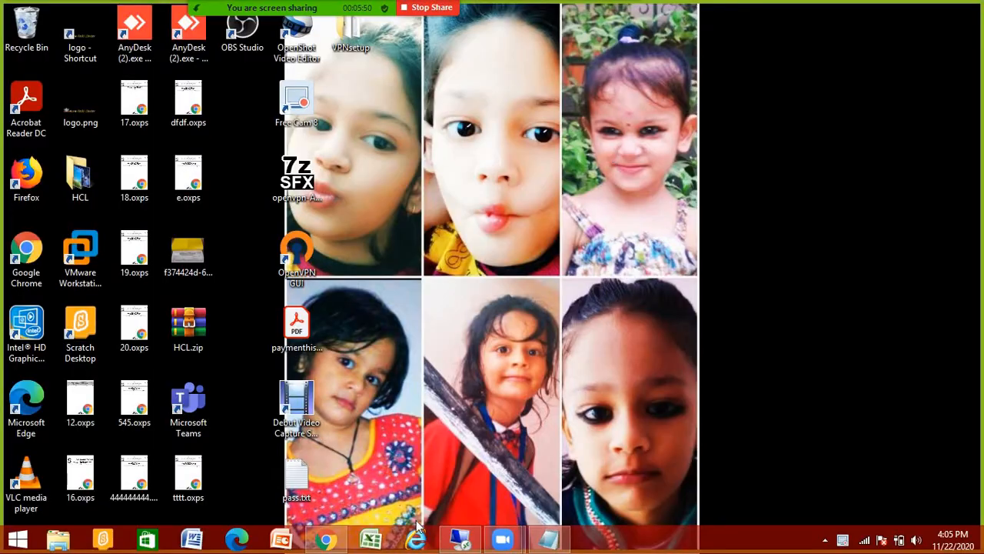
Step: Finish the AG2 mask as 255.255.0.0 and start a 'Domain 192.168.' line above AG1
left_click(543, 530)
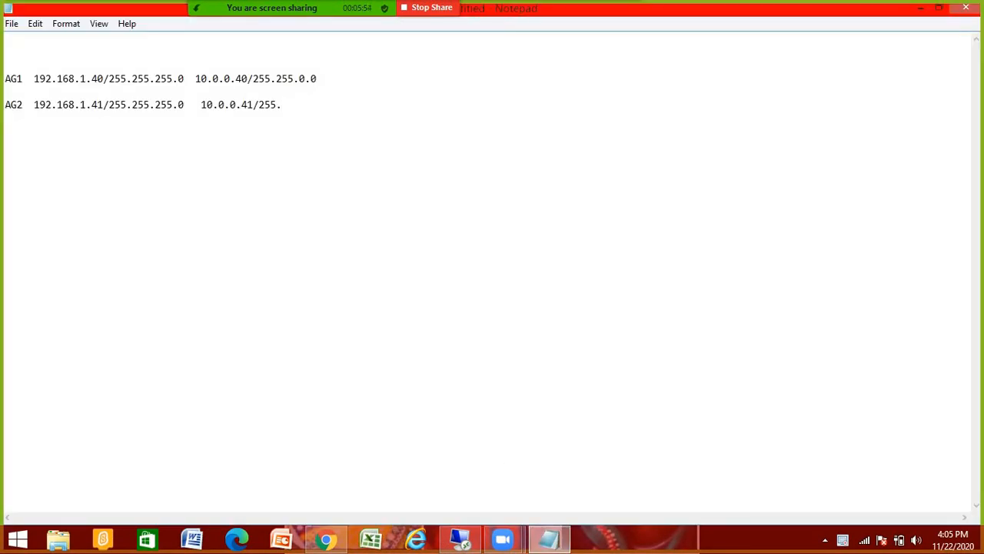
type("255.0.0")
key("Up")
key("Up")
key("Return")
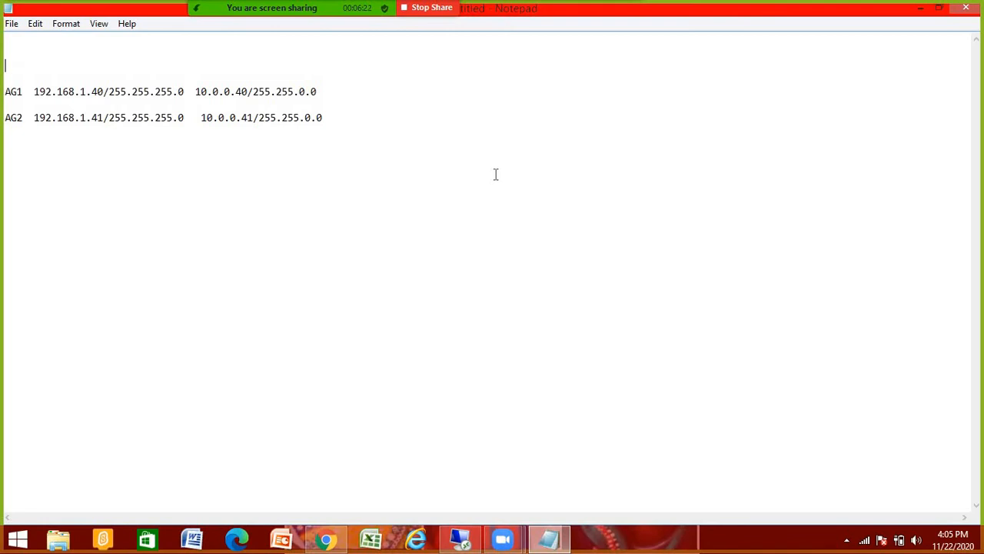
type("Domain 192.168.")
left_click(460, 539)
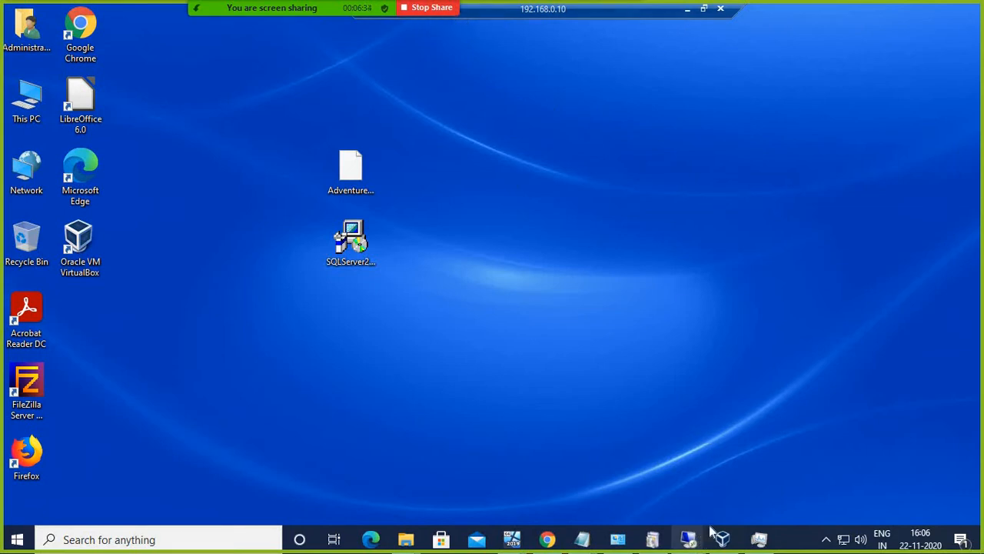
left_click(688, 9)
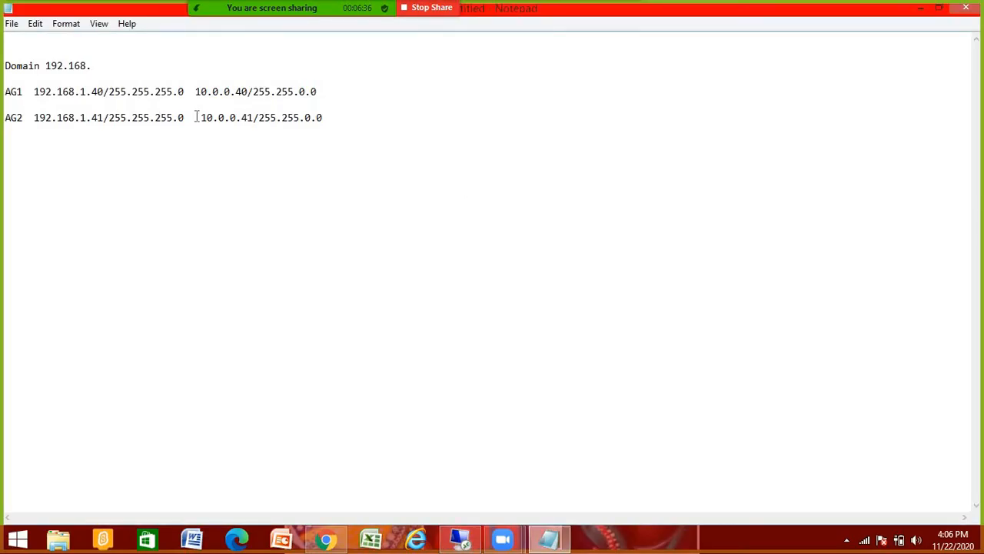
Step: Complete the domain address as 192.168.1.1 and add an 'SQLLAB.local' line below it
type("1.1")
key("Return")
key("Return")
key("Return")
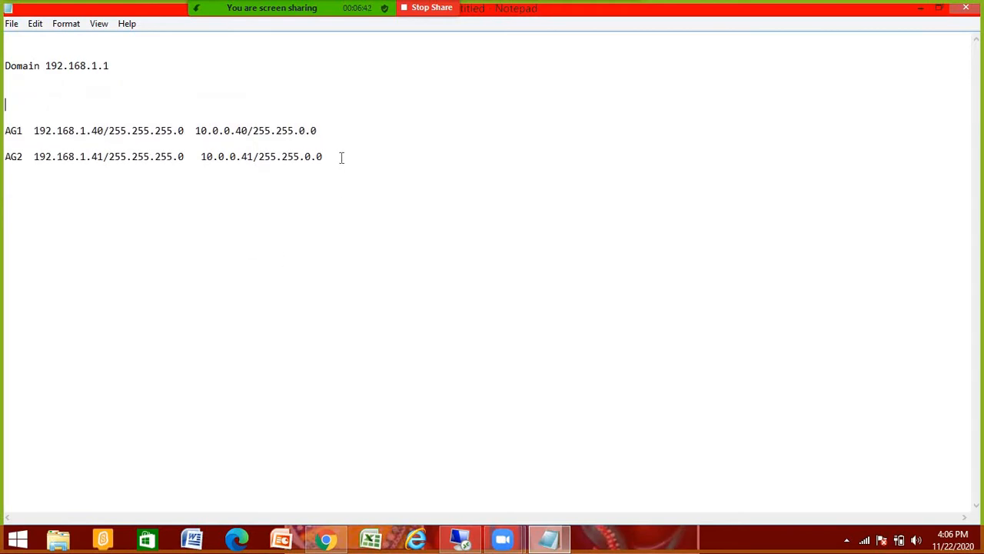
left_click(343, 157)
left_click_drag(6, 130, 4, 155)
left_click(192, 190)
left_click(346, 158)
left_click(354, 160)
left_click(29, 92)
type("SQLLAB.local")
key("Return")
key("Return")
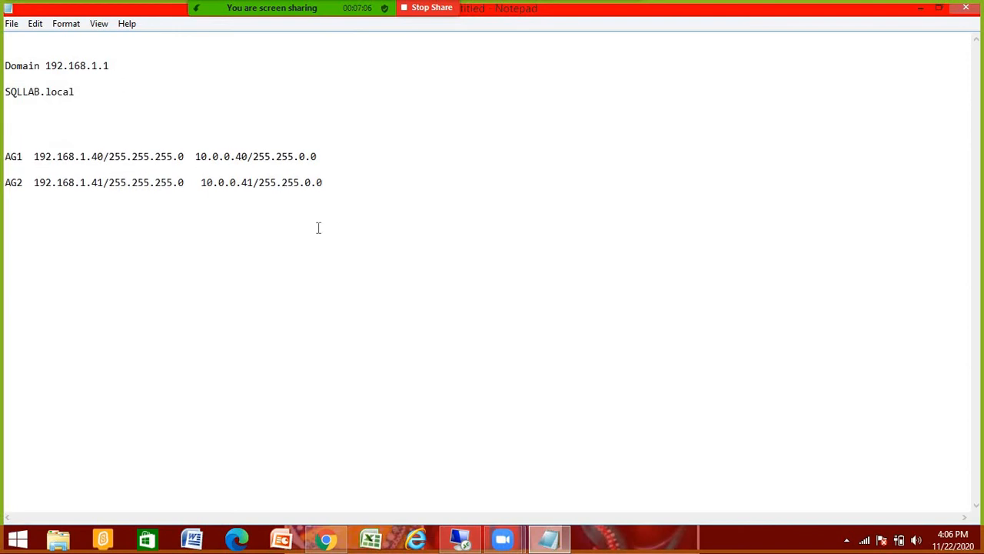
Step: Highlight the SQLLAB.local line to point it out
left_click(343, 182)
double_click(4, 91)
left_click(65, 106)
double_click(4, 92)
left_click(31, 111)
left_click(6, 92)
left_click_drag(5, 91, 71, 91)
left_click(97, 93)
left_click(33, 117)
Step: Add a 'Failover Cluster' line below SQLLAB.local and highlight it with the AG1 line
type("Failover Cluster")
left_click_drag(125, 118, 3, 117)
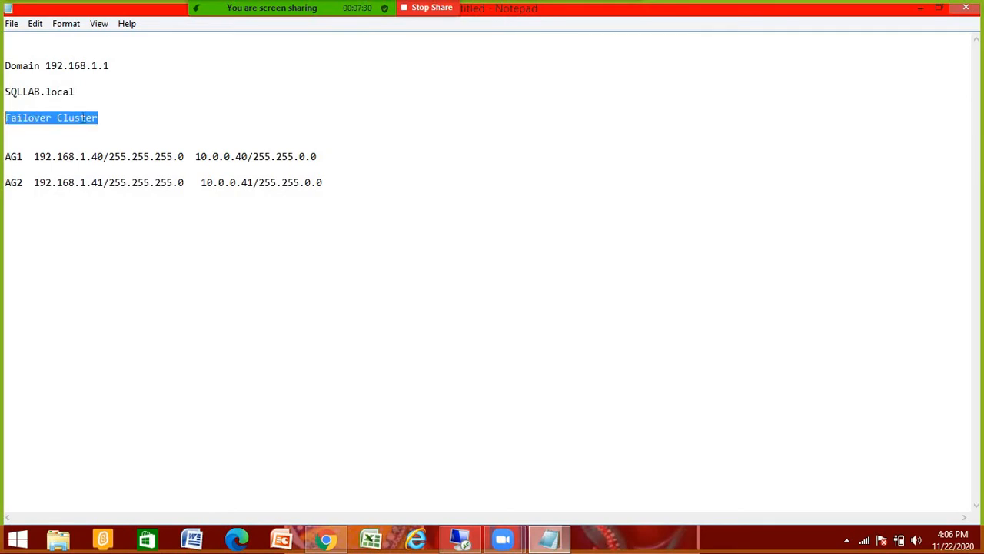
left_click_drag(120, 118, 2, 120)
left_click_drag(109, 120, 3, 116)
left_click_drag(107, 115, 3, 114)
left_click_drag(7, 156, 345, 202)
left_click(350, 198)
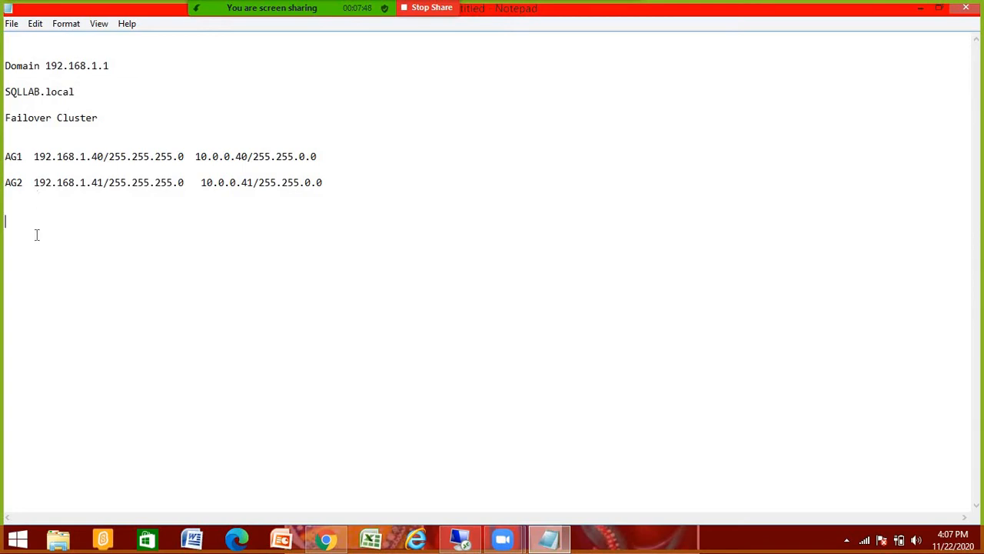
Step: Append '(' to the ends of the AG1 and AG2 lines
left_click(352, 182)
left_click(338, 158)
key("Home")
key("shift+Right")
key("shift+Right")
key("shift+Right")
key("shift+Right")
left_click(138, 224)
type("(")
left_click(345, 180)
type("(")
Step: Add a 'Win-AGCluster 192.168.1.42/255.255.255.0' line below the AG entries
left_click_drag(5, 156, 339, 183)
left_click(368, 185)
key("Return")
key("Return")
key("Return")
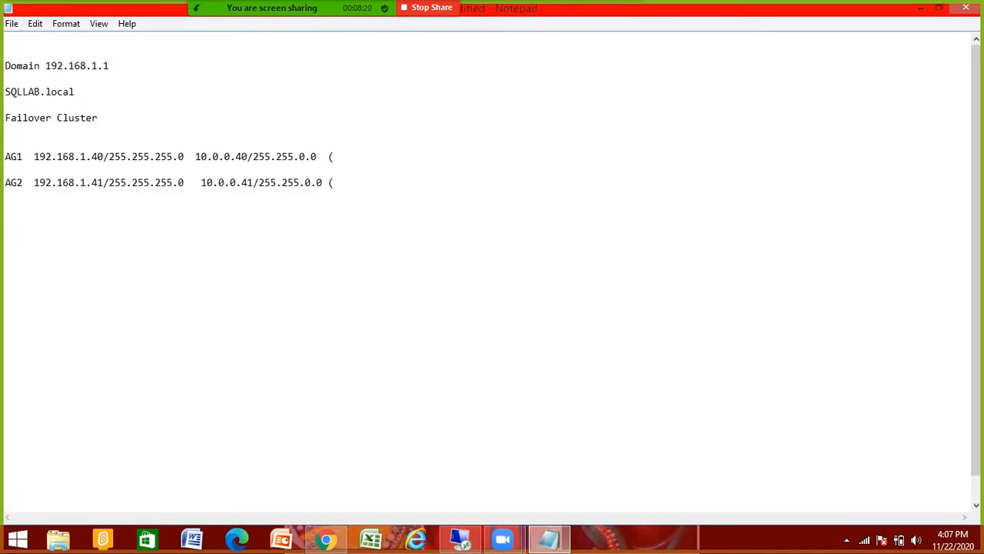
type("Win-AGCluster   1")
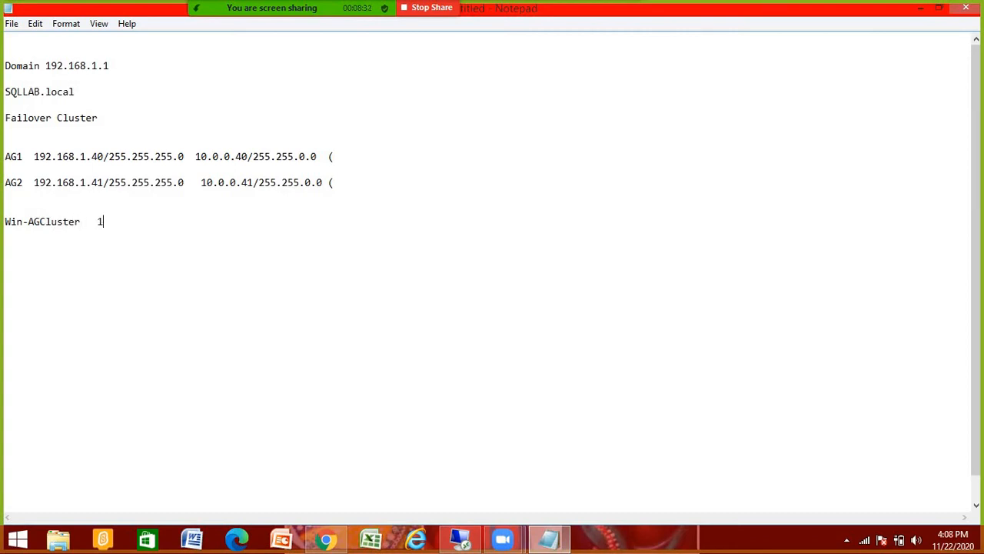
type("92.168.1.42/255")
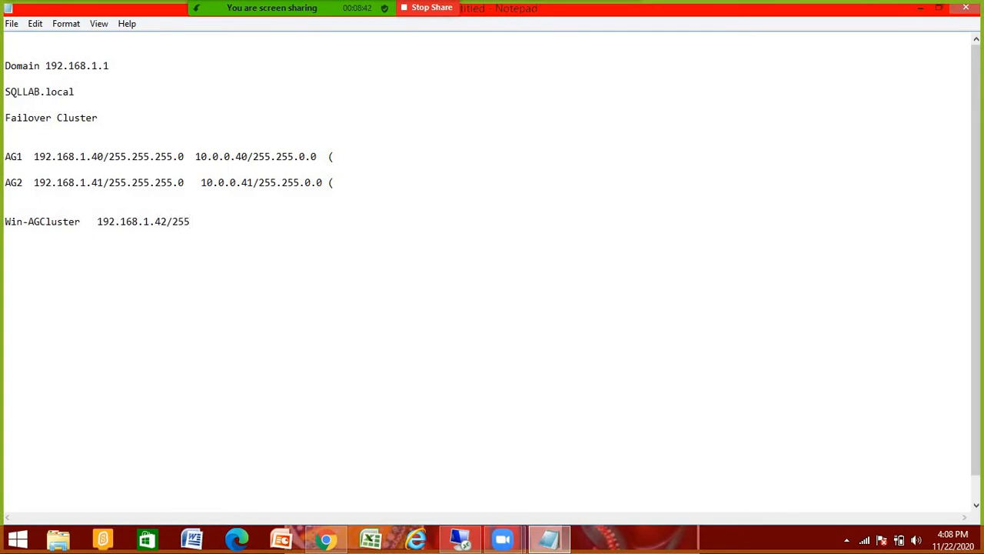
type(".255.255.0")
key("Return")
key("Return")
key("Return")
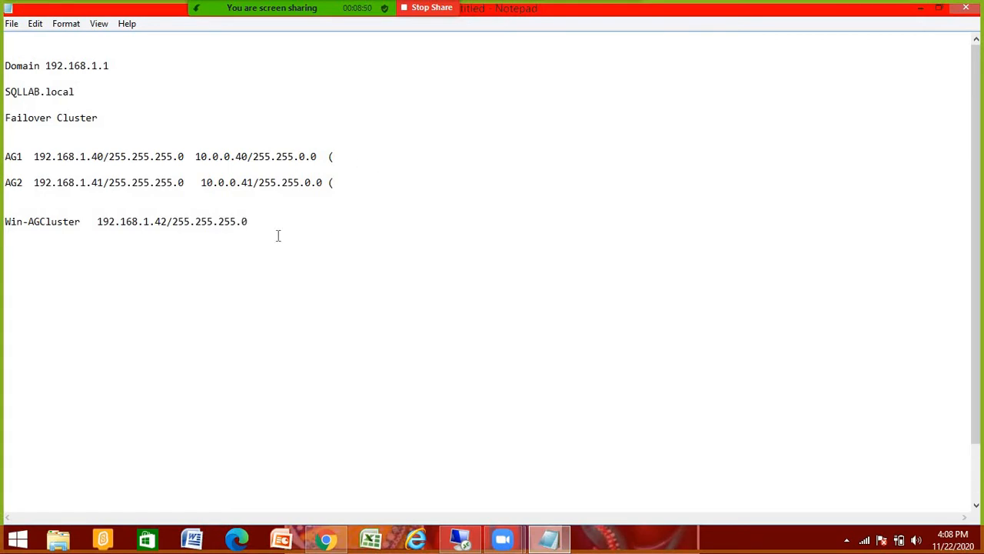
Step: Insert blank lines below AG2 and type the SQLLAB\SVCSQL service account
left_click(348, 186)
key("Return")
key("Return")
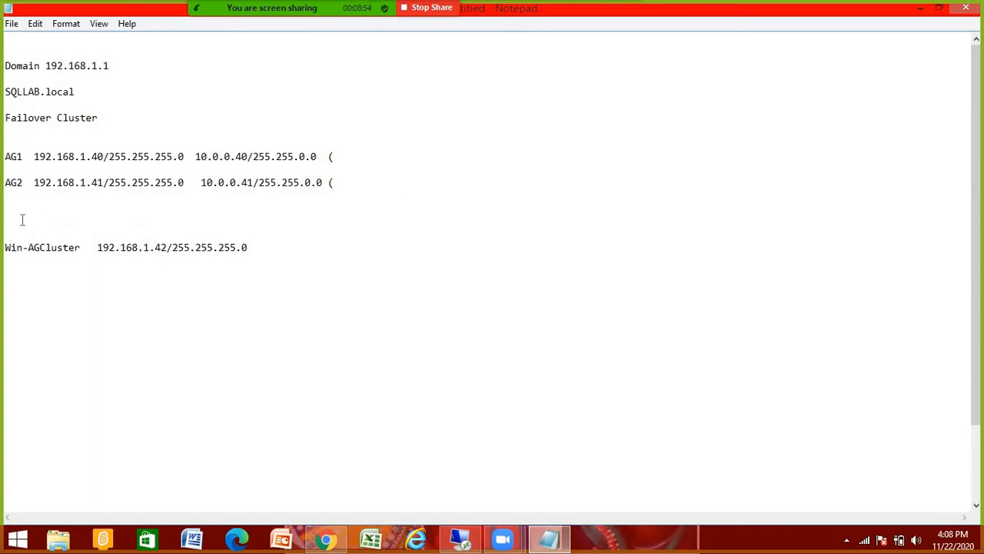
left_click(347, 187)
key("Return")
key("Return")
key("Return")
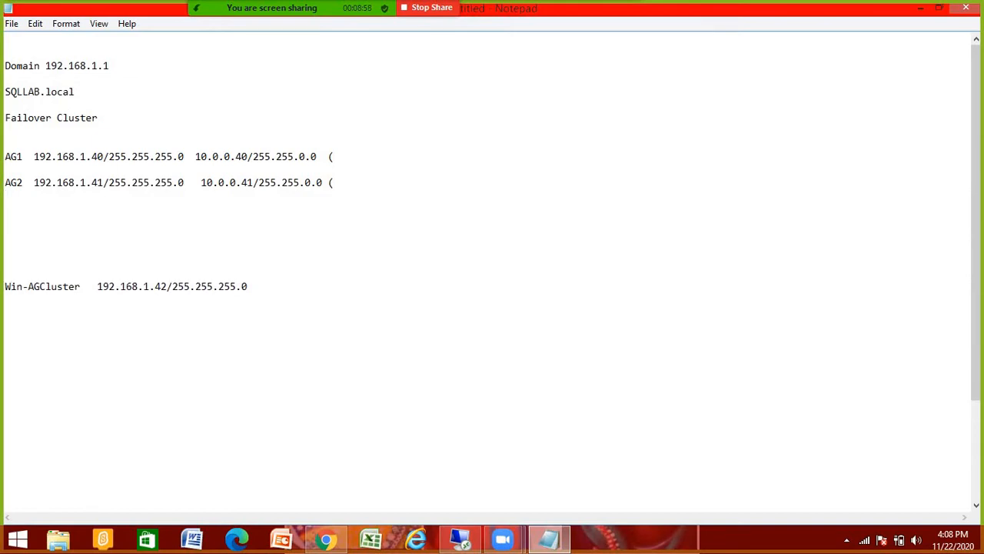
type("SQL")
left_click_drag(31, 221, 3, 218)
left_click(50, 230)
type("B")
type("\\SC")
type("VCSQL")
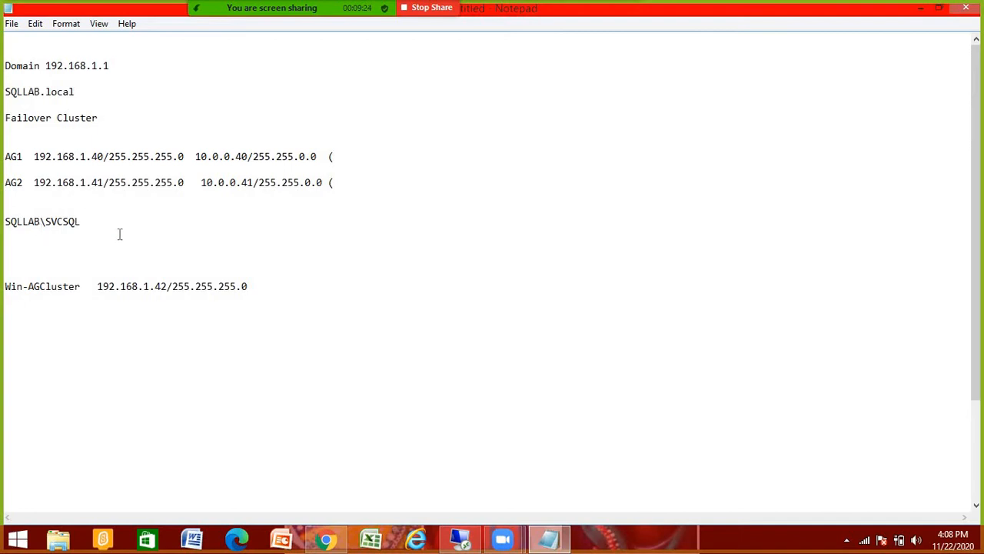
Step: Insert a blank line above SQLLAB\SVCSQL and highlight the account line to point it out
left_click_drag(81, 222, 3, 222)
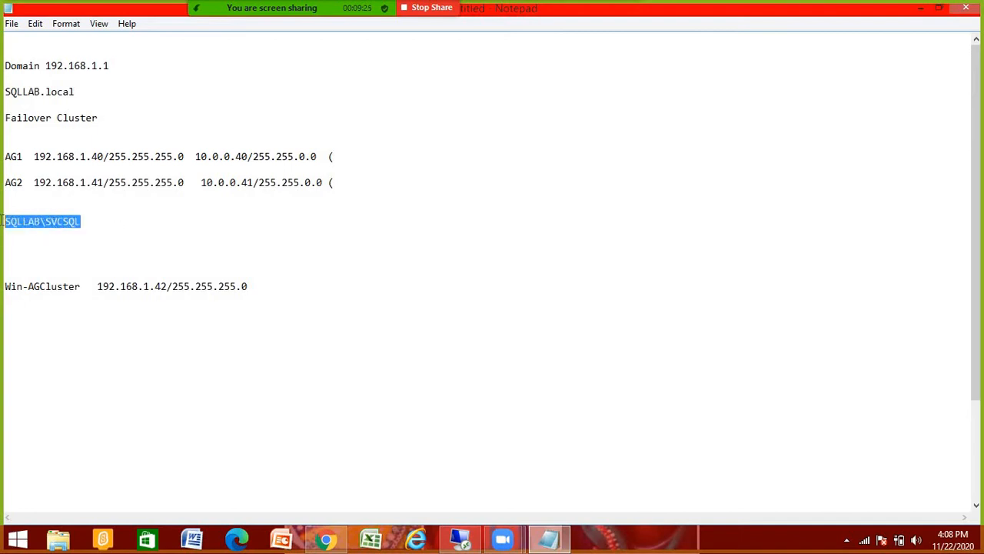
left_click(92, 229)
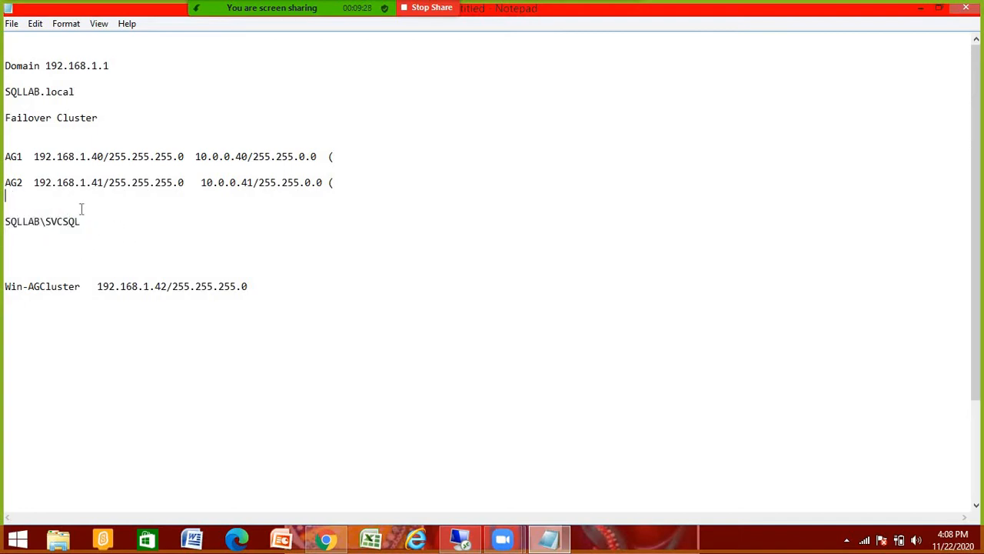
key("Return")
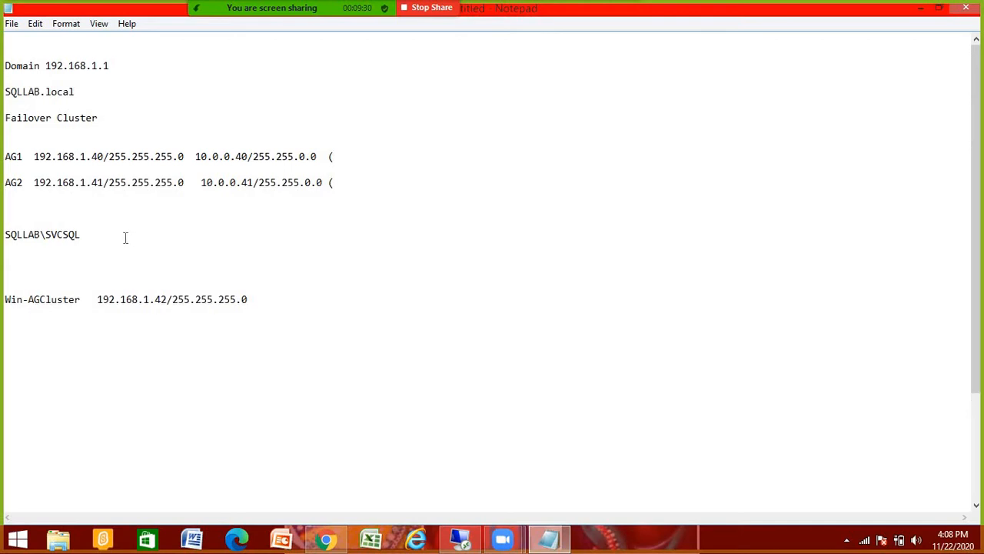
left_click_drag(81, 233, 7, 229)
left_click(17, 222)
left_click_drag(81, 233, 5, 231)
left_click(57, 223)
left_click_drag(99, 233, 5, 232)
left_click(82, 232)
left_click(4, 235, "shift")
left_click(27, 222)
left_click_drag(91, 232, 6, 235)
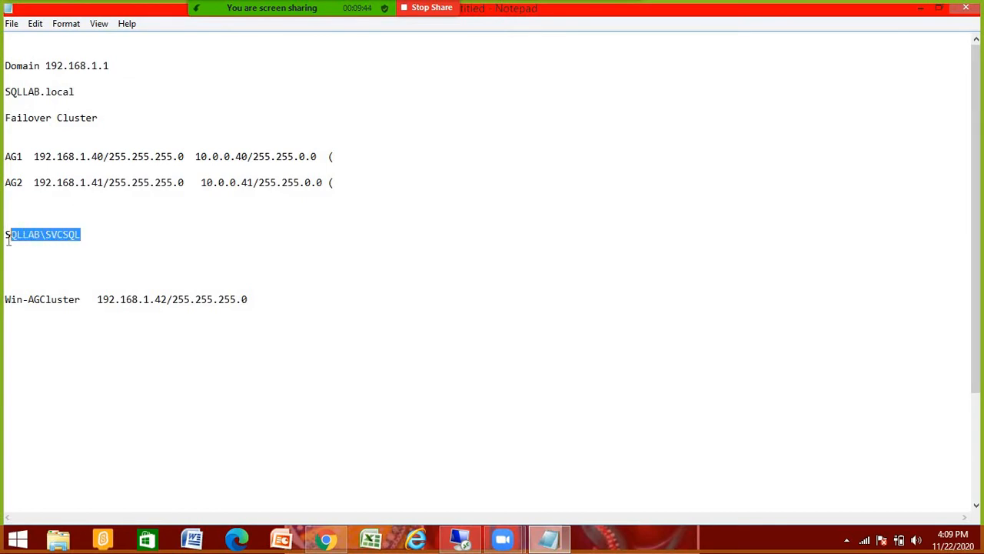
left_click(66, 257)
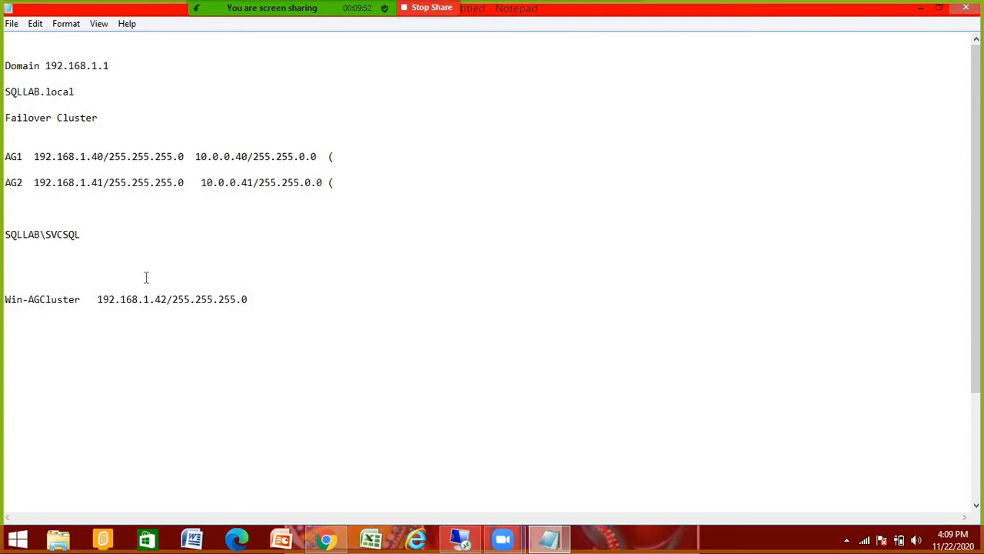
Step: Add a line below Win-AGCluster and highlight the cluster and service account entries
left_click(261, 299)
key("Return")
left_click(64, 343)
left_click_drag(250, 300, 28, 299)
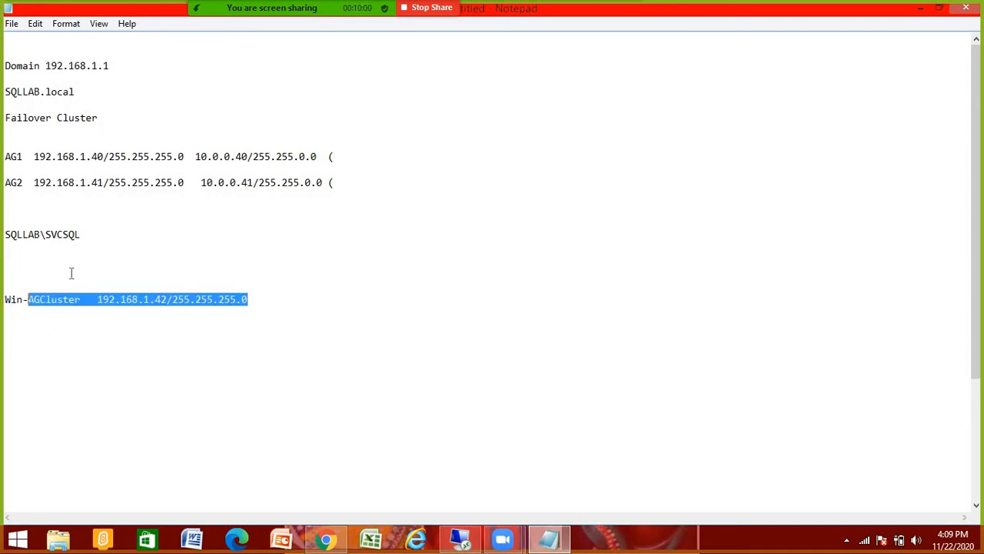
left_click_drag(85, 239, 2, 244)
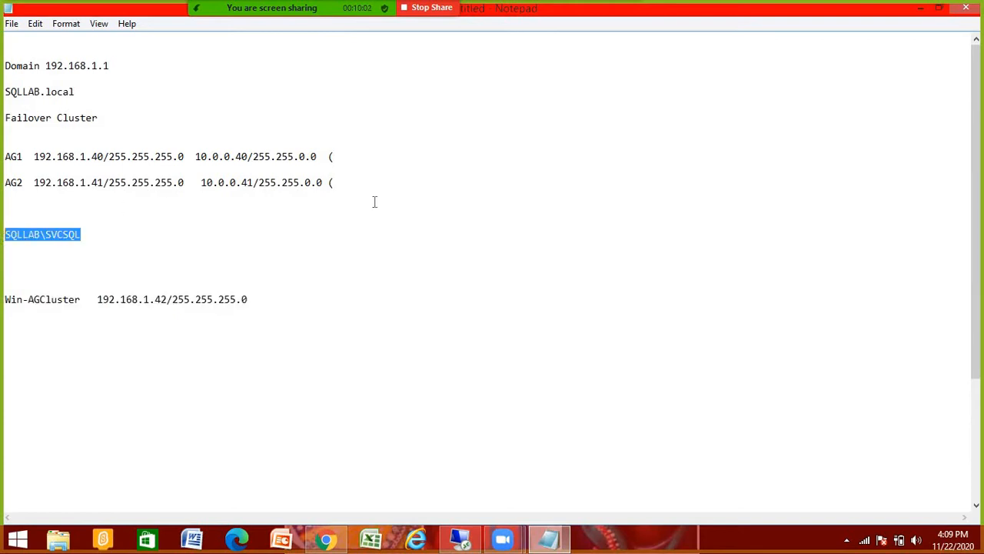
left_click(269, 312)
left_click(277, 294)
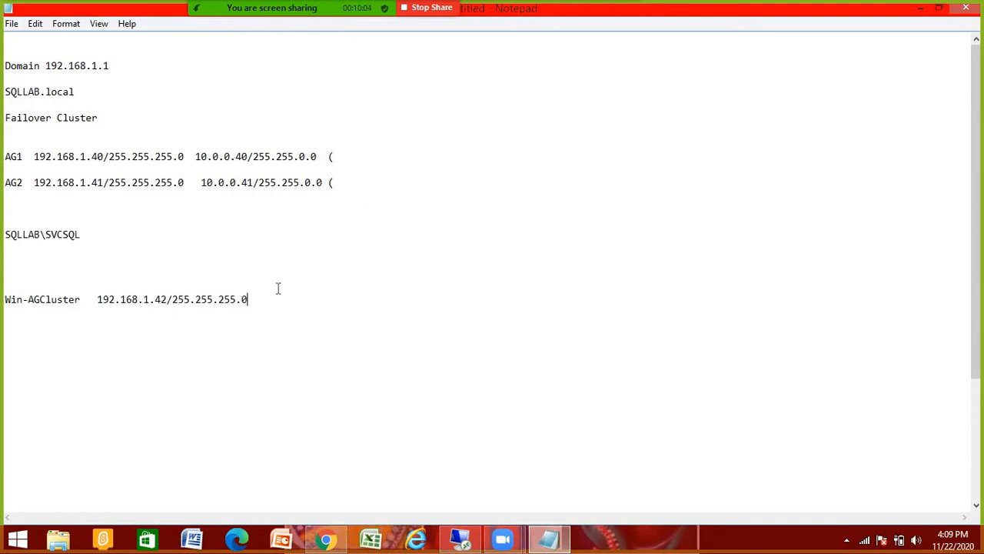
left_click(16, 196)
left_click(96, 233)
left_click(35, 206)
Step: Review the notes by highlighting the AG1, AG2, Win-AGCluster and service account lines
left_click_drag(341, 188, 3, 184)
left_click(346, 157)
left_click_drag(127, 154, 4, 156)
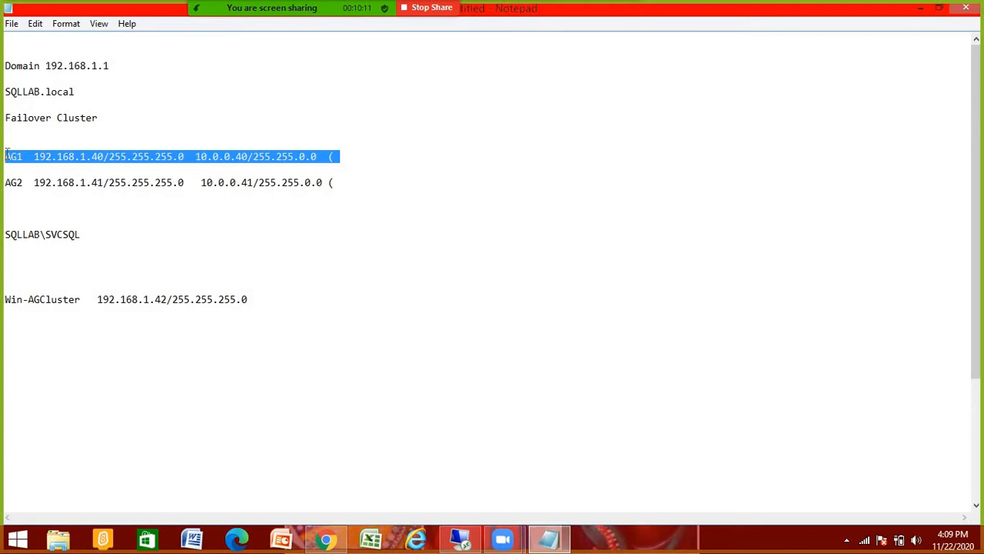
left_click(343, 183)
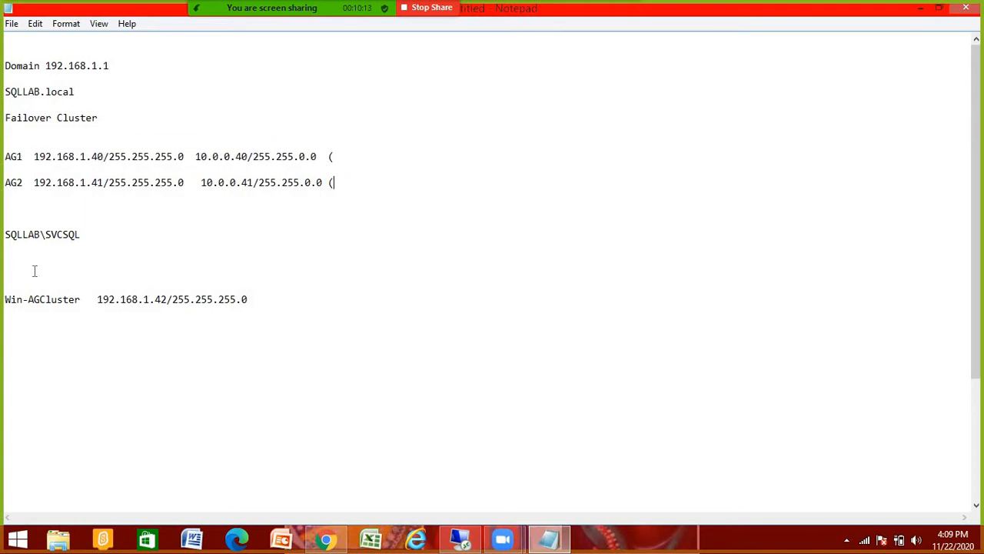
left_click(302, 298)
key("Return")
key("Return")
key("Return")
left_click_drag(247, 299, 4, 299)
left_click(14, 355)
left_click_drag(97, 233, 12, 234)
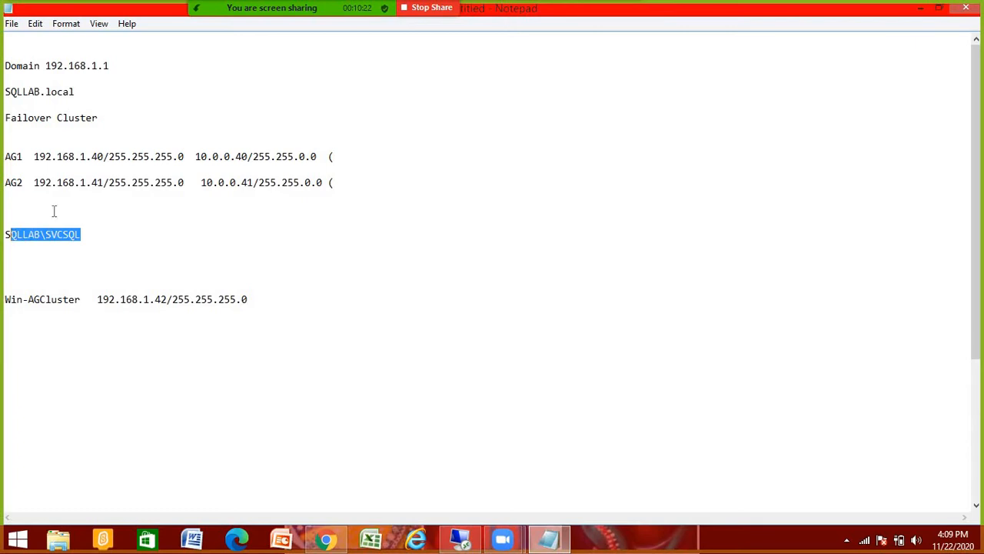
left_click_drag(363, 159, 5, 156)
left_click(9, 202)
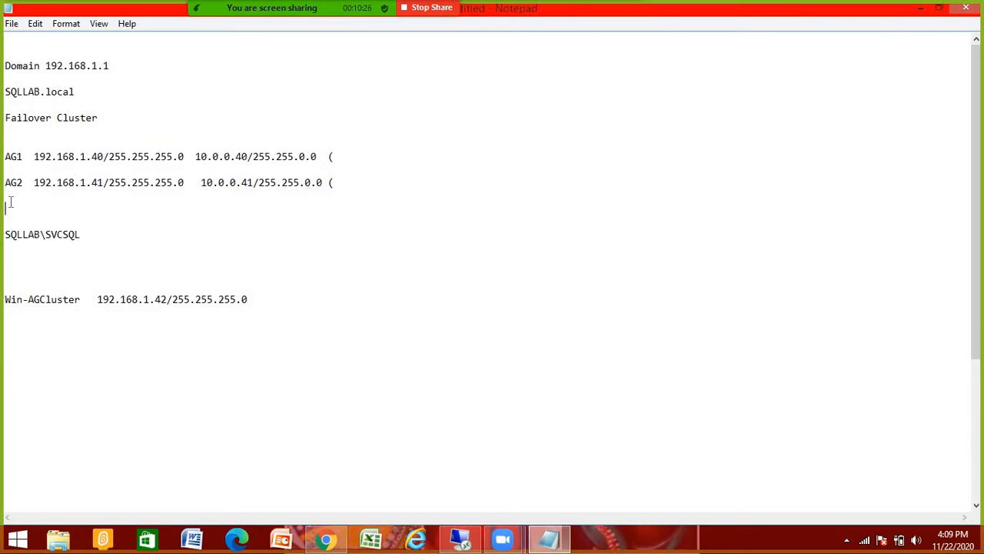
left_click_drag(339, 183, 3, 181)
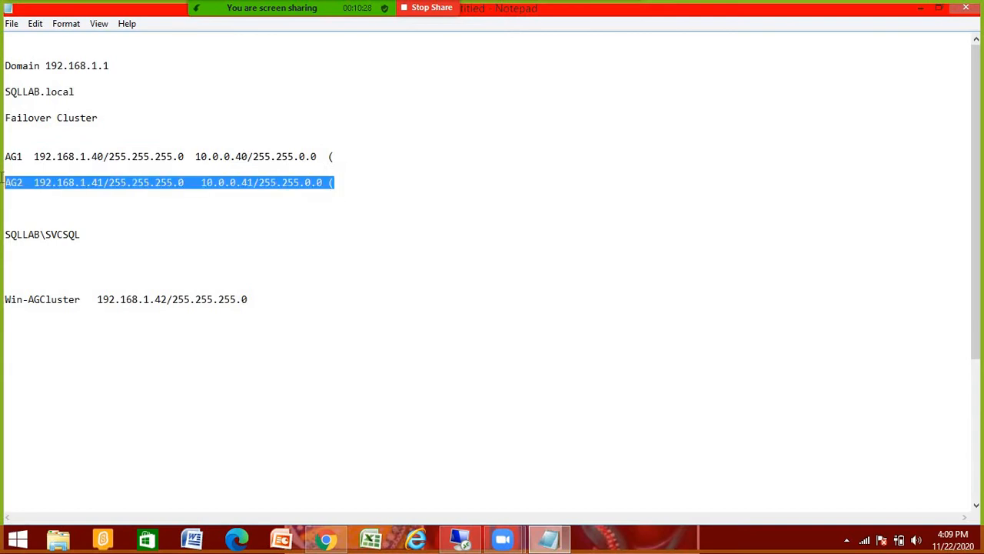
left_click_drag(341, 157, 5, 156)
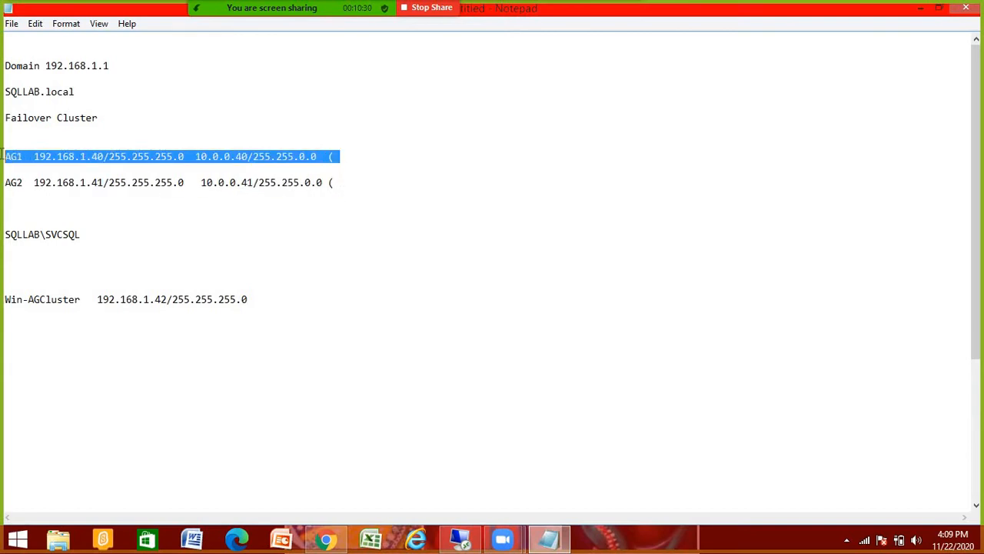
left_click(58, 206)
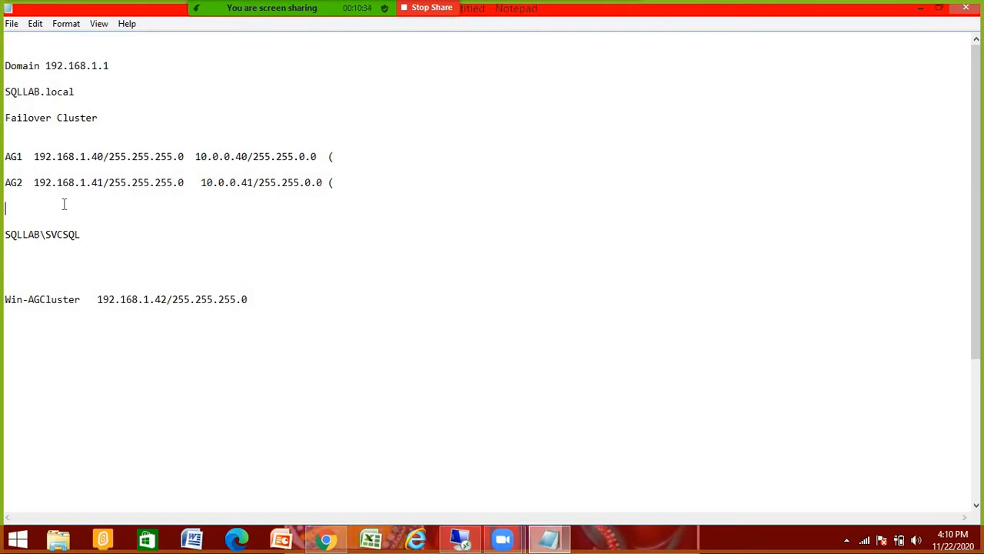
Step: Switch to the 192.168.1.40 session and minimize its SQL2019 Evaluation_ENU folder windows
left_click(460, 539)
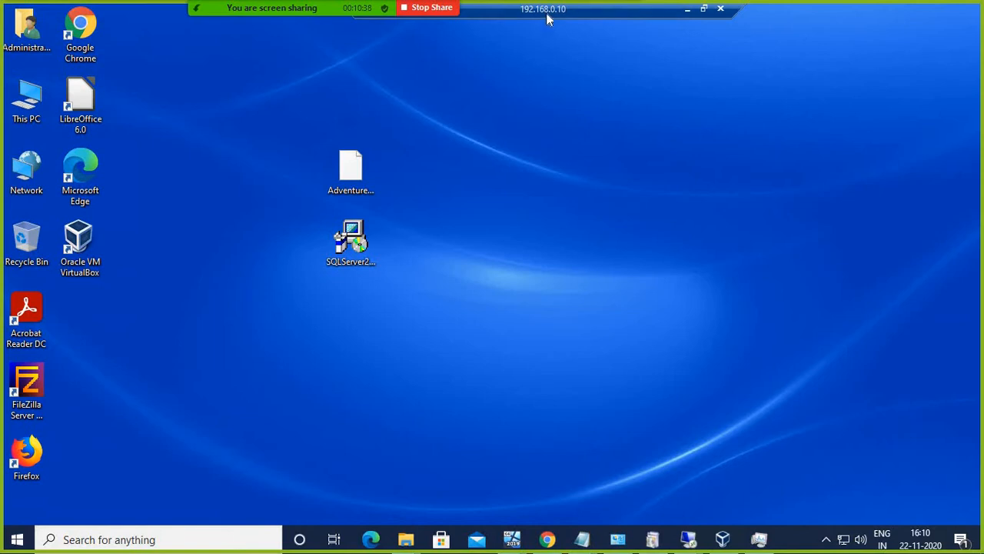
left_click_drag(548, 19, 608, 11)
left_click(688, 540)
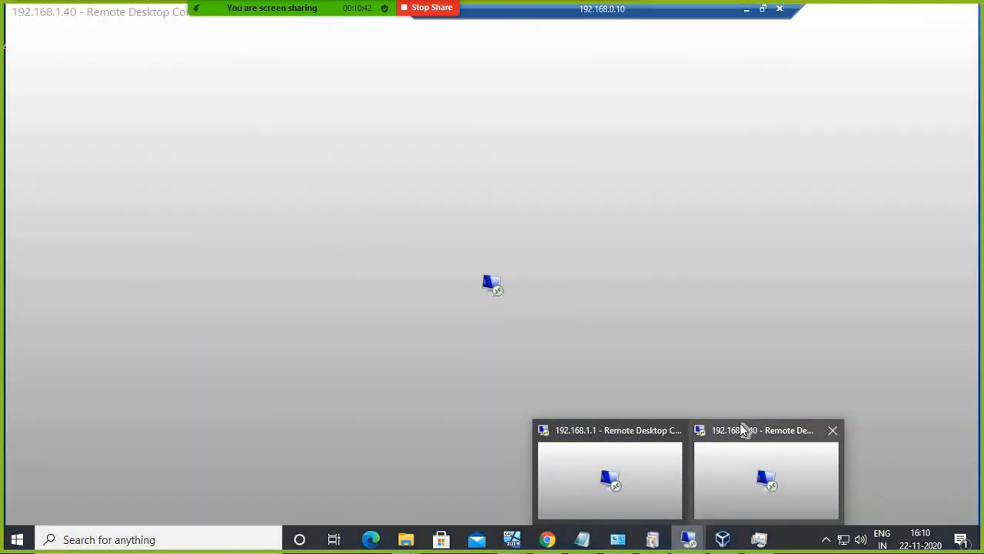
left_click(743, 431)
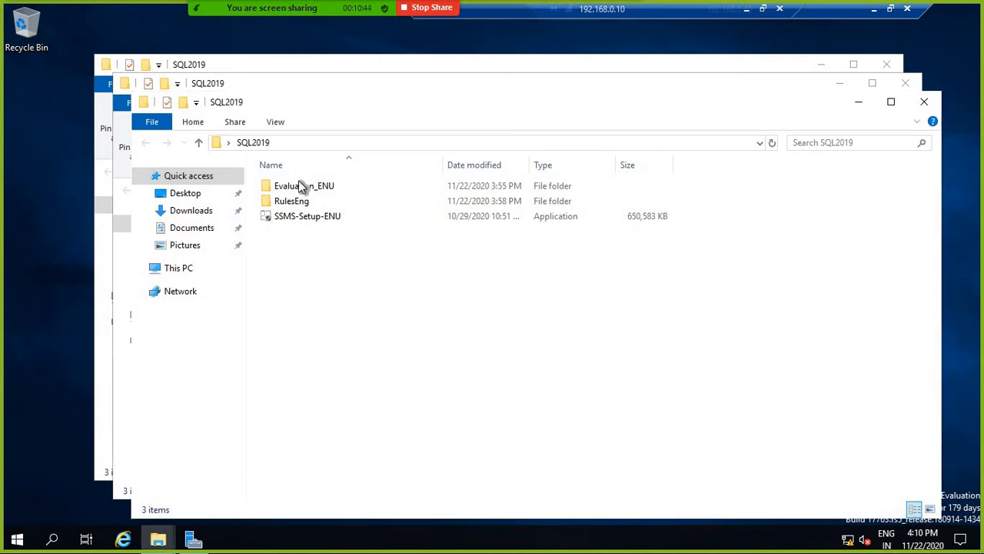
double_click(329, 189)
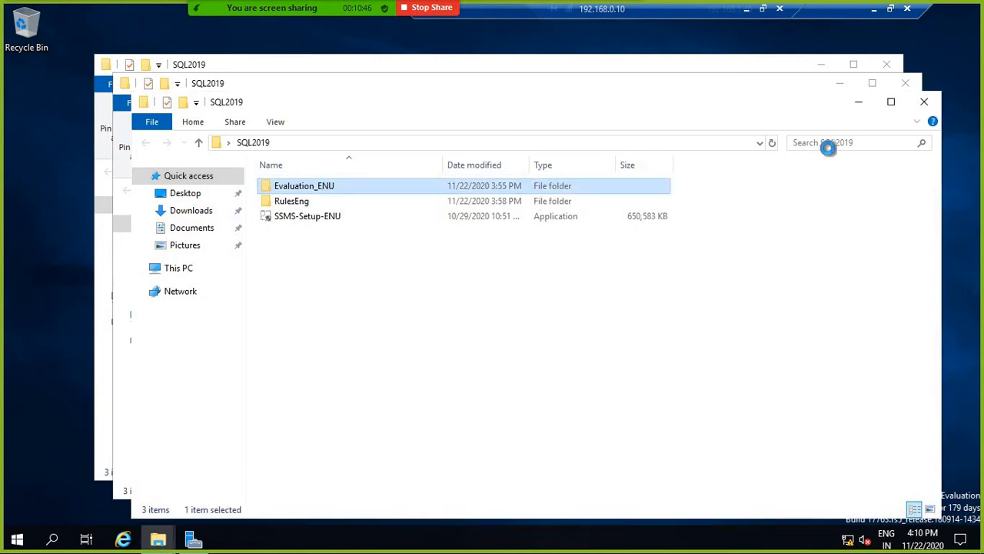
left_click(859, 101)
left_click(840, 83)
left_click(827, 71)
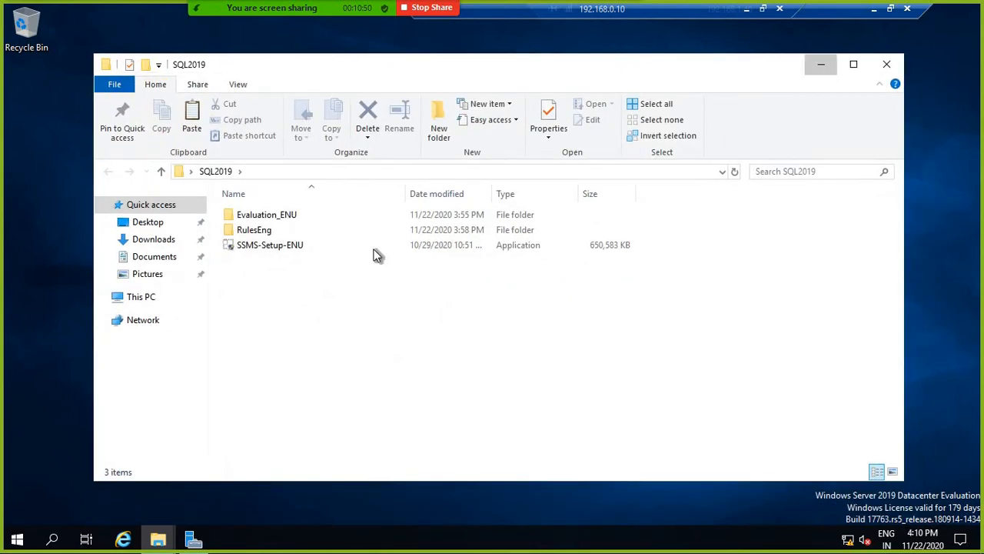
Step: Open the Windows Defender Firewall settings with firewall.cpl from Run
right_click(18, 537)
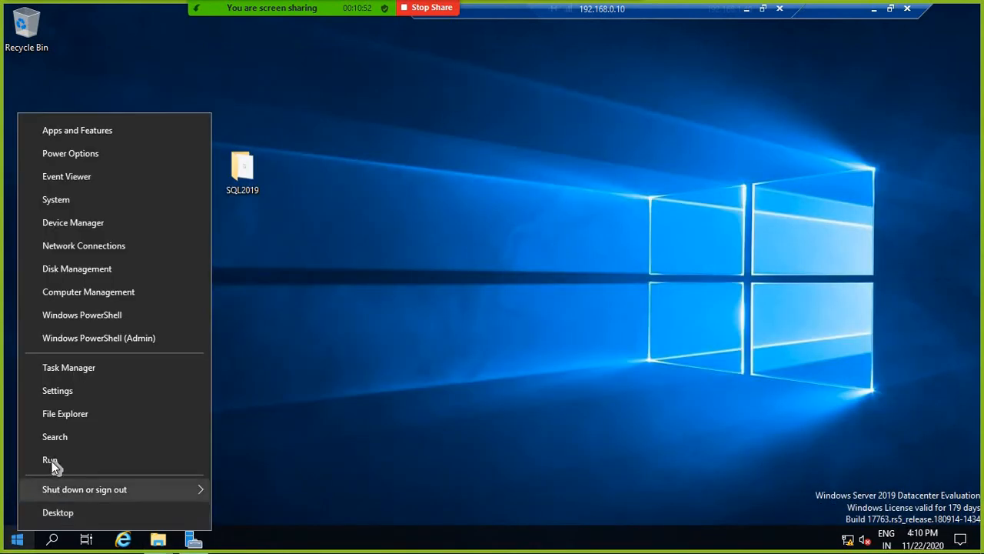
left_click(35, 457)
left_click(121, 496)
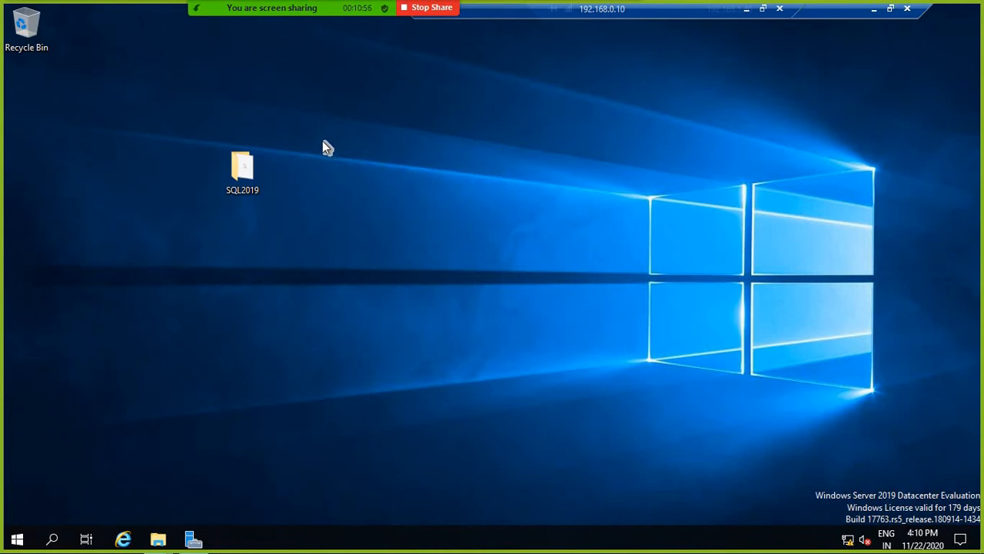
left_click(397, 169)
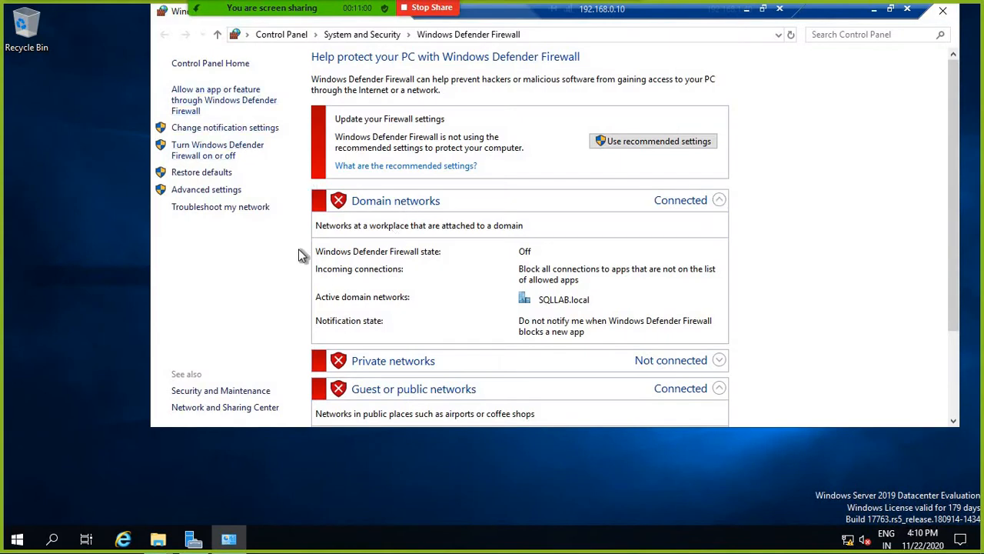
scroll(424, 339, "down", 1)
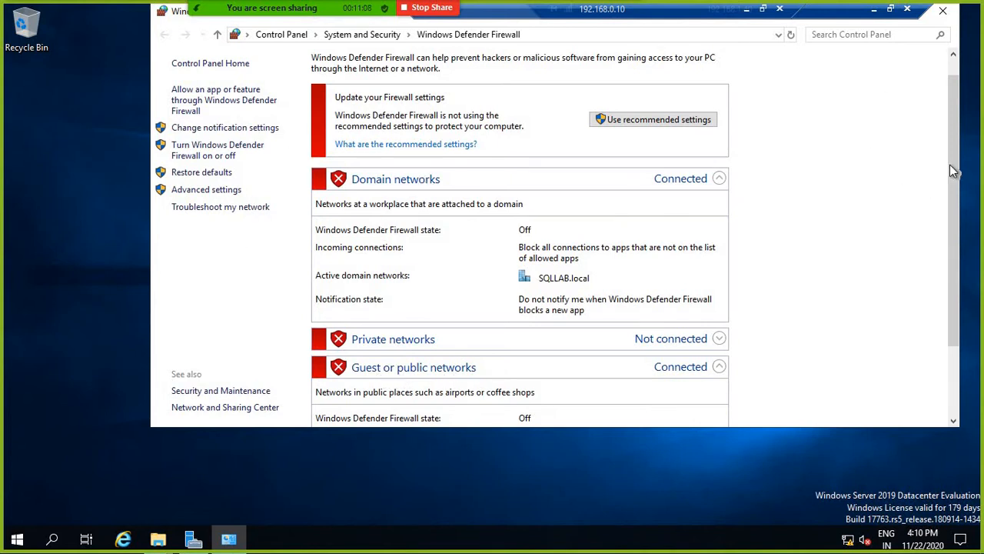
left_click_drag(956, 89, 958, 73)
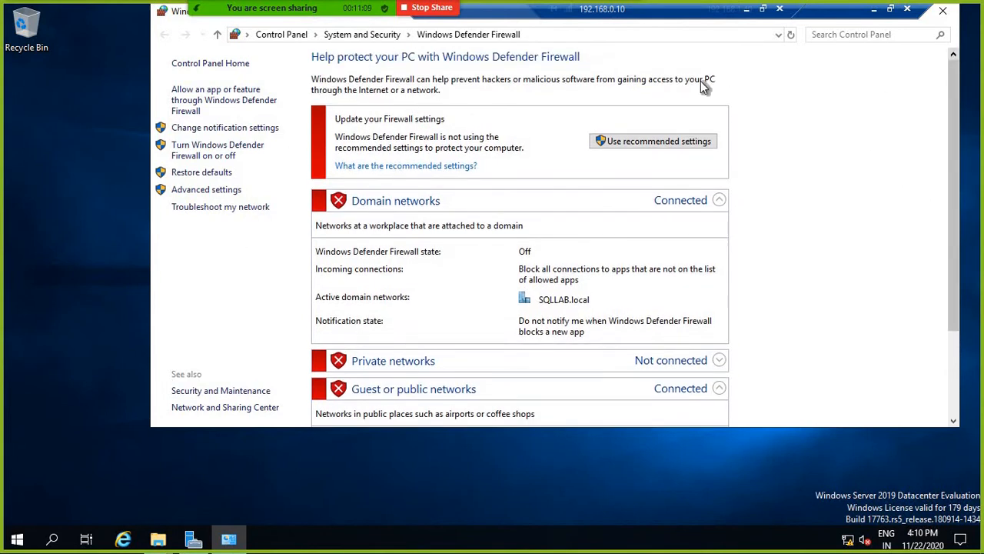
left_click(944, 12)
right_click(15, 539)
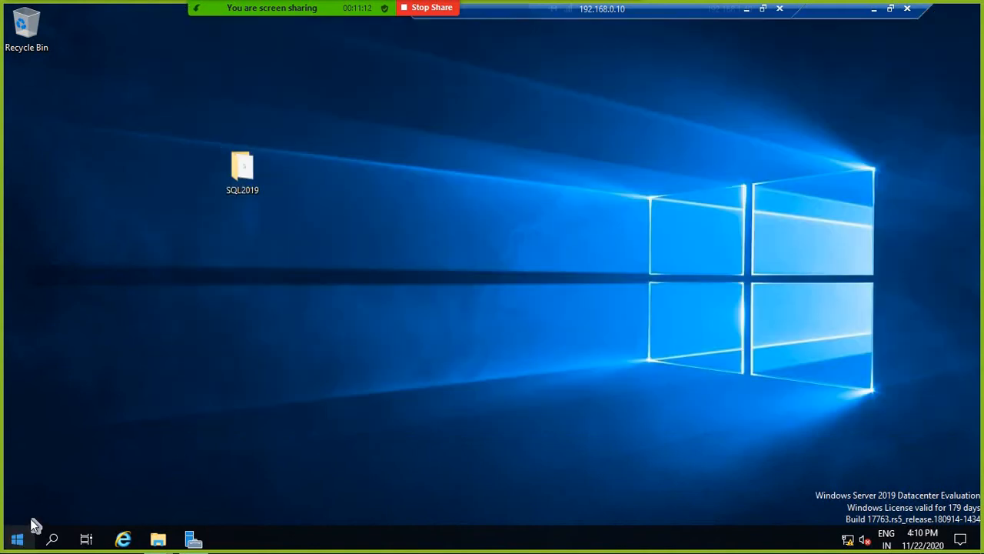
Step: Run ncpa.cpl and bring up the actions for the SQLLAB.local Ethernet adapter
left_click(52, 471)
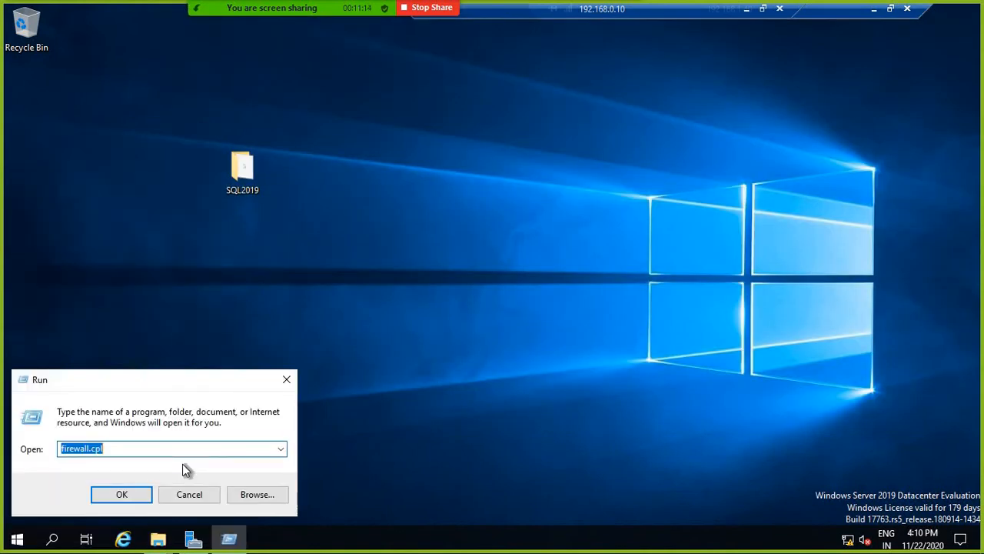
type("ncpa.cpl")
key("Return")
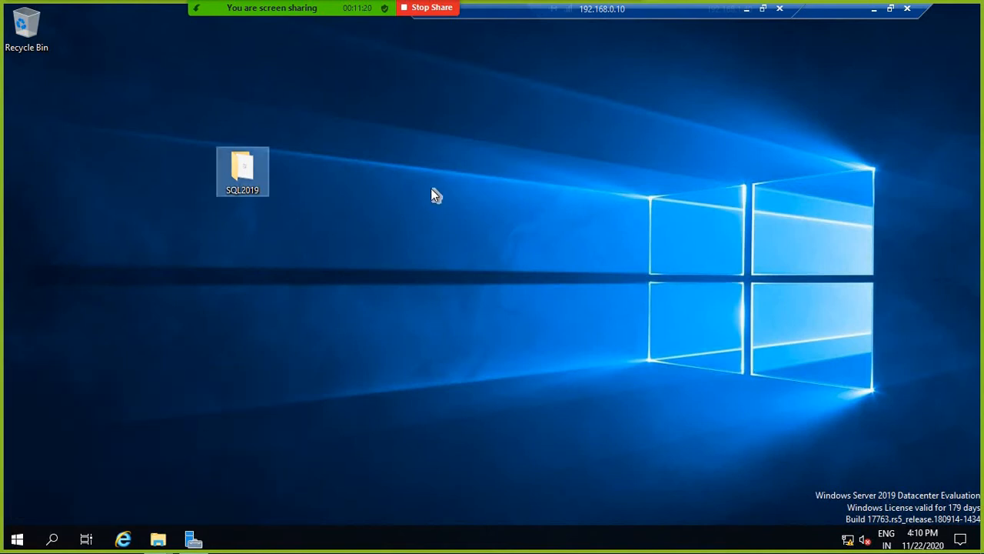
left_click(464, 178)
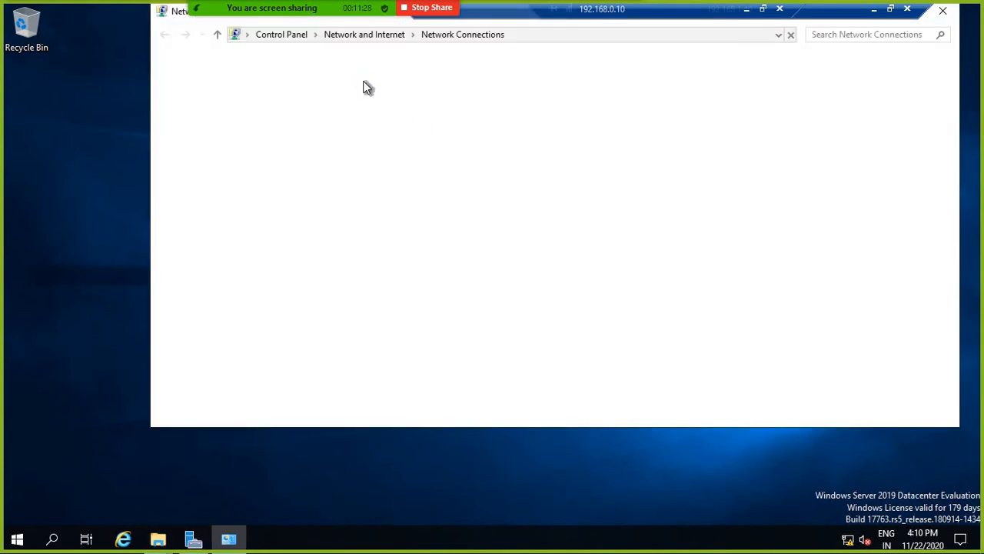
left_click(243, 93)
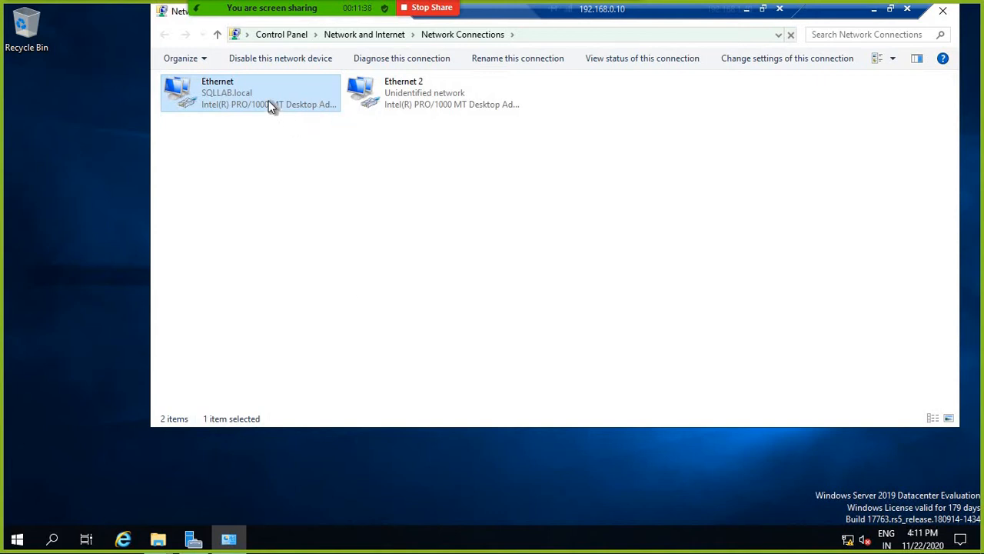
right_click(312, 98)
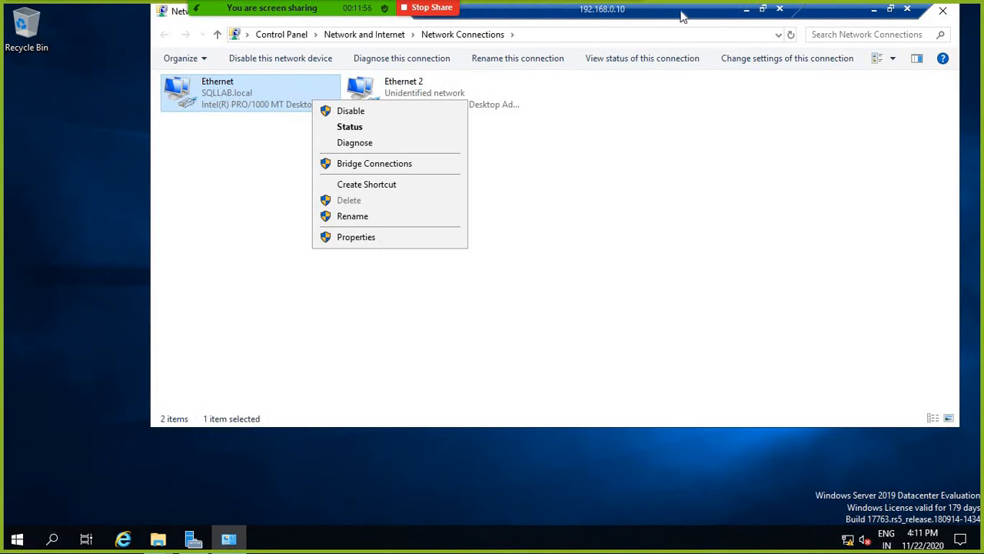
left_click_drag(669, 8, 467, 6)
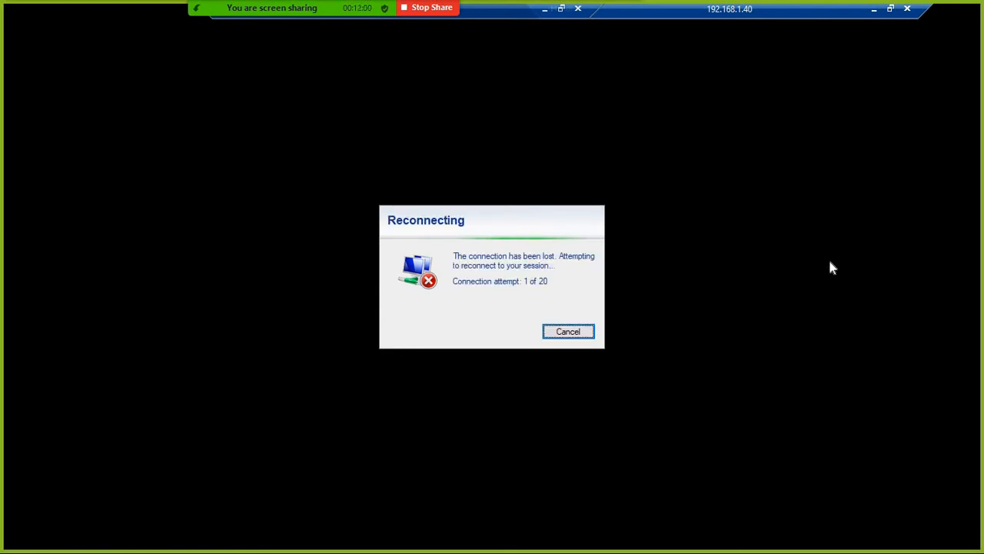
Step: Close the dropped session and relaunch Remote Desktop to connect to 192.168.1.40
left_click(569, 332)
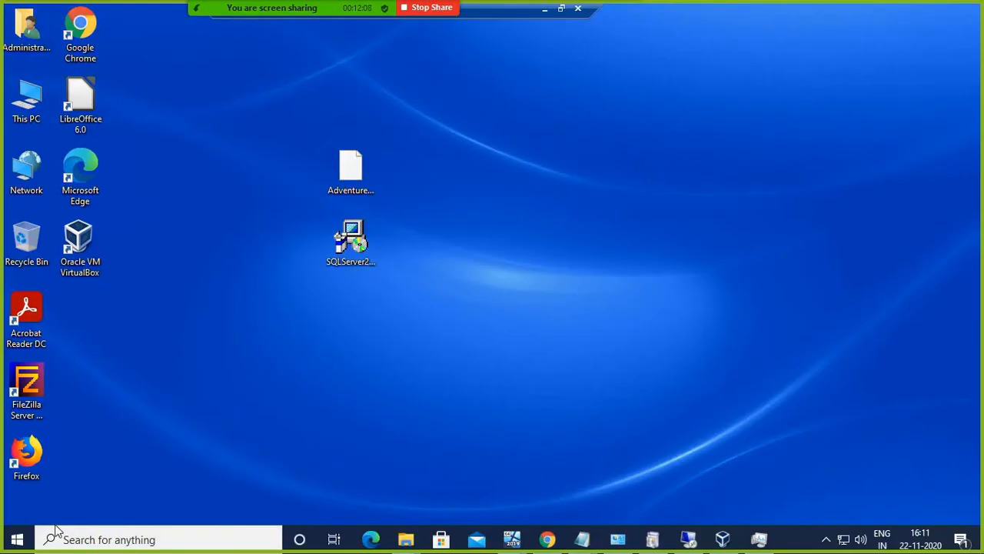
right_click(17, 538)
left_click(51, 463)
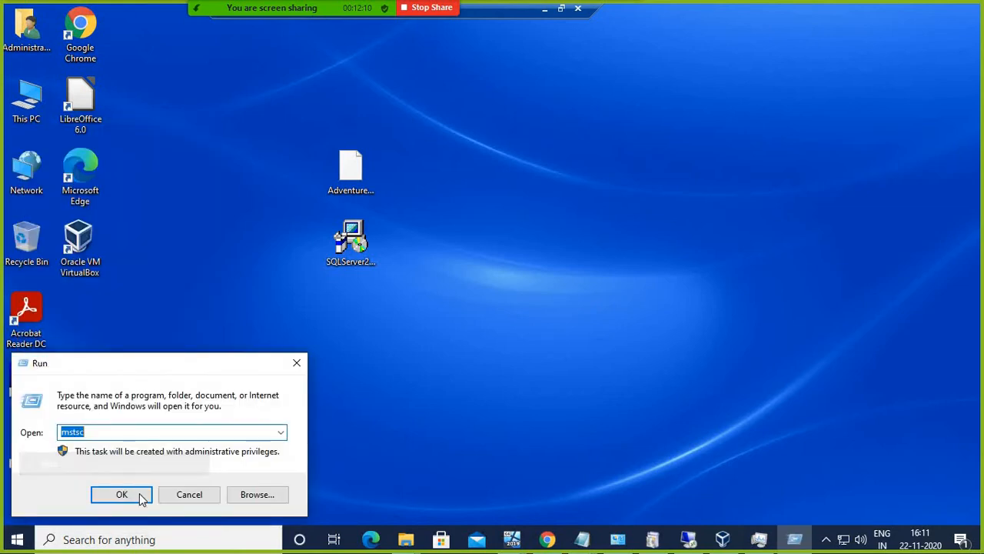
left_click(132, 495)
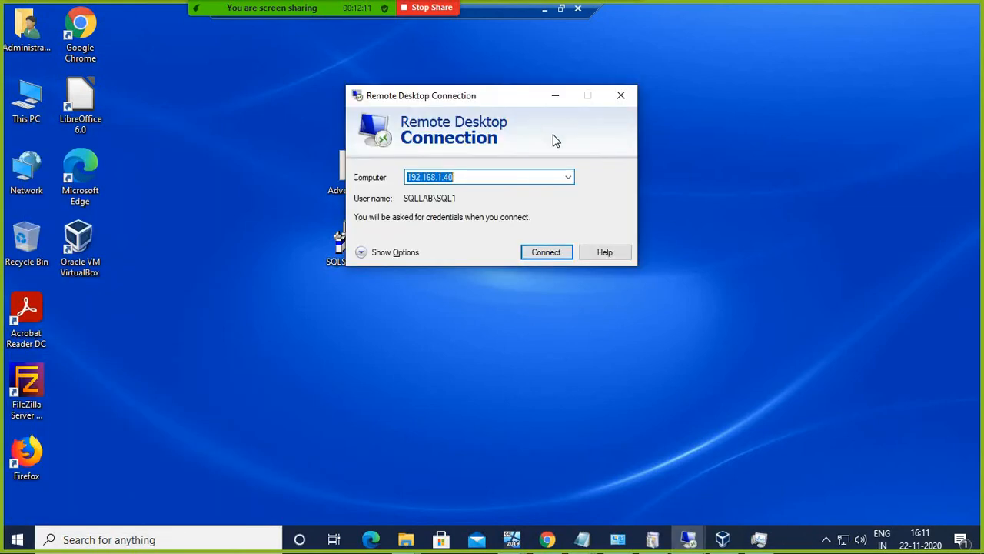
left_click(547, 252)
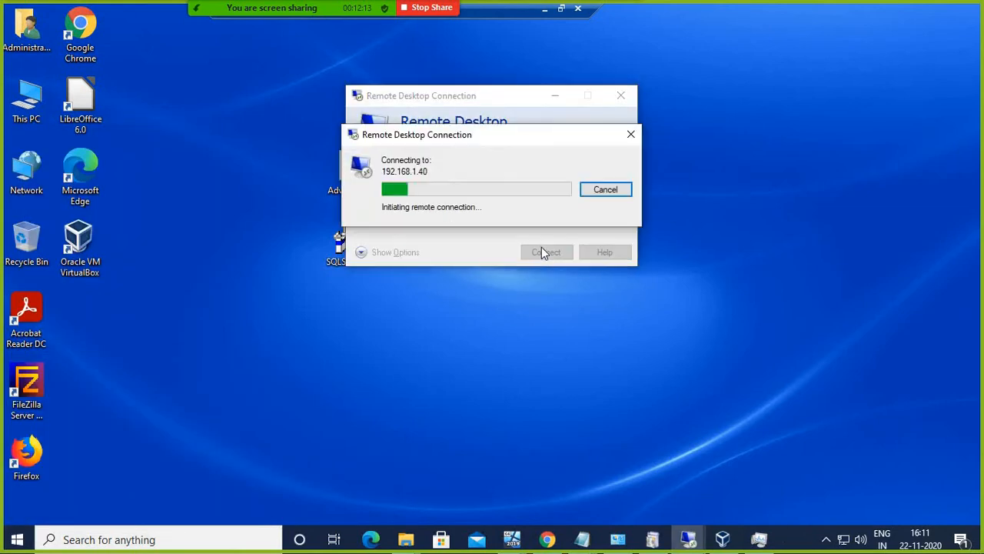
Step: Dismiss the can't-connect error and bring the AG2 virtual machine window forward
left_click(512, 538)
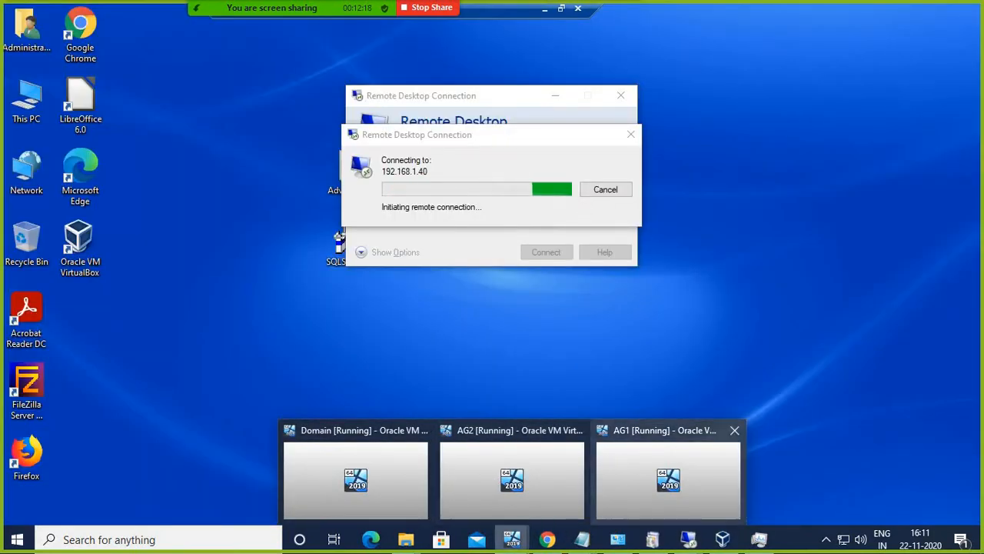
left_click(627, 467)
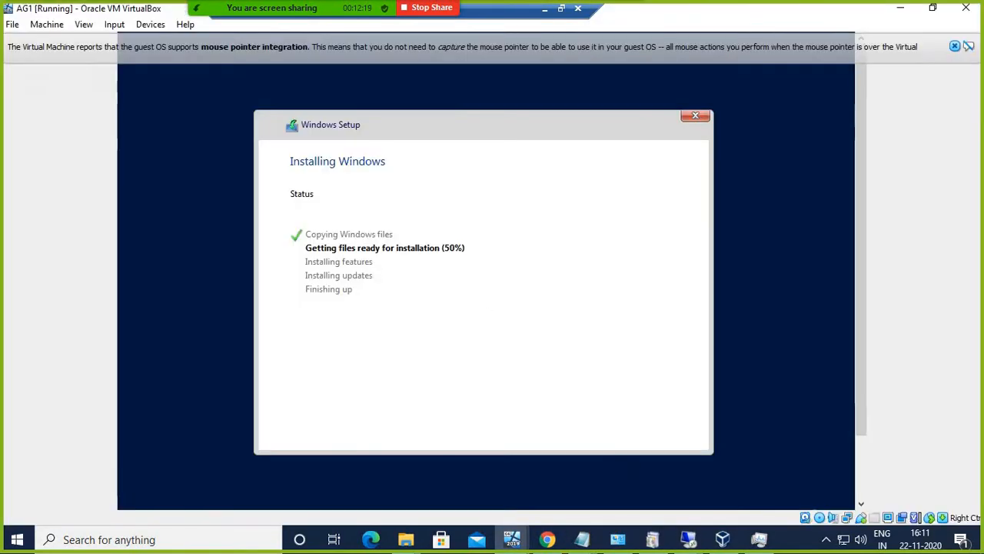
left_click(900, 8)
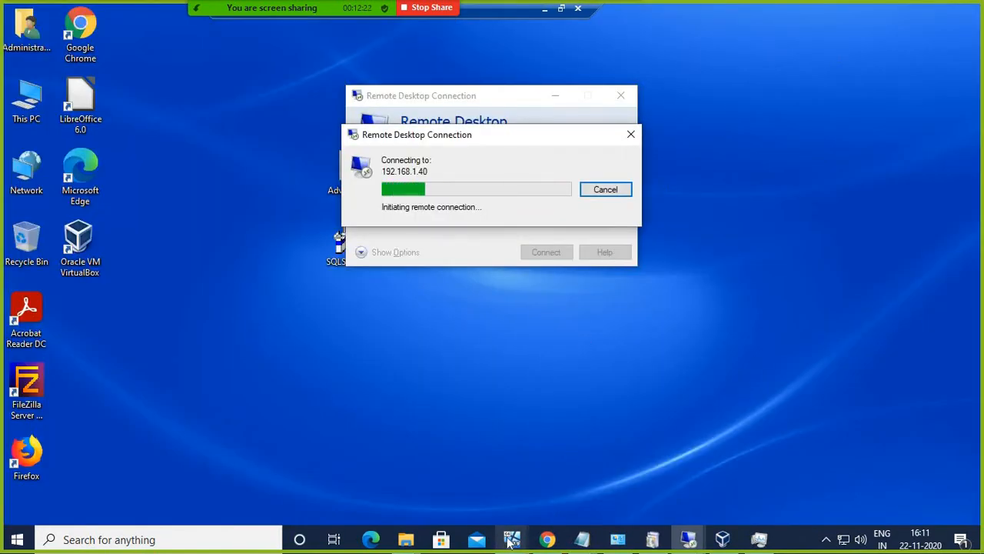
mouse_move(512, 538)
left_click(475, 469)
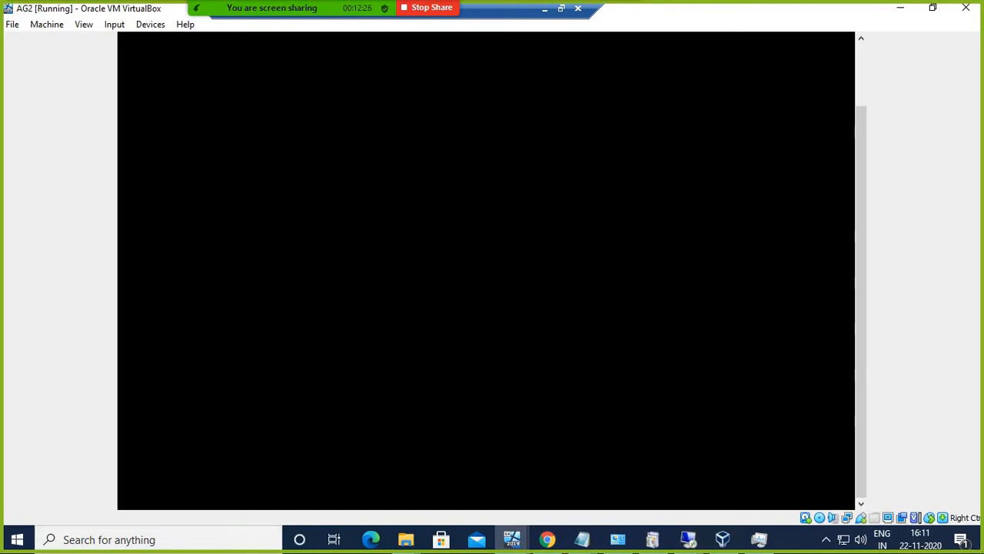
left_click(900, 8)
left_click(601, 303)
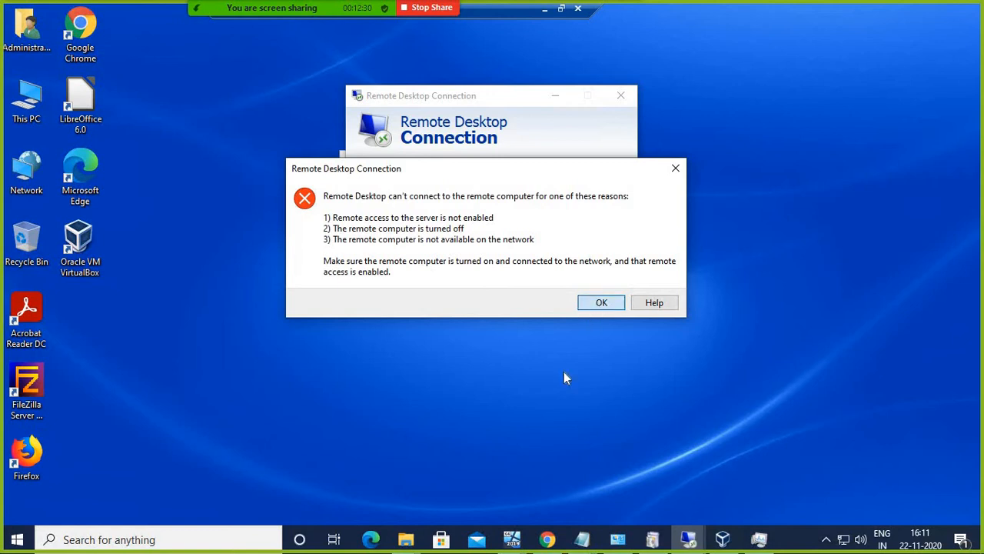
mouse_move(512, 538)
left_click(506, 483)
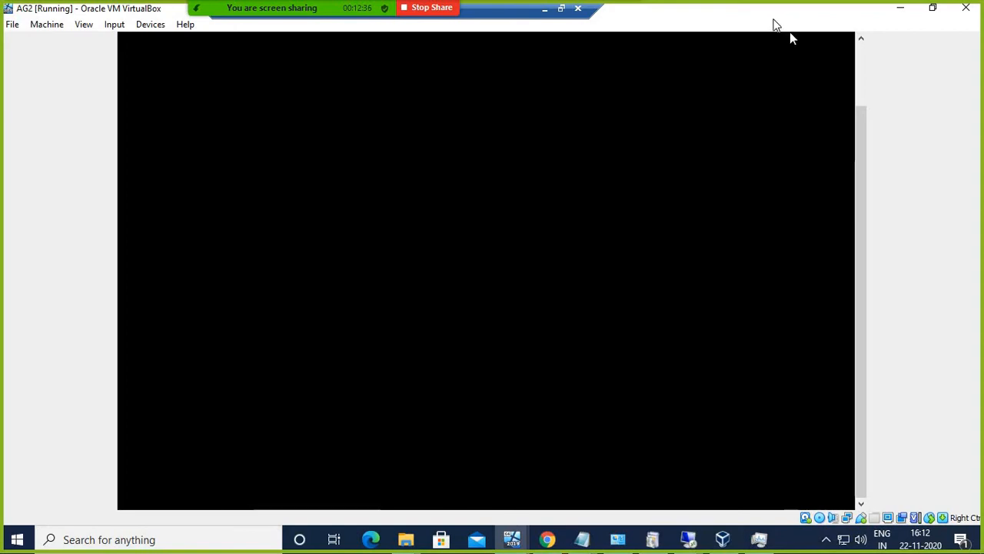
left_click(905, 14)
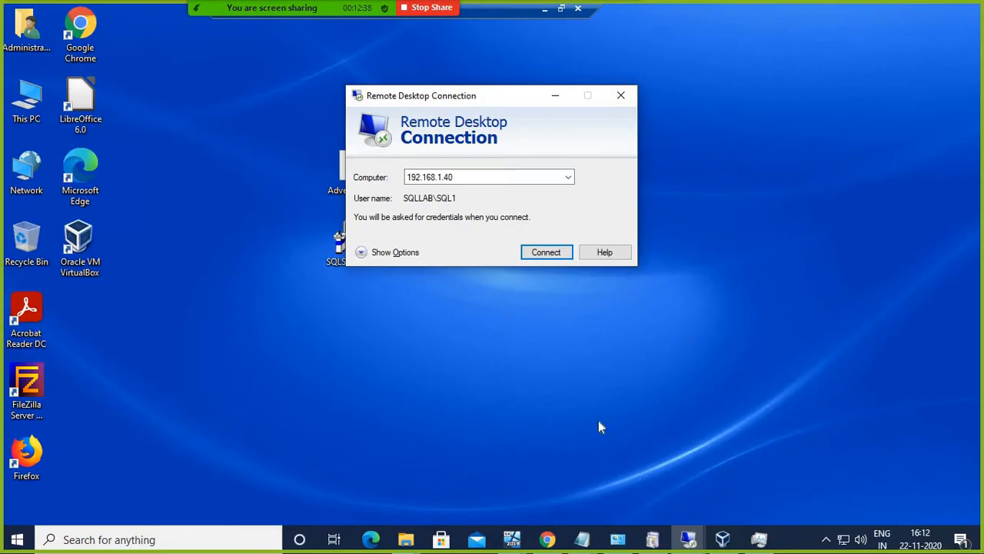
mouse_move(512, 538)
mouse_move(655, 475)
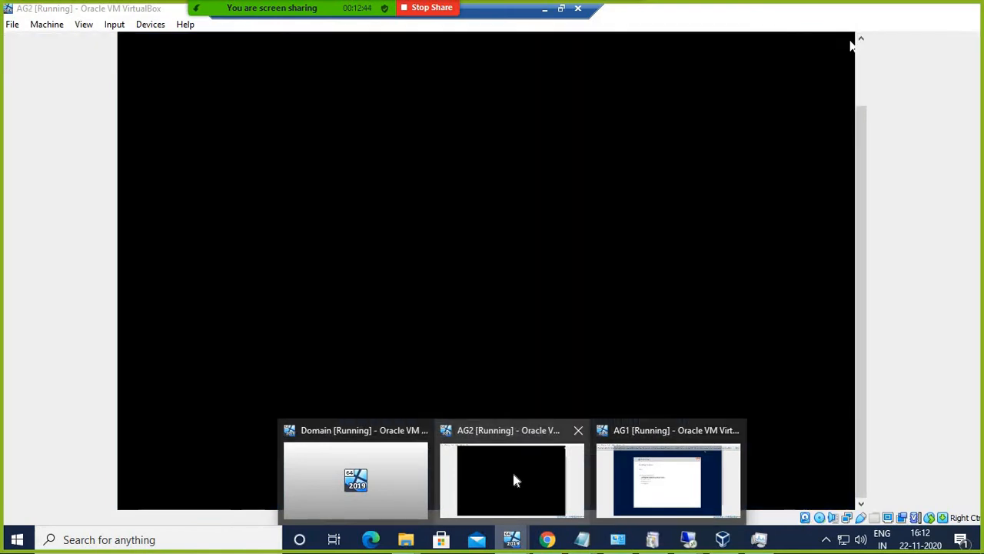
Step: Minimize the AG2 window and start the Remote Desktop connection to 192.168.1.40
left_click(515, 481)
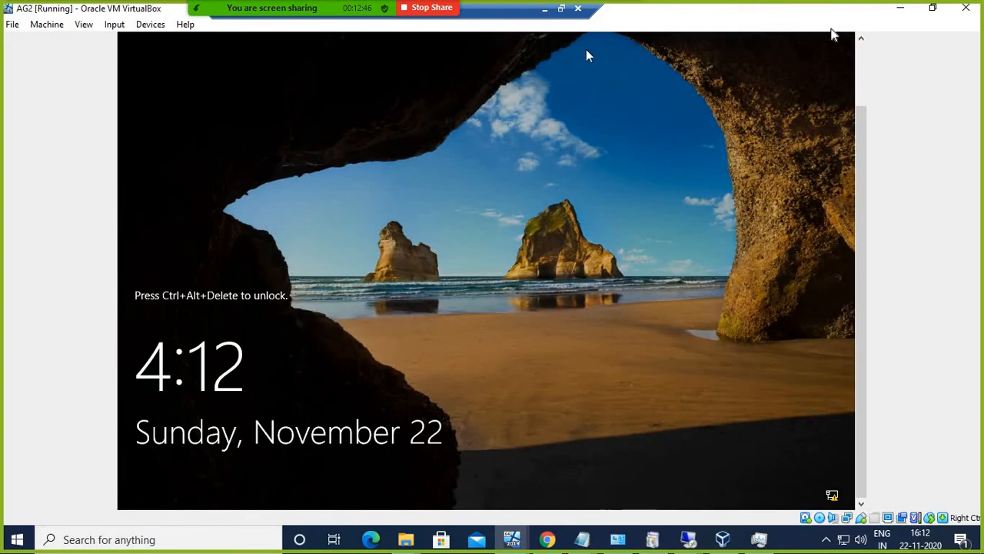
left_click(900, 8)
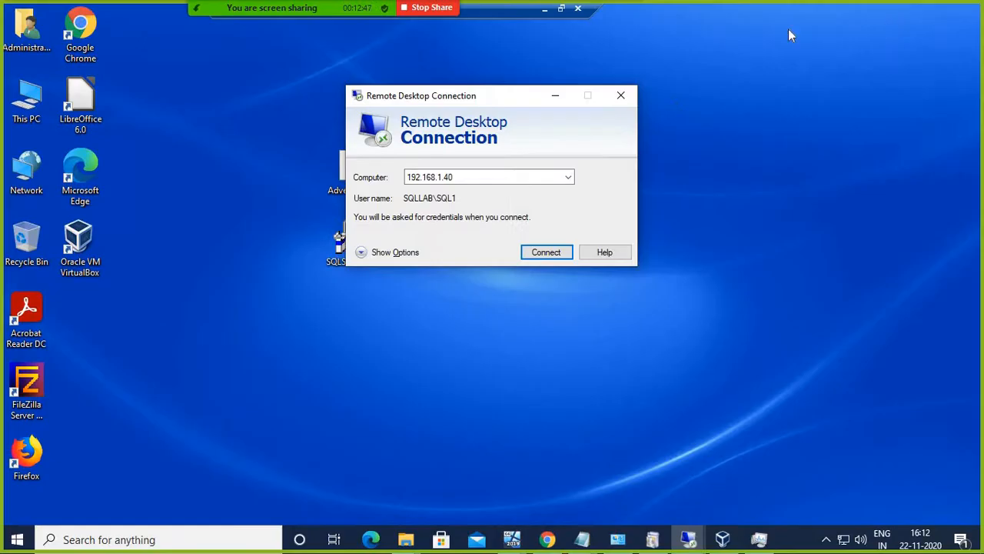
left_click(541, 250)
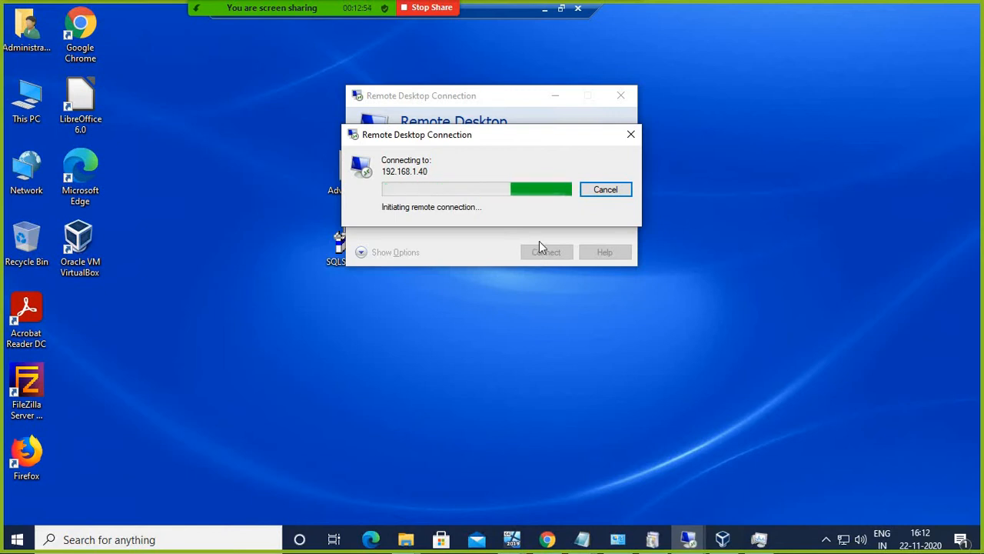
Step: Send Ctrl-Alt-Del to AG2 three times through Input > Keyboard to try unlocking it
left_click(512, 539)
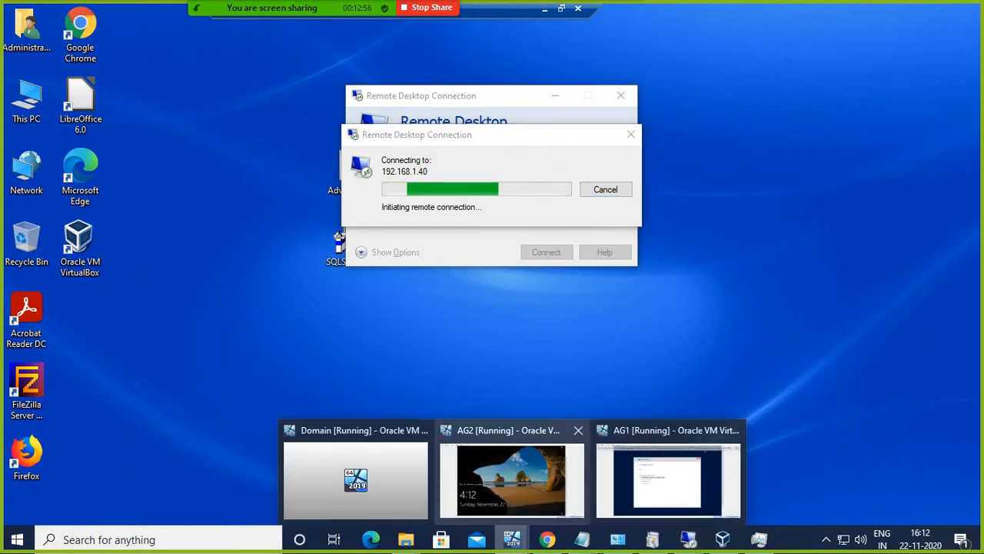
left_click(512, 482)
left_click(124, 29)
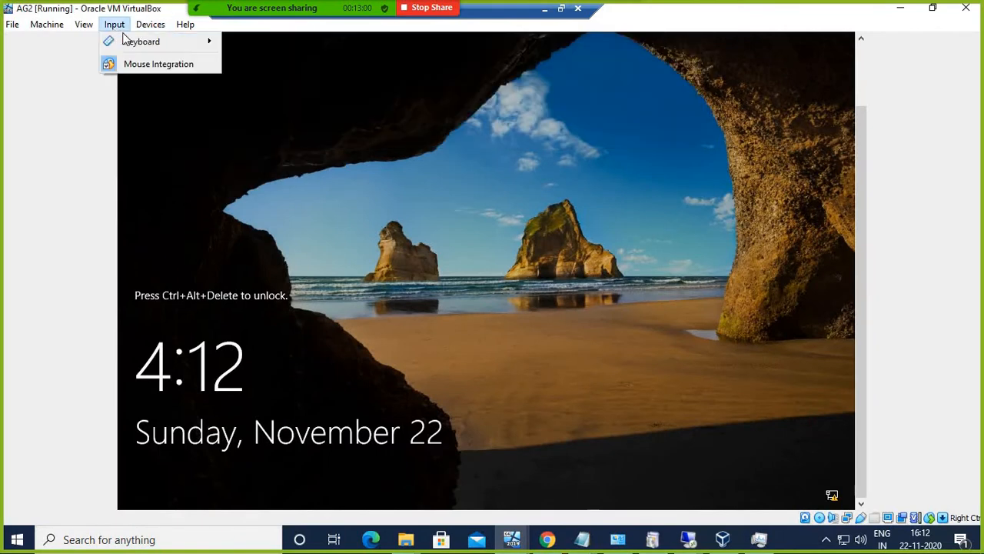
mouse_move(196, 41)
left_click(275, 81)
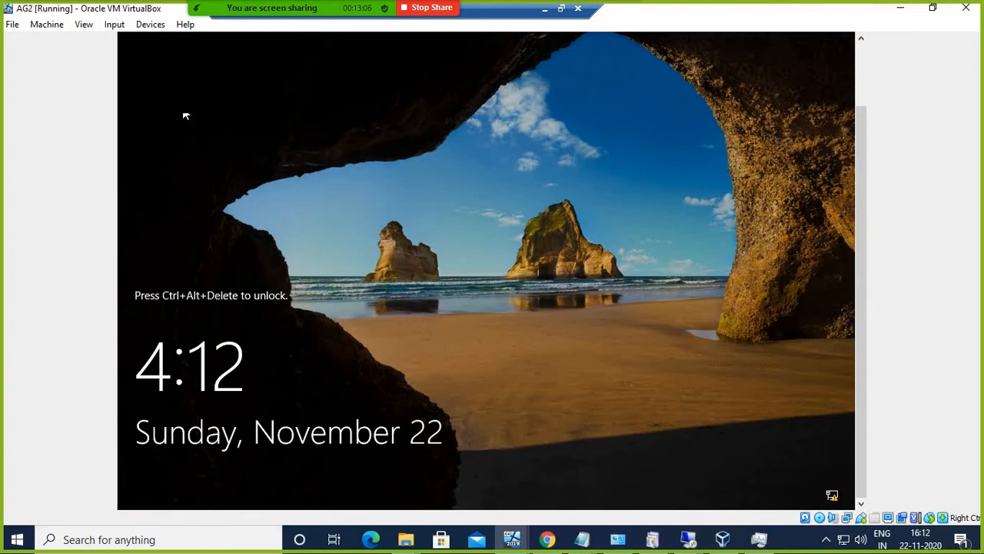
left_click(115, 25)
mouse_move(139, 43)
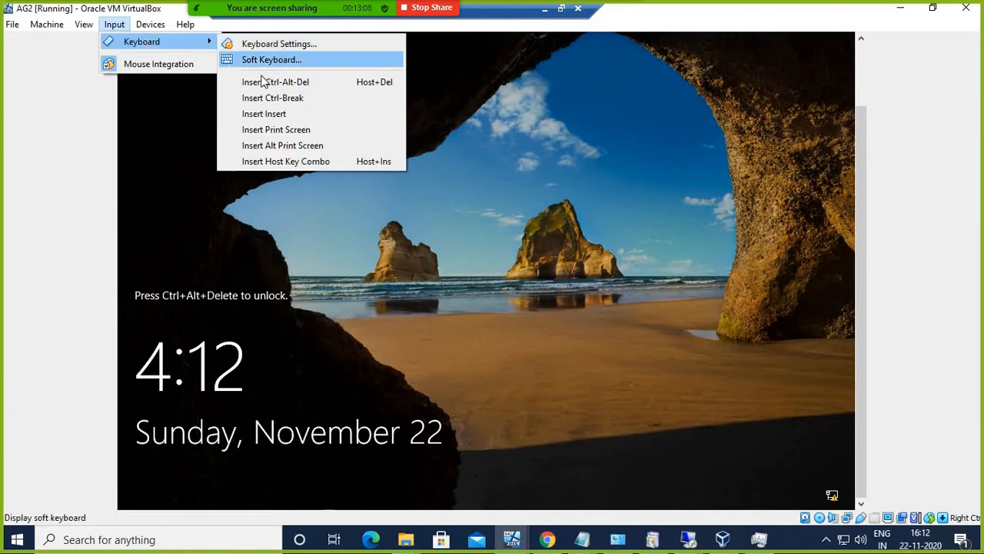
left_click(274, 82)
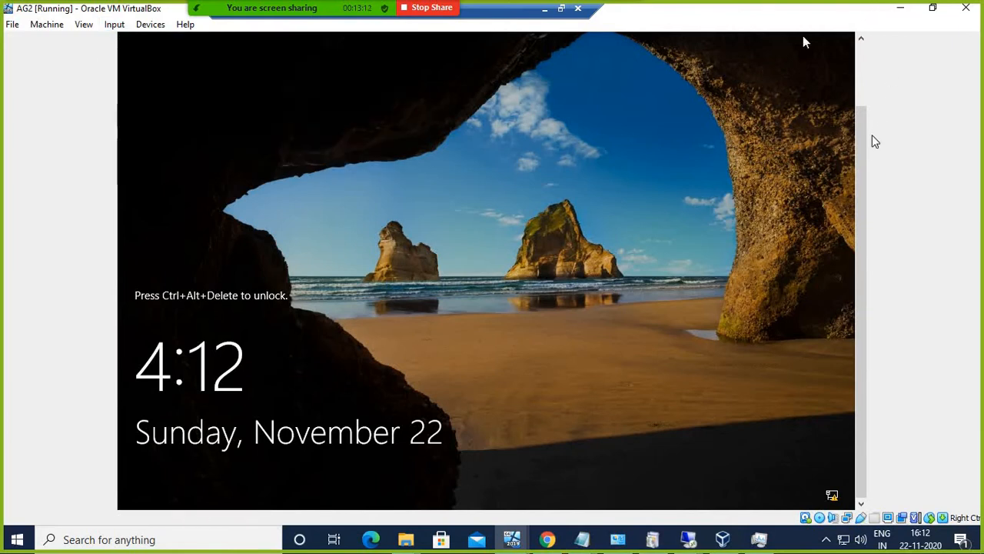
left_click_drag(867, 149, 864, 59)
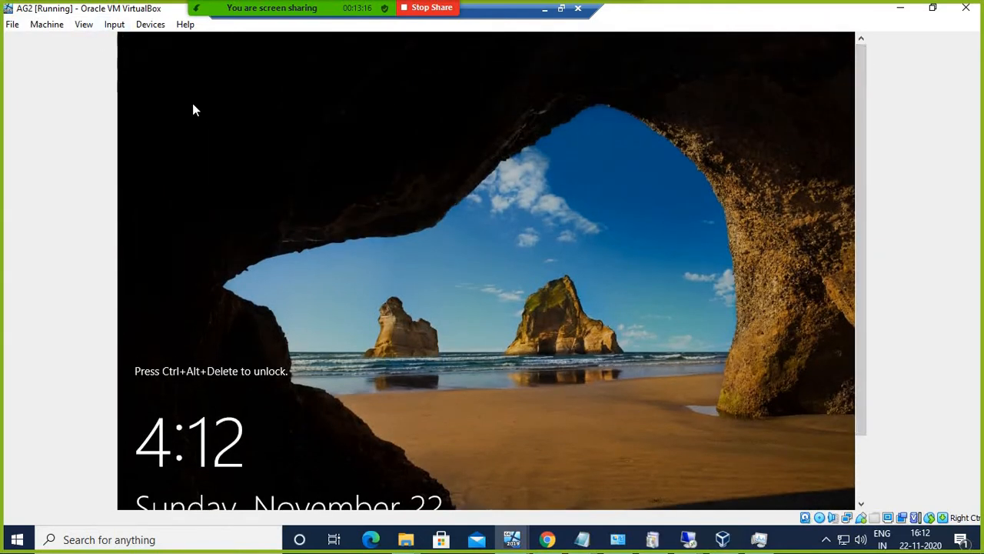
left_click(118, 30)
mouse_move(138, 43)
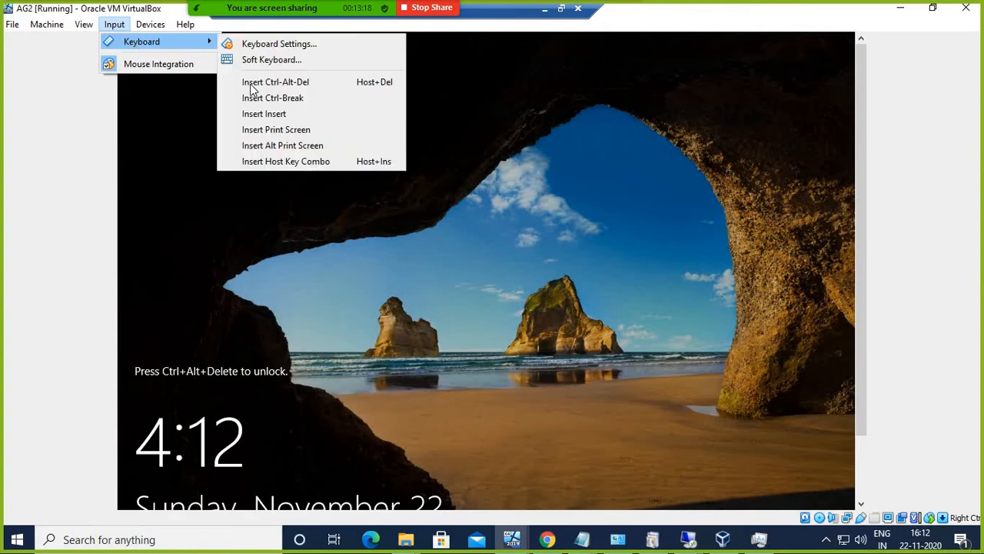
left_click(265, 82)
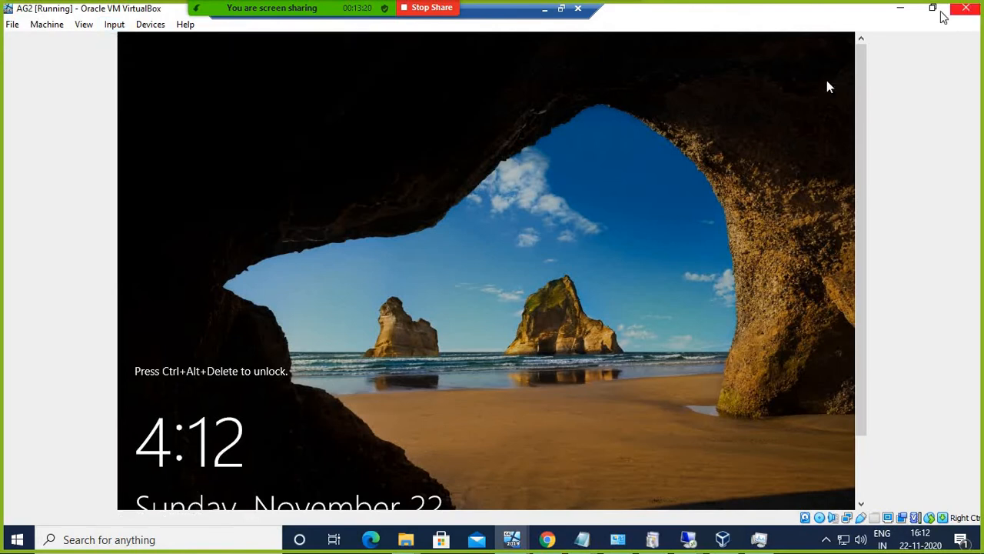
Step: Minimize AG2, dismiss the failed connection error and bring up the VirtualBox Manager
left_click(903, 9)
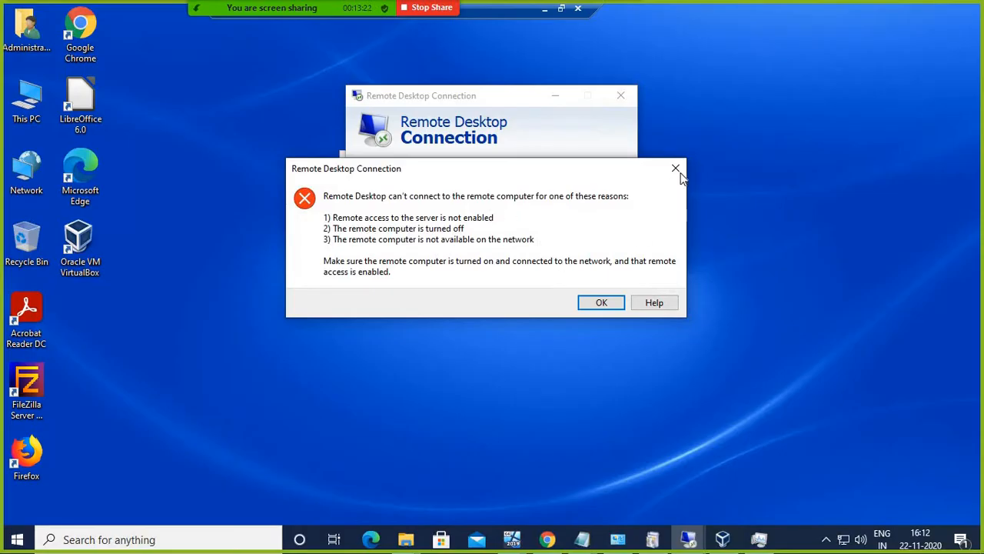
left_click(676, 168)
left_click(723, 539)
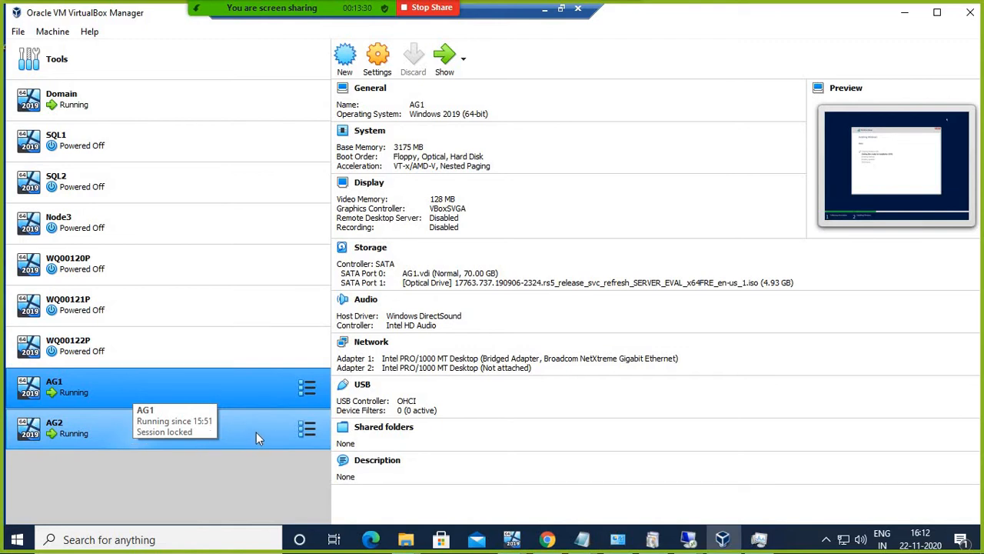
Step: Power off the AG2 virtual machine with Close > Power Off
right_click(330, 410)
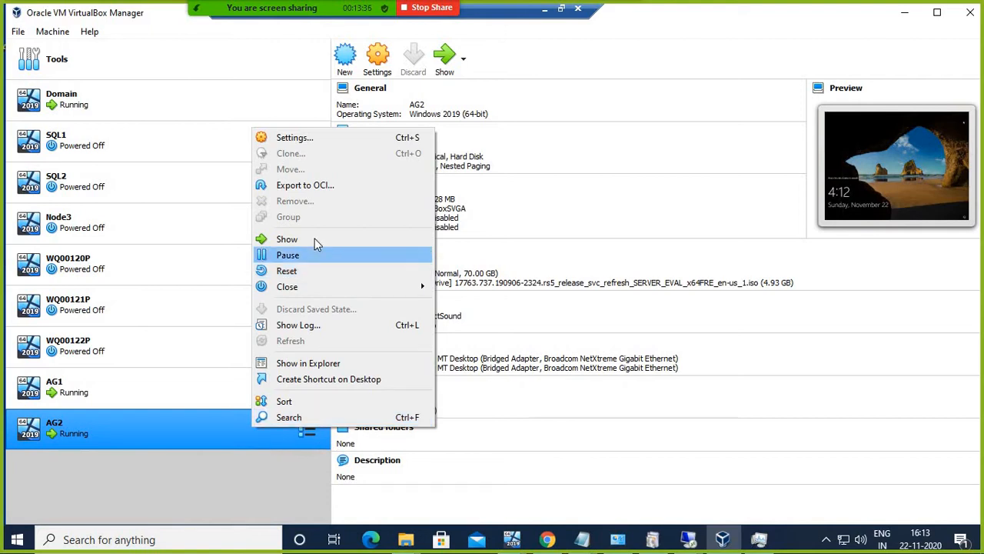
mouse_move(310, 286)
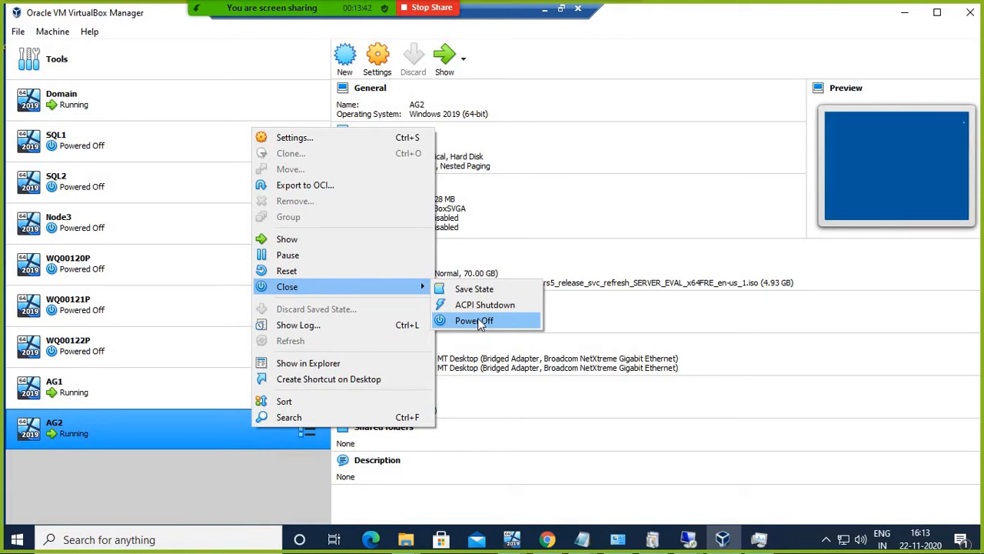
left_click(474, 321)
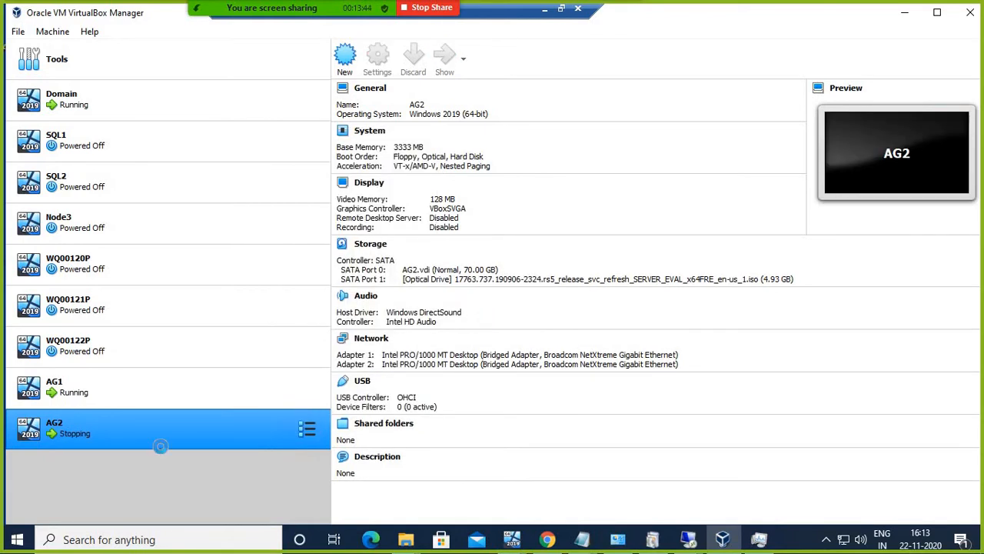
Step: Start AG2 again with Start > Normal Start in its own window
right_click(208, 432)
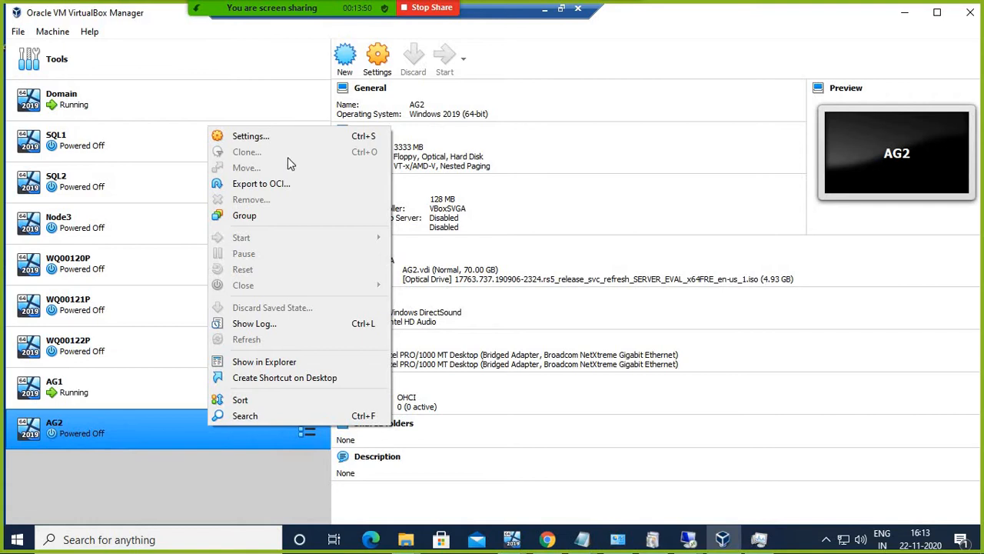
left_click(124, 411)
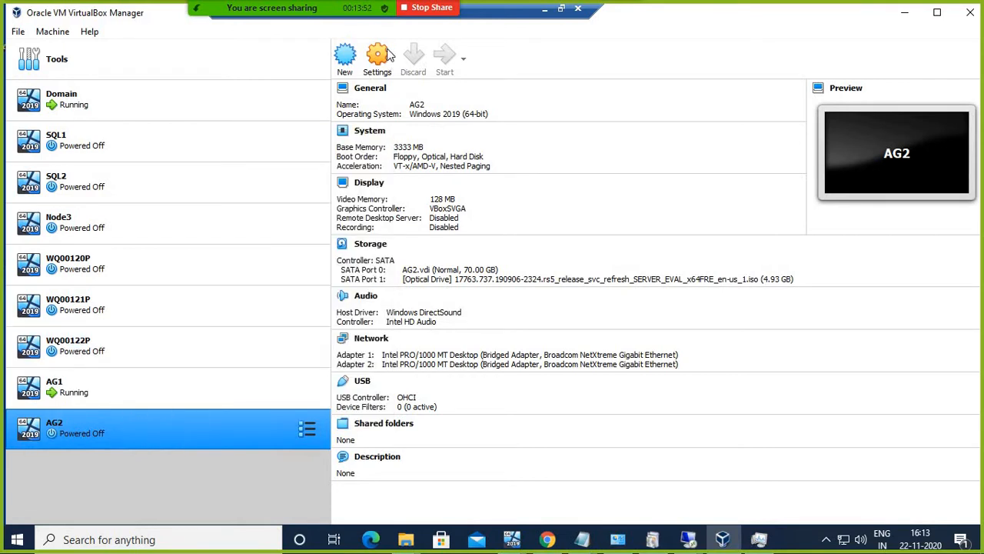
right_click(204, 421)
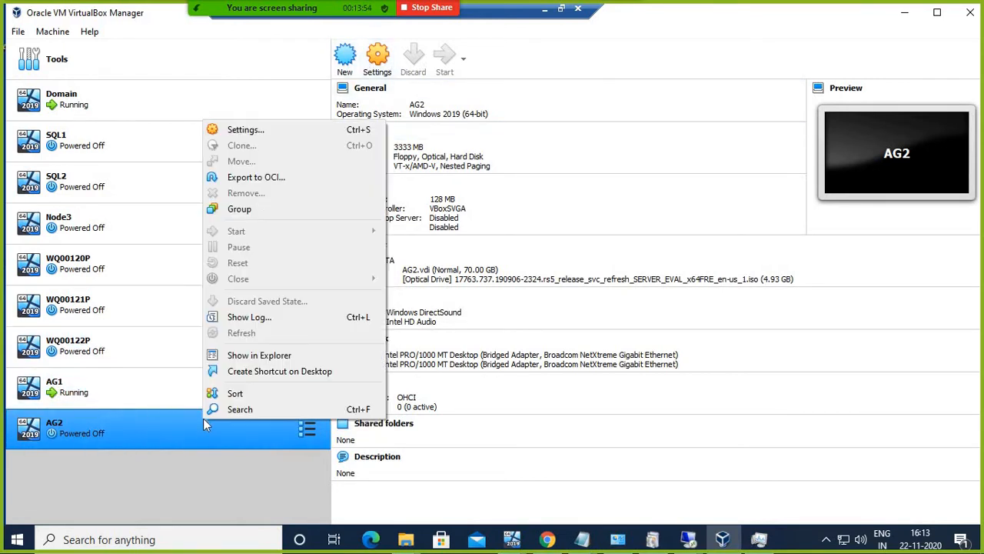
mouse_move(303, 231)
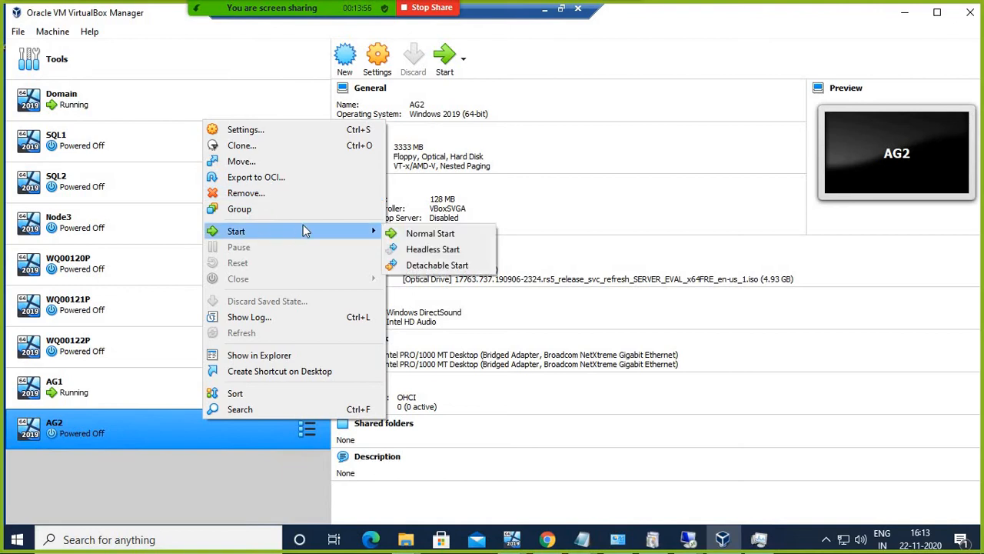
left_click(471, 233)
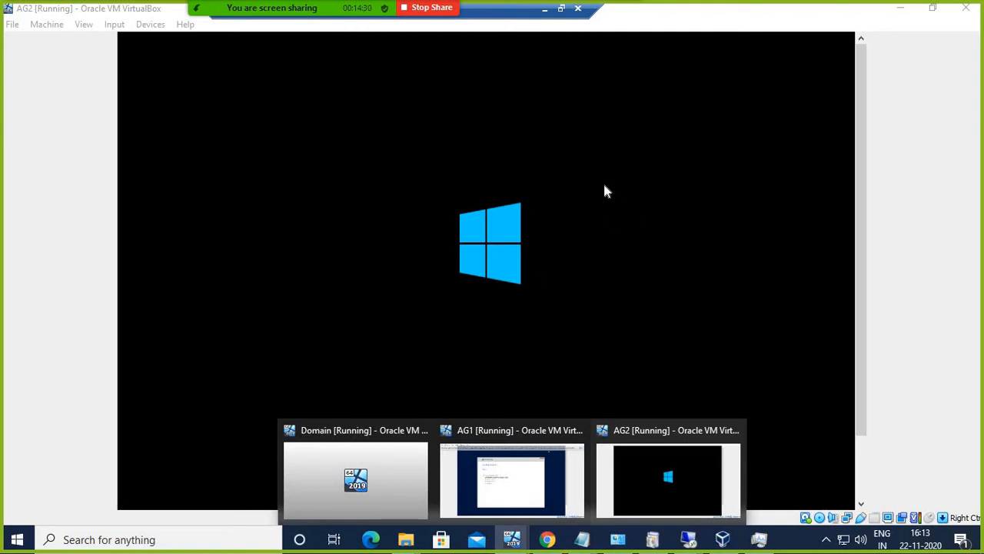
Step: Check AG1's Windows installation and AG2's boot, then minimize the Remote Desktop session
left_click(541, 436)
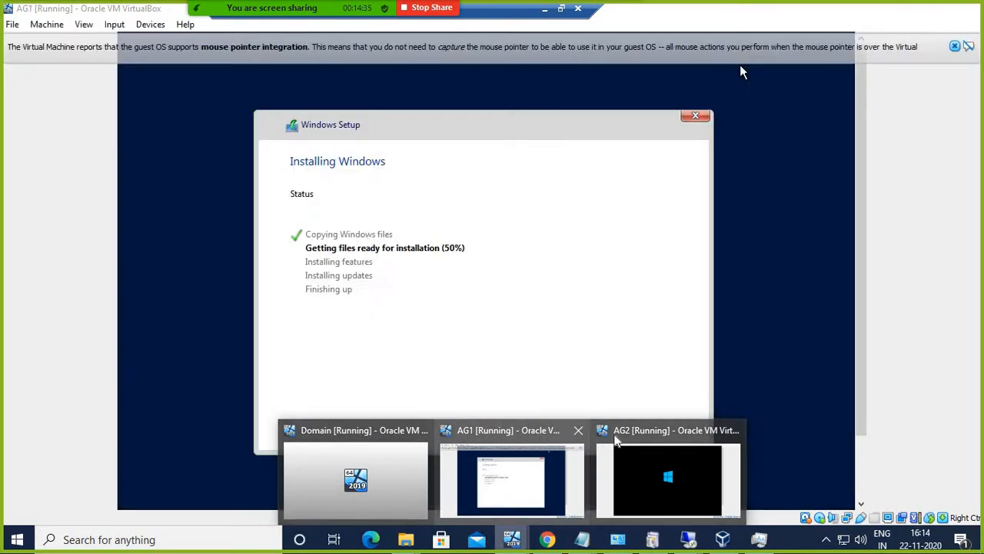
left_click(641, 436)
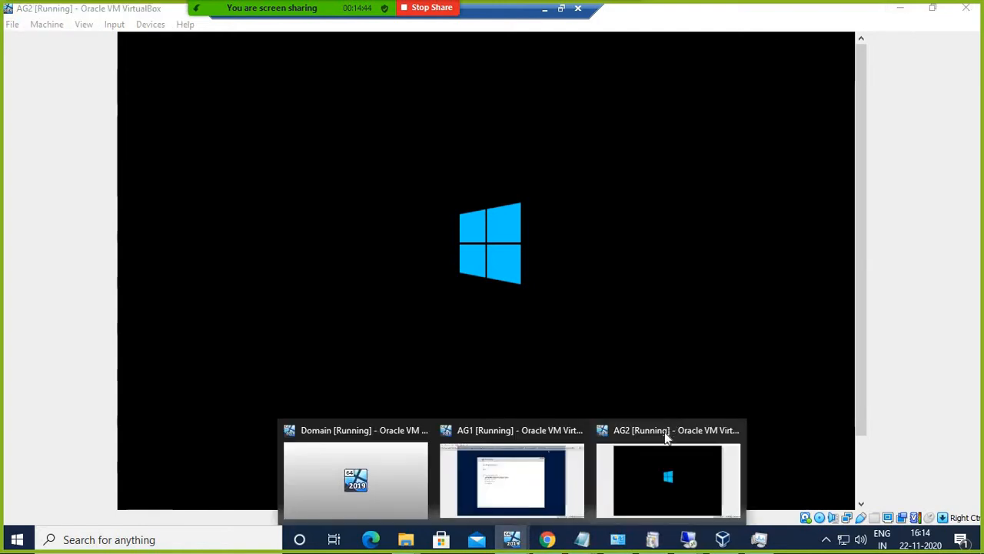
left_click(667, 438)
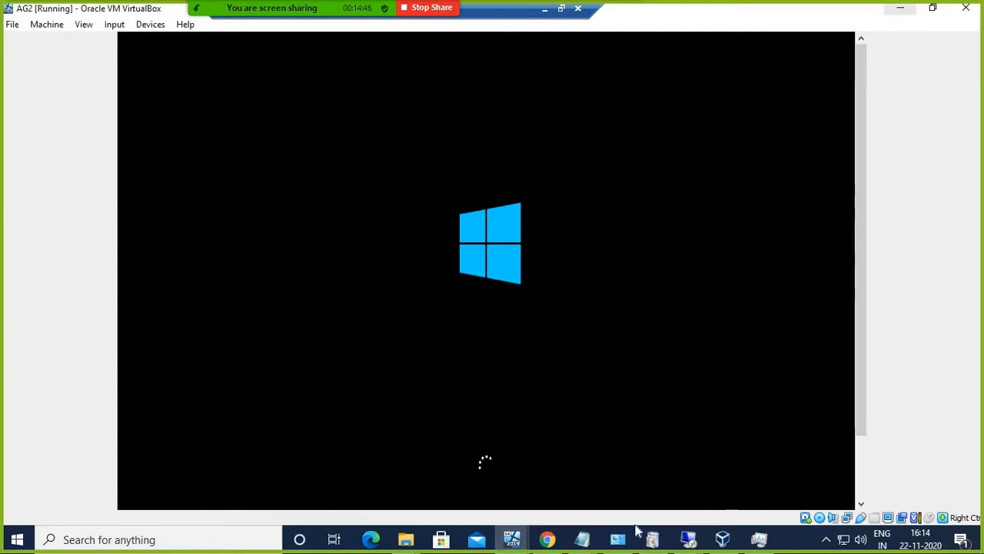
mouse_move(513, 539)
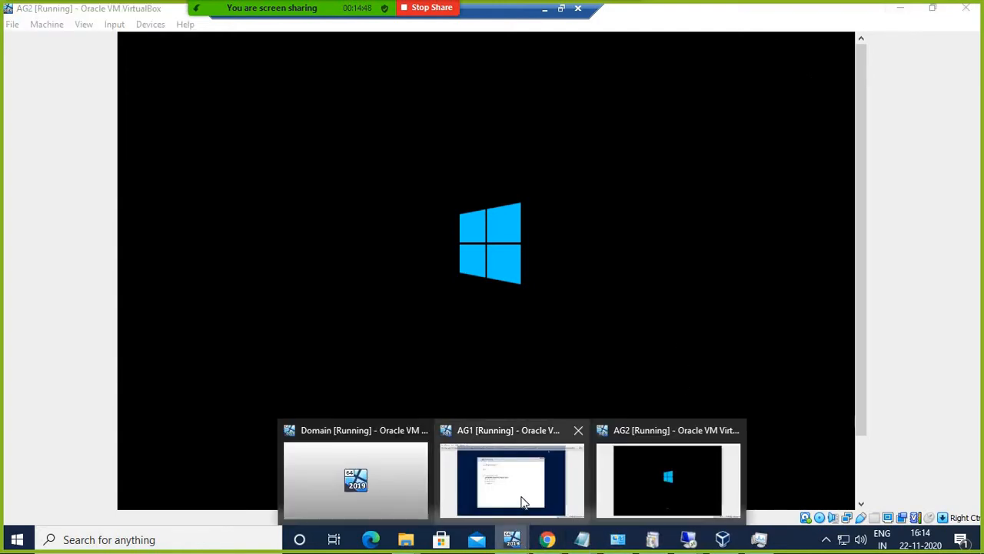
left_click(520, 502)
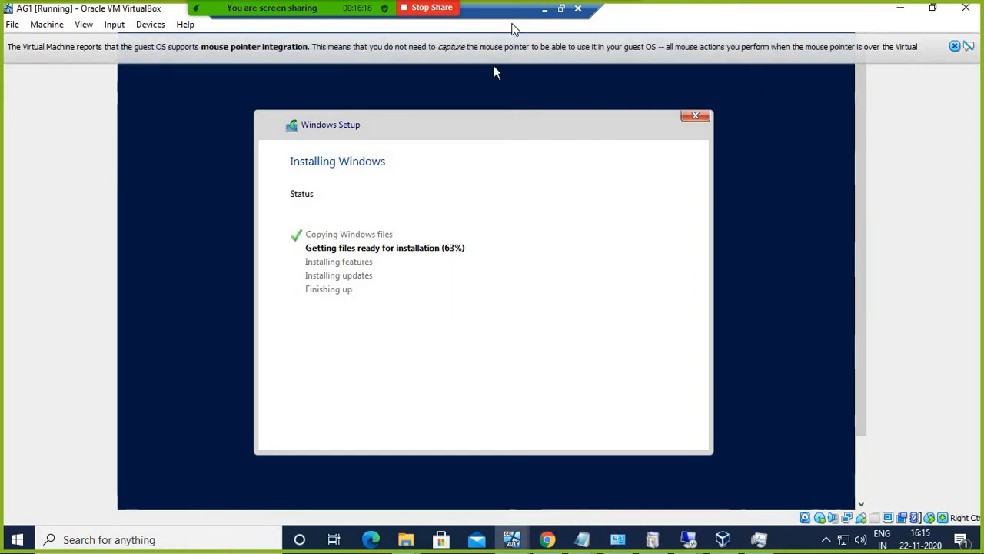
left_click(544, 10)
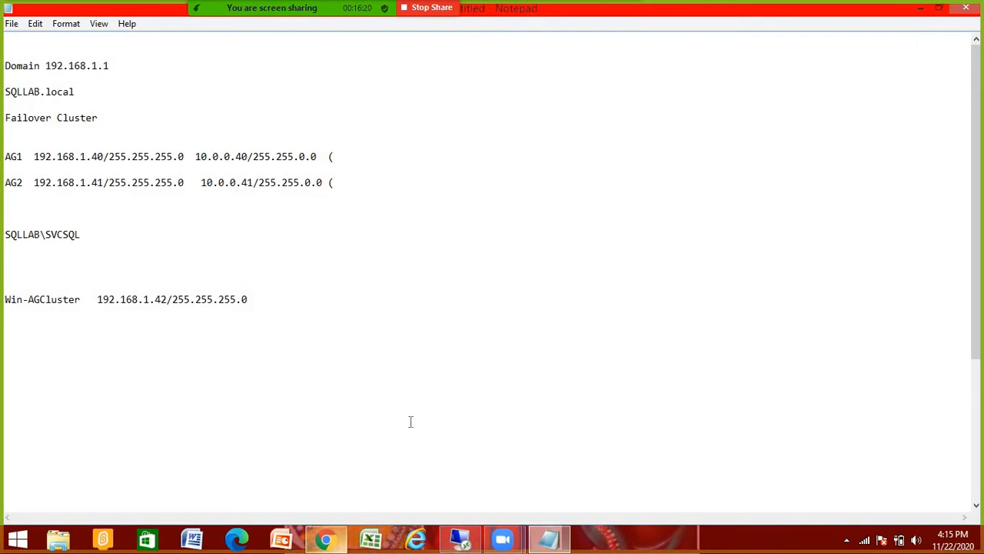
Step: Open Always_Configuration_without_Domain.txt from Documents\SQL-Tutorial in Notepad
left_click(326, 539)
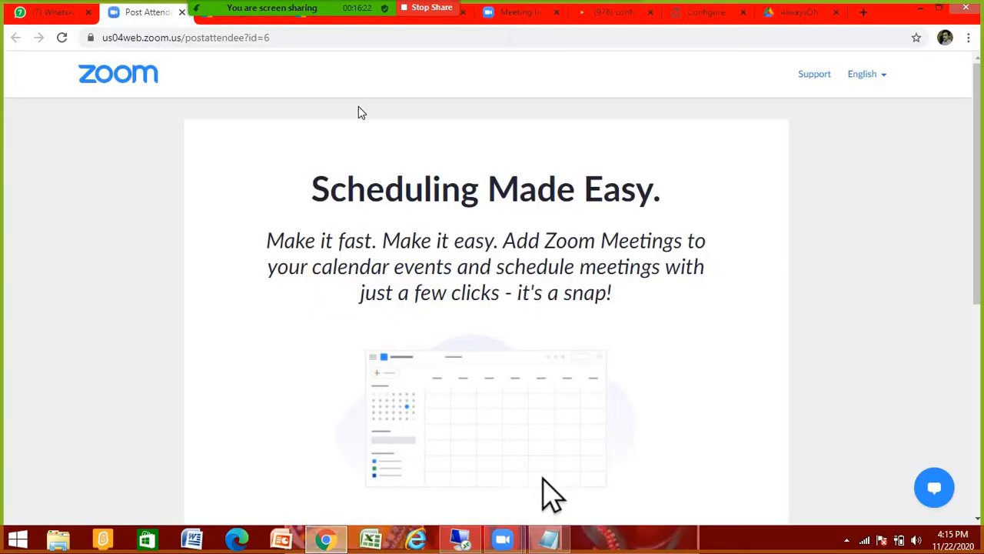
left_click(61, 12)
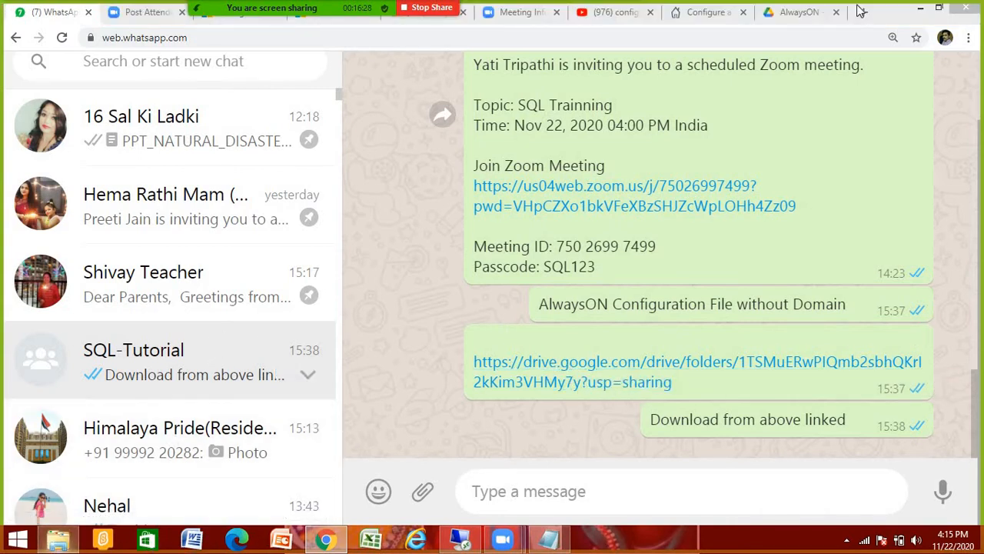
key("super+e")
double_click(583, 72)
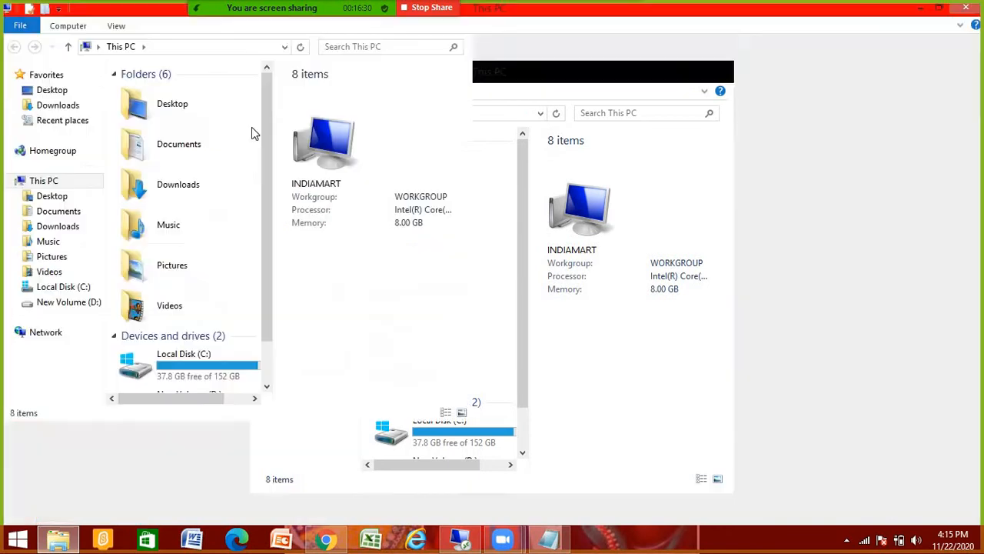
left_click(59, 210)
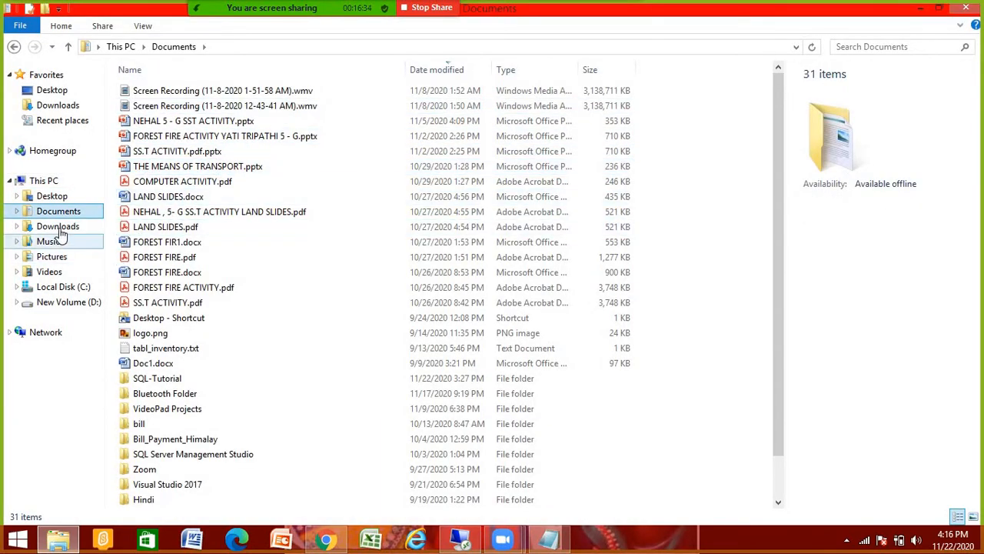
left_click(17, 210)
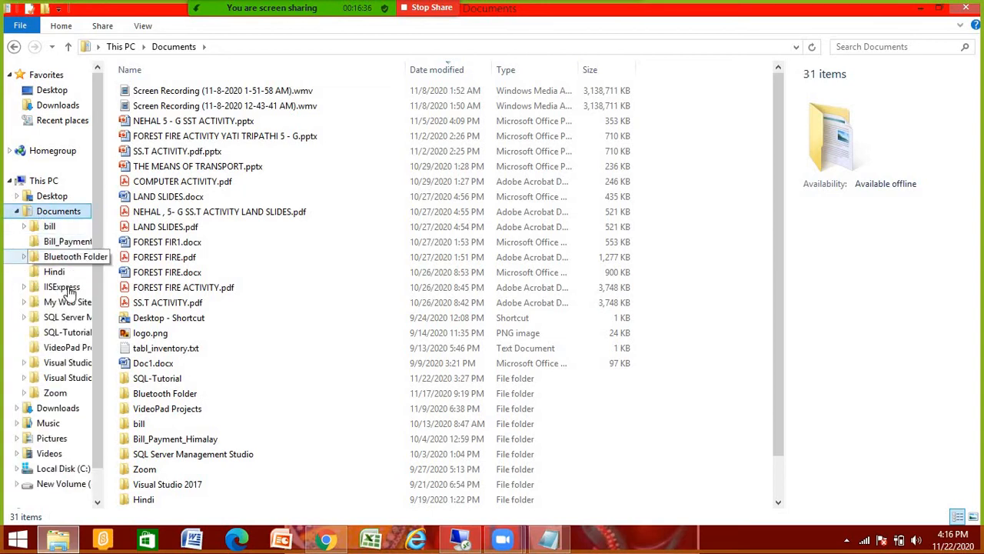
left_click(68, 332)
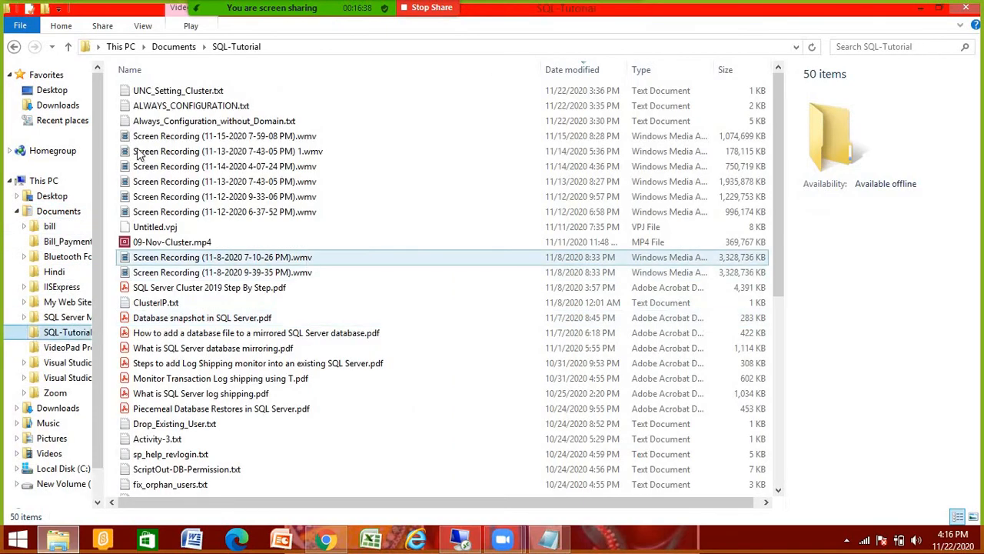
double_click(211, 121)
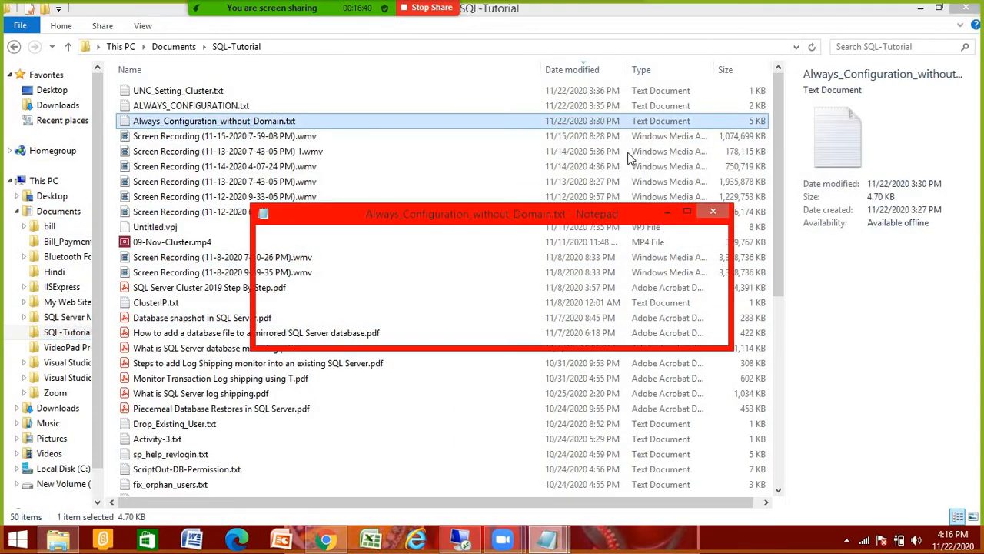
Step: Maximize the script in Notepad and highlight the master key creation block
double_click(618, 216)
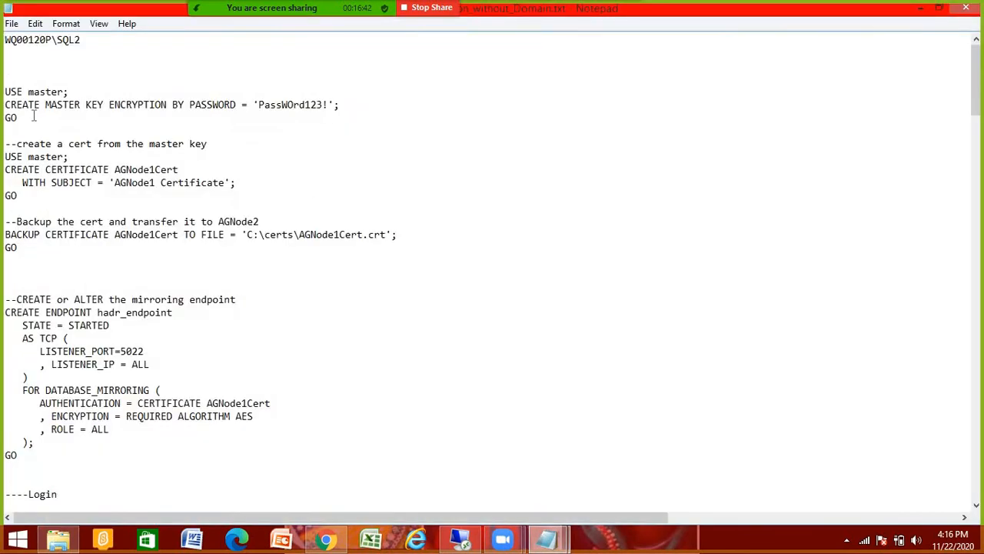
left_click_drag(12, 80, 64, 128)
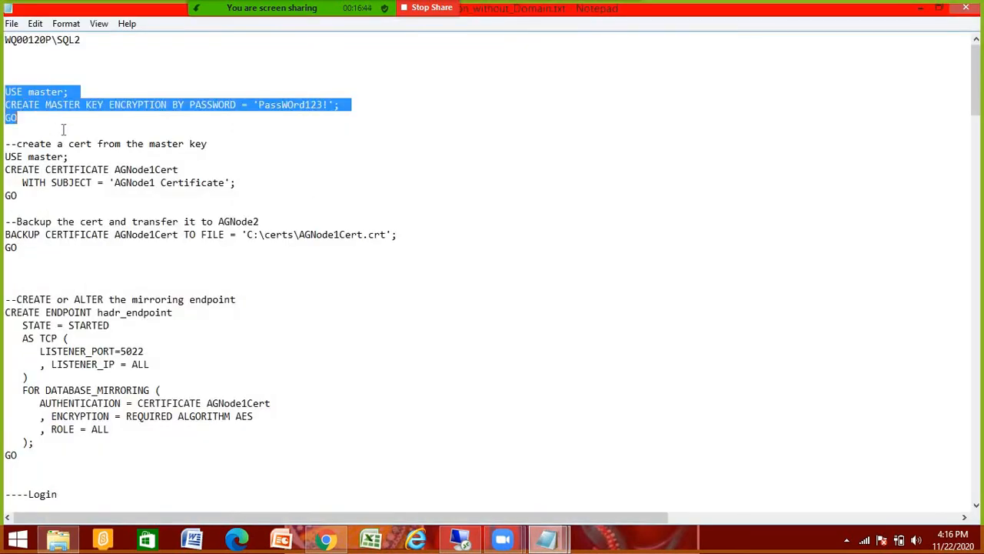
left_click(63, 129)
left_click(66, 123, "shift")
left_click(162, 141)
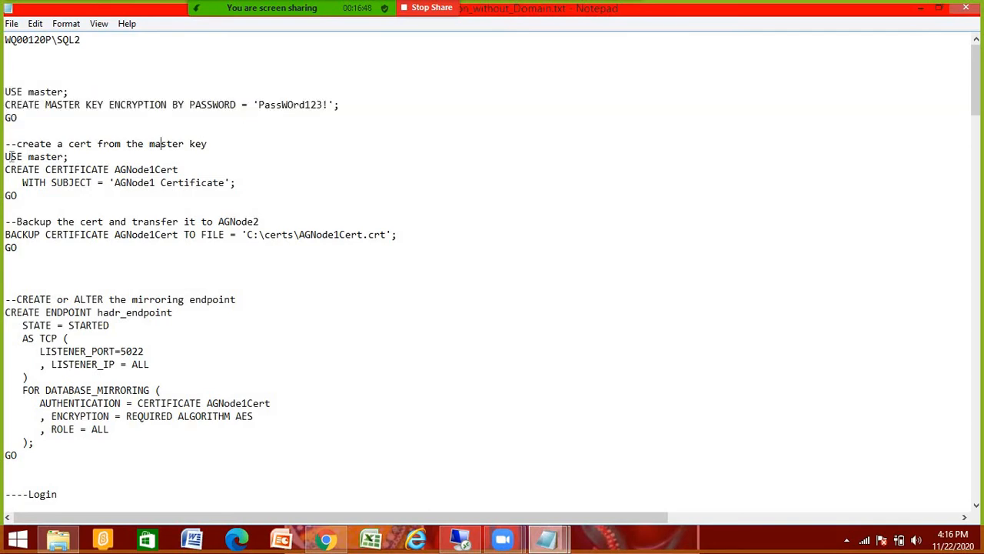
left_click(13, 78)
left_click(11, 156, "shift")
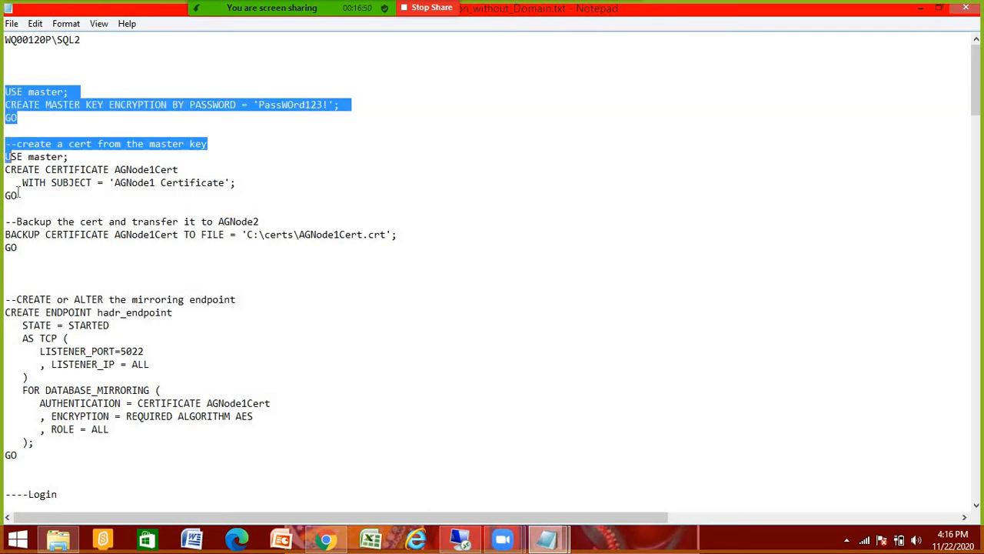
left_click(17, 195, "shift")
left_click(82, 199)
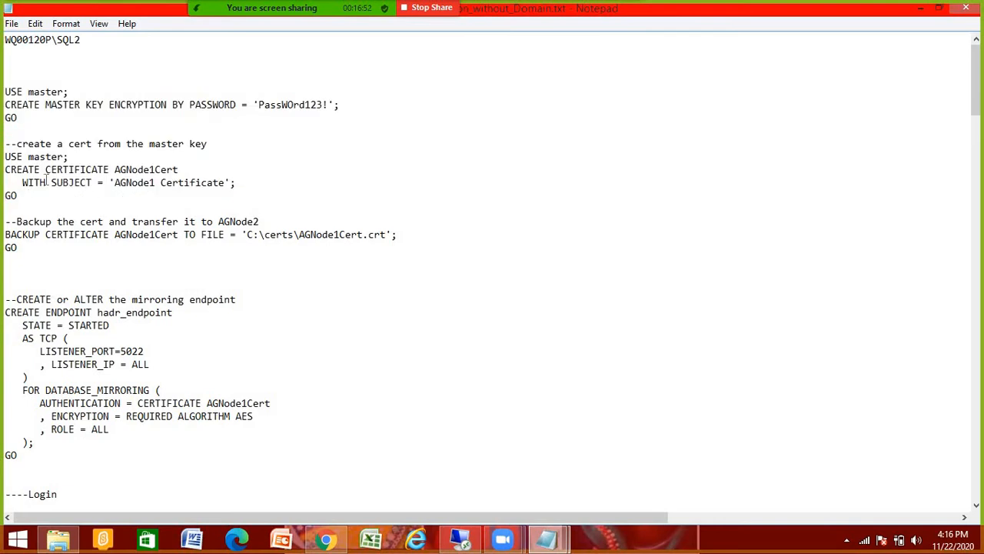
Step: Highlight the CREATE CERTIFICATE and BACKUP CERTIFICATE statements and the backup file path
left_click_drag(11, 169, 84, 200)
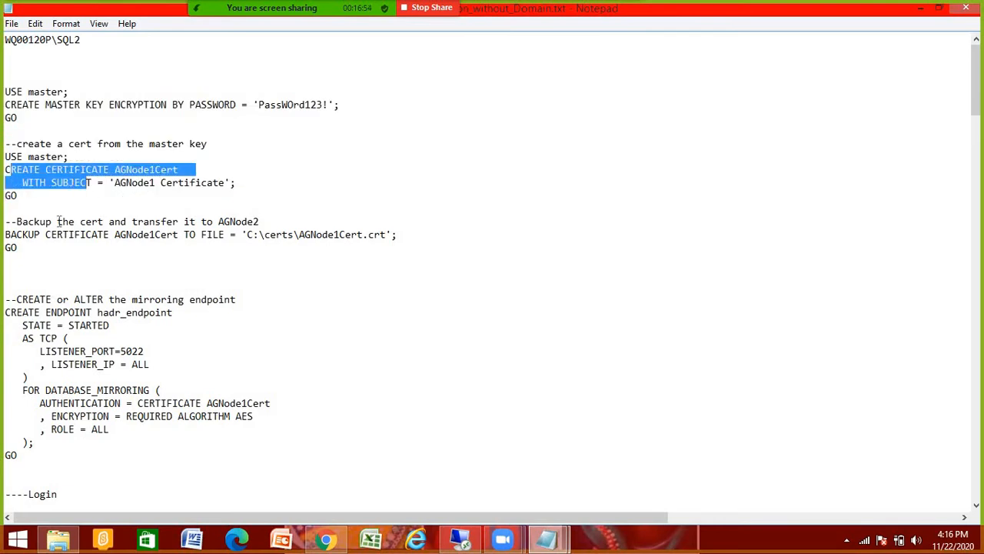
left_click(6, 208)
left_click_drag(6, 234, 216, 254)
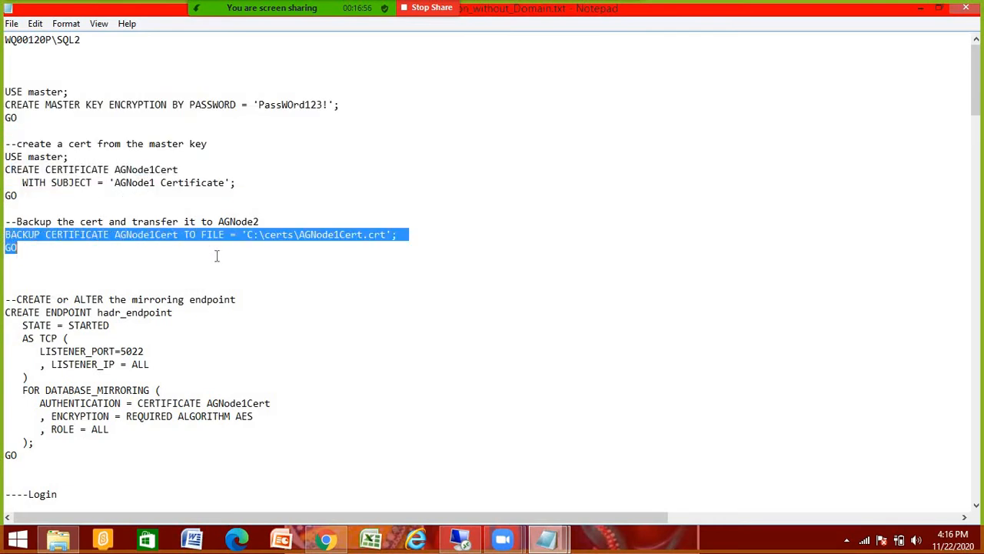
left_click(178, 269)
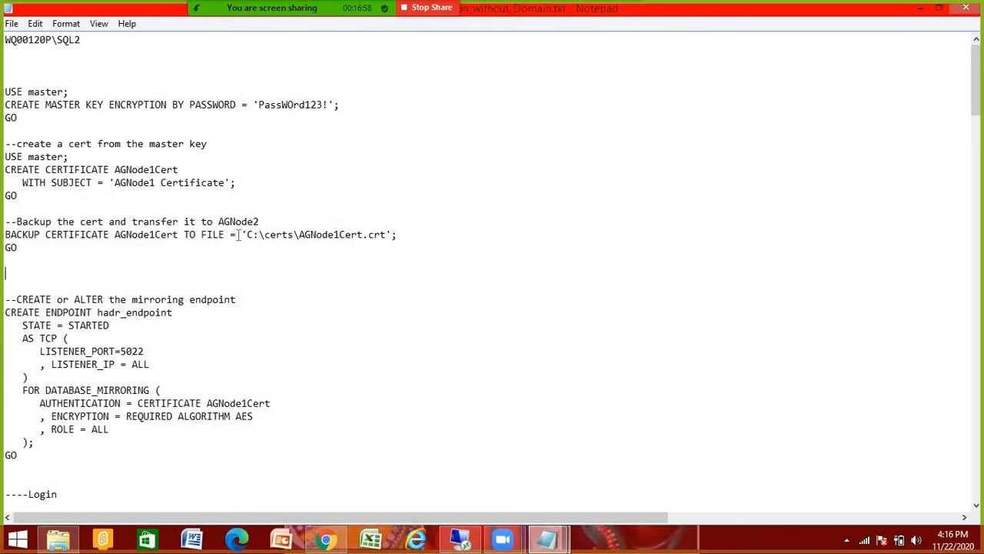
left_click_drag(248, 234, 378, 239)
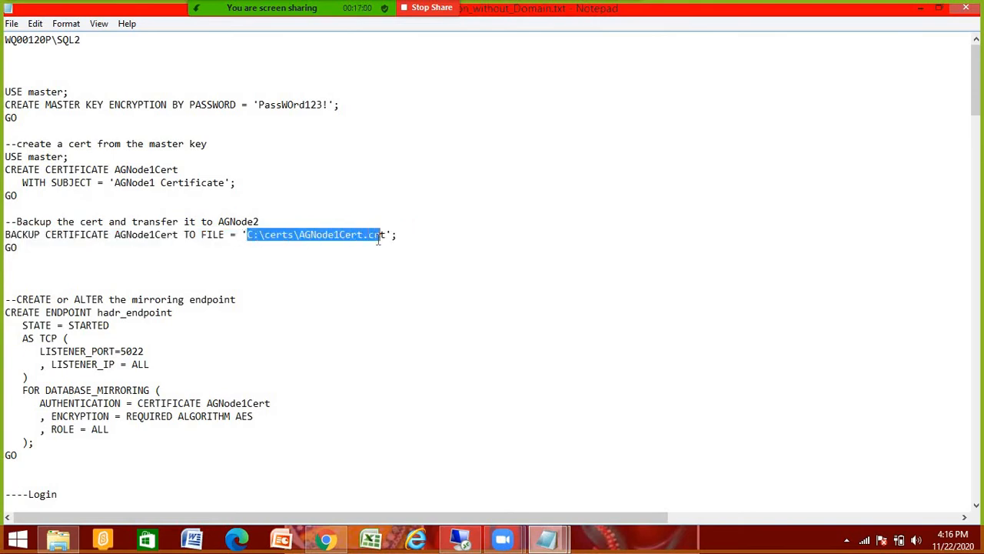
left_click(254, 259)
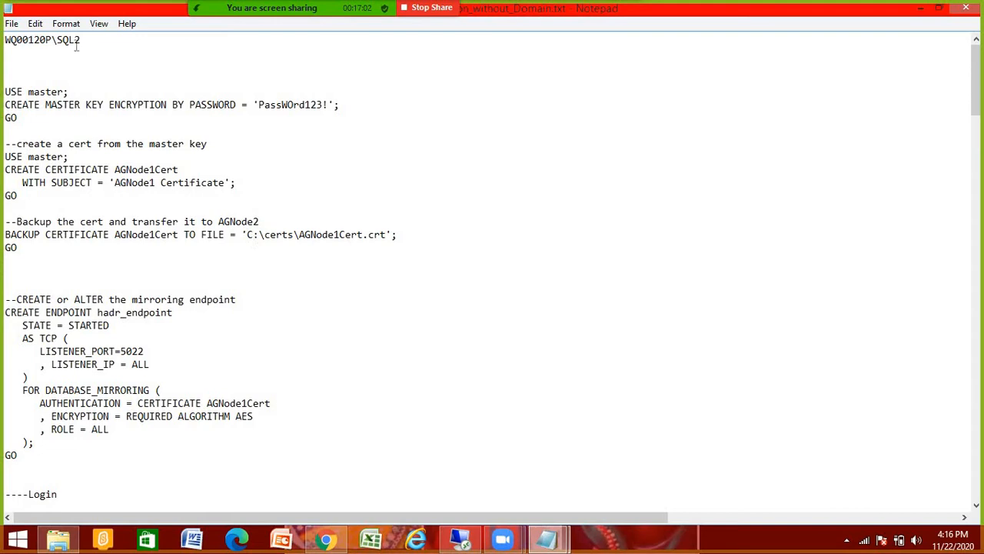
Step: Highlight the server name WQ00120P\SQL2
left_click_drag(79, 41, 4, 42)
left_click_drag(88, 40, 7, 45)
left_click(81, 43)
left_click_drag(55, 40, 2, 41)
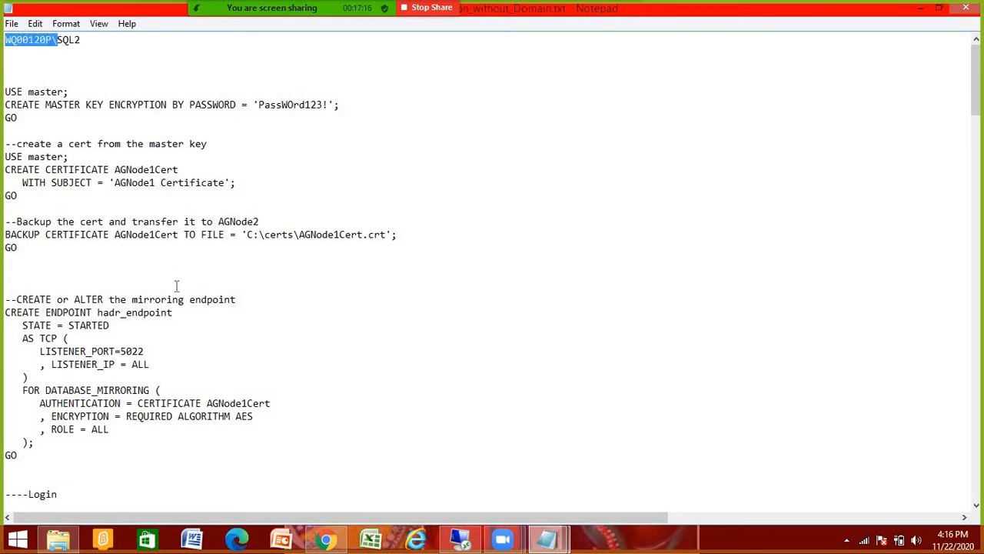
scroll(179, 300, "down", 5)
scroll(179, 306, "down", 10)
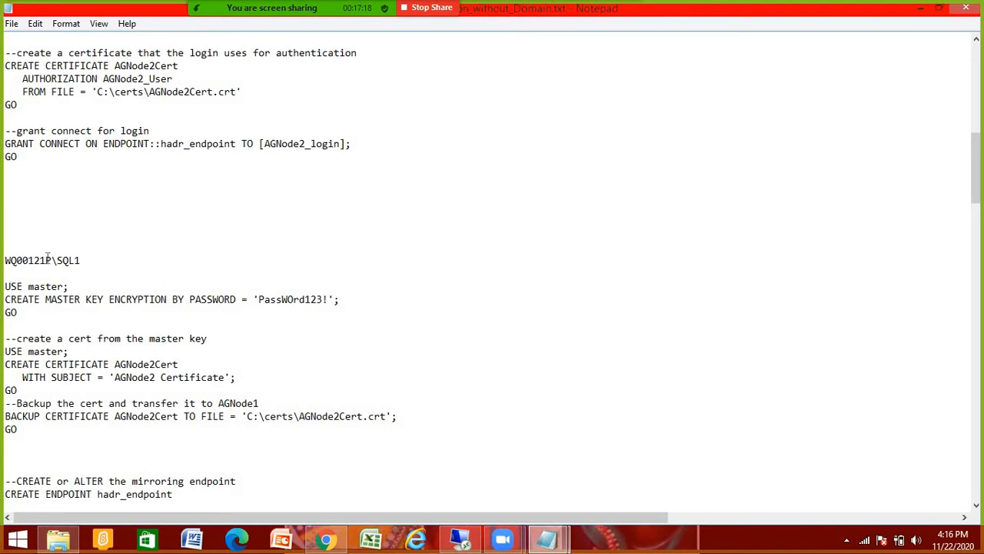
left_click_drag(57, 260, 4, 260)
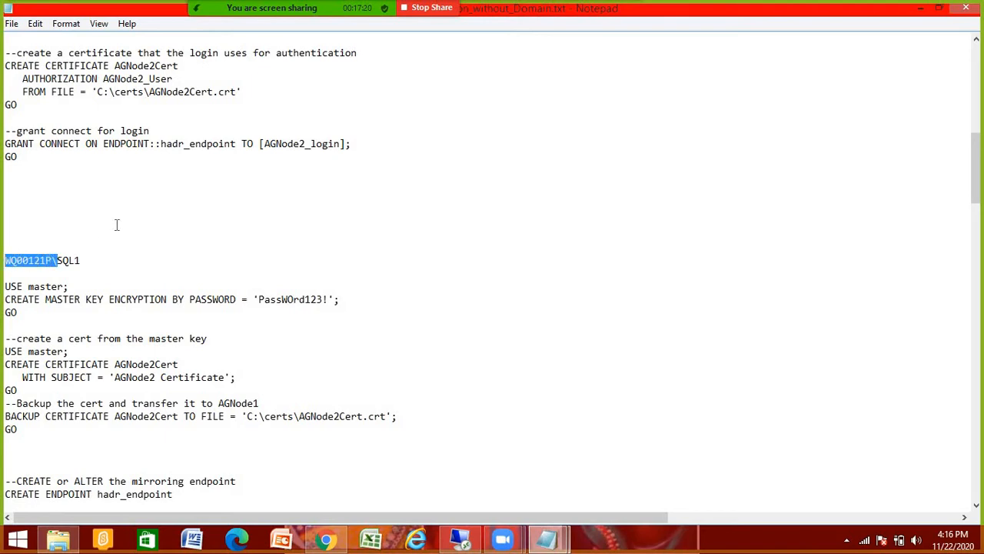
scroll(117, 225, "up", 15)
double_click(3, 37)
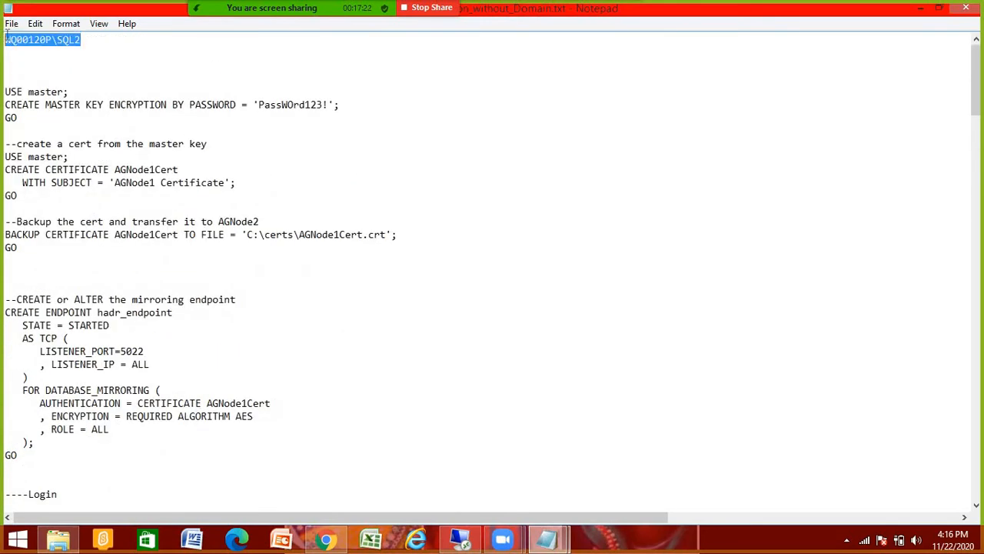
left_click(86, 40)
double_click(3, 37)
scroll(136, 277, "down", 13)
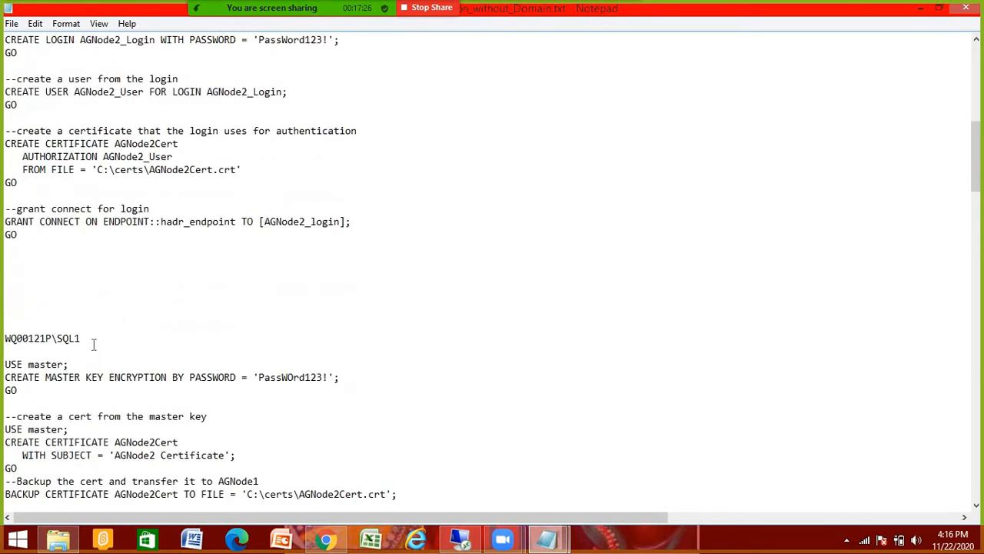
double_click(3, 338)
scroll(111, 261, "up", 9)
scroll(115, 263, "up", 4)
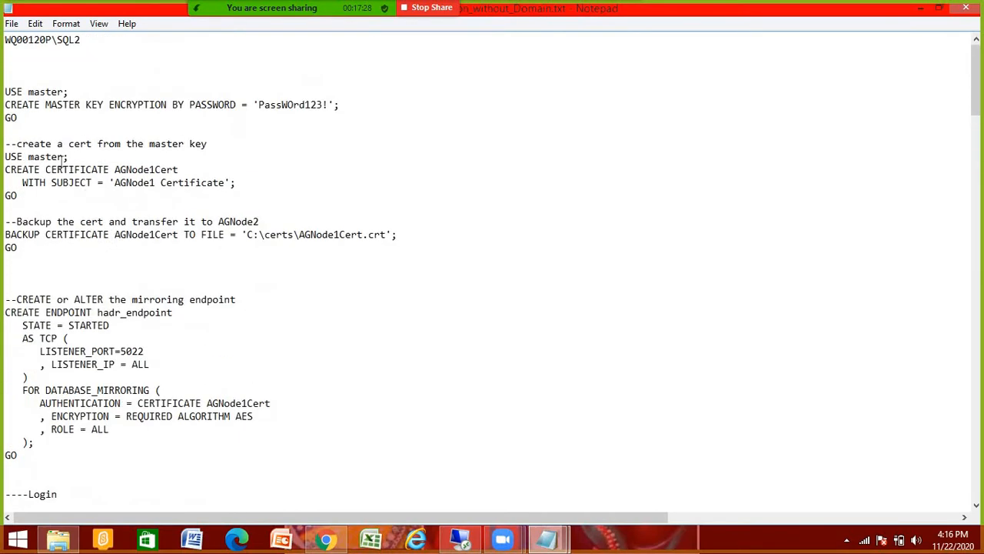
left_click_drag(6, 235, 172, 271)
left_click(172, 272)
left_click_drag(11, 285, 79, 473)
scroll(128, 454, "down", 5)
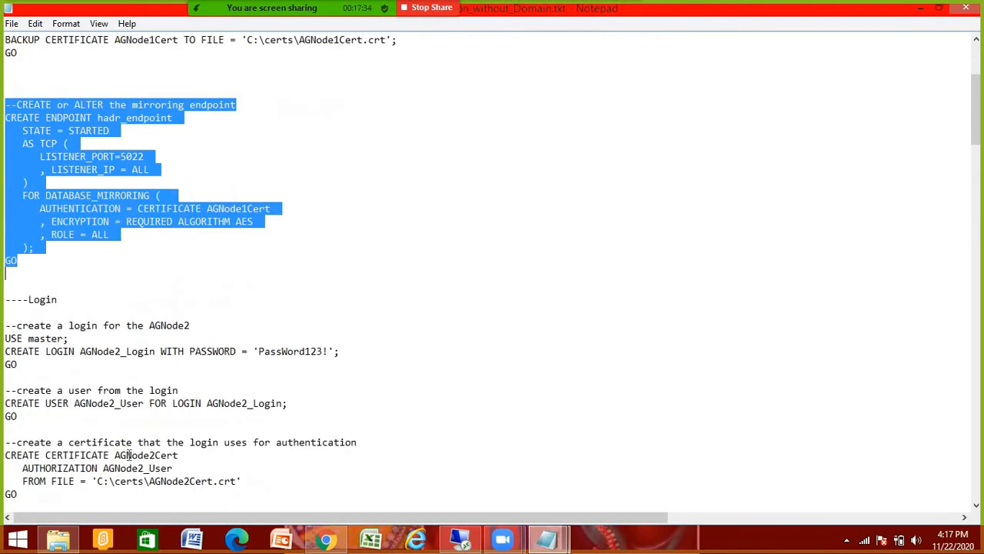
scroll(128, 455, "down", 4)
left_click(36, 219)
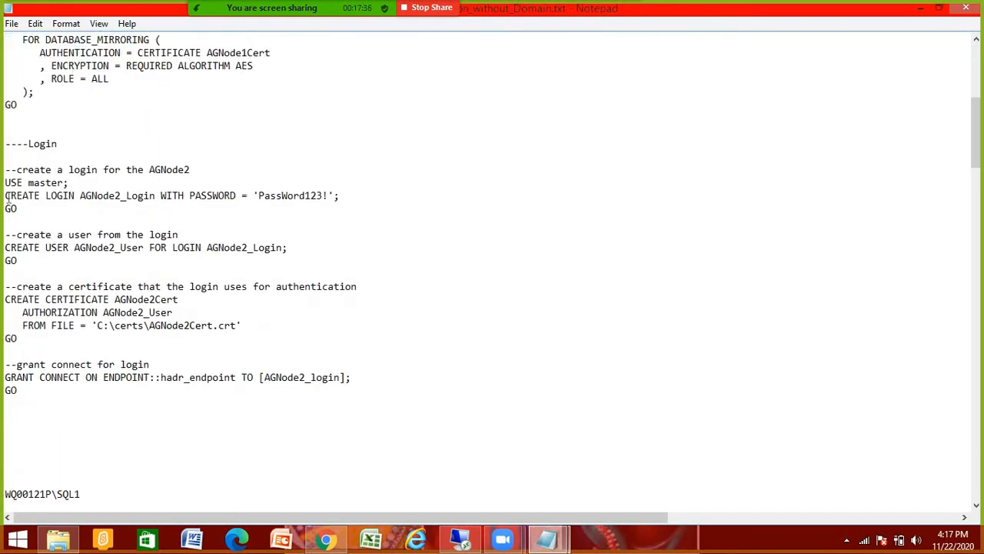
left_click_drag(6, 196, 100, 220)
left_click(101, 219)
left_click_drag(344, 194, 115, 185)
left_click(59, 215)
left_click_drag(5, 195, 346, 196)
left_click(197, 219)
scroll(129, 224, "up", 7)
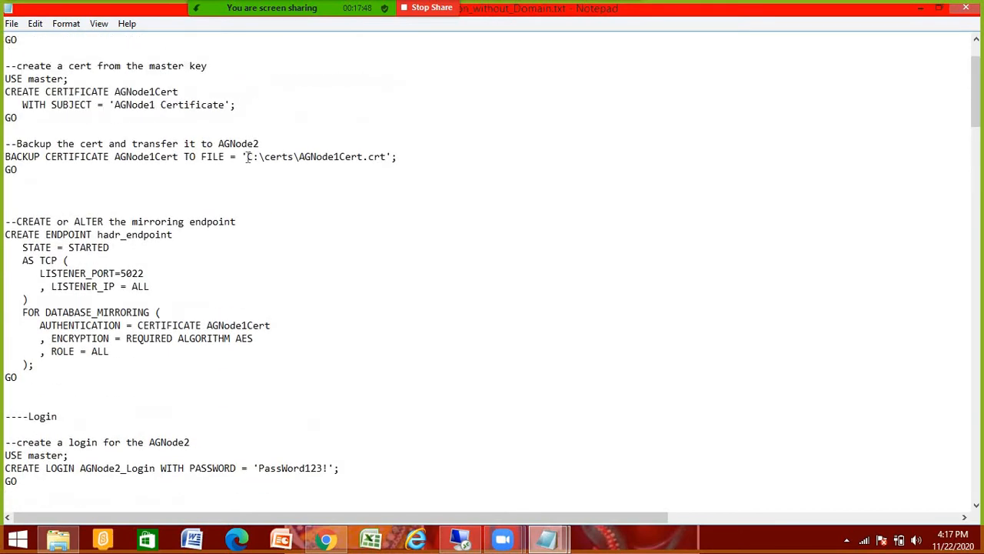
left_click_drag(306, 157, 385, 157)
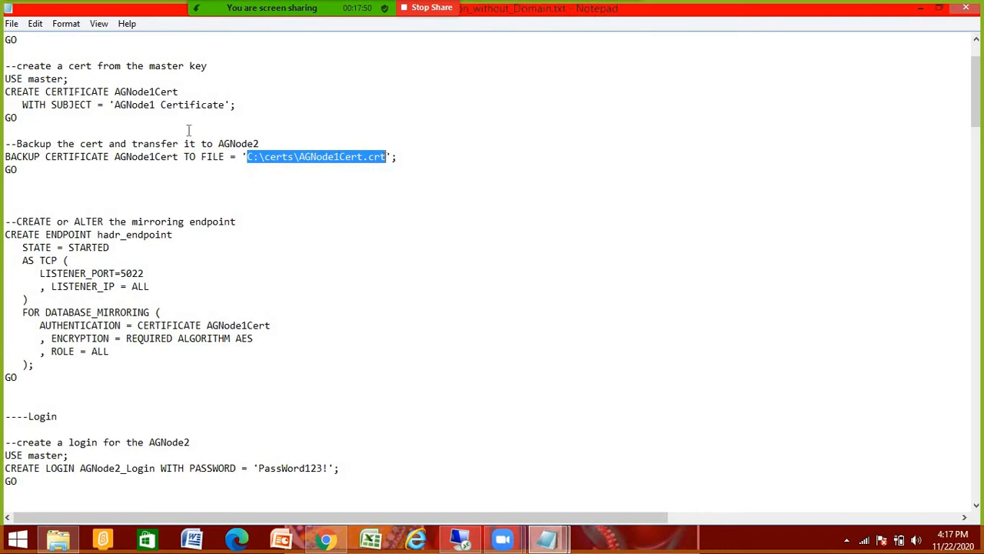
scroll(54, 61, "up", 2)
left_click_drag(51, 39, 17, 40)
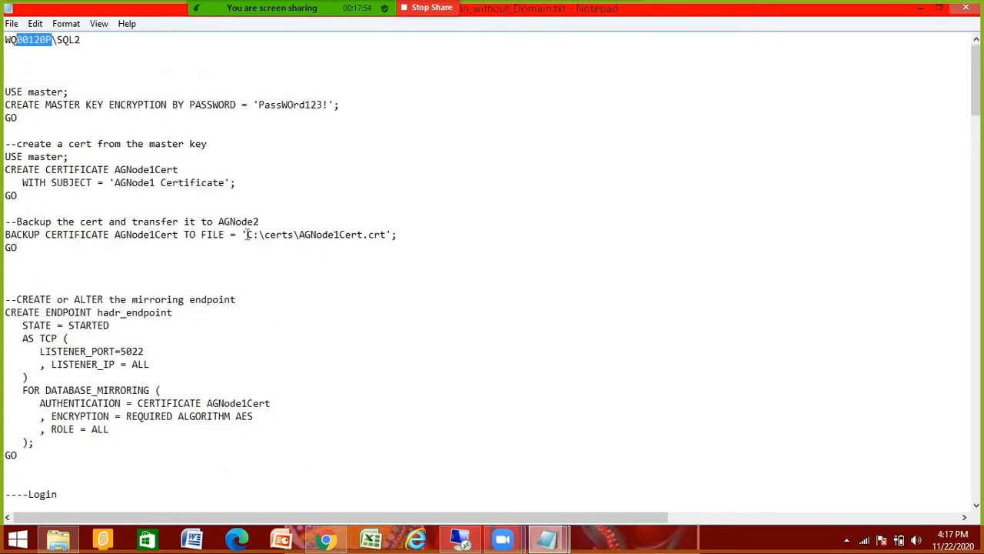
left_click_drag(247, 235, 374, 232)
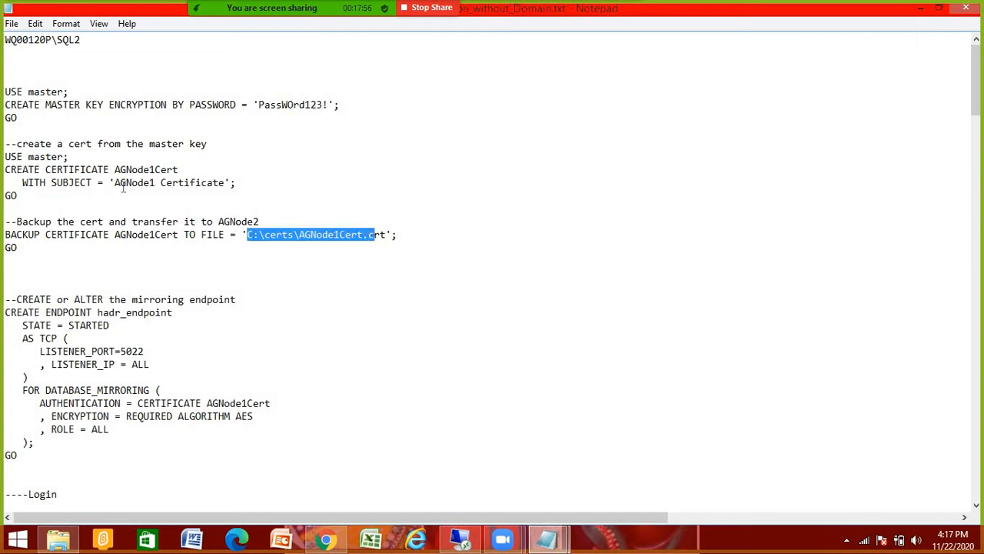
scroll(82, 292, "down", 9)
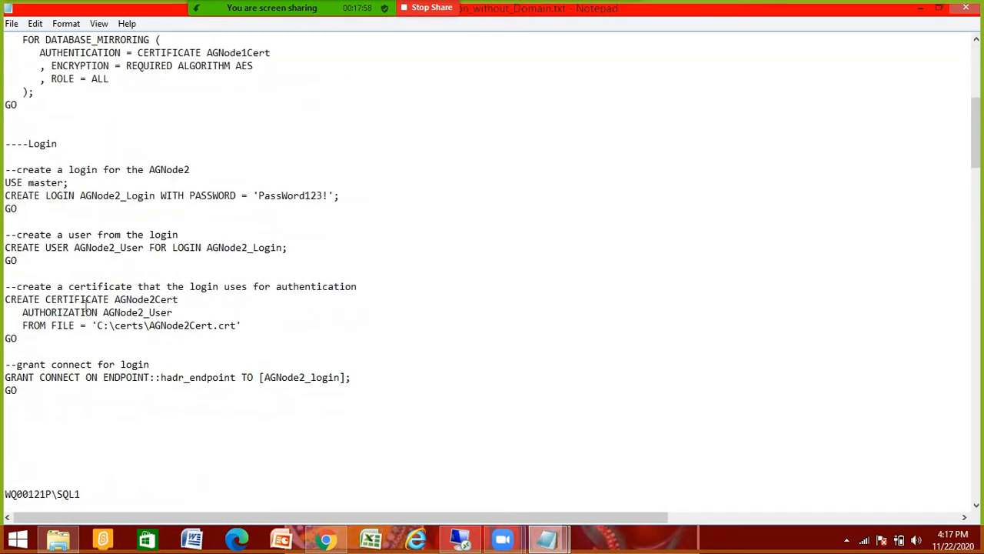
scroll(86, 304, "down", 4)
left_click_drag(50, 338, 4, 338)
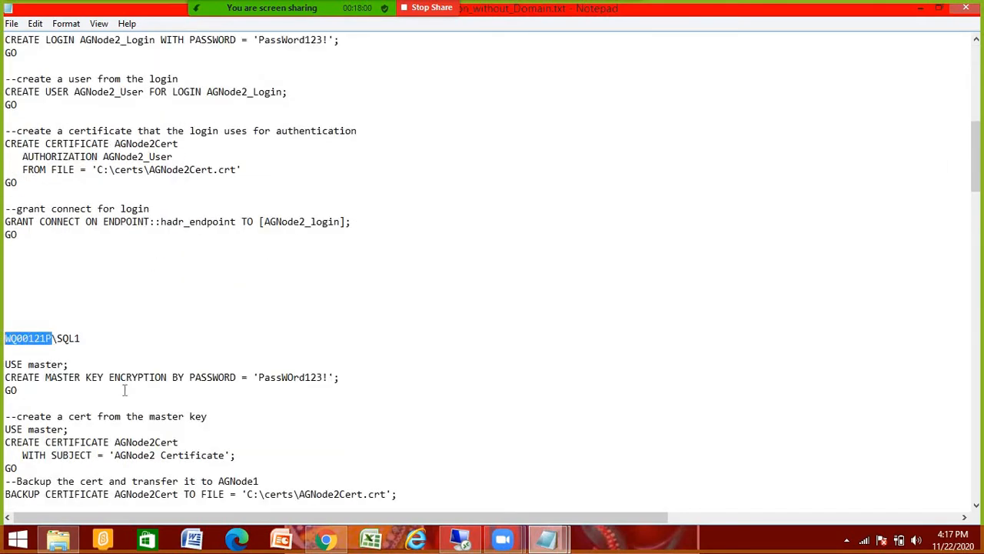
scroll(247, 428, "down", 3)
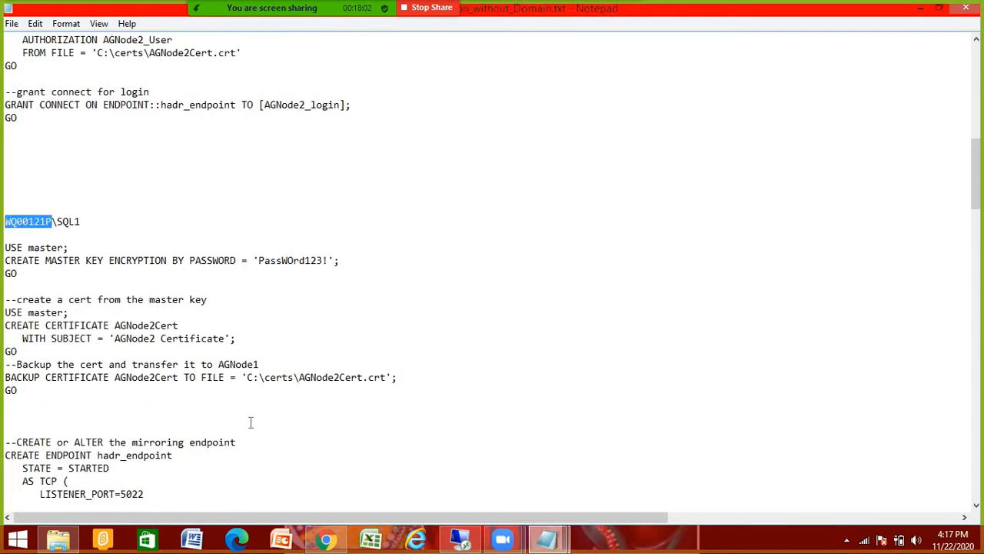
left_click_drag(6, 376, 380, 377)
left_click(326, 400)
scroll(322, 394, "up", 14)
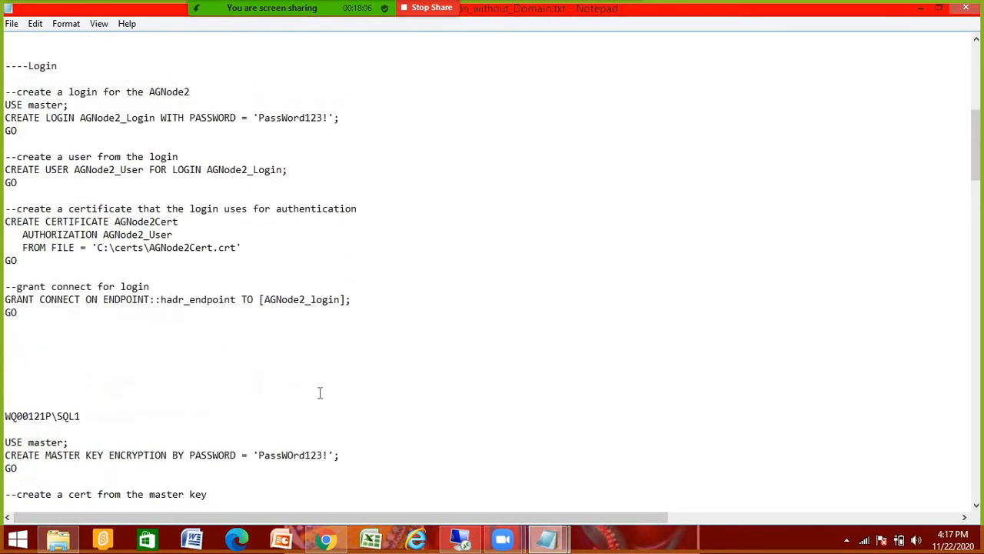
scroll(40, 70, "up", 3)
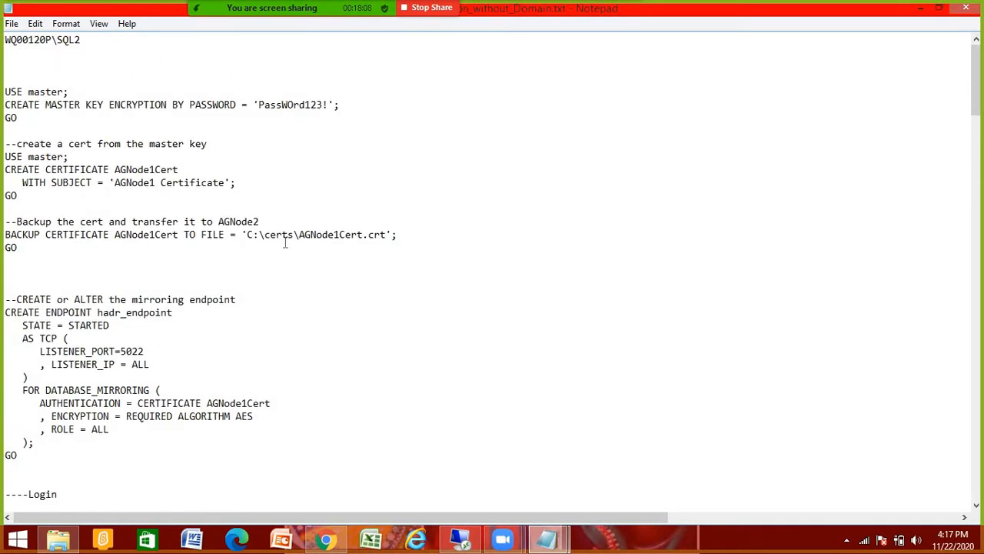
scroll(284, 242, "down", 2)
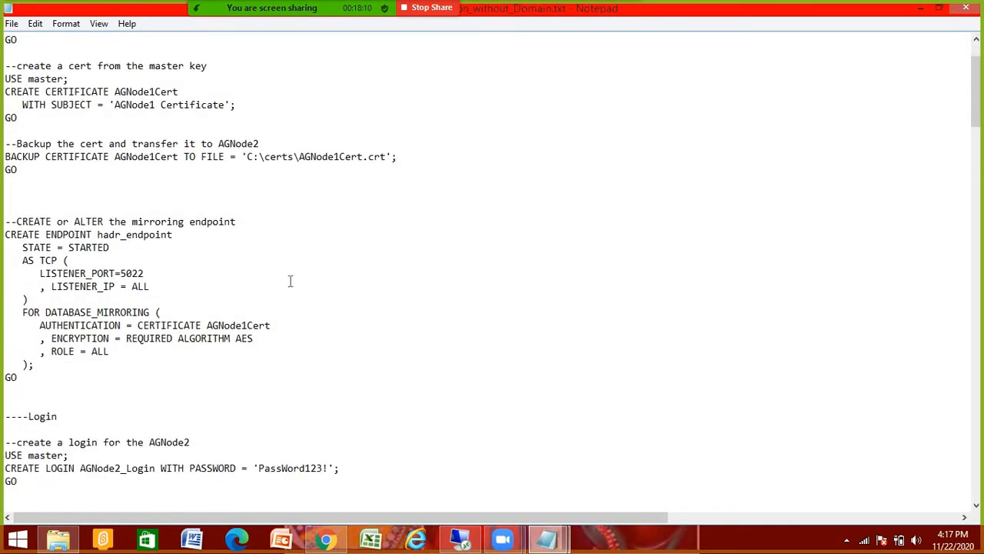
scroll(290, 284, "down", 12)
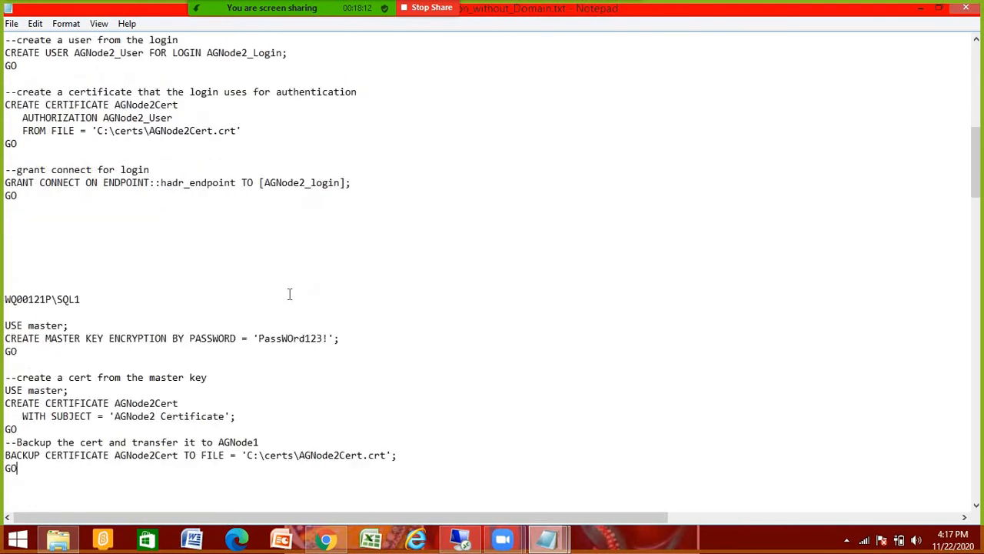
scroll(290, 294, "up", 3)
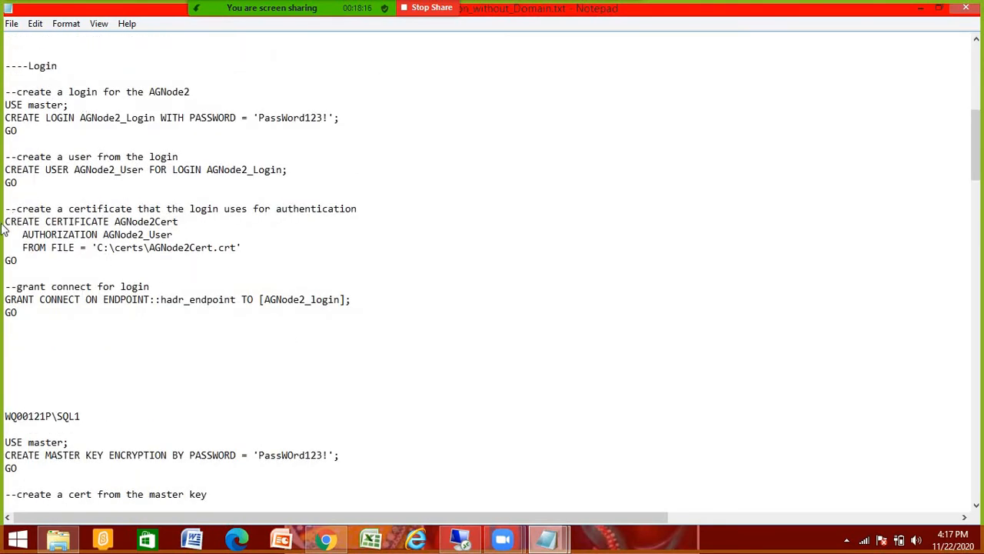
left_click_drag(5, 221, 184, 267)
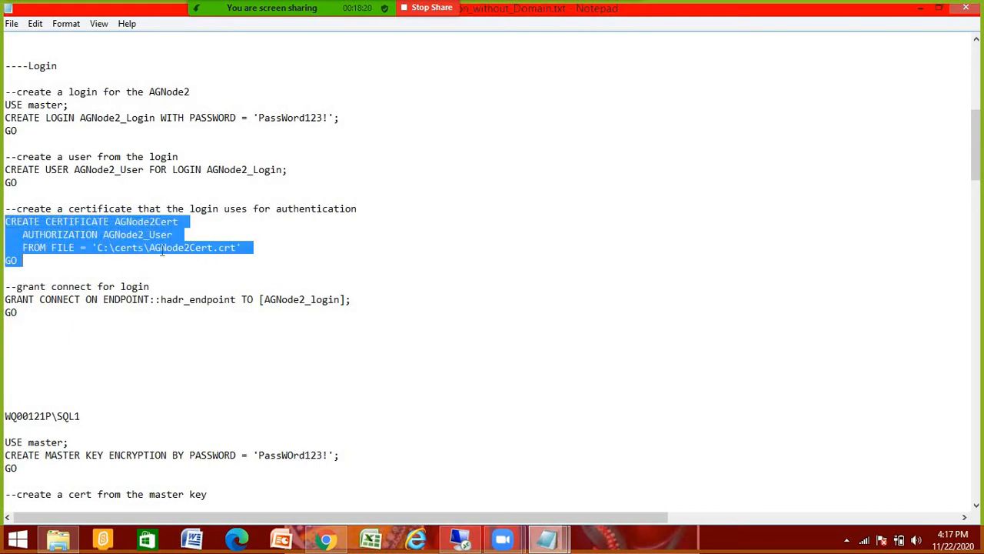
left_click(161, 247)
scroll(80, 184, "up", 6)
scroll(109, 202, "up", 4)
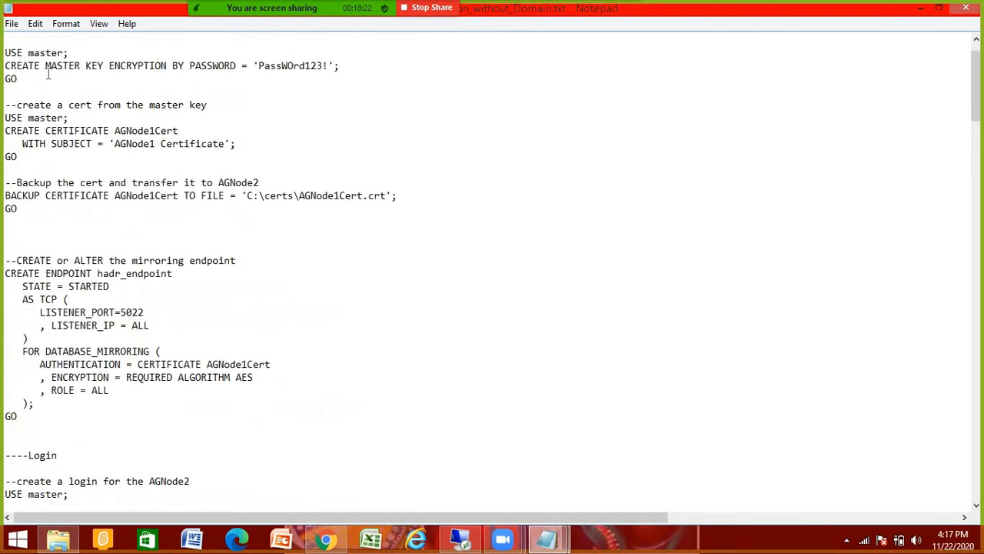
scroll(68, 87, "up", 1)
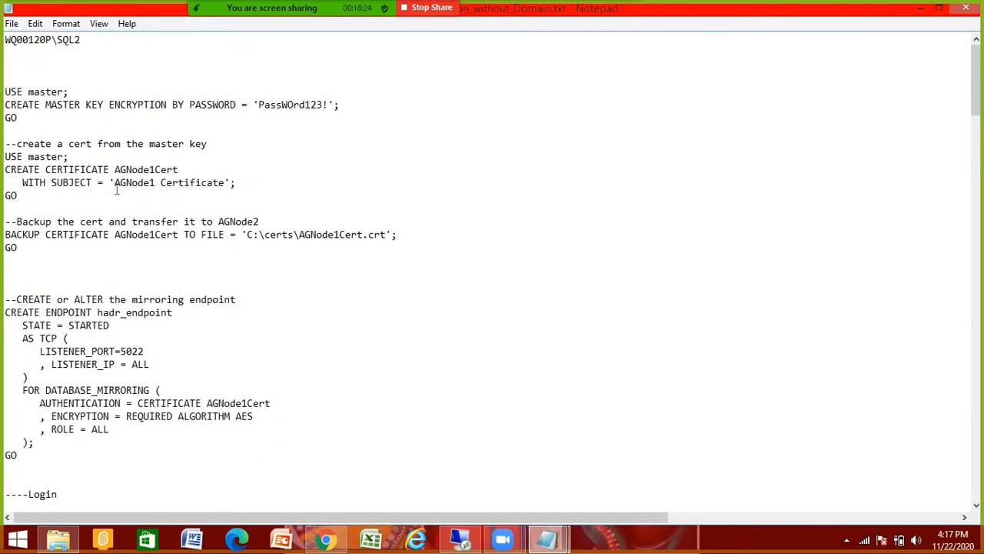
scroll(117, 190, "down", 12)
scroll(183, 225, "down", 3)
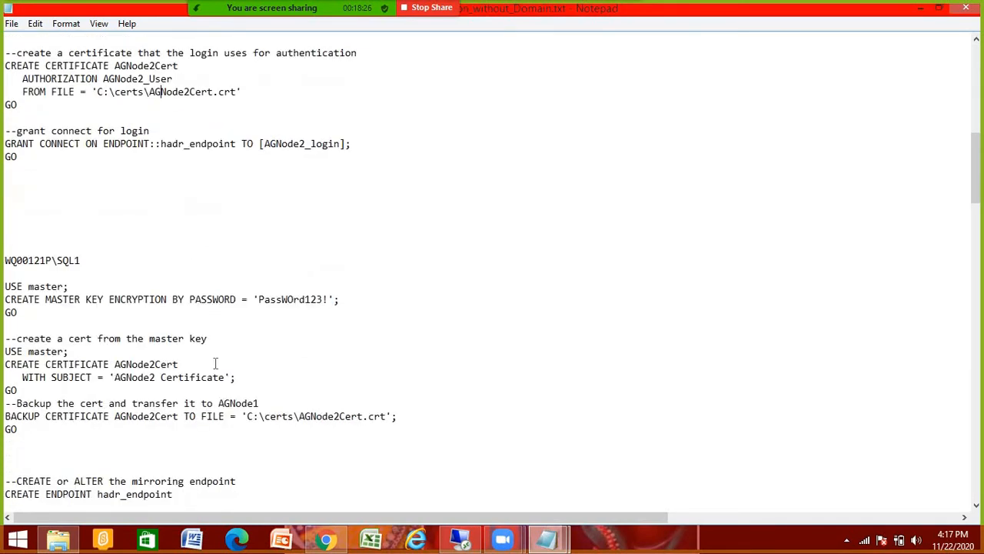
left_click_drag(246, 416, 295, 416)
left_click_drag(389, 415, 388, 416)
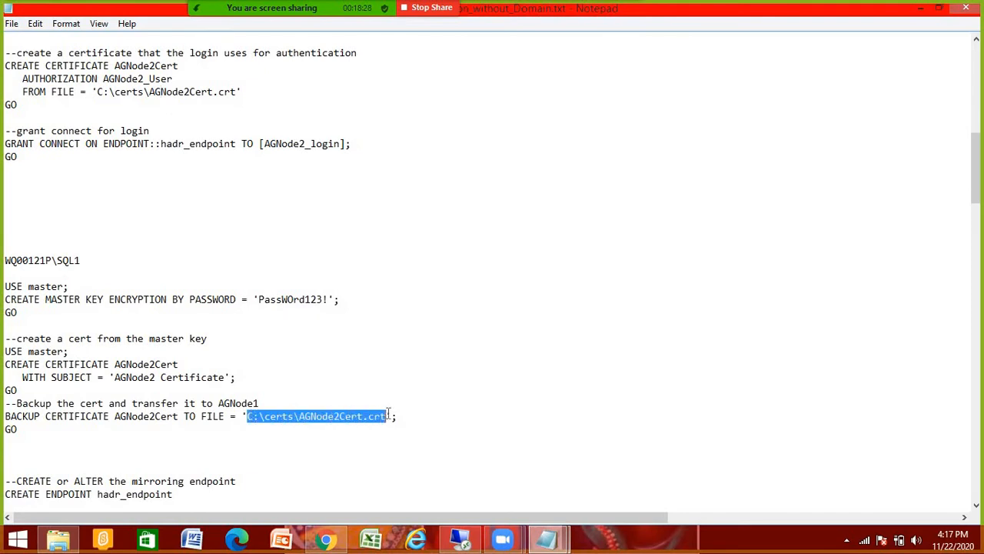
left_click_drag(52, 261, 16, 261)
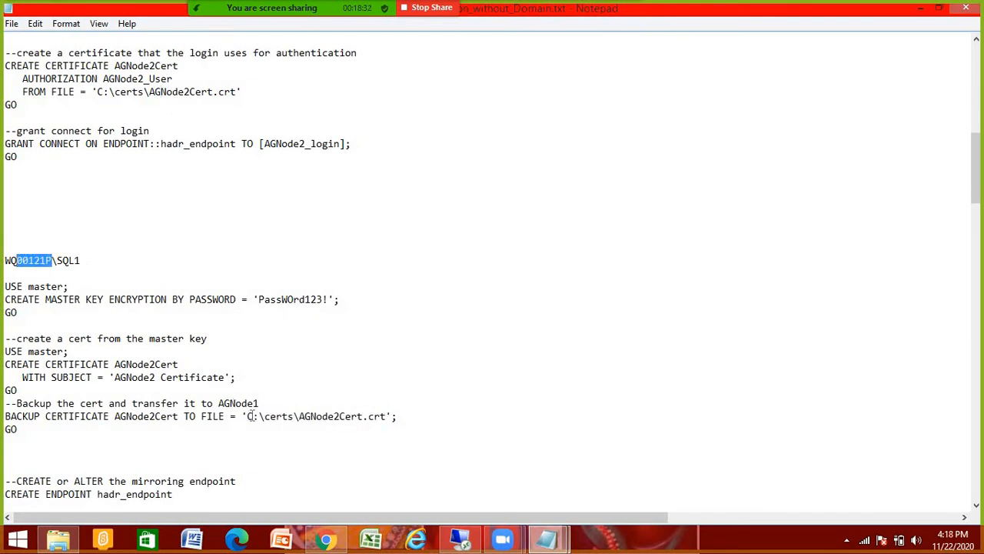
left_click_drag(247, 416, 362, 416)
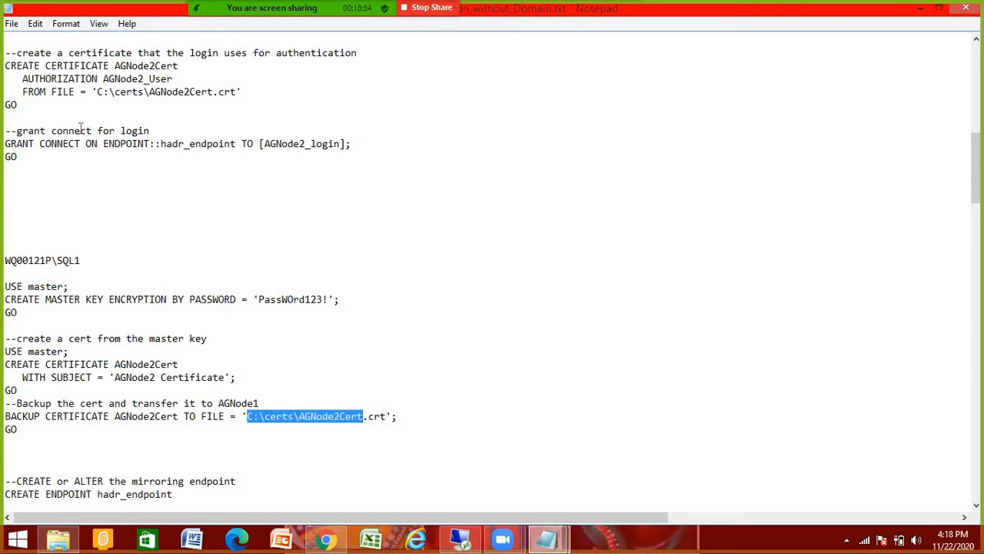
scroll(54, 55, "up", 14)
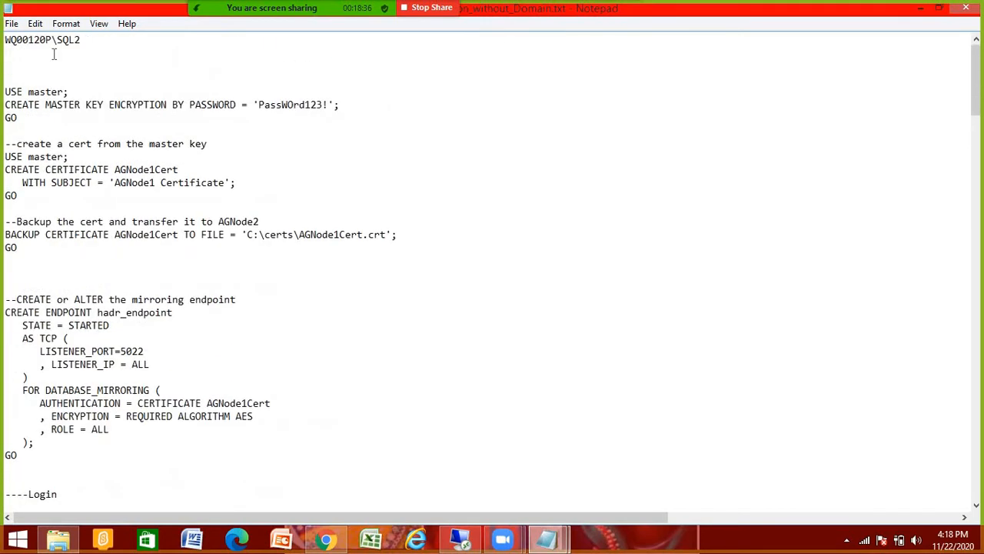
double_click(8, 39)
scroll(259, 341, "down", 8)
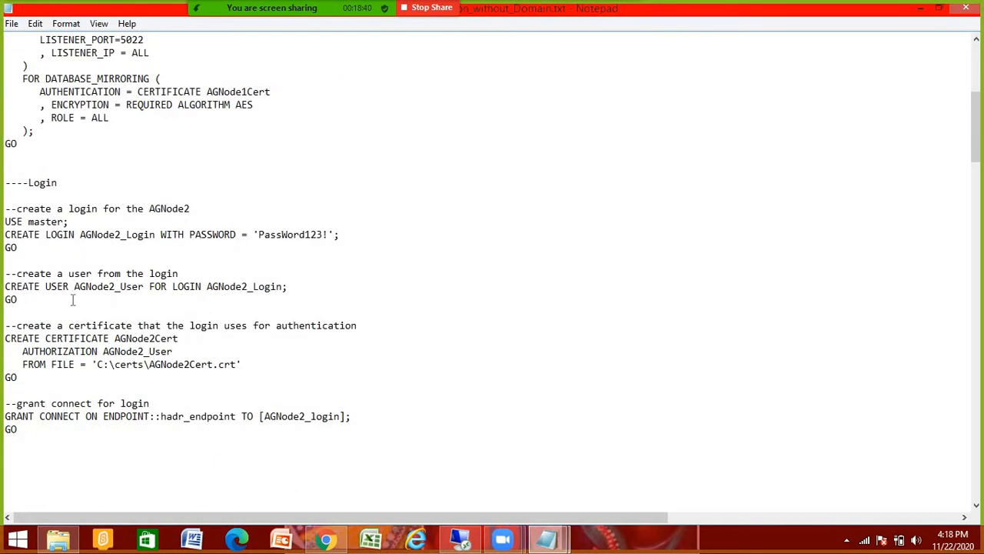
left_click_drag(28, 299, 3, 291)
scroll(142, 322, "down", 2)
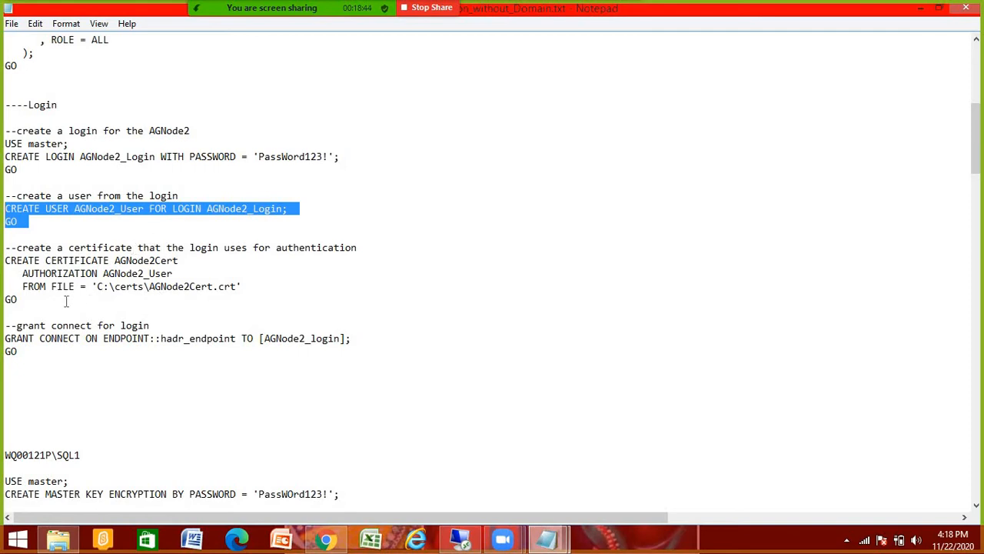
left_click_drag(22, 299, 4, 248)
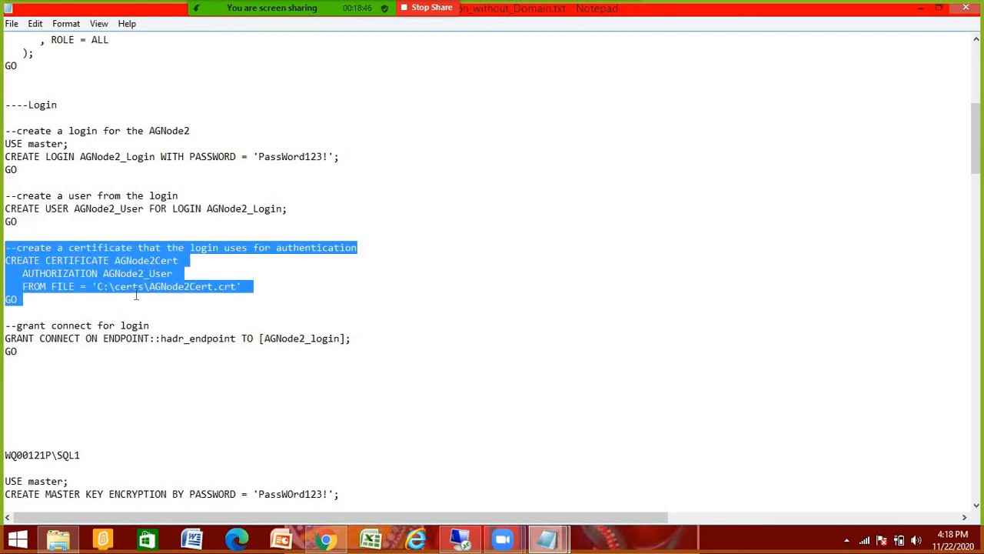
scroll(136, 296, "down", 2)
left_click(27, 283)
left_click_drag(348, 262, 10, 261)
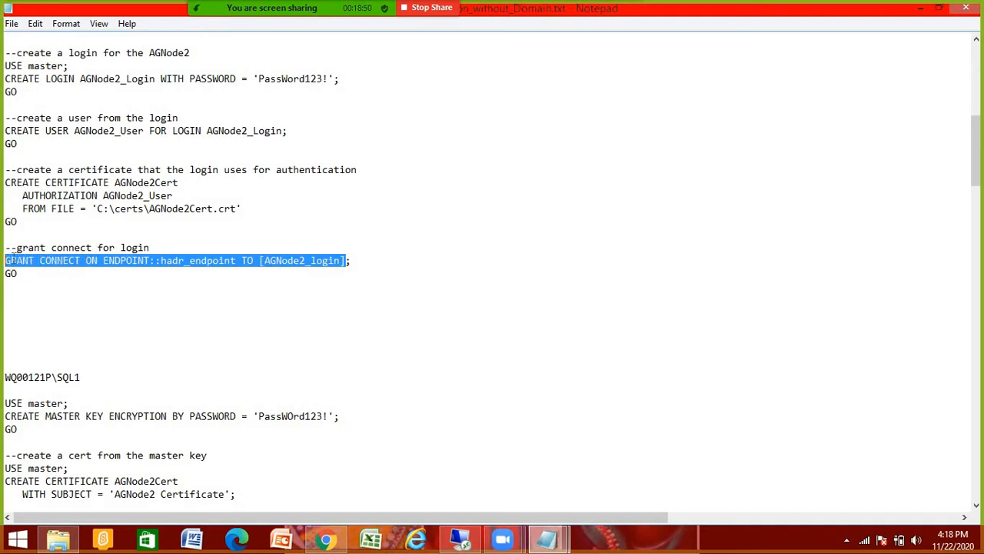
left_click(259, 324)
left_click(260, 260)
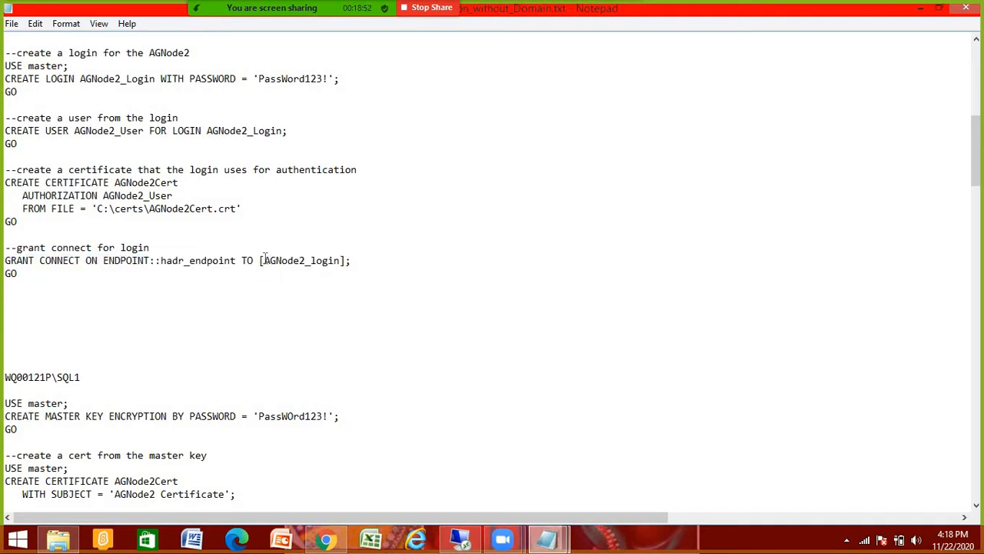
left_click_drag(265, 260, 340, 258)
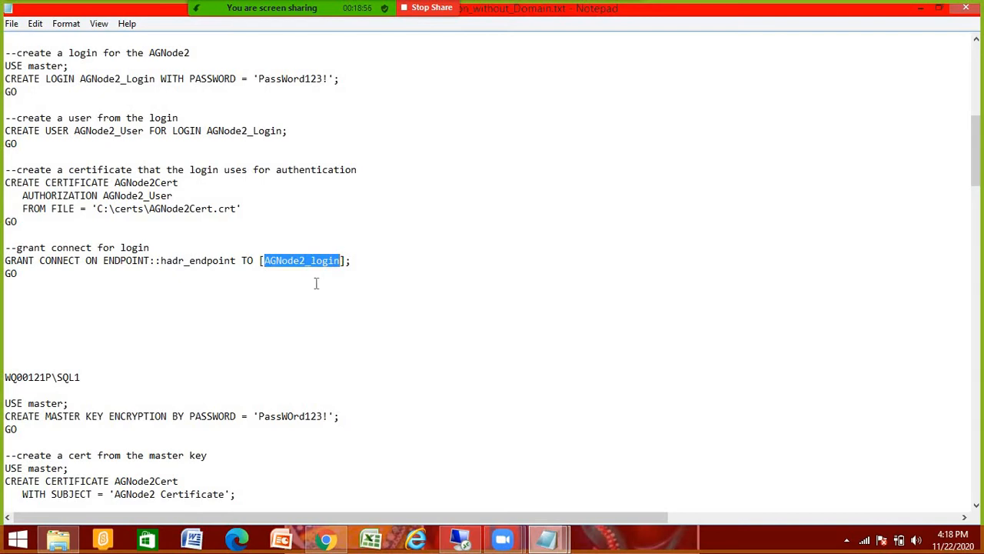
left_click(316, 283)
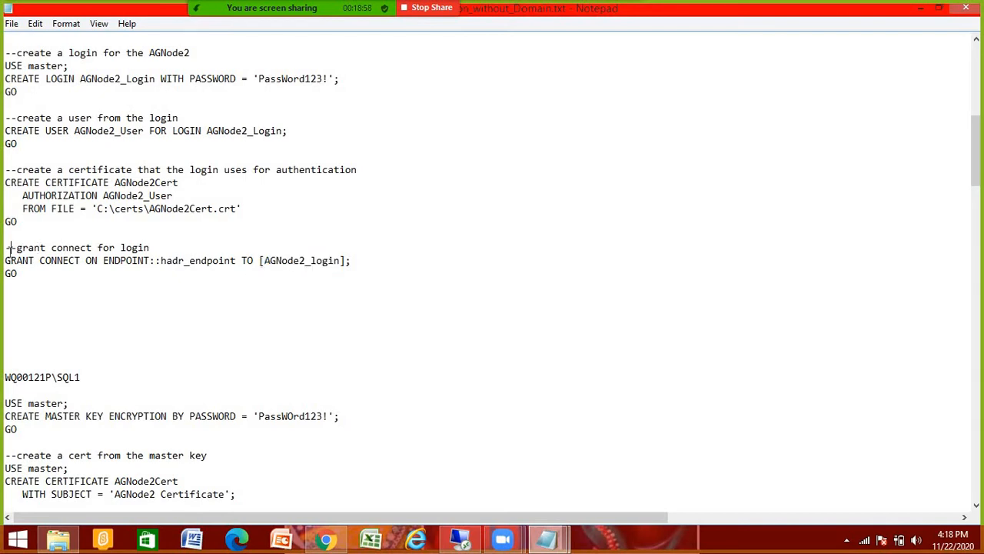
left_click_drag(9, 247, 200, 293)
left_click(222, 291)
left_click_drag(8, 260, 105, 280)
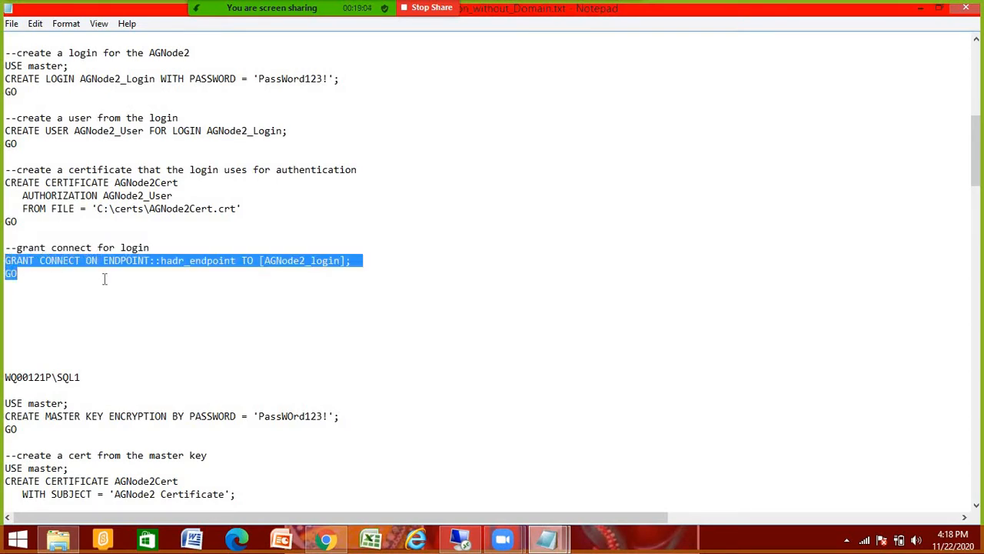
left_click(315, 277)
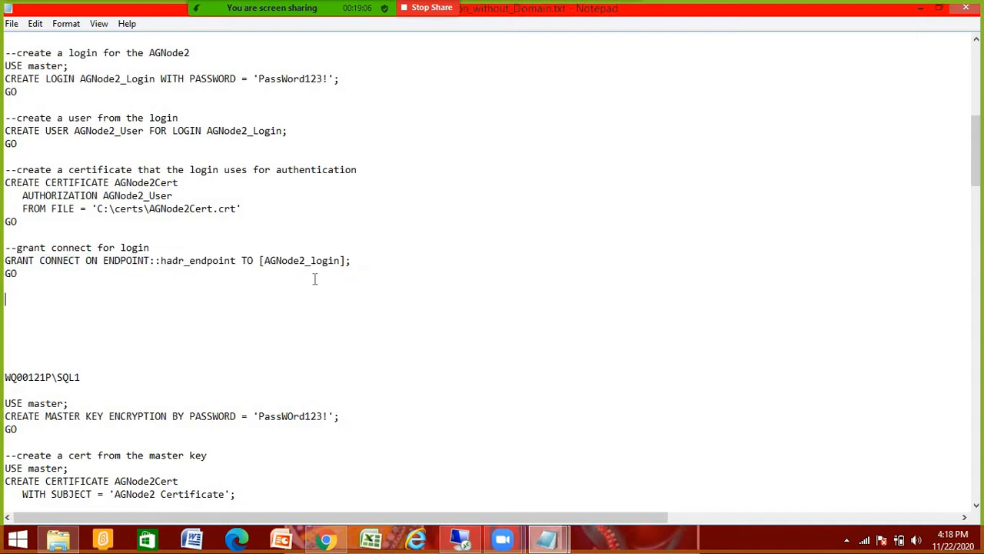
left_click_drag(341, 262, 267, 261)
left_click_drag(7, 256, 299, 269)
left_click(260, 299)
scroll(220, 235, "up", 7)
scroll(220, 235, "down", 8)
scroll(240, 260, "down", 3)
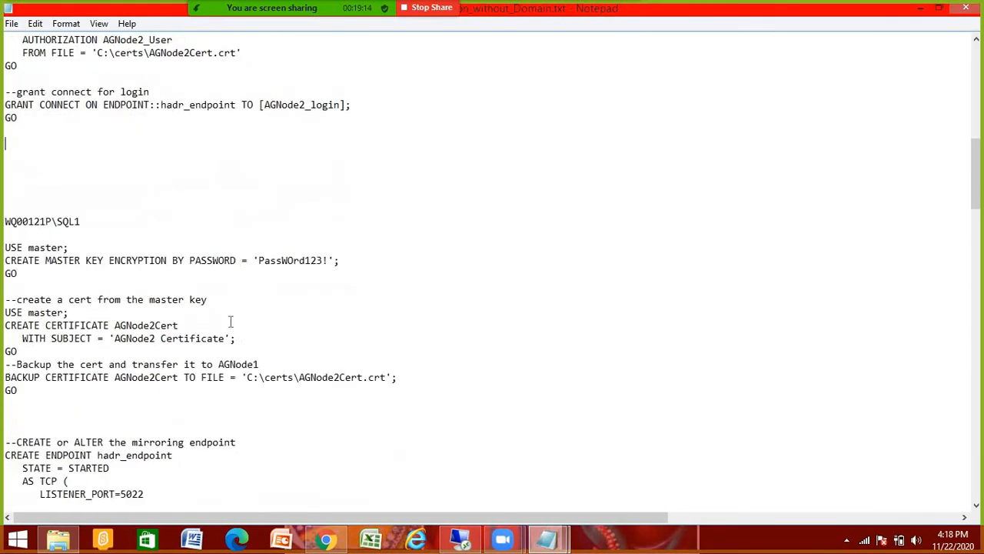
scroll(141, 375, "down", 2)
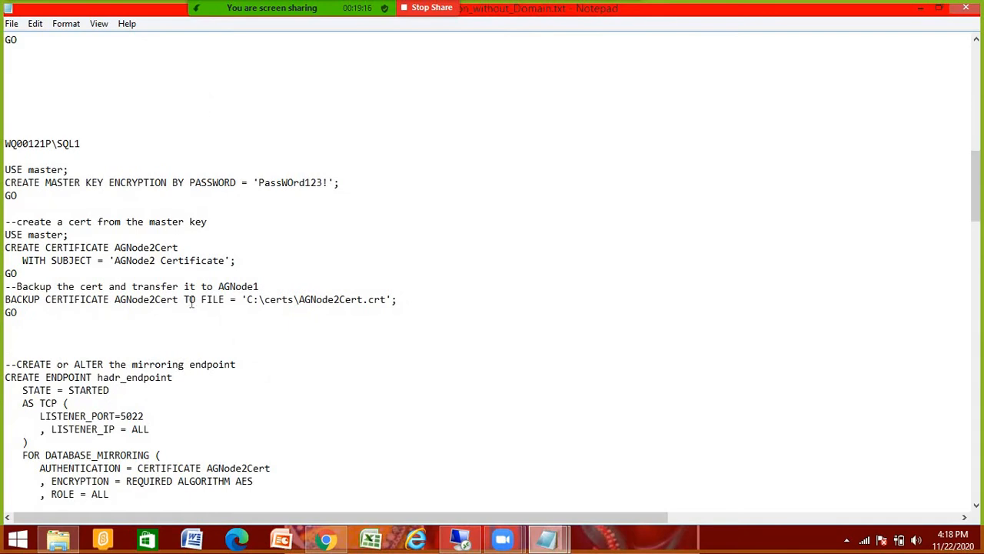
scroll(191, 302, "up", 5)
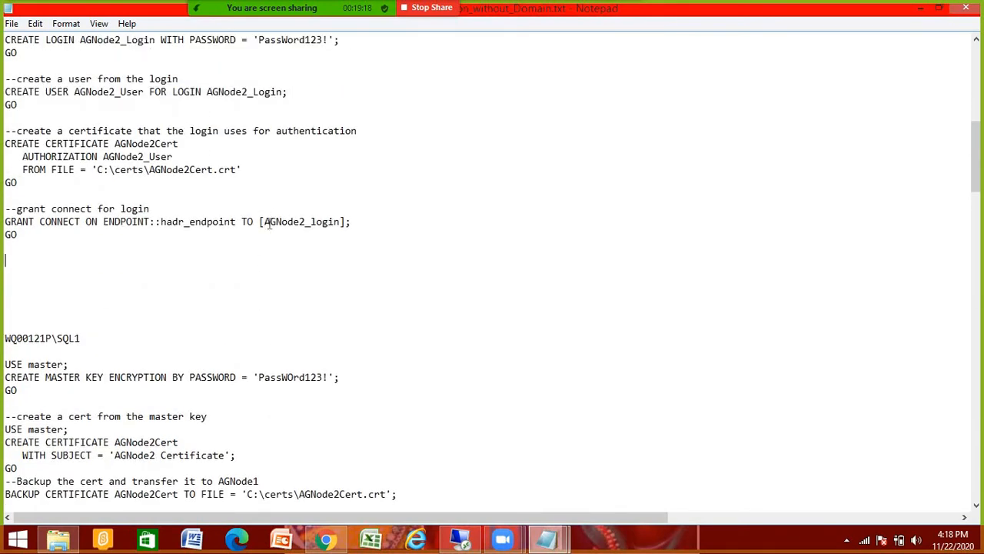
left_click_drag(268, 223, 343, 222)
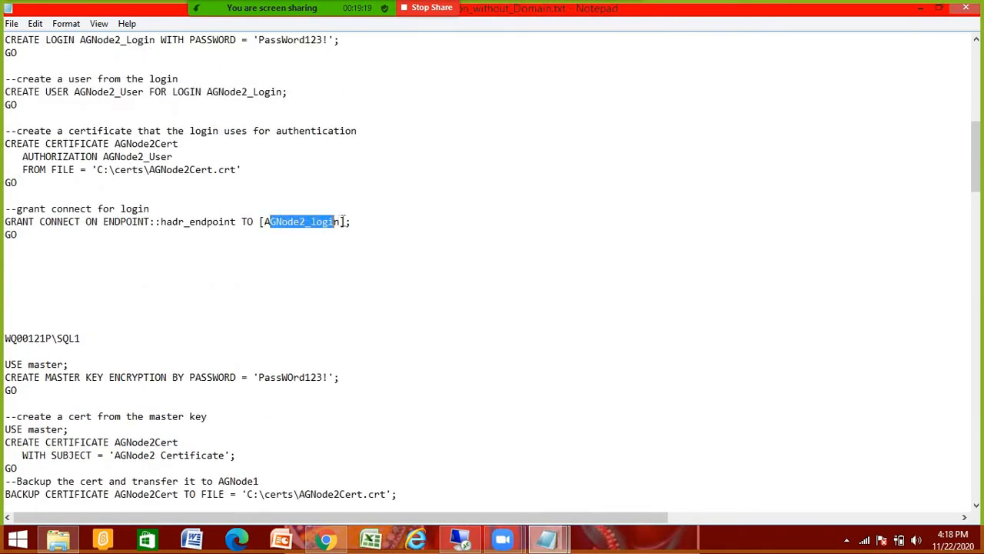
left_click(137, 258)
left_click_drag(5, 217, 326, 247)
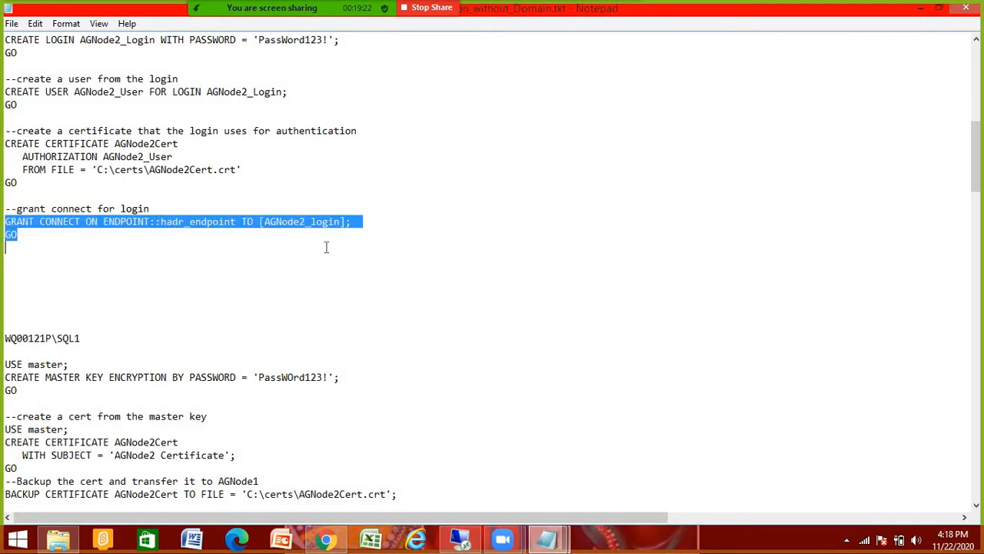
scroll(280, 259, "down", 17)
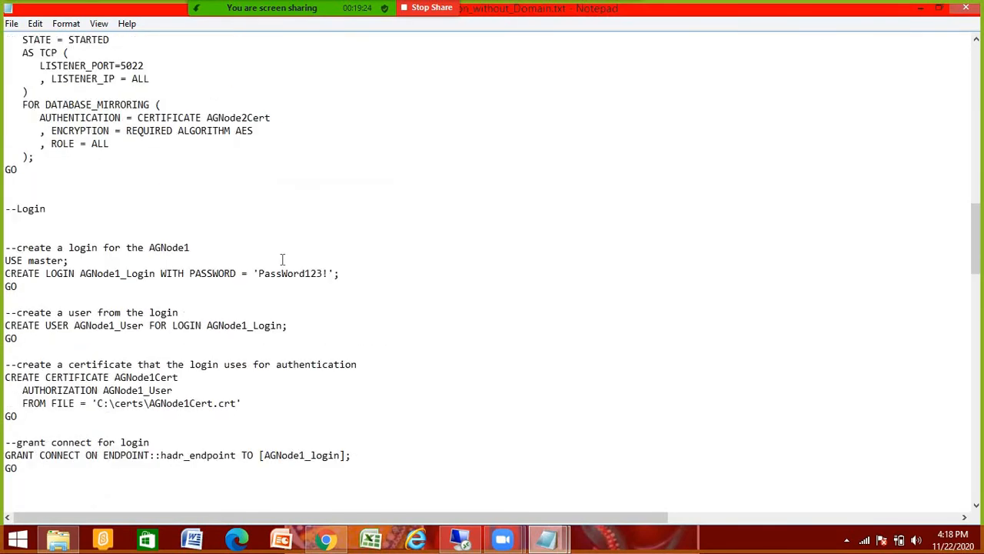
Step: Select the AGNode1 GRANT CONNECT statement and the certificate backup file paths
scroll(277, 327, "down", 1)
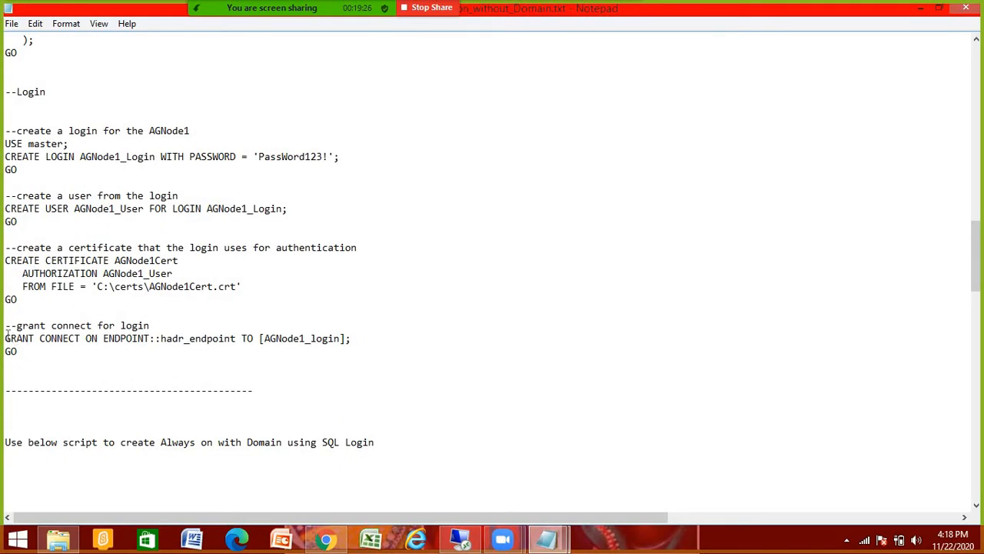
left_click_drag(221, 333, 274, 343)
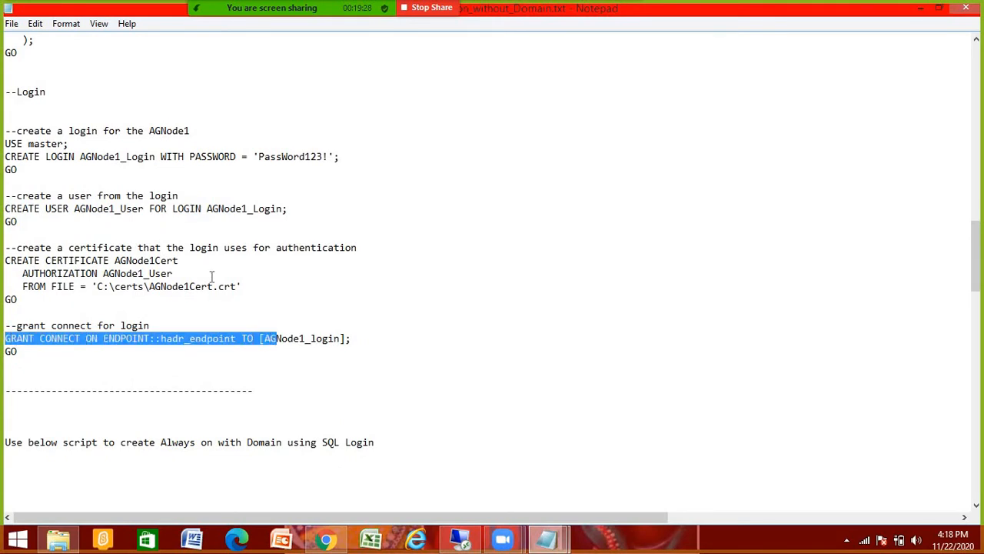
scroll(211, 275, "up", 10)
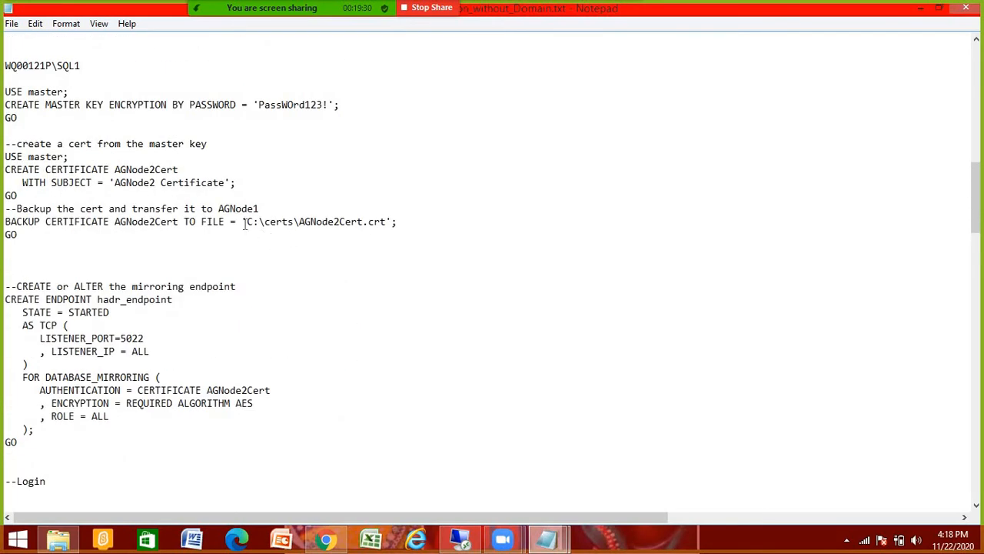
left_click_drag(244, 222, 389, 221)
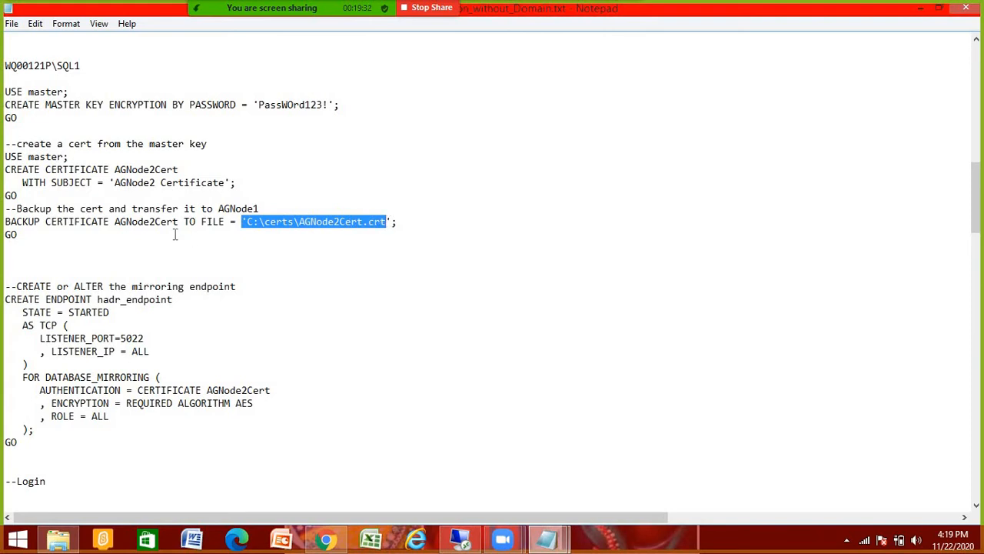
scroll(77, 72, "up", 15)
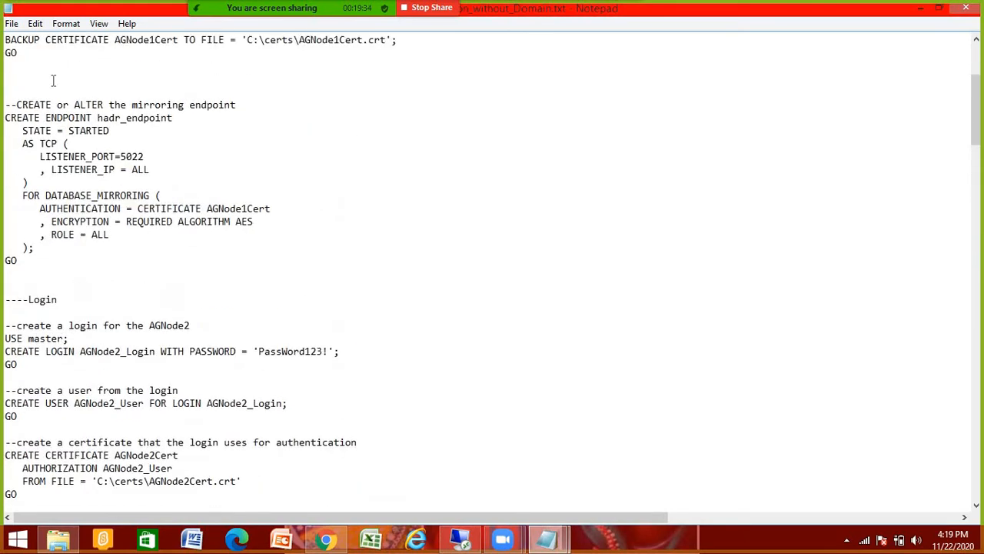
scroll(53, 80, "up", 5)
scroll(150, 322, "down", 3)
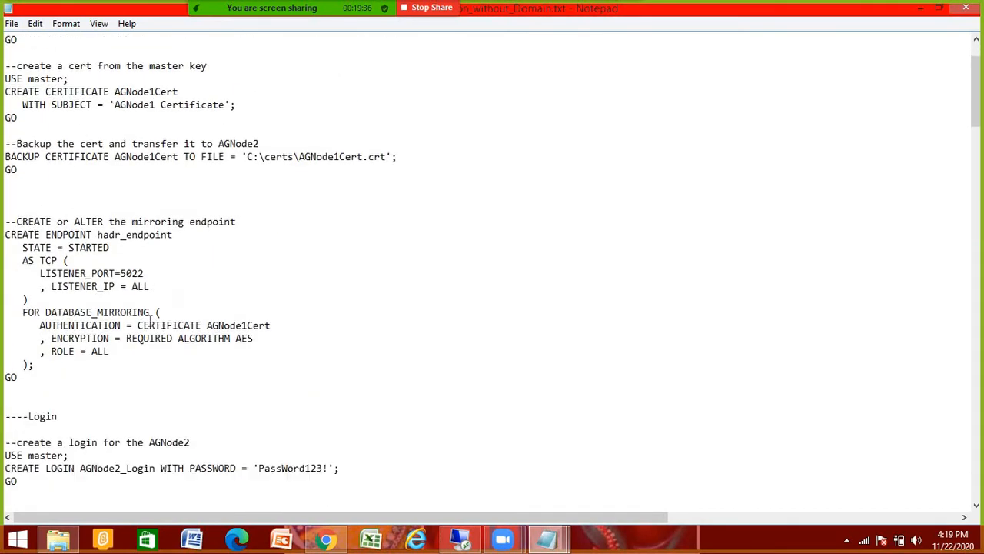
left_click_drag(246, 118, 374, 117)
scroll(326, 228, "down", 7)
scroll(325, 239, "down", 15)
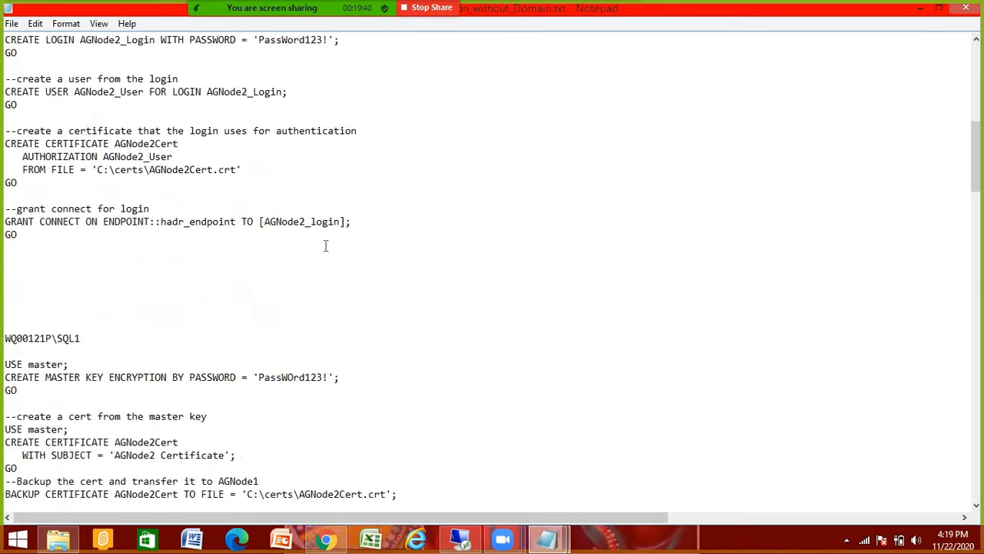
scroll(192, 344, "down", 4)
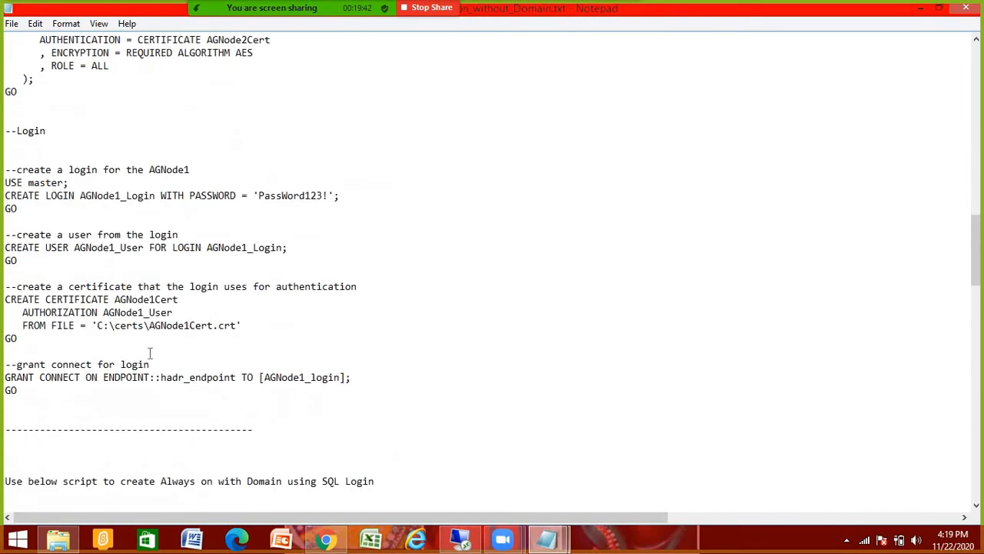
scroll(135, 335, "down", 4)
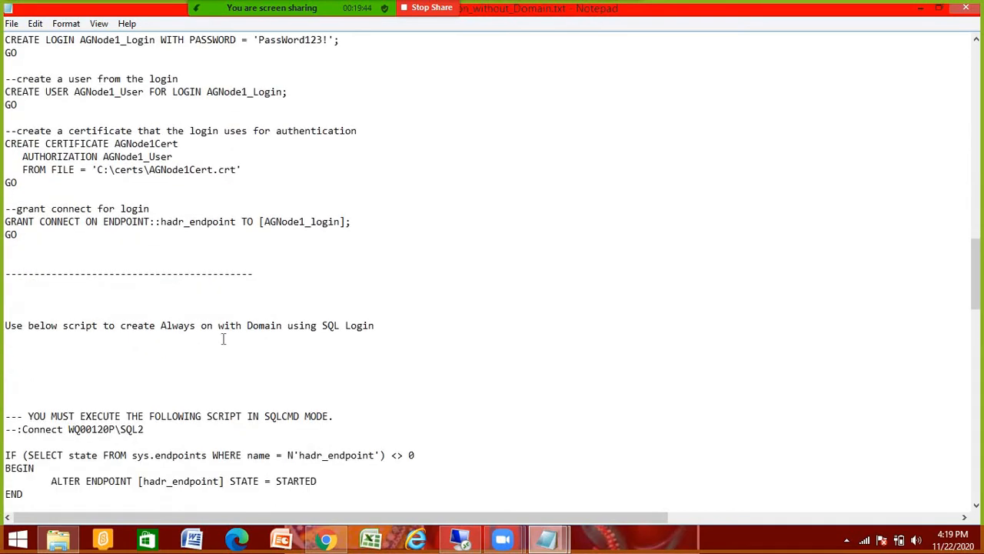
left_click_drag(24, 253, 28, 37)
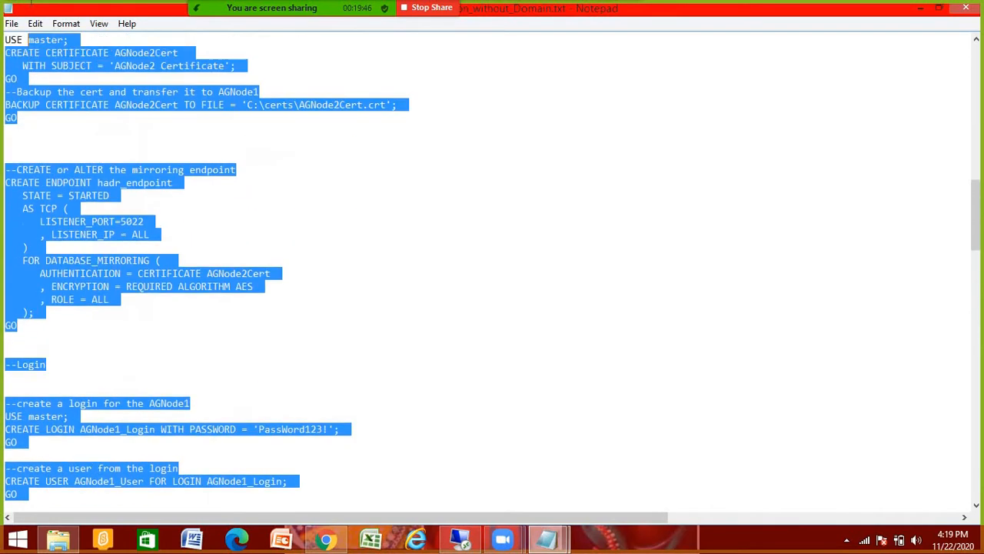
left_click(53, 143)
Step: Select server names WQ00120P\SQL2 and WQ00121P\SQL1, then bring up the VirtualBox window
scroll(111, 362, "down", 7)
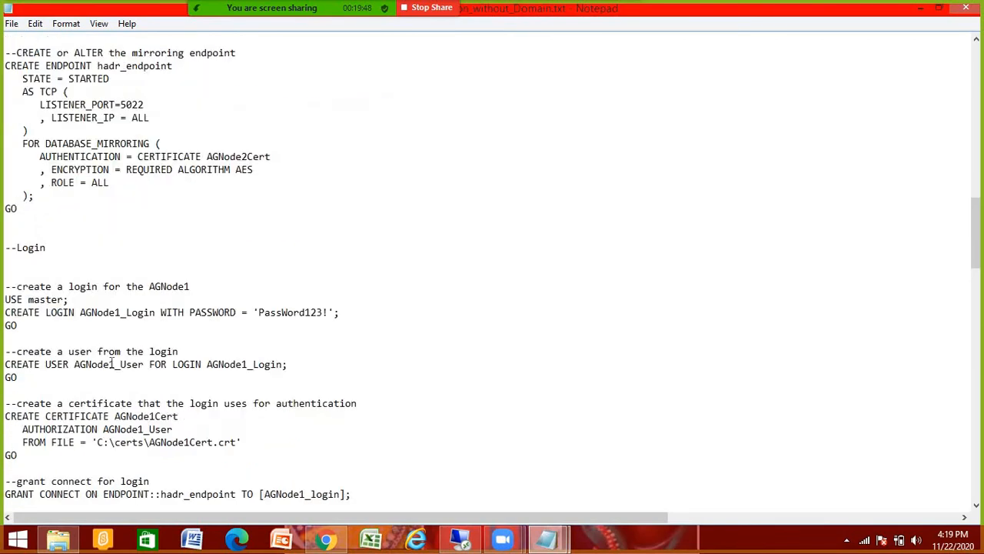
scroll(113, 361, "down", 4)
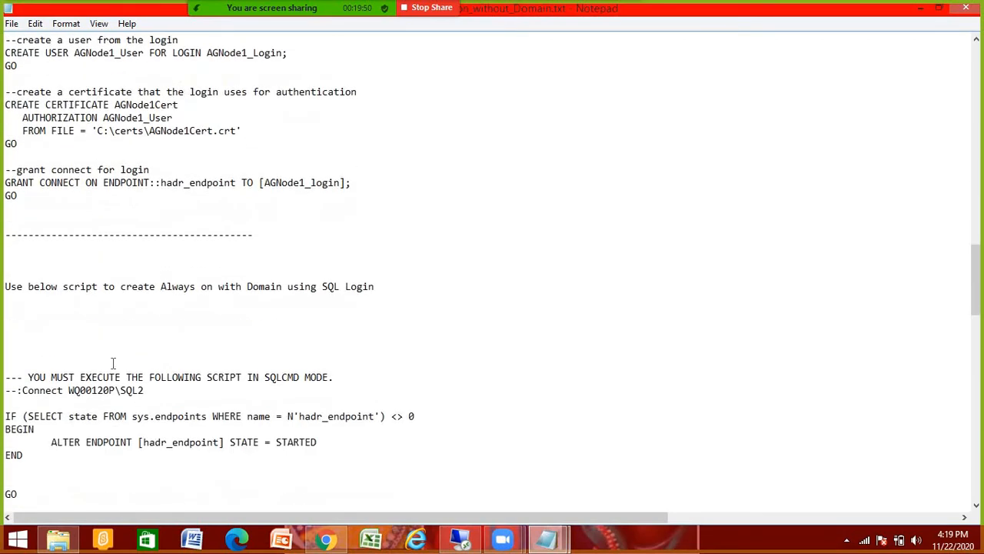
scroll(114, 358, "up", 13)
scroll(117, 344, "up", 20)
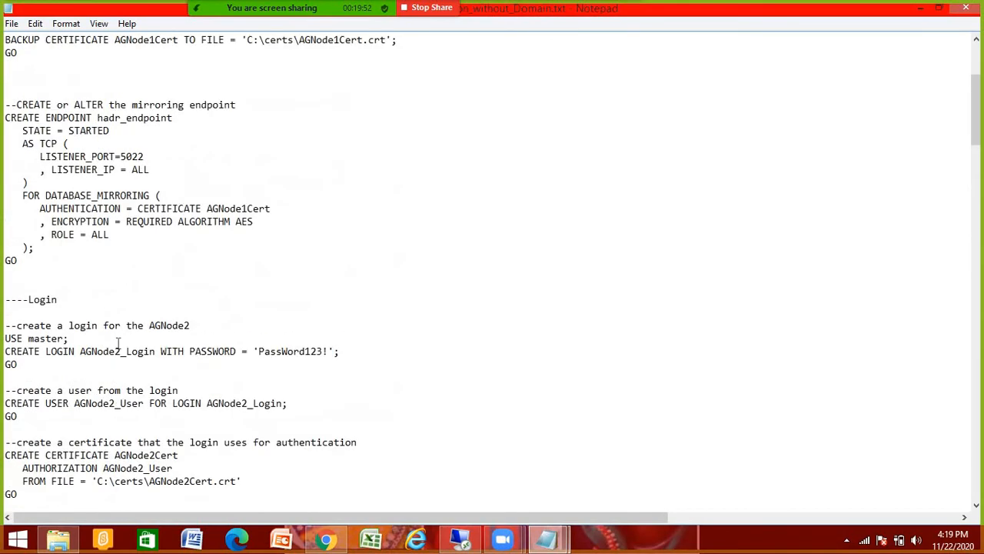
left_click_drag(81, 39, 5, 39)
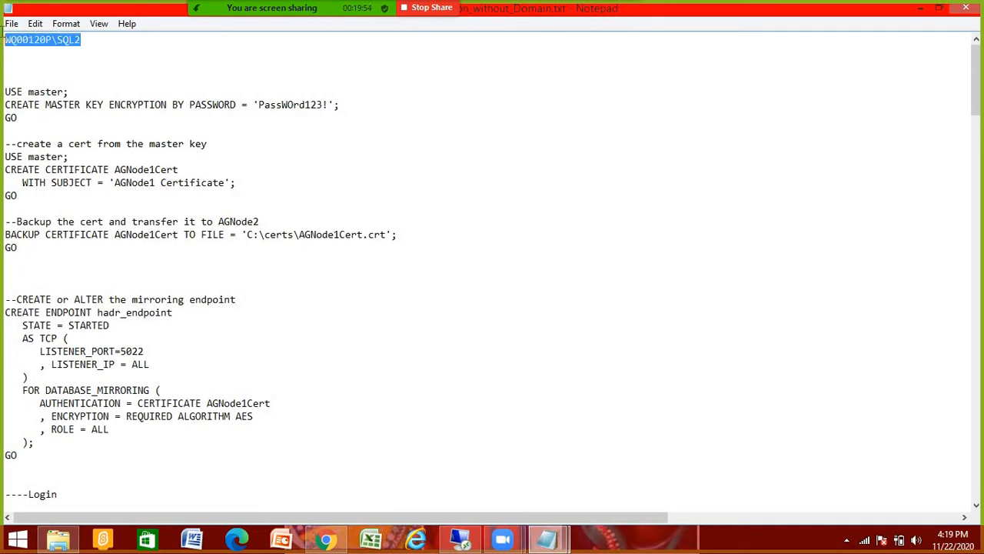
left_click_drag(82, 39, 6, 39)
scroll(197, 366, "down", 14)
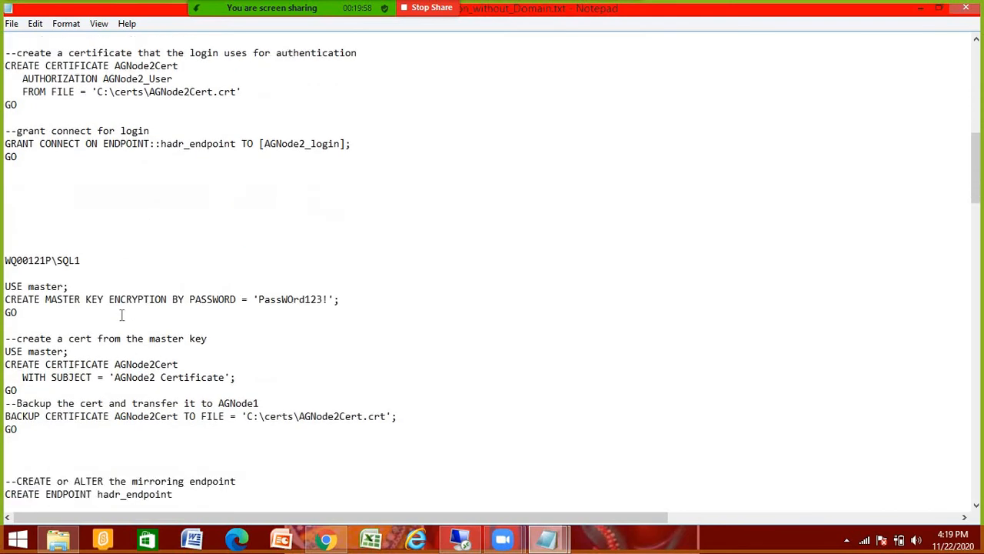
left_click_drag(83, 260, 11, 260)
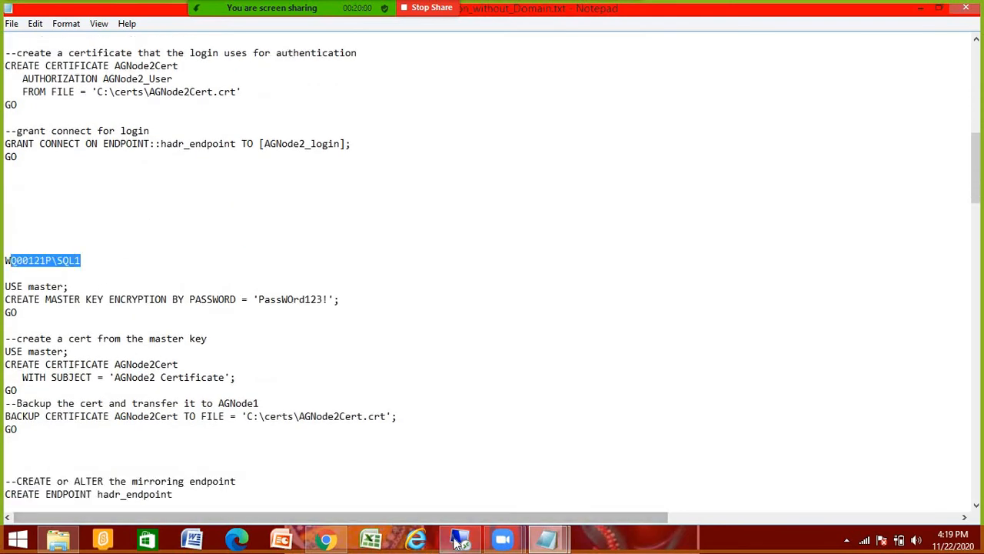
left_click(455, 539)
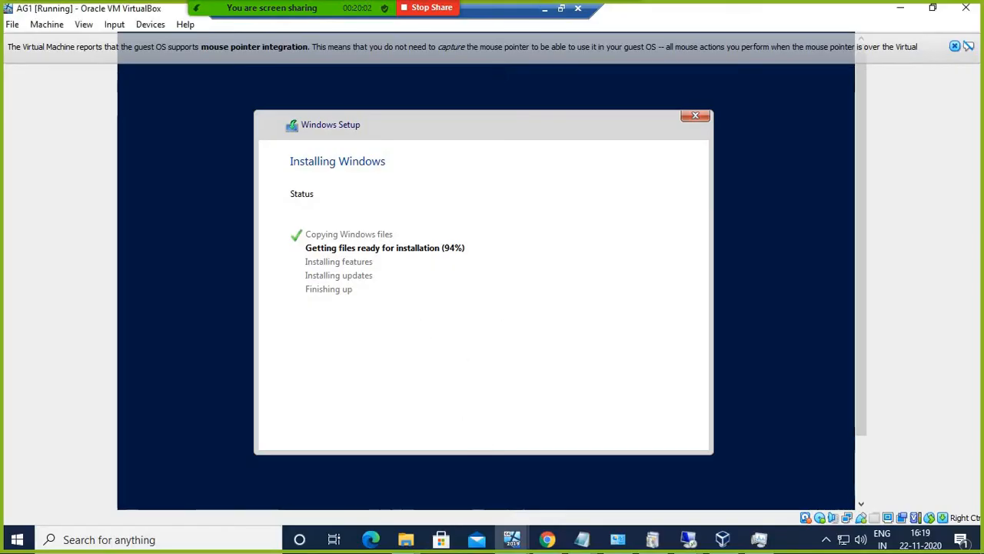
Step: Bring the AG2 machine window forward, look through its Devices menu, then minimize it
left_click(900, 10)
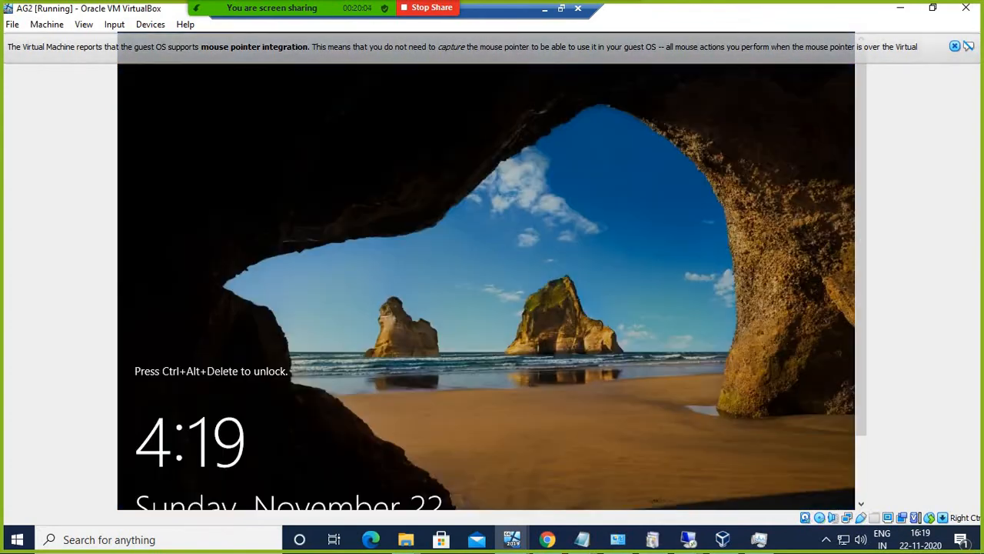
left_click(689, 539)
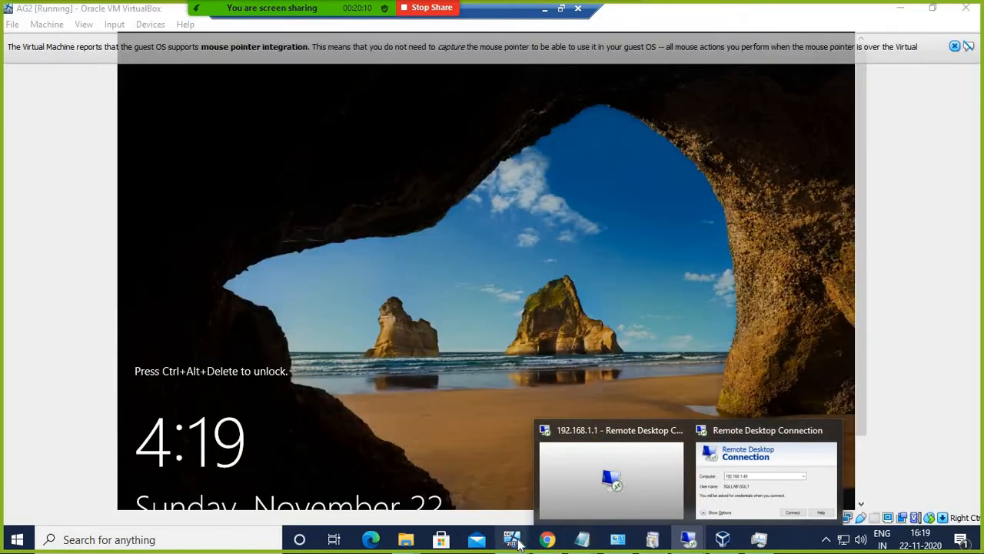
mouse_move(519, 542)
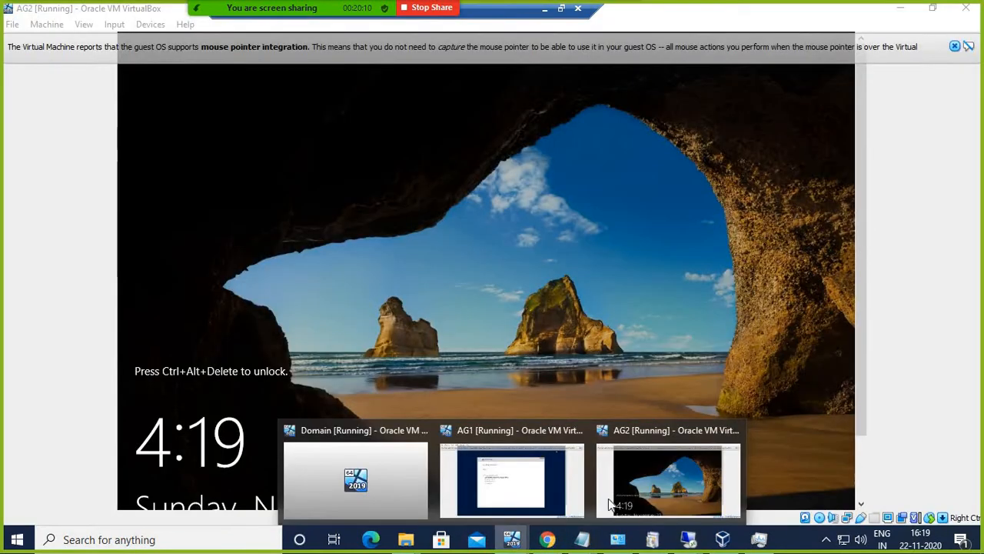
left_click(652, 435)
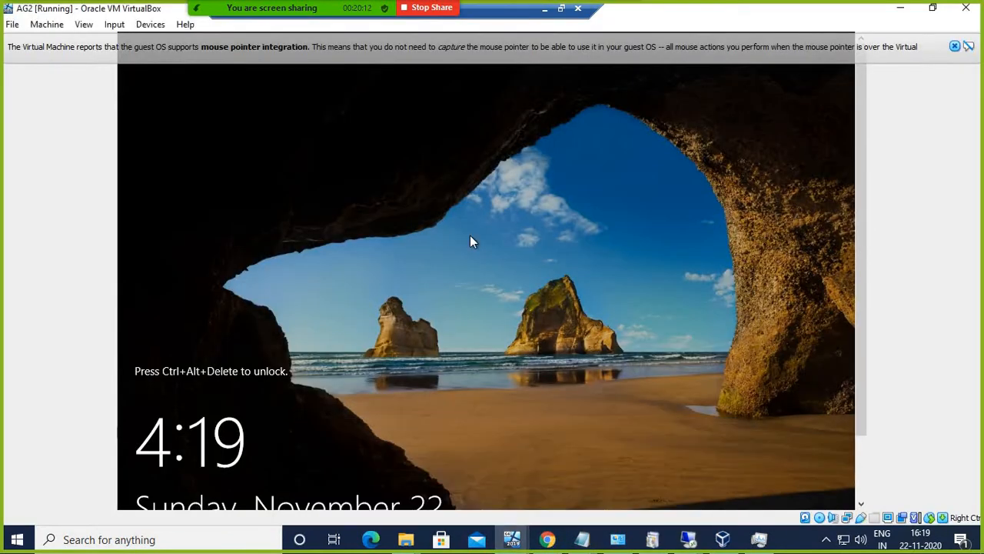
left_click(121, 26)
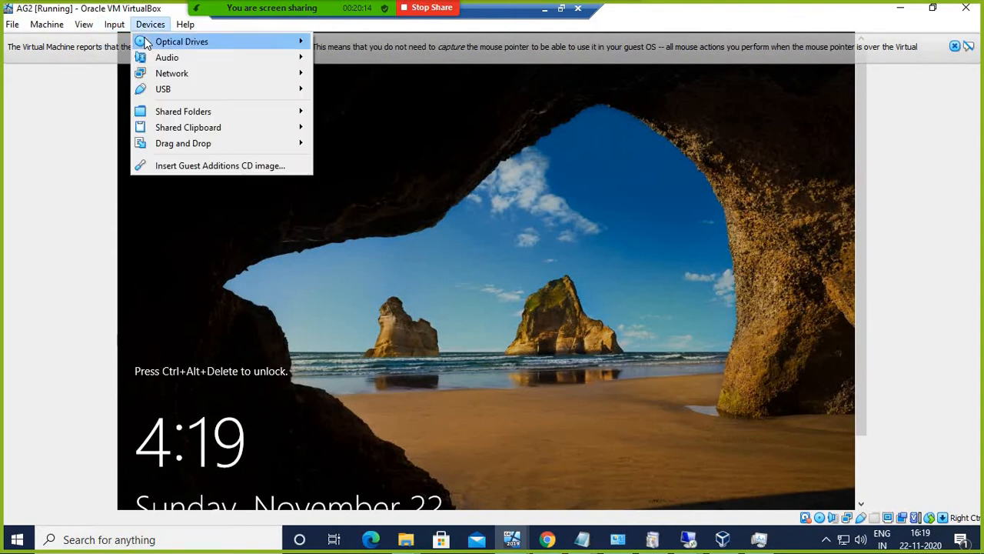
mouse_move(116, 28)
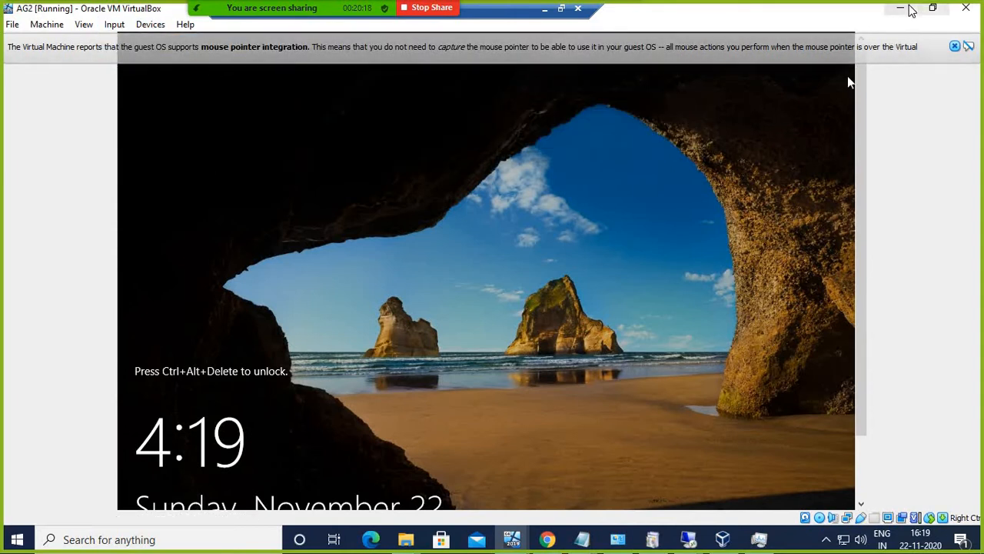
left_click(902, 10)
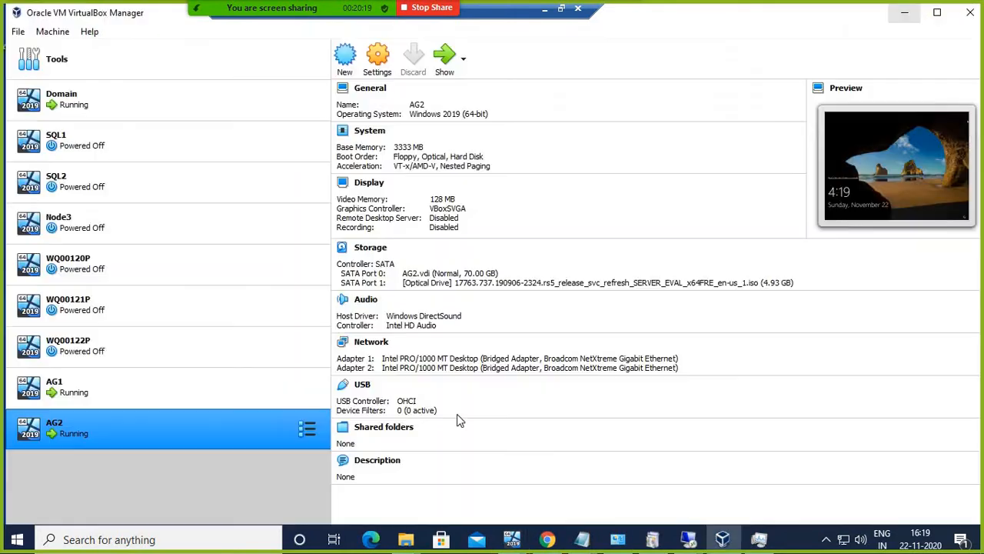
Step: Launch mstsc from Run, connect to 192.168.1.40, and open the AG2 machine window
right_click(25, 533)
left_click(57, 461)
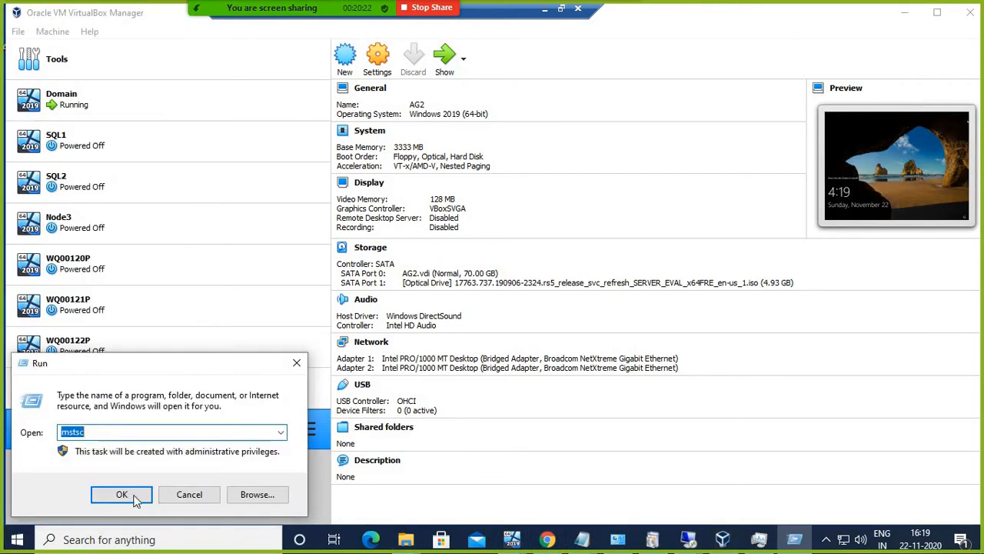
left_click(123, 495)
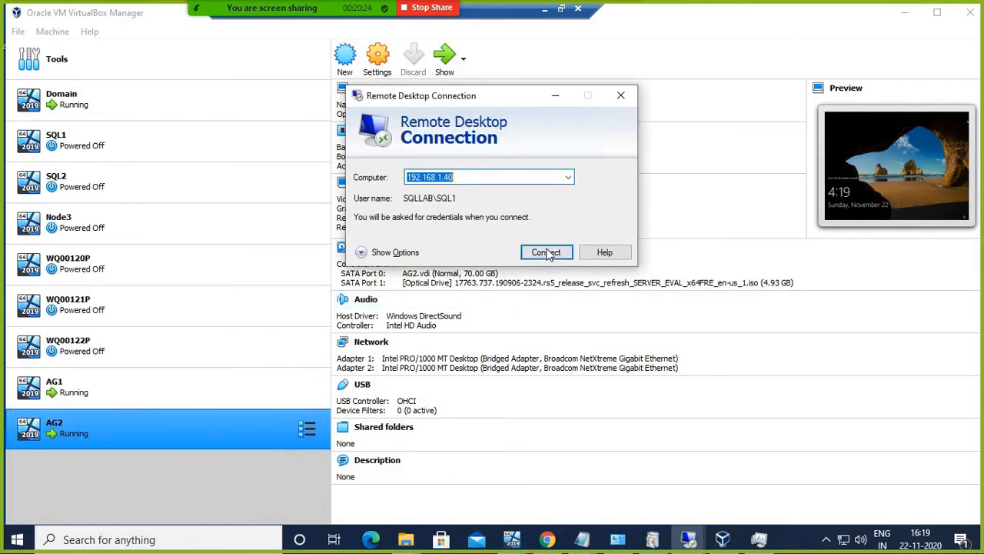
left_click(546, 252)
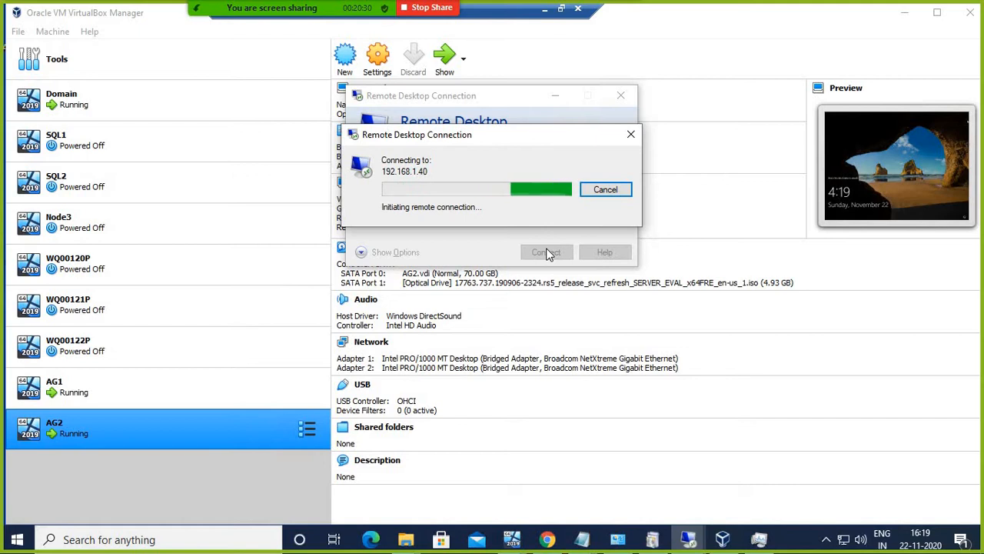
left_click(512, 539)
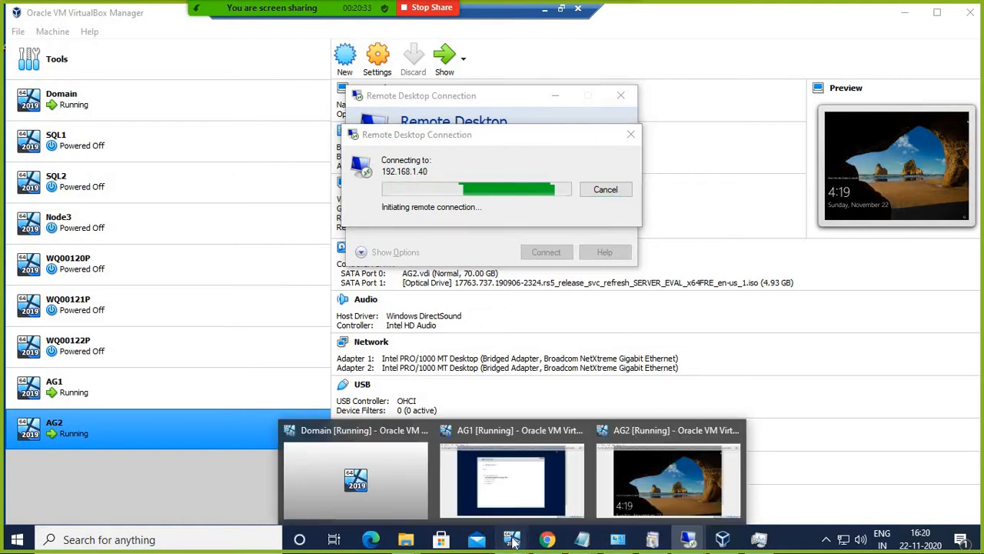
left_click(663, 471)
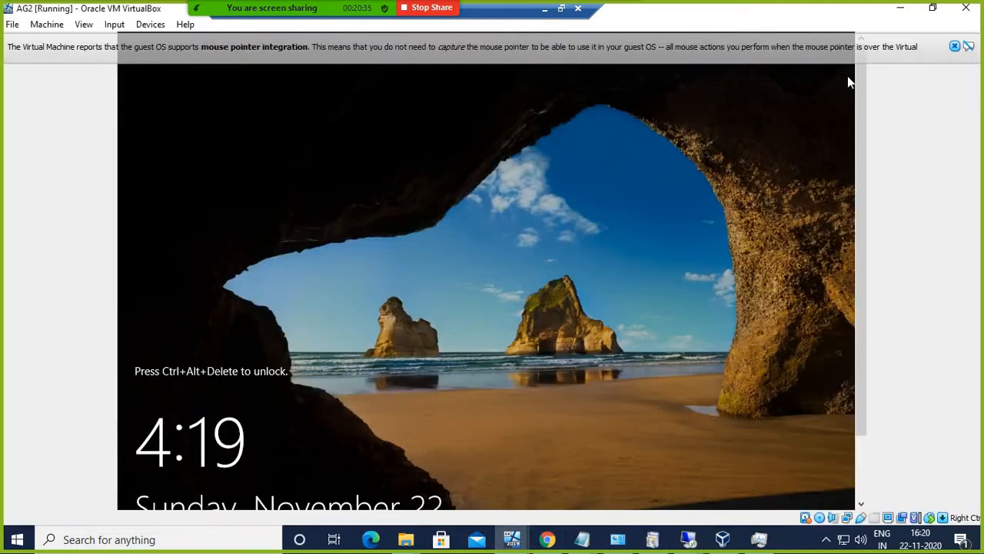
Step: Send Ctrl-Alt-Del to AG2 twice and dismiss the mouse integration notice
left_click(114, 24)
mouse_move(154, 42)
left_click(261, 81)
left_click(955, 46)
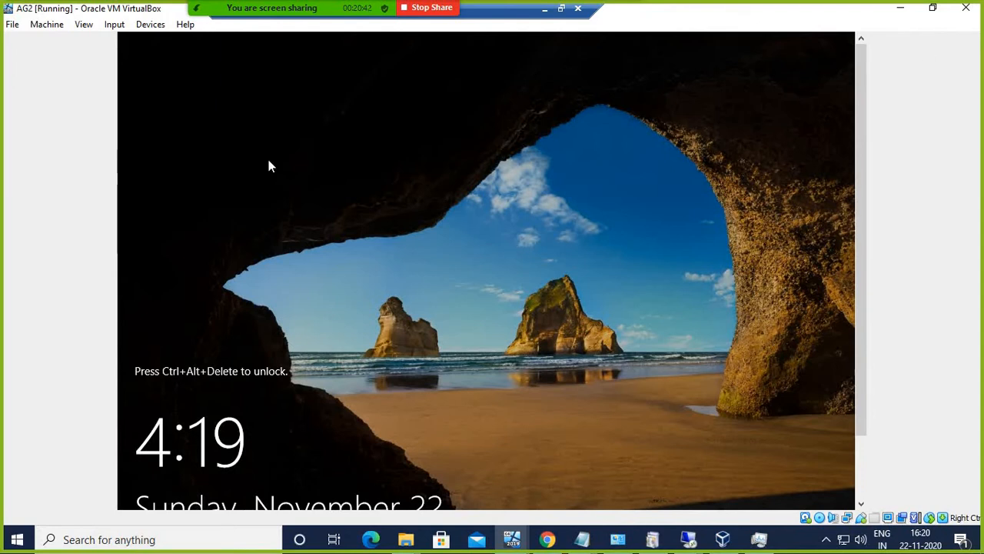
left_click(123, 27)
mouse_move(140, 42)
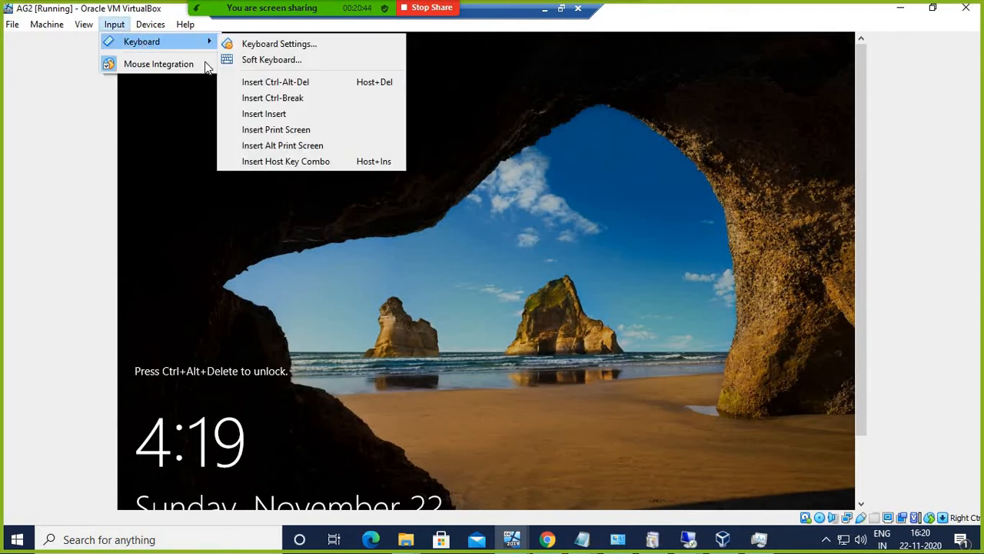
left_click(280, 83)
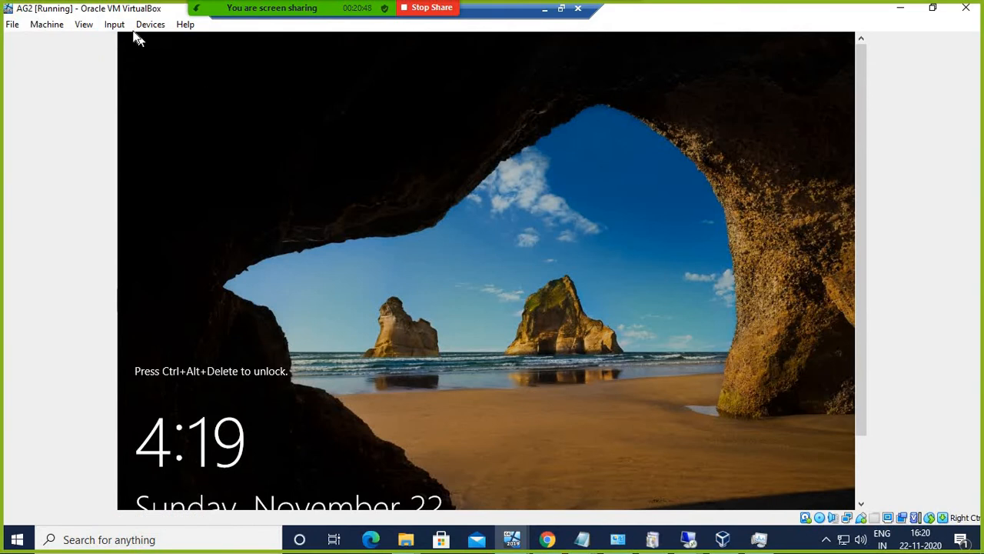
Step: Close the device options menu and let AG2 load past its lock screen
left_click(150, 24)
mouse_move(120, 28)
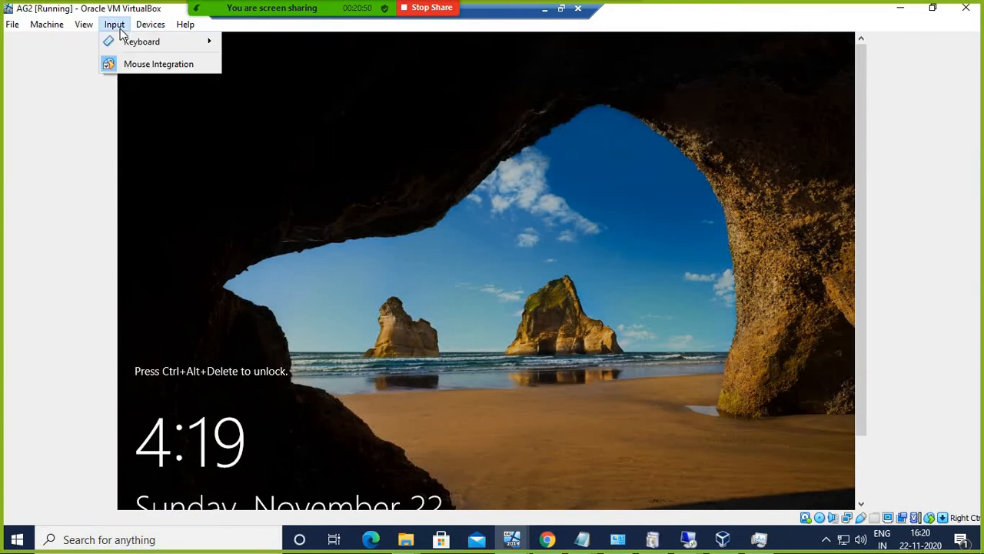
mouse_move(198, 42)
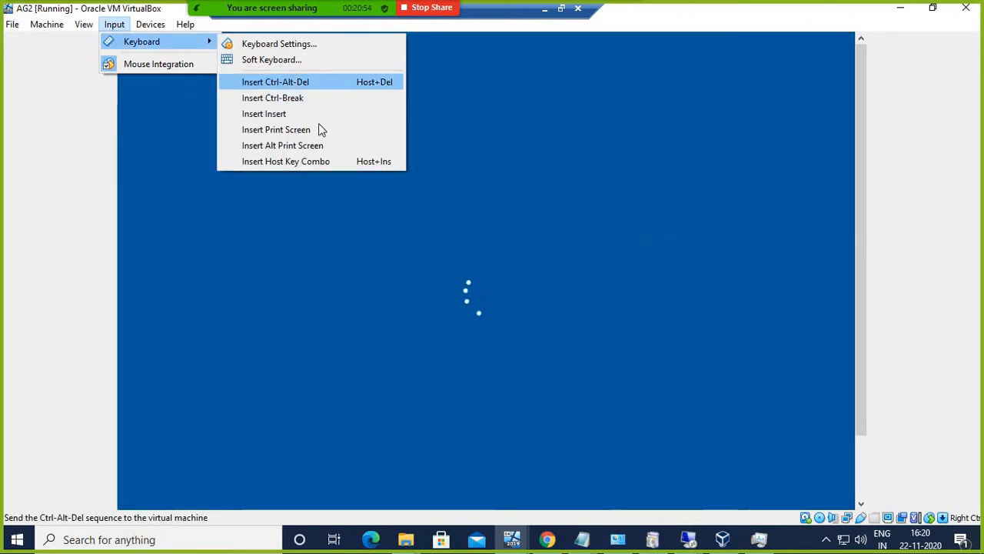
key("Escape")
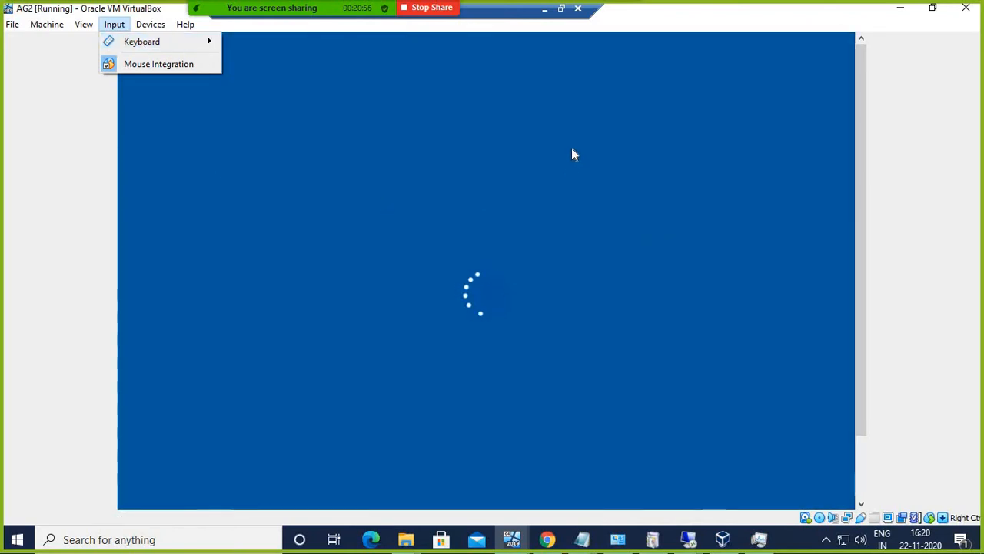
key("Escape")
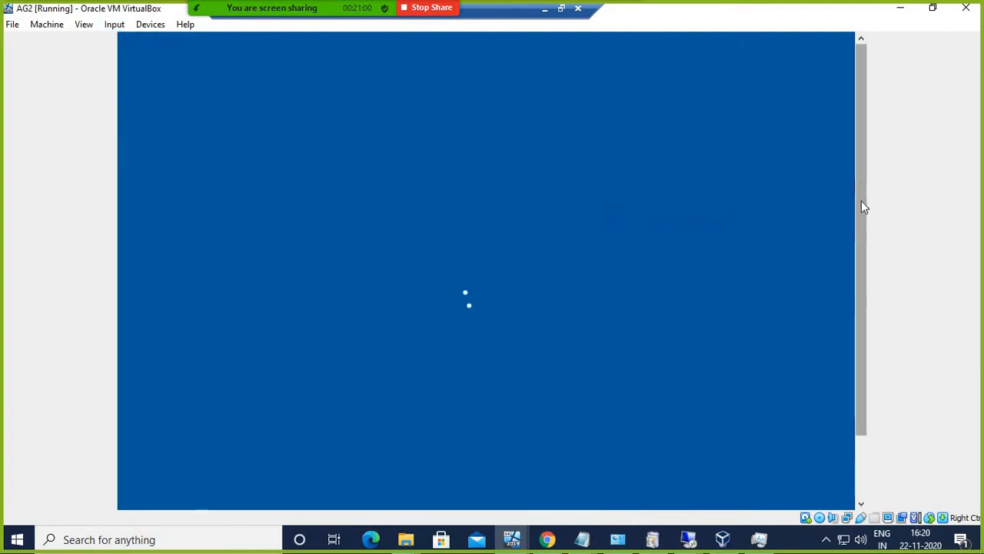
left_click_drag(862, 205, 863, 253)
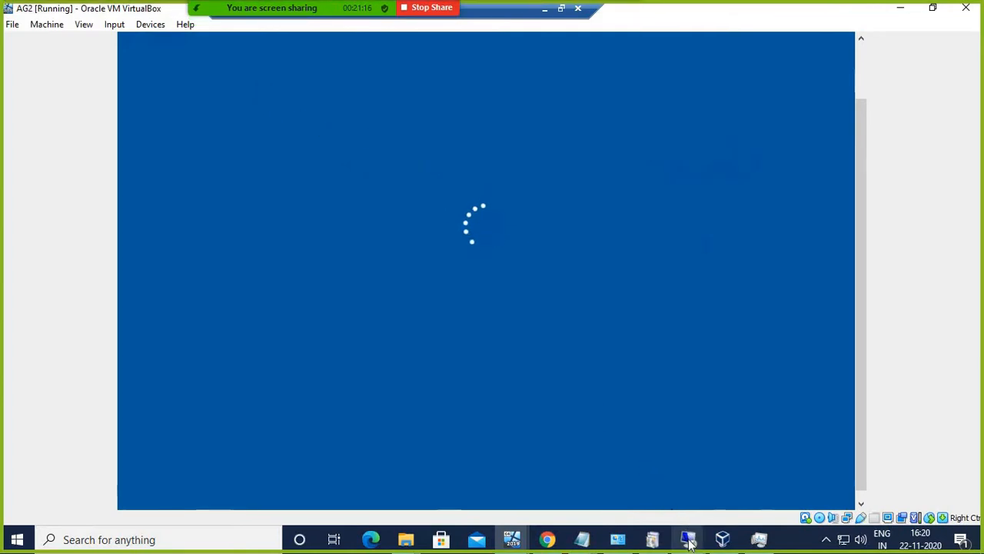
mouse_move(690, 543)
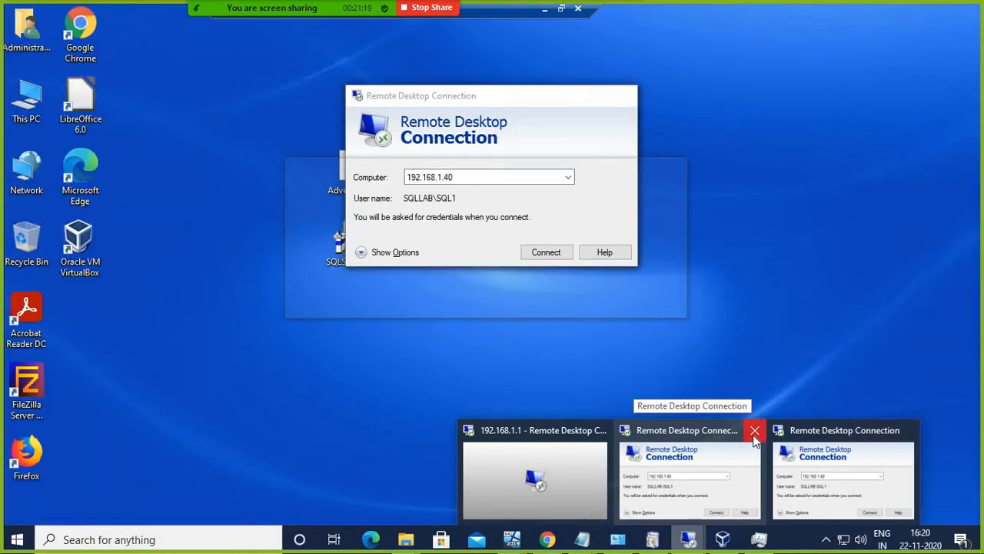
Step: Close the extra Remote Desktop window, dismiss the can't-connect error and minimize Remote Desktop Connection
left_click(755, 430)
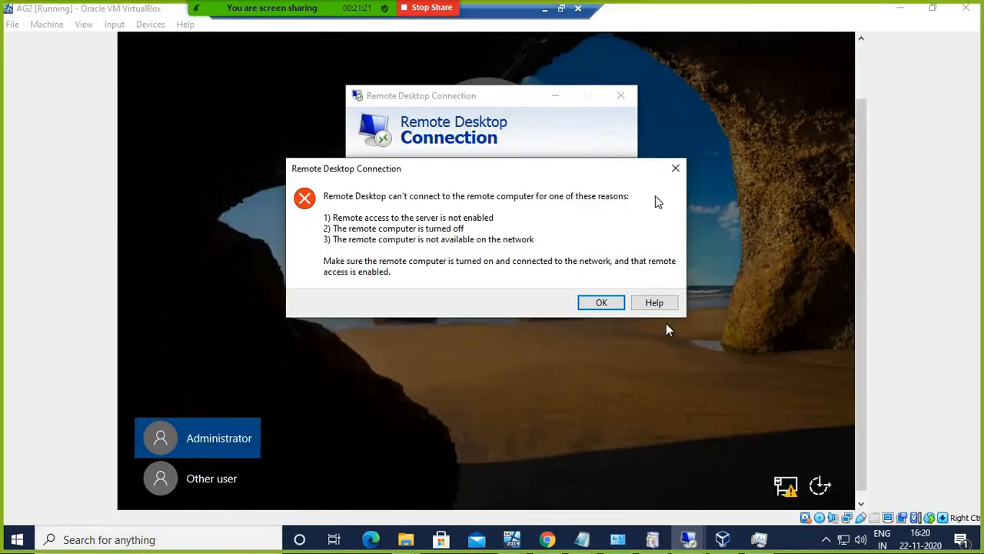
left_click(675, 168)
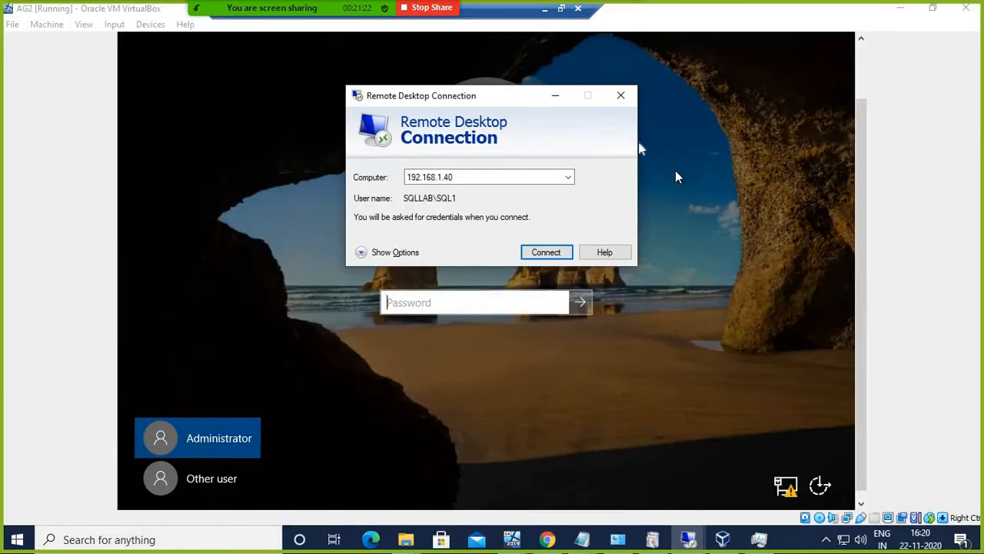
left_click(555, 96)
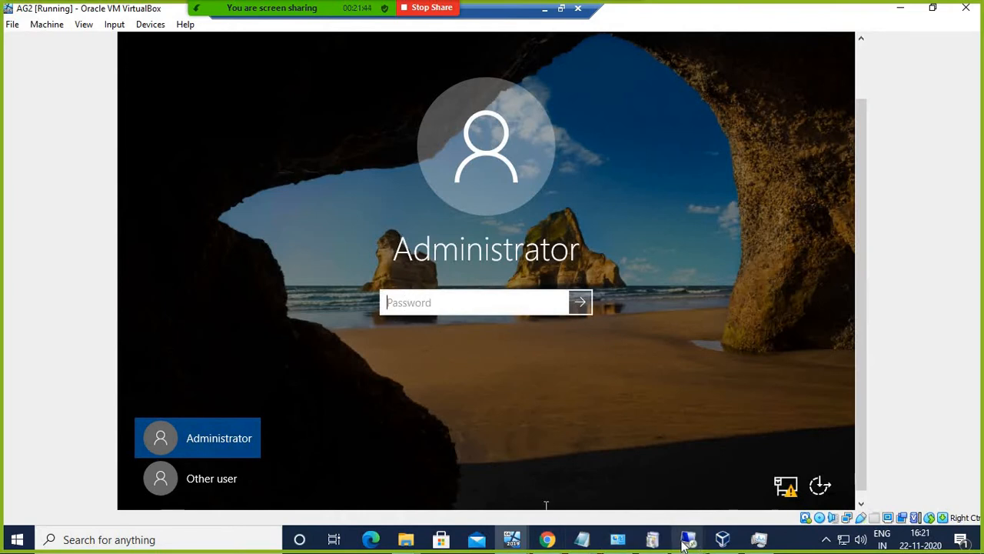
Step: Retry the Remote Desktop connection to 192.168.1.40
mouse_move(688, 539)
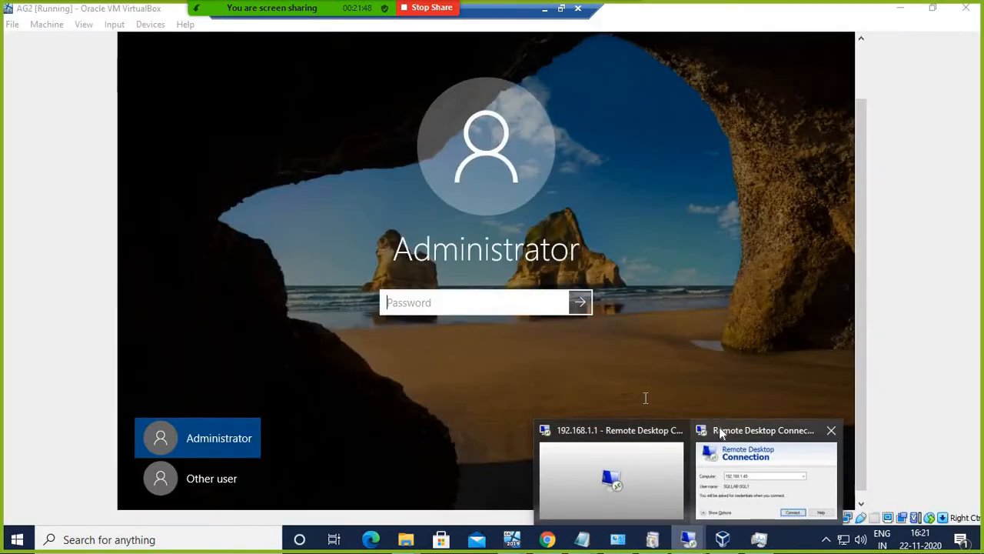
left_click(720, 427)
left_click(546, 253)
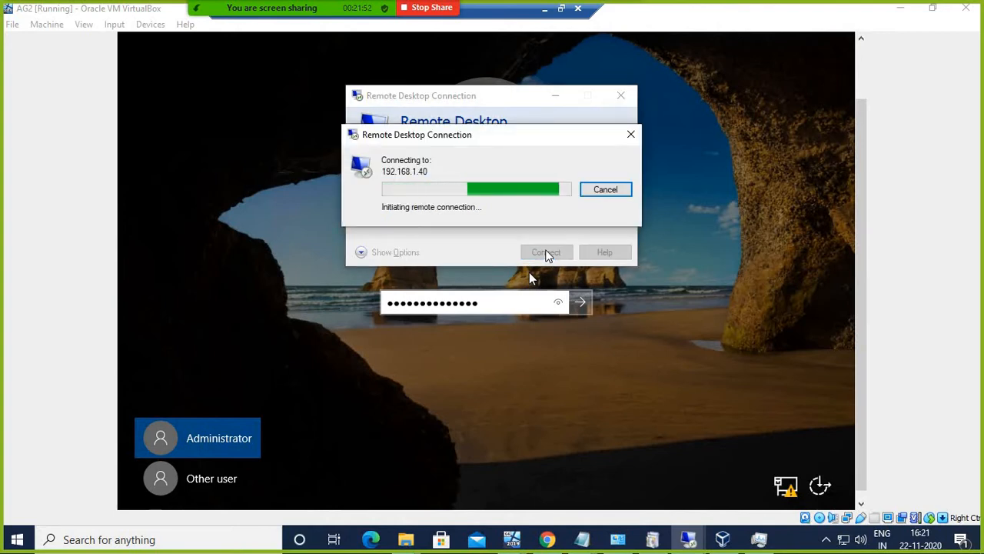
Step: On the AG2 sign-in screen, clear the password box and enter the Administrator password to sign in
left_click(501, 305)
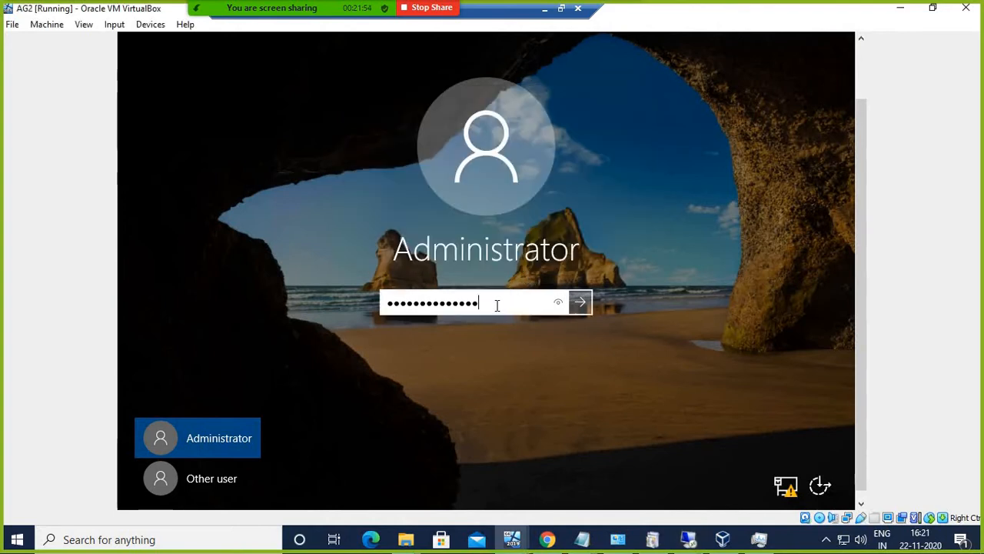
key("BackSpace")
key("BackSpace")
key("BackSpace")
key("BackSpace")
key("BackSpace")
key("BackSpace")
key("BackSpace")
key("BackSpace")
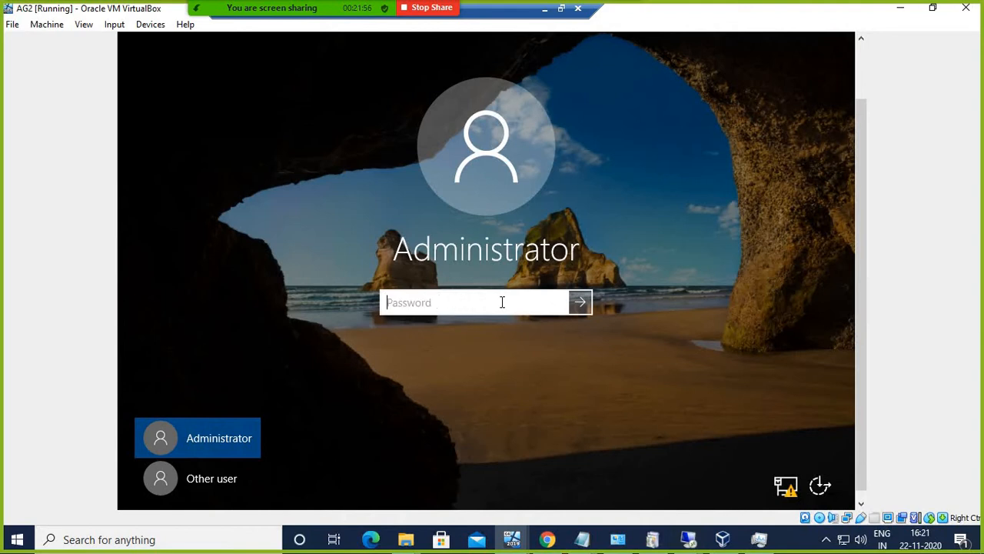
type("***")
key("Return")
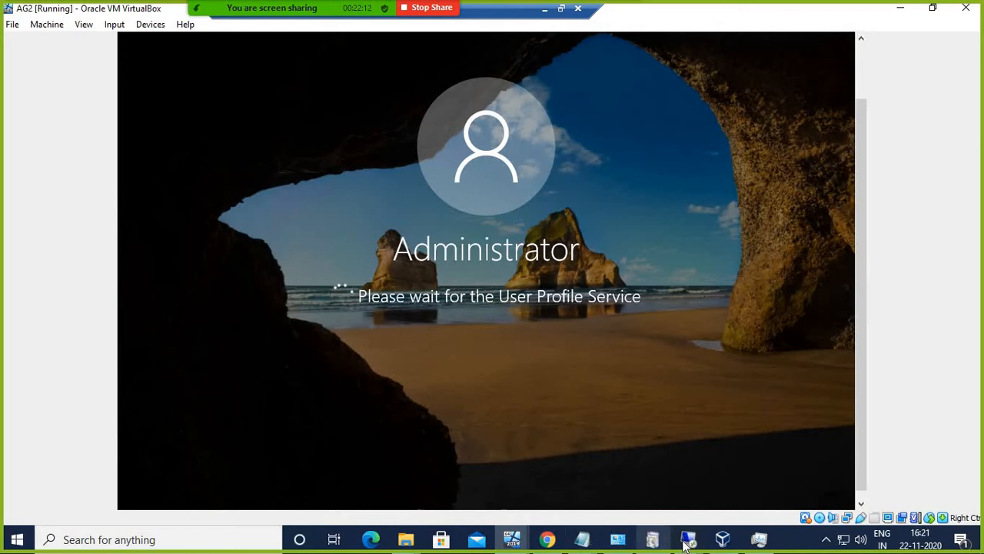
mouse_move(687, 543)
mouse_move(673, 526)
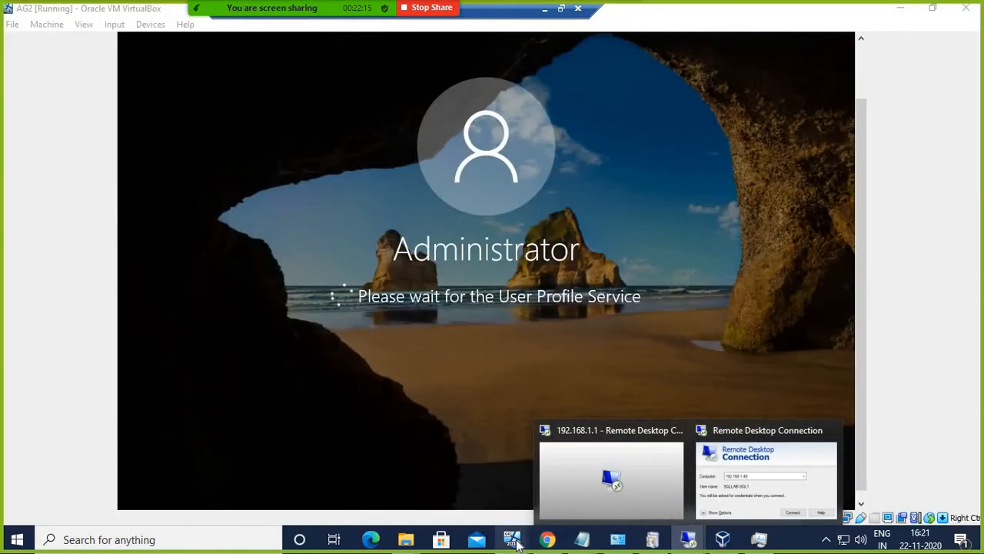
mouse_move(511, 538)
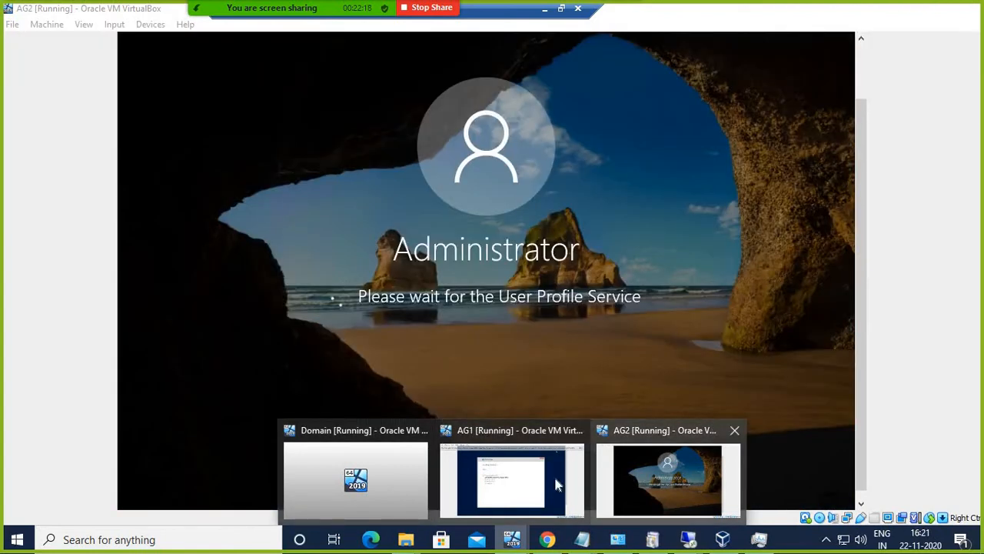
mouse_move(543, 483)
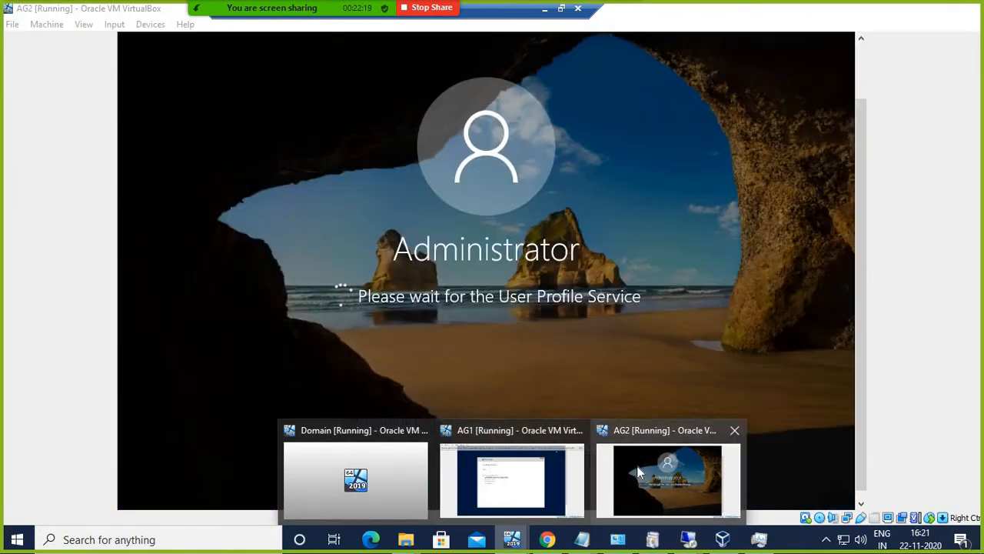
left_click(636, 465)
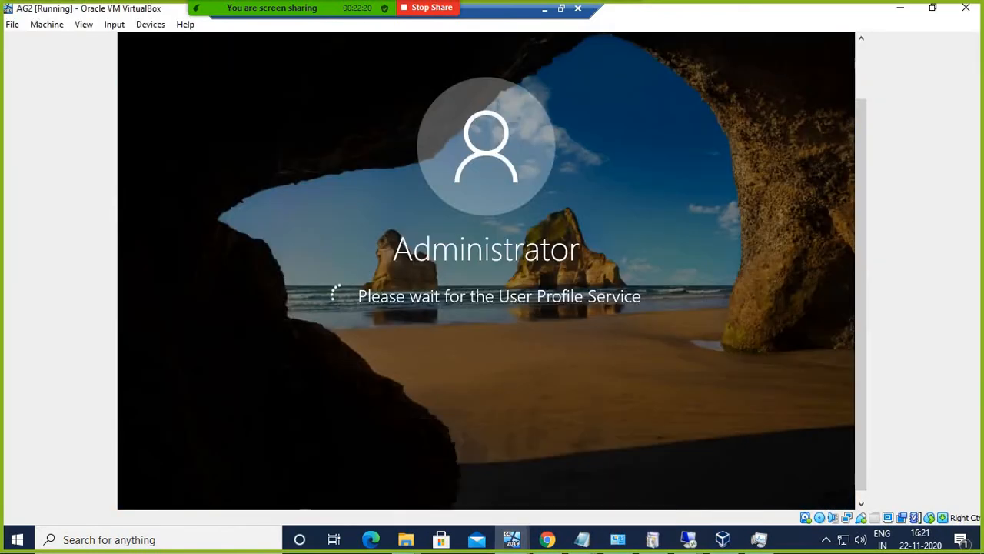
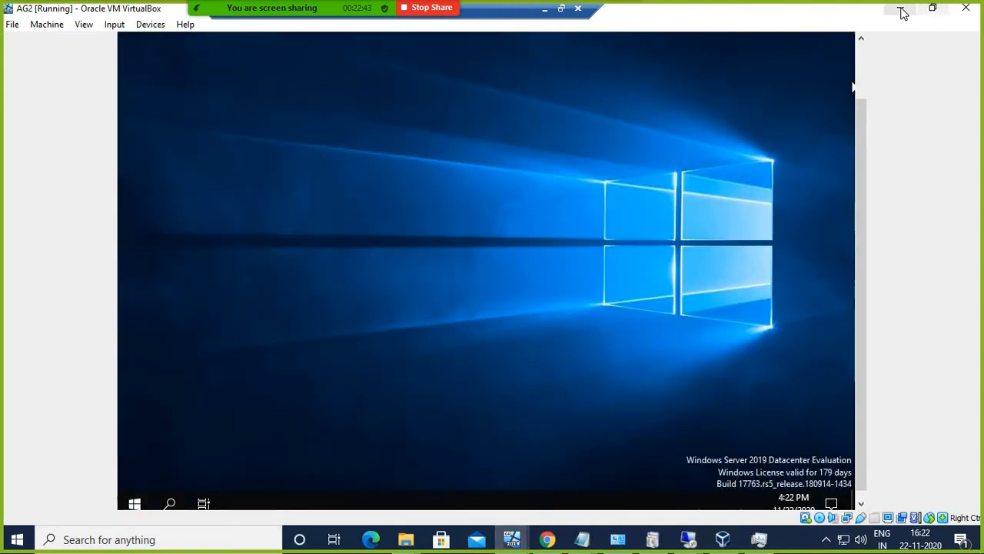
Step: Dismiss the RDP error, retry connecting to 192.168.1.40, and bring the AG2 console back up
left_click(900, 9)
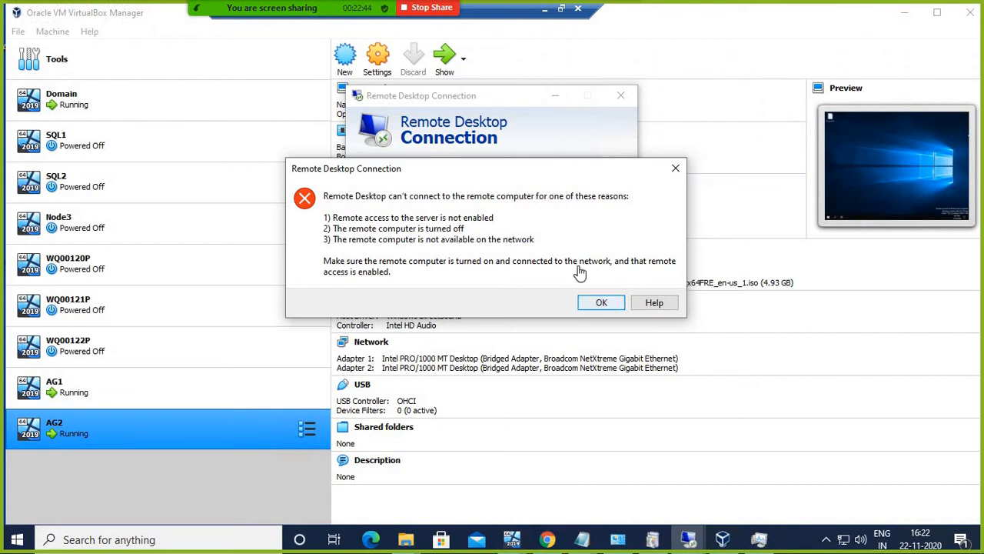
key("Return")
left_click(557, 254)
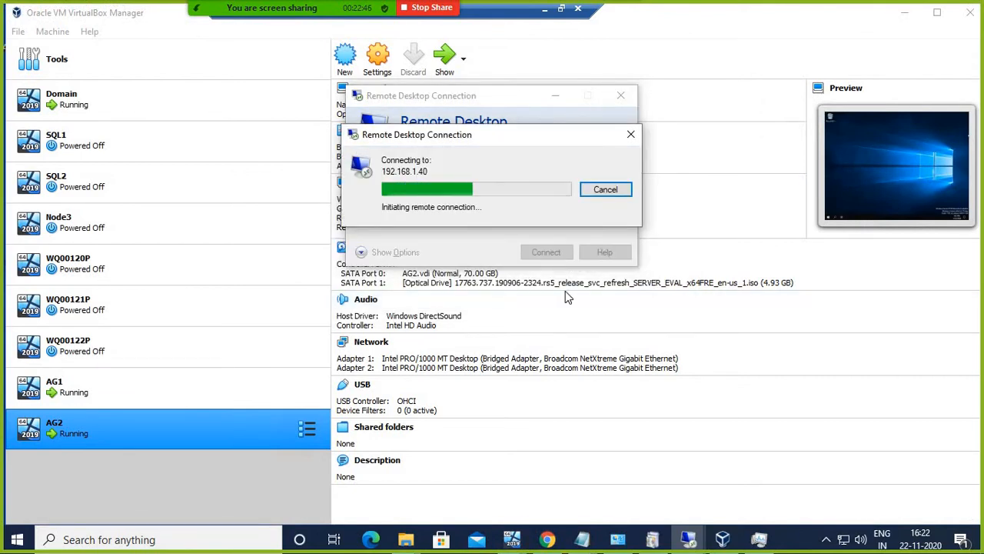
mouse_move(513, 538)
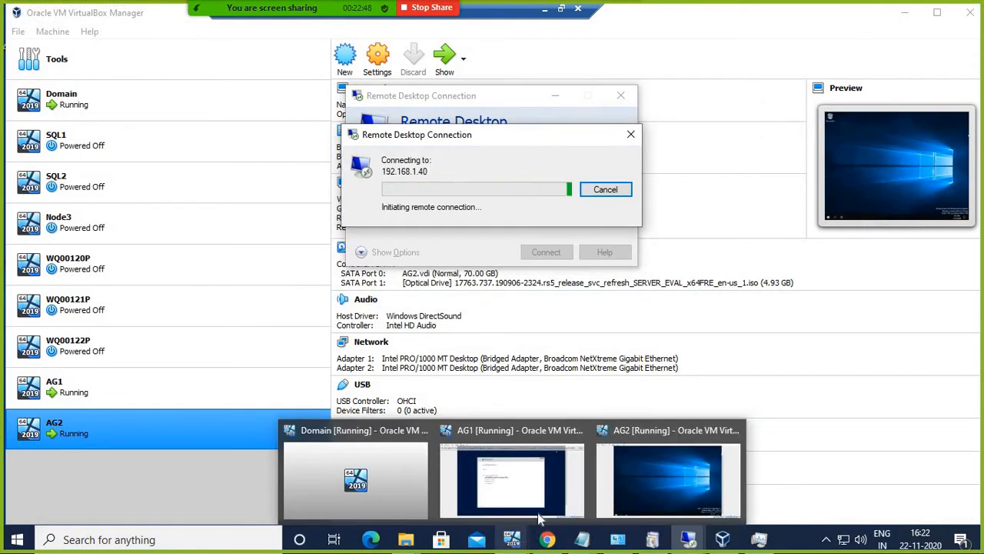
left_click(640, 435)
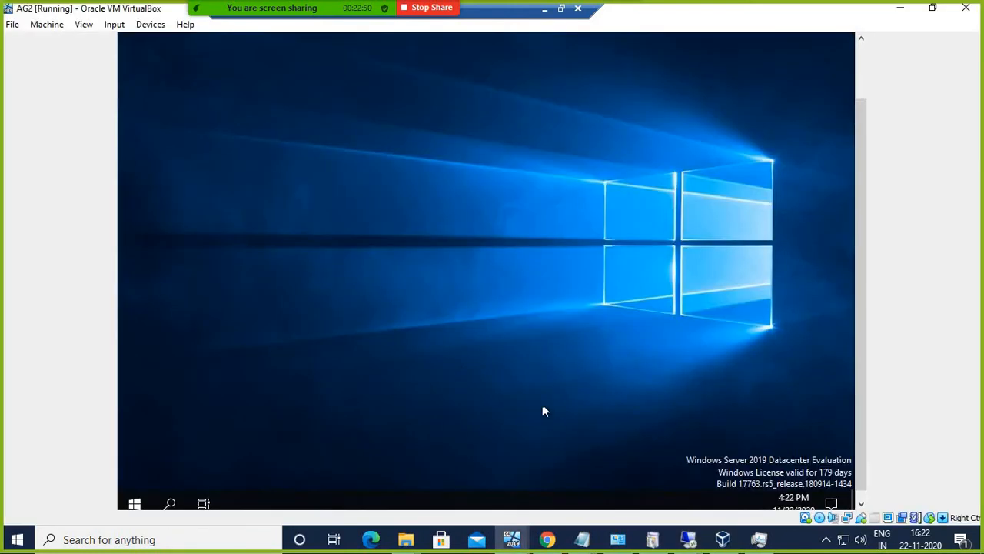
Step: Fill in the Shutdown Event Tracker comment and submit the unexpected-shutdown report
left_click(135, 504)
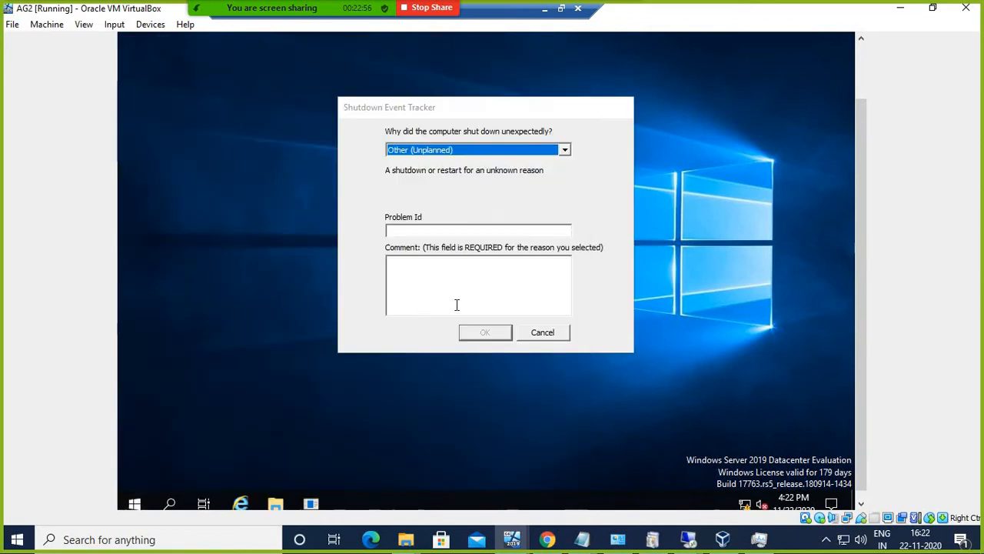
left_click(489, 280)
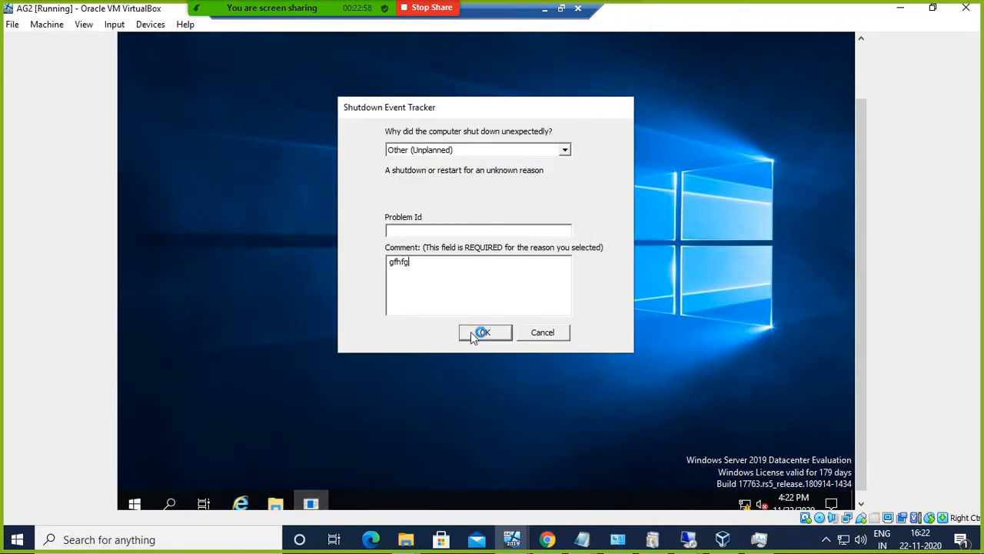
left_click(470, 336)
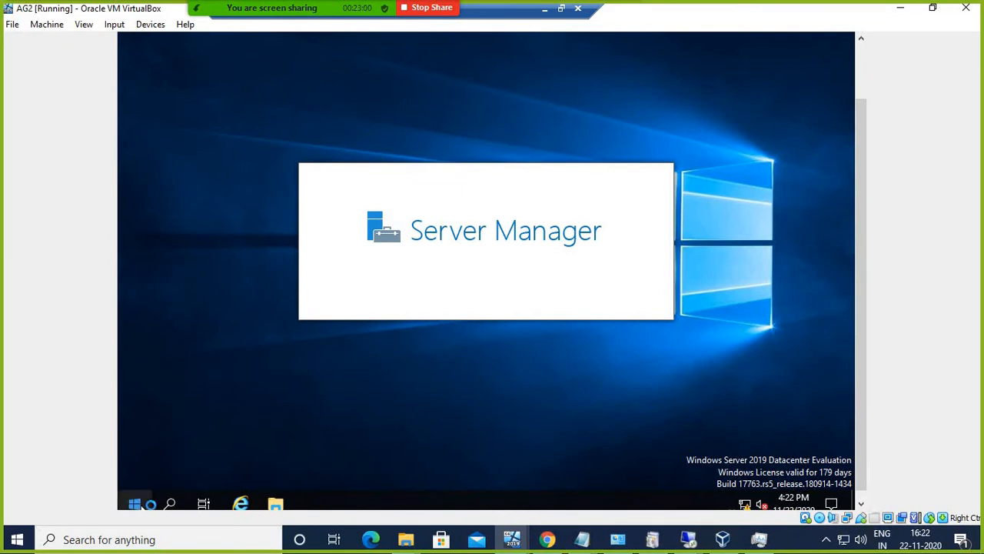
Step: Open the Run box from the Start button's quick-access menu
left_click(134, 504)
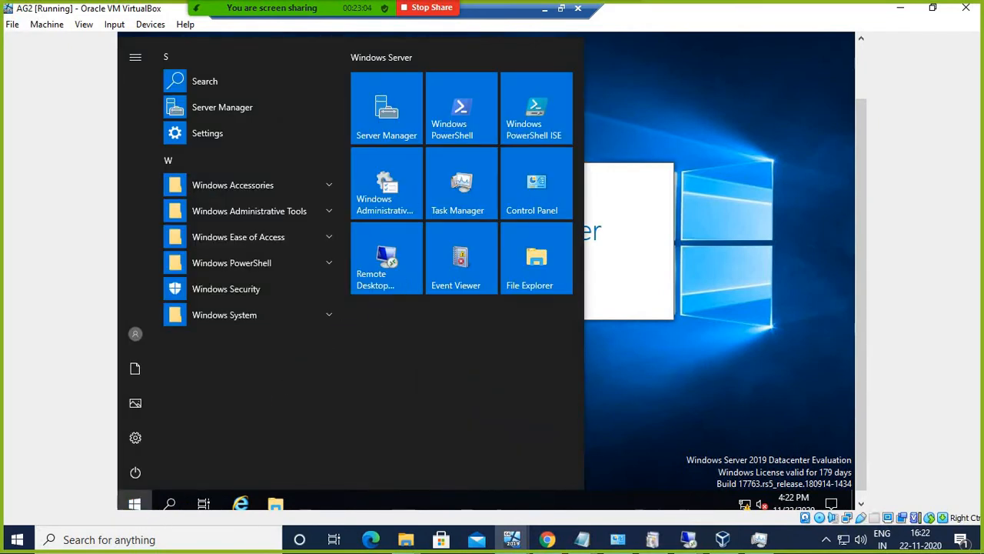
right_click(137, 504)
left_click(172, 438)
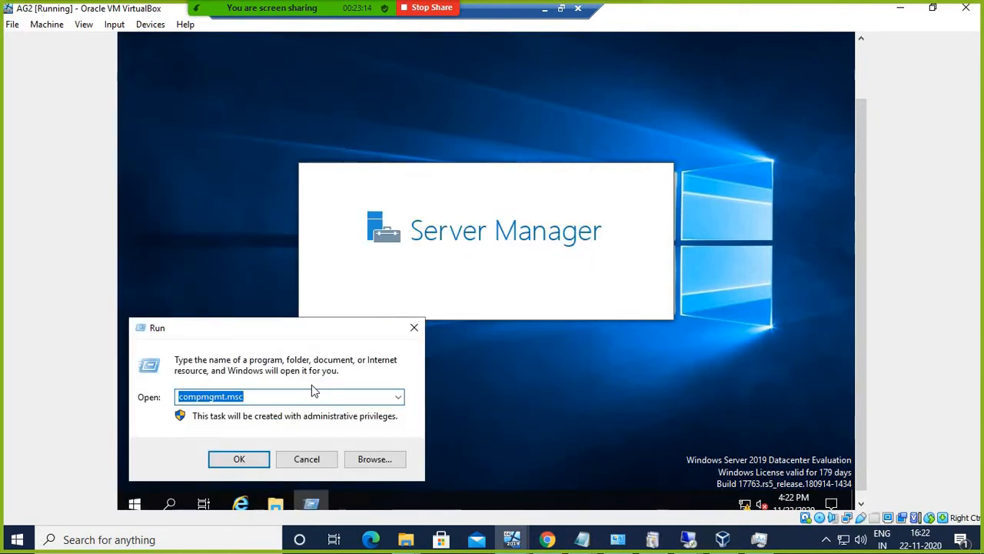
Step: Run 'control' and open the System page showing AG1 on SQLLAB.local
type("cont")
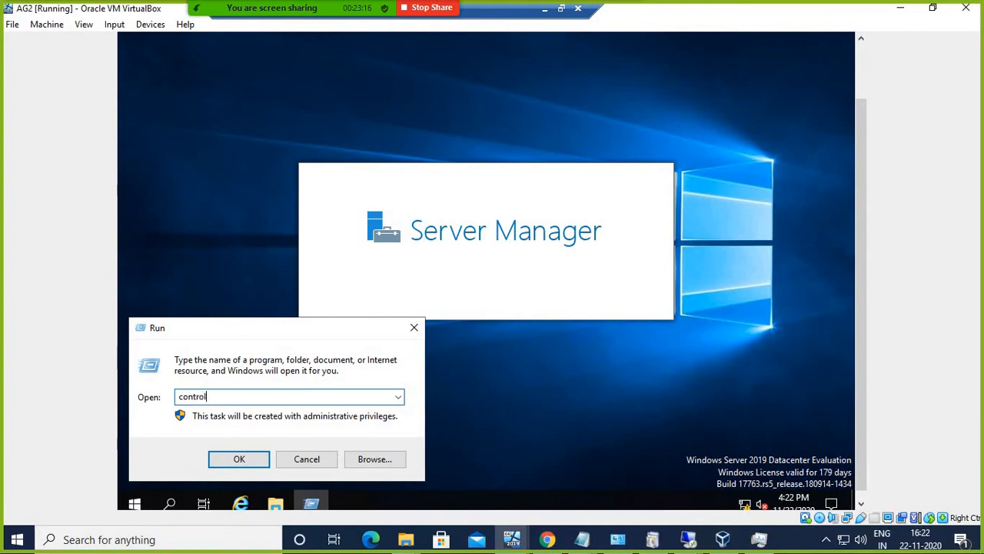
type("rol")
key("Return")
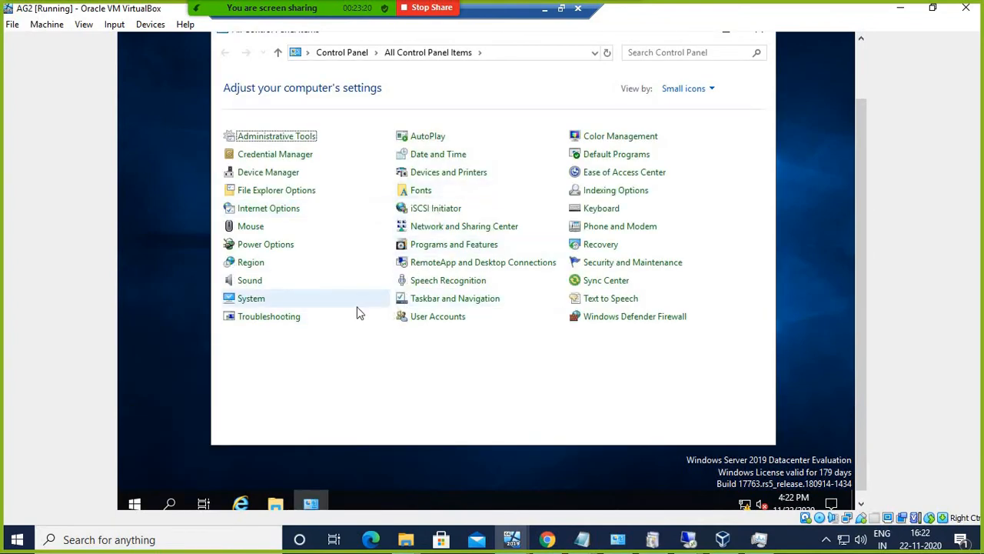
left_click(253, 300)
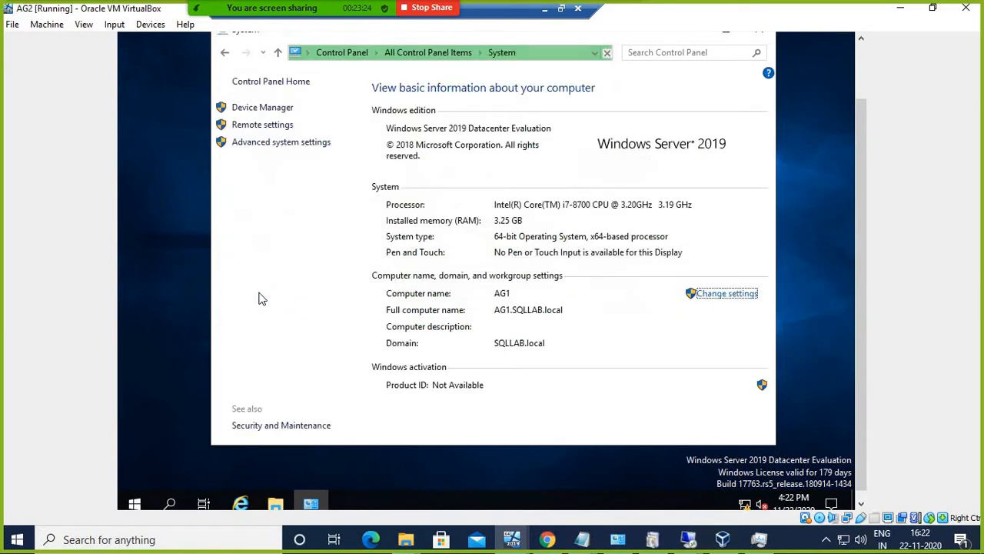
Step: Review the computer name and remote connection settings without changes, then reopen the Run box
left_click(707, 293)
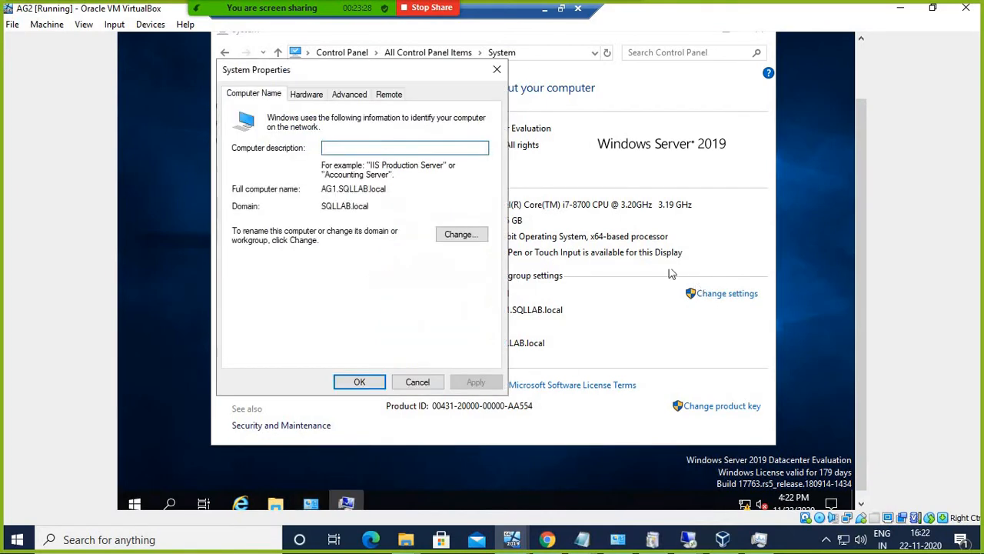
left_click(417, 382)
left_click(275, 130)
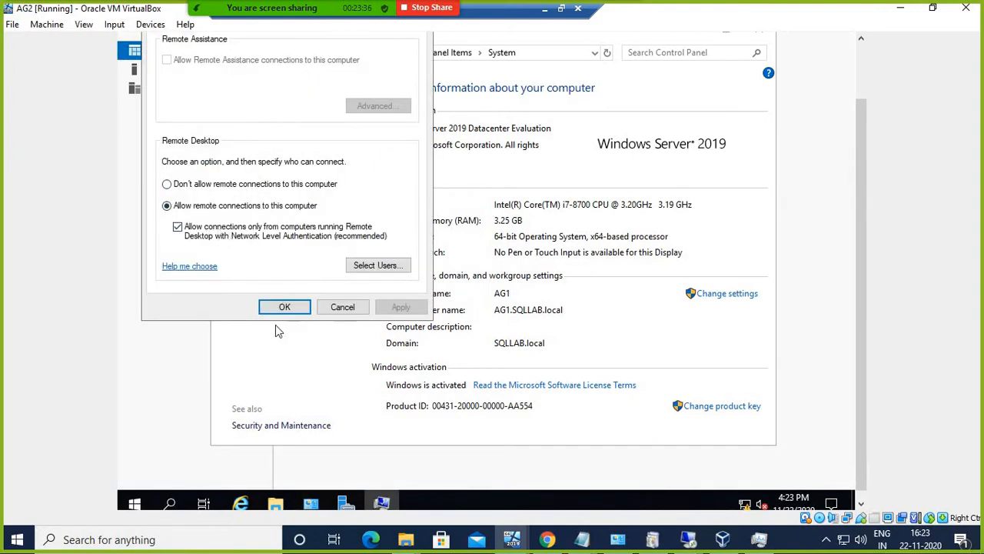
left_click(340, 308)
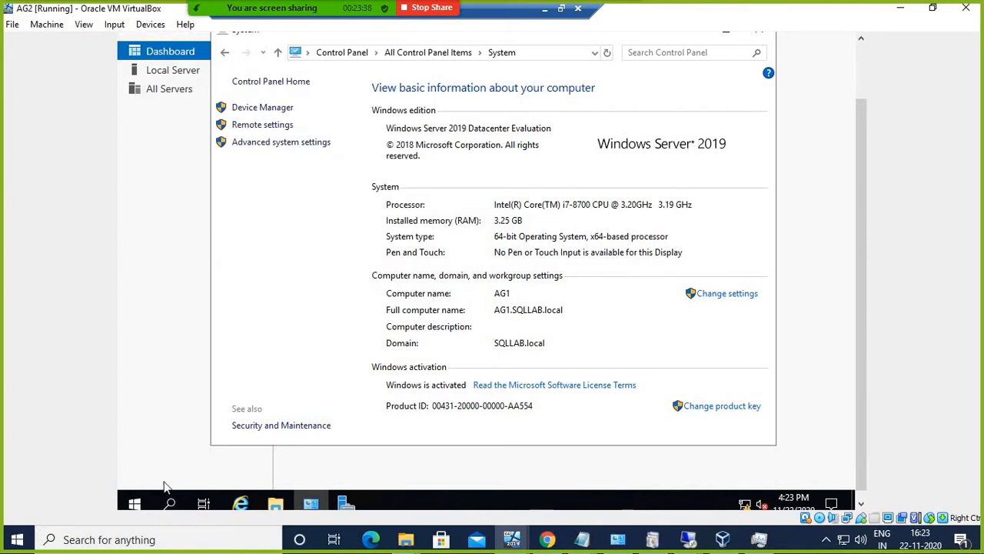
right_click(135, 502)
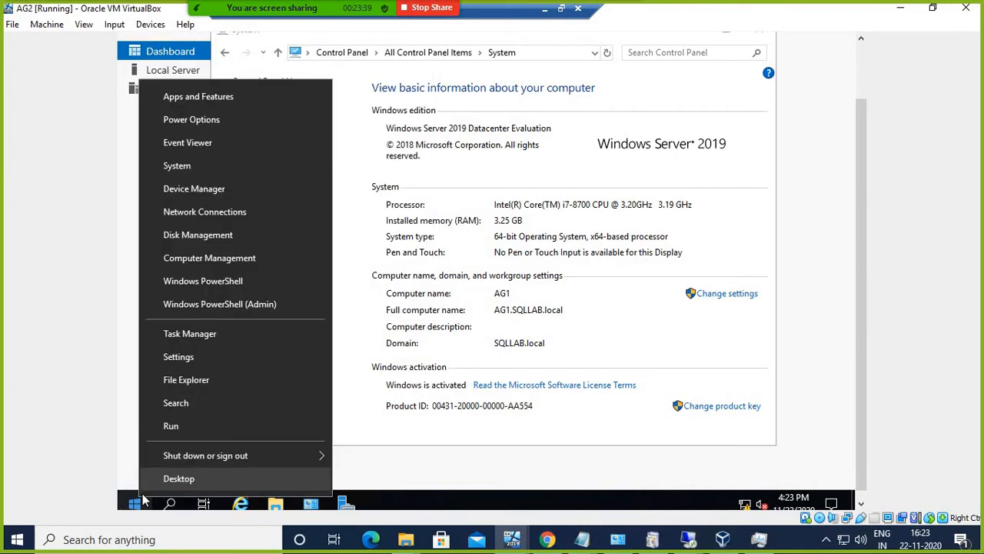
left_click(174, 428)
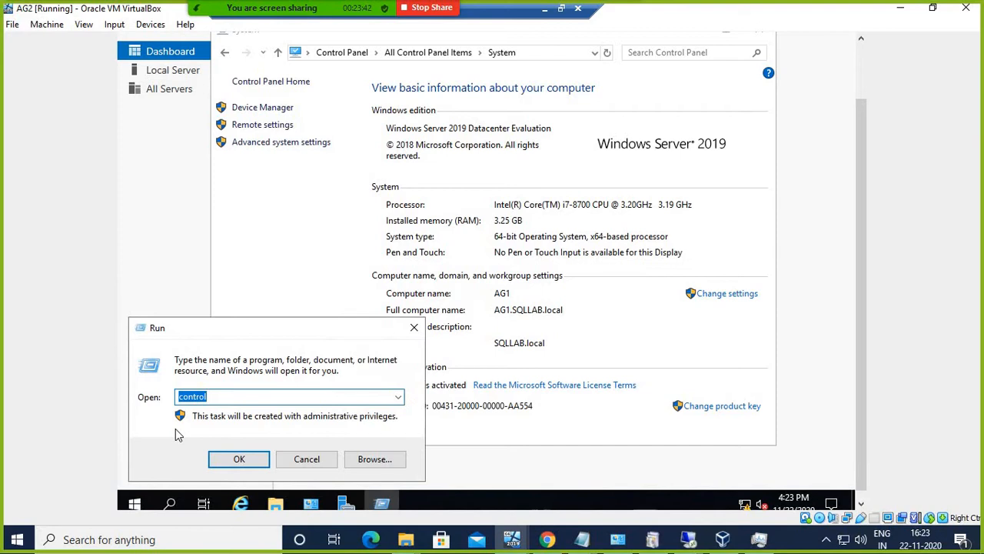
Step: Run ncpa.cpl and enable the disabled Ethernet adapter
type("ncpa.cpl")
key("Return")
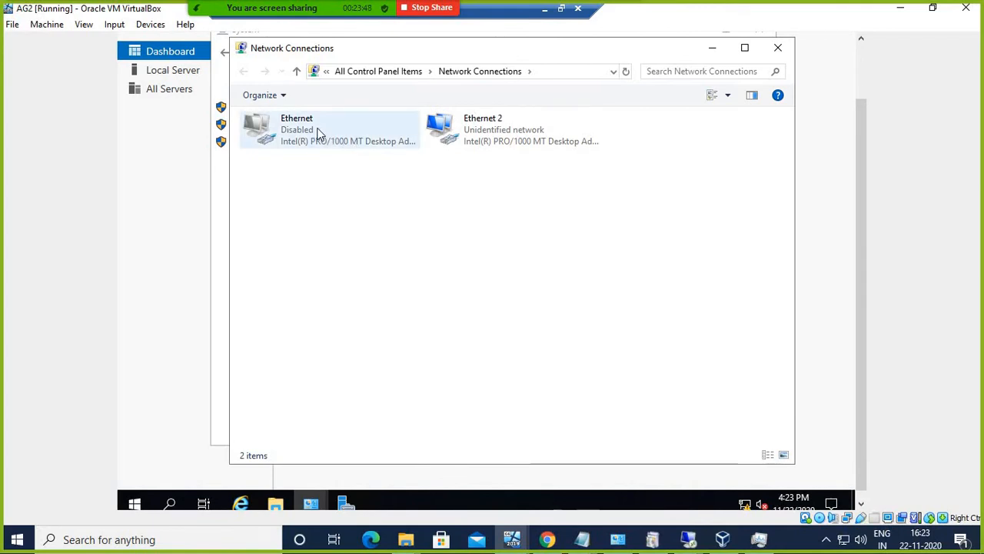
right_click(319, 128)
left_click(354, 140)
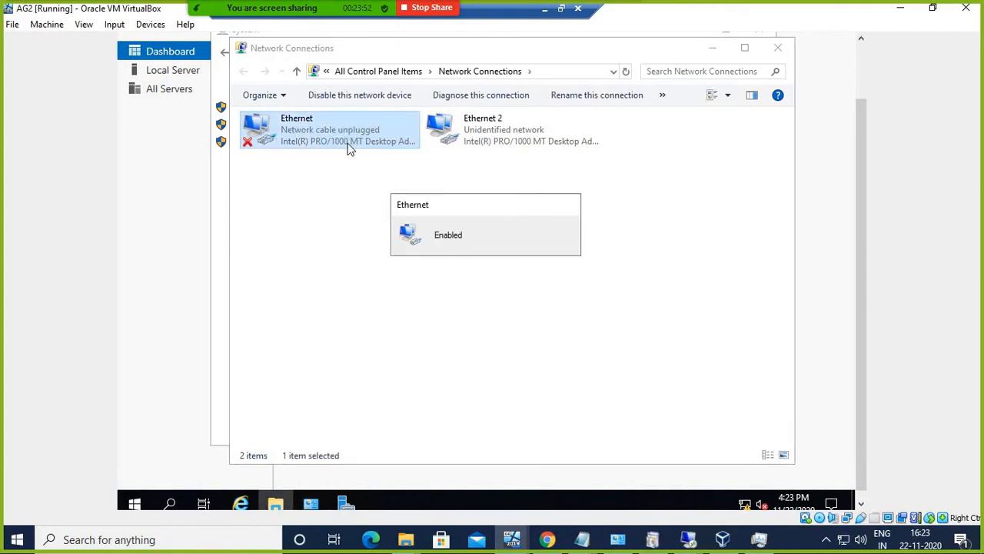
Step: Confirm Ethernet's IPv4 settings (192.168.1.40, gateway 192.168.1.4, DNS 192.168.1.1), then minimize the windows
right_click(329, 138)
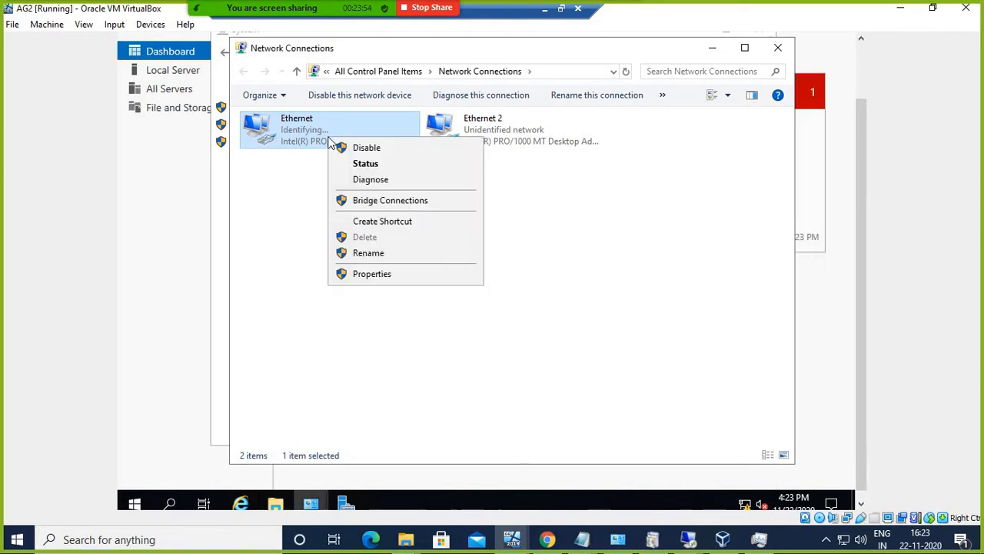
left_click(370, 274)
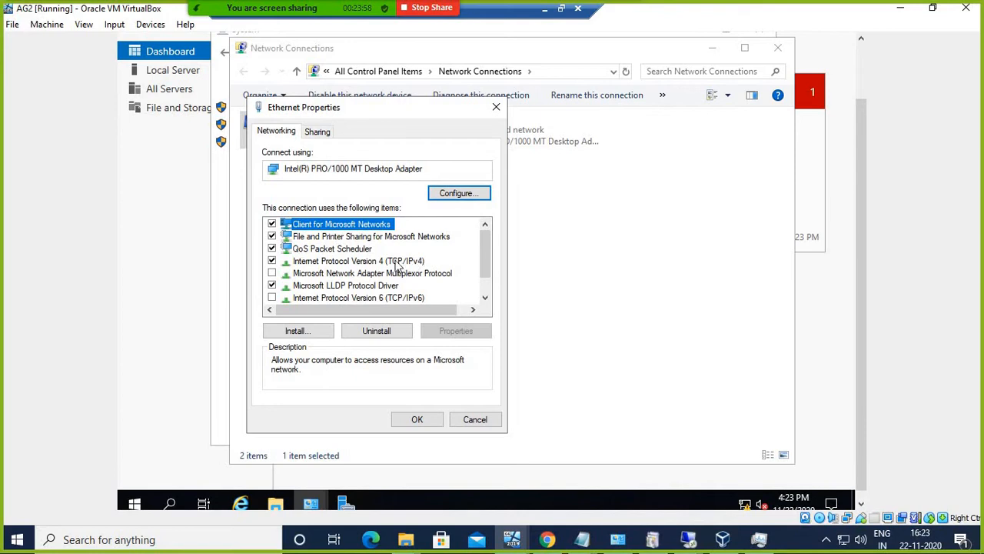
left_click(397, 262)
left_click(453, 331)
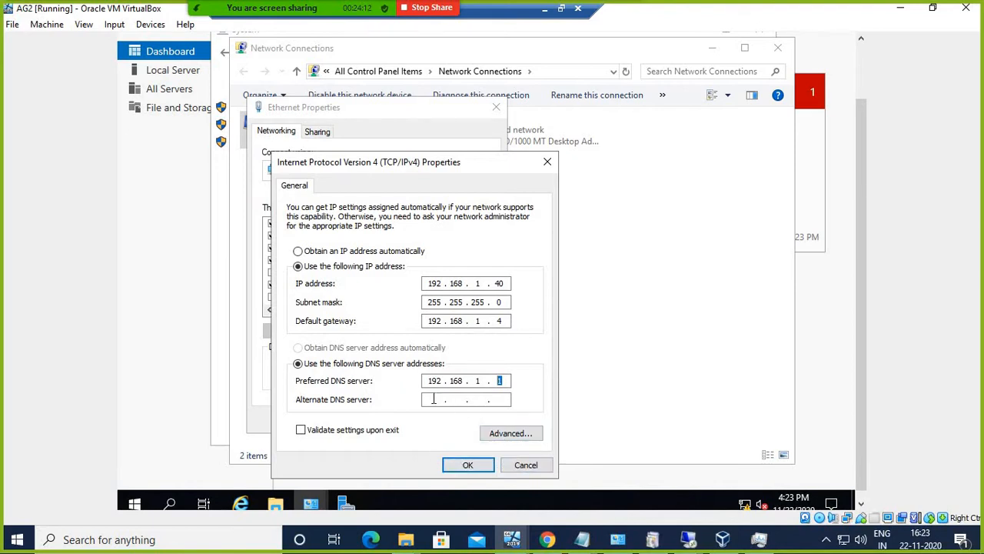
left_click(526, 465)
left_click(488, 419)
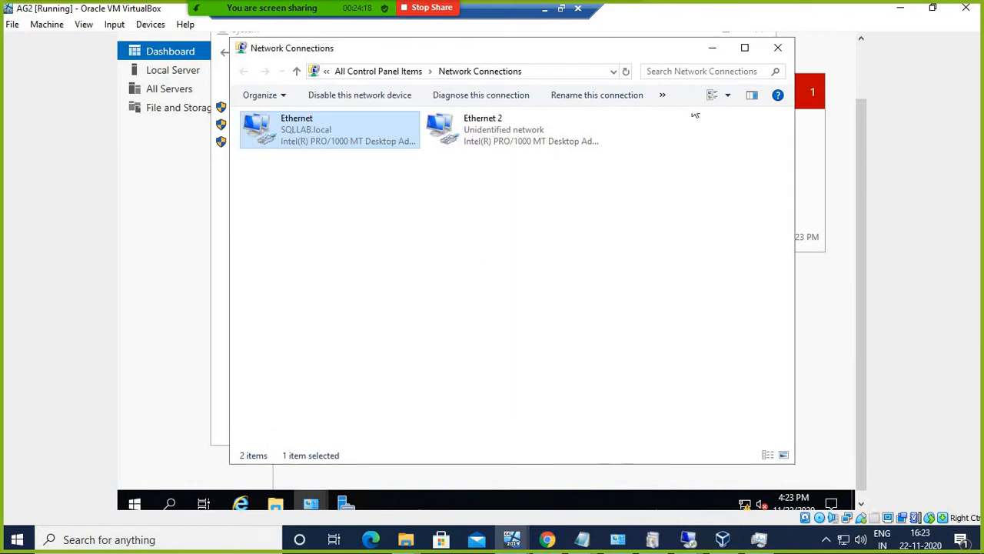
left_click(712, 49)
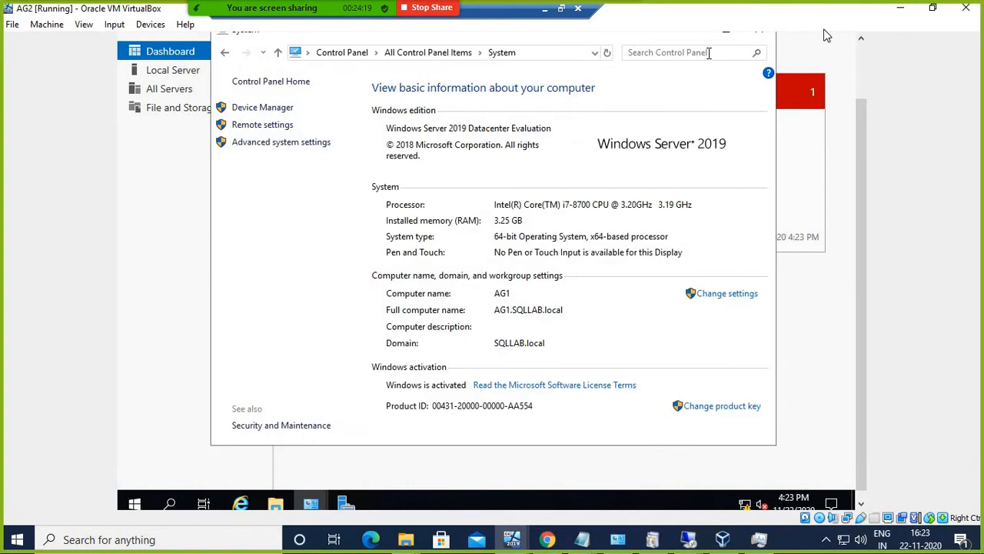
left_click(901, 10)
Step: Reconnect to 192.168.1.40, sign in with the domain account password, and accept the certificate
left_click(596, 300)
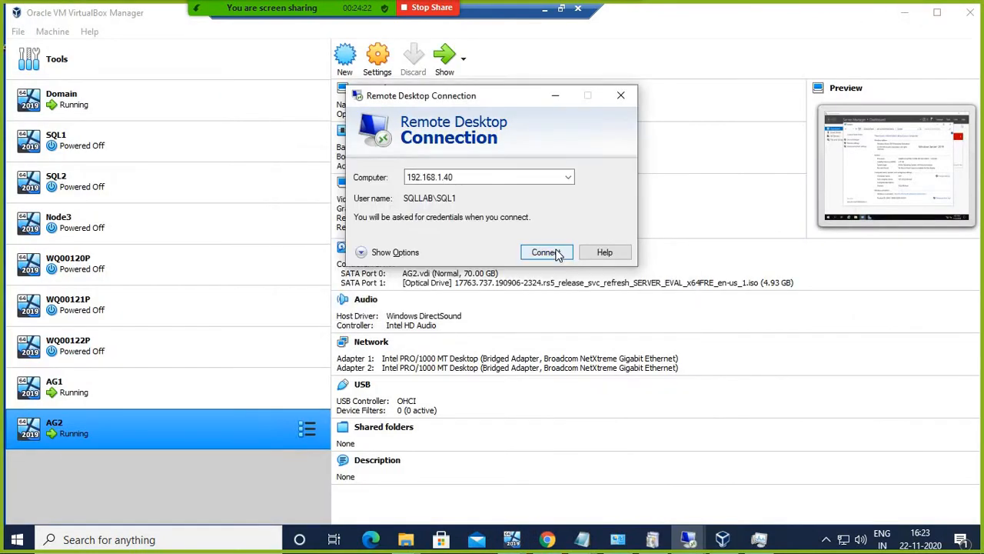
left_click(564, 254)
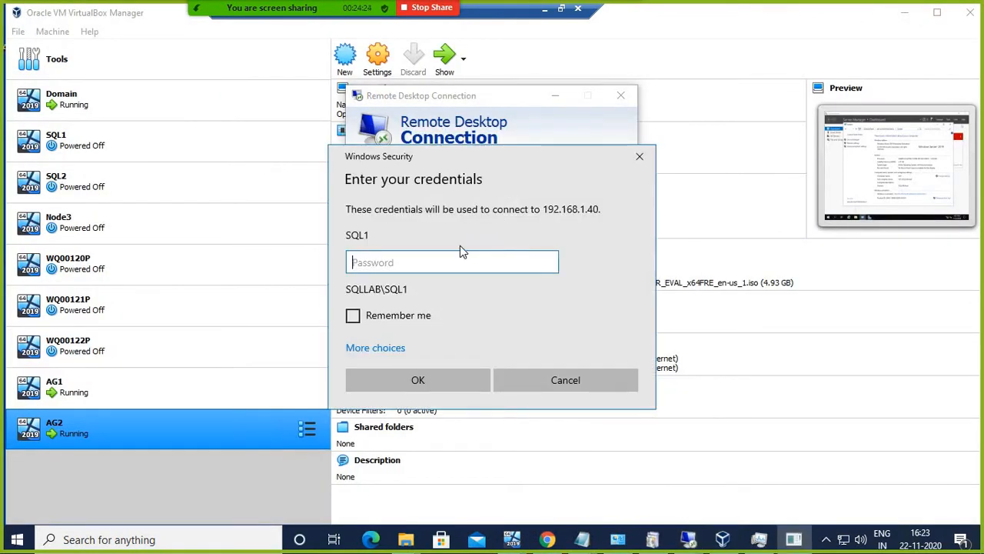
type("abc")
key("BackSpace")
key("BackSpace")
key("BackSpace")
type("**********")
key("Return")
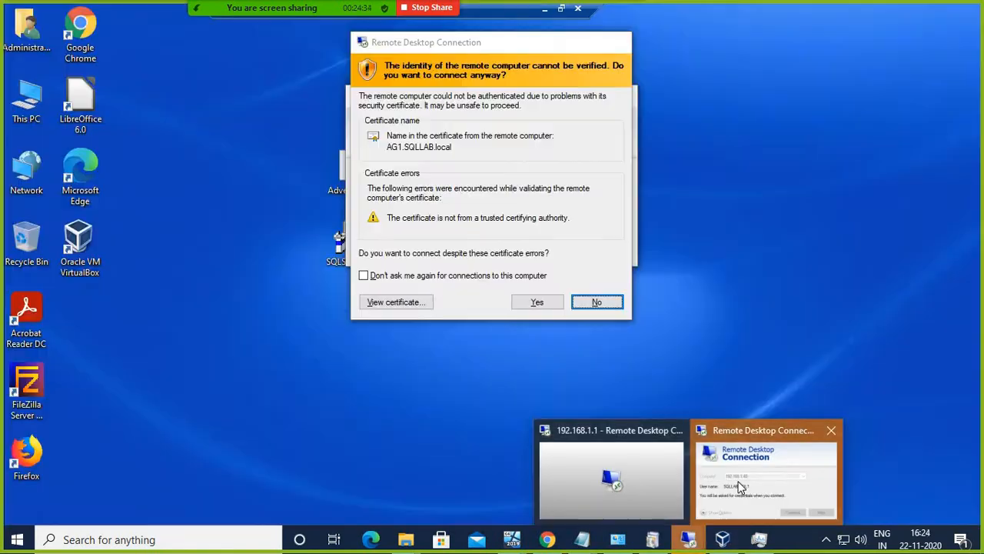
left_click(742, 483)
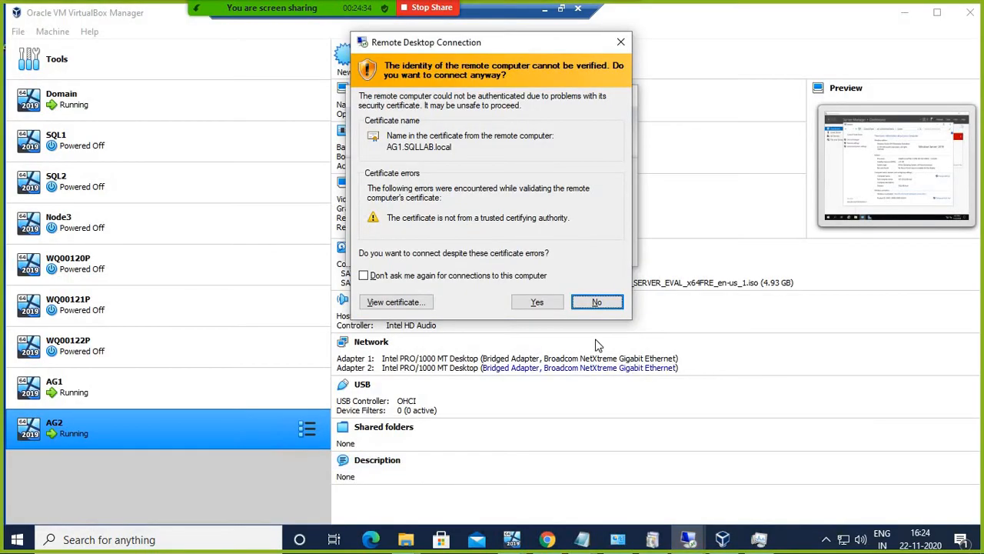
left_click(537, 302)
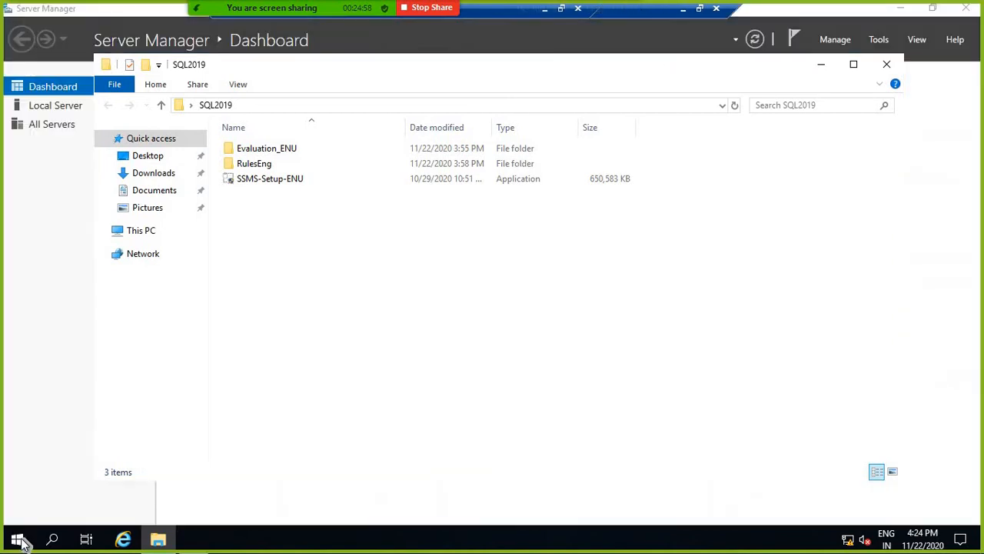
Step: Walk Add Roles and Features to the Features page, confirm Failover Clustering is installed, then cancel
left_click(833, 39)
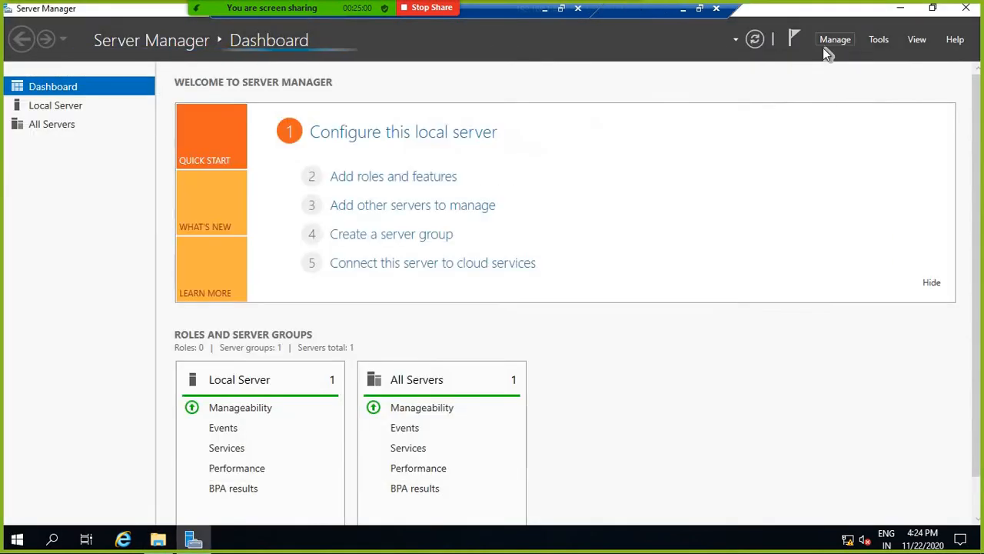
left_click(831, 39)
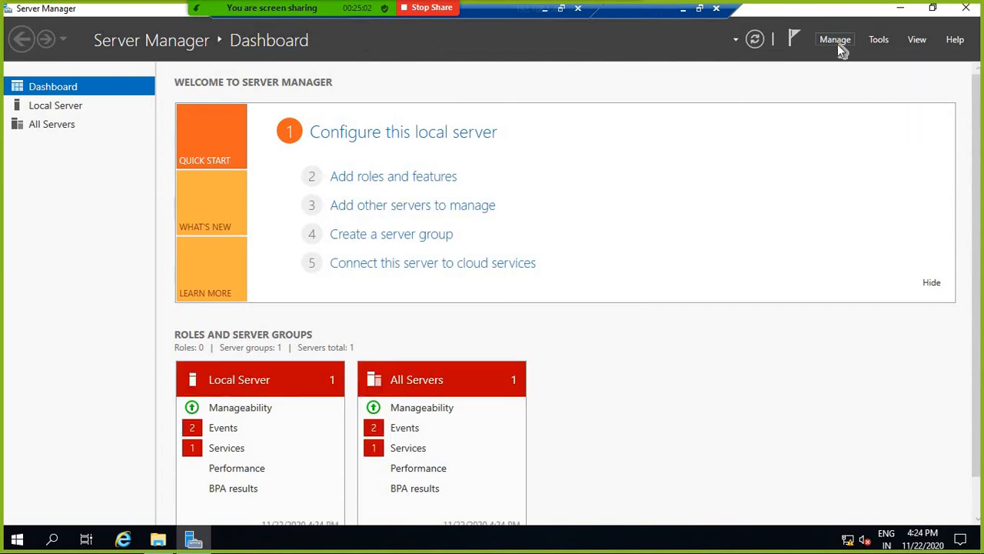
left_click(835, 41)
left_click(857, 61)
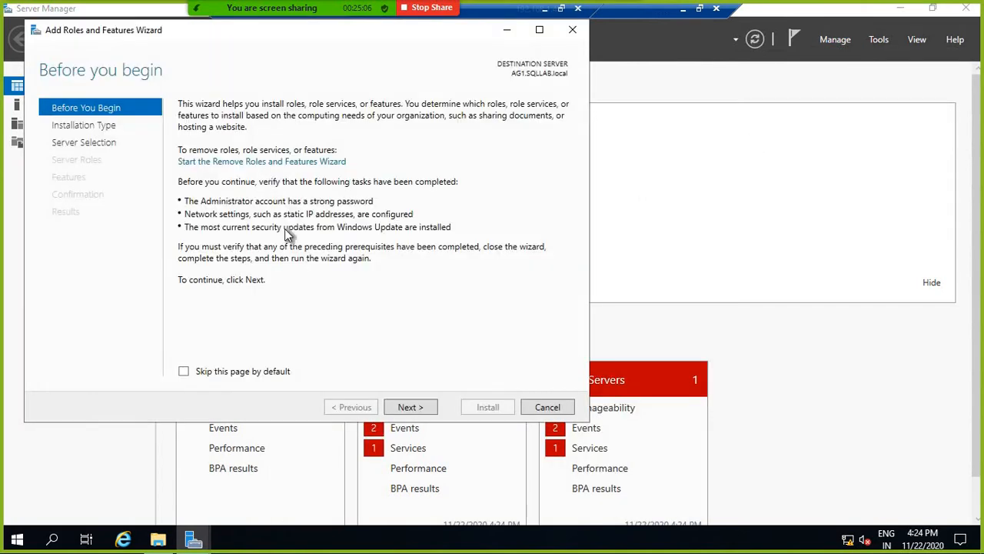
left_click(413, 408)
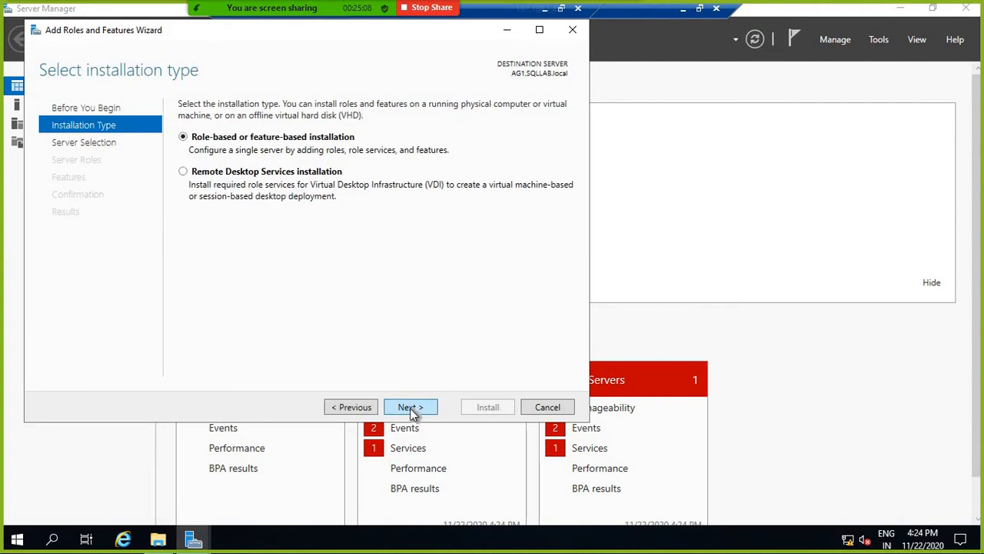
left_click(412, 408)
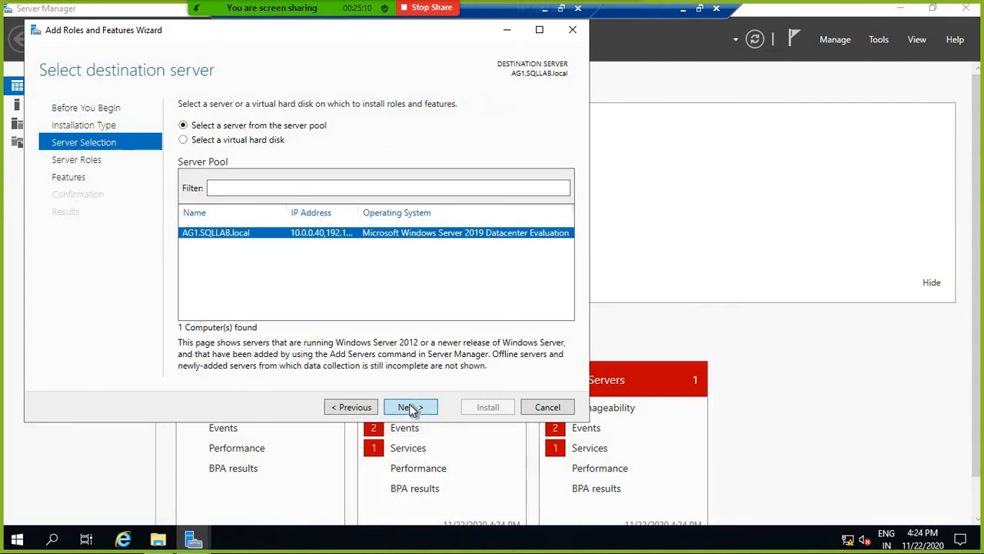
key("Return")
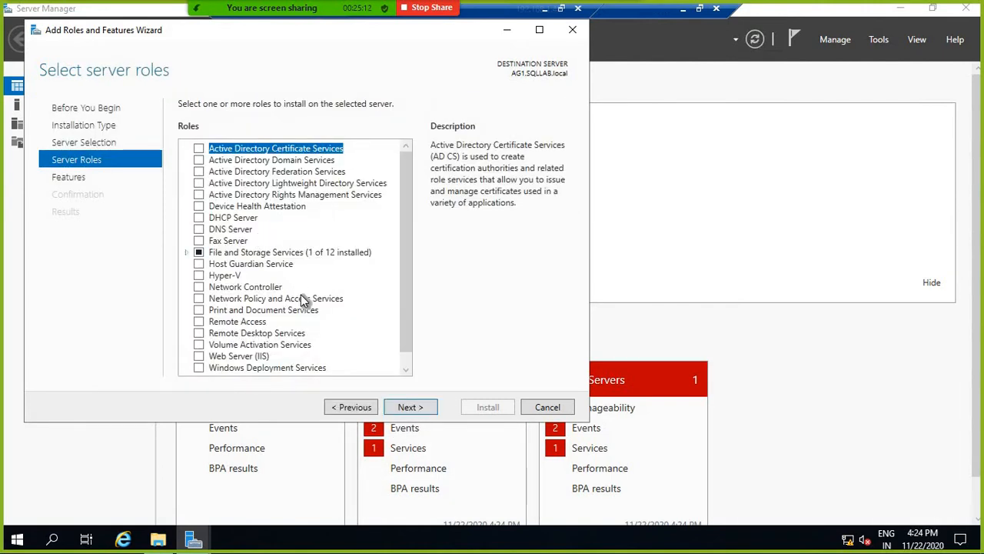
scroll(385, 245, "down", 1)
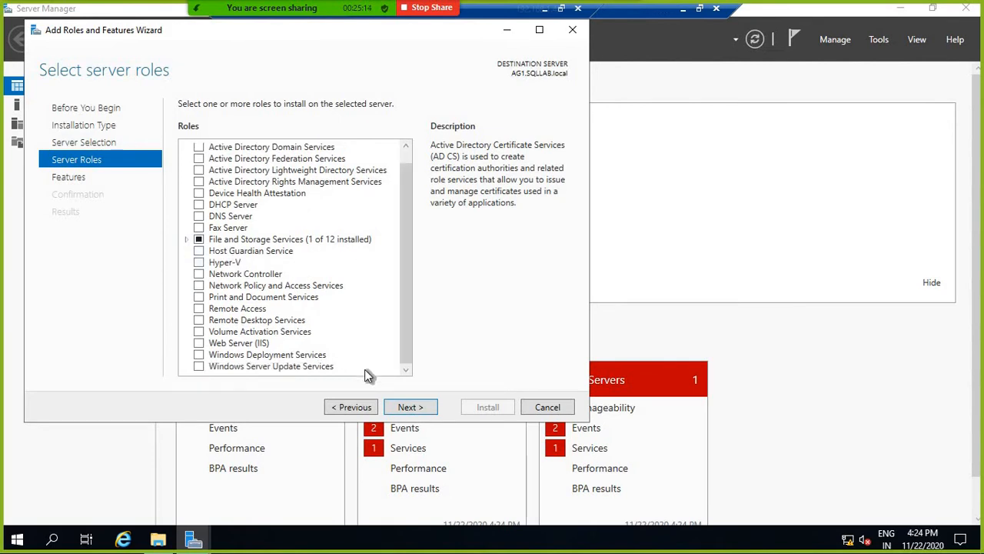
left_click(407, 407)
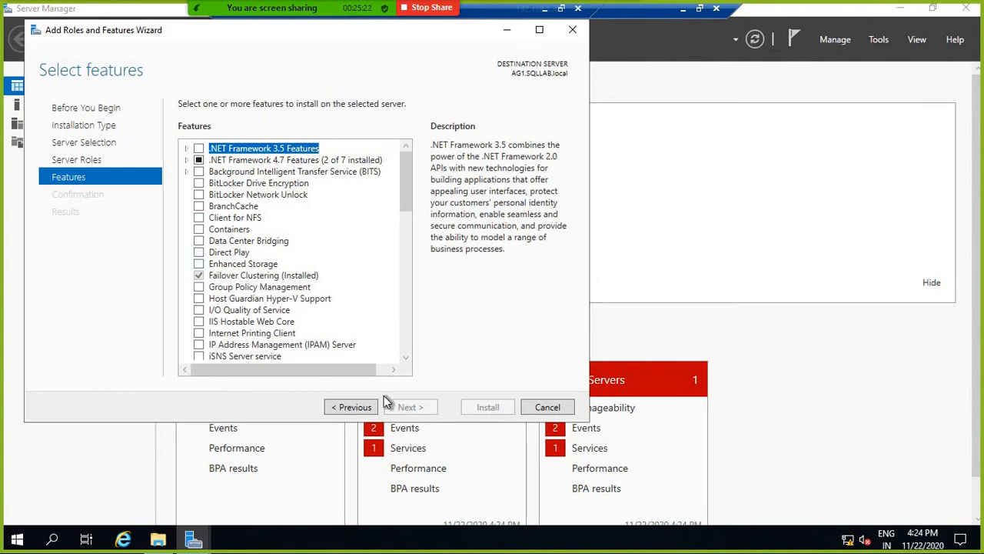
left_click(549, 407)
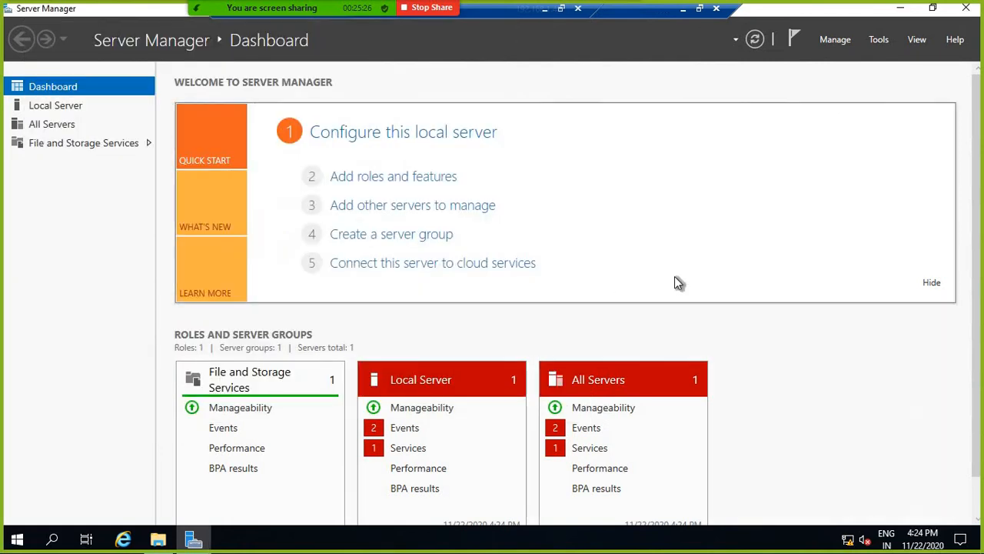
Step: Run Evaluation_ENU's SETUP as administrator, start a new stand-alone installation, and switch to VirtualBox Manager
left_click(900, 8)
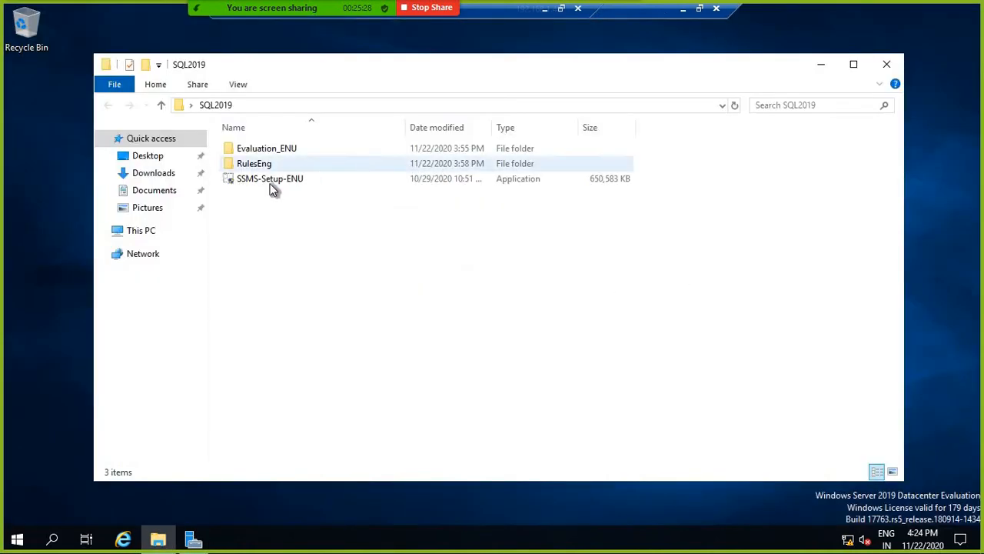
double_click(275, 151)
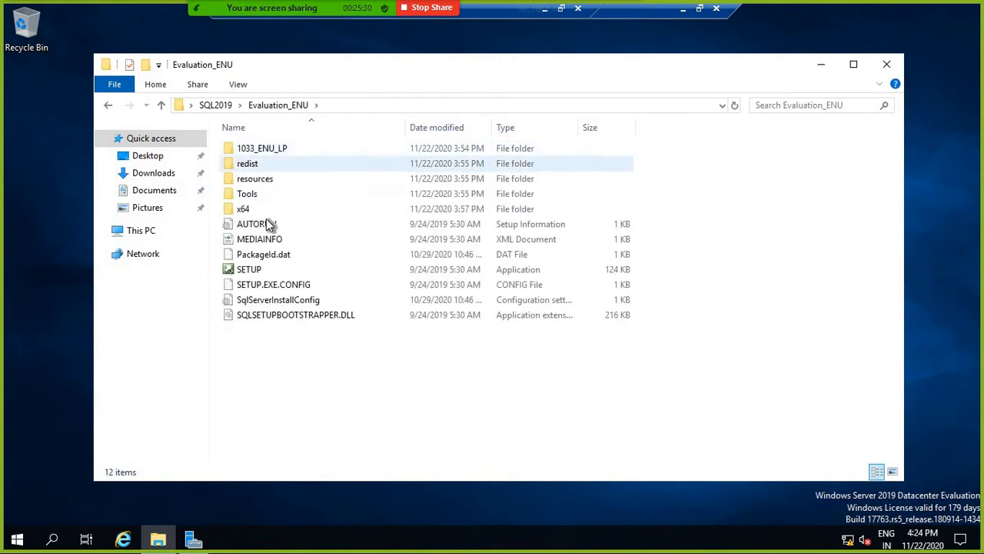
right_click(245, 268)
left_click(286, 296)
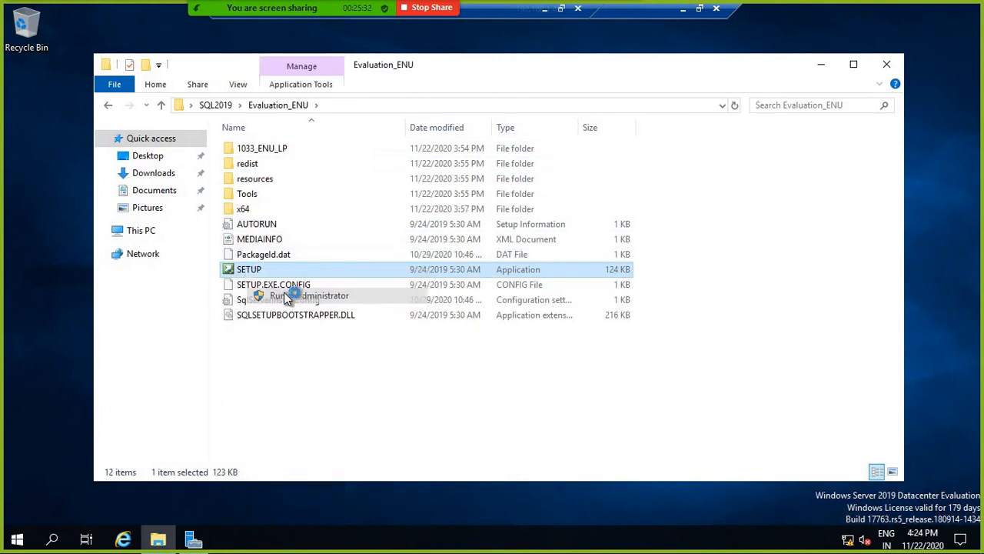
left_click(420, 366)
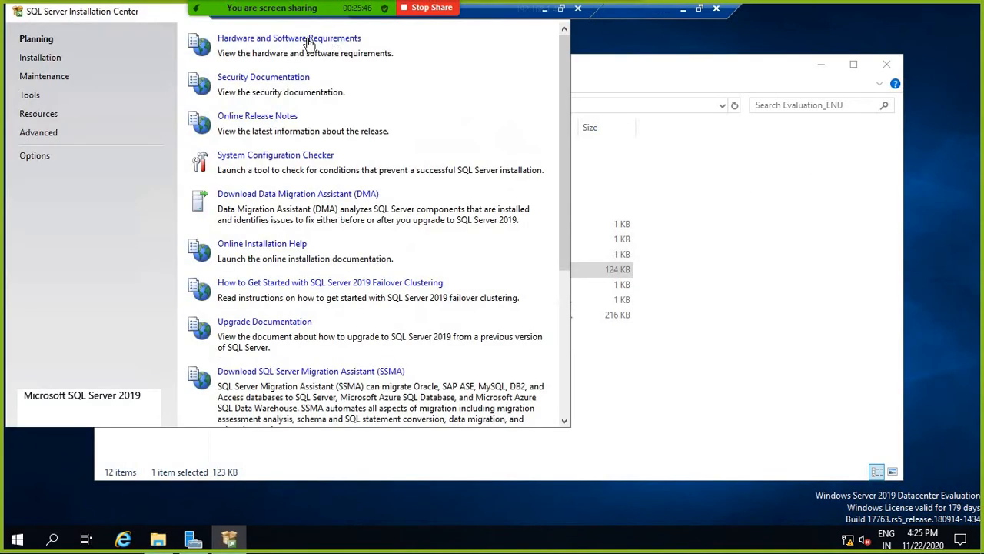
left_click(53, 61)
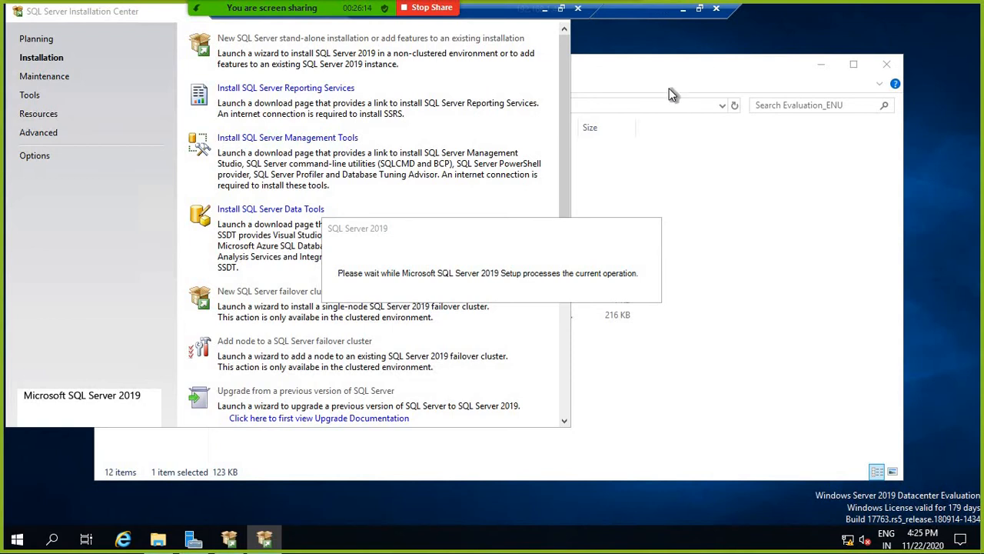
left_click(683, 10)
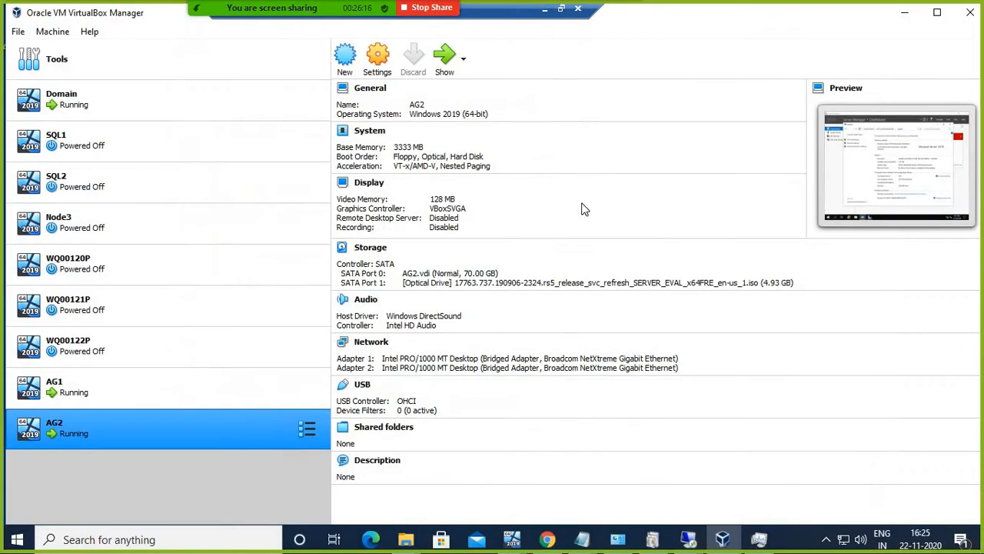
Step: Check the AG1 VM still getting ready, then return to the 192.168.1.40 remote session
mouse_move(514, 541)
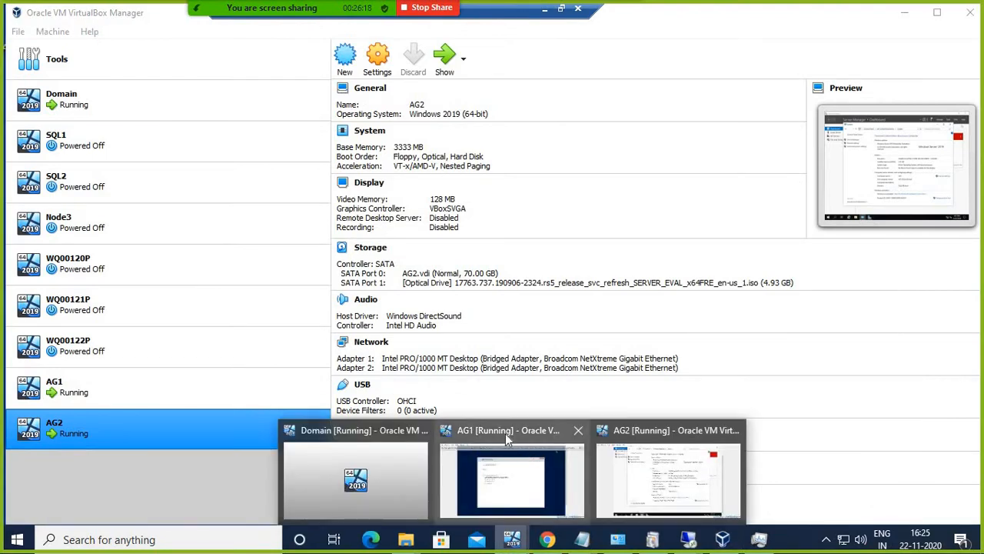
left_click(505, 433)
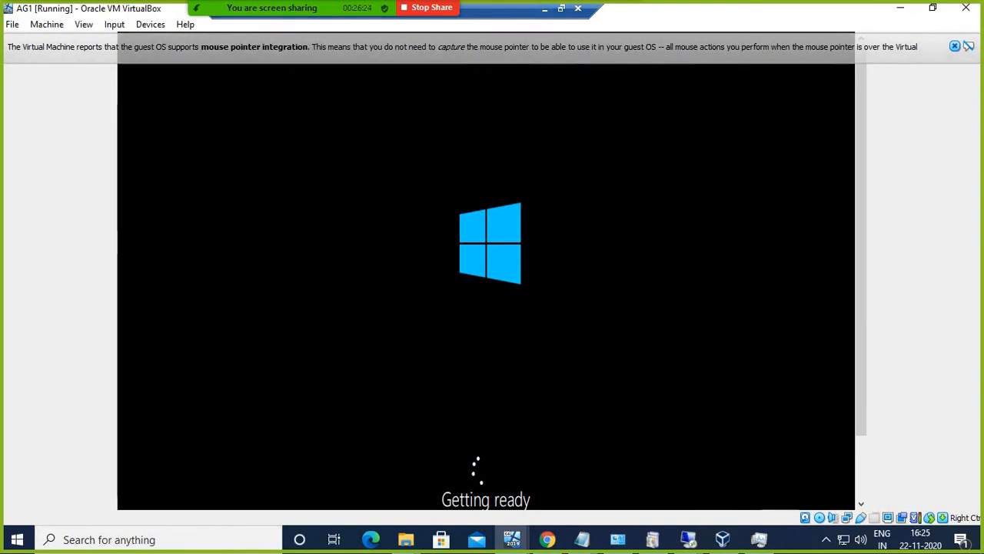
left_click(545, 9)
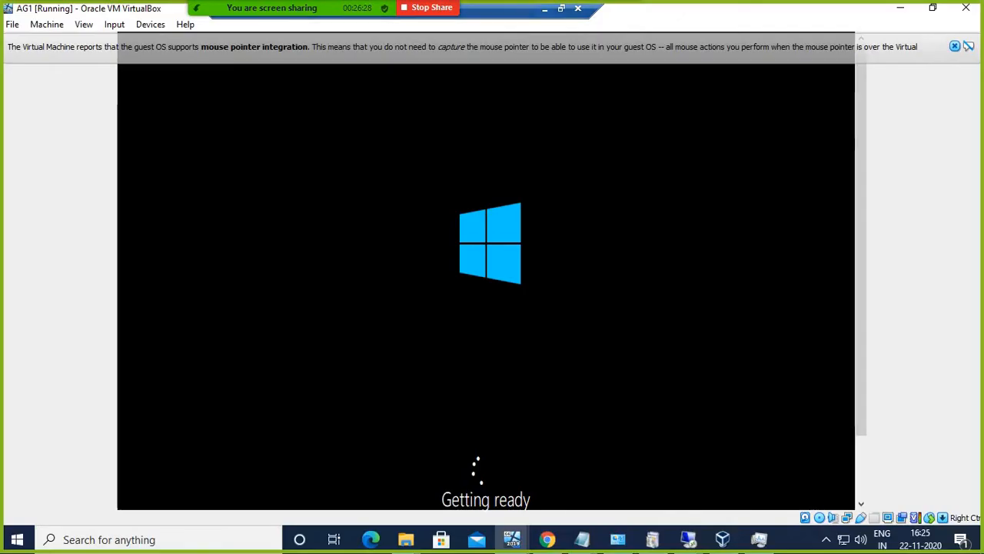
left_click(461, 538)
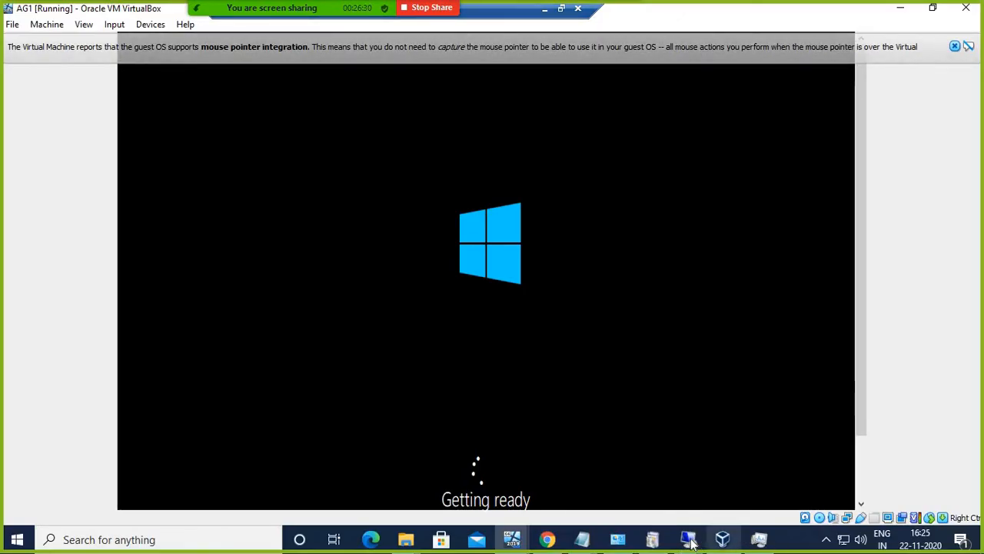
mouse_move(688, 539)
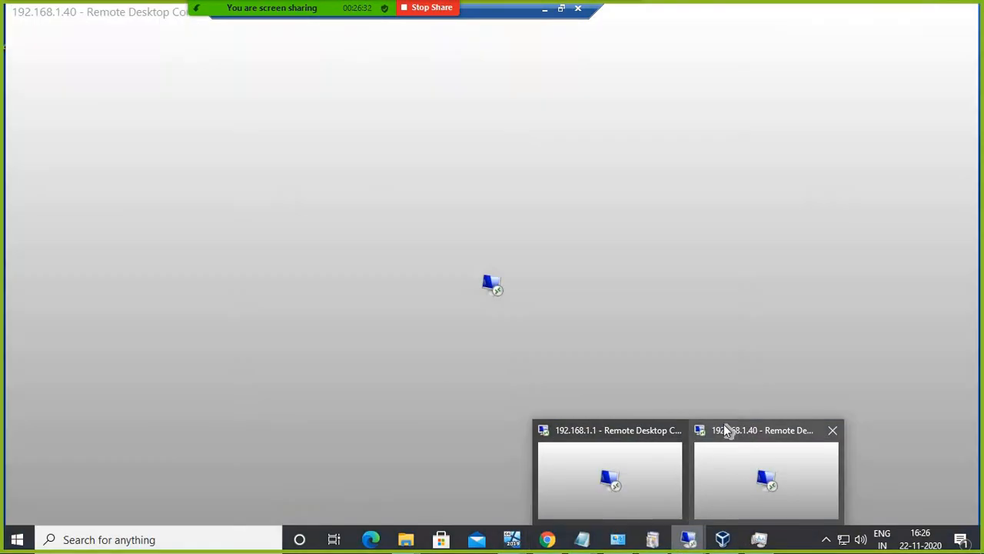
left_click(738, 435)
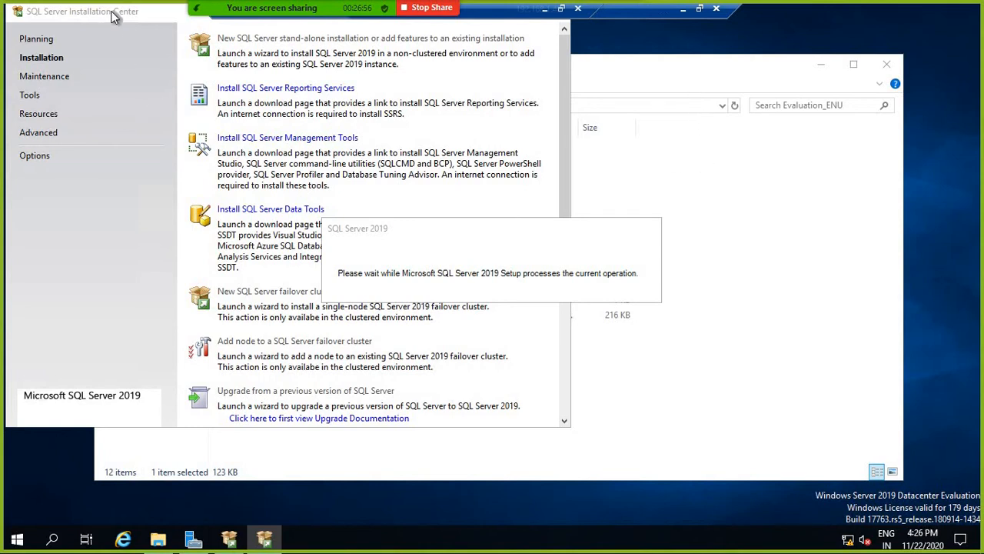
Step: Move aside the Installation Center and Evaluation_ENU windows, then minimize the remote session
left_click_drag(111, 10, 116, 39)
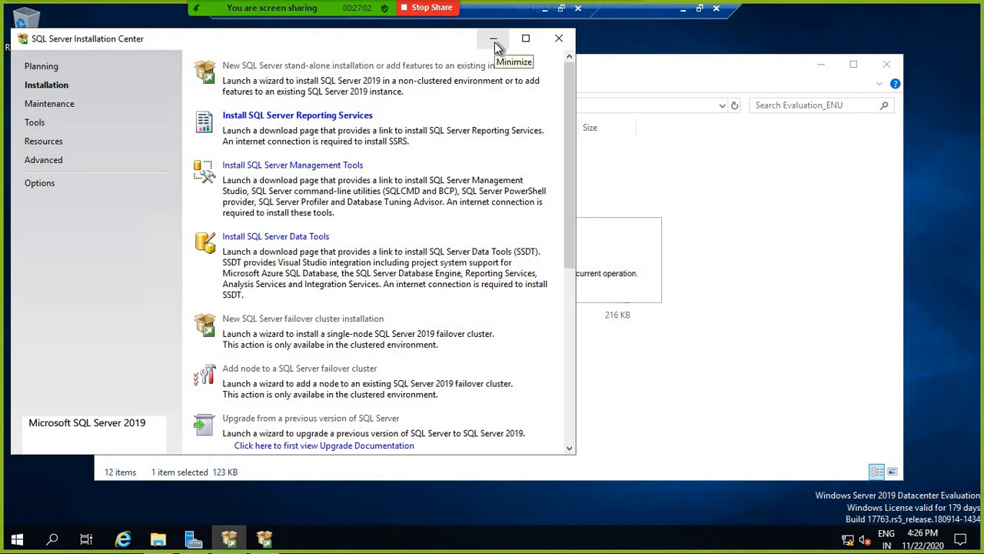
left_click(495, 41)
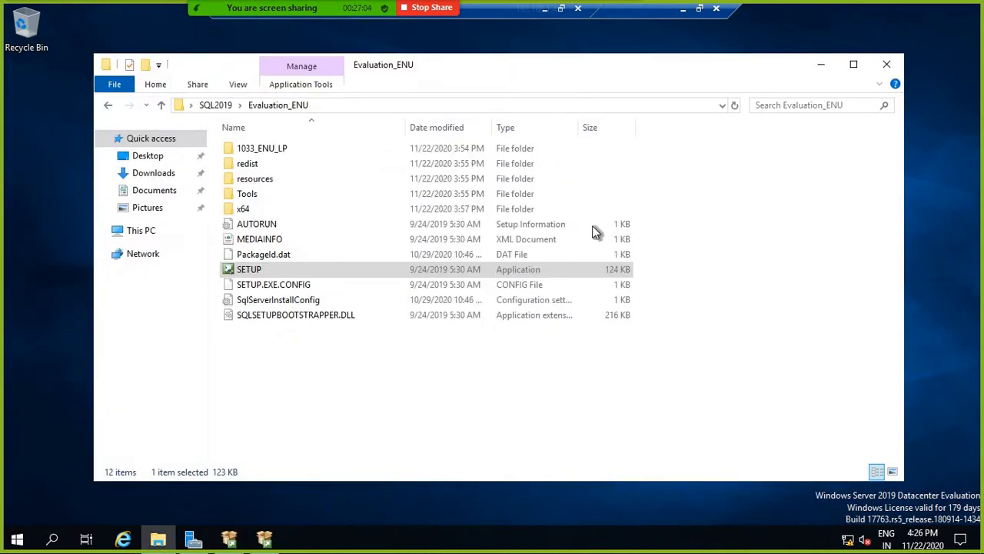
left_click(821, 66)
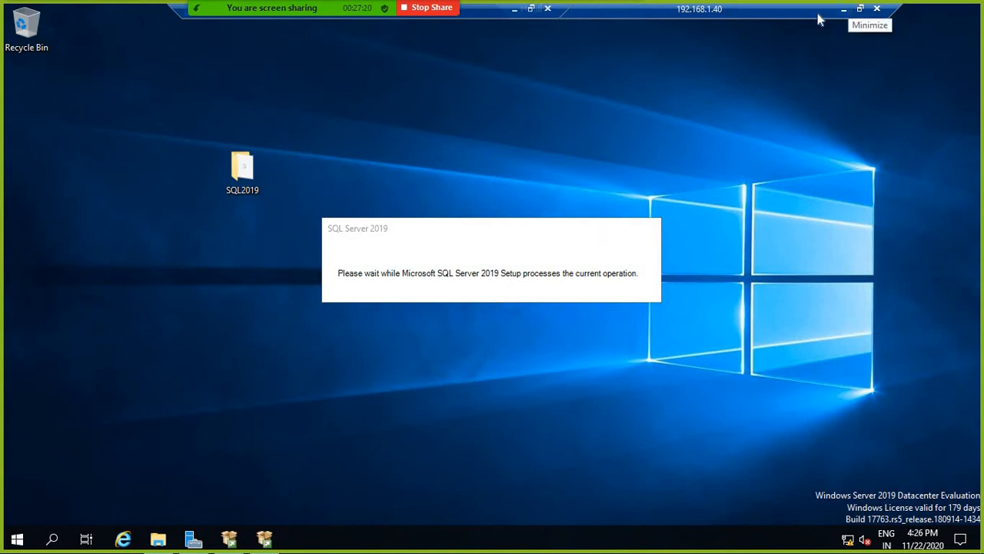
left_click(847, 9)
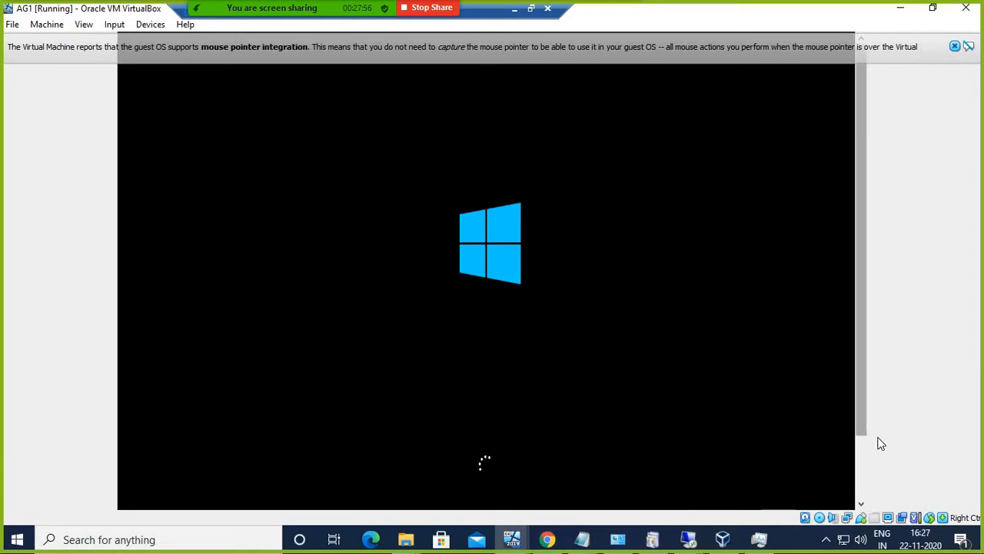
Step: Back in the remote session, keep the Evaluation edition and accept the SQL Server license terms
left_click(692, 540)
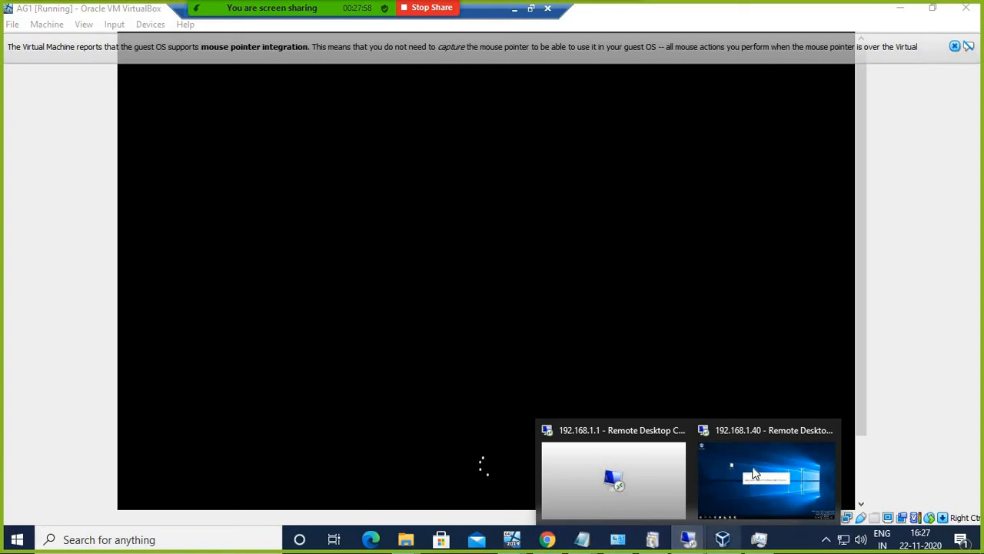
left_click(758, 428)
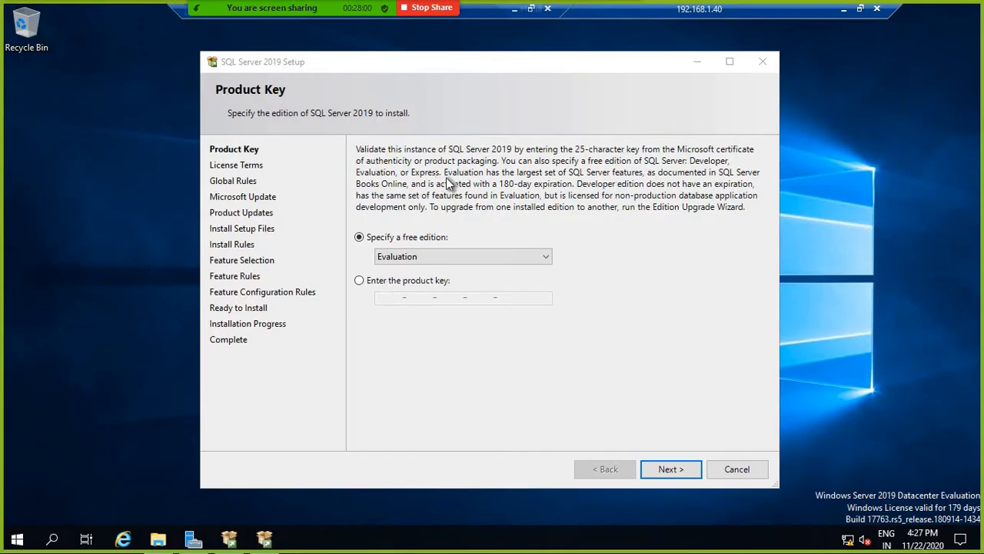
left_click_drag(333, 66, 327, 58)
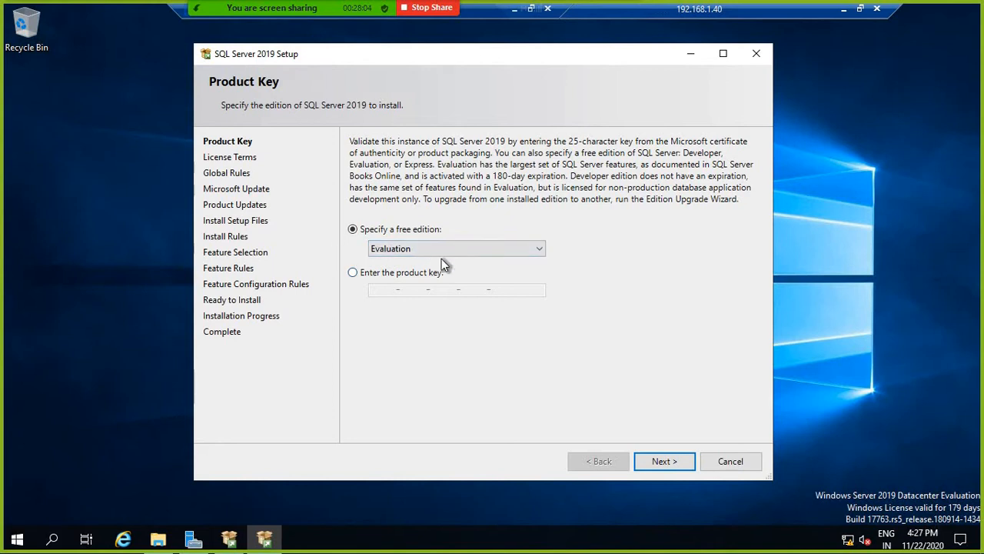
left_click(659, 461)
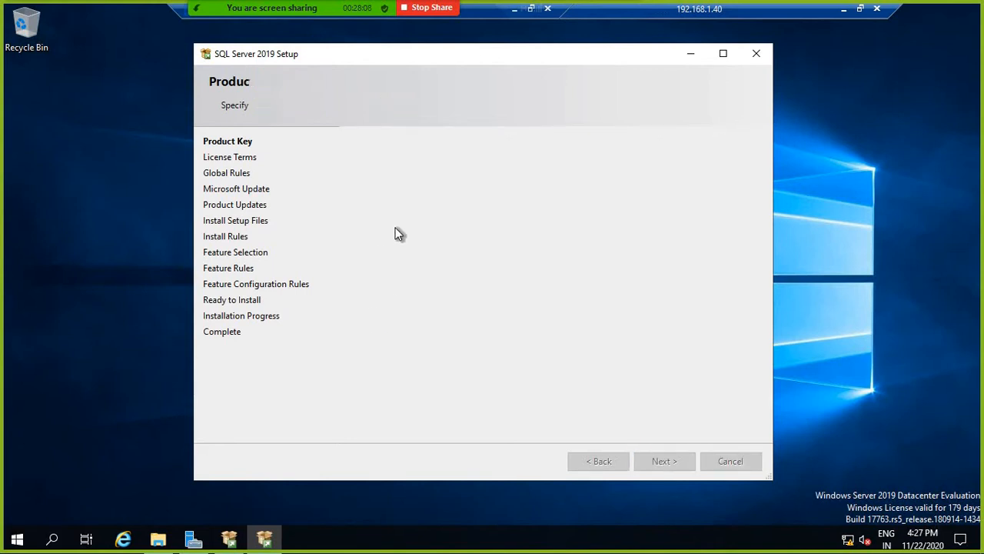
left_click(368, 365)
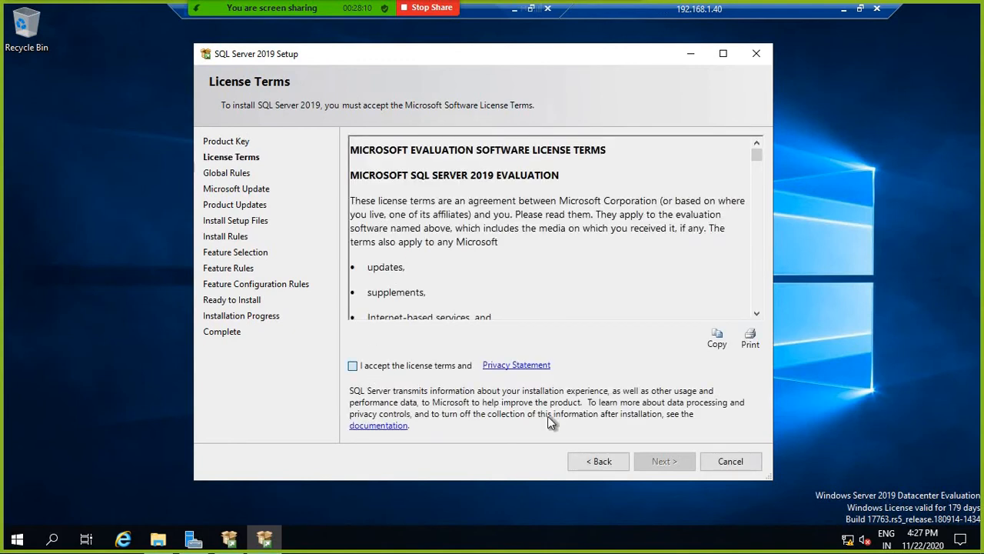
left_click(664, 459)
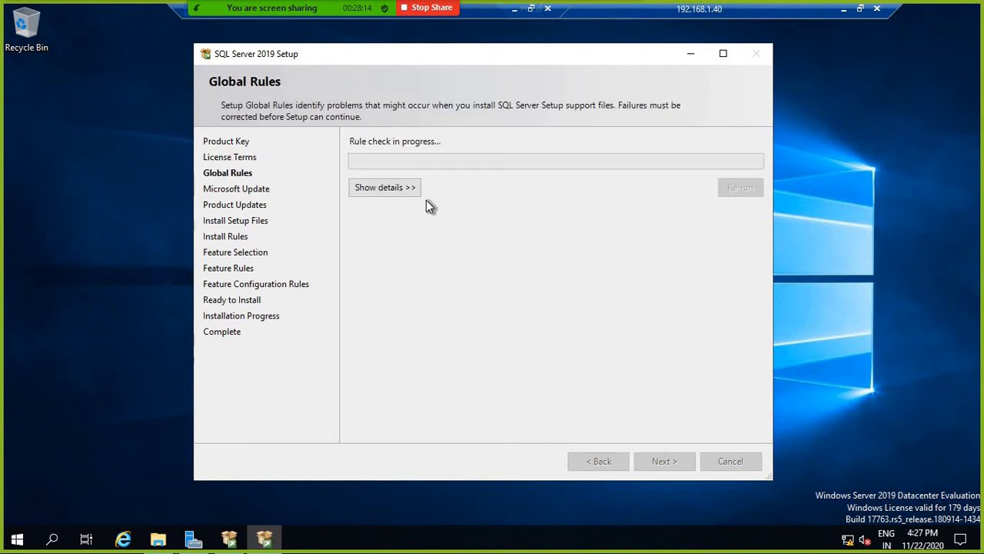
Step: Pass the global rules and Microsoft Update pages to start installing setup files, then leave the session
left_click(400, 192)
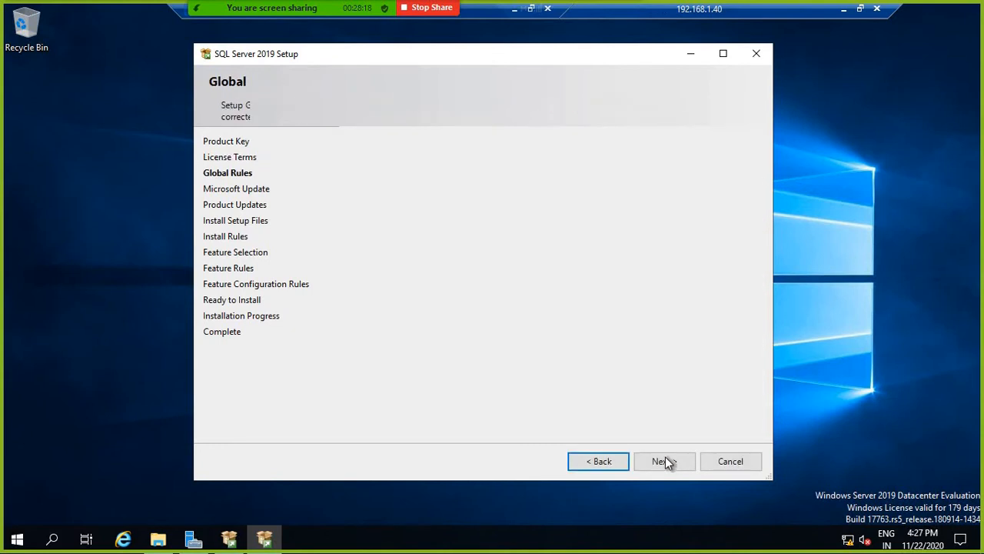
left_click(672, 464)
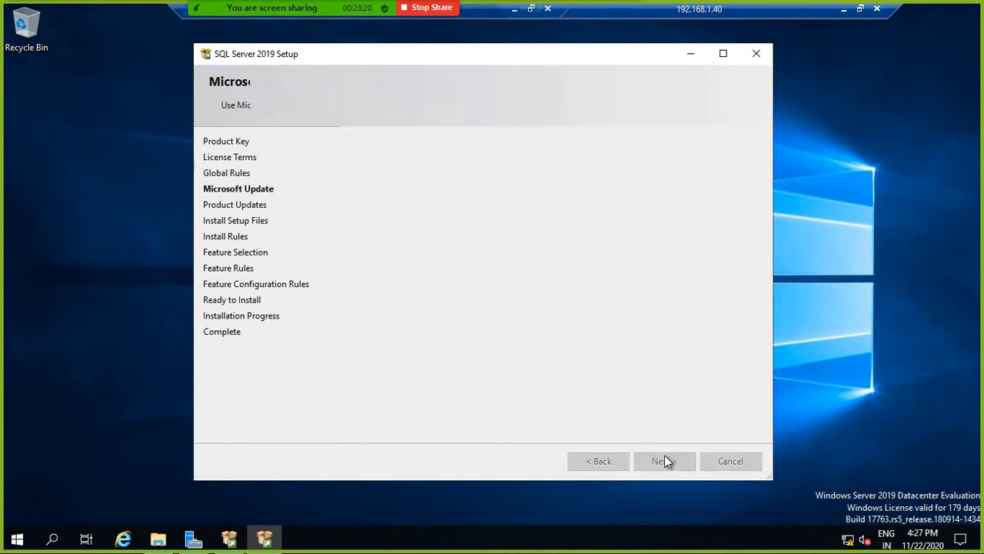
left_click(663, 461)
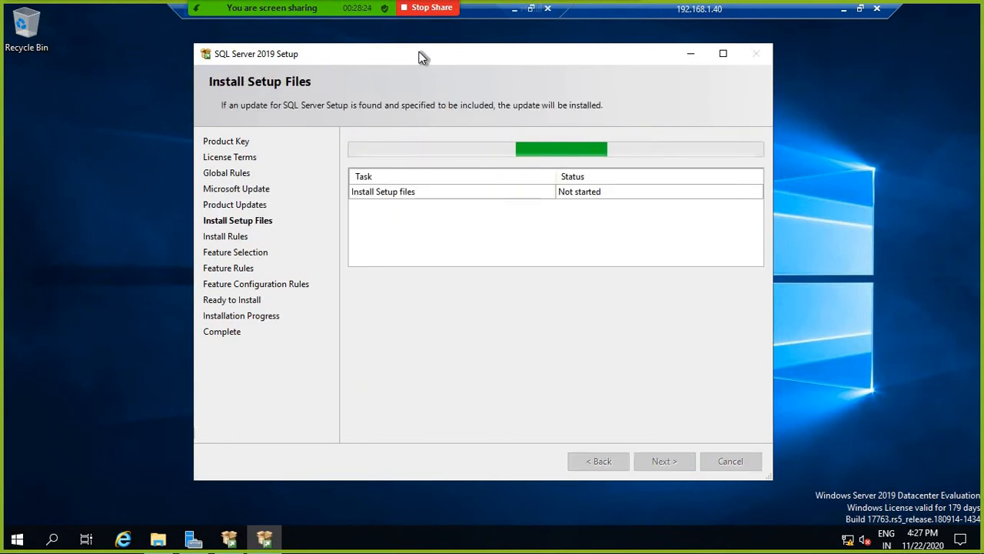
left_click_drag(424, 56, 418, 53)
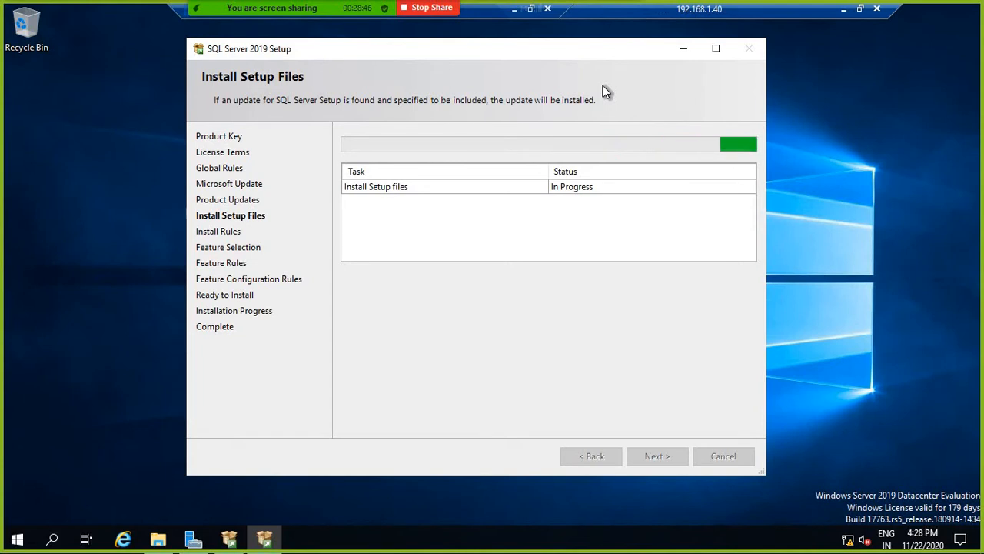
left_click(843, 14)
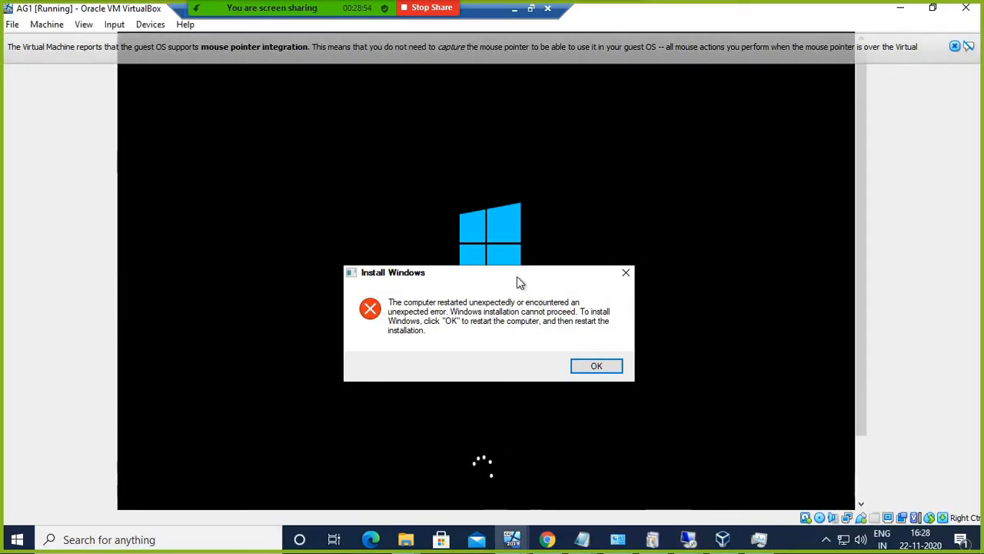
Step: Dismiss the Install Windows error on AG1 and power the machine off without saving state
left_click_drag(512, 275, 521, 128)
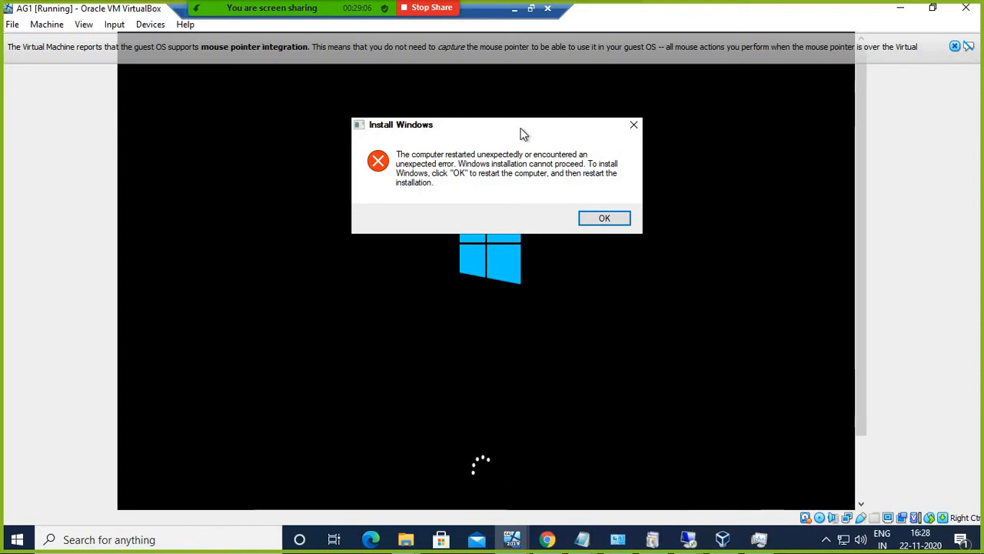
left_click(611, 221)
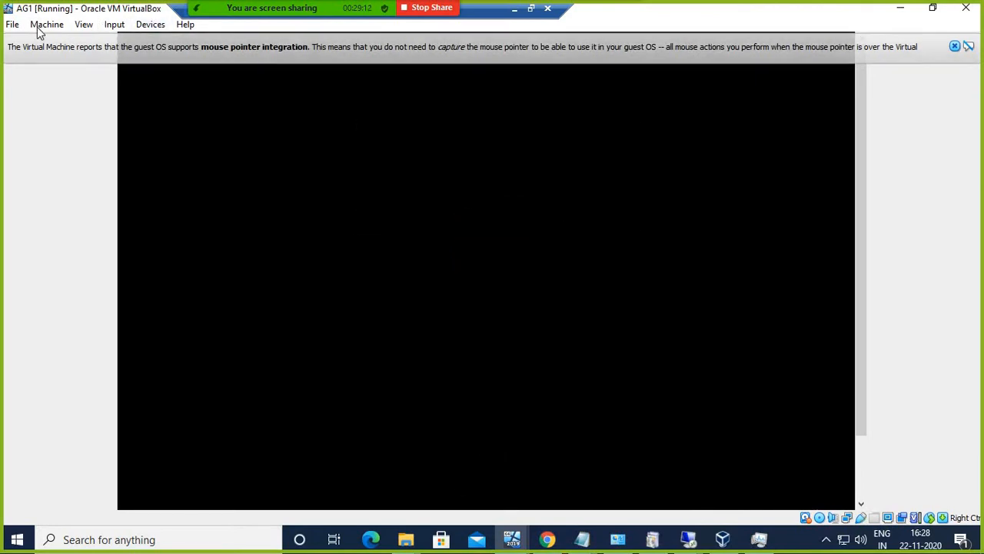
left_click(12, 24)
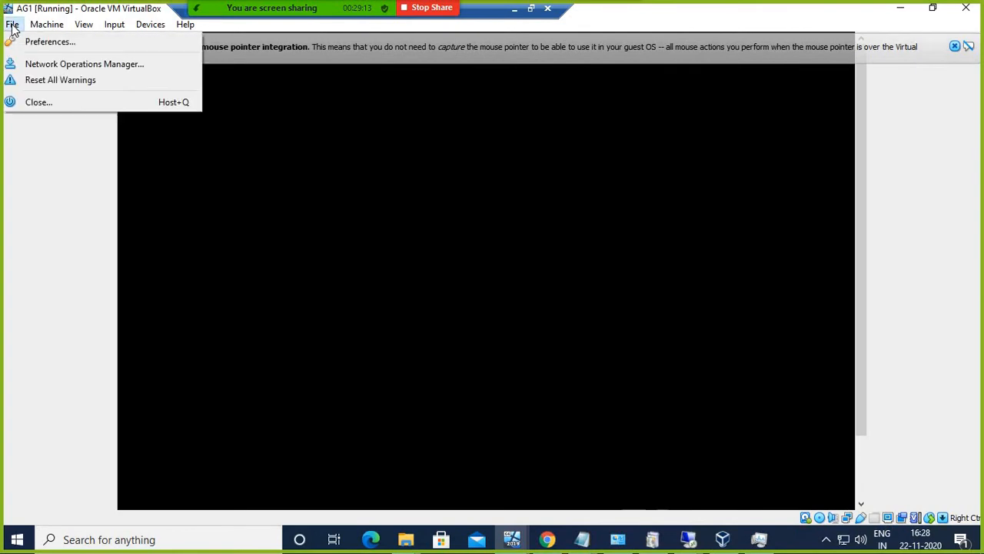
left_click(47, 103)
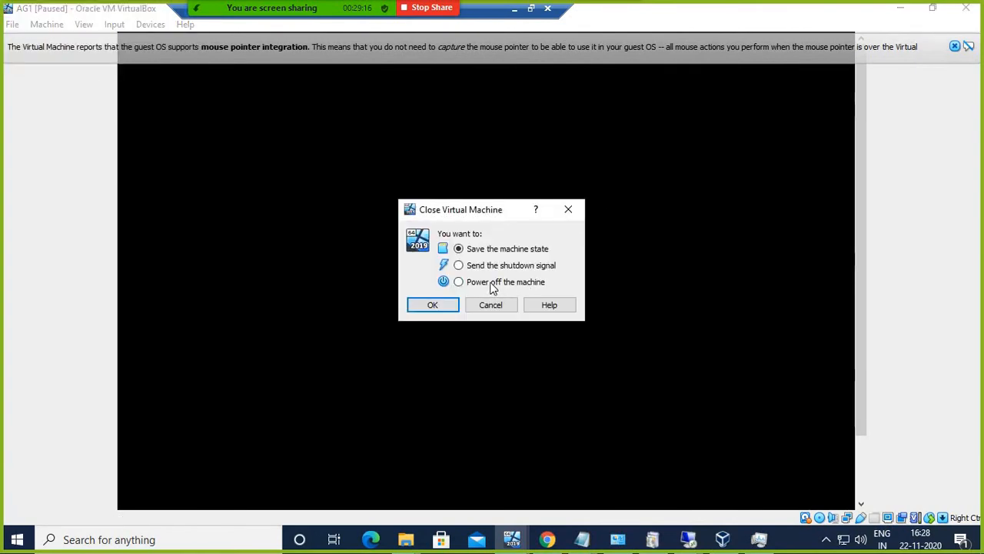
left_click(458, 282)
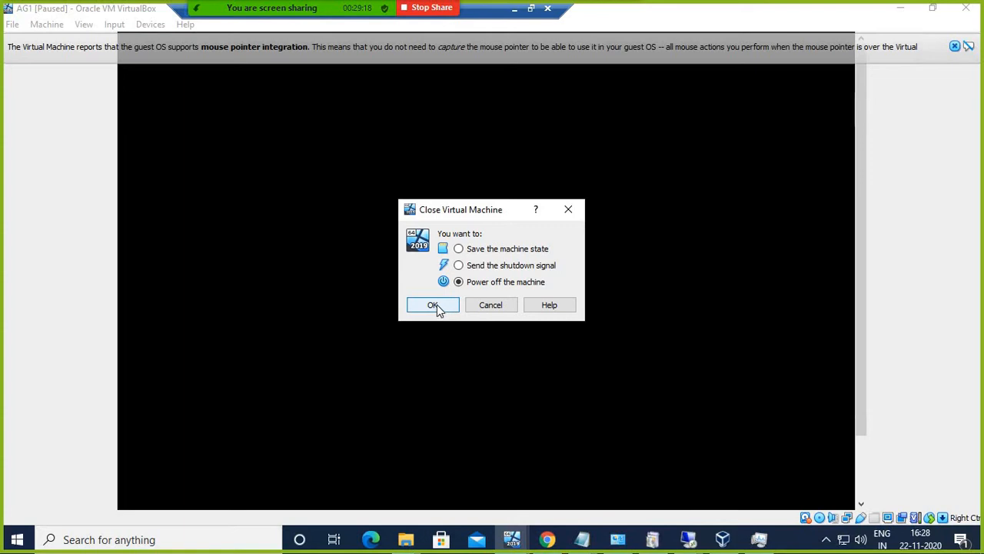
left_click(454, 308)
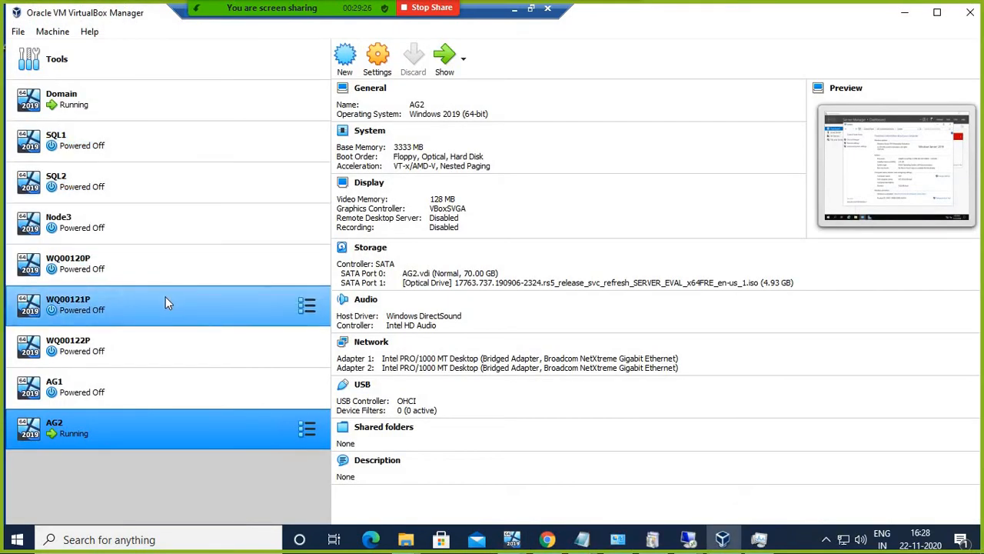
Step: Start WQ00122P with Normal Start and minimize its booting window
left_click(120, 350)
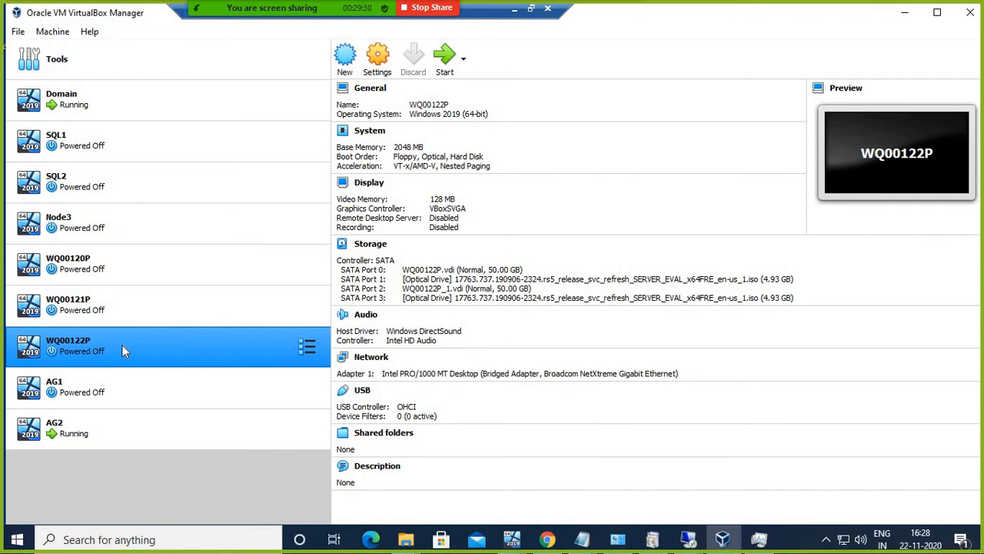
right_click(122, 344)
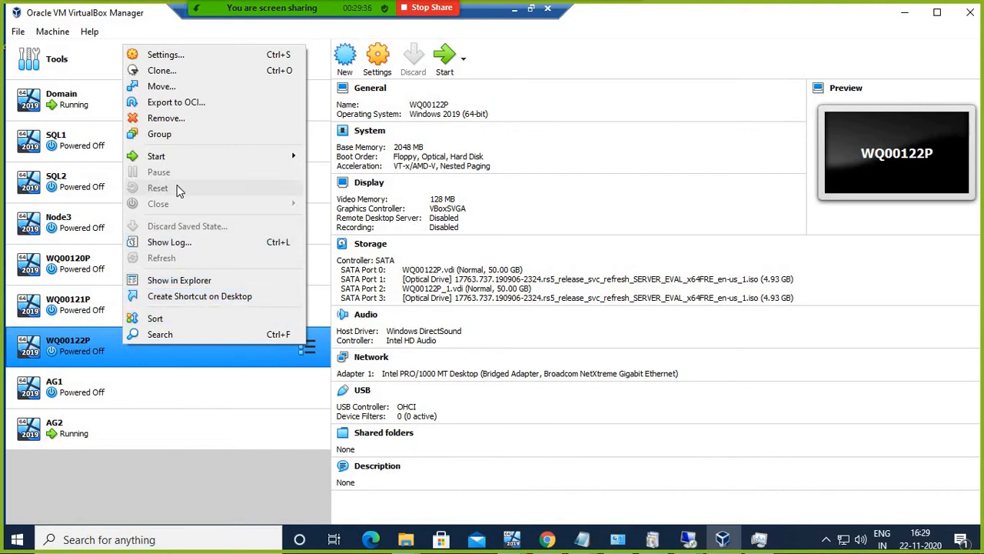
mouse_move(172, 156)
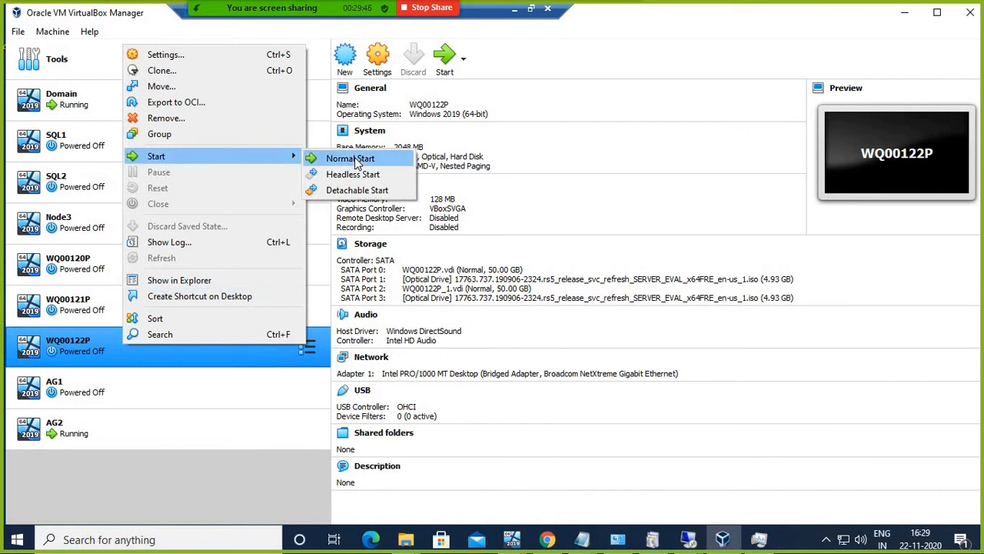
left_click(356, 160)
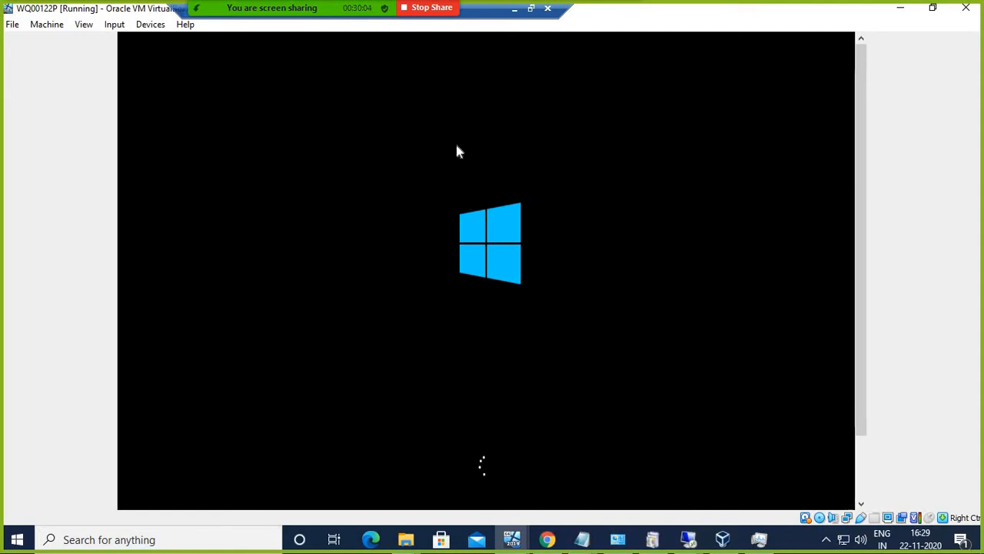
left_click(900, 8)
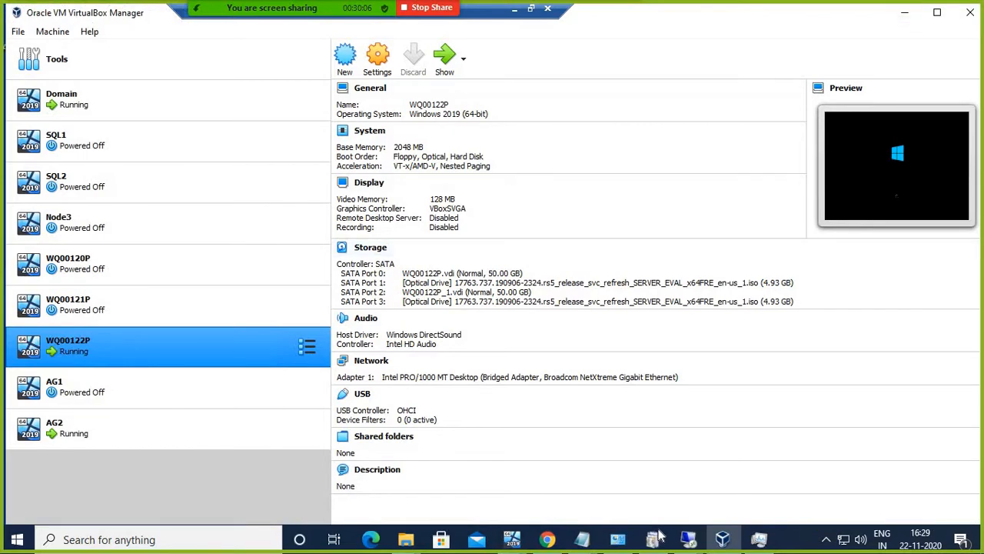
Step: Tick Database Engine Services, full-text extraction, Client Tools Connectivity, Integration Services and Backwards Compatibility
mouse_move(687, 539)
left_click(765, 477)
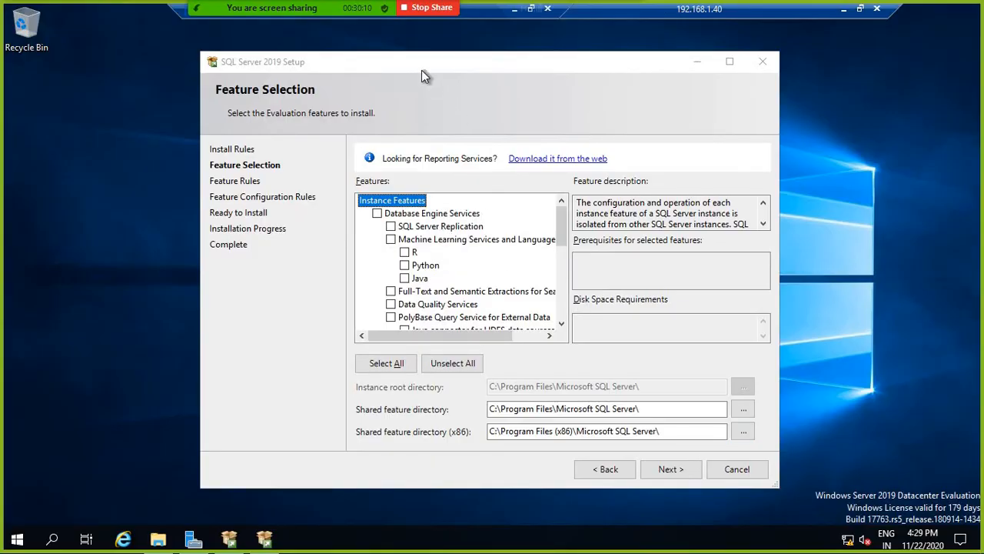
left_click(376, 213)
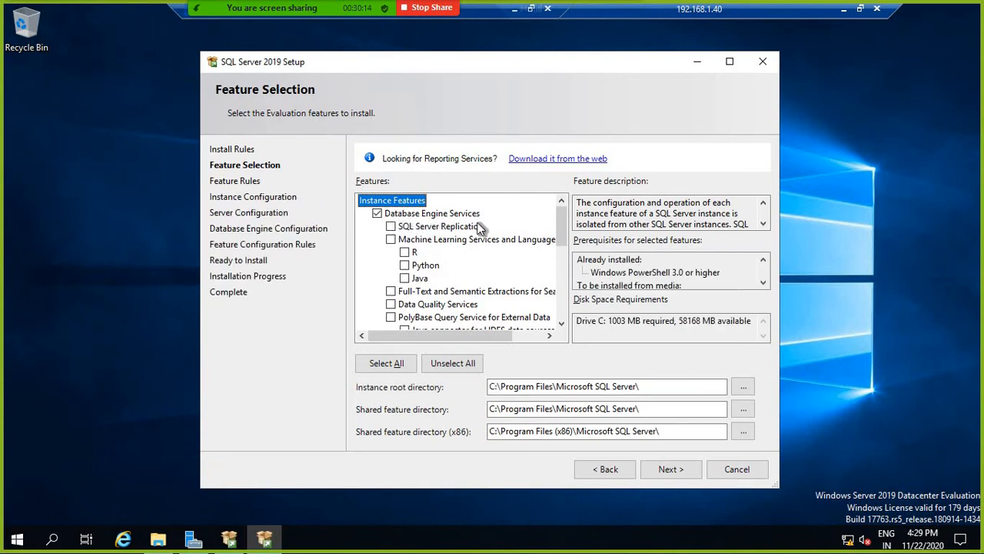
scroll(461, 250, "down", 1)
left_click(456, 253)
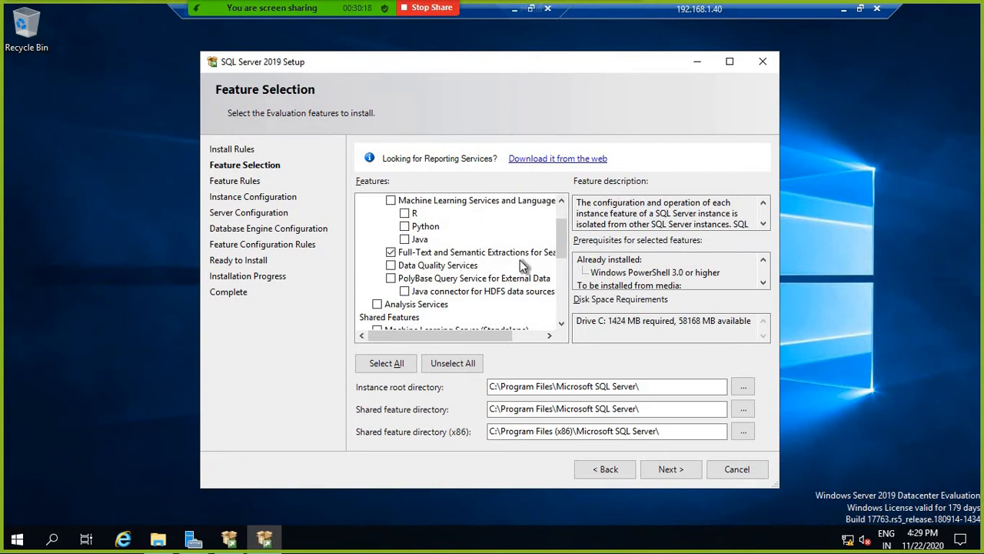
scroll(444, 280, "down", 4)
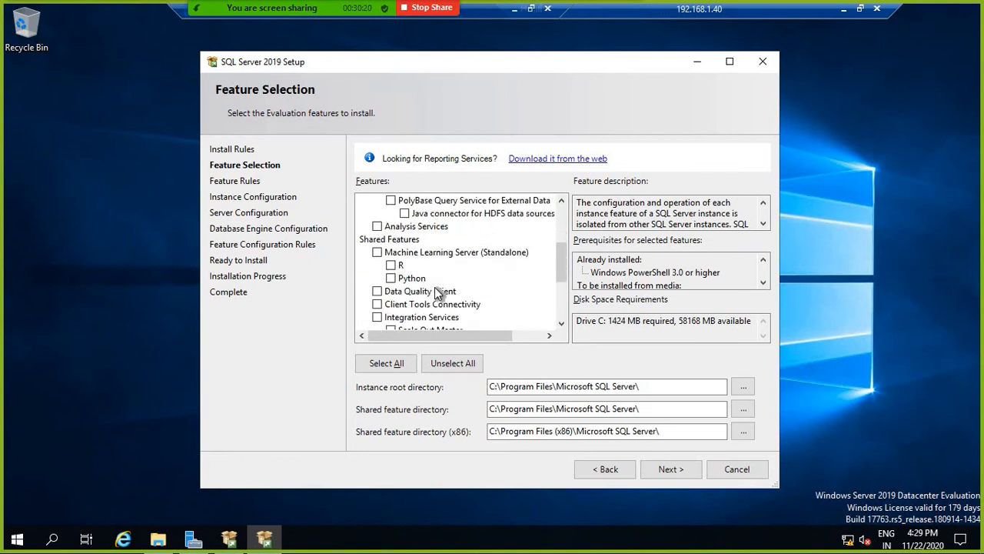
left_click(378, 227)
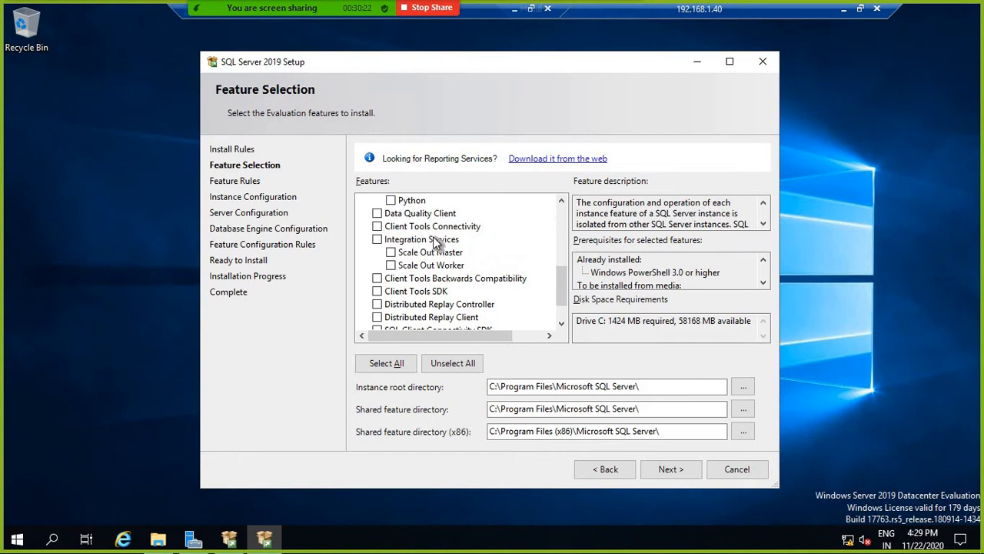
left_click(378, 239)
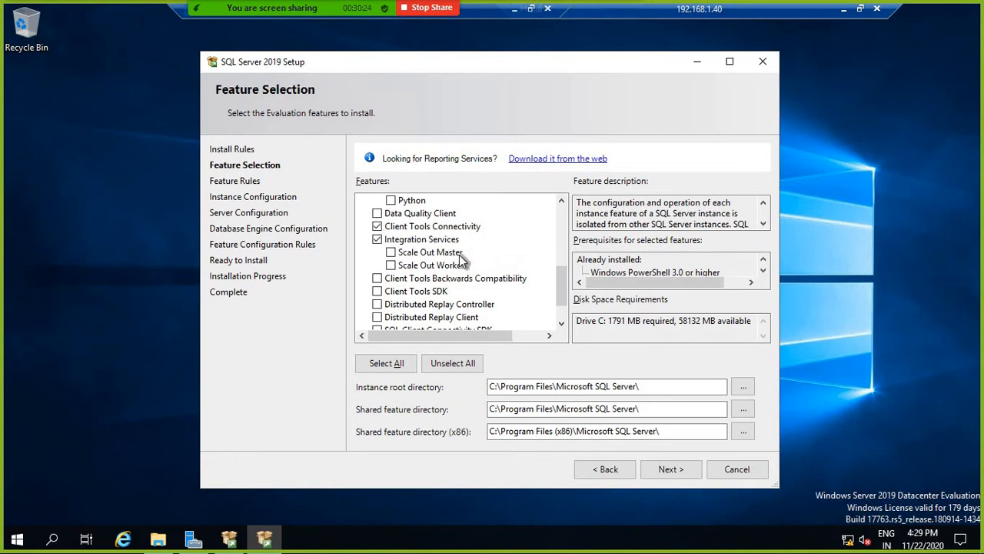
left_click(377, 278)
Step: Keep the default C:\Program Files\Microsoft SQL Server directories and continue past feature selection
scroll(516, 281, "down", 1)
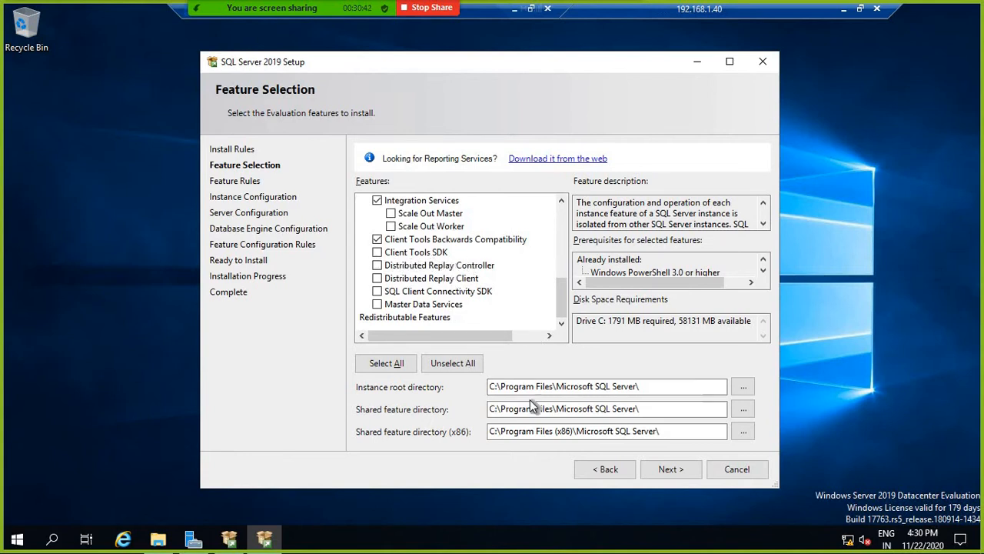
left_click(493, 386)
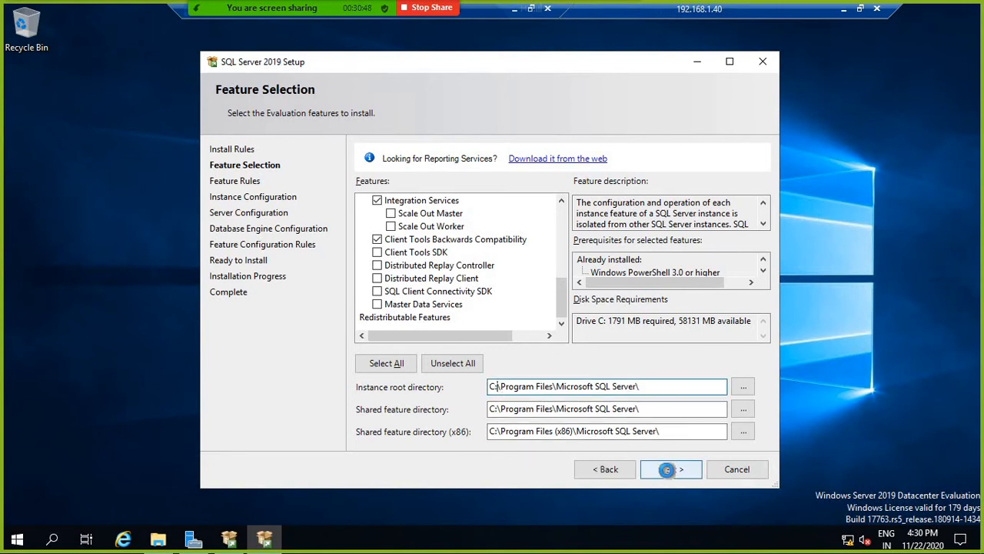
left_click(666, 471)
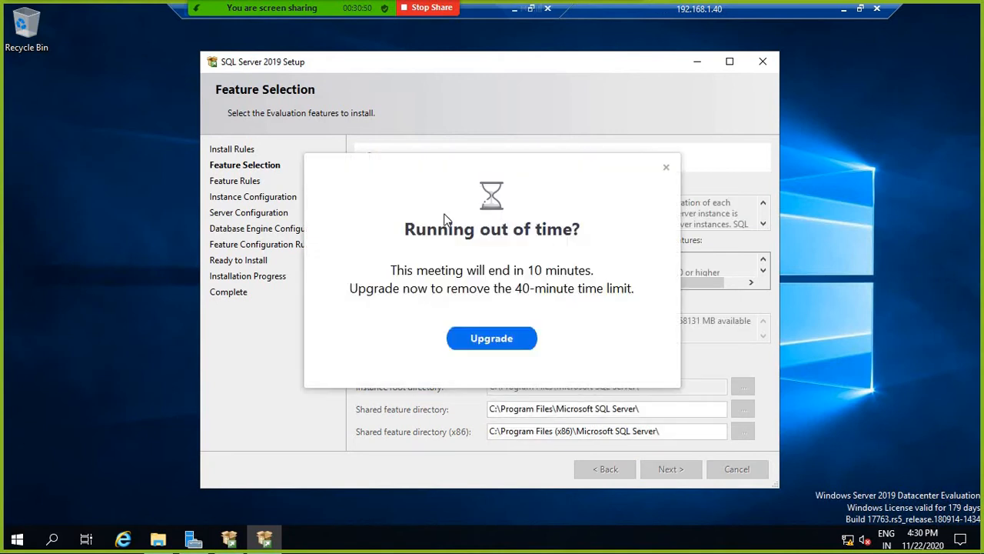
left_click(667, 168)
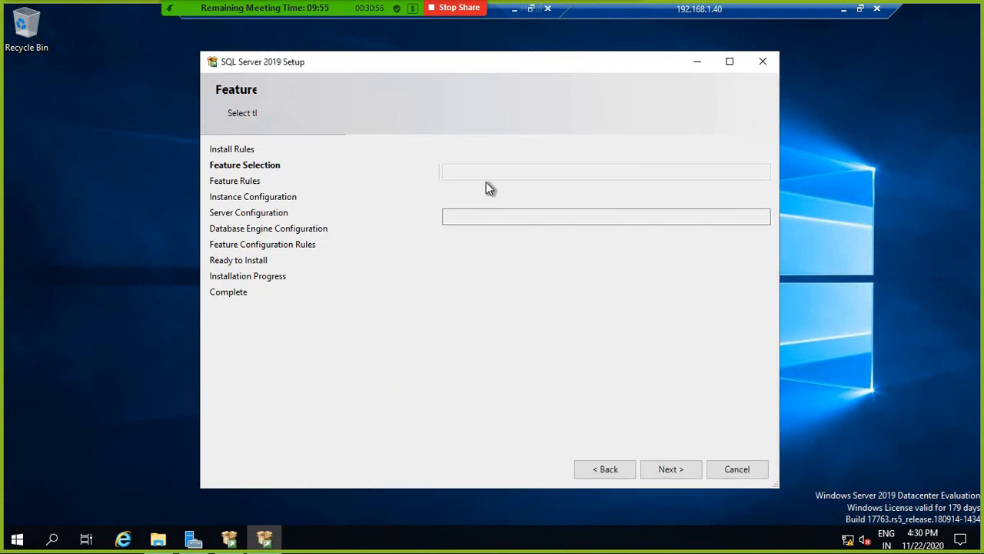
Step: Create a named instance N1 with instance ID N1
left_click(400, 172)
left_click(468, 173)
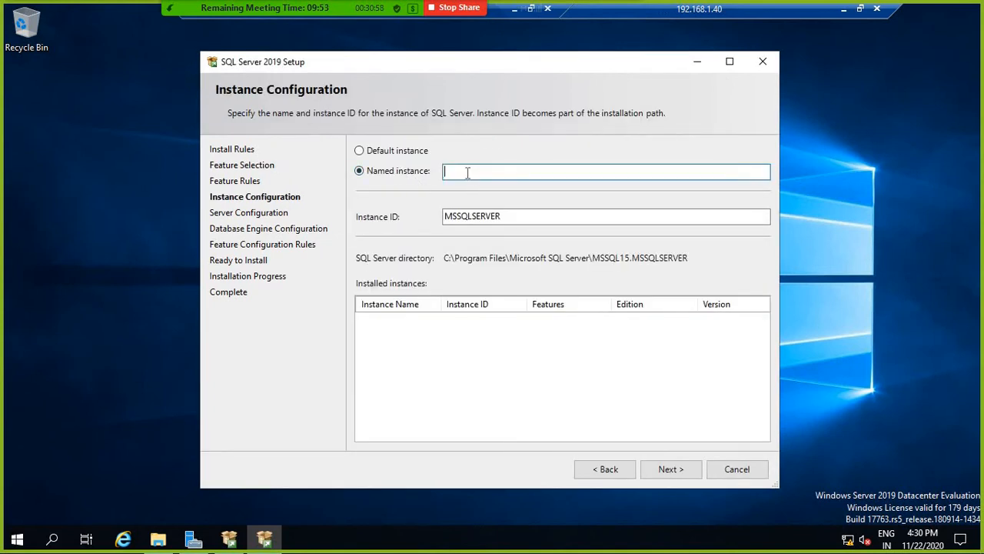
type("SQ")
key("BackSpace")
key("BackSpace")
type("N")
key("BackSpace")
type("N1")
left_click(527, 216)
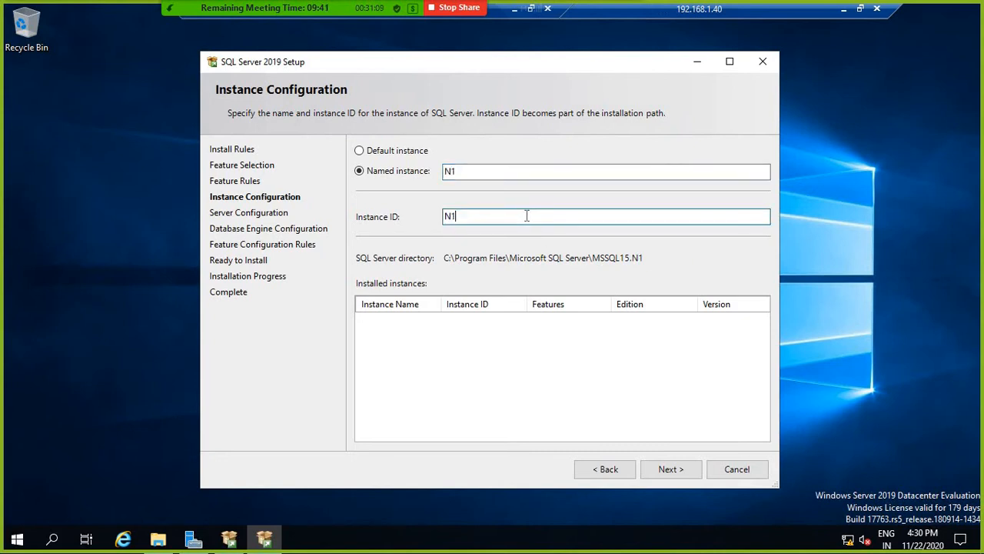
left_click(673, 466)
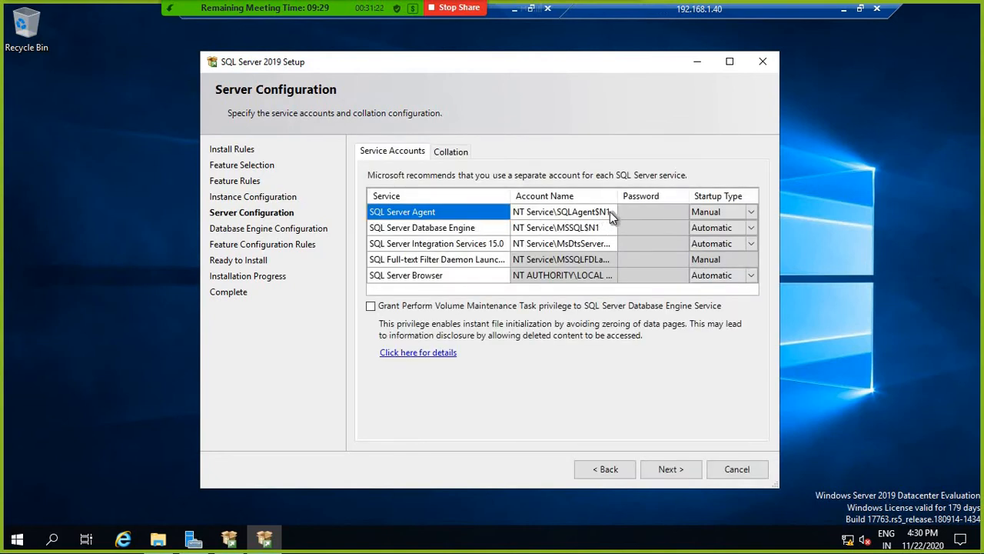
Step: Set the SQL Server Agent account to SQLLAB\SVCSQL and grant the volume maintenance privilege
left_click(609, 212)
left_click(612, 213)
left_click(582, 226)
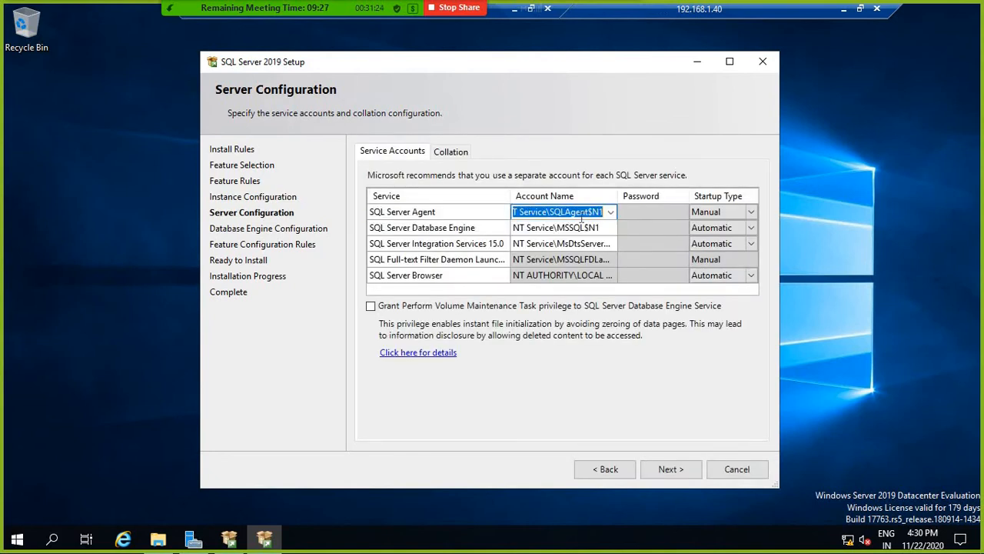
left_click(371, 305)
left_click(577, 213)
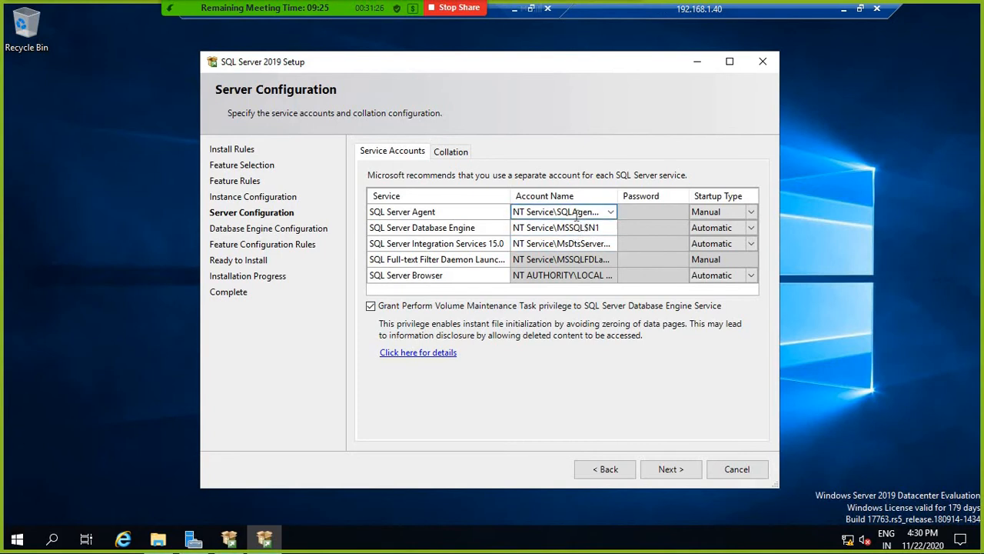
key("BackSpace")
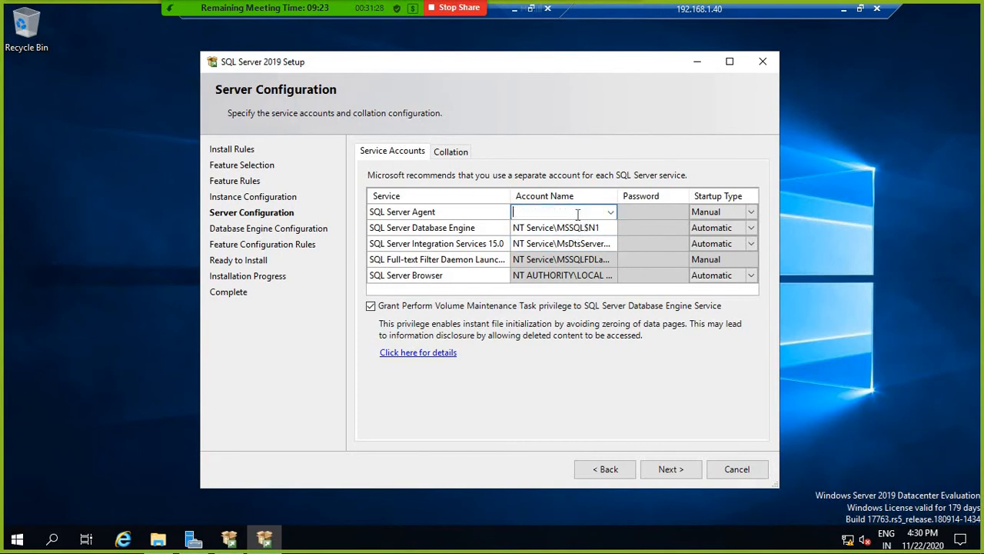
type("SQLLAB\\SVCSQL")
key("shift+Left")
key("shift+Left")
key("shift+Left")
key("shift+Left")
key("shift+Left")
key("shift+Left")
key("shift+Left")
key("shift+Left")
key("shift+Left")
key("shift+Left")
key("shift+Left")
key("shift+Left")
key("shift+Left")
key("ctrl+c")
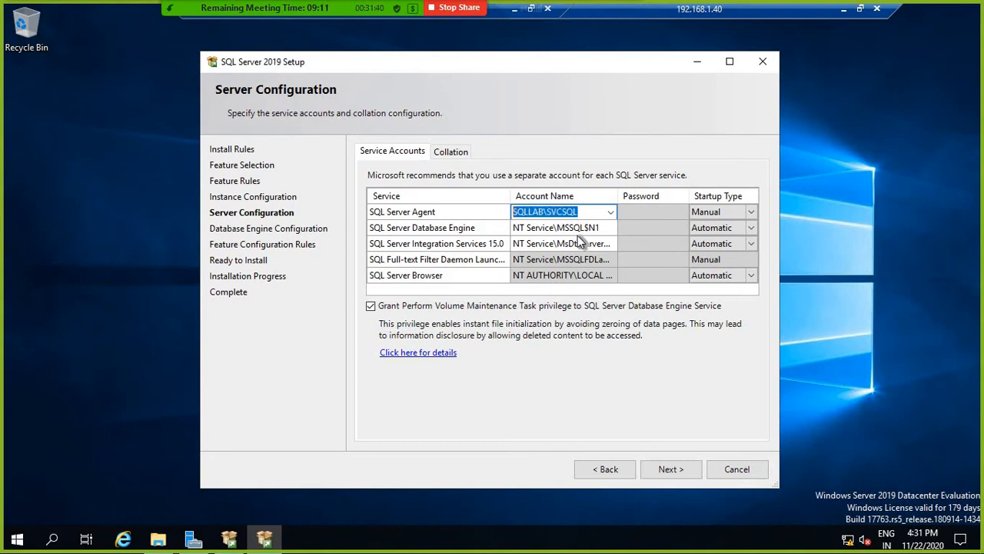
Step: Use SQLLAB\SVCSQL with its password for the Database Engine, keeping SQL_Latin1_General_CP1_CI_AS collation
left_click(609, 234)
key("ctrl+v")
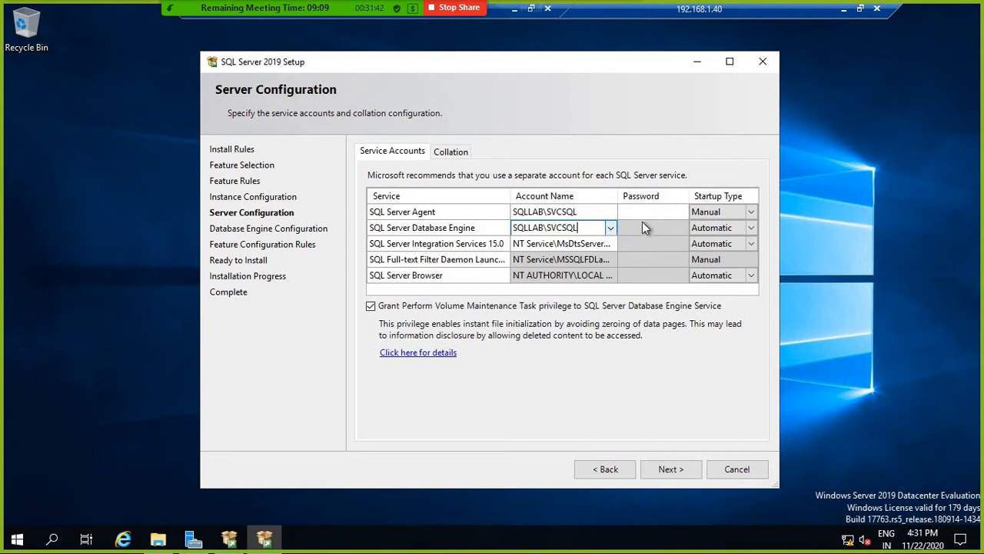
left_click(640, 212)
type("••")
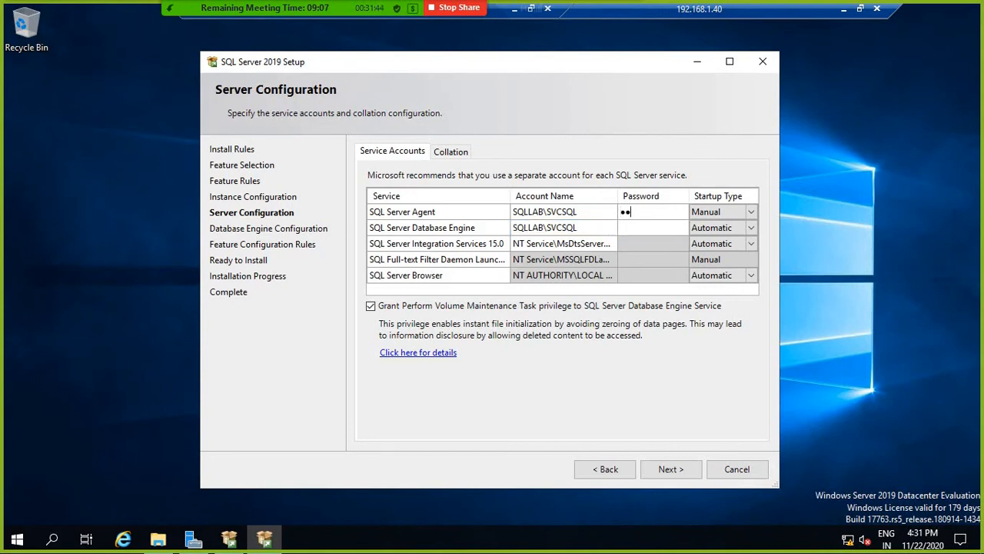
type("••••••••••••••••••••")
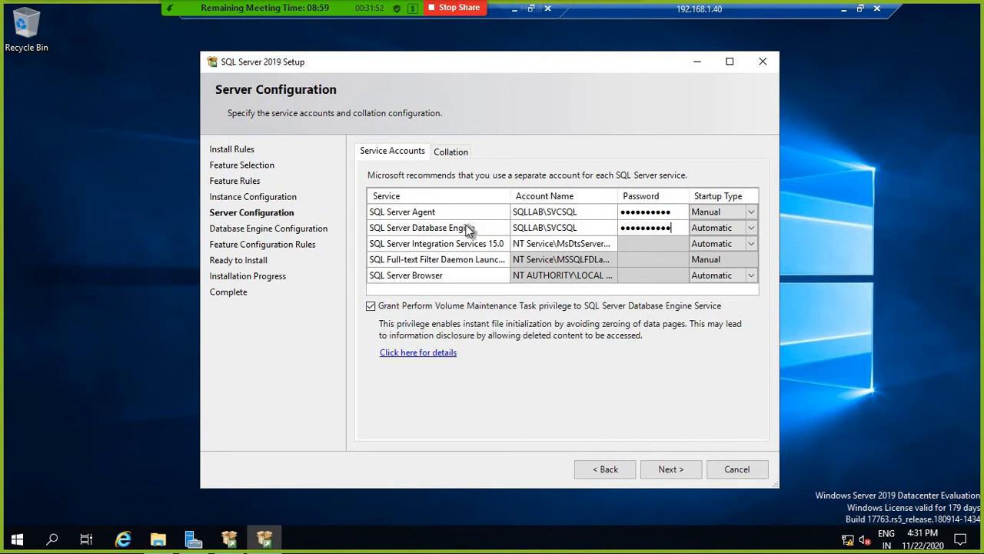
left_click(446, 152)
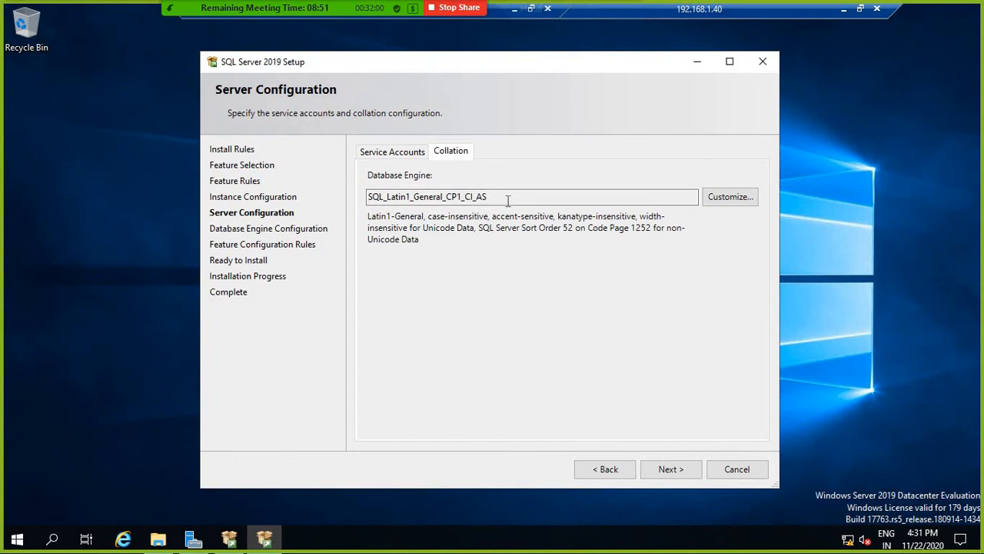
left_click(675, 469)
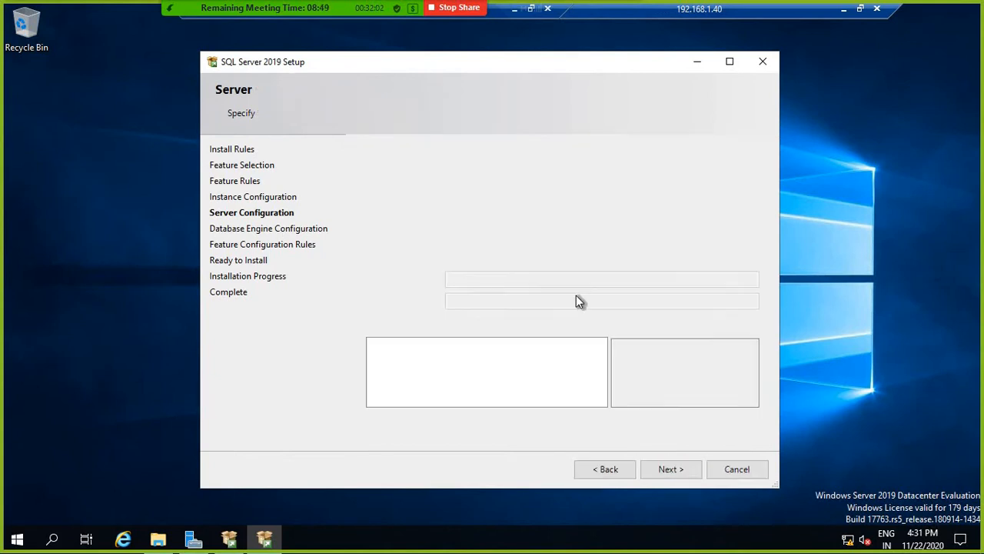
Step: Switch to Mixed Mode authentication and enter and confirm the sa password
left_click(428, 237)
left_click(487, 281)
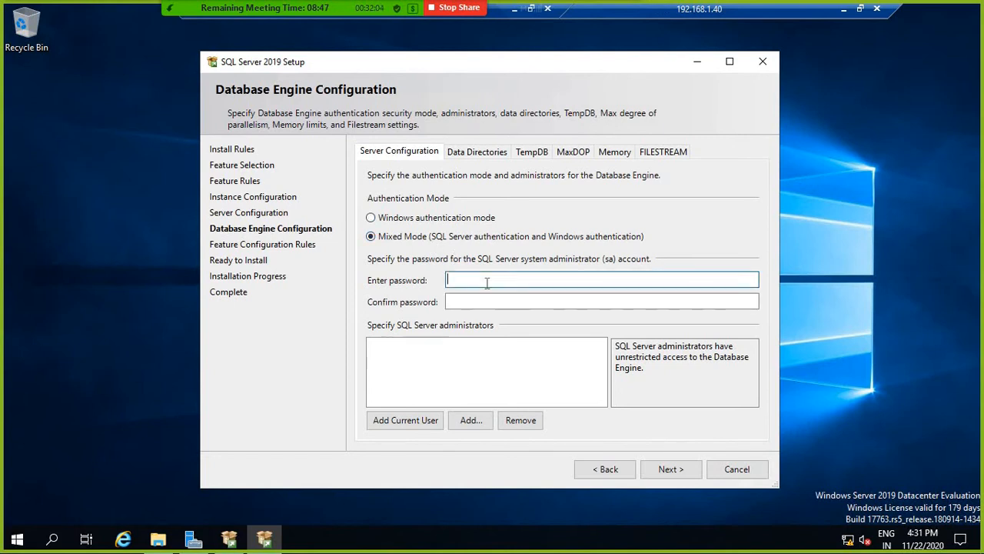
type("•••••••••••")
left_click(531, 302)
type("•")
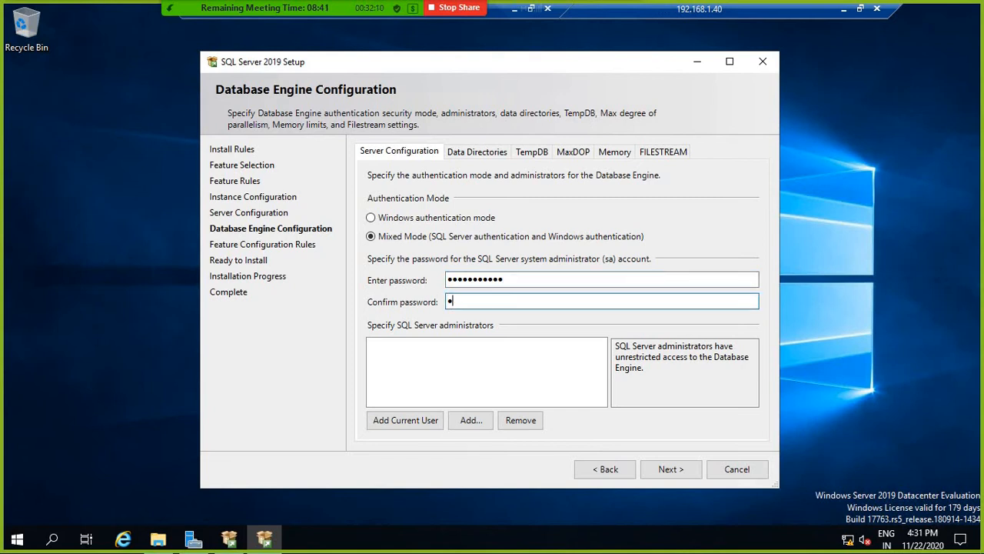
type("••••••••••")
Step: Add SQLLAB\SQLDBA as a SQL Server administrator
left_click(470, 420)
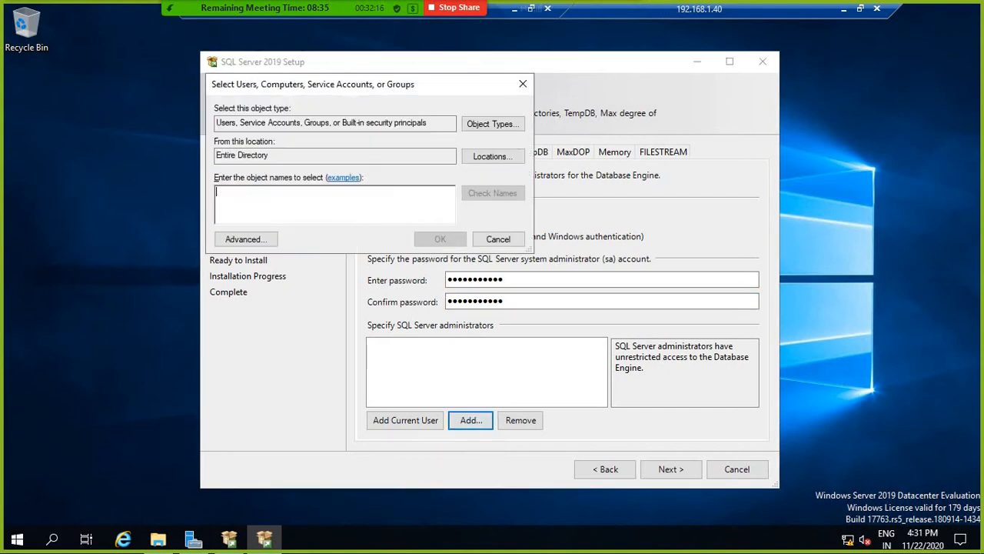
type("SQLLAB\\SQL")
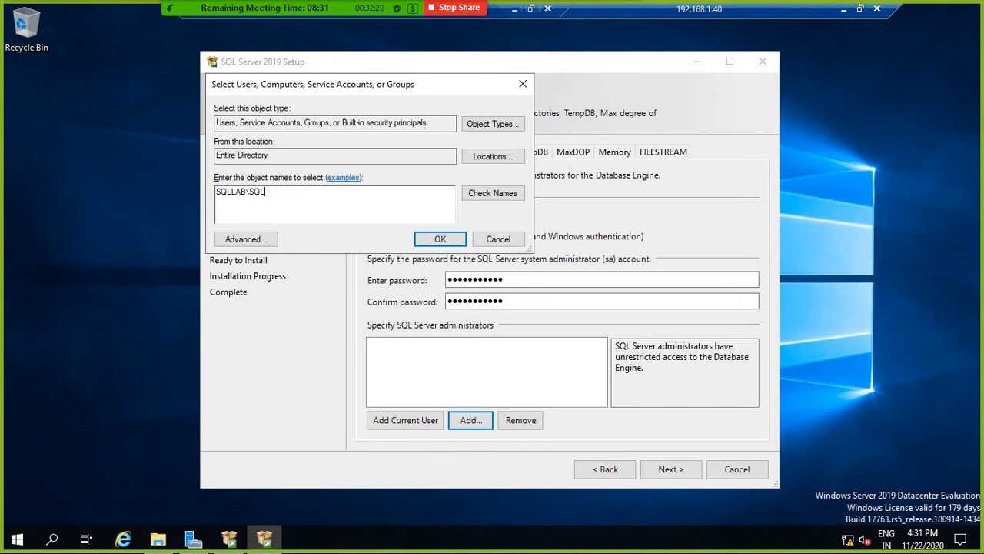
type("DBA")
left_click(439, 240)
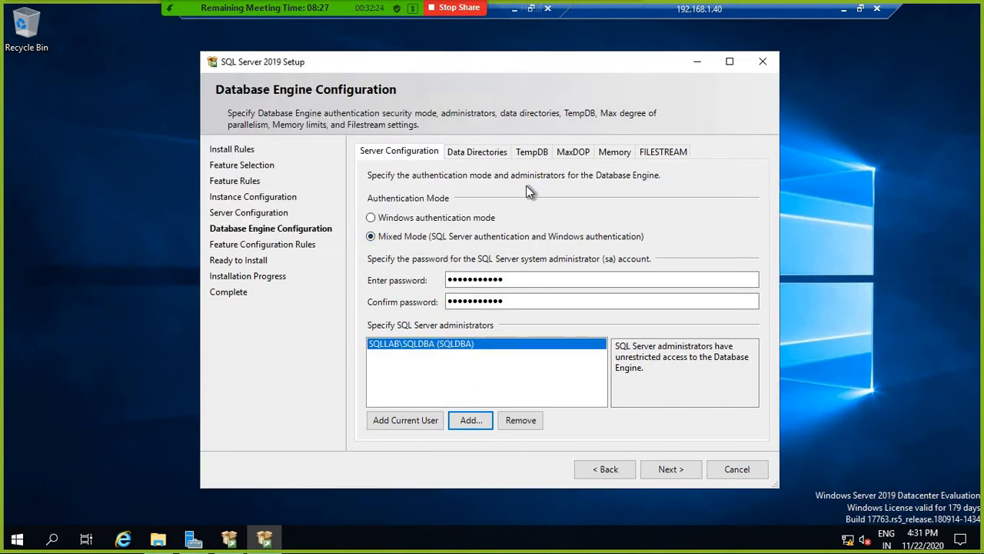
left_click(487, 152)
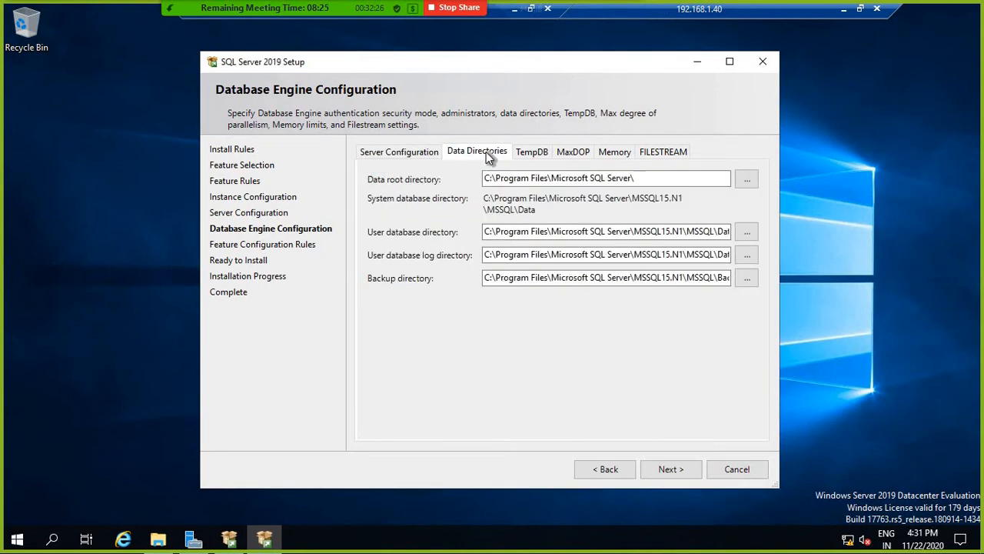
Step: Point user databases to C:\SQLData\MSSQL15.N1\ and logs to C:\SQLLog\MSSQL15.N1\
left_click(497, 231)
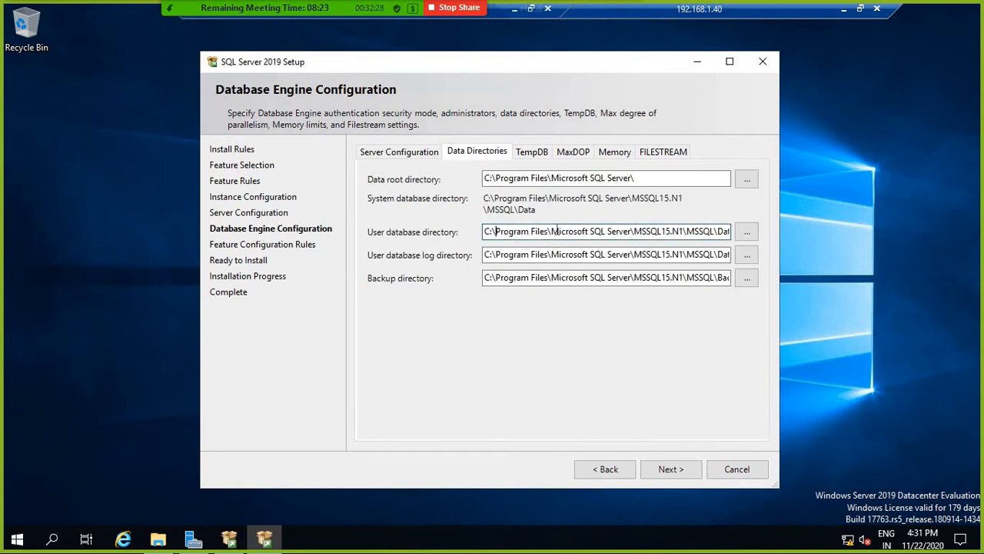
left_click_drag(496, 231, 636, 230)
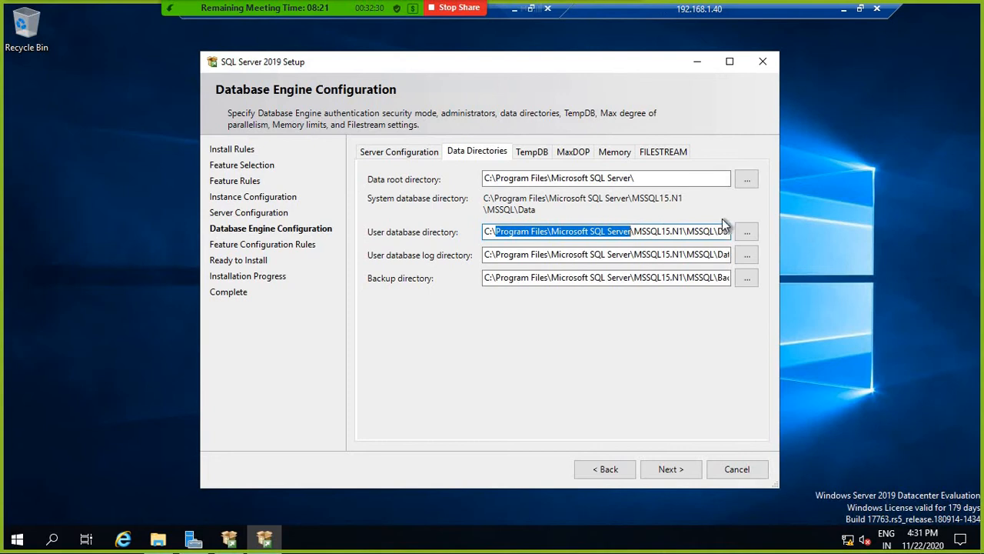
key("BackSpace")
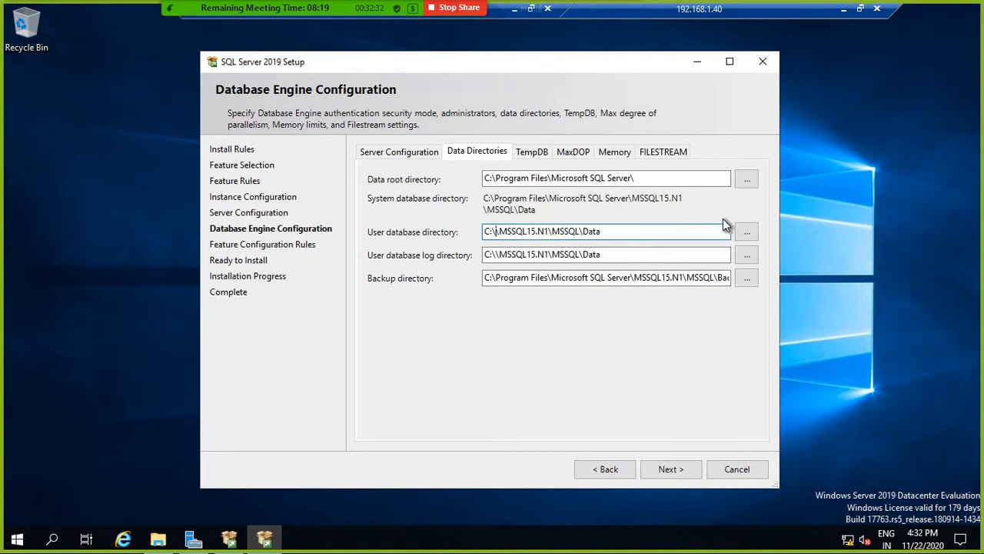
type("SQLD")
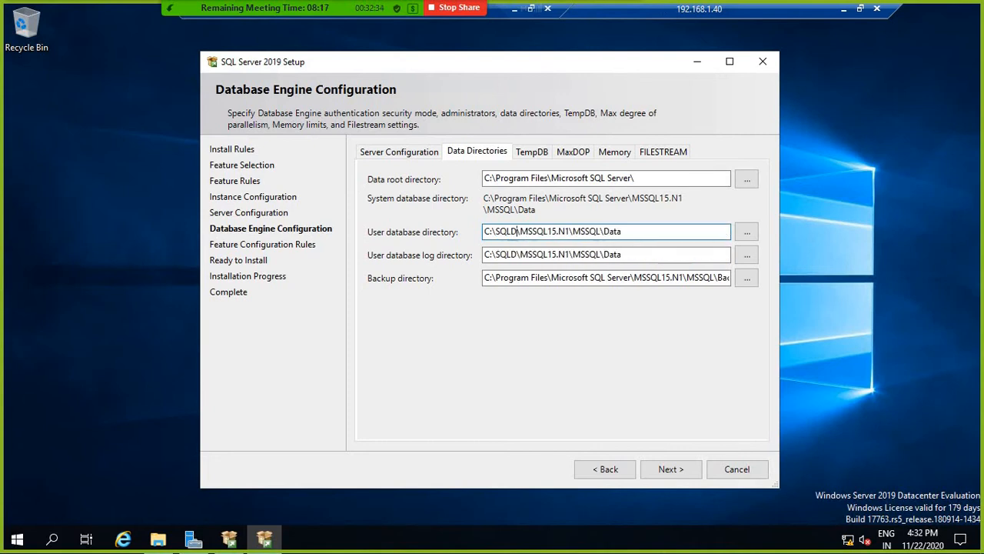
type("ata")
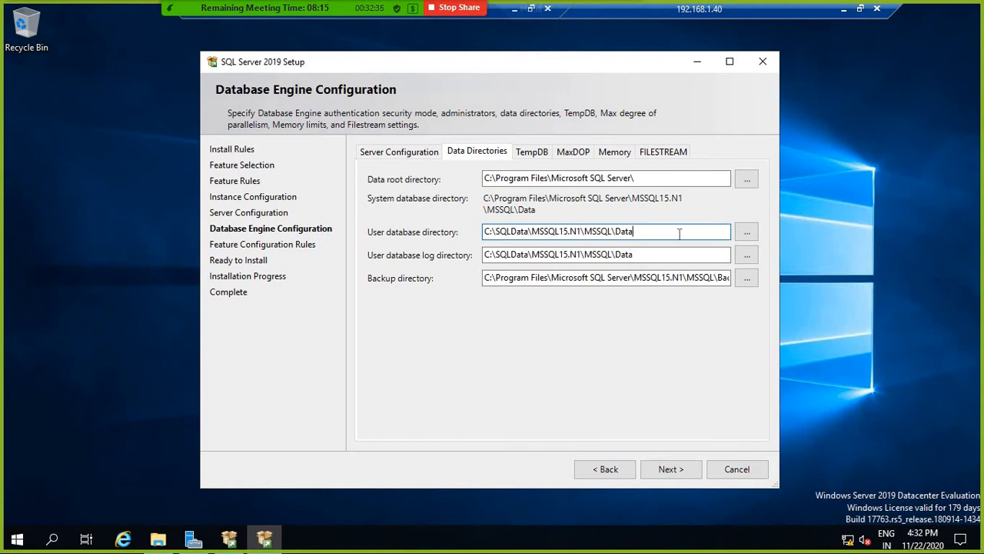
key("BackSpace")
key("BackSpace")
key("BackSpace")
key("BackSpace")
key("BackSpace")
key("BackSpace")
key("BackSpace")
key("BackSpace")
key("BackSpace")
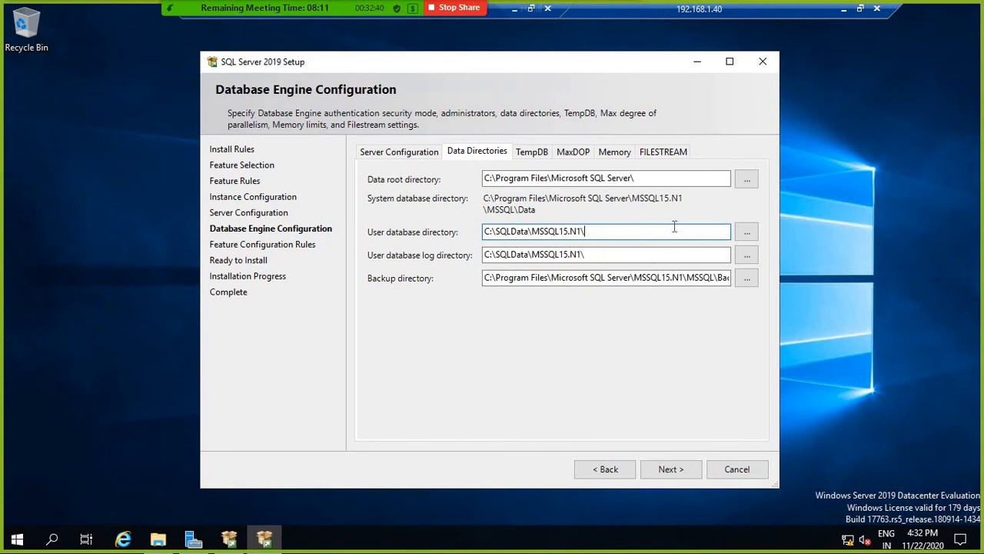
left_click(511, 254)
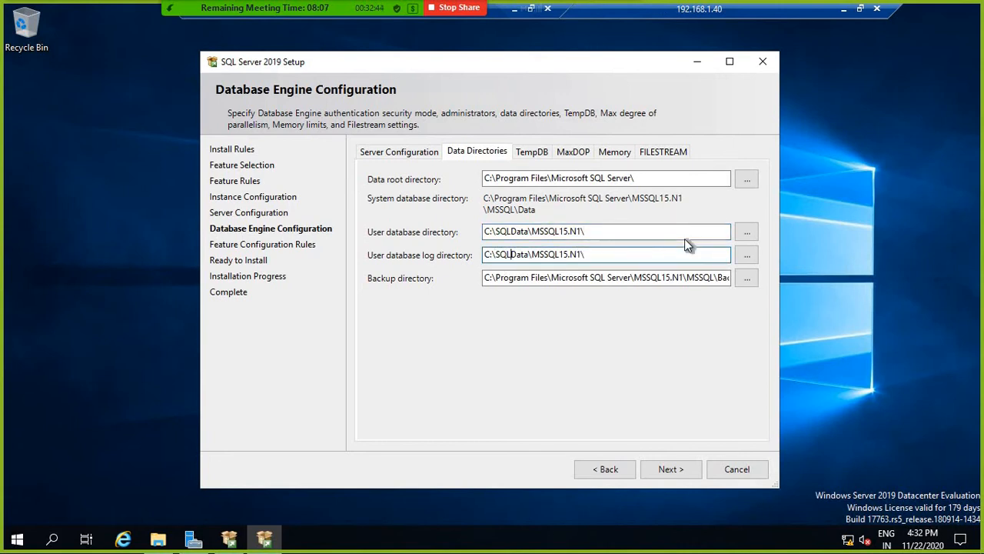
key("Delete")
key("Delete")
key("Delete")
key("Delete")
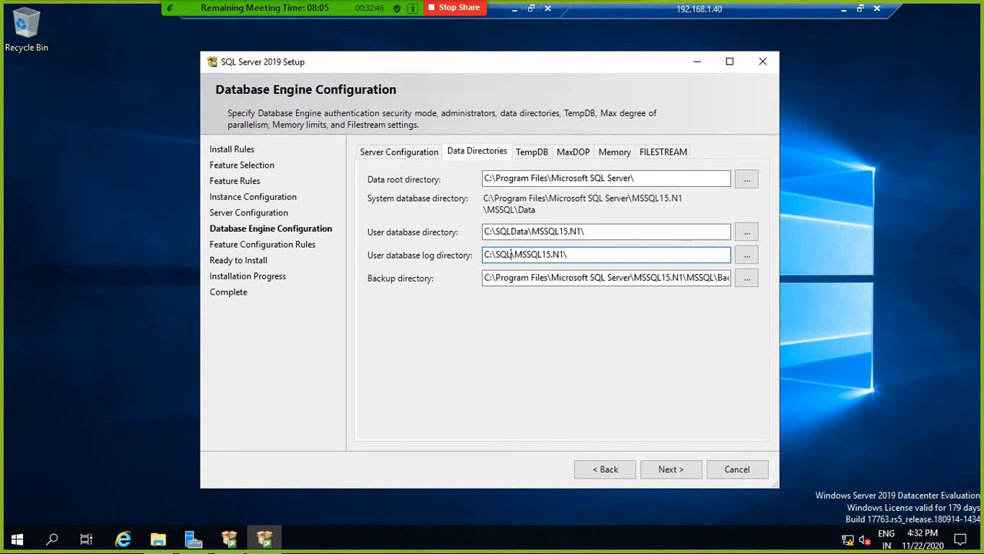
type("Log")
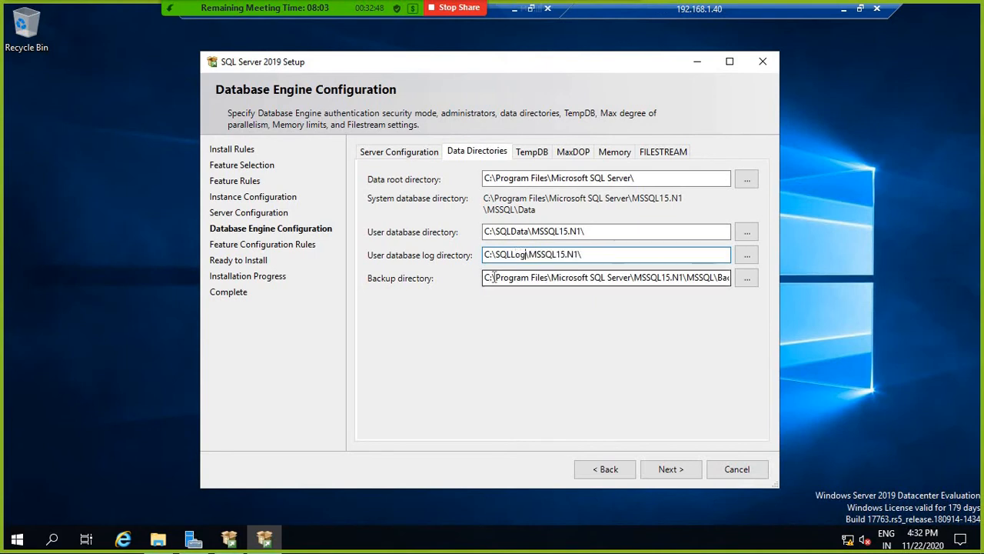
Step: Set the backup directory to C:\SQLBackup\MSSQL15.N1\ and copy the user database path
left_click_drag(495, 279, 631, 279)
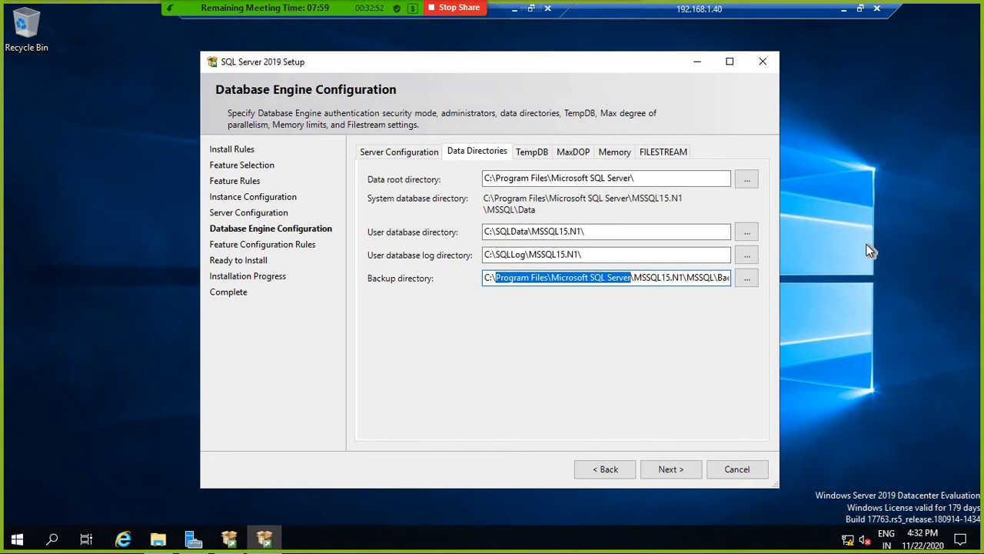
key("BackSpace")
type("SQLBac")
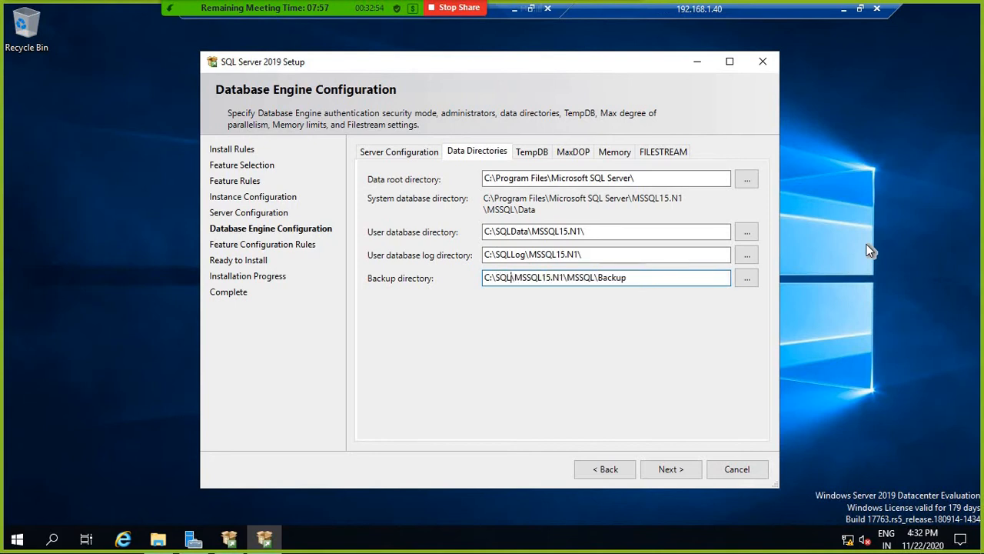
type("kup")
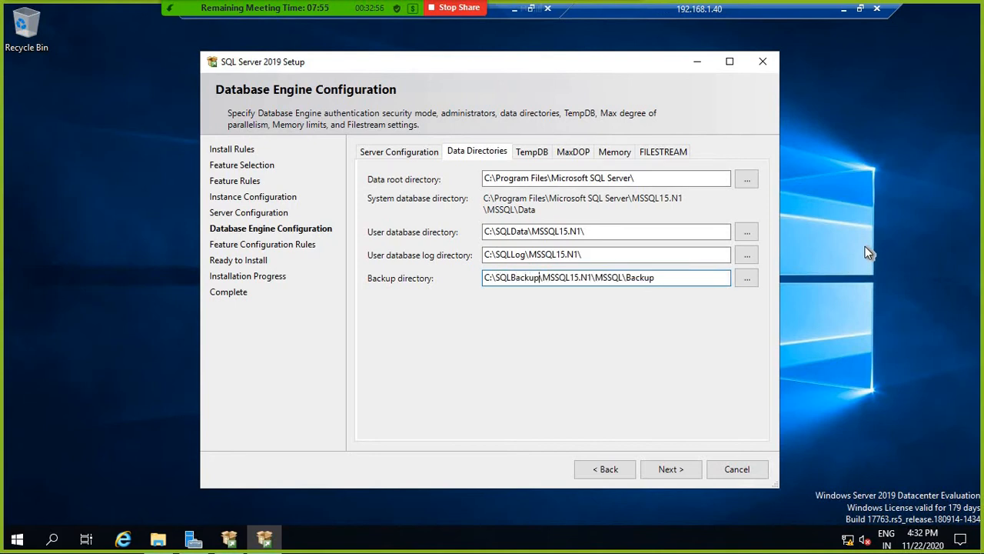
left_click(656, 277, "shift")
key("BackSpace")
double_click(487, 229)
key("ctrl+c")
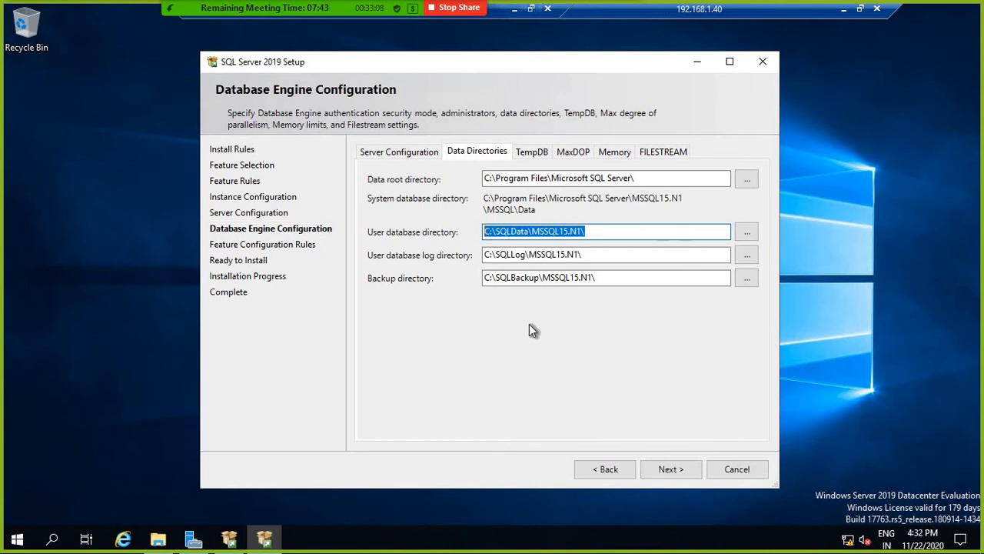
left_click(536, 152)
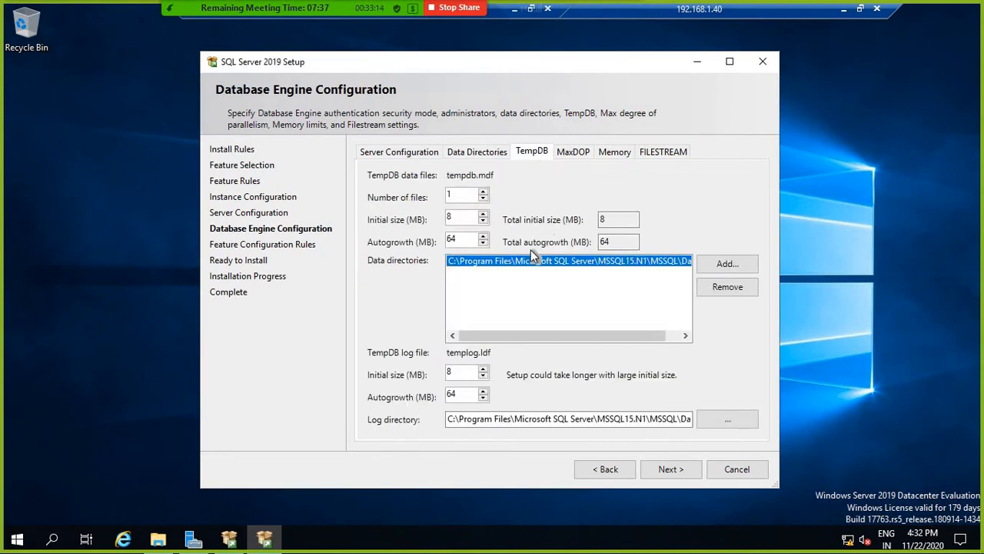
Step: Replace the default TempDB data directory with C:\SQLData\MSSQL15.N1\
left_click(732, 291)
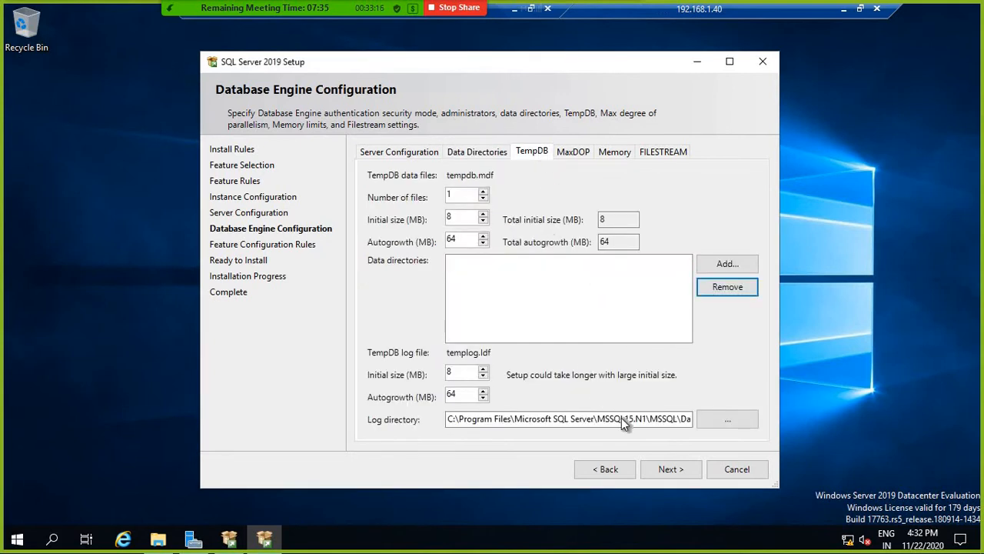
left_click(720, 263)
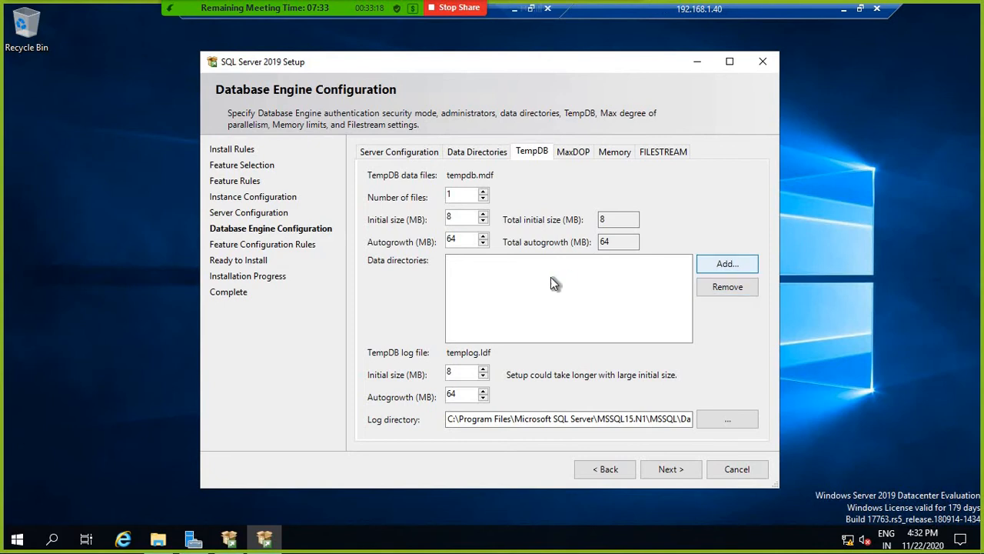
key("Tab")
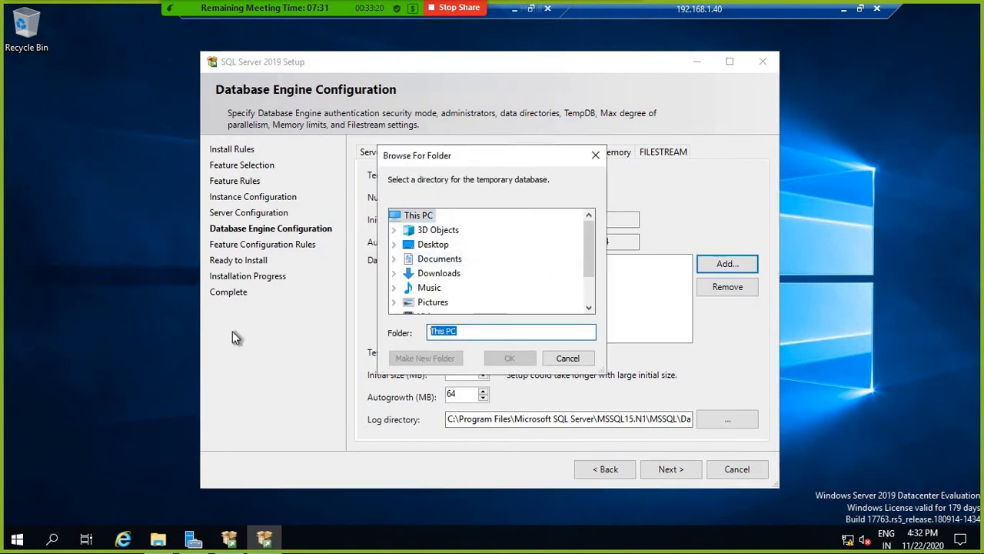
key("ctrl+v")
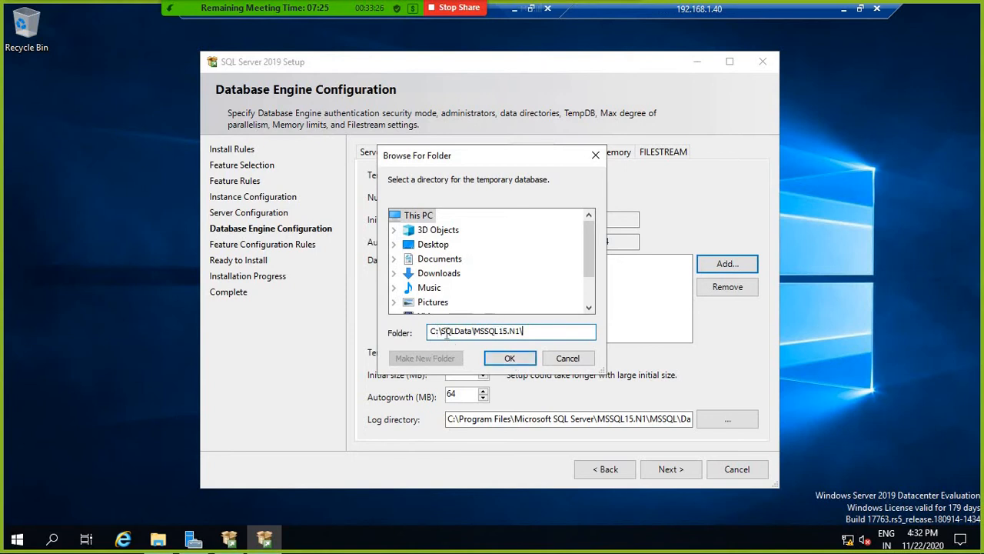
left_click(522, 361)
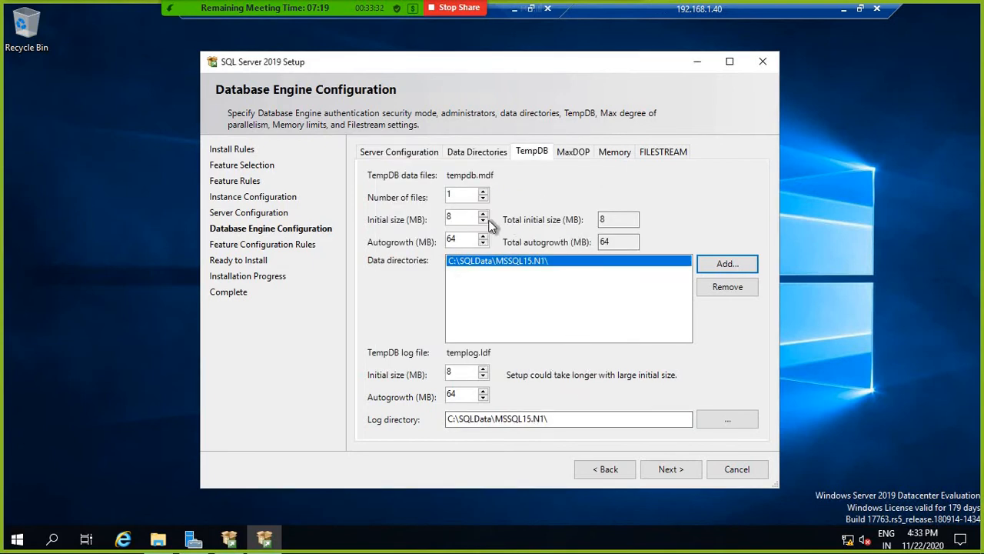
Step: Set TempDB data and log initial sizes to 64 MB, check MaxDOP, and continue
left_click(461, 219)
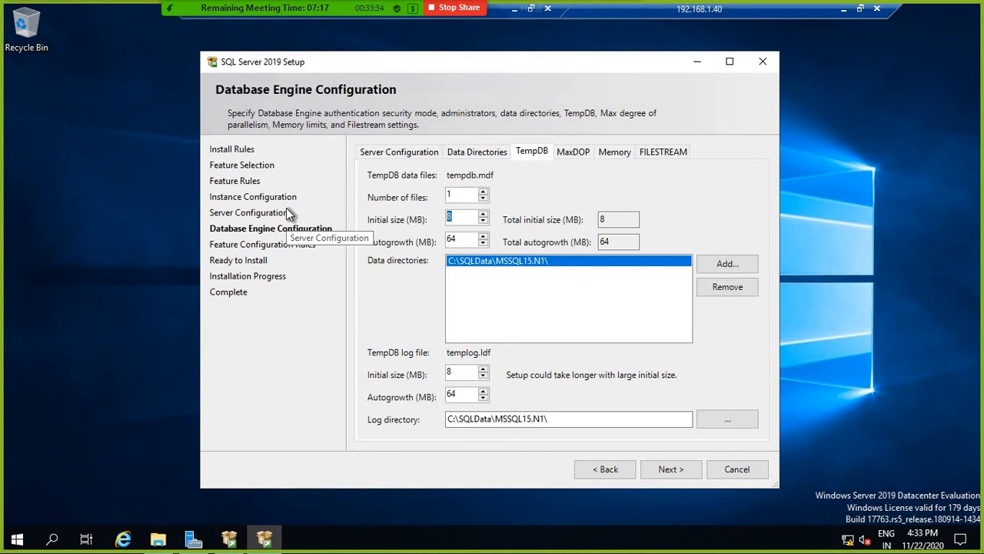
type("64")
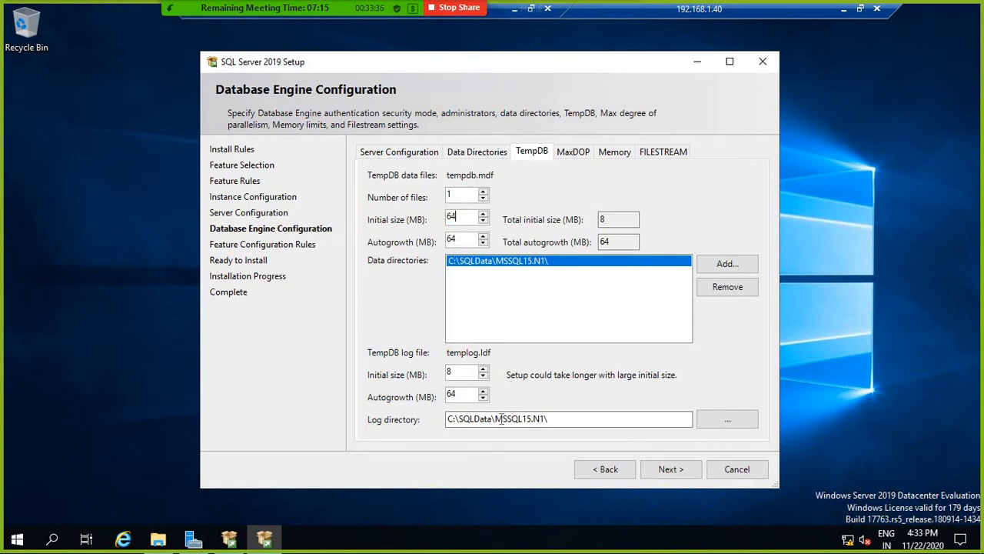
left_click(468, 374)
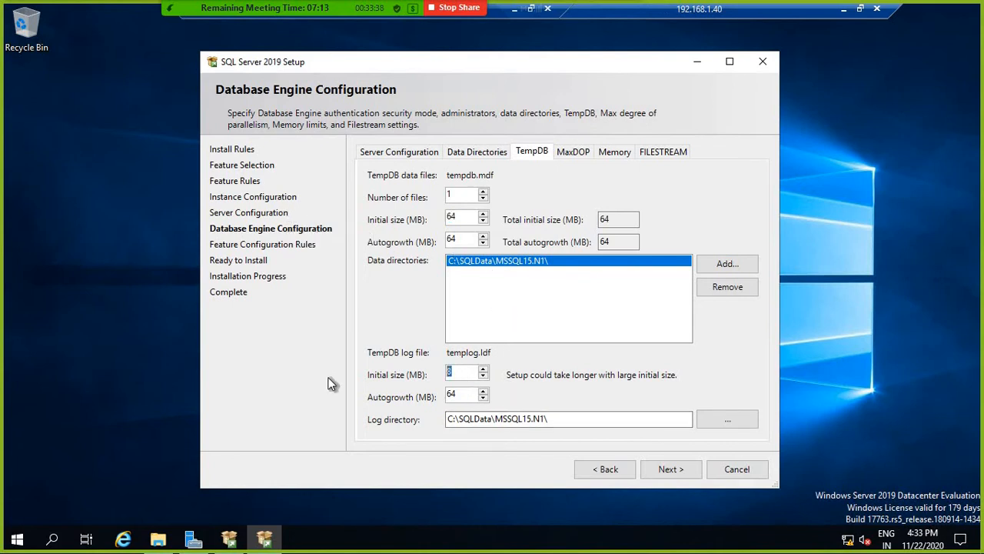
type("64")
left_click(576, 153)
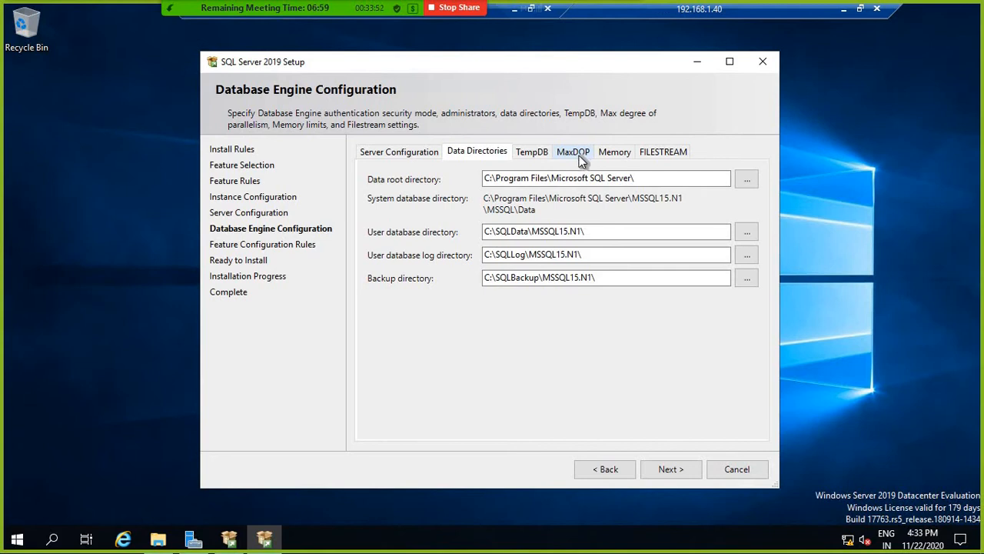
left_click(681, 474)
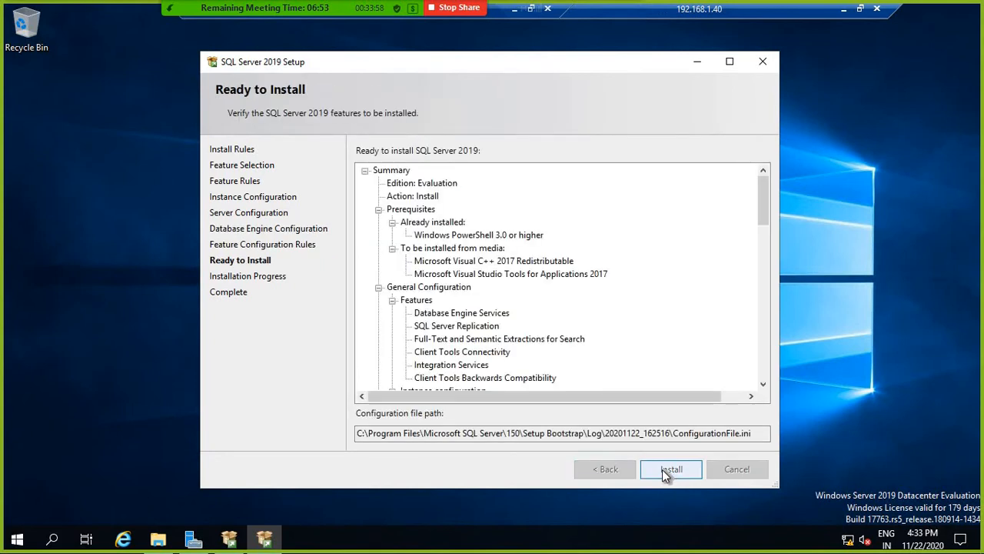
Step: Start the SQL Server installation and minimize the Remote Desktop session
left_click(662, 469)
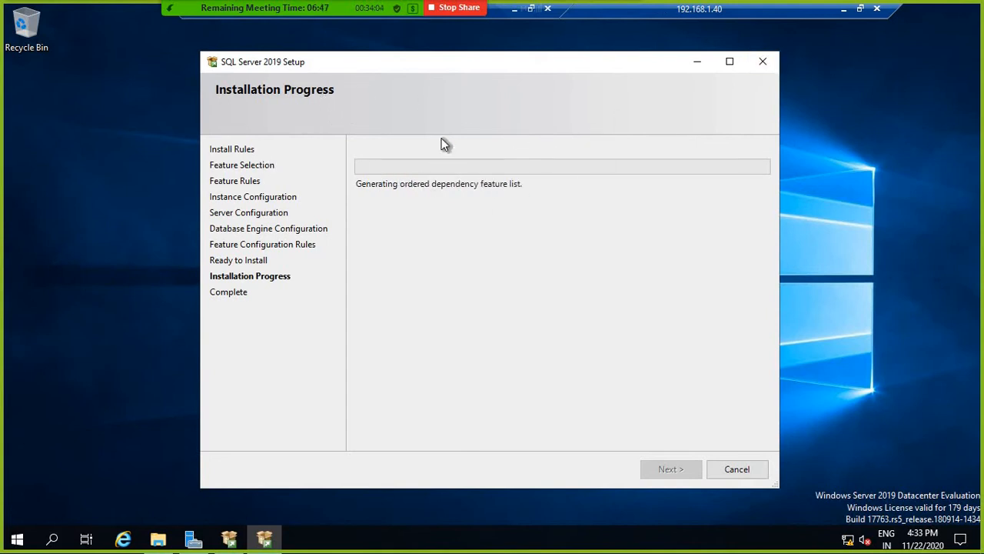
left_click(844, 9)
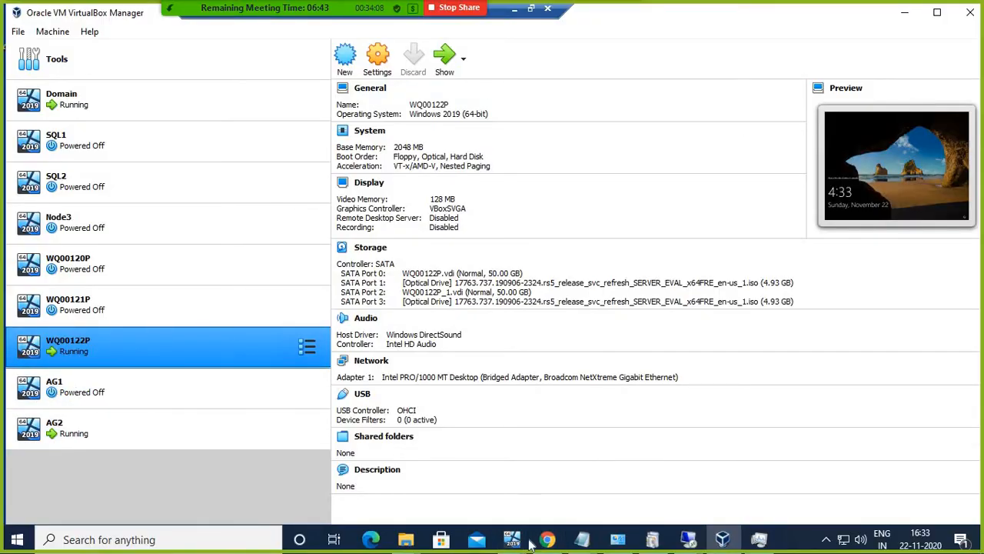
Step: Open the WQ00122P window, send Ctrl-Alt-Del, and sign in as Administrator
mouse_move(512, 539)
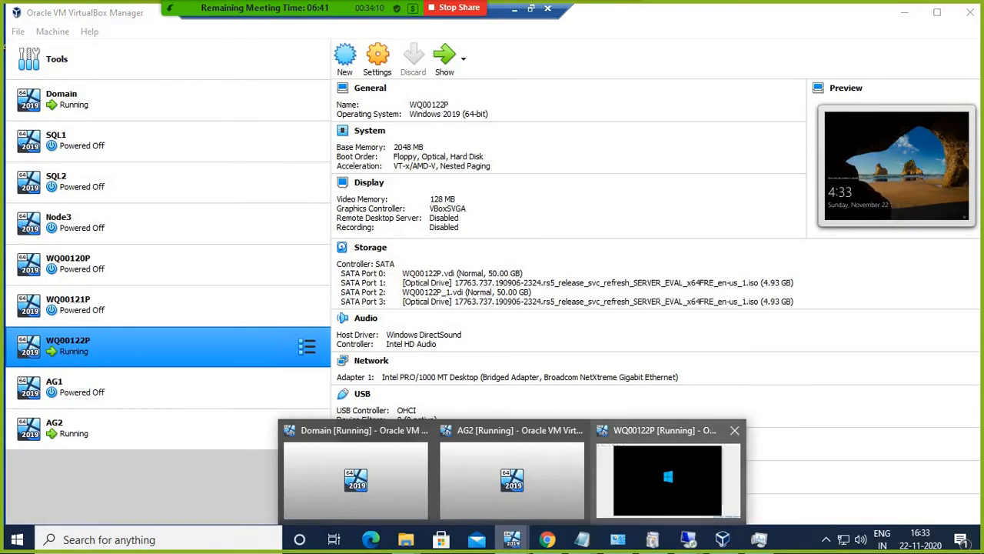
left_click(668, 477)
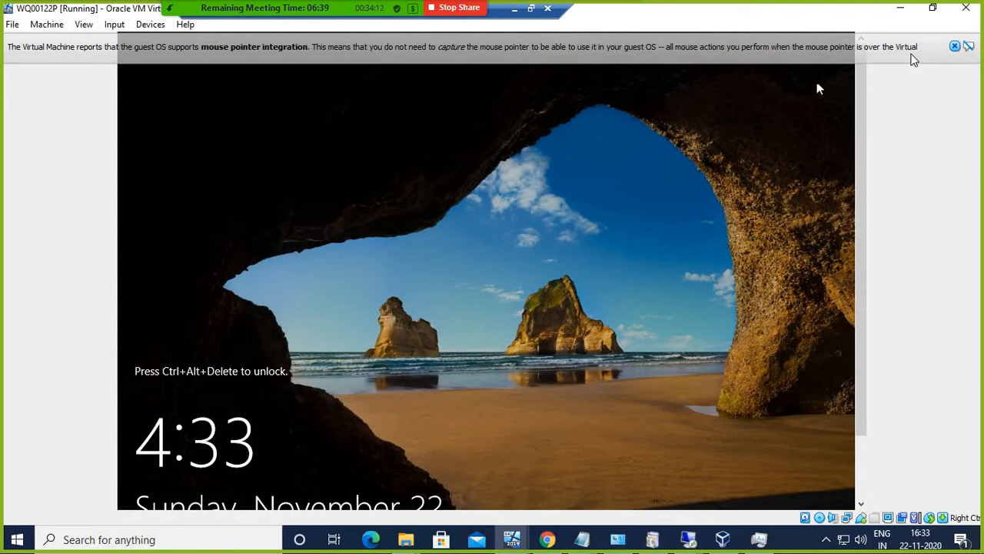
left_click(114, 25)
mouse_move(136, 44)
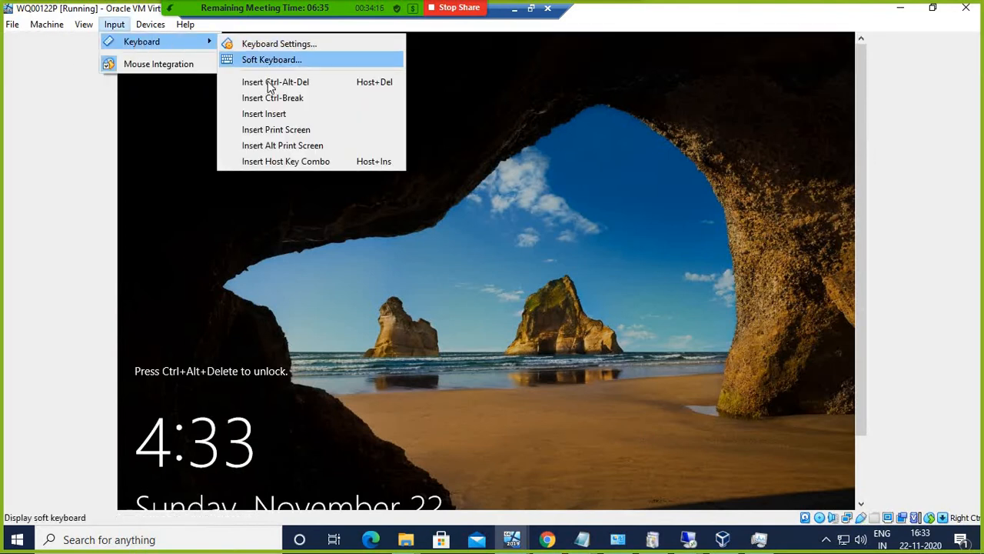
left_click(267, 80)
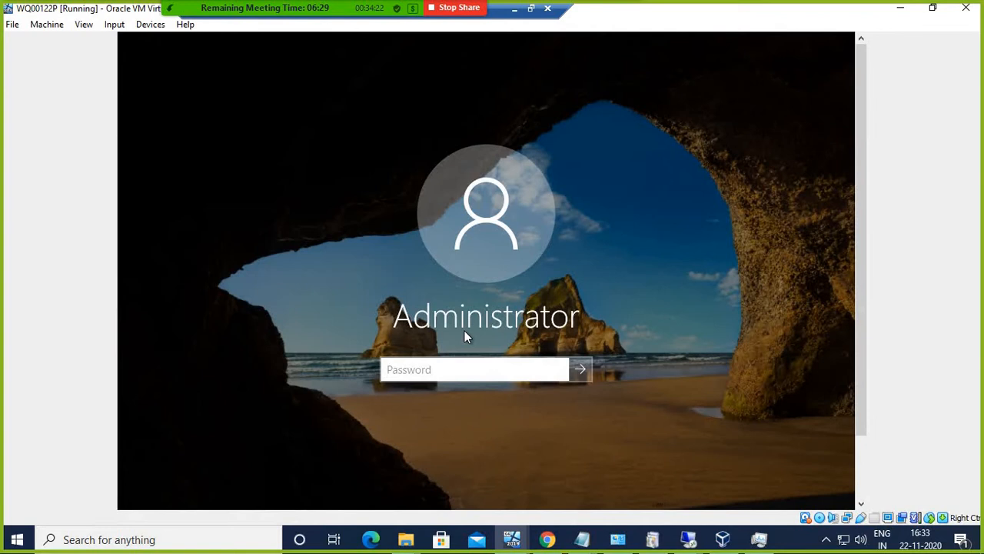
type("**********")
key("Return")
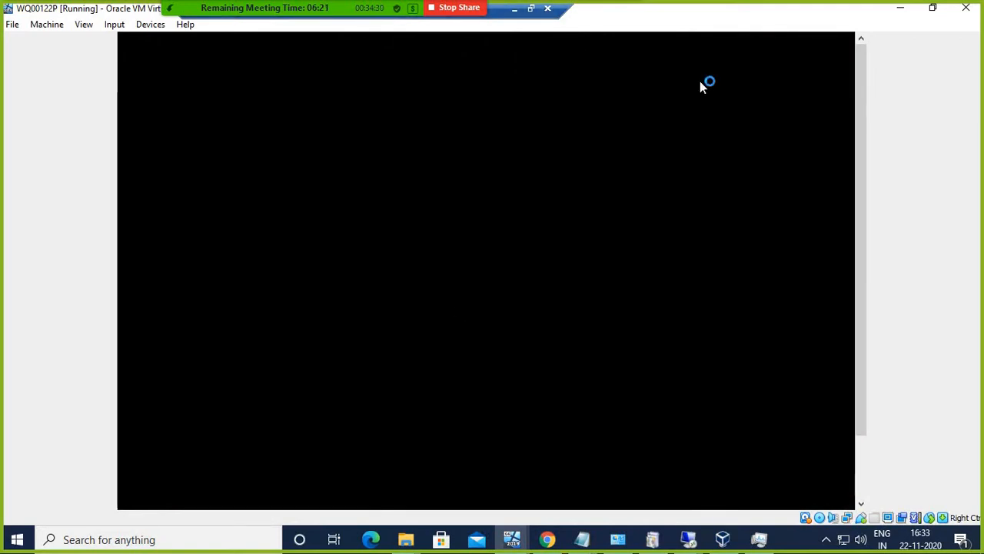
left_click_drag(862, 163, 879, 308)
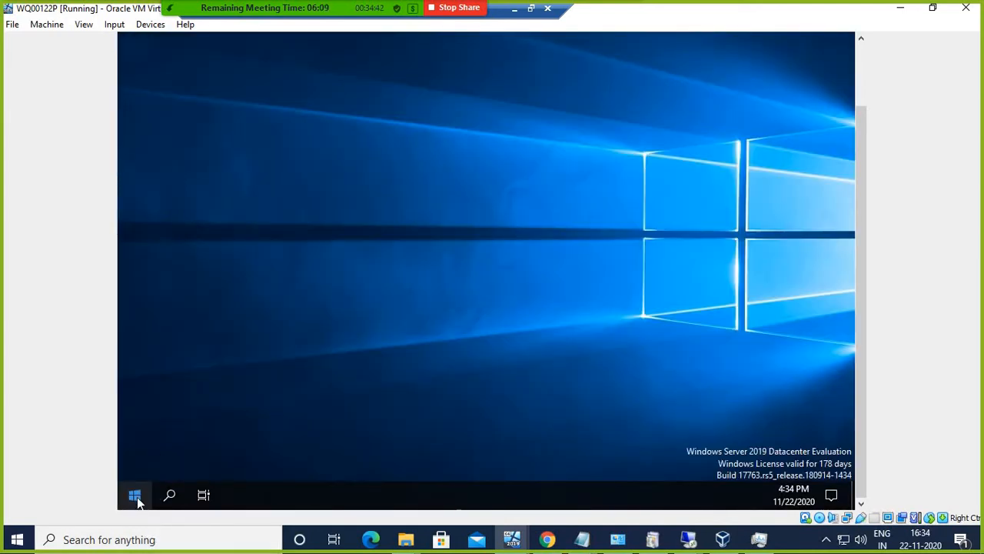
right_click(137, 501)
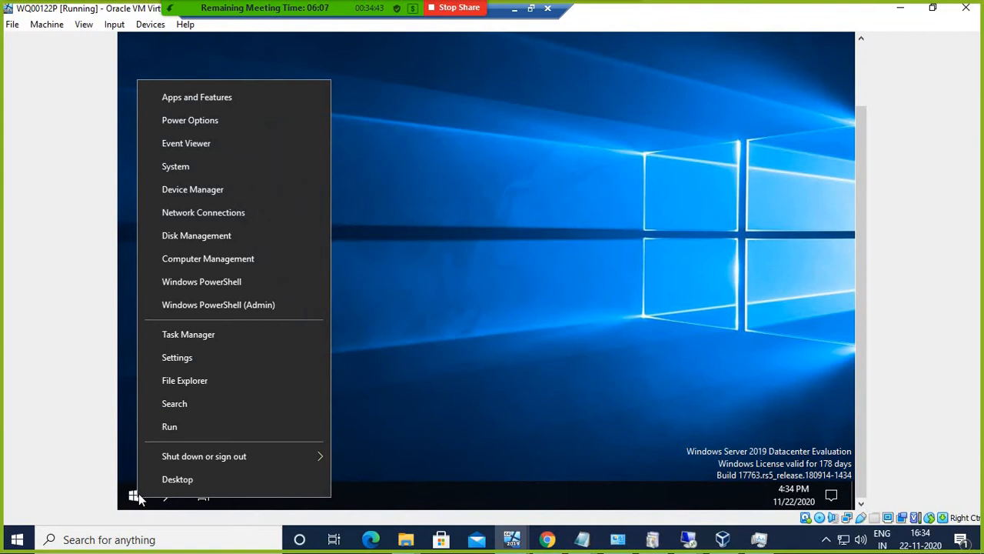
left_click(178, 427)
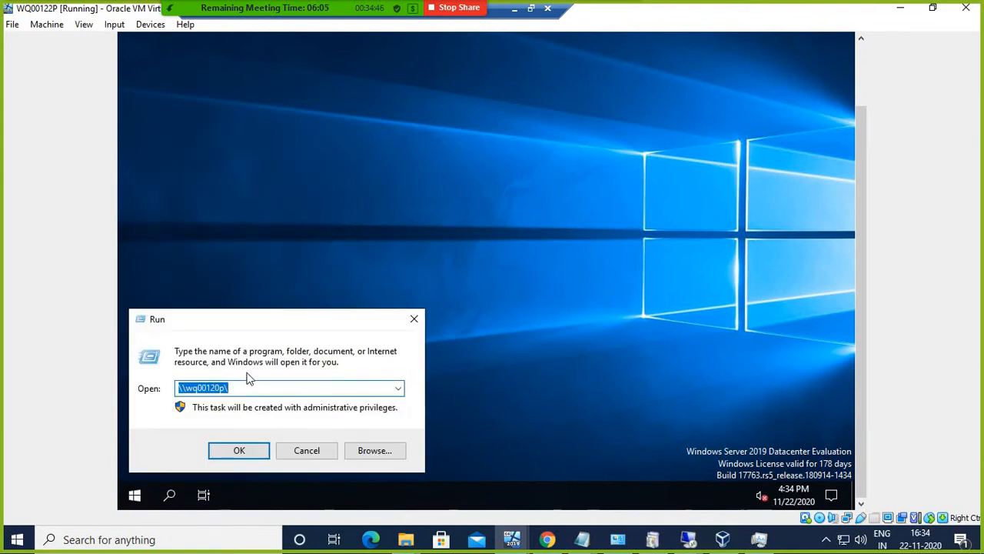
type("control")
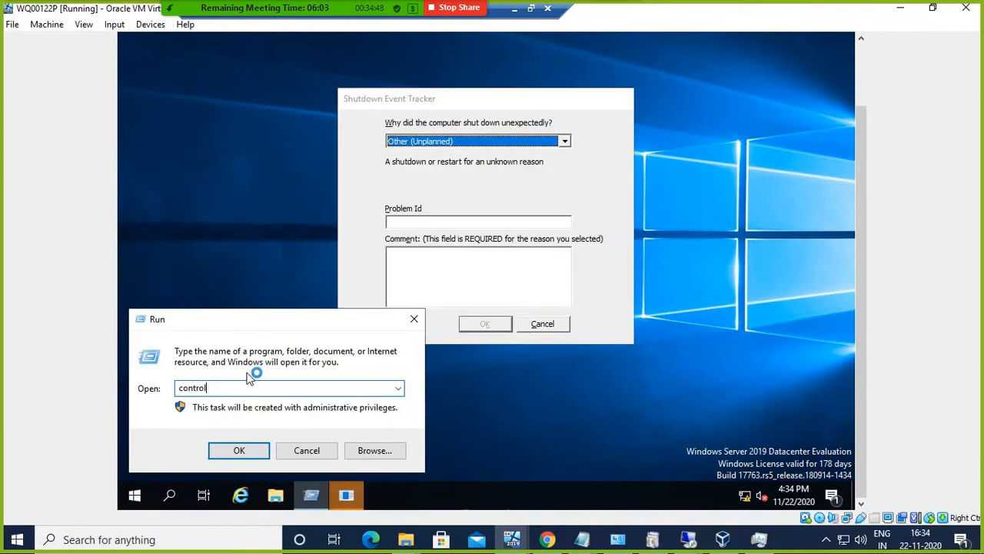
left_click(548, 324)
left_click(243, 451)
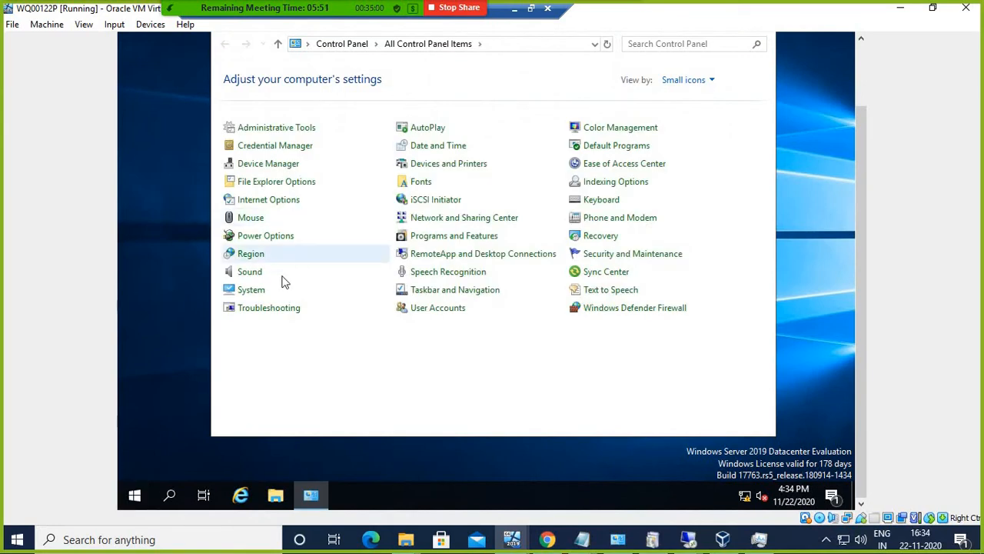
left_click(258, 293)
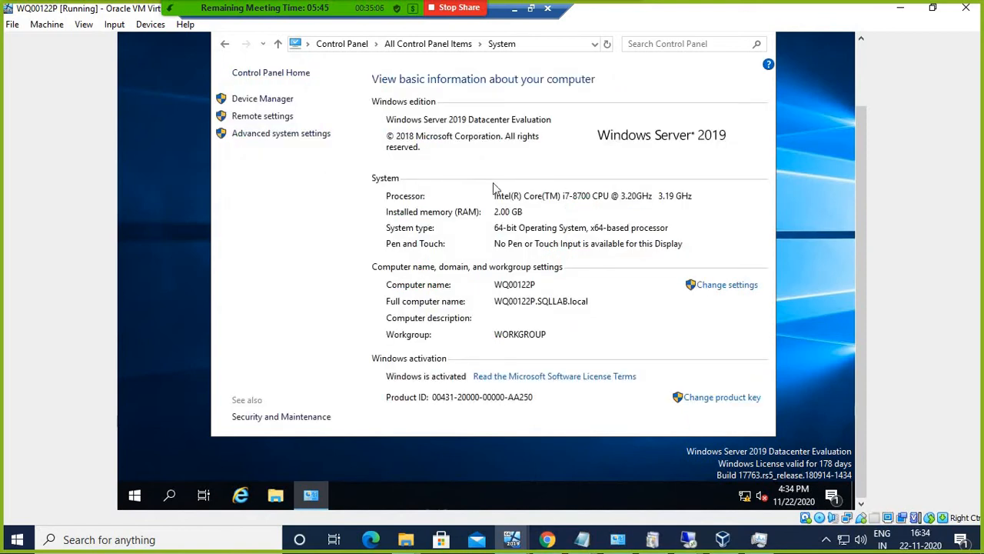
left_click(722, 293)
left_click(460, 225)
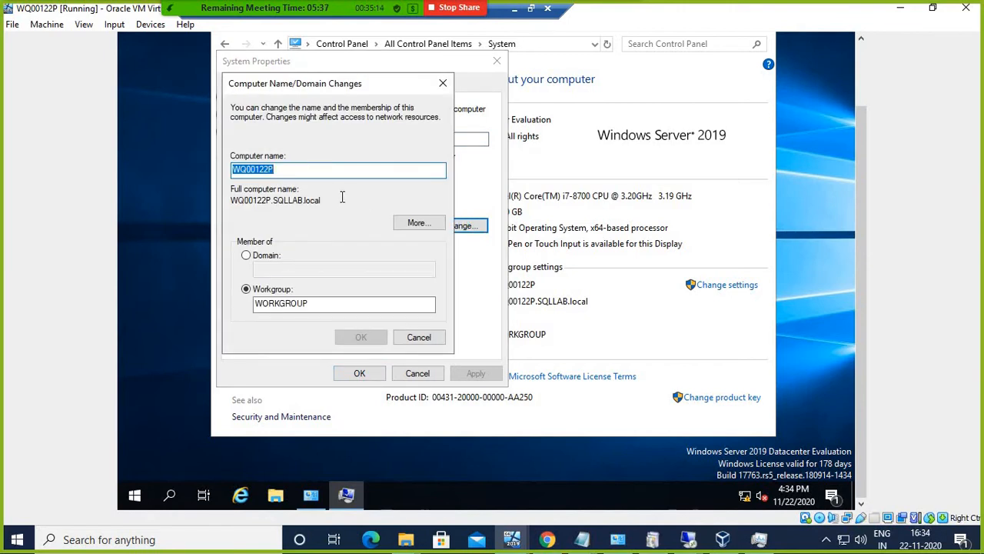
Step: Rename the computer to AG2 and join it to the SQLLAB.local domain
type("AG2")
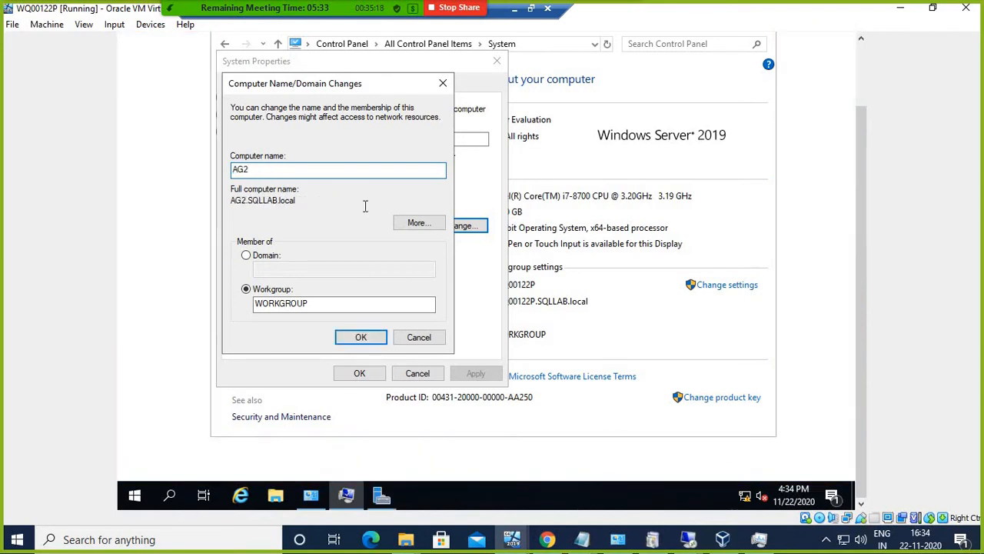
left_click(266, 255)
left_click(267, 266)
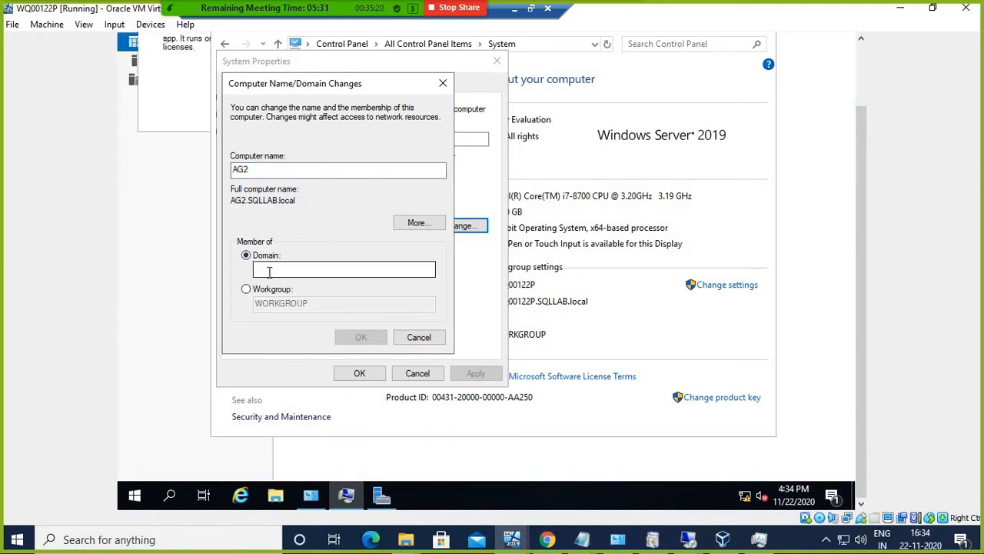
type("SQLLAB.local")
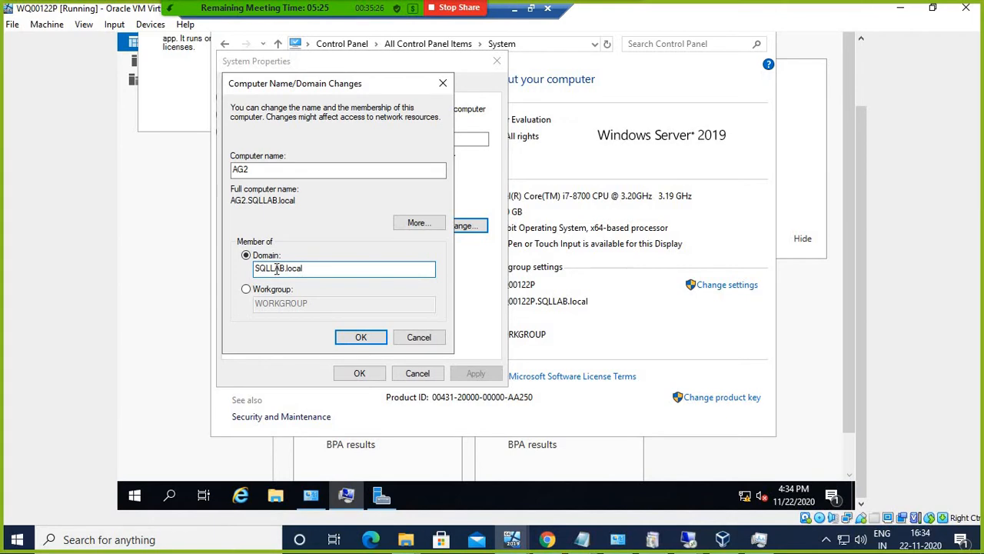
left_click(361, 336)
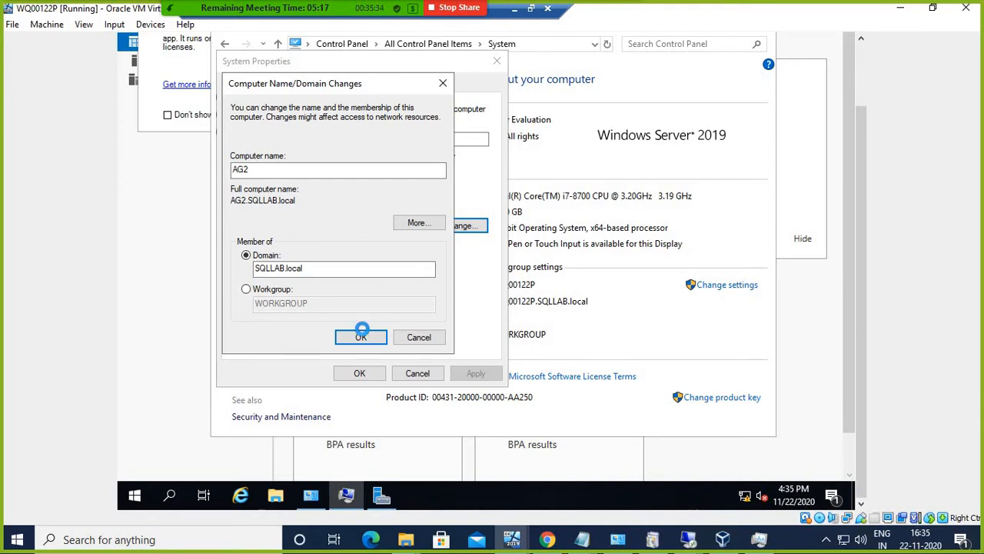
right_click(133, 497)
left_click(163, 425)
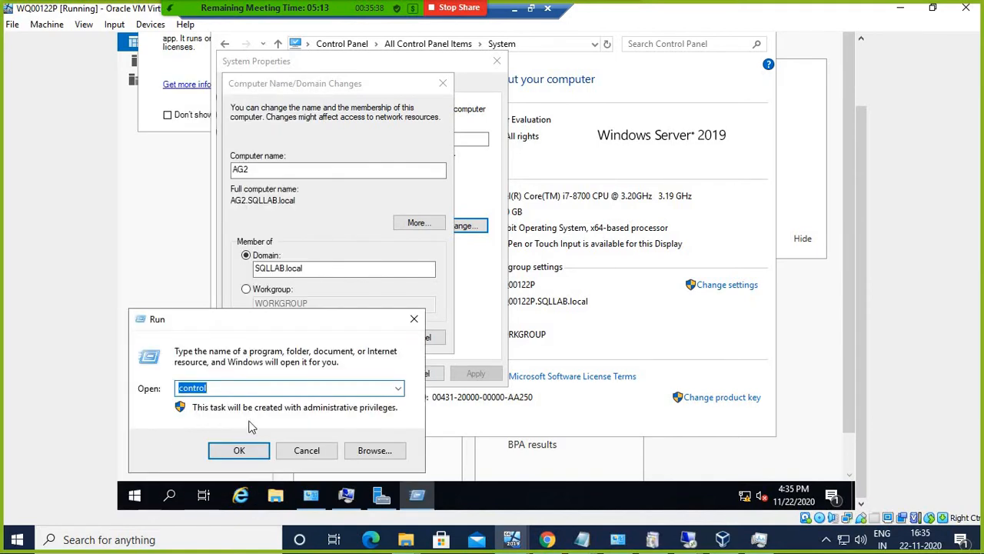
Step: Give the Ethernet adapter static IPv4 192.168.1.41 (gateway 192.168.1.4, DNS 192.168.1.1) via ncpa.cpl, then close Network Connections
type("ncpa.cpl")
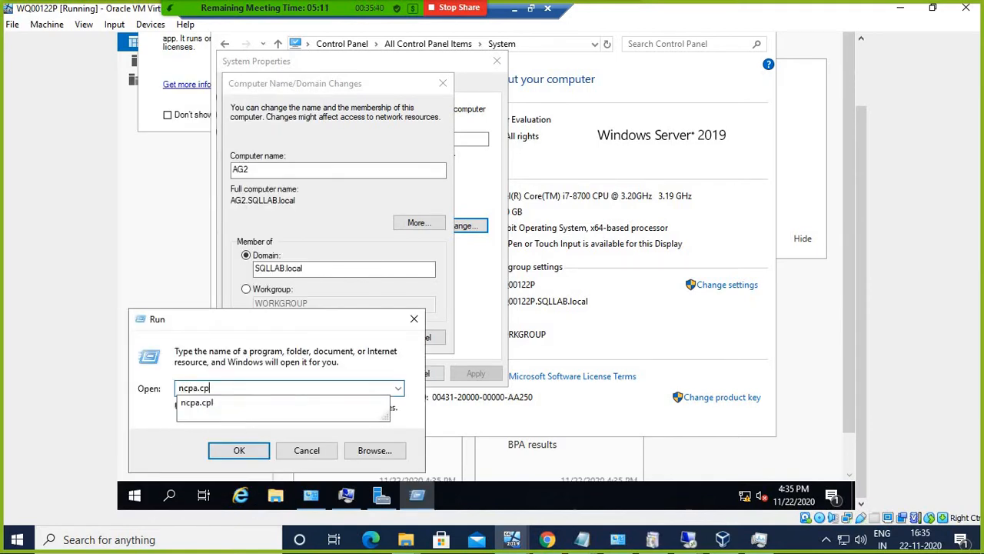
key("Return")
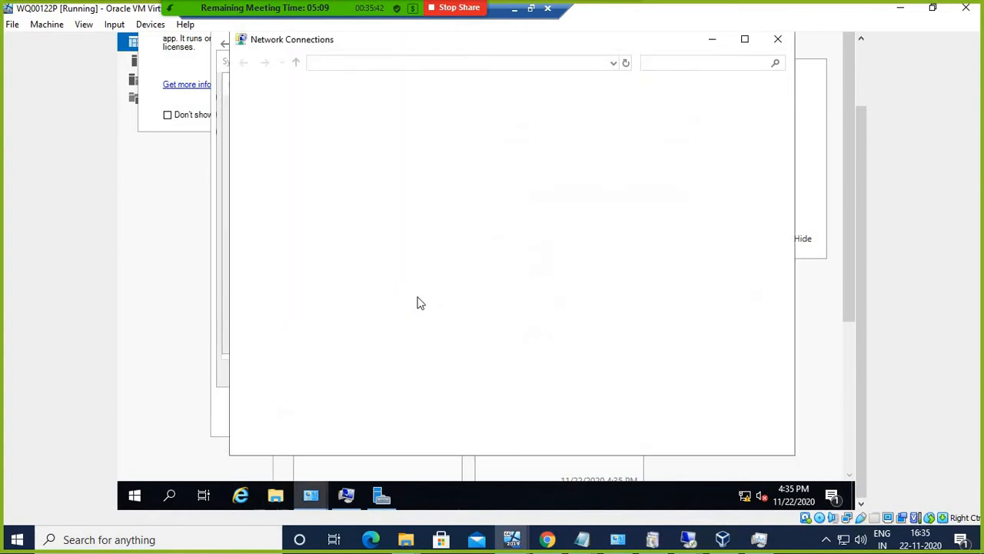
left_click(324, 133)
right_click(324, 129)
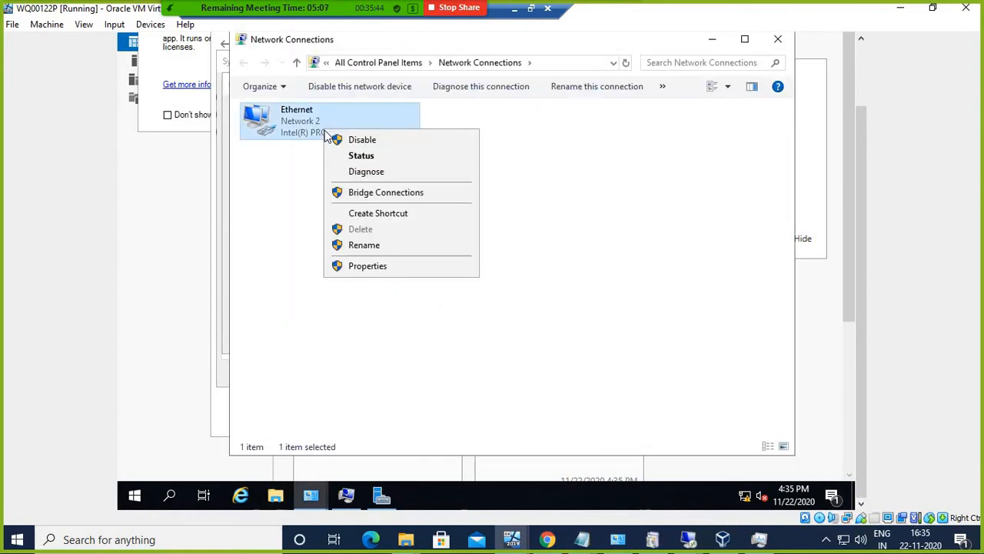
left_click(370, 266)
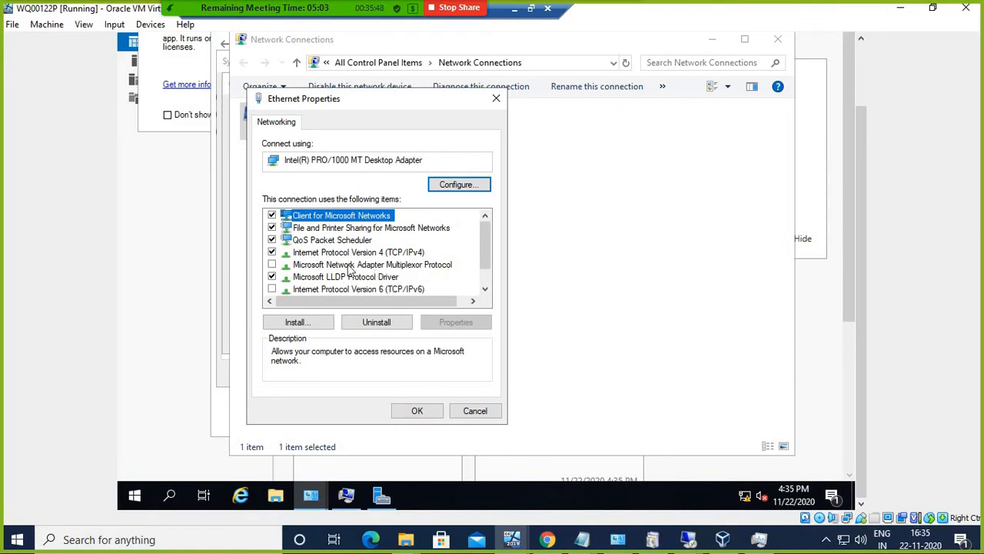
left_click(358, 253)
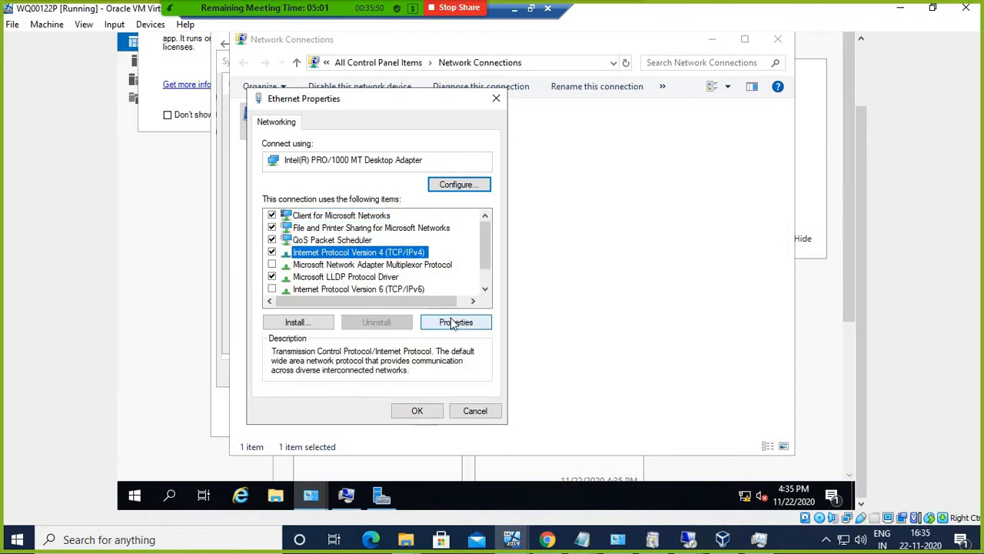
left_click(453, 323)
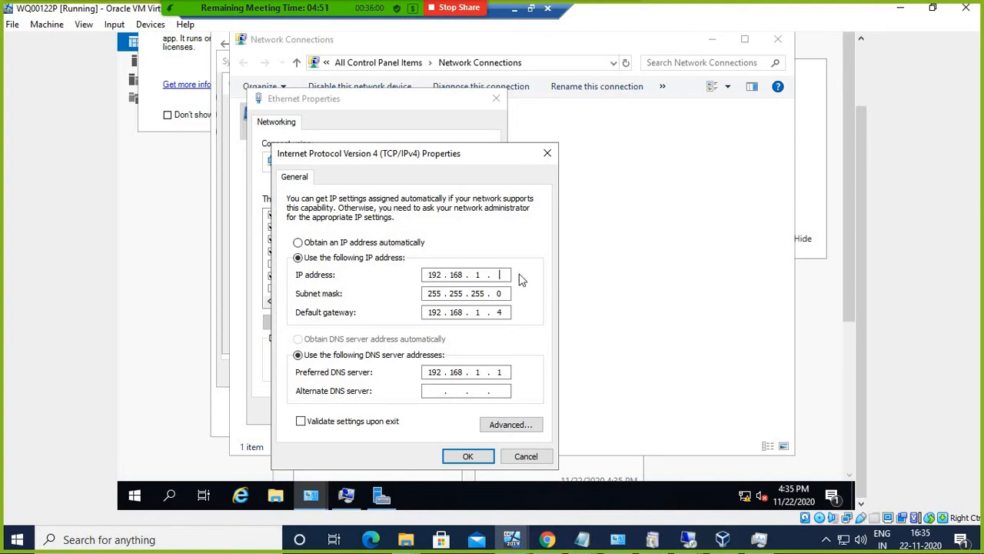
type("41")
left_click(471, 458)
left_click(416, 411)
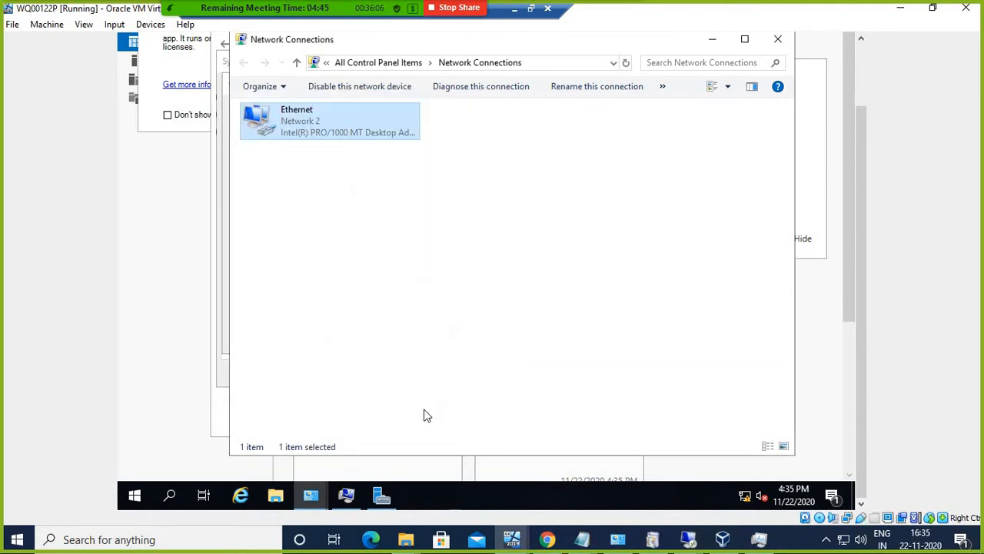
left_click(777, 39)
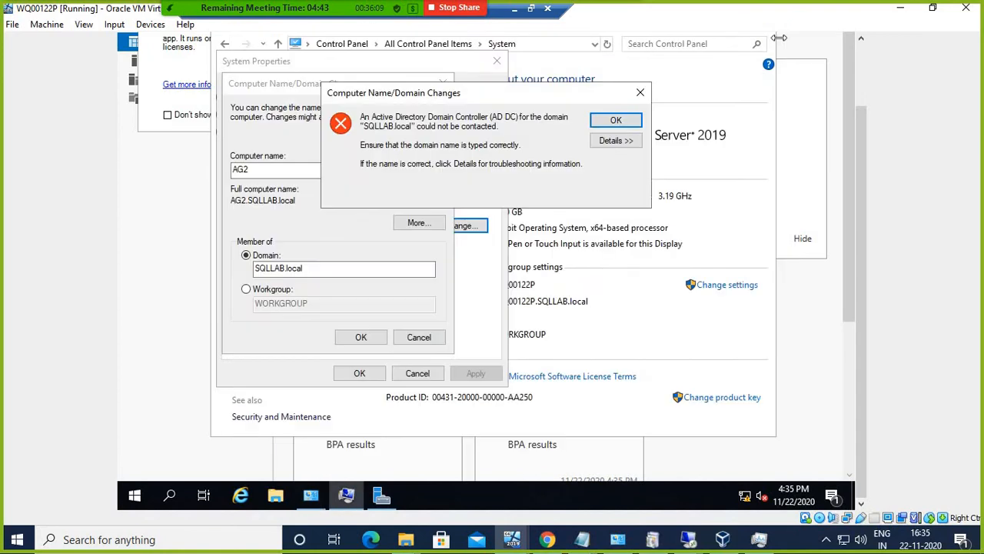
Step: Dismiss the domain controller error and retry joining SQLLAB.local with the domain administrator's credentials
left_click(619, 140)
left_click(616, 124)
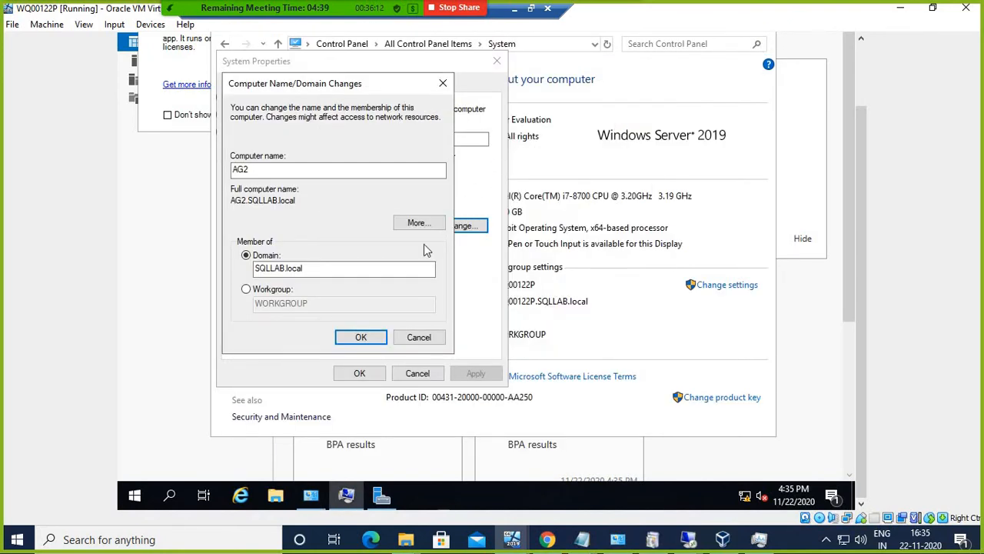
left_click(362, 336)
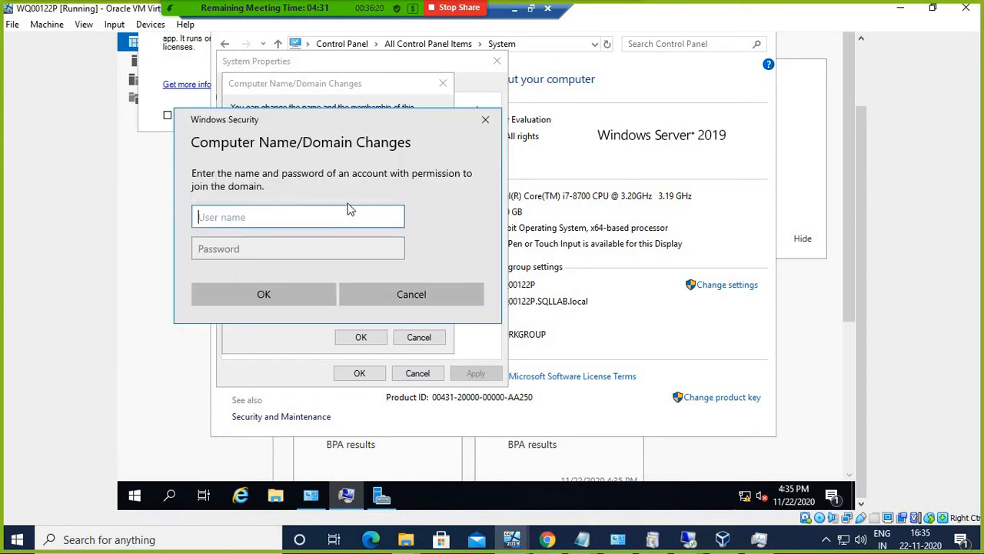
type("SQLLAB\\Administrator")
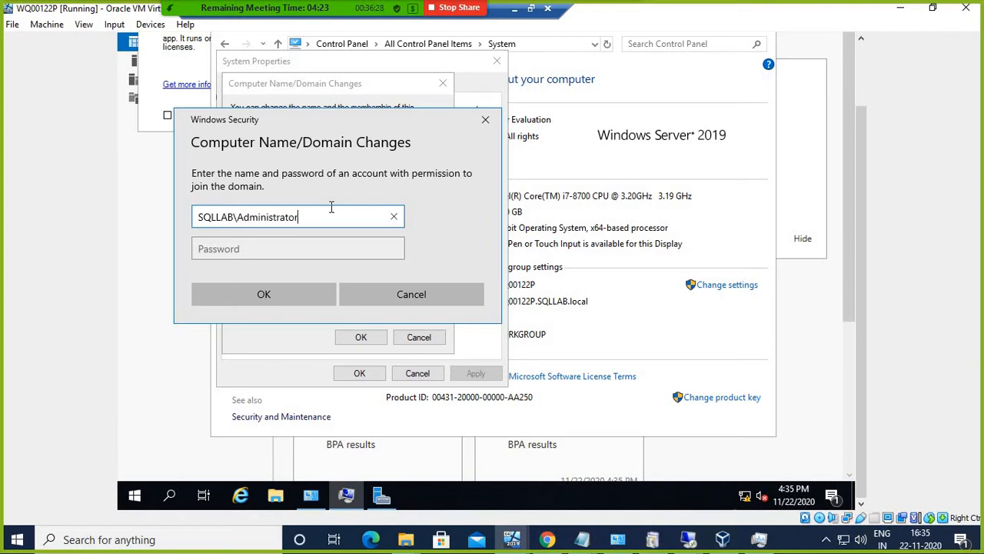
key("Tab")
type("***")
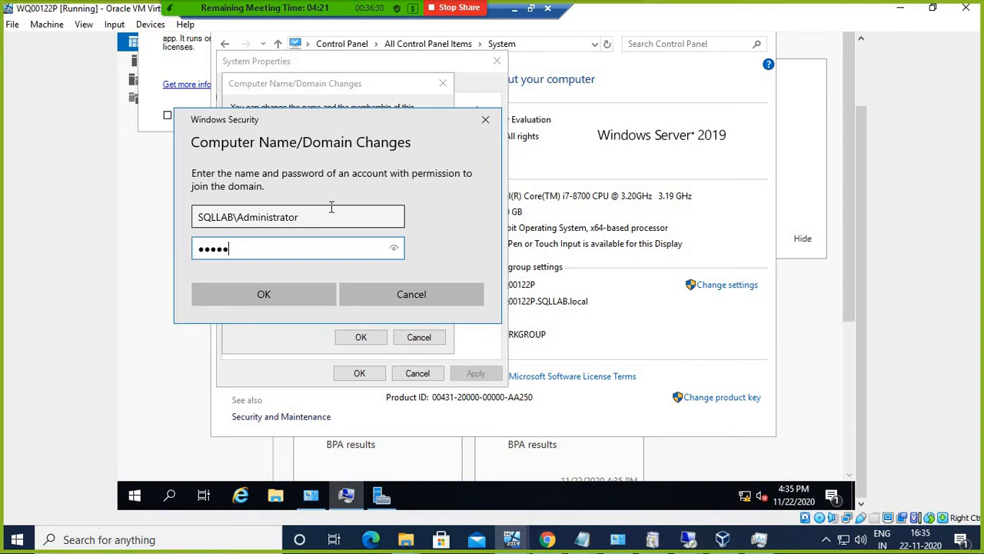
type("*******")
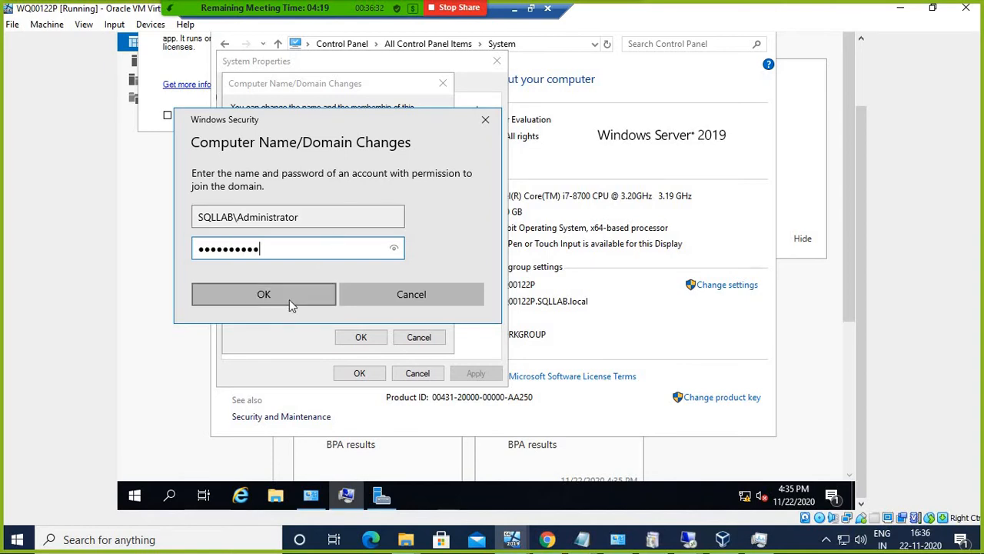
left_click(288, 299)
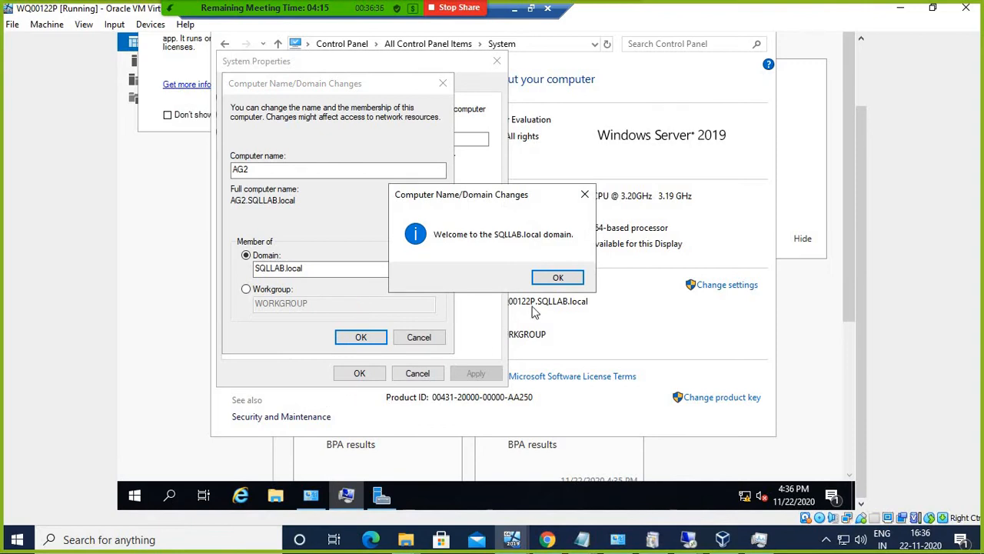
Step: Acknowledge the welcome and restart-required messages, close System Properties, and choose Restart Later
left_click(556, 280)
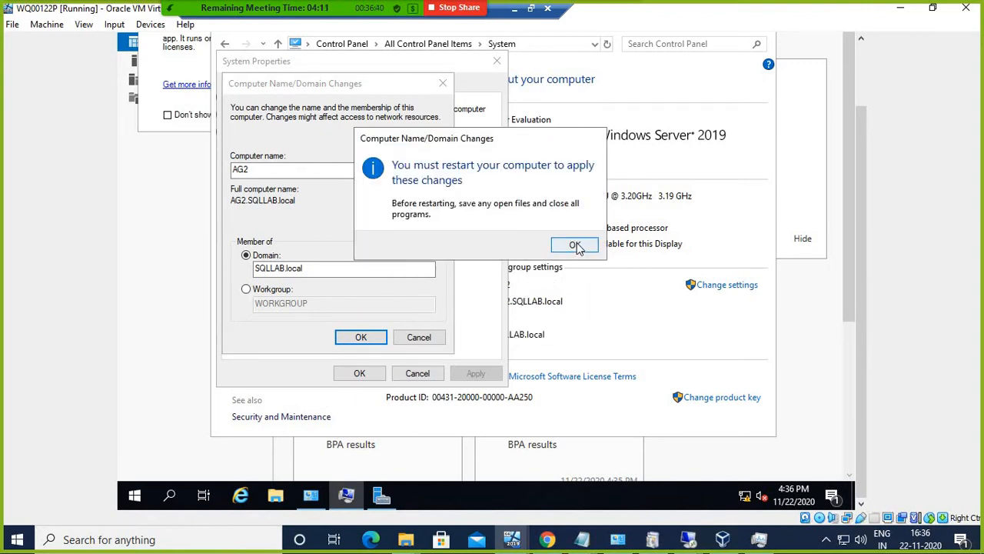
left_click(576, 245)
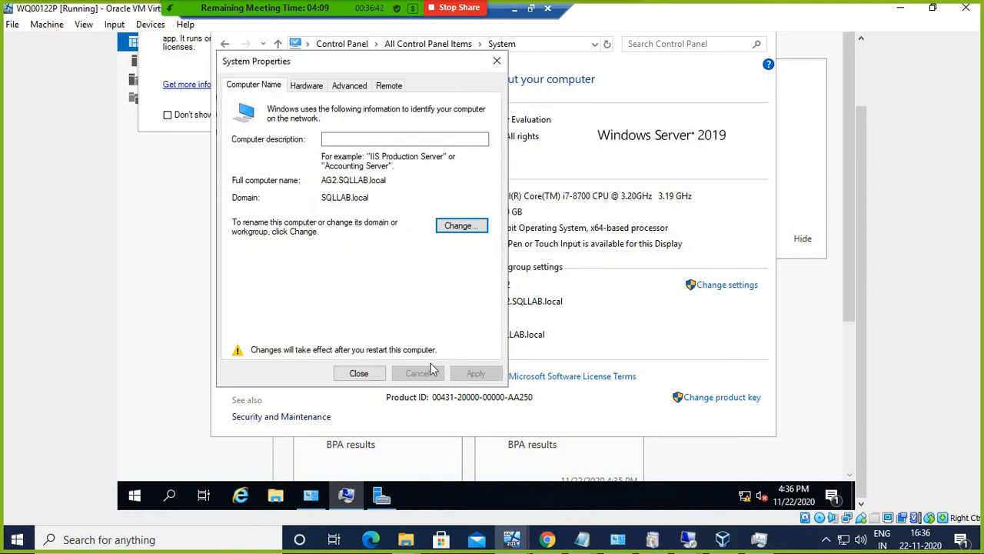
left_click(359, 373)
left_click(562, 239)
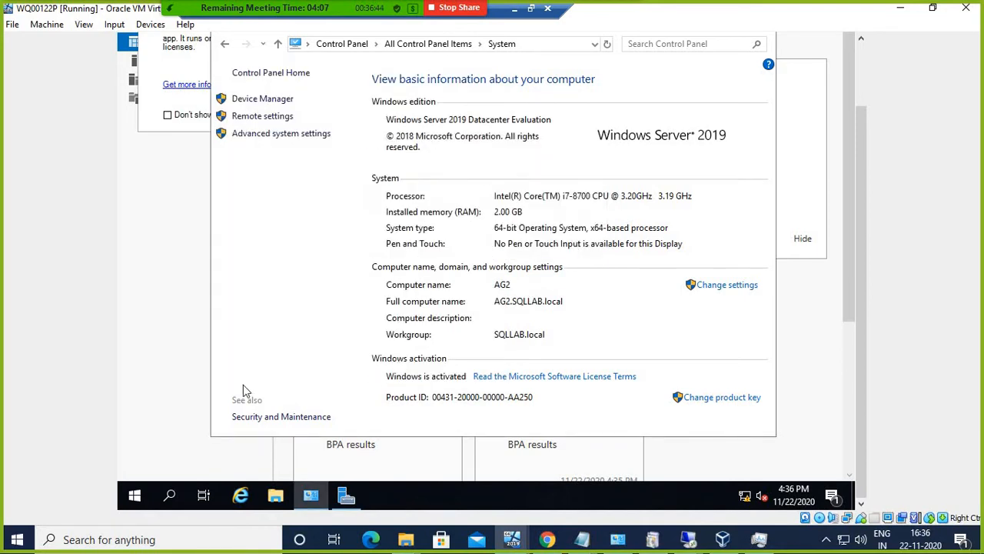
Step: Launch Add Roles and Features in Server Manager and advance to the Features page for the local server
left_click(849, 172)
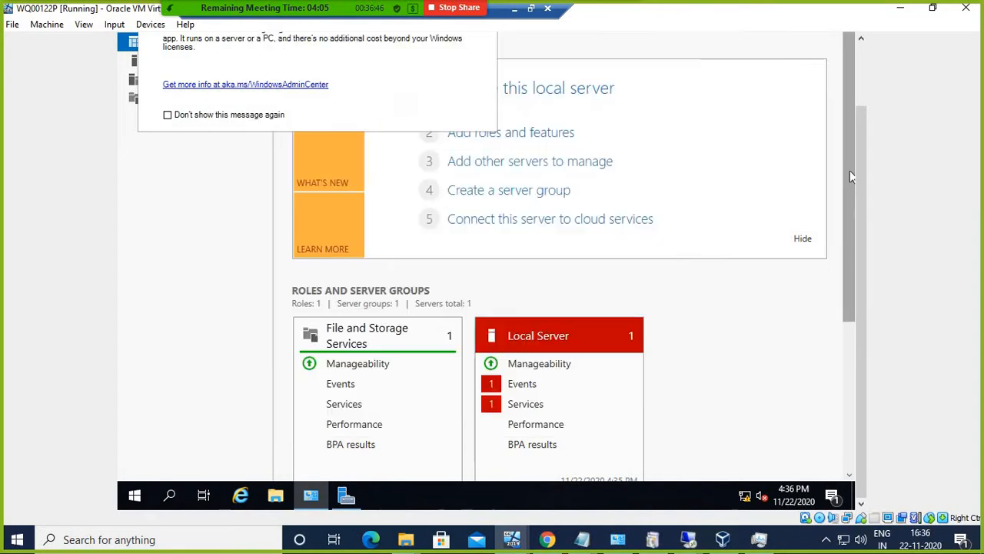
left_click(858, 75)
left_click(694, 74)
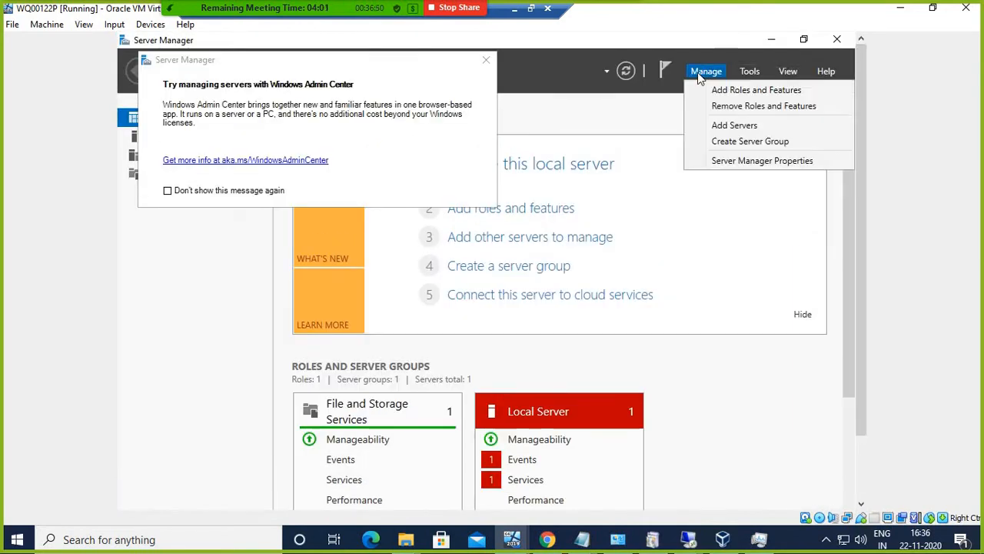
left_click(706, 88)
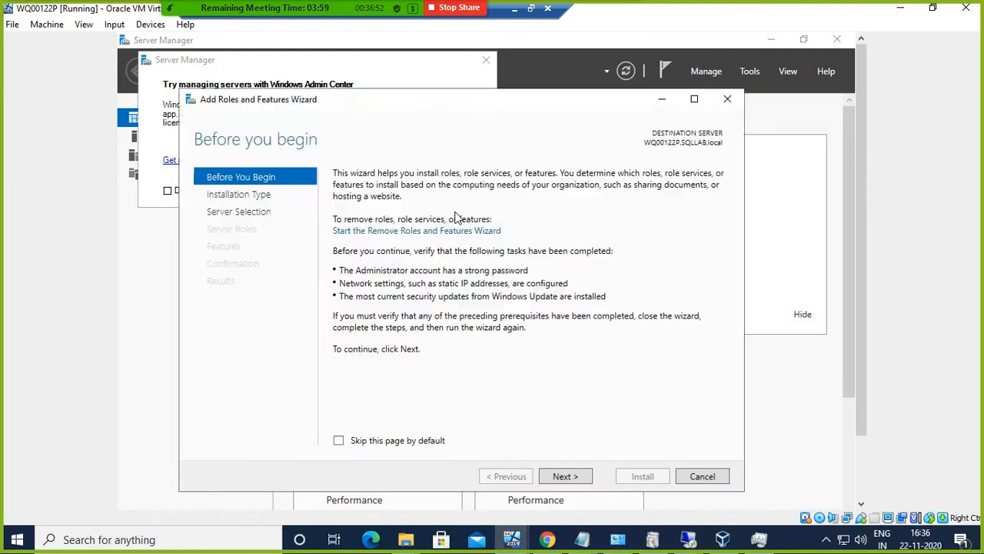
left_click(552, 477)
left_click(552, 478)
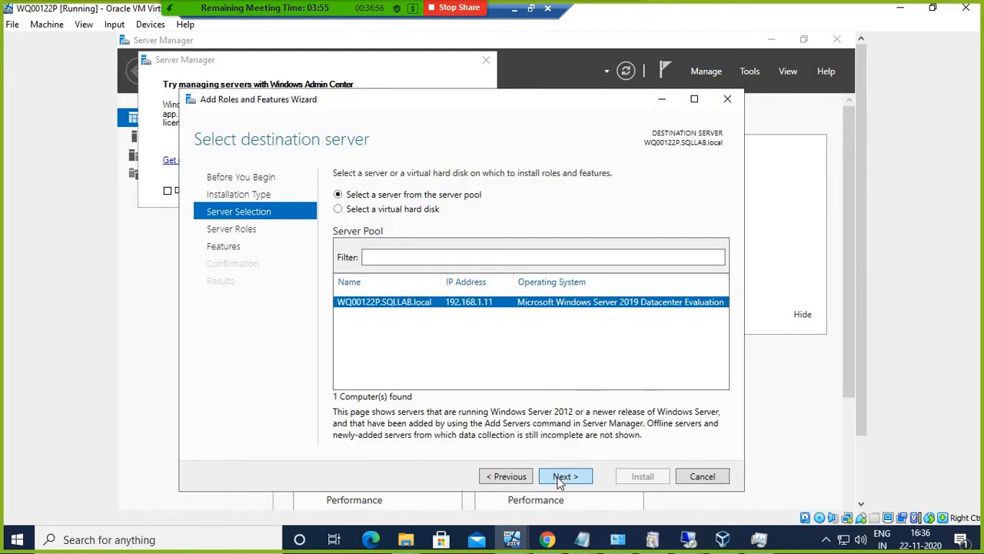
left_click(558, 477)
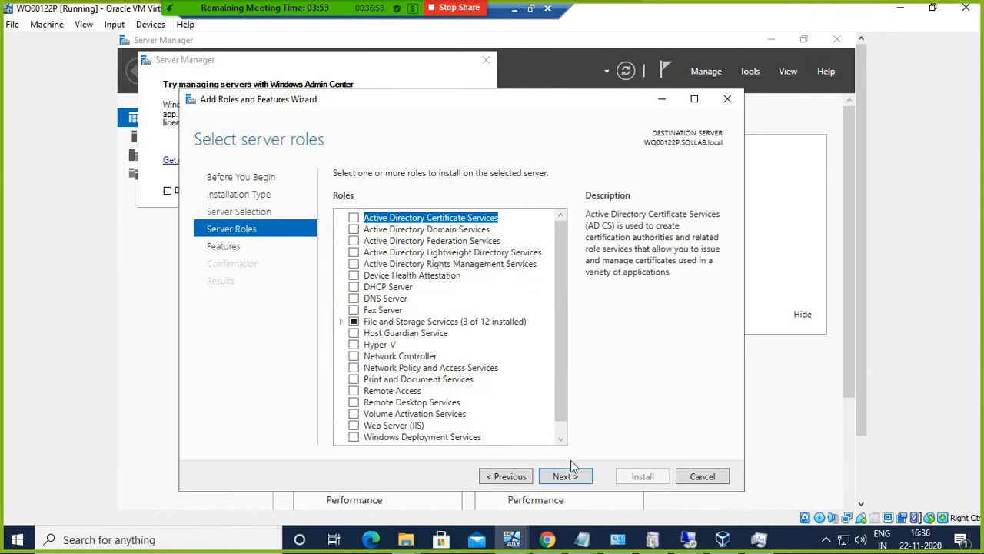
left_click(567, 476)
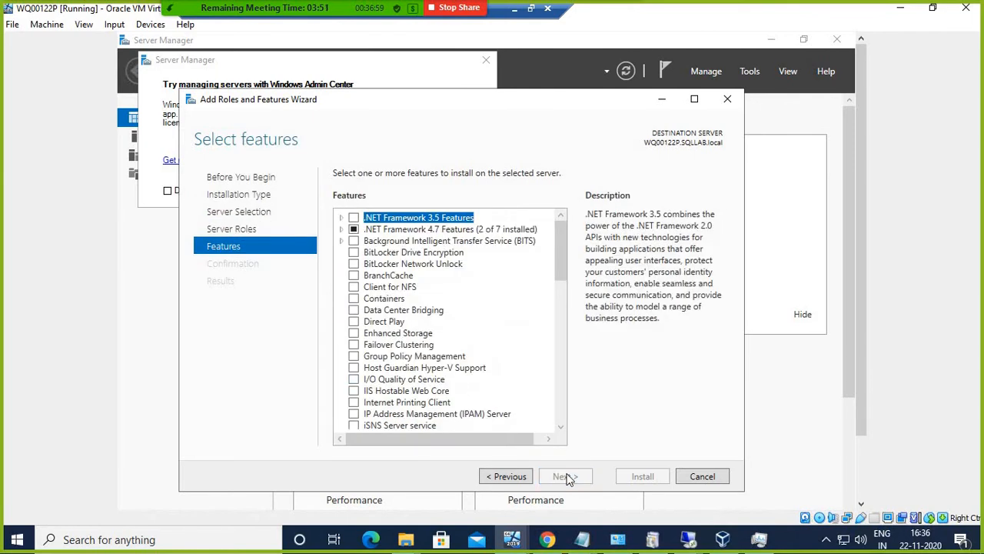
Step: Select Failover Clustering with its management tools and start the installation
left_click(354, 345)
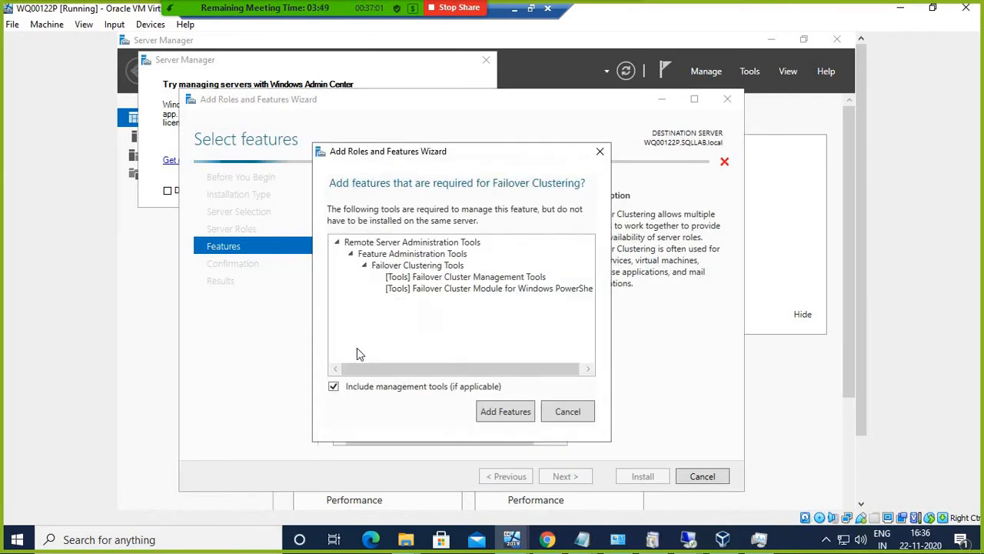
left_click(504, 411)
left_click(561, 477)
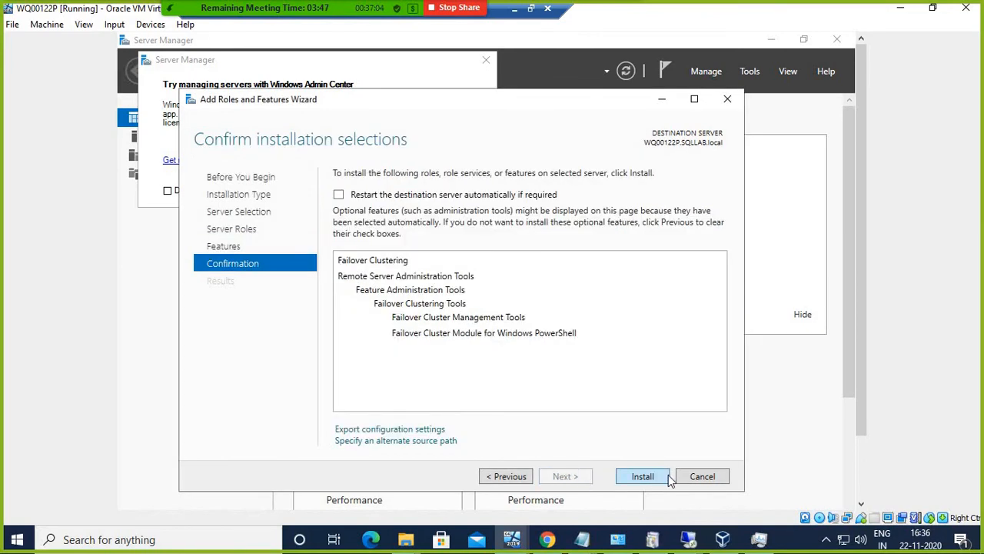
left_click(643, 476)
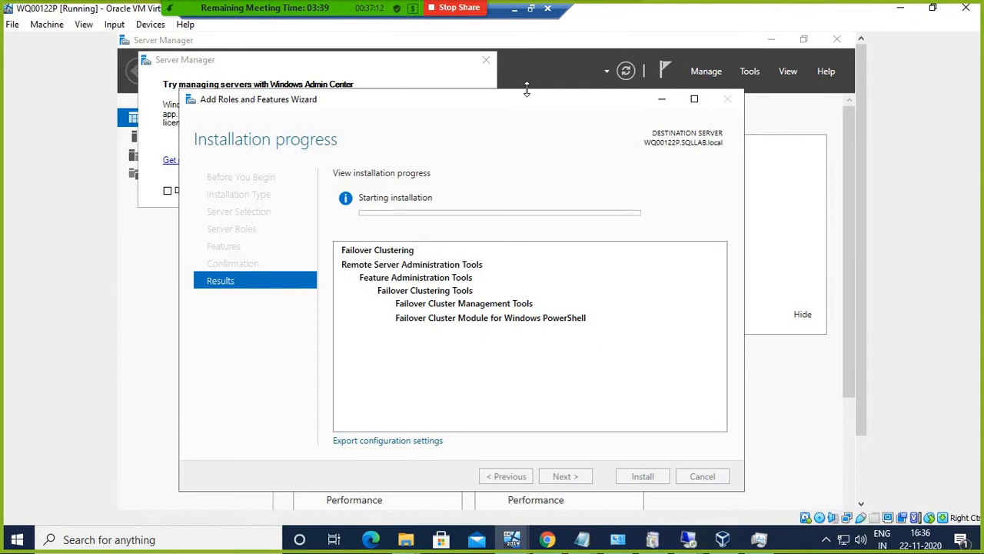
left_click_drag(524, 103, 527, 87)
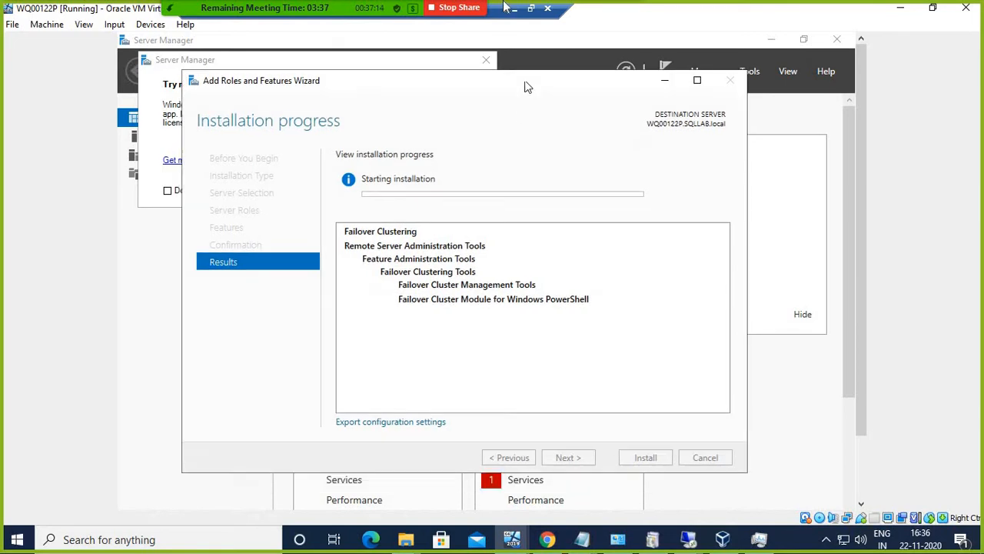
left_click(513, 8)
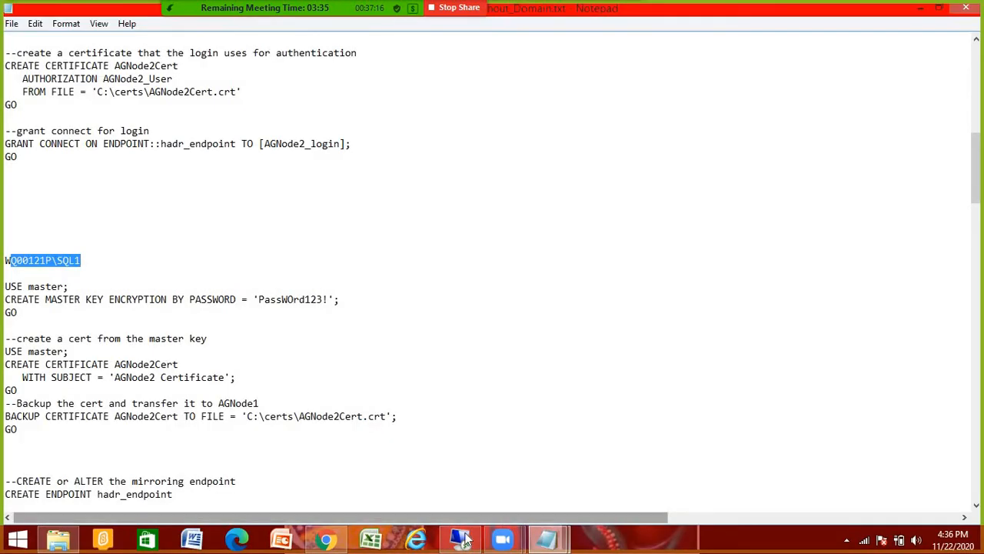
Step: Check SQL Server 2019 Setup progress in the 192.168.1.40 remote session, then minimize it
left_click(461, 540)
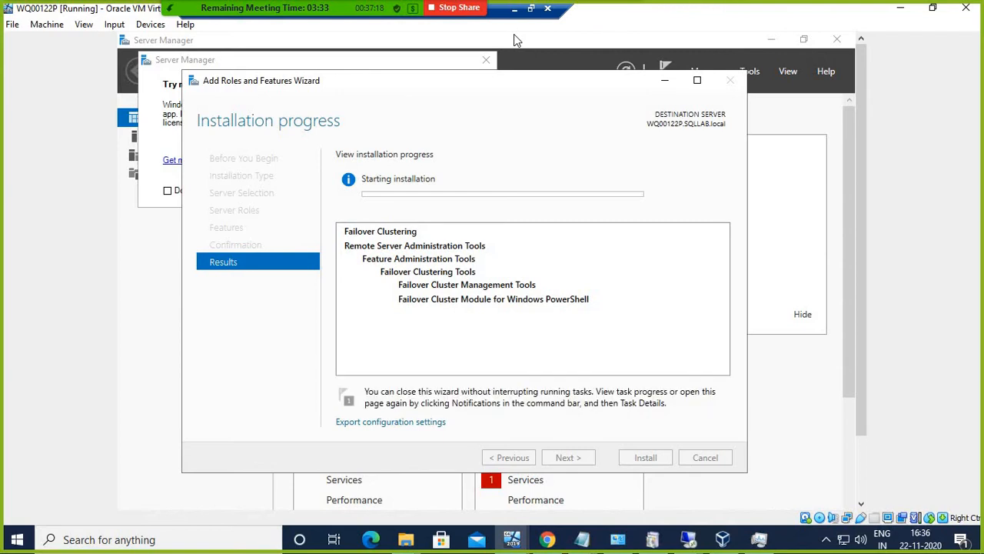
left_click(901, 8)
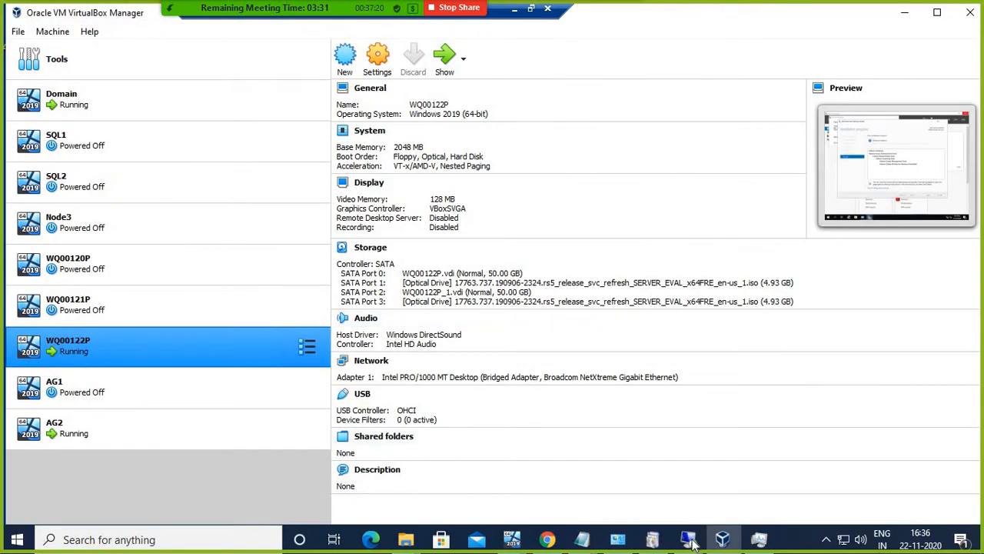
mouse_move(692, 542)
left_click(699, 477)
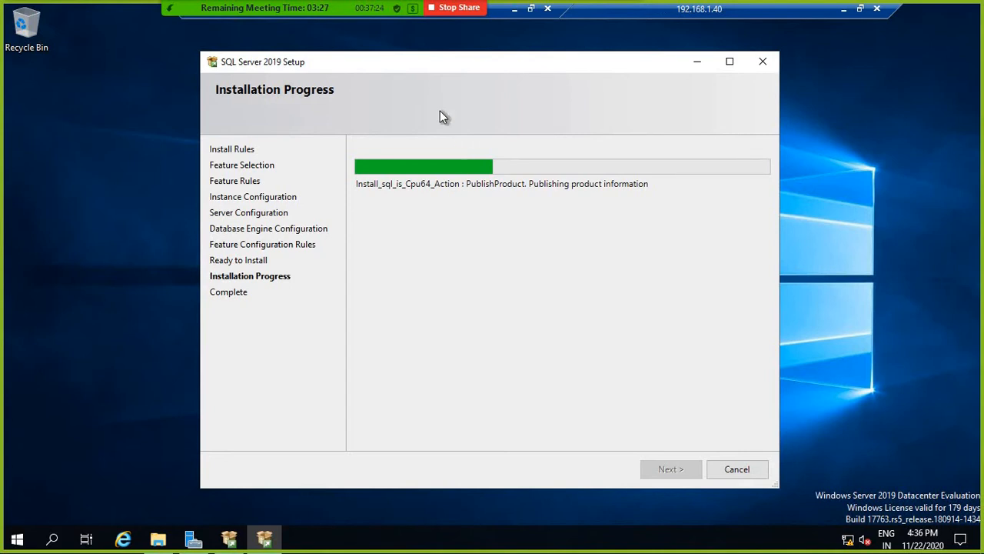
left_click(843, 10)
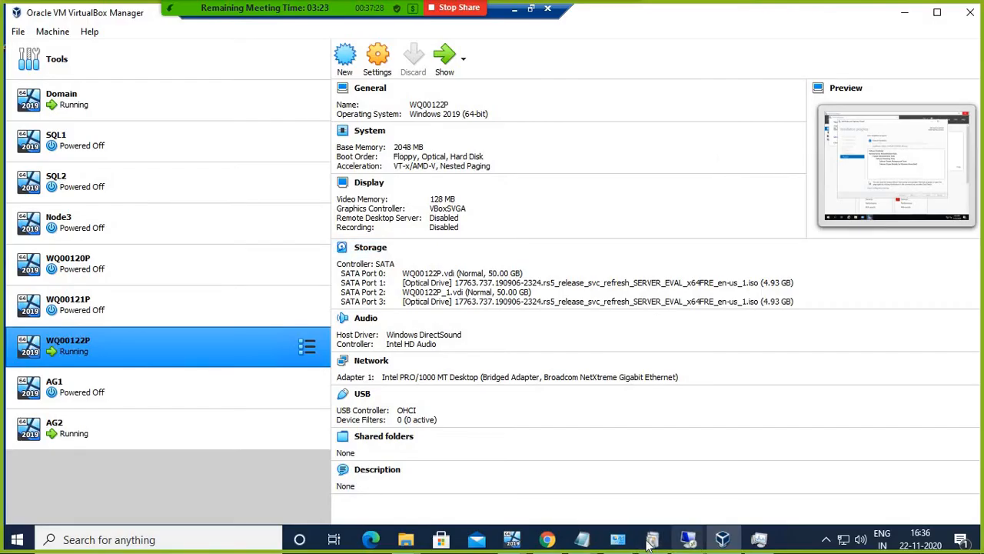
Step: Close the failed Failover Clustering wizard on WQ00122P and dismiss the Windows Admin Center notice
mouse_move(514, 542)
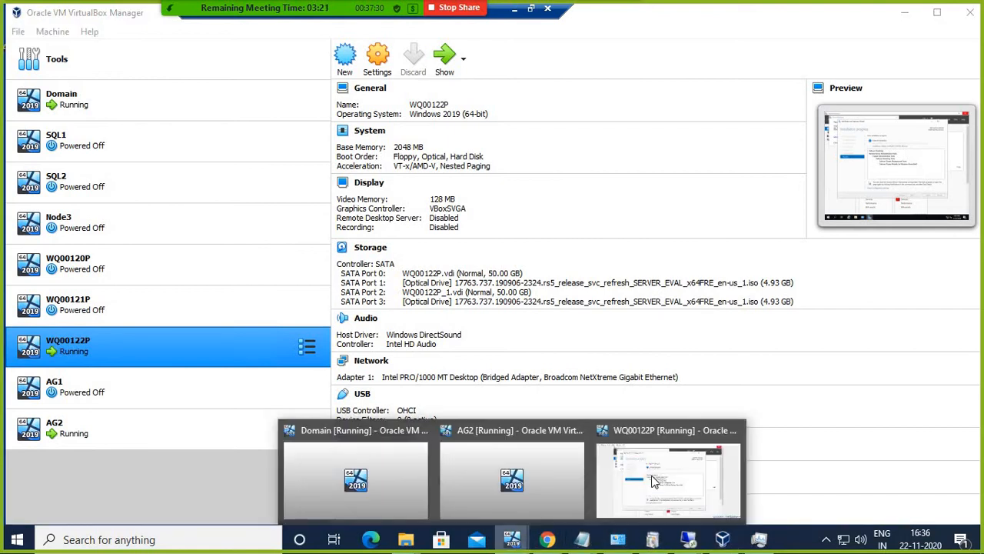
left_click(658, 435)
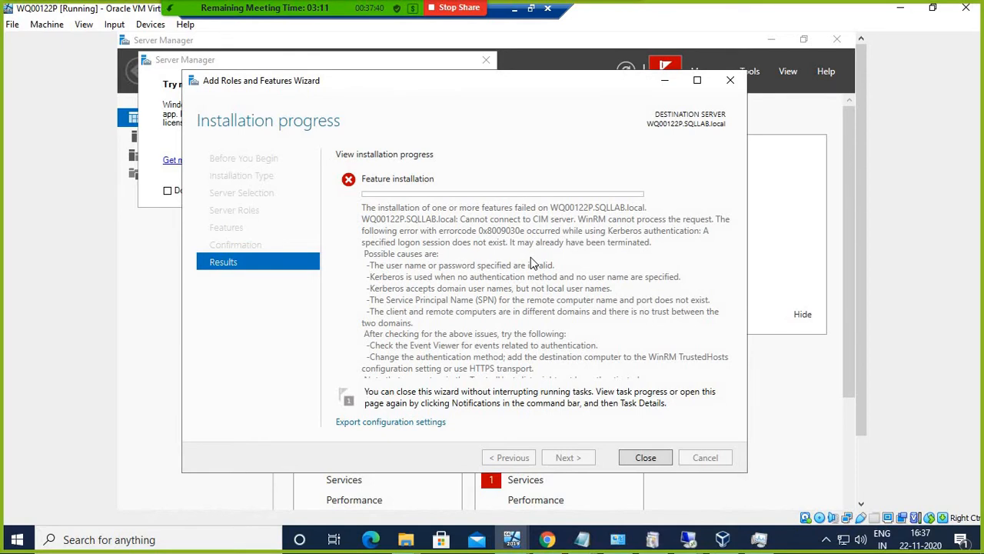
left_click(644, 457)
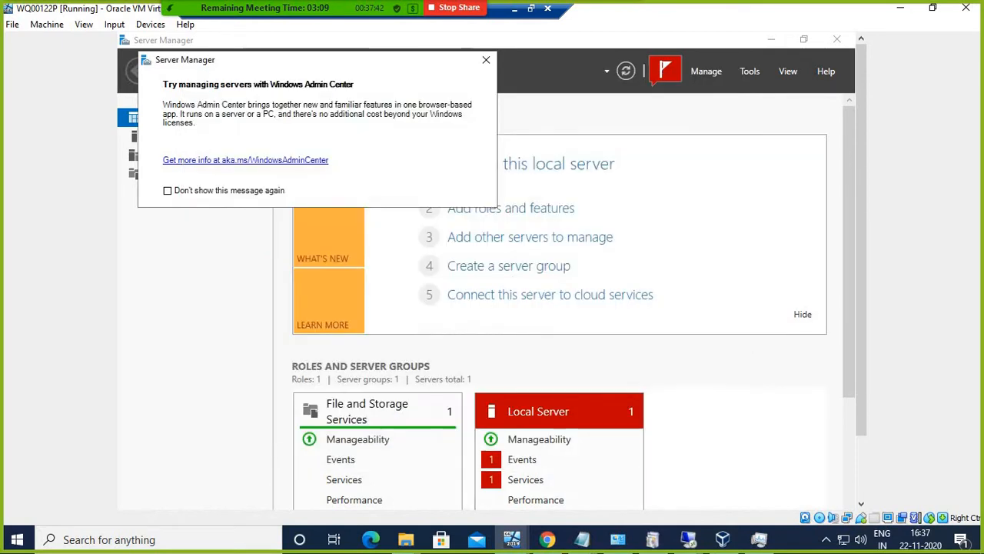
left_click(486, 59)
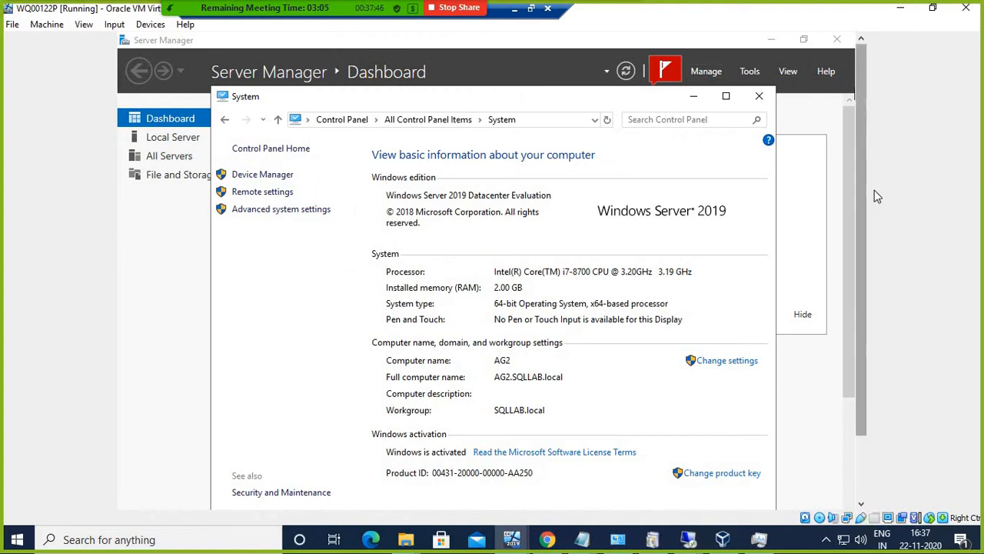
left_click_drag(863, 190, 864, 288)
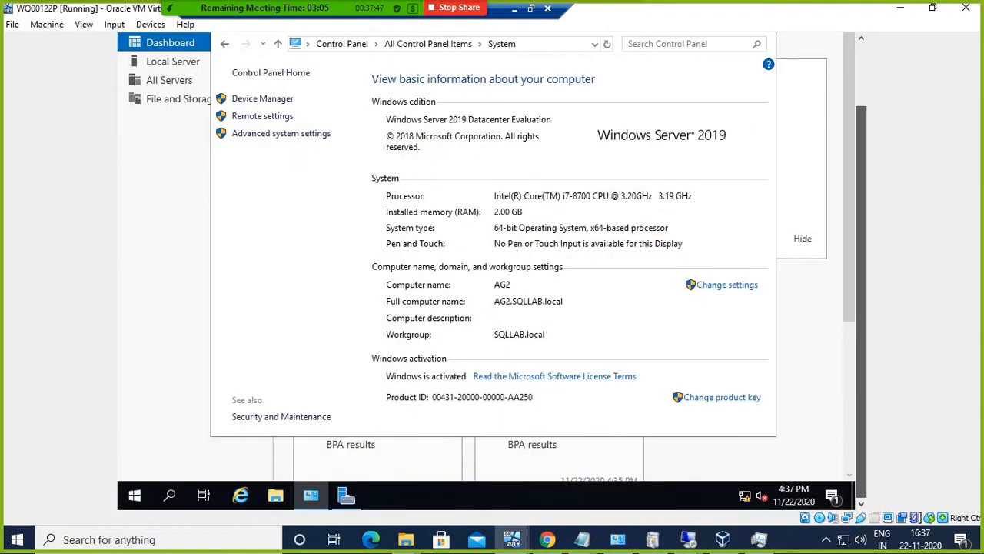
Step: Restart the AG2 guest with the default reason and return to the VirtualBox Manager machine list
right_click(136, 497)
mouse_move(192, 461)
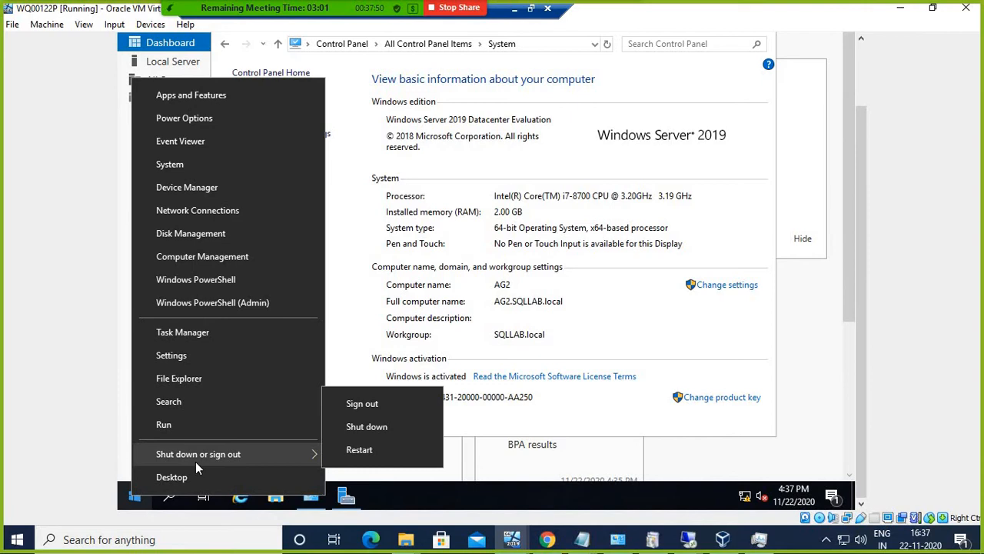
left_click(358, 451)
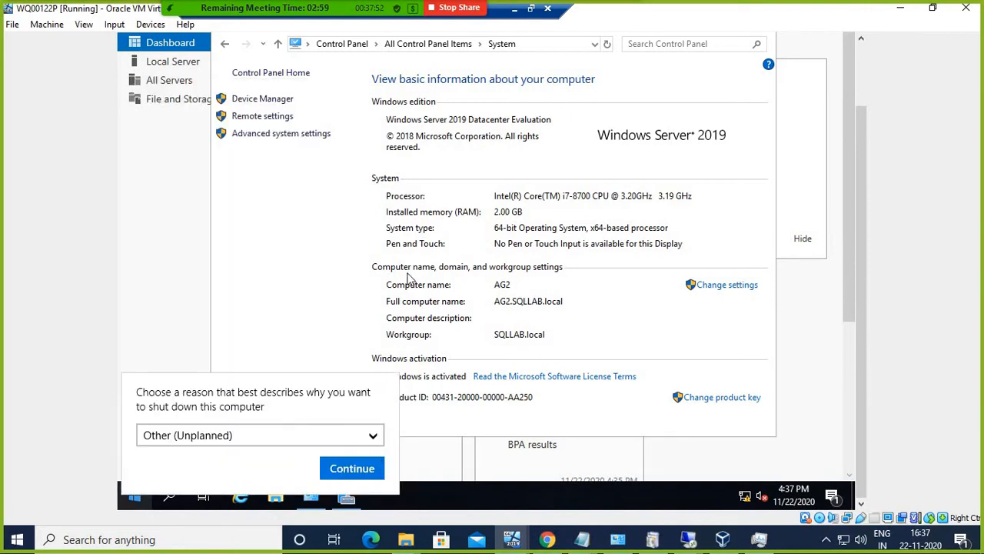
left_click(352, 471)
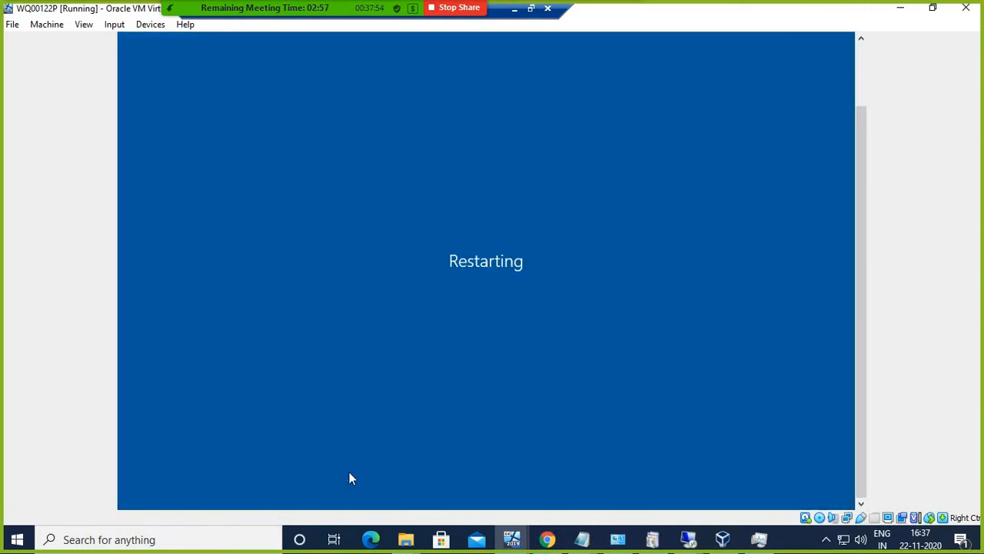
left_click(516, 11)
left_click(502, 529)
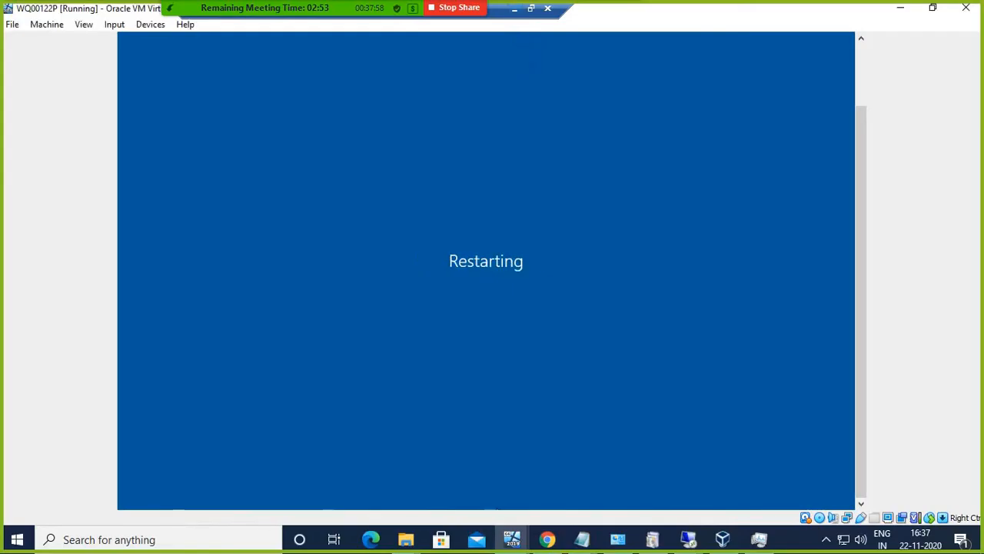
left_click(720, 540)
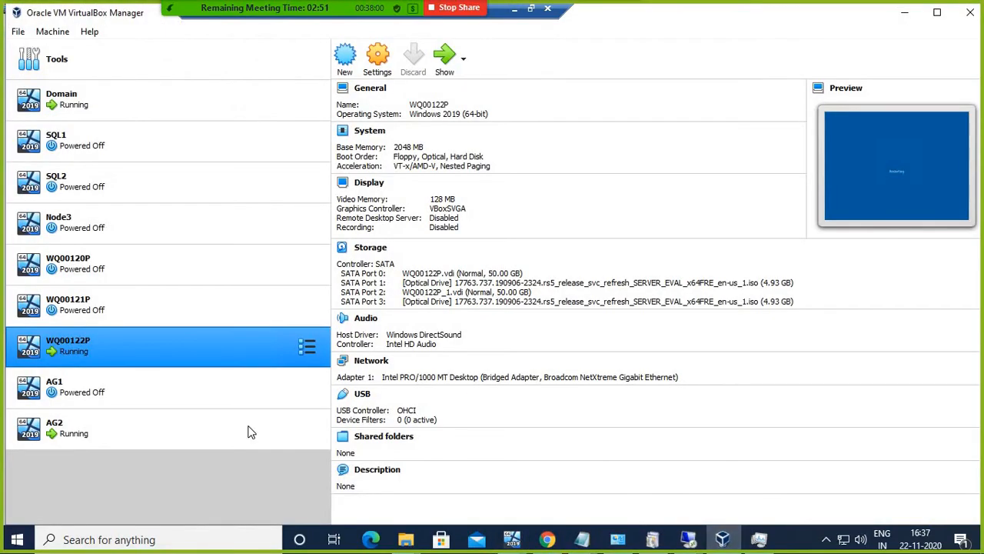
Step: Review WQ00122P's network settings without changes, then power off the machine
right_click(128, 349)
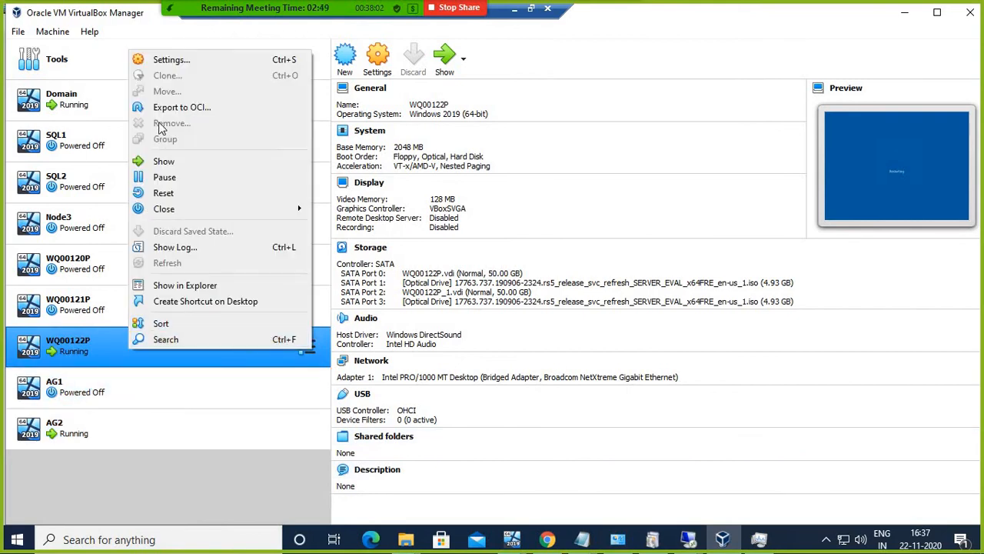
left_click(377, 66)
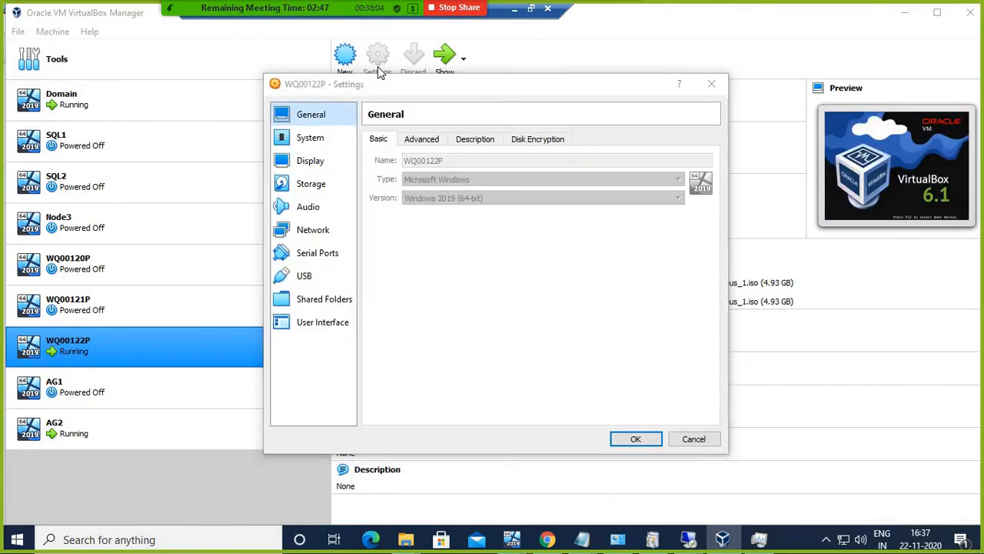
left_click(313, 229)
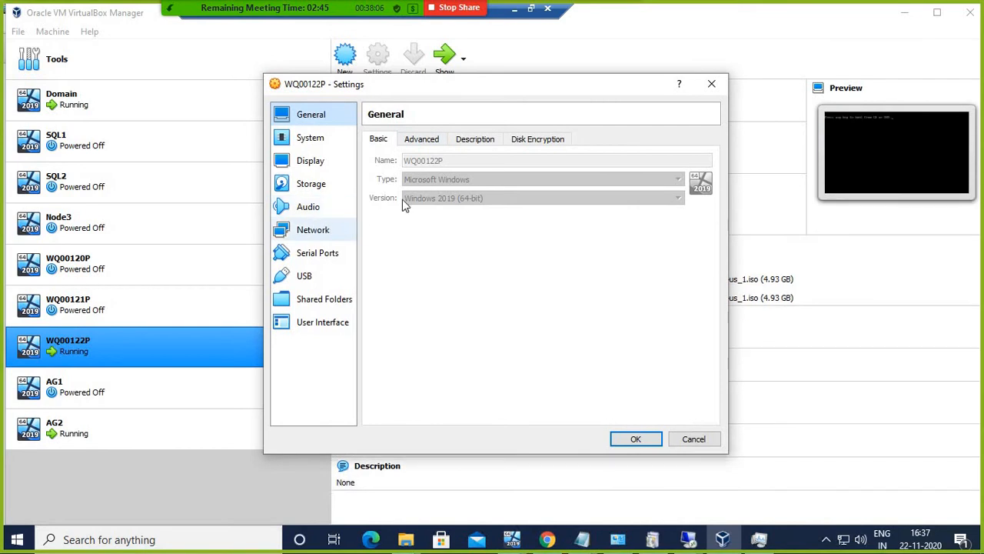
left_click(693, 439)
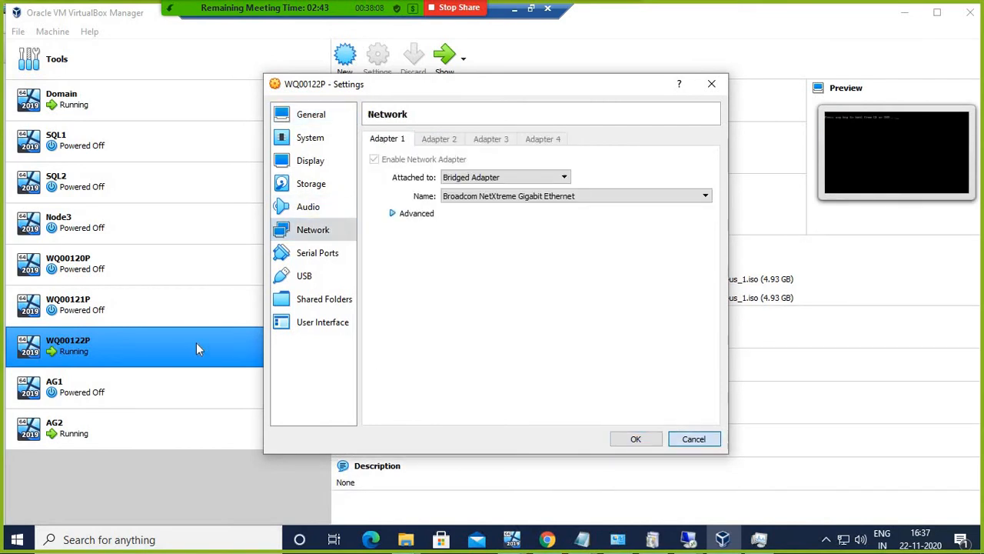
right_click(185, 338)
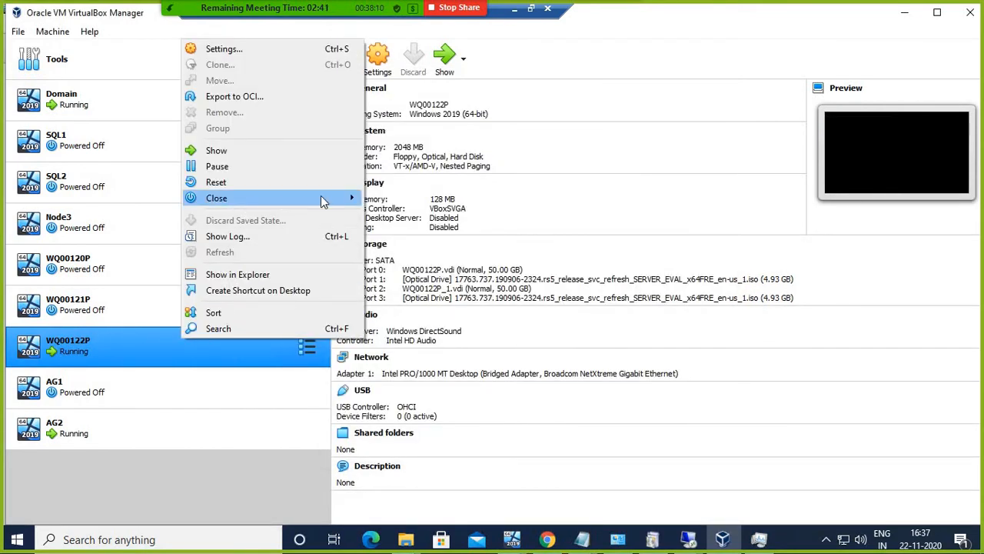
mouse_move(326, 199)
left_click(400, 233)
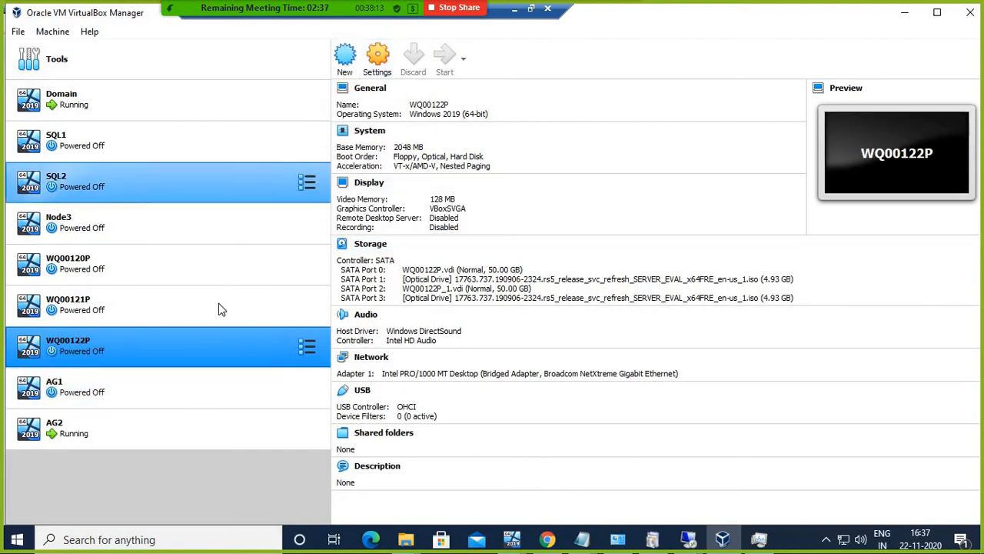
Step: Enable Adapter 2 on WQ00122P as a Bridged Adapter on the Broadcom NetXtreme Gigabit Ethernet card
left_click(377, 63)
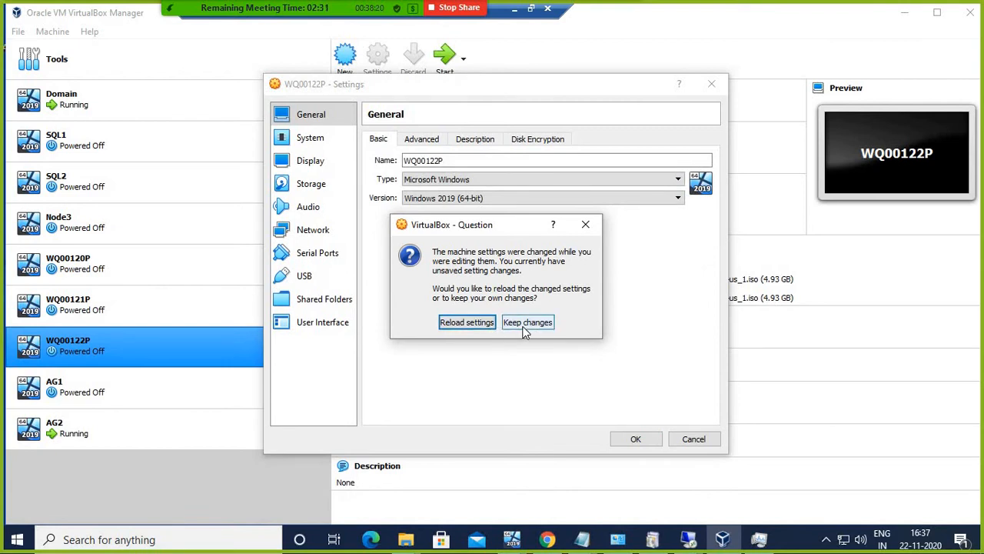
left_click(525, 322)
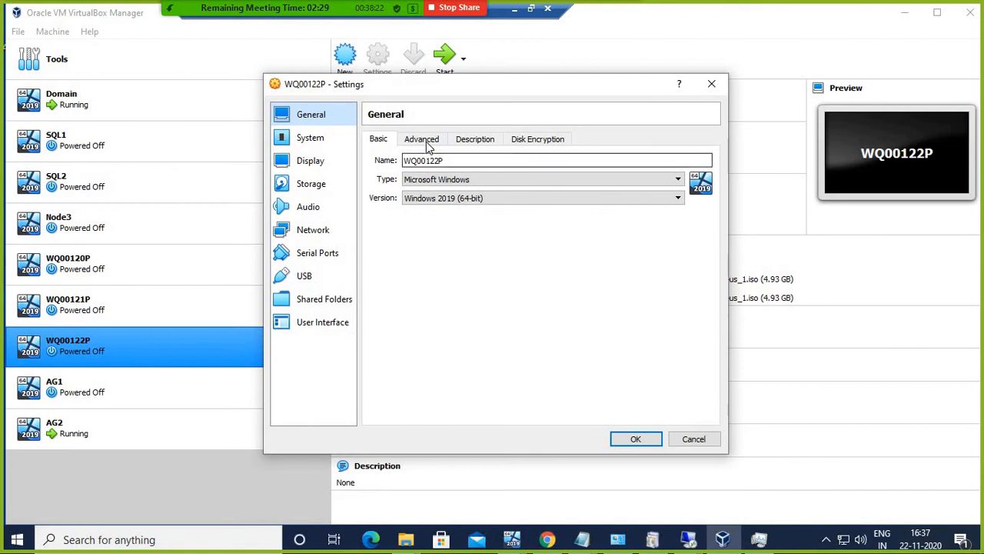
left_click(317, 233)
left_click(439, 140)
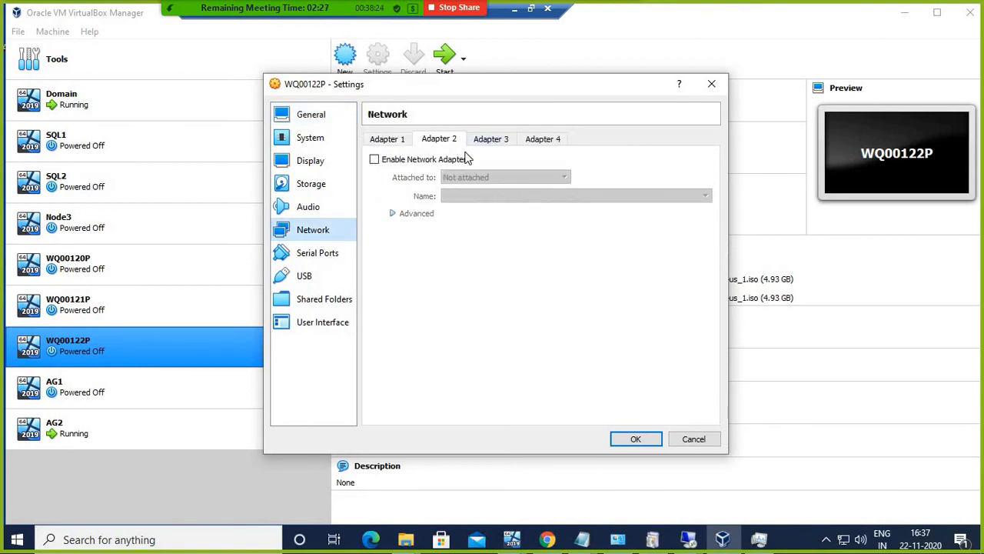
left_click(375, 160)
left_click(453, 178)
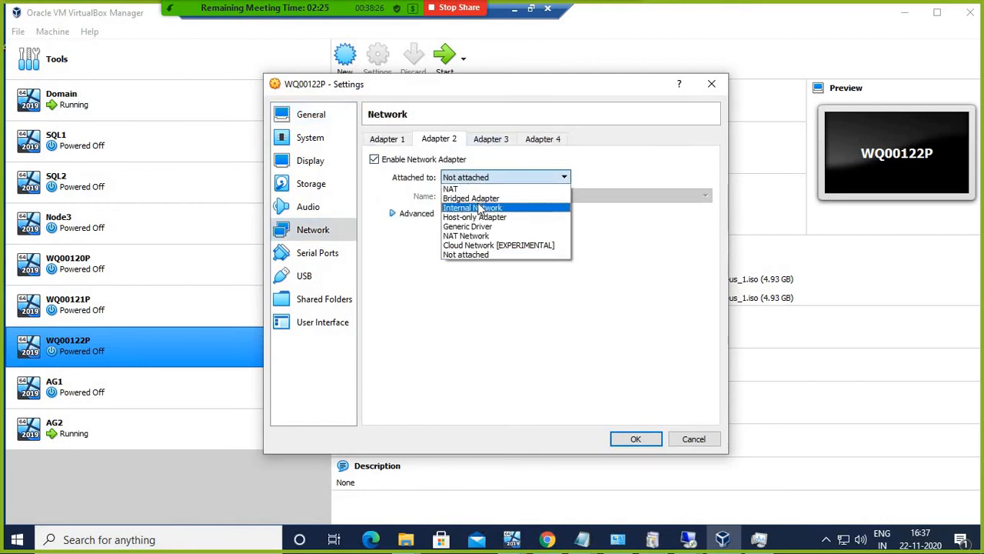
left_click(478, 204)
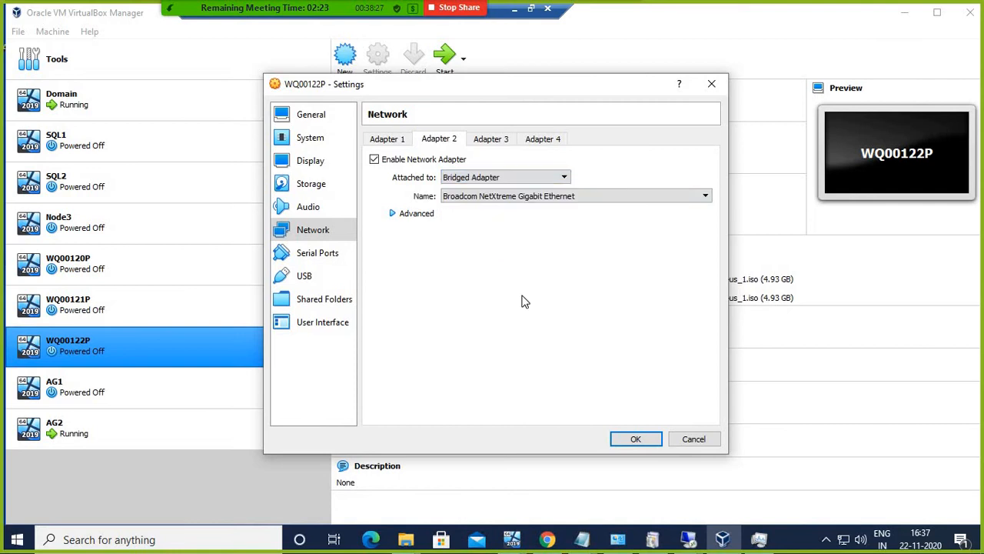
left_click(635, 439)
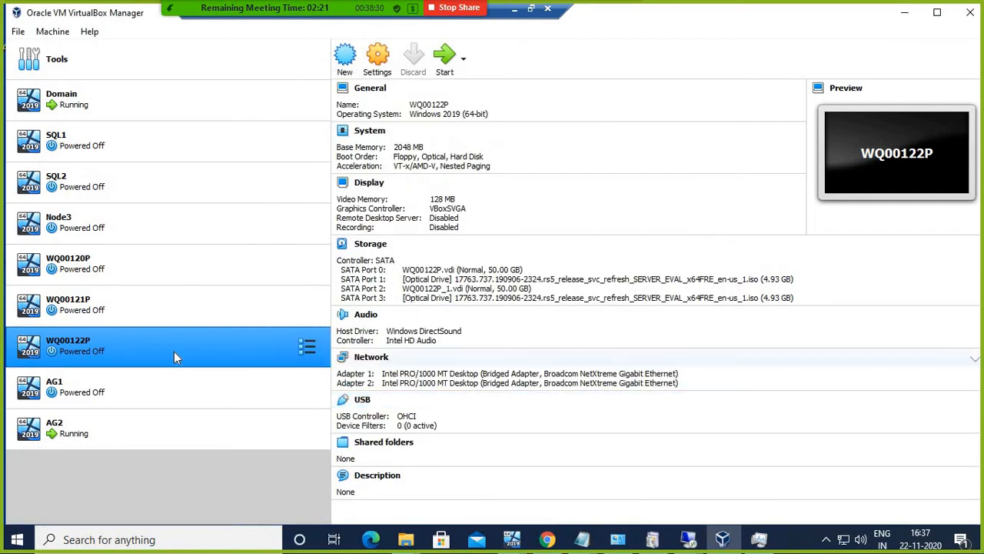
right_click(168, 340)
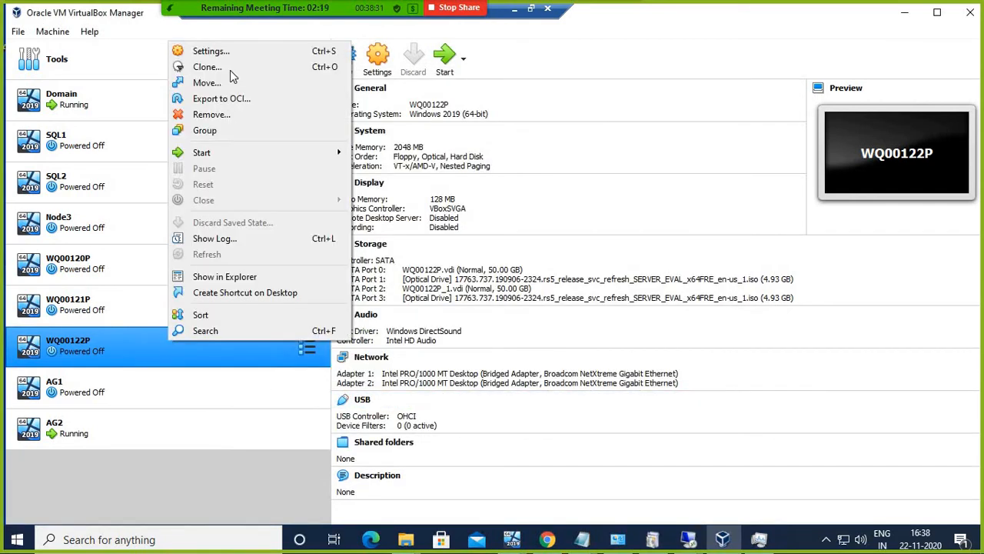
Step: Start WQ00122P and let its Windows guest boot in the console window
left_click(442, 55)
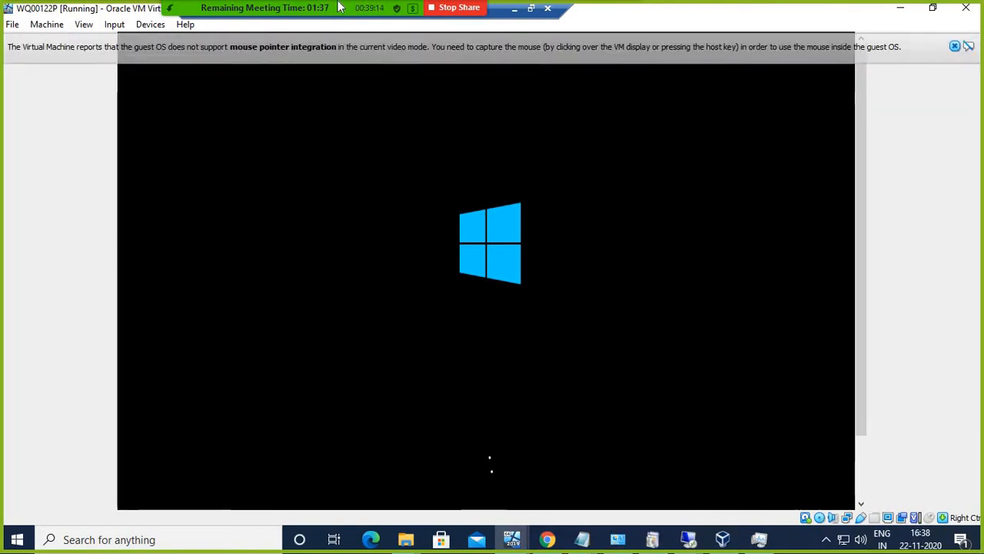
mouse_move(341, 7)
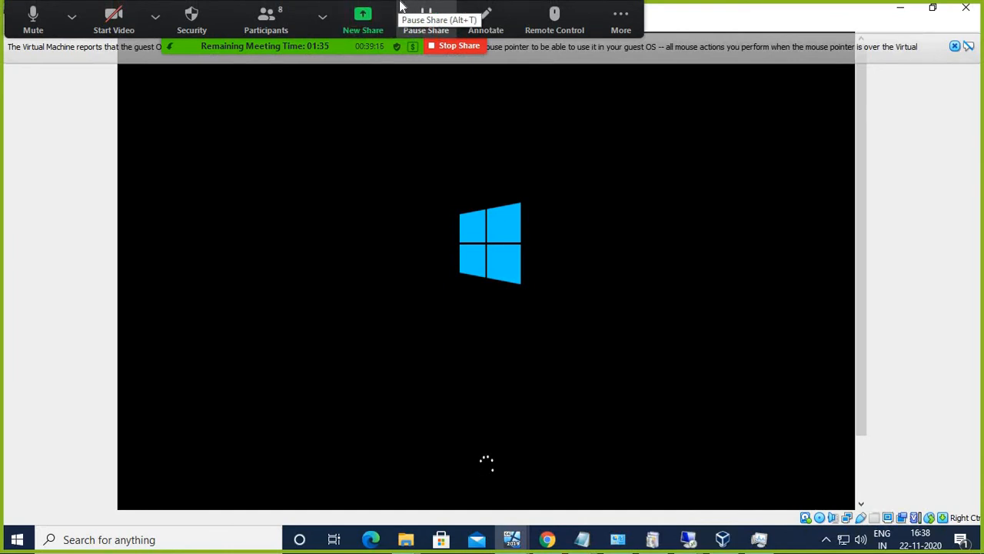
left_click(323, 17)
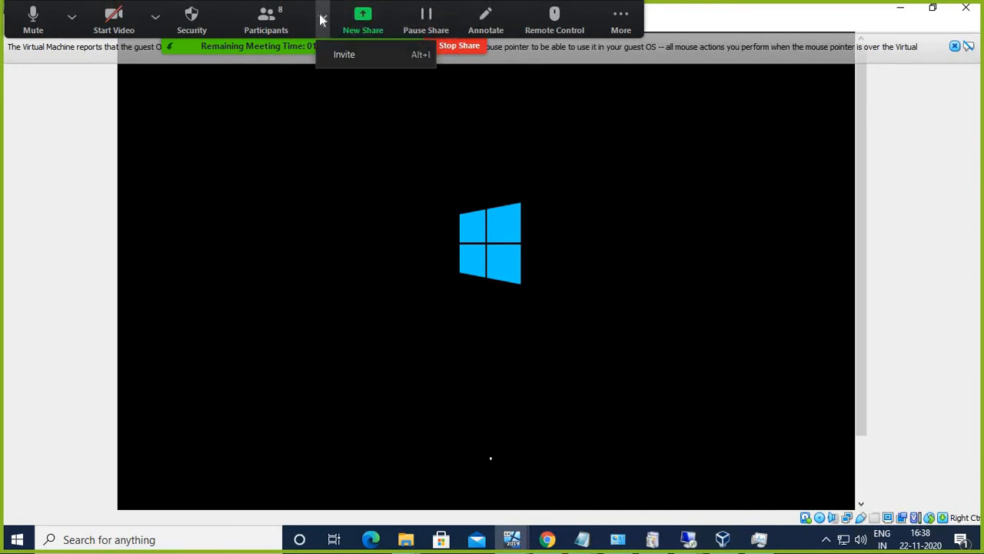
left_click(319, 14)
left_click(319, 13)
left_click(319, 14)
left_click(285, 27)
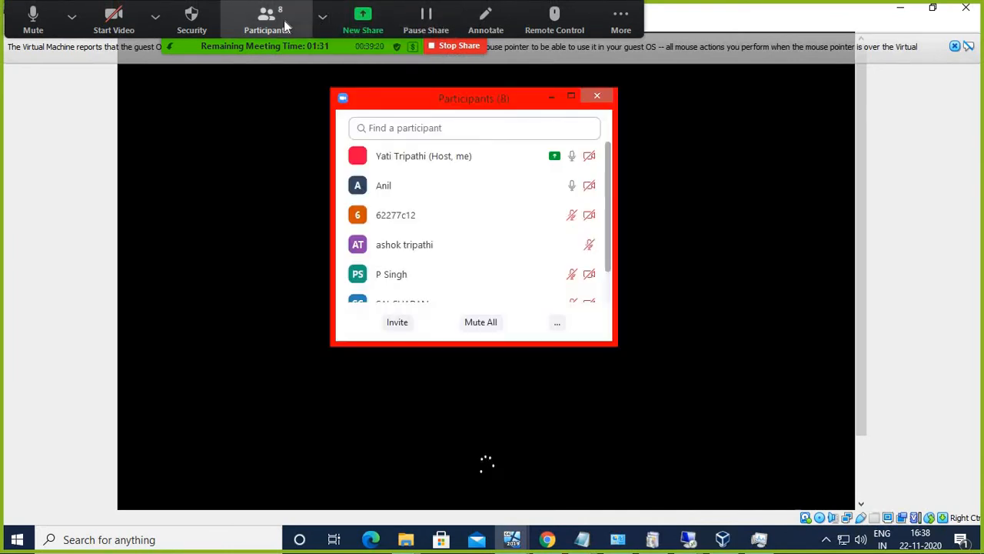
mouse_move(596, 162)
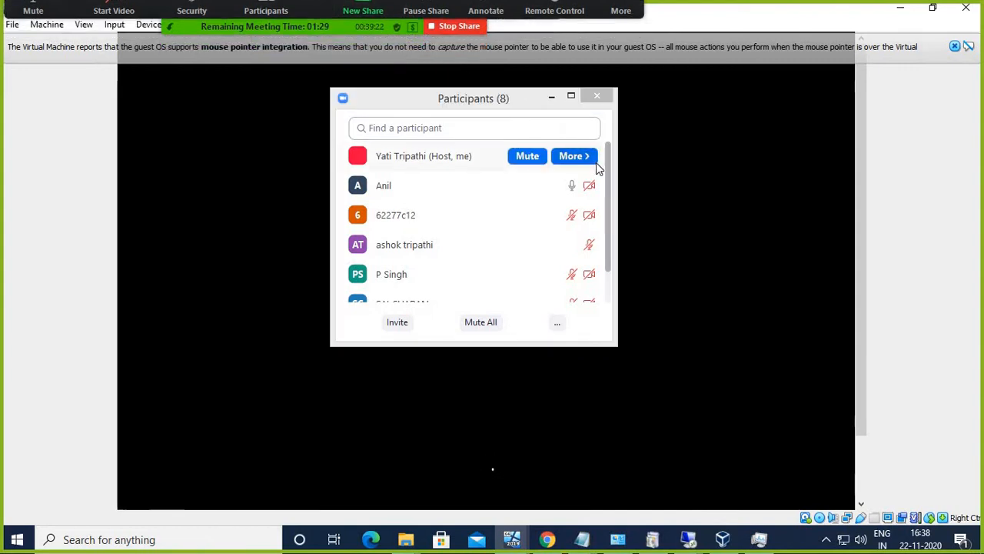
scroll(608, 184, "down", 3)
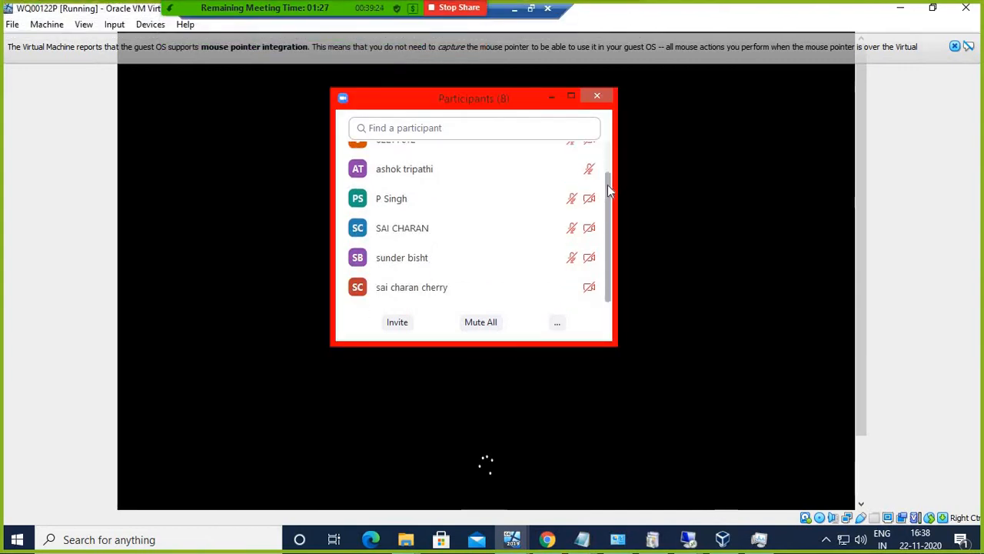
scroll(605, 169, "up", 3)
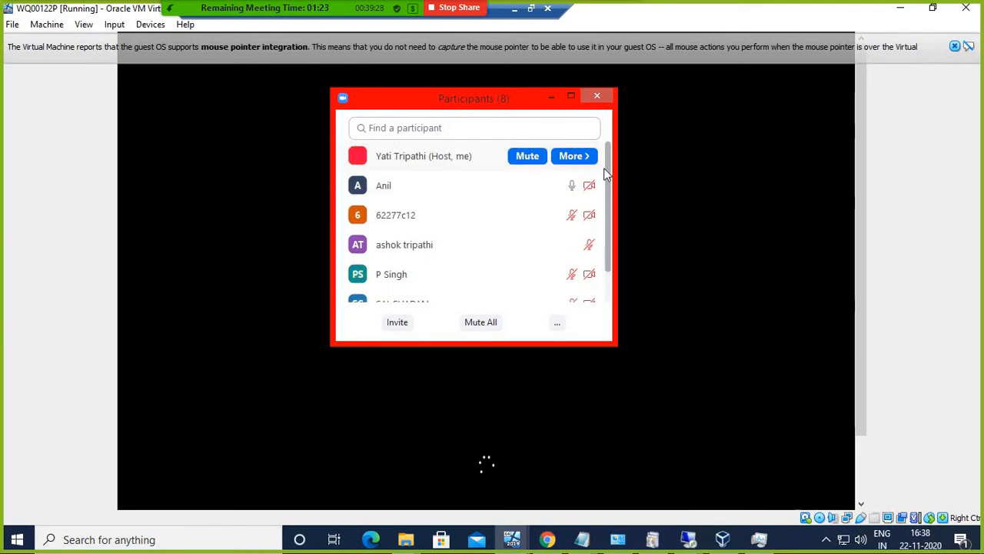
scroll(605, 177, "down", 1)
scroll(605, 181, "down", 1)
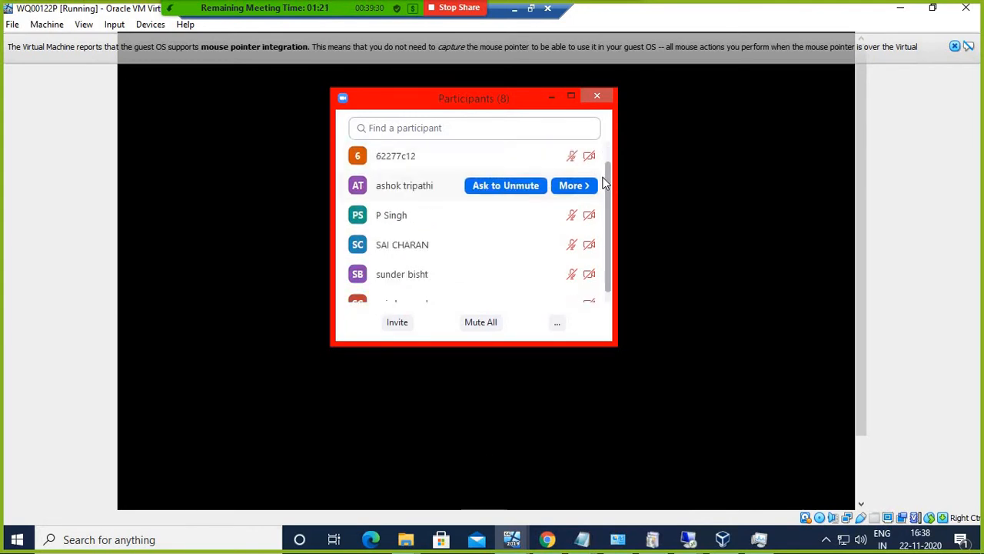
scroll(605, 190, "down", 1)
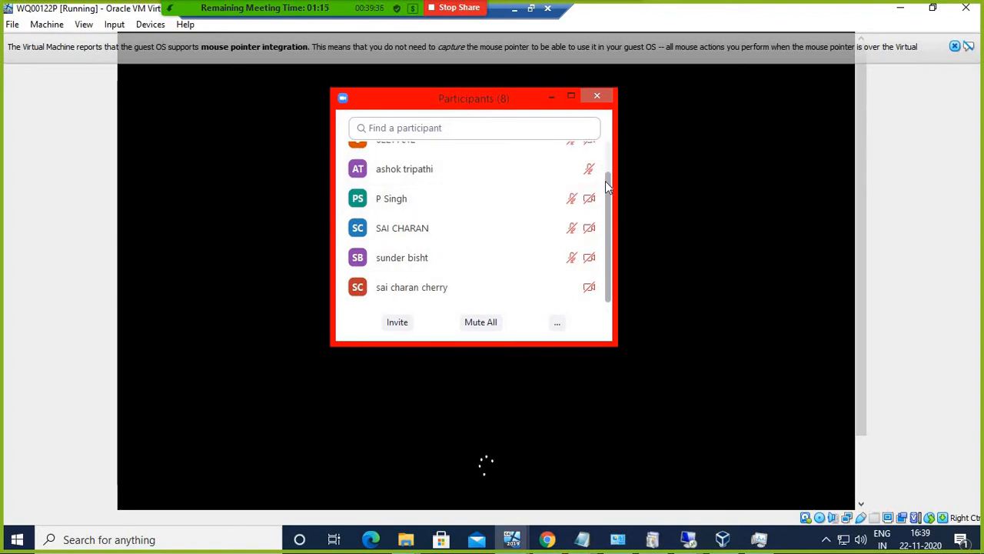
scroll(607, 173, "up", 2)
left_click_drag(608, 159, 609, 177)
scroll(609, 177, "down", 1)
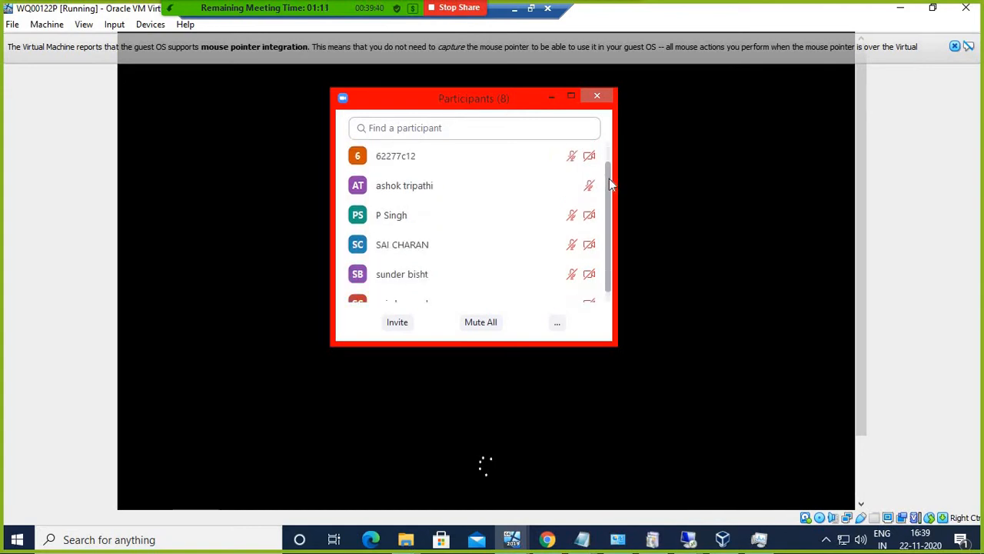
scroll(610, 185, "down", 1)
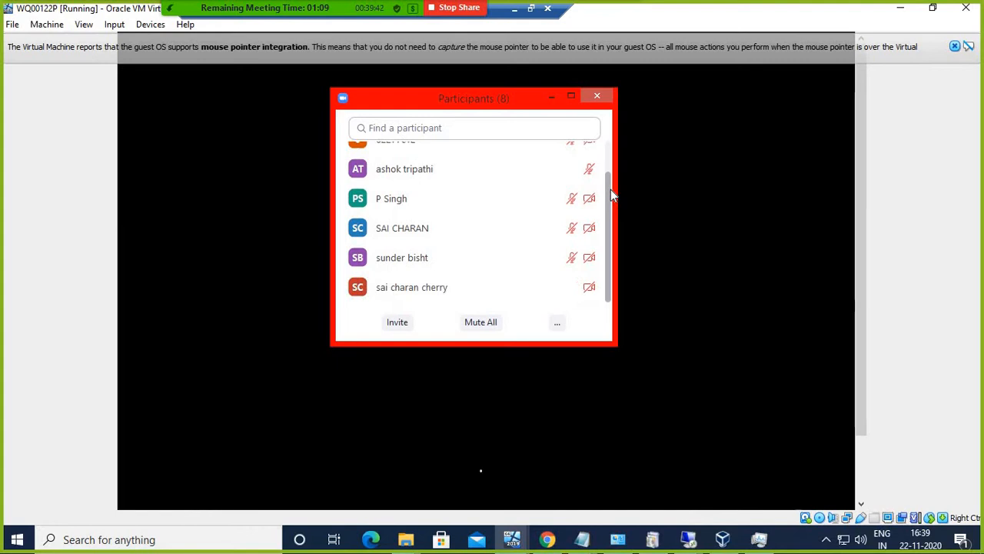
scroll(612, 180, "up", 3)
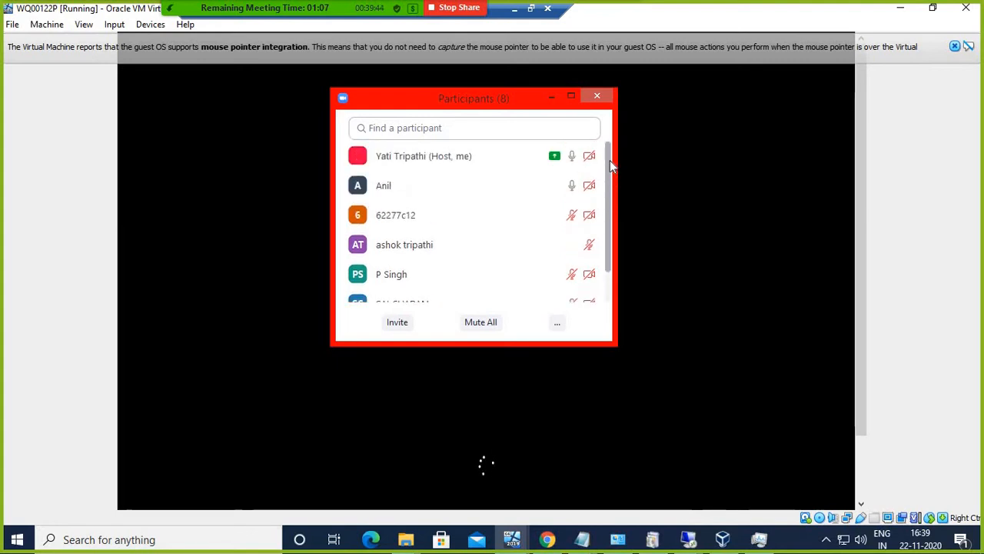
scroll(611, 179, "down", 2)
scroll(613, 188, "down", 1)
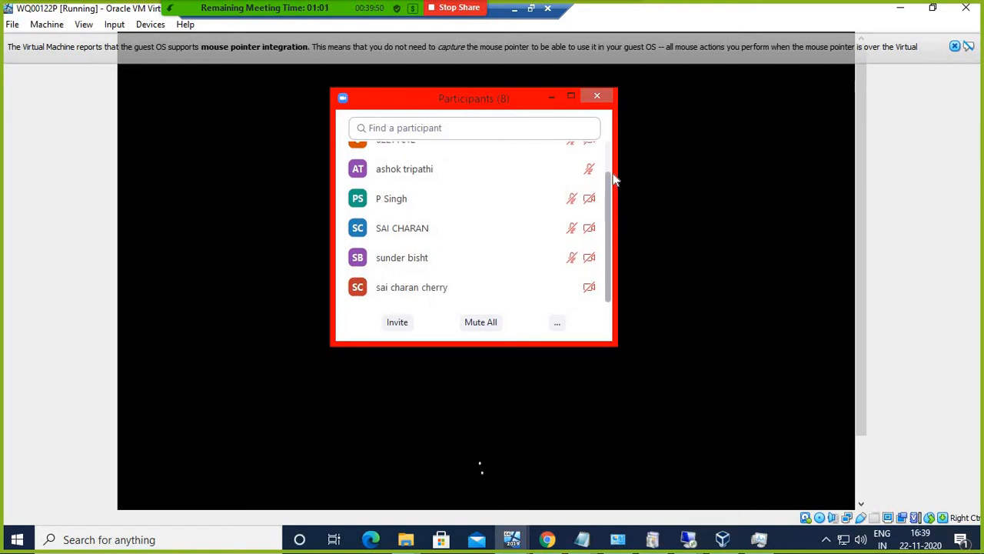
scroll(614, 180, "up", 2)
left_click(598, 97)
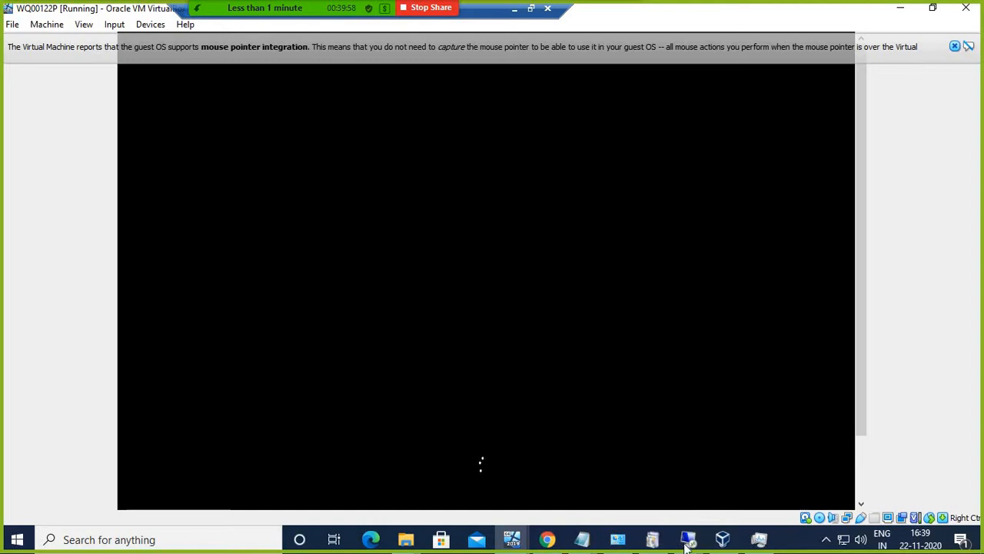
Step: Minimise SQL Server 2019 Setup in the 192.168.1.40 session, then minimise the Remote Desktop window
mouse_move(688, 539)
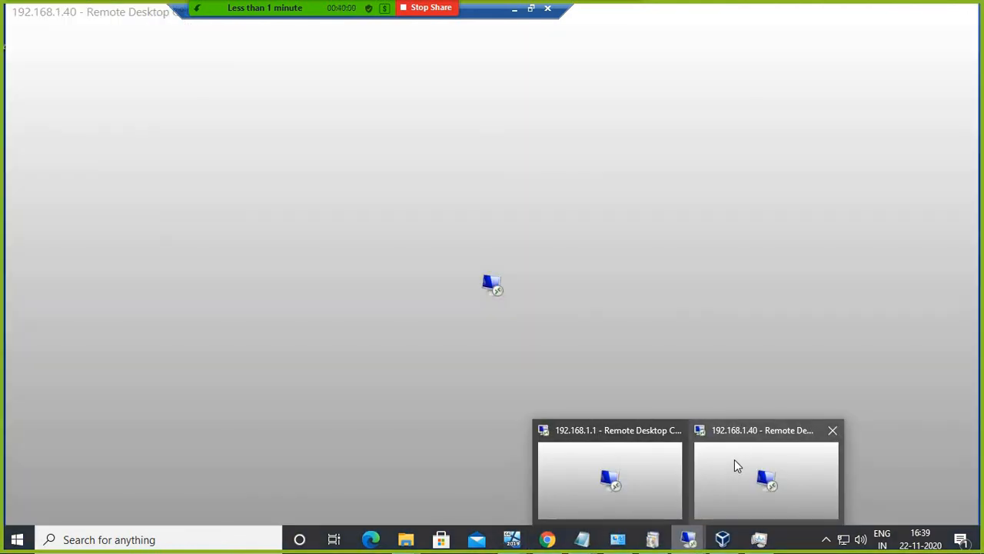
left_click(736, 466)
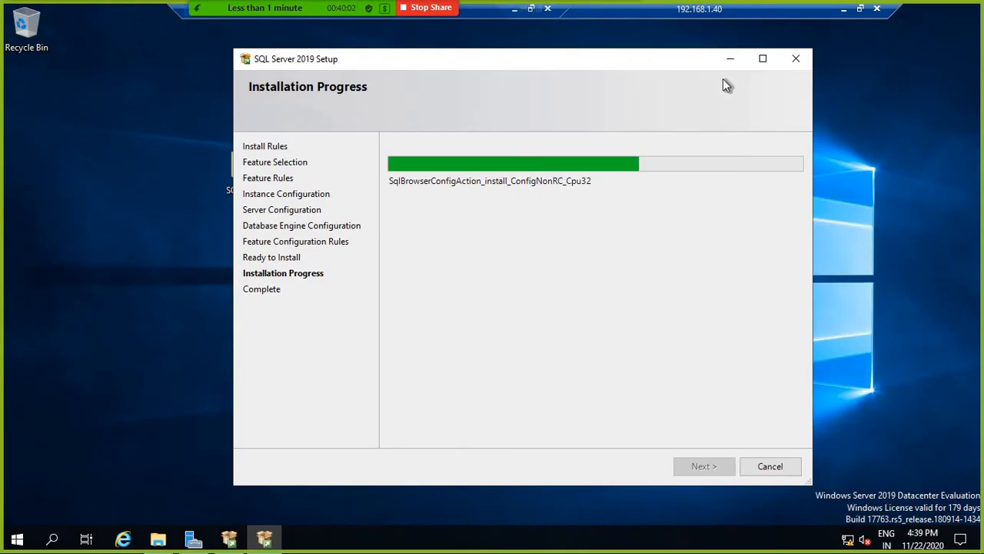
left_click(731, 58)
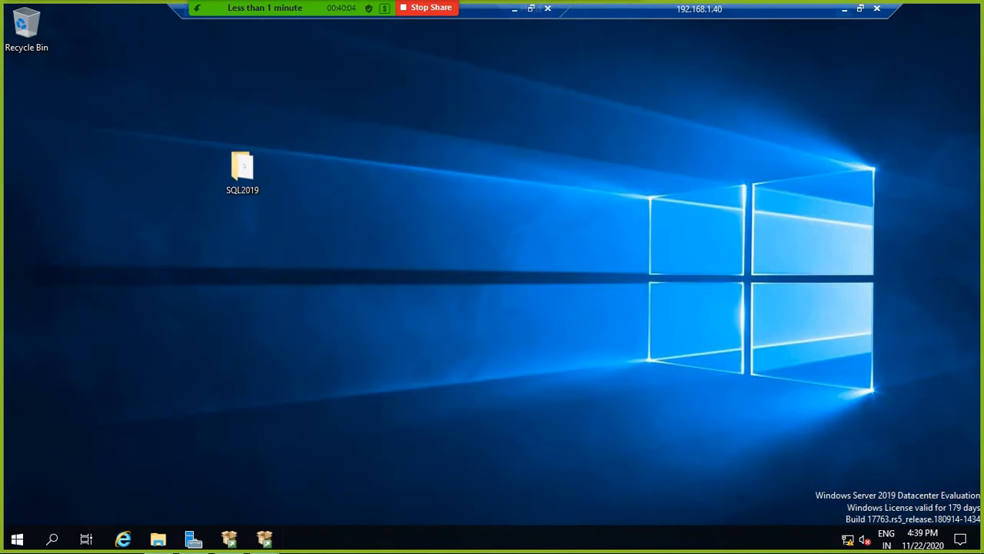
left_click(844, 9)
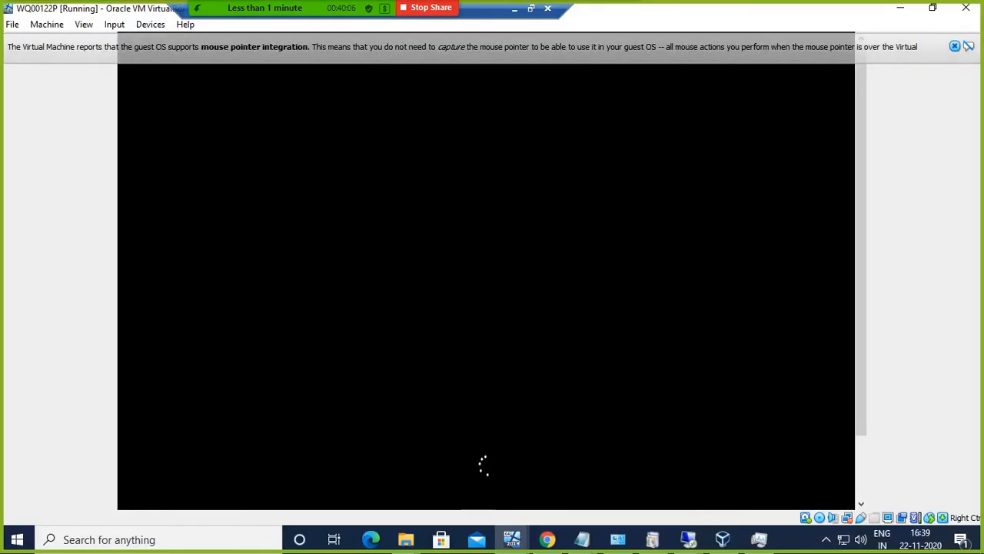
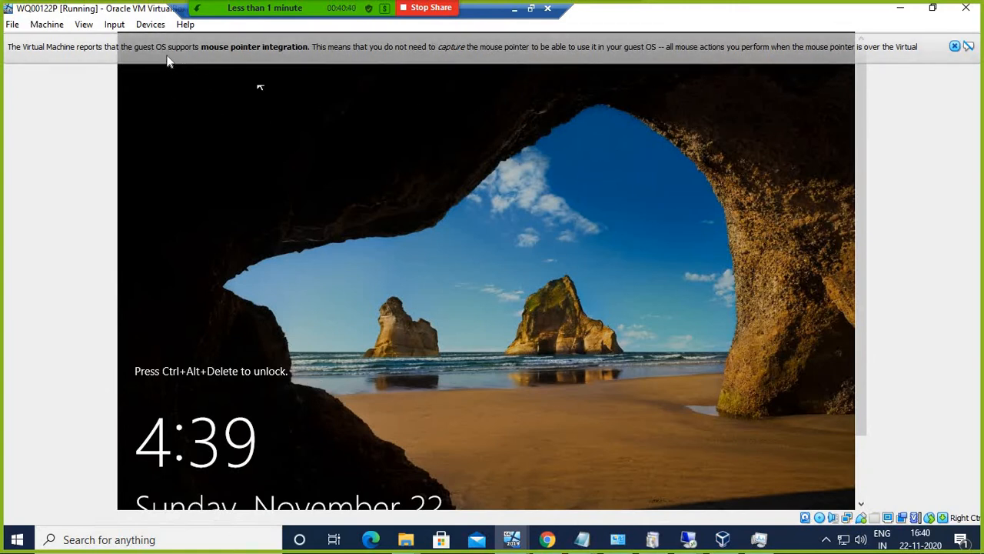
Step: Send Ctrl-Alt-Del to the Windows guest and sign in as Administrator with the account password
left_click(113, 24)
mouse_move(163, 47)
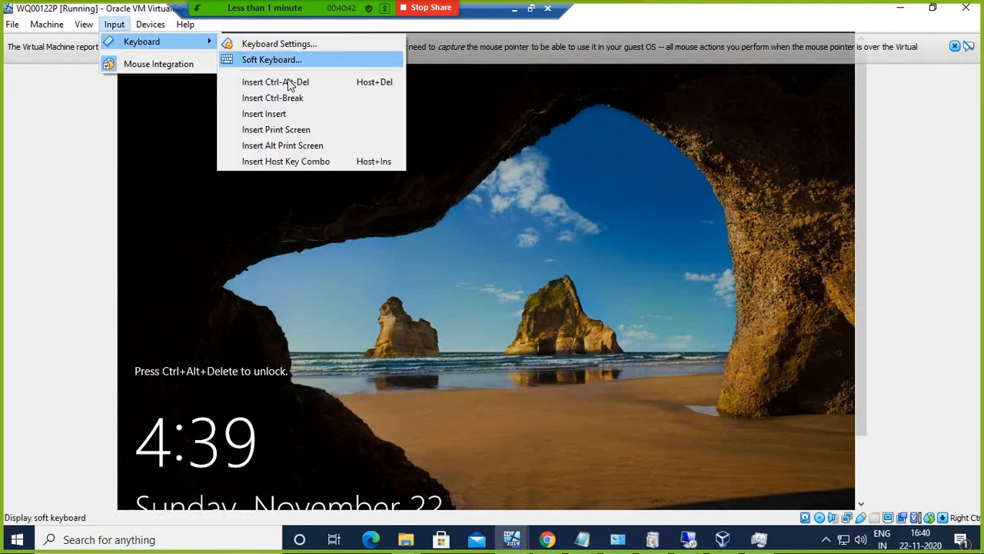
left_click(291, 82)
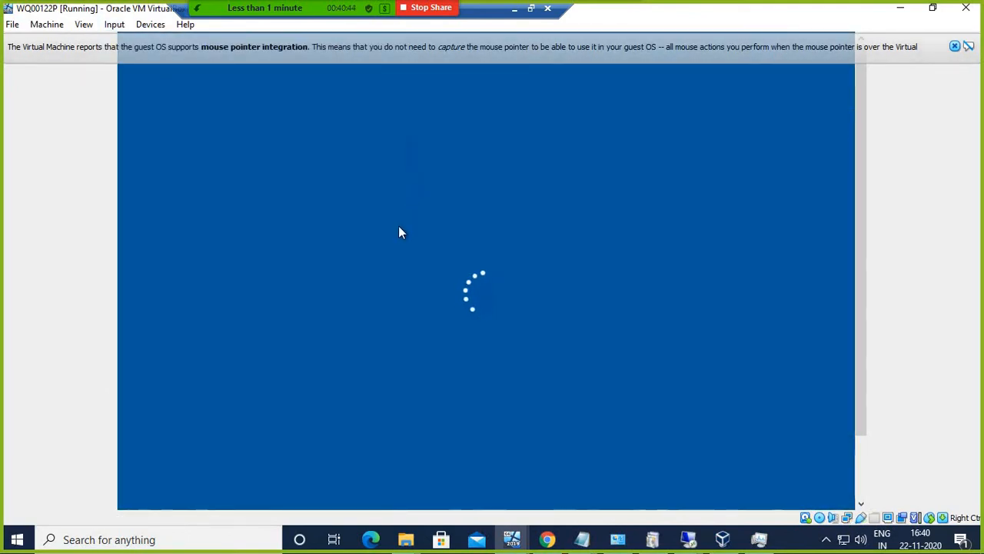
type("•••••••••")
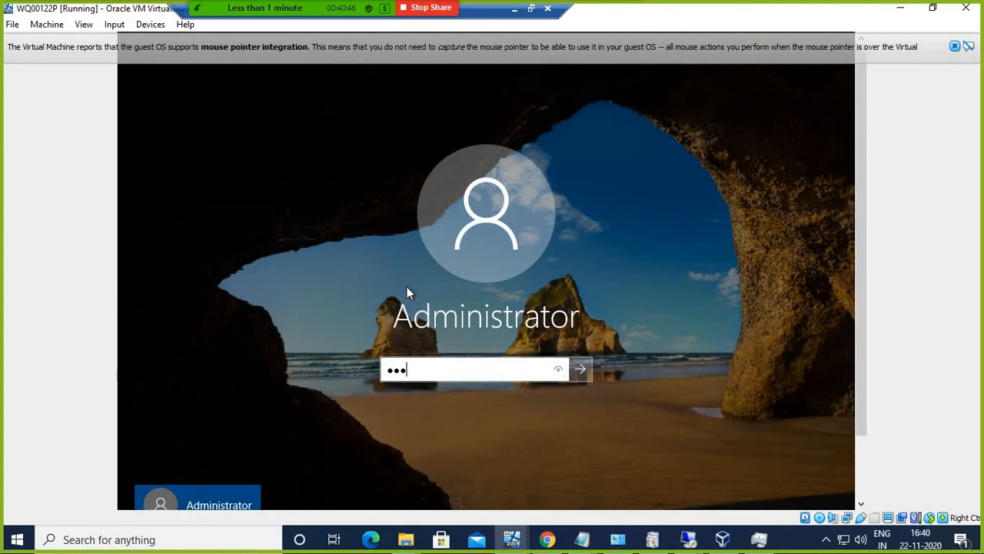
type("•")
key("Return")
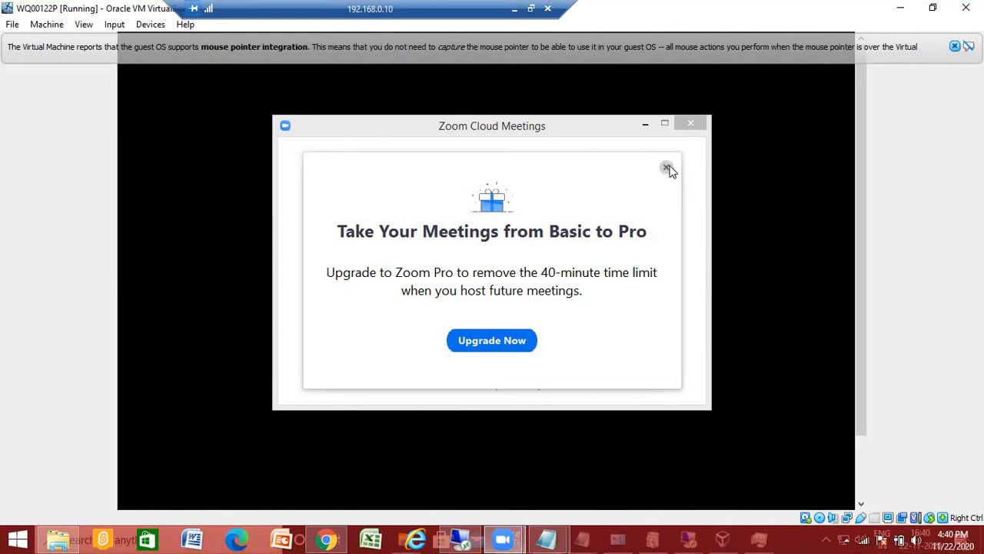
Step: Dismiss the Zoom upgrade prompt and launcher, and minimise the remote session
left_click(667, 169)
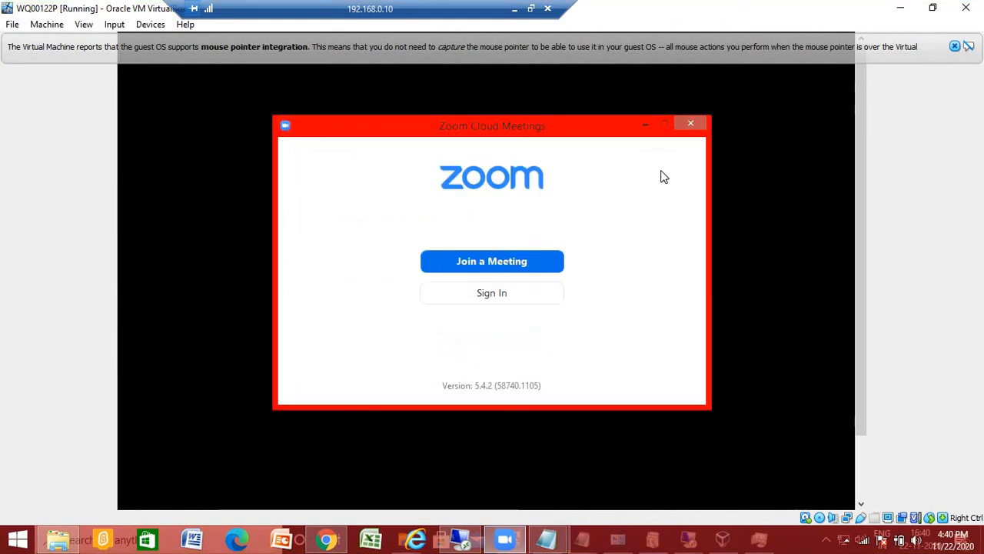
left_click(692, 124)
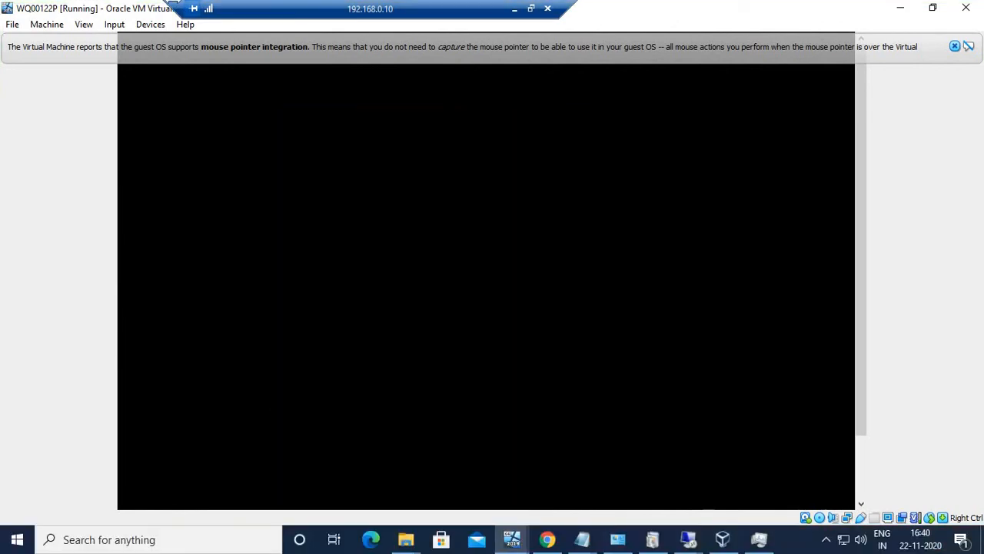
left_click(514, 9)
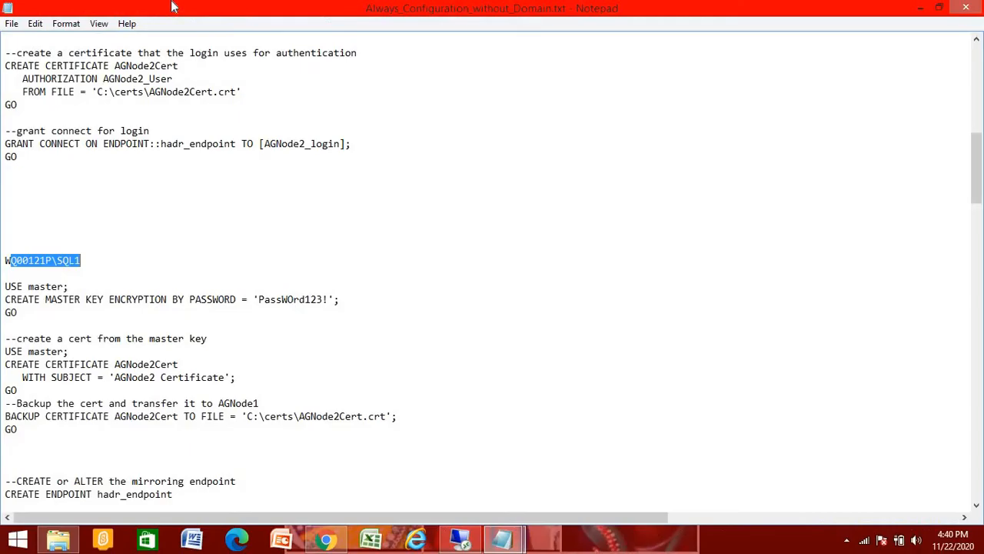
Step: Rejoin the SQL Trainning Zoom meeting from the WhatsApp invite link and share the screen
left_click(326, 540)
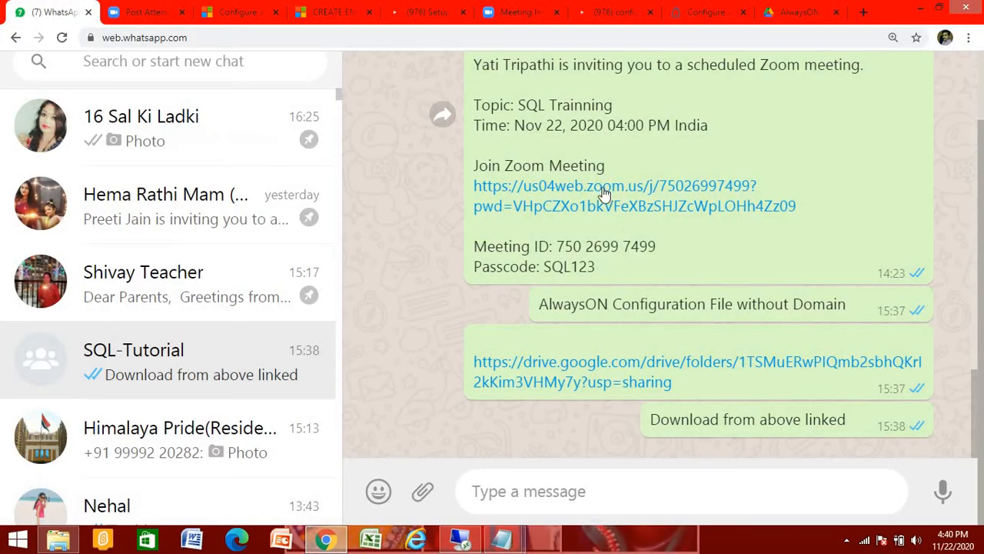
left_click(604, 191)
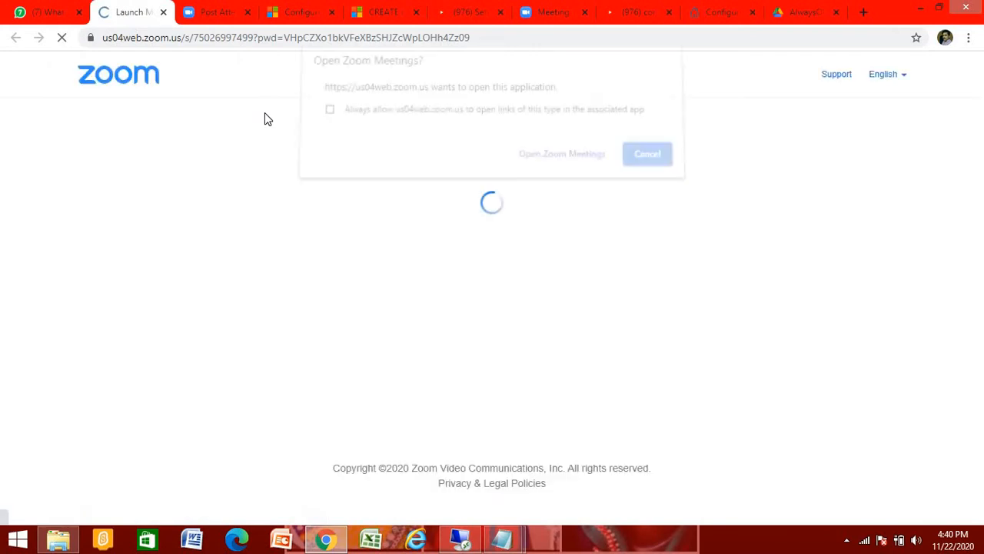
left_click(545, 159)
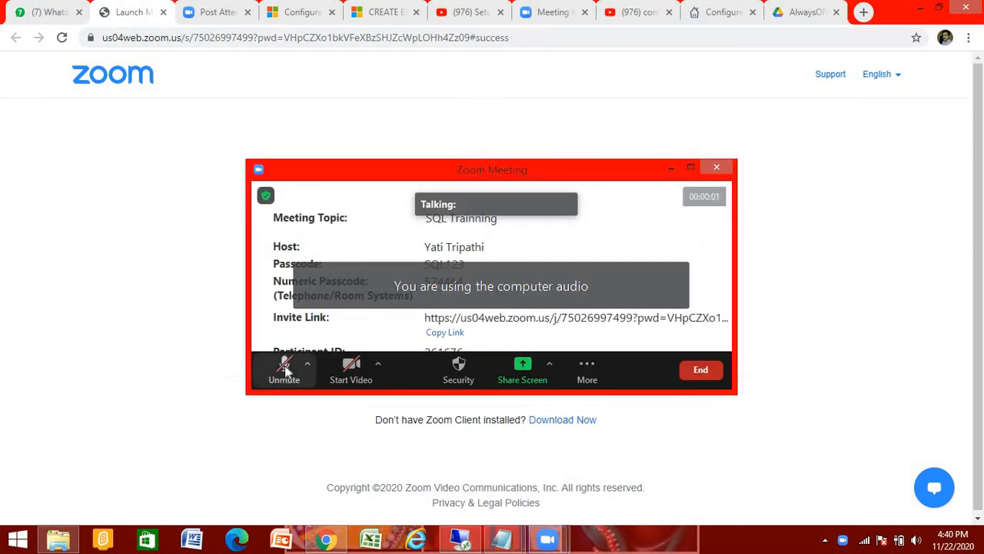
left_click(525, 368)
left_click(778, 466)
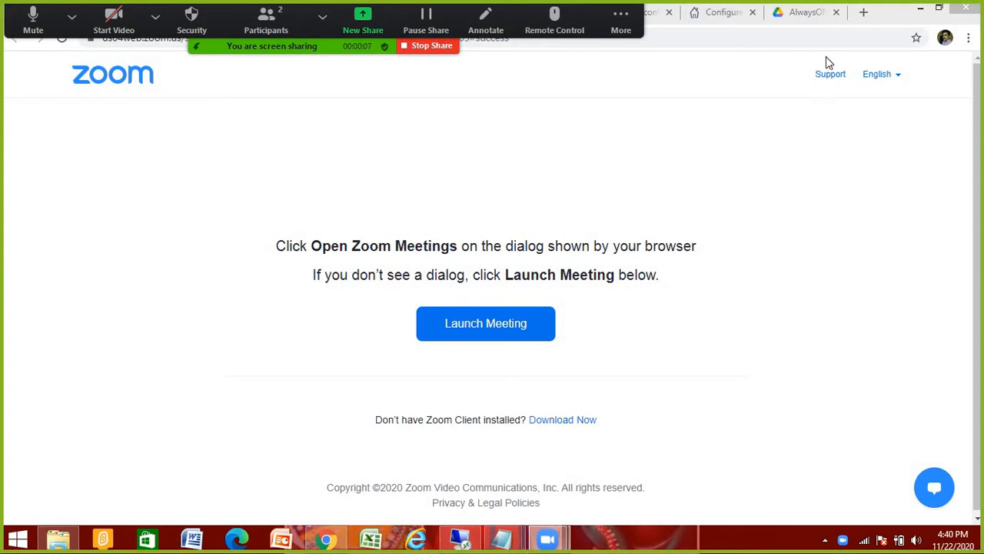
left_click(922, 14)
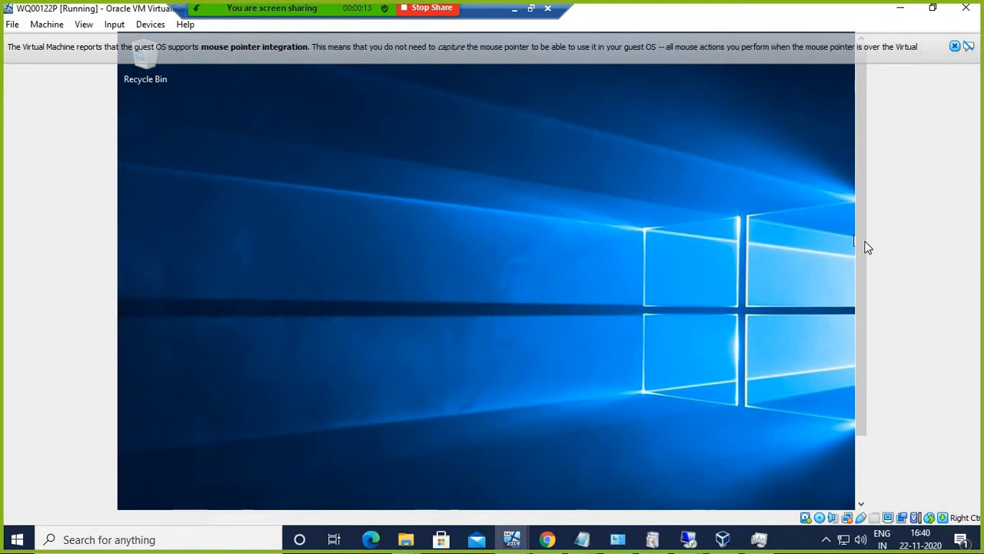
Step: Open the guest's Network Connections panel with ncpa.cpl from Run
scroll(877, 370, "down", 3)
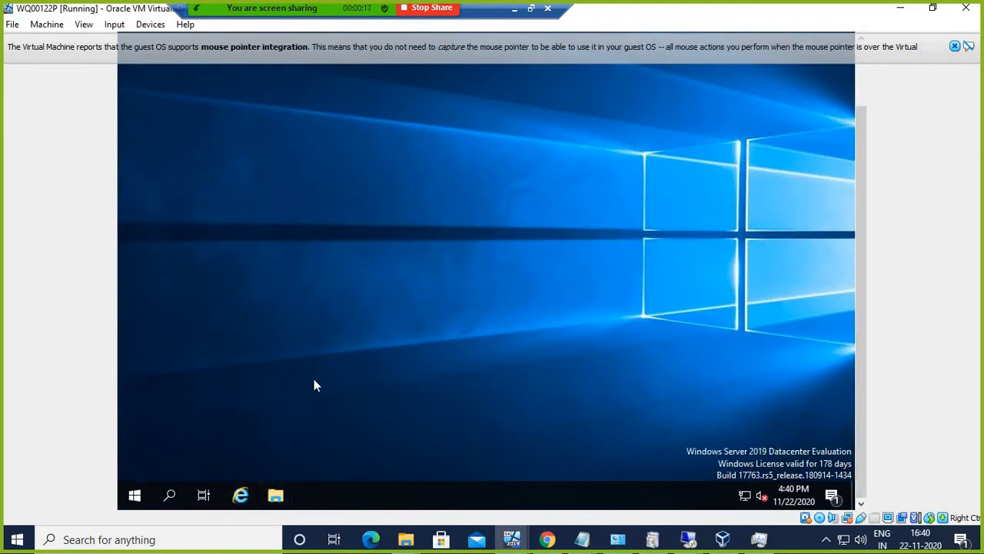
left_click(135, 495)
right_click(134, 496)
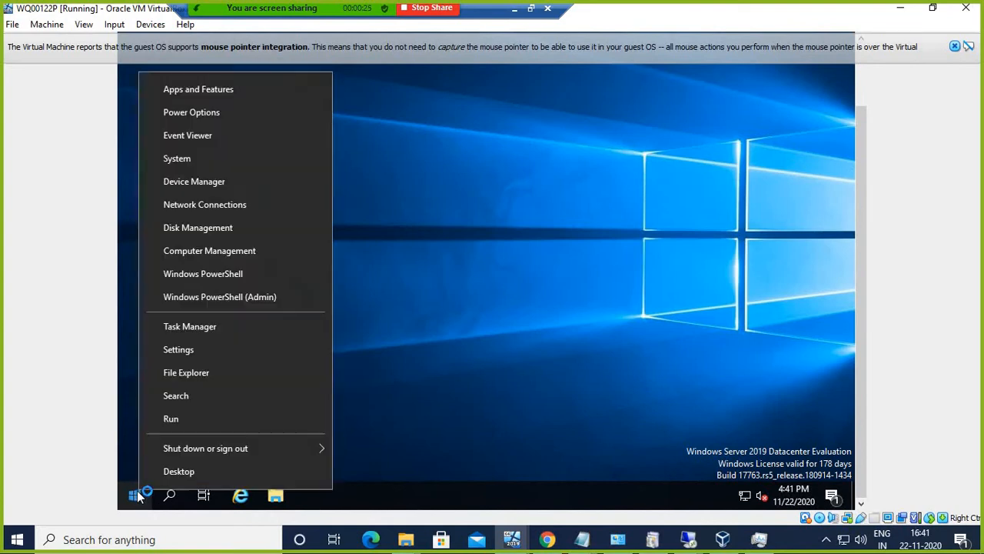
left_click(187, 423)
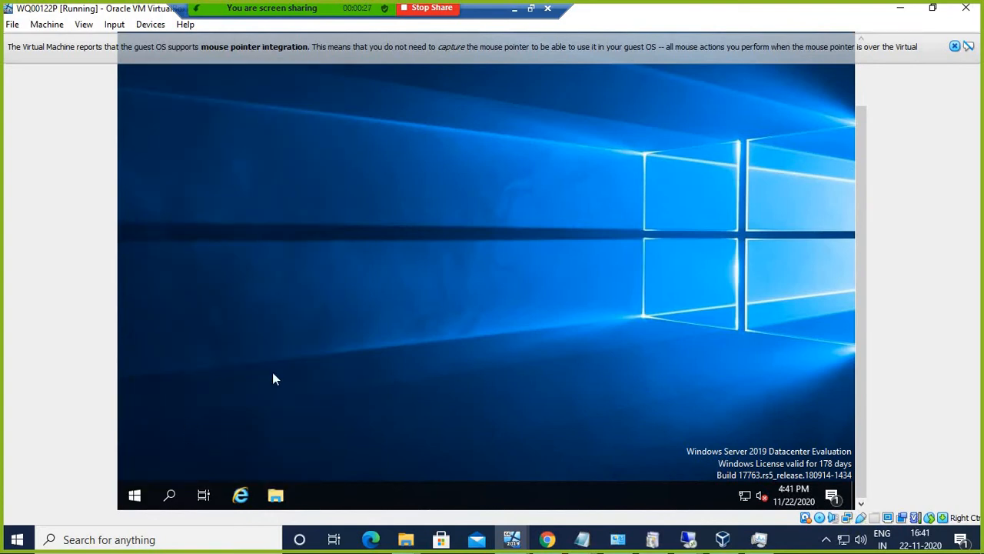
key("Return")
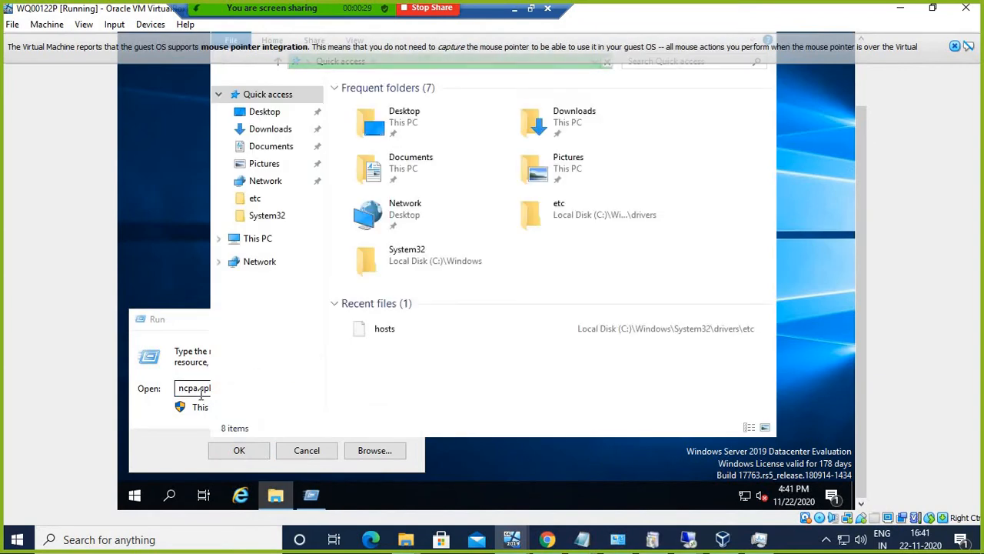
Step: Open Control Panel > System > Remote settings and accept the remote desktop settings with OK
right_click(136, 496)
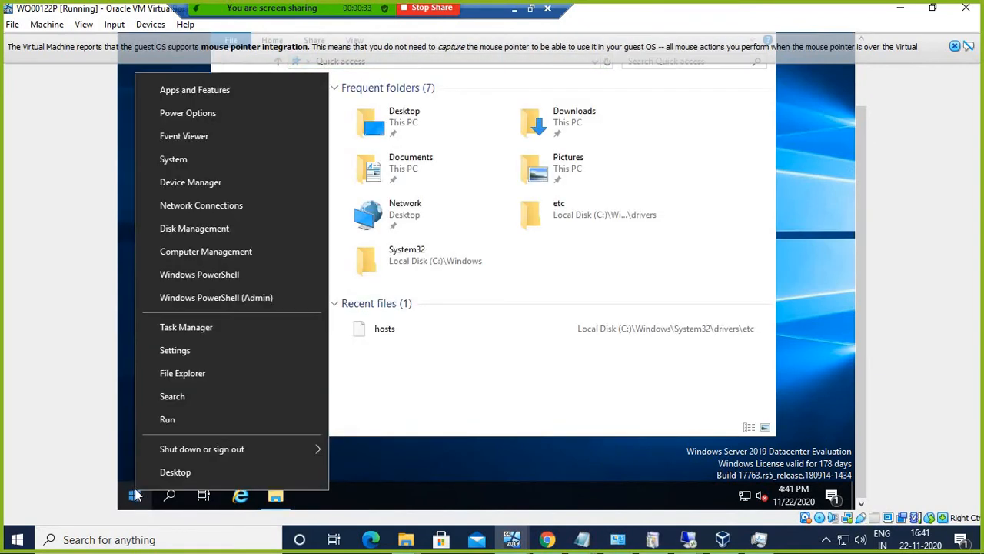
left_click(169, 417)
type("c")
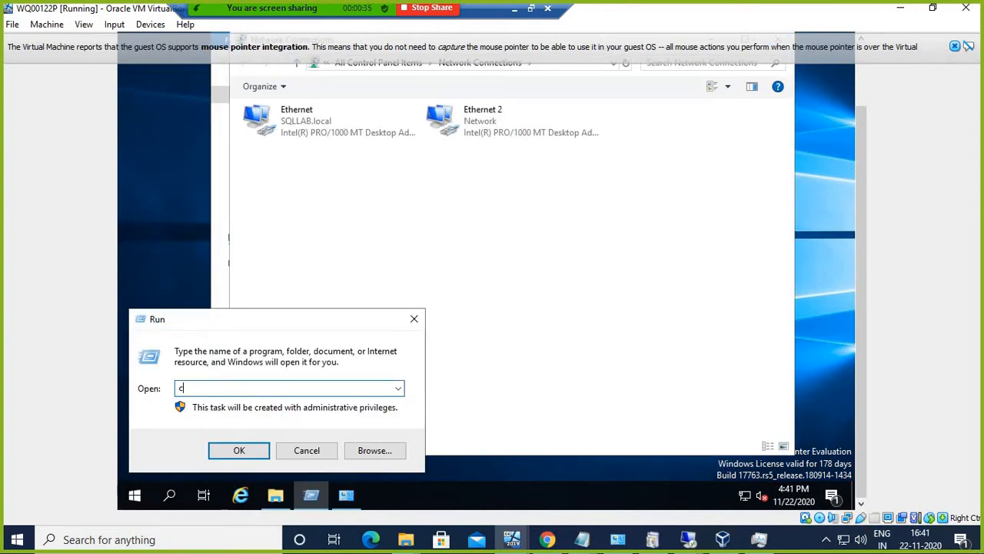
type("ontrol")
key("Return")
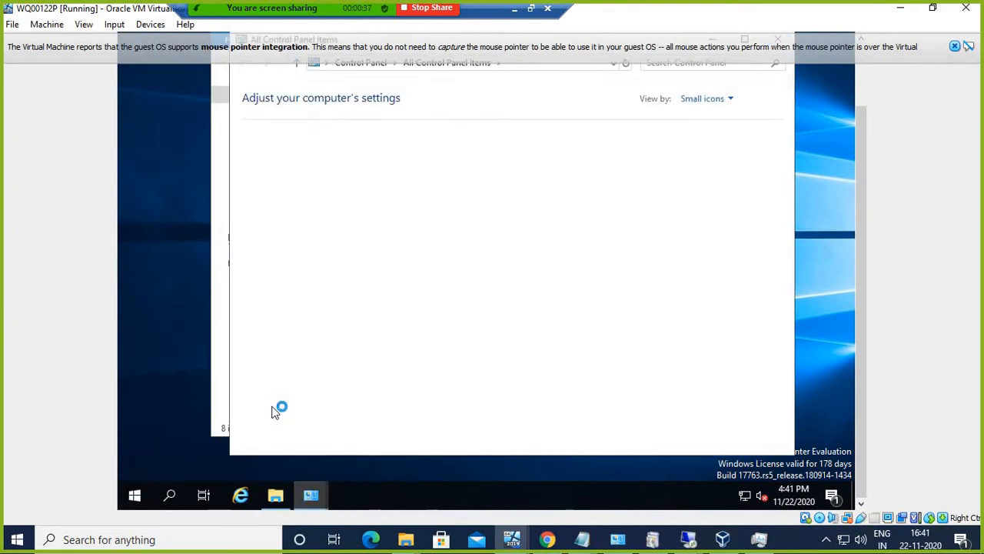
left_click(222, 243)
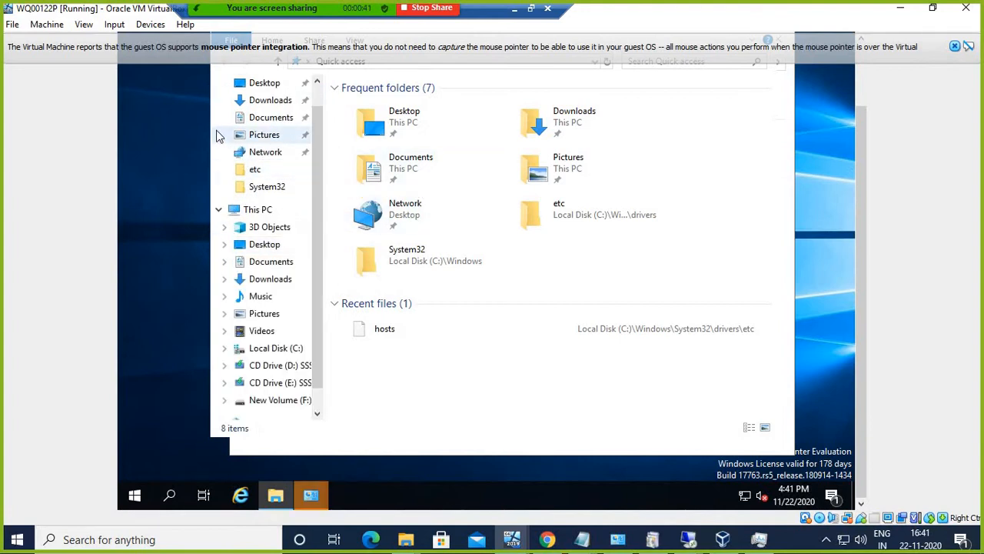
left_click(956, 44)
left_click(785, 143)
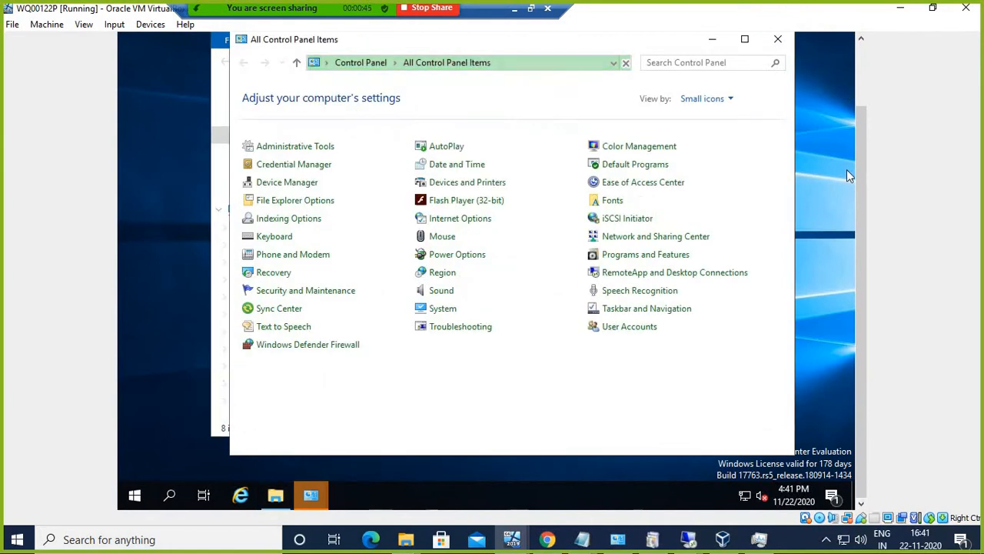
left_click(453, 310)
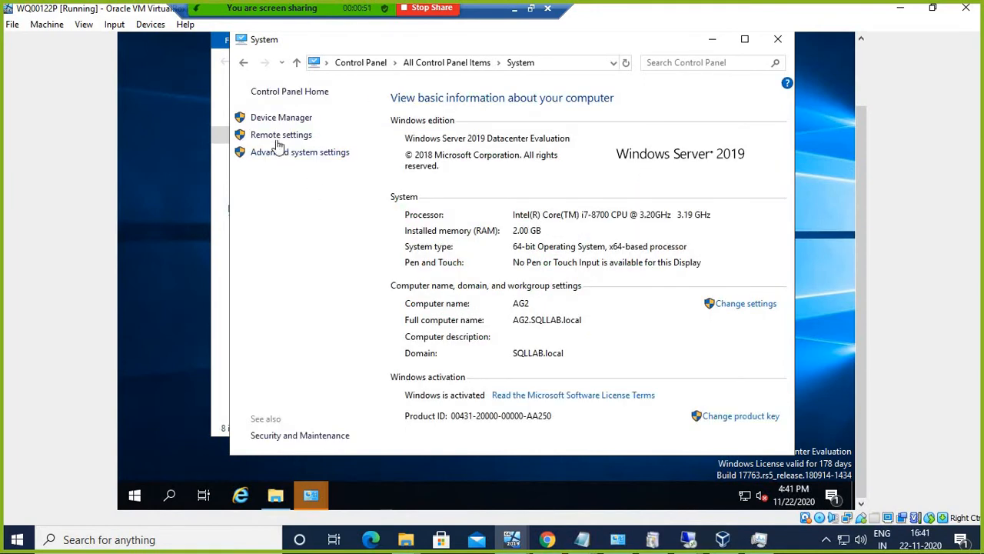
left_click(281, 135)
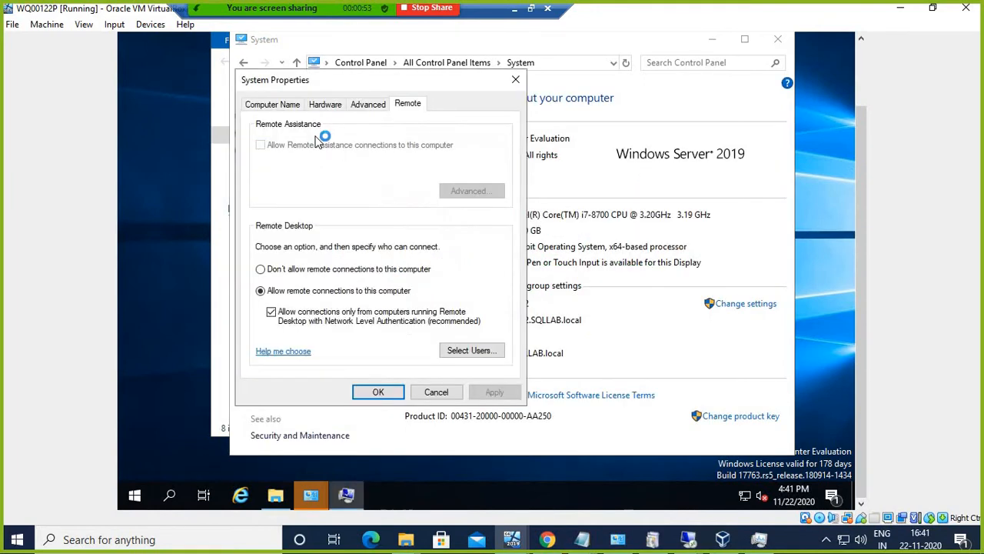
left_click(377, 393)
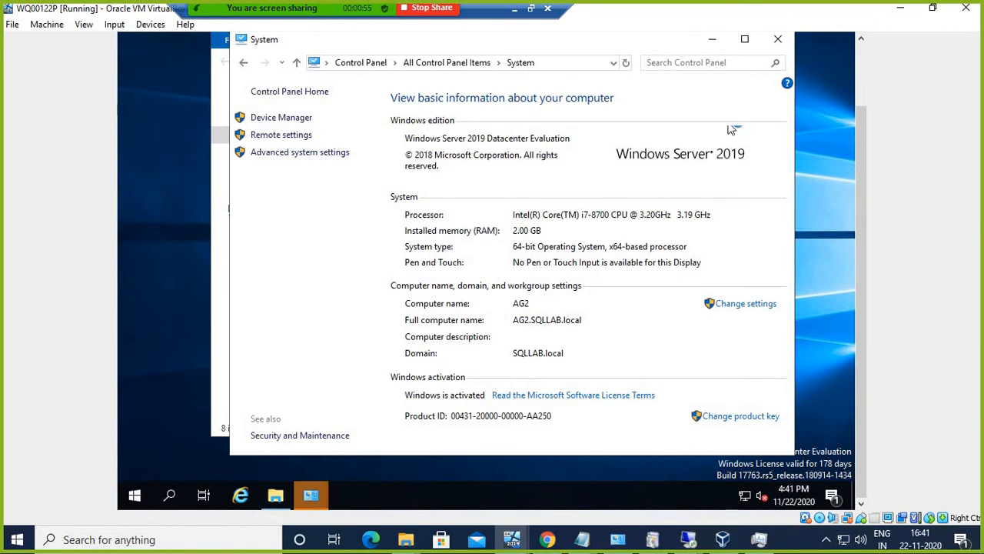
Step: Minimise the System window and close File Explorer to reveal Network Connections
left_click(715, 40)
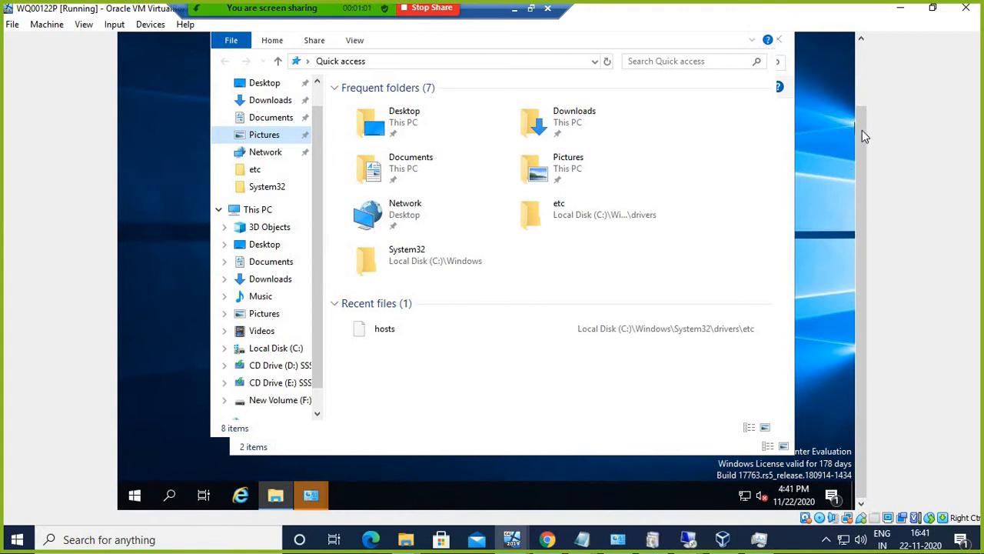
left_click_drag(862, 136, 860, 74)
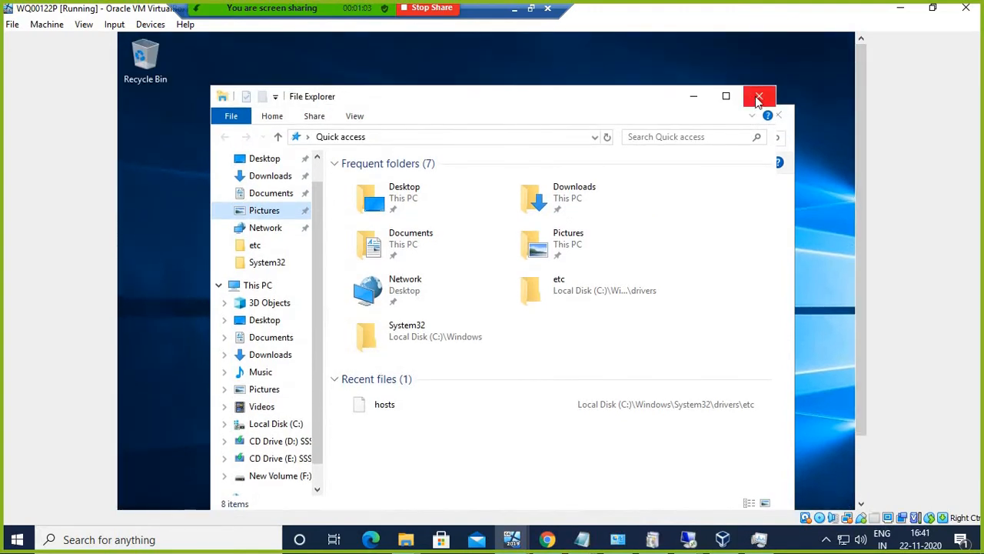
left_click(759, 98)
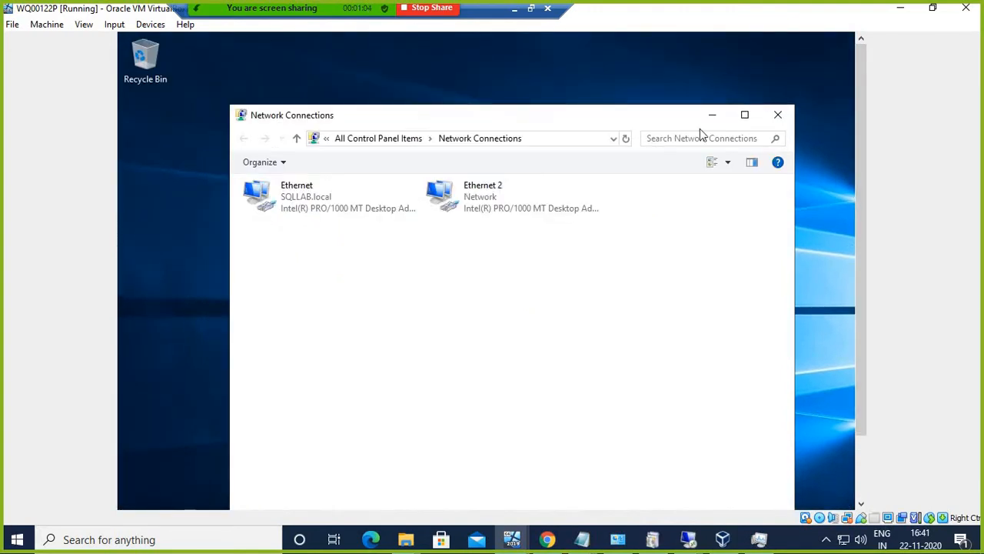
Step: In Ethernet 2 properties, untick Internet Protocol Version 6
right_click(523, 196)
left_click(567, 326)
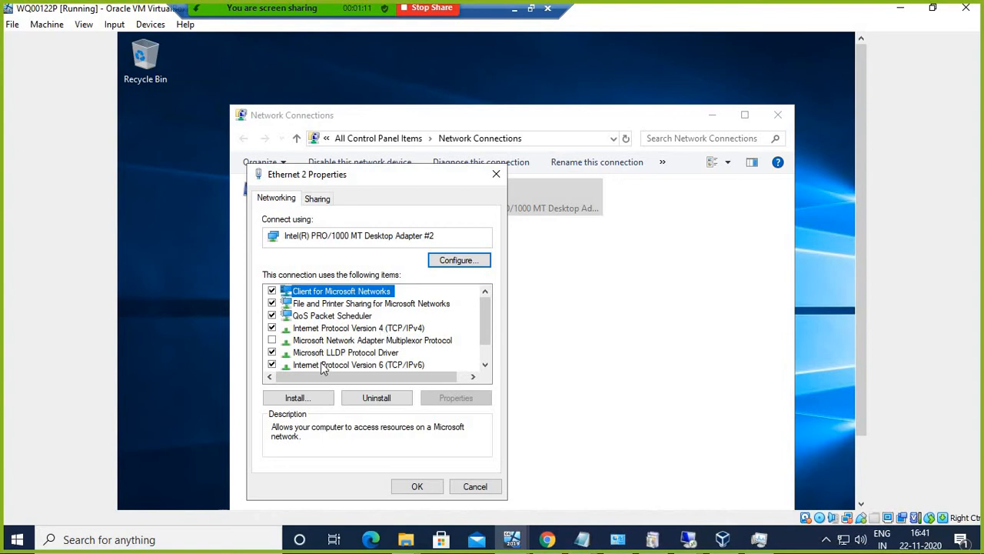
left_click(271, 365)
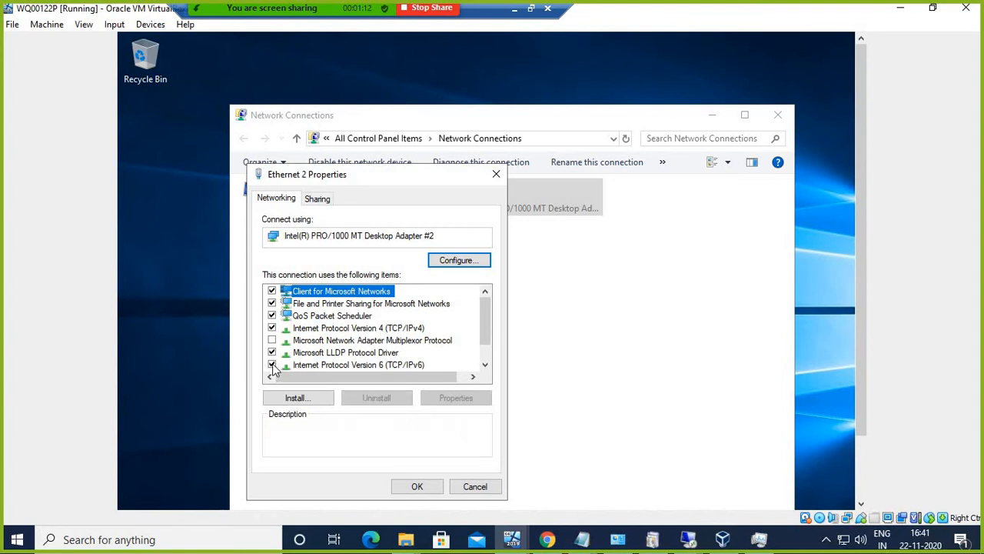
Step: Set Ethernet 2's IPv4 to static 10.0.0.41 with mask 255.255.0.0 and close properties
left_click(358, 329)
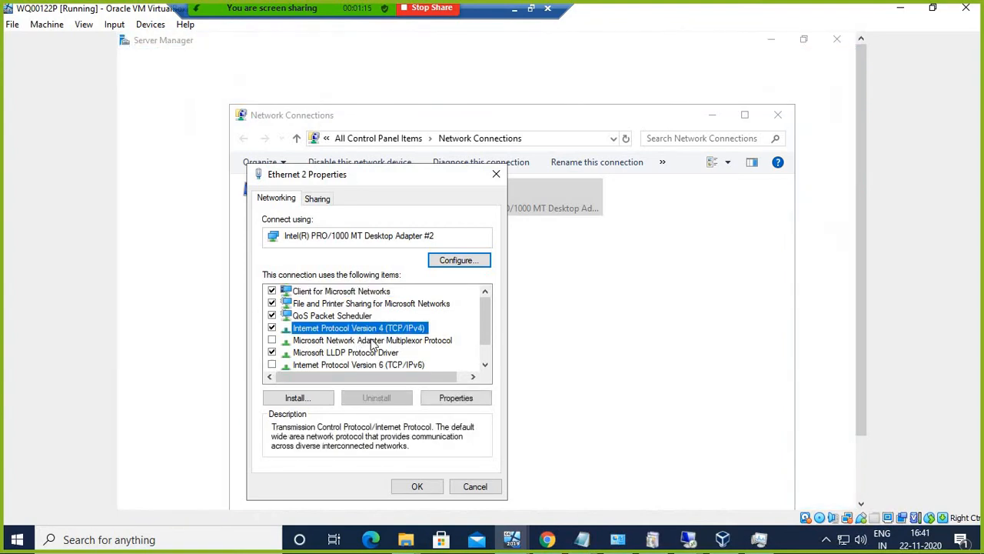
left_click(456, 397)
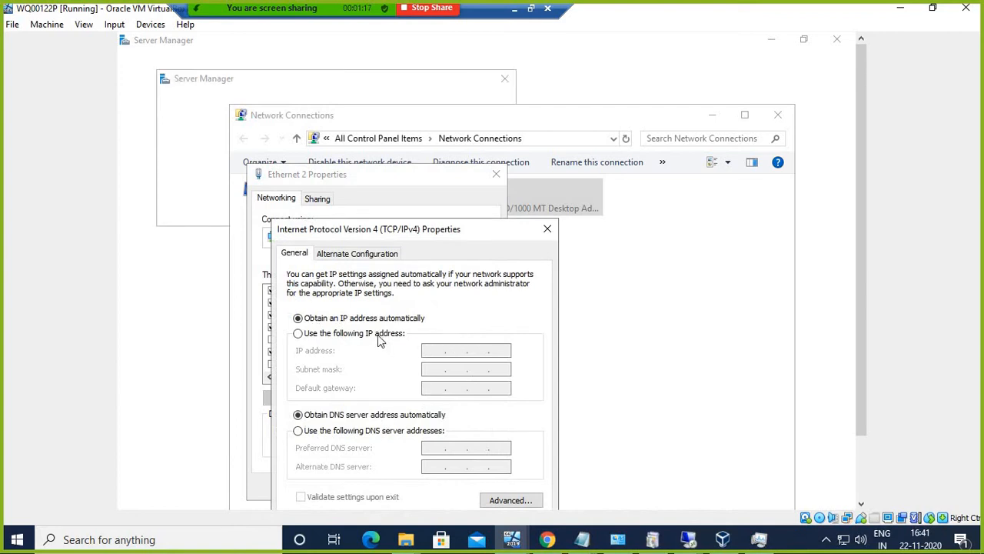
left_click(377, 336)
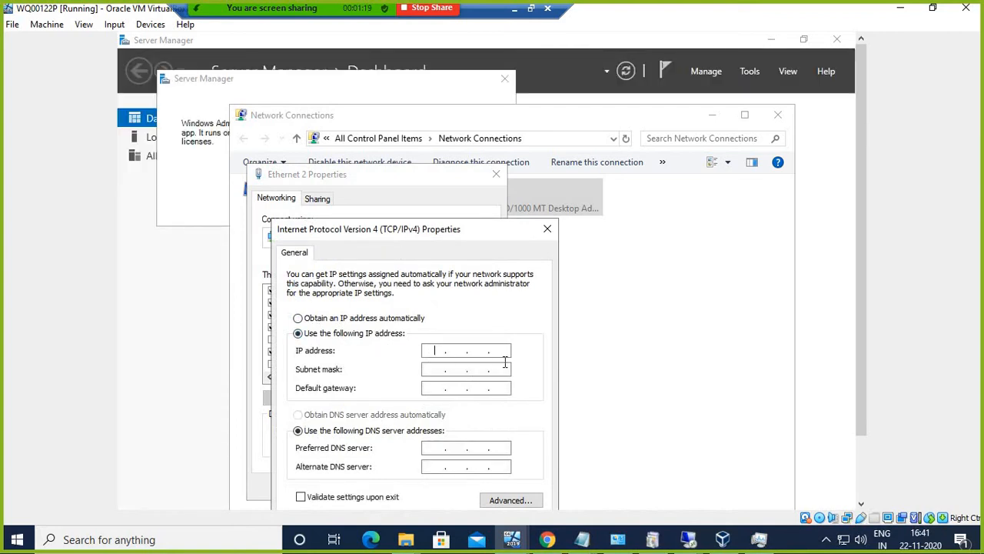
type("10")
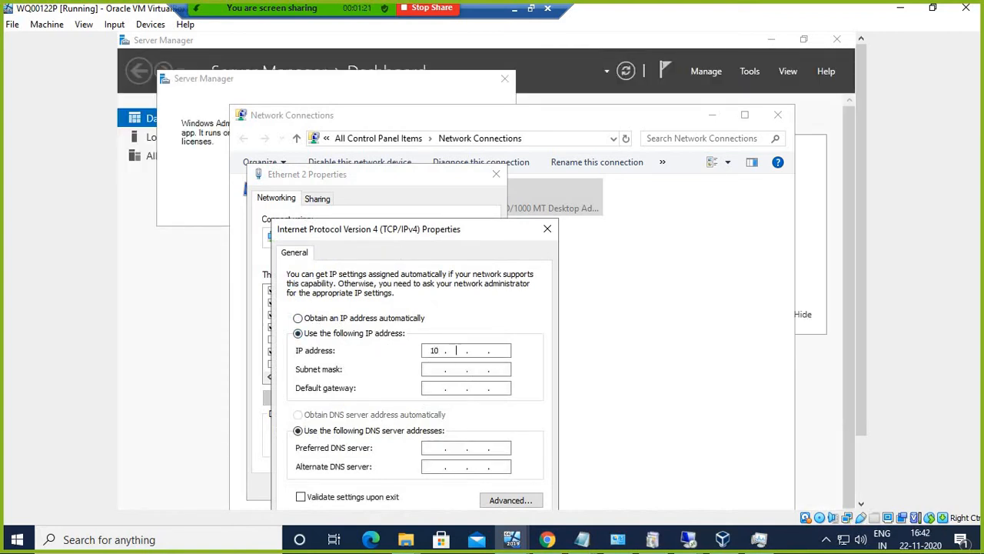
type(".0.0")
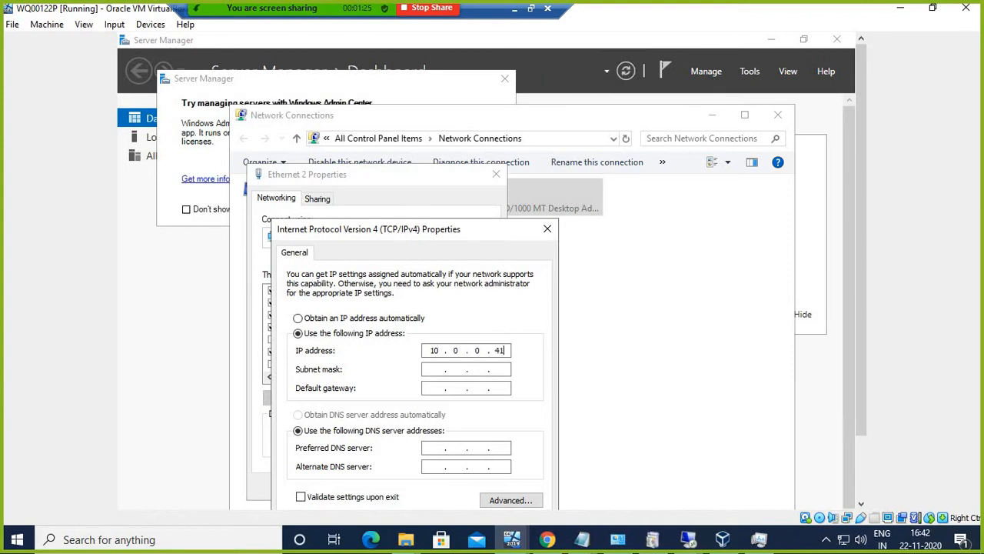
type(".41")
key("Tab")
type(". 255 . 0 . 0")
left_click_drag(489, 236, 486, 175)
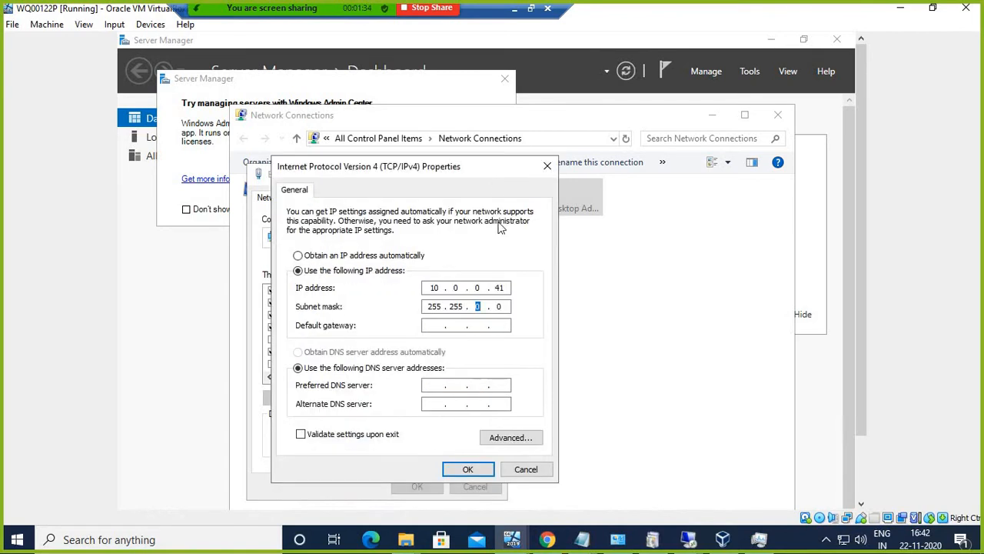
left_click(468, 471)
left_click(422, 485)
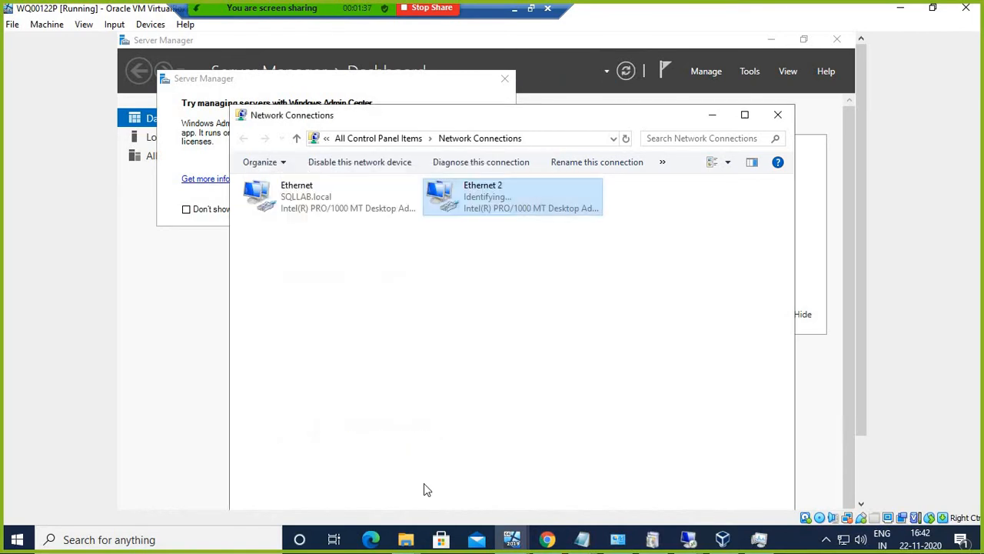
Step: Launch the Add Roles and Features wizard from Server Manager's Manage menu, dismissing notices
left_click_drag(850, 281, 850, 320)
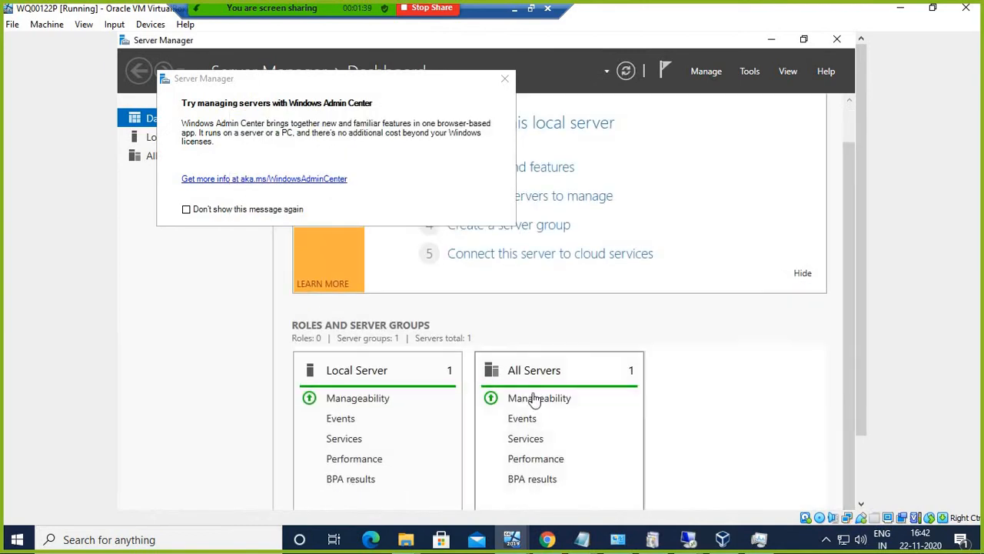
left_click(698, 70)
left_click(504, 83)
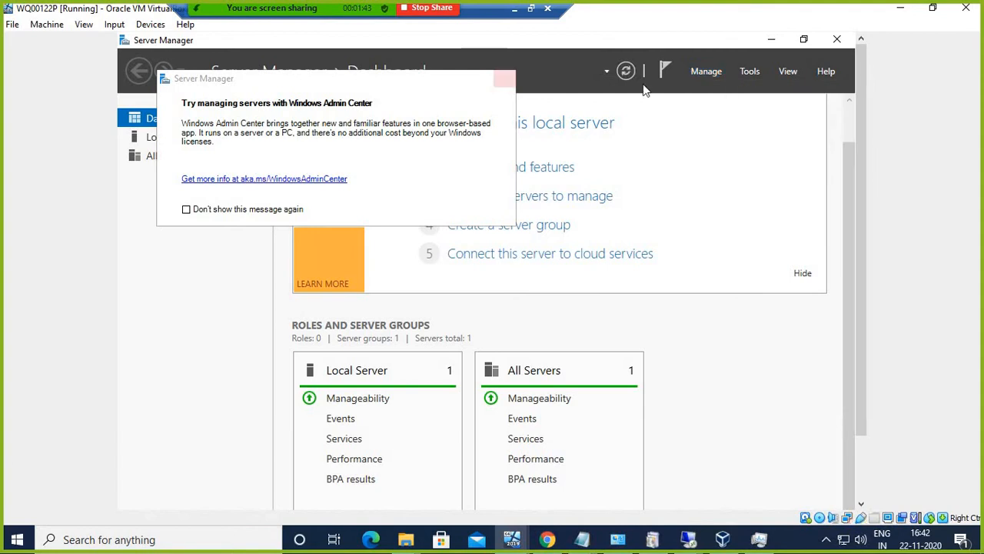
left_click(699, 70)
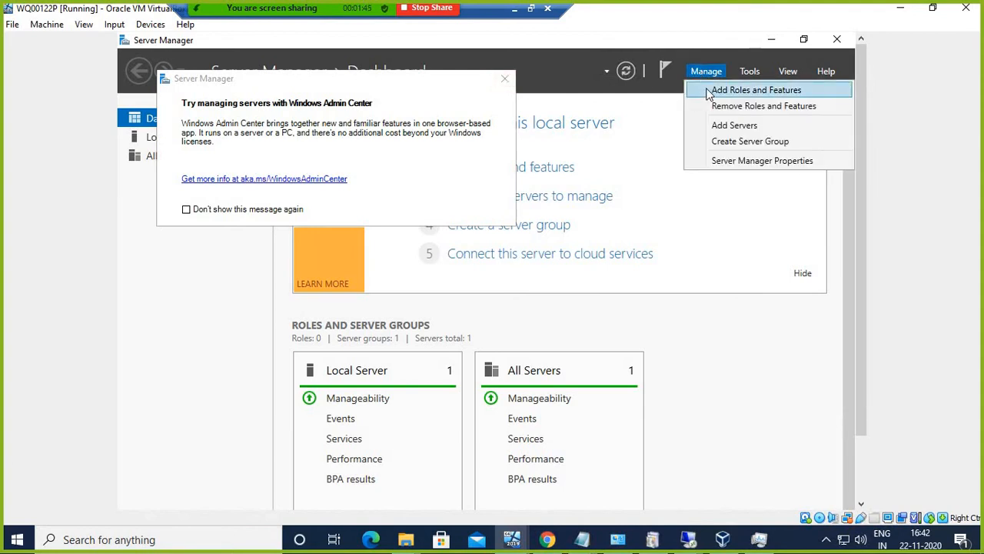
left_click(709, 91)
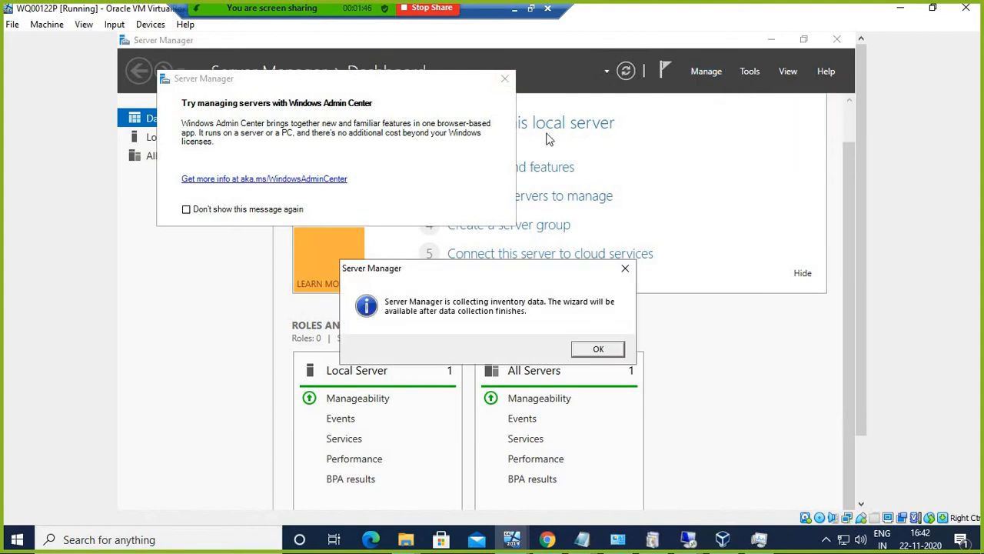
left_click(590, 349)
left_click(504, 80)
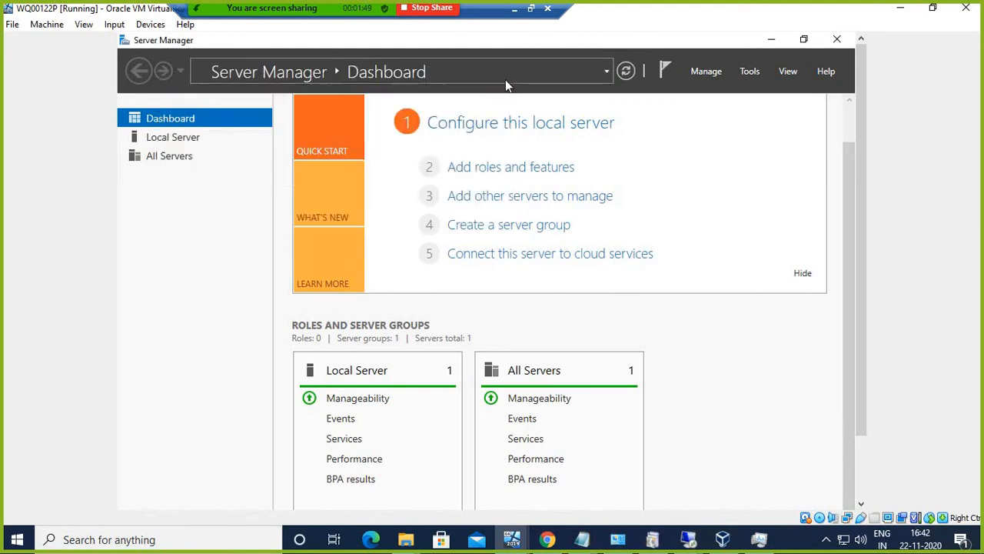
left_click(712, 75)
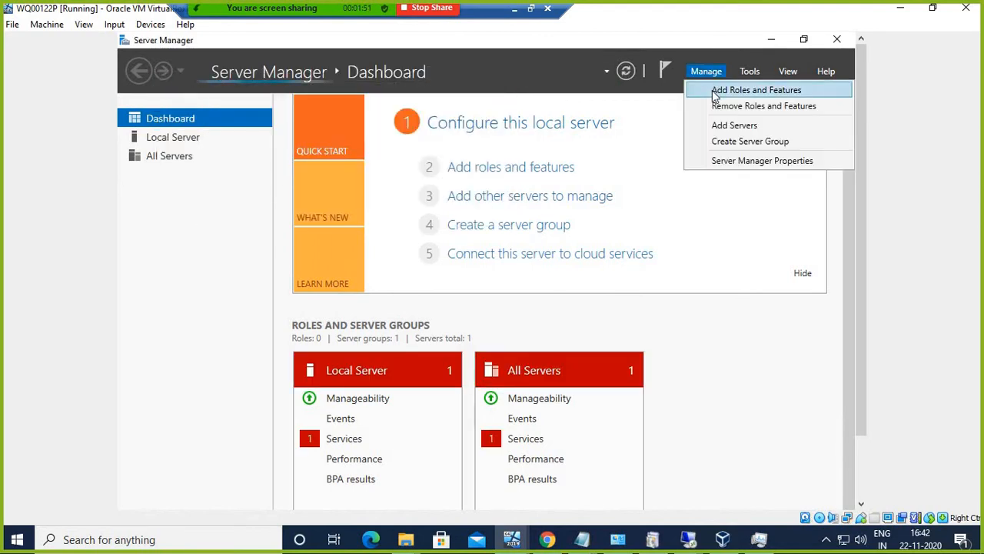
left_click(715, 93)
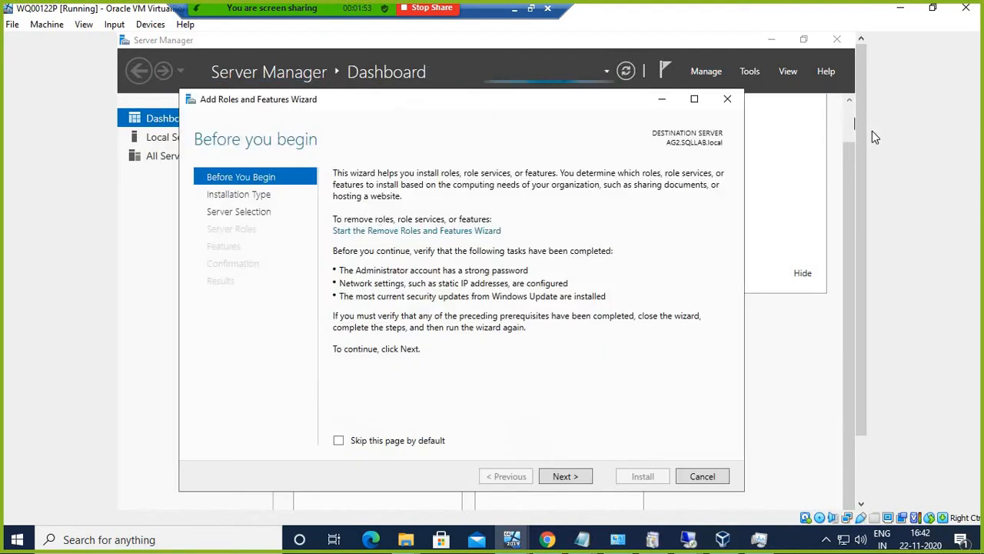
Step: Advance the wizard with role-based installation on the local server to the Features page
left_click(578, 477)
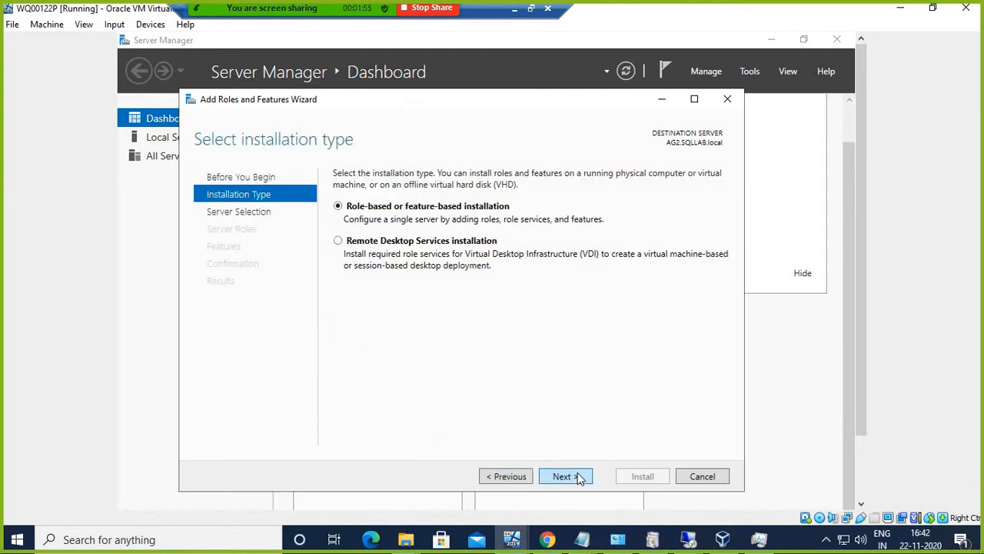
left_click(578, 476)
left_click(571, 477)
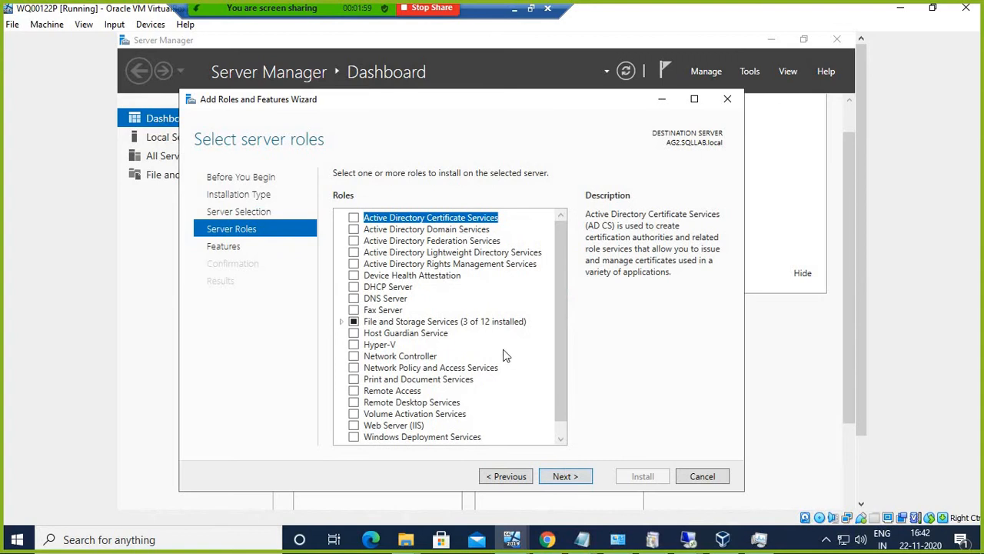
left_click(566, 477)
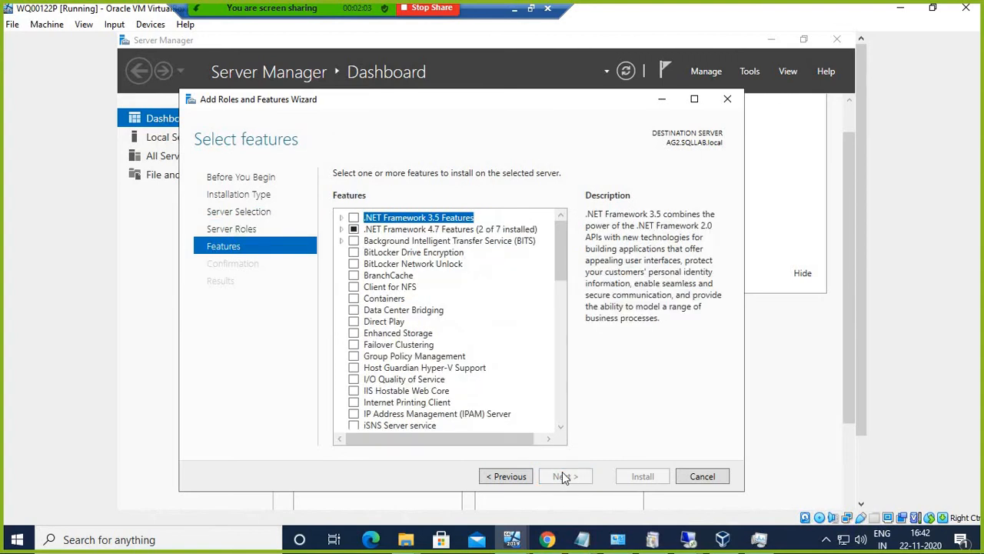
scroll(442, 357, "down", 2)
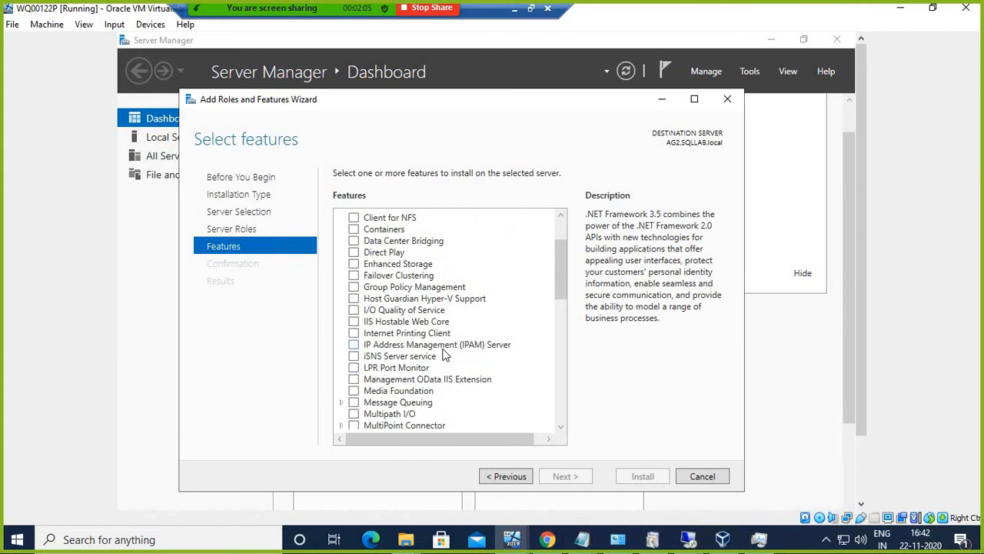
scroll(443, 353, "up", 2)
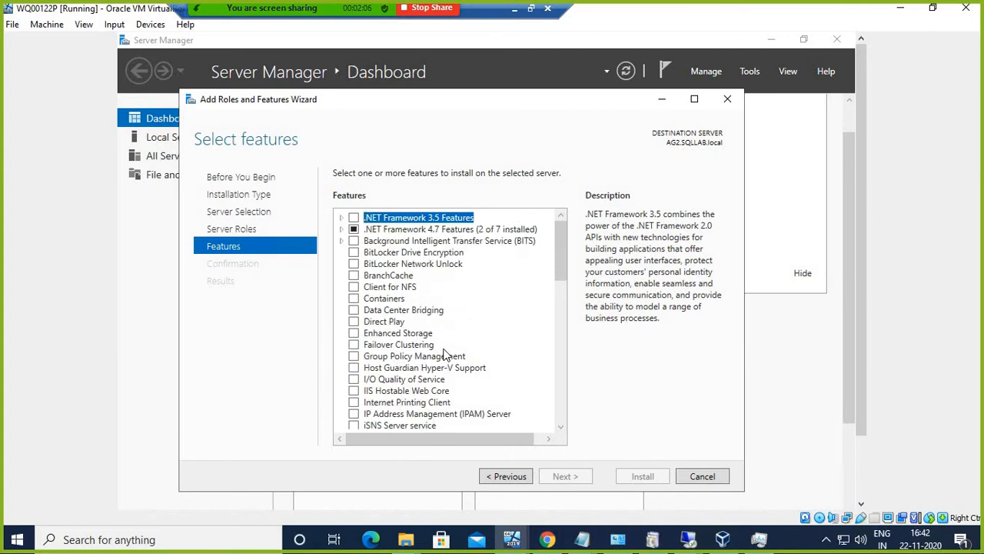
Step: Tick Failover Clustering with its management tools and start the installation
left_click(354, 345)
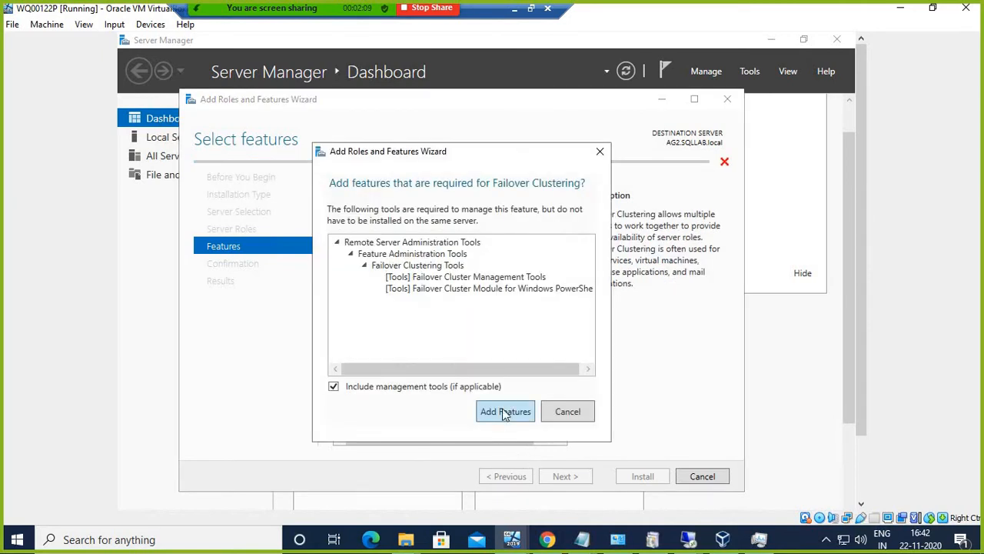
left_click(505, 412)
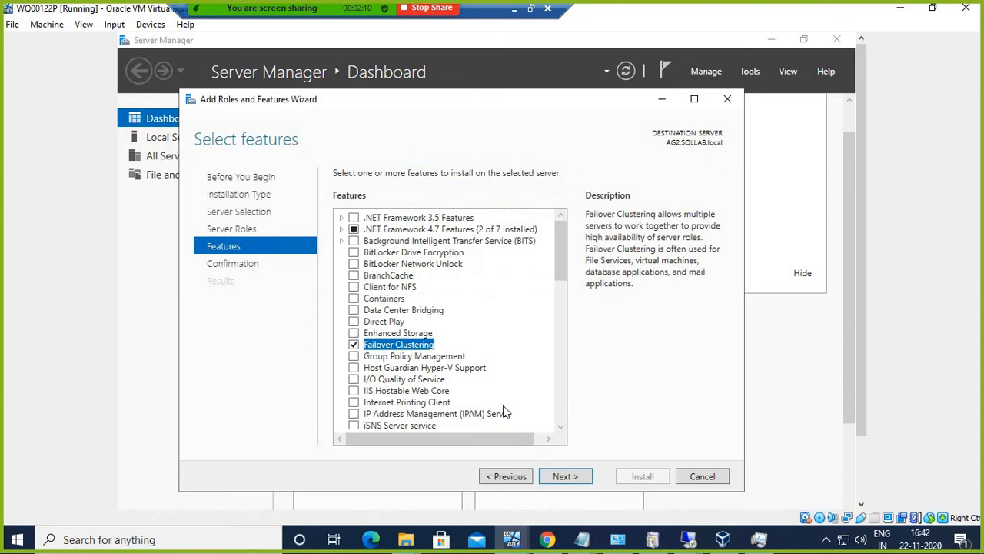
left_click(570, 480)
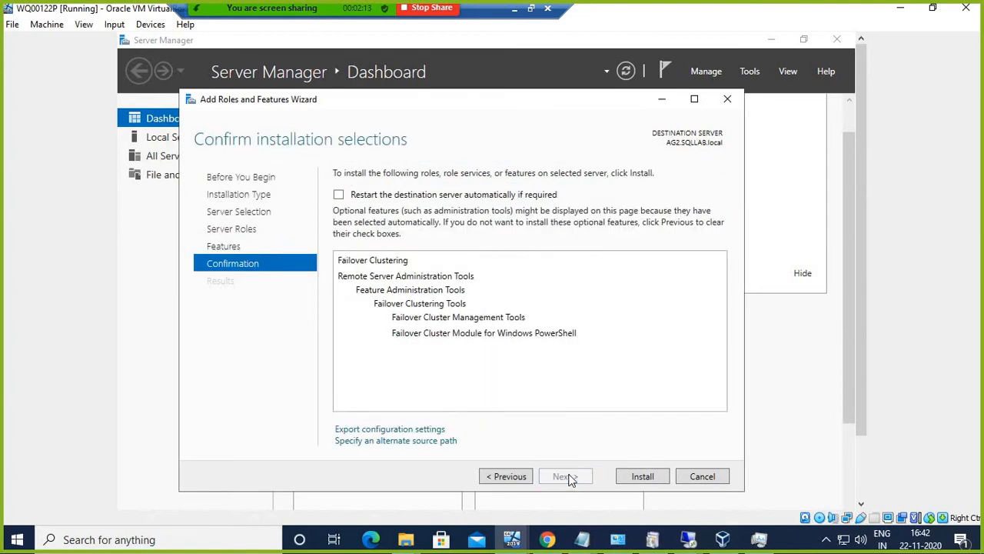
left_click(641, 476)
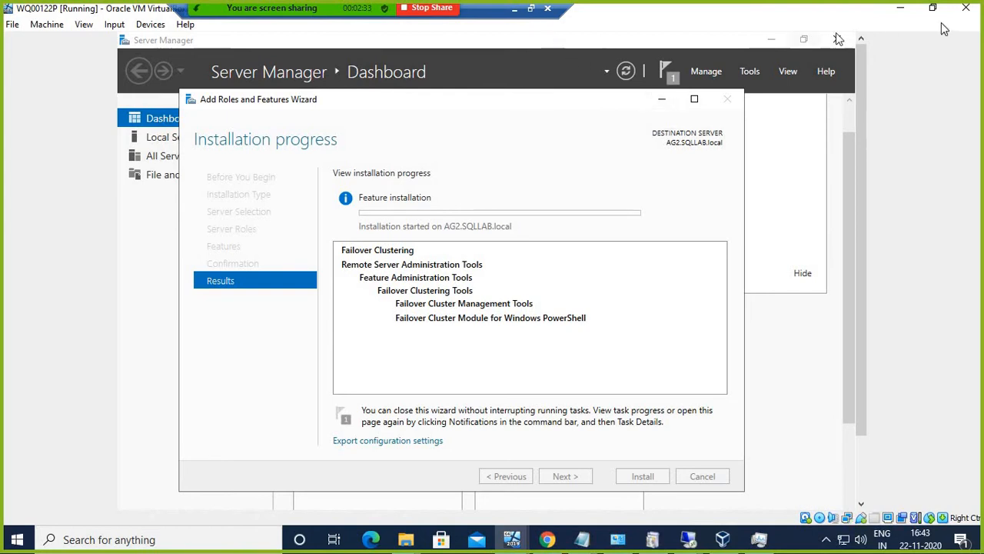
left_click(900, 8)
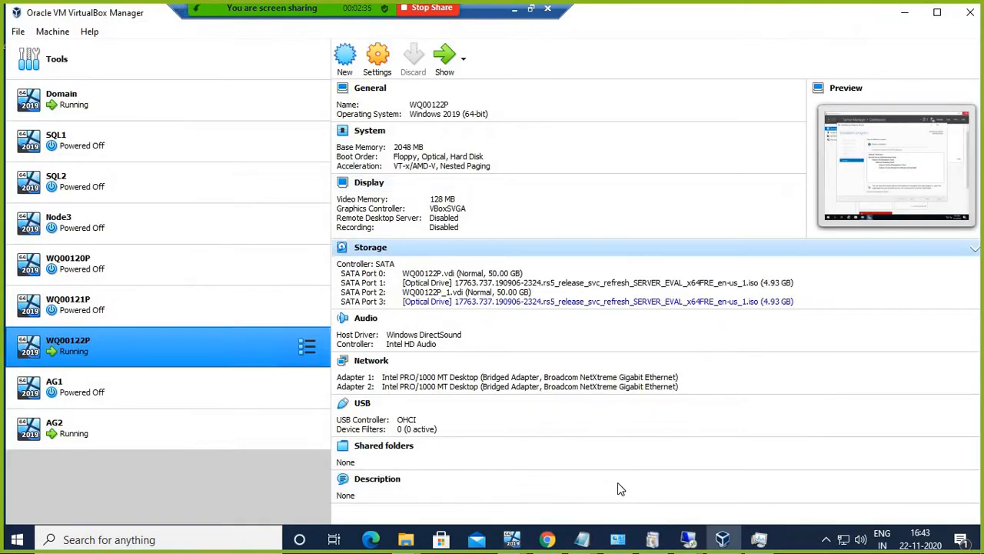
Step: Switch to the 192.168.1.40 session and close the finished SQL Server 2019 setup
left_click(688, 538)
left_click(732, 470)
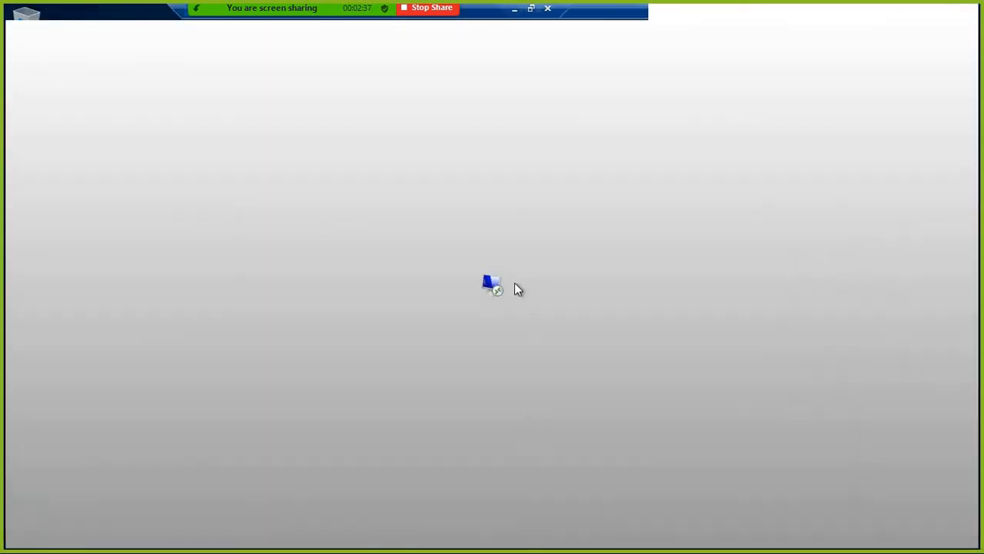
left_click(266, 538)
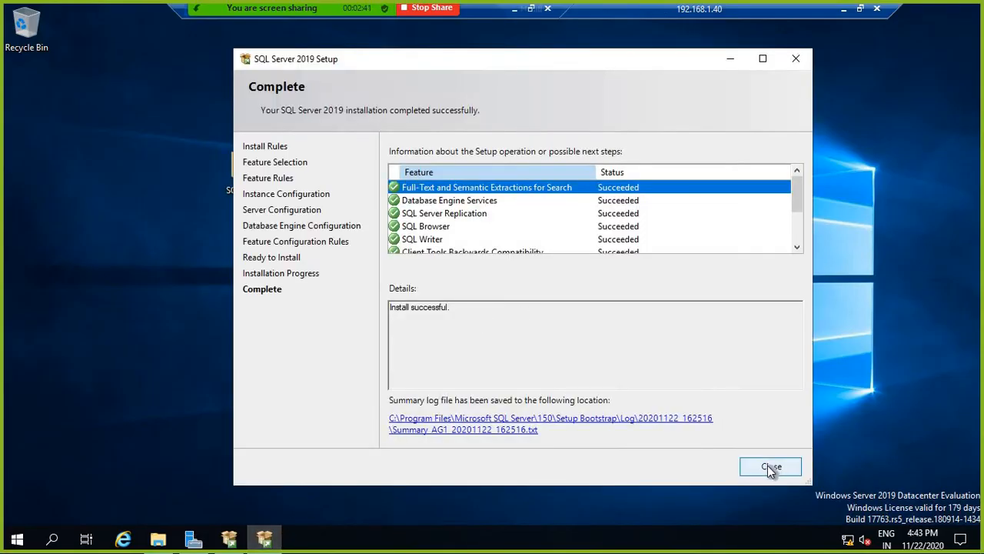
left_click(772, 468)
Step: Open the SQL2019 desktop folder and launch SSMS-Setup-ENU
left_click(252, 170)
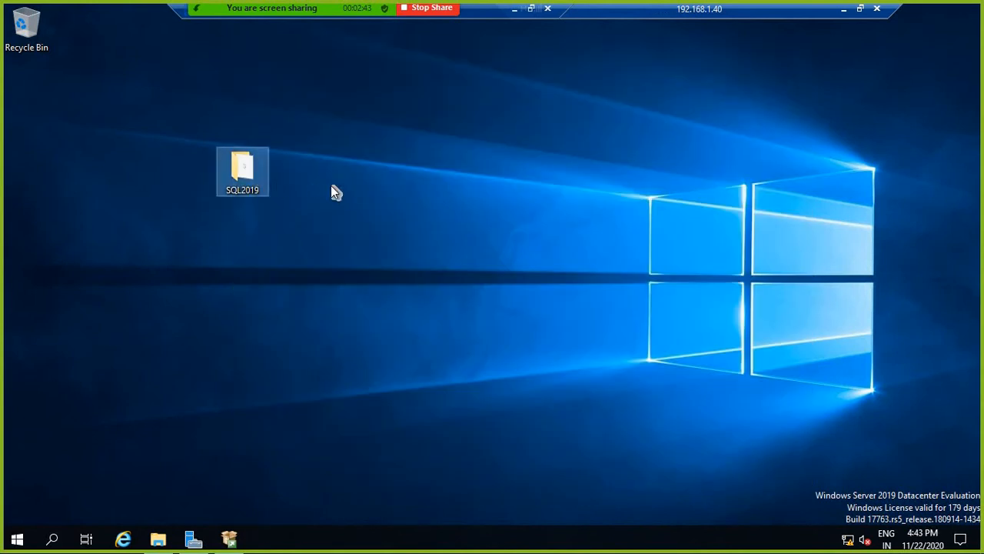
double_click(242, 171)
double_click(290, 198)
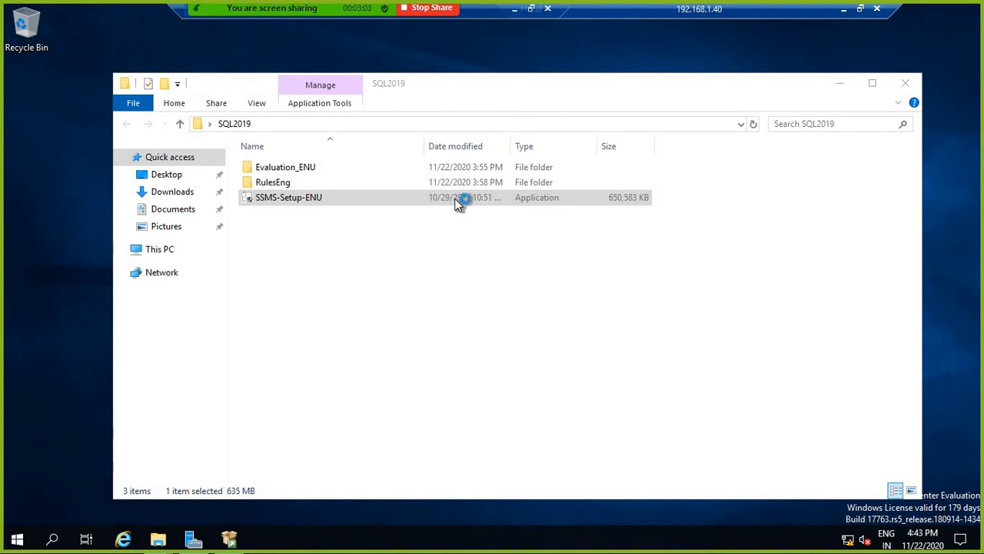
key("super")
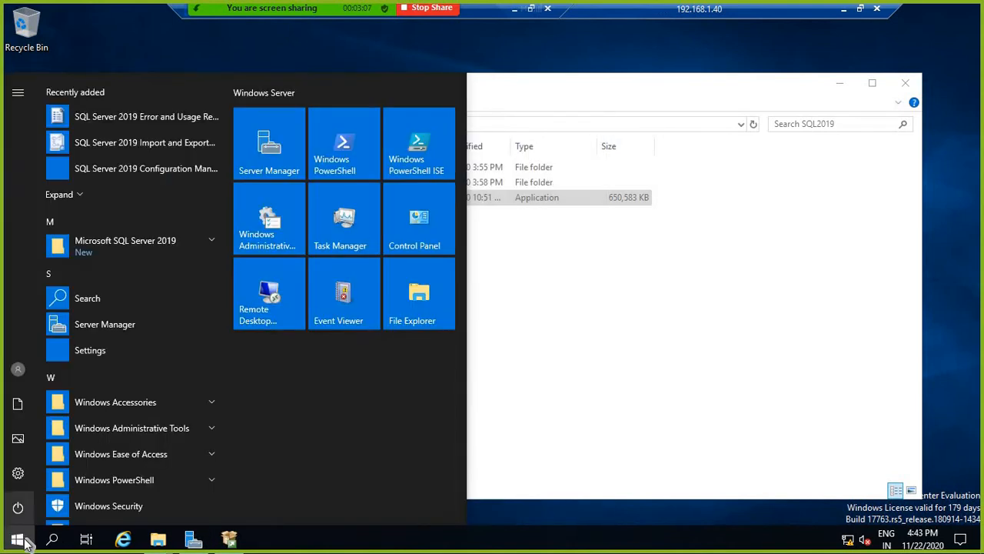
Step: Run sqlservermanager15.msc and approve the UAC prompts for Configuration Manager and SSMS-Setup-ENU
right_click(21, 540)
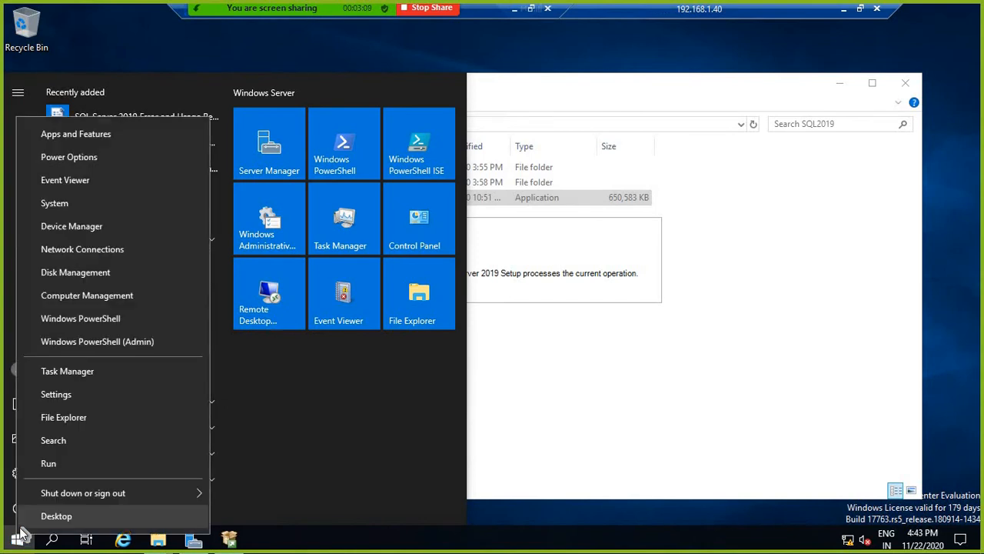
left_click(48, 466)
type("s")
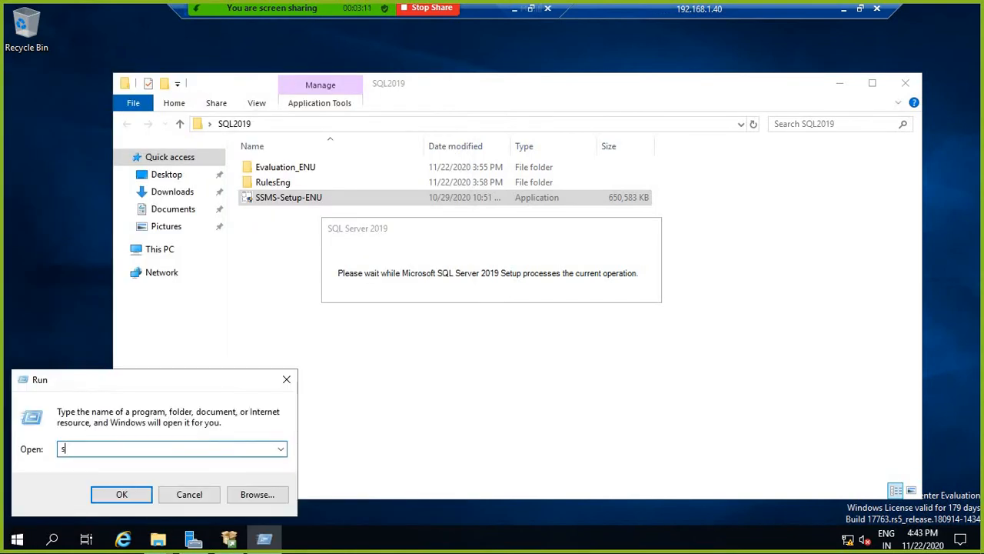
type("qlservermanager15.msc")
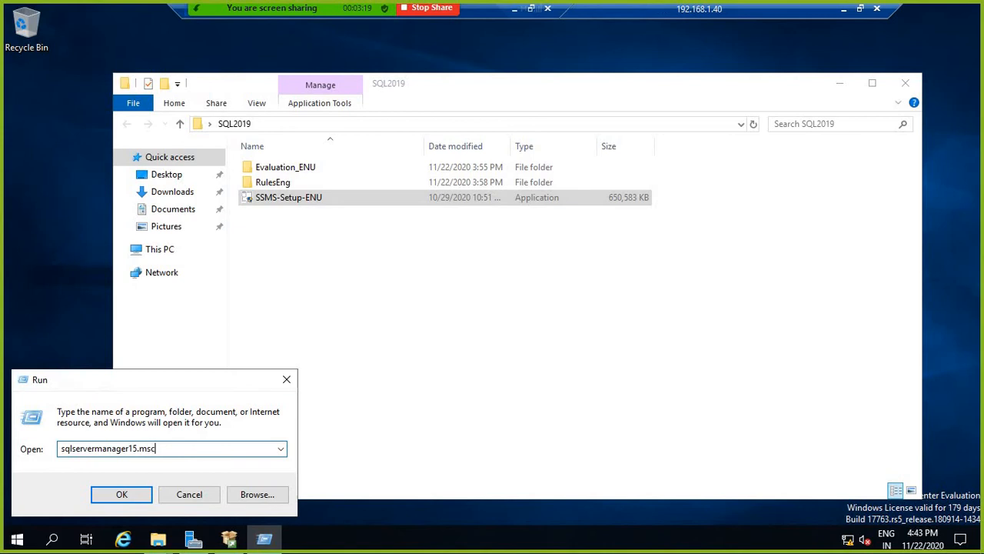
key("Return")
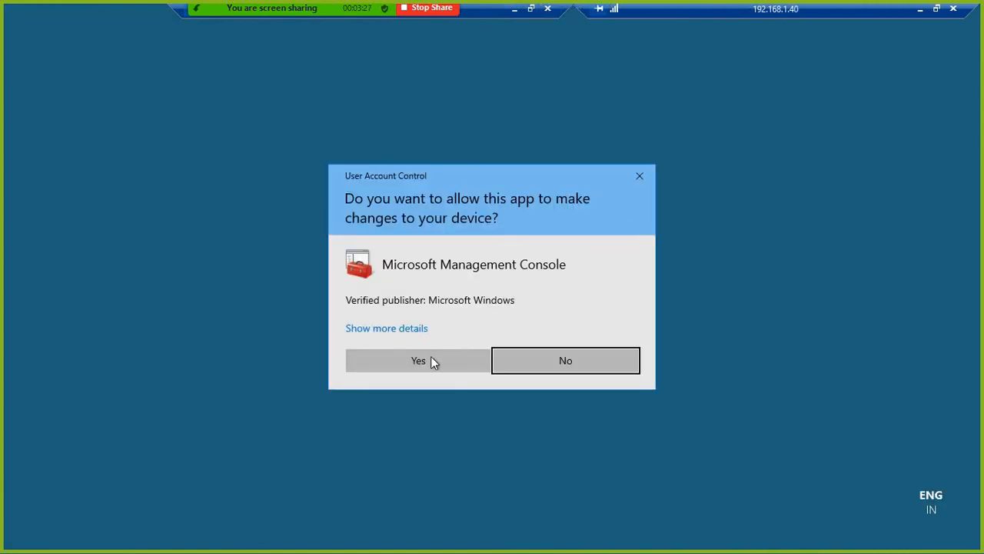
left_click(433, 362)
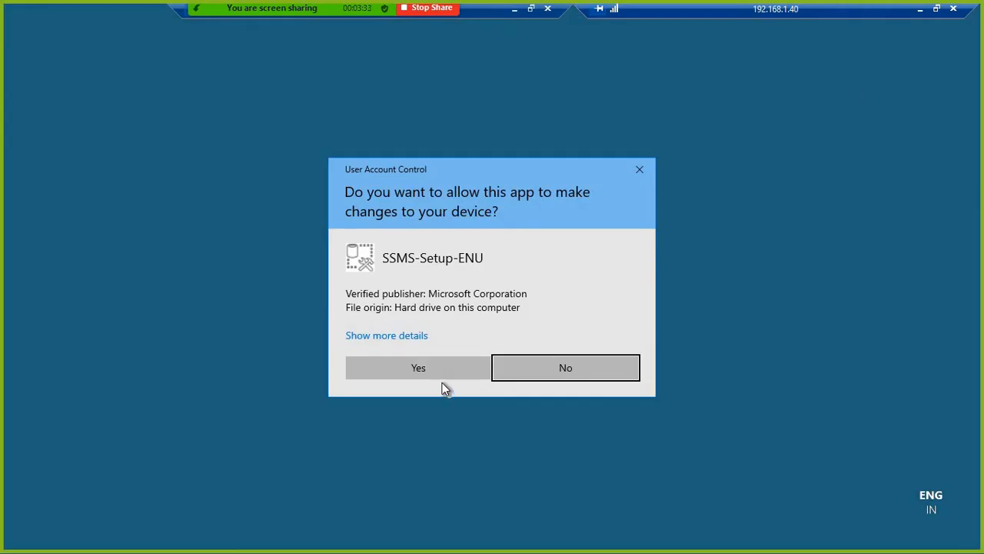
left_click(434, 367)
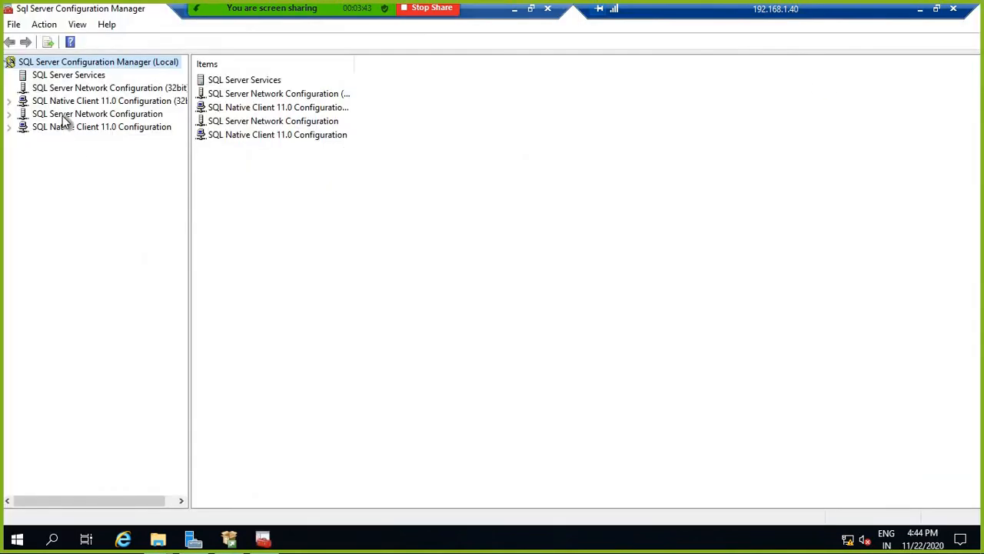
Step: List SQL Server Services and check the logon account in SQL Server (N1) properties
double_click(244, 80)
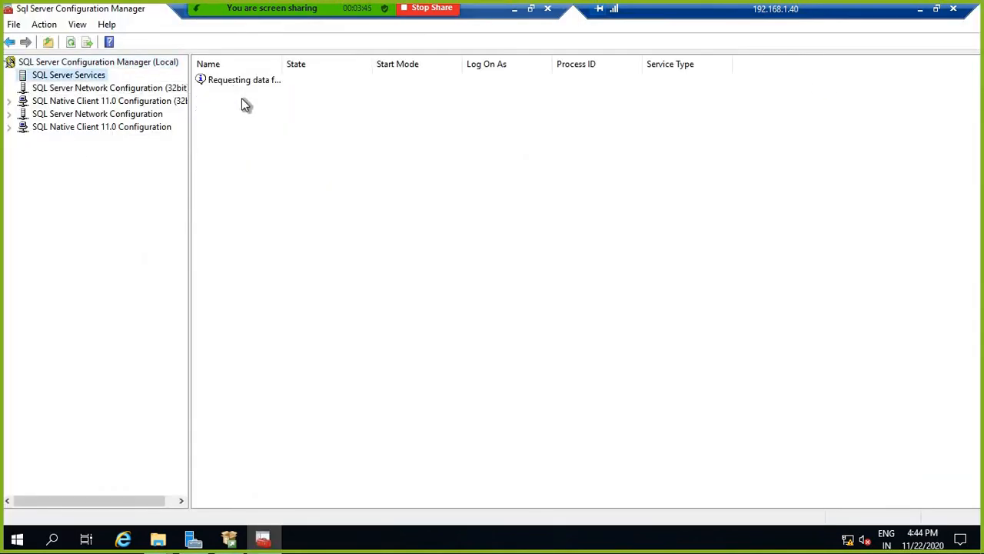
left_click_drag(284, 64, 413, 61)
left_click(256, 93)
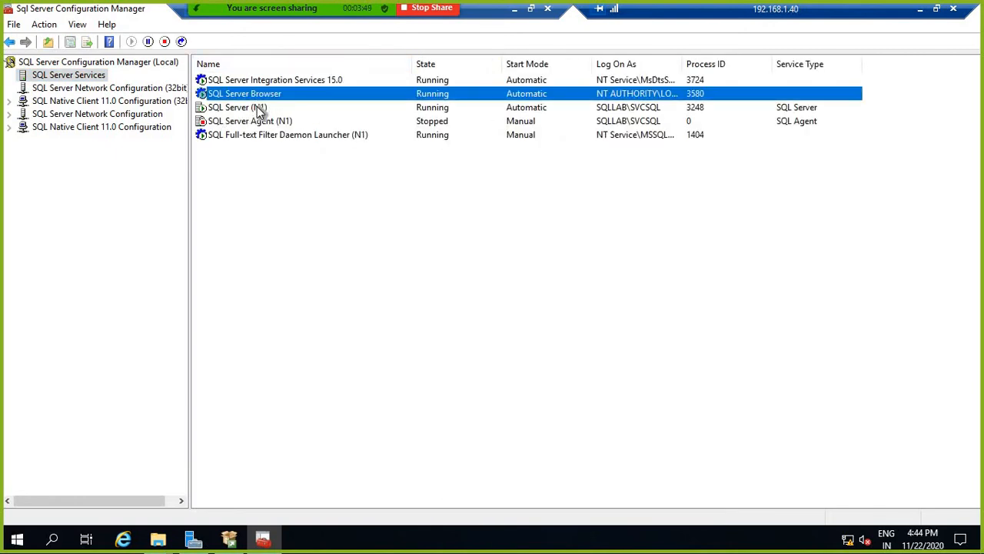
left_click(261, 109)
right_click(262, 110)
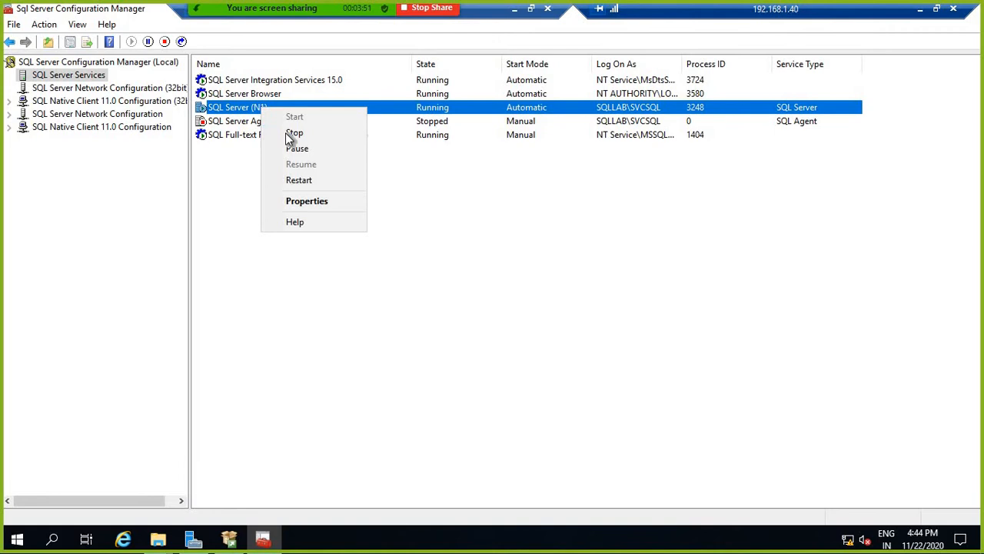
left_click(314, 200)
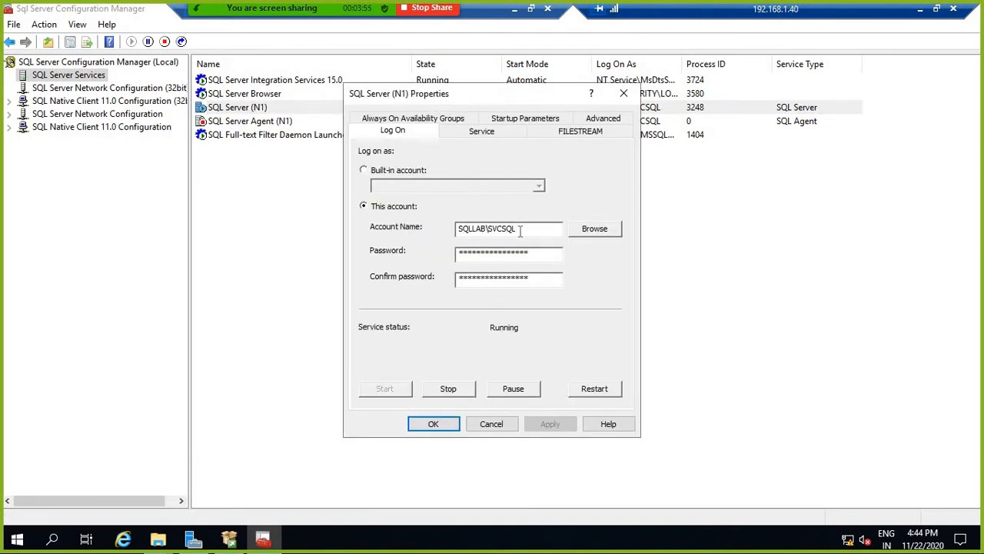
left_click_drag(522, 231, 392, 231)
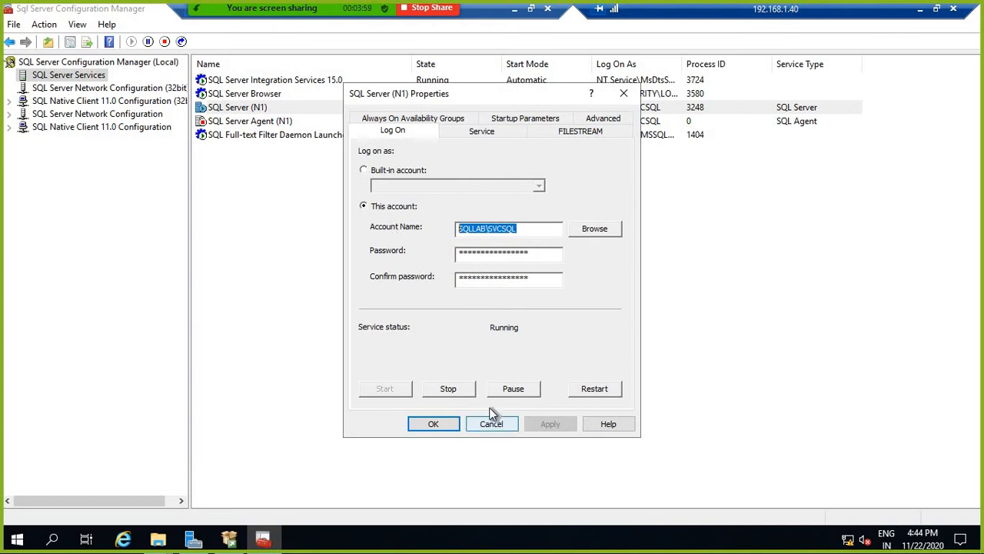
left_click(499, 425)
Step: Start the SQL Server Agent (N1) service and view Protocols for N1 under network configuration
left_click(243, 122)
right_click(243, 122)
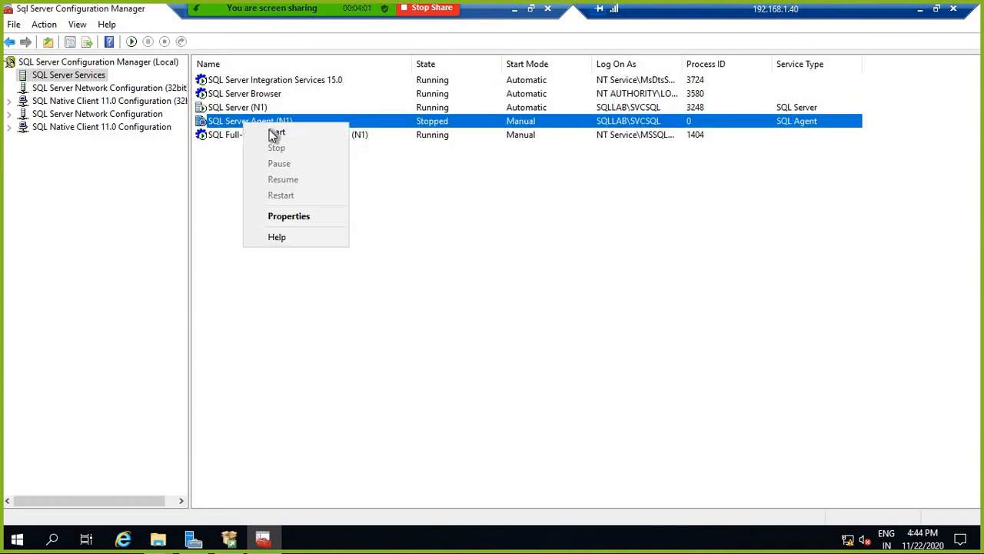
left_click(274, 132)
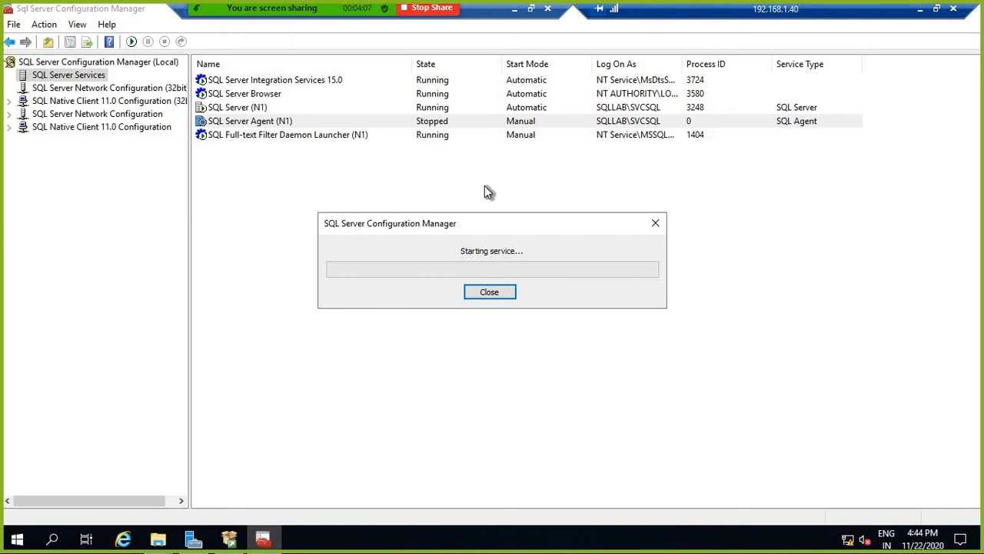
left_click(107, 115)
left_click(10, 114)
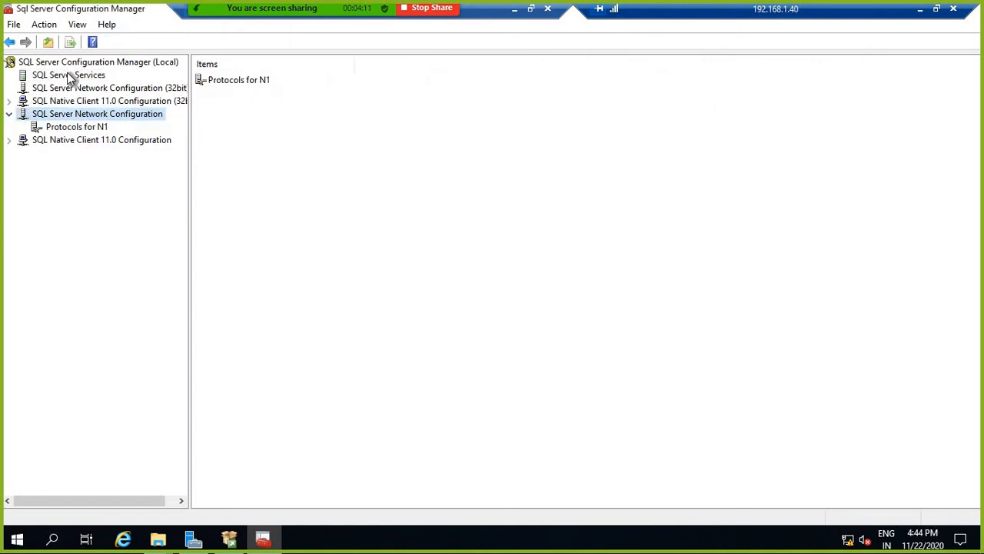
Step: Open SQL Server (N1) properties on the Always On Availability Groups tab to read the cluster status
left_click(71, 77)
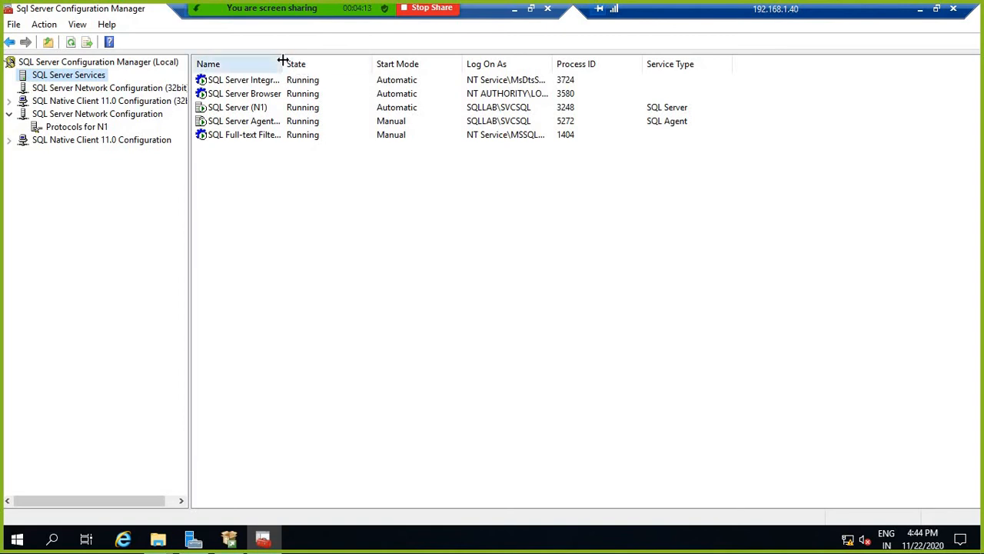
left_click_drag(282, 63, 347, 62)
left_click(242, 109)
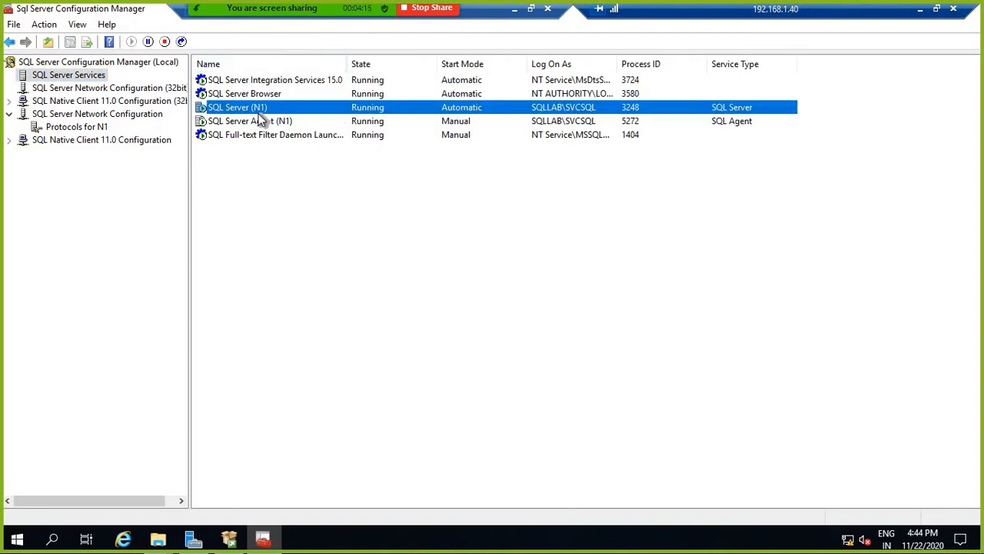
right_click(256, 106)
left_click(306, 203)
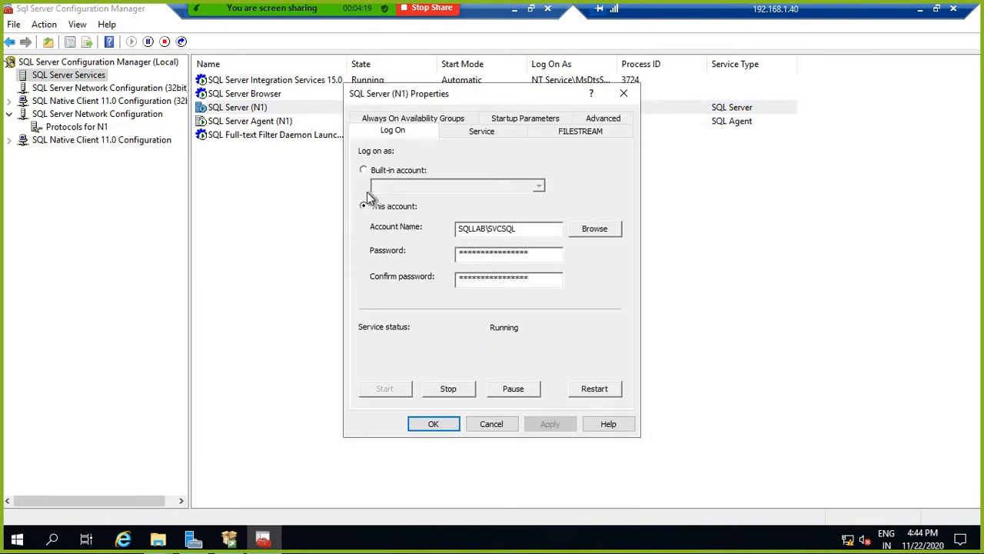
left_click(396, 120)
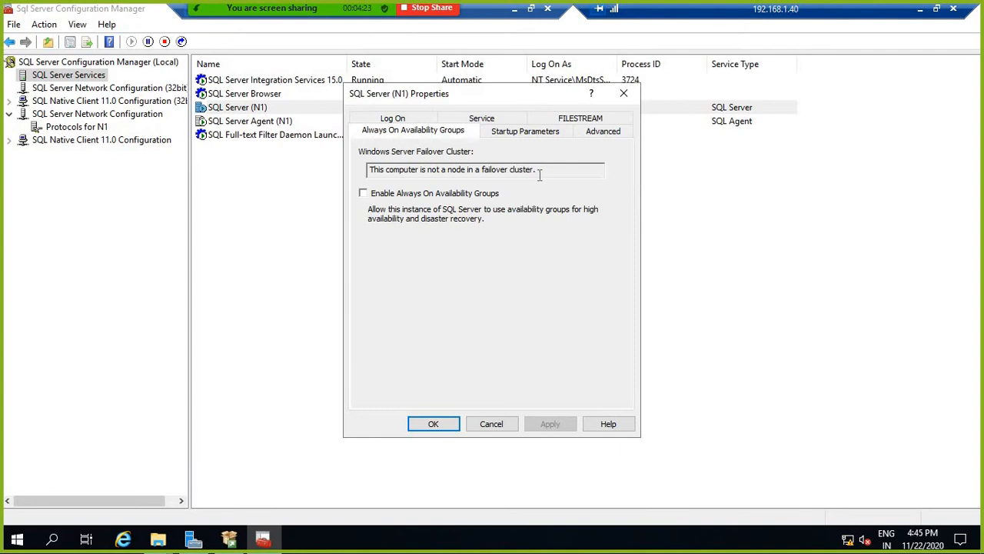
left_click_drag(385, 165, 370, 170)
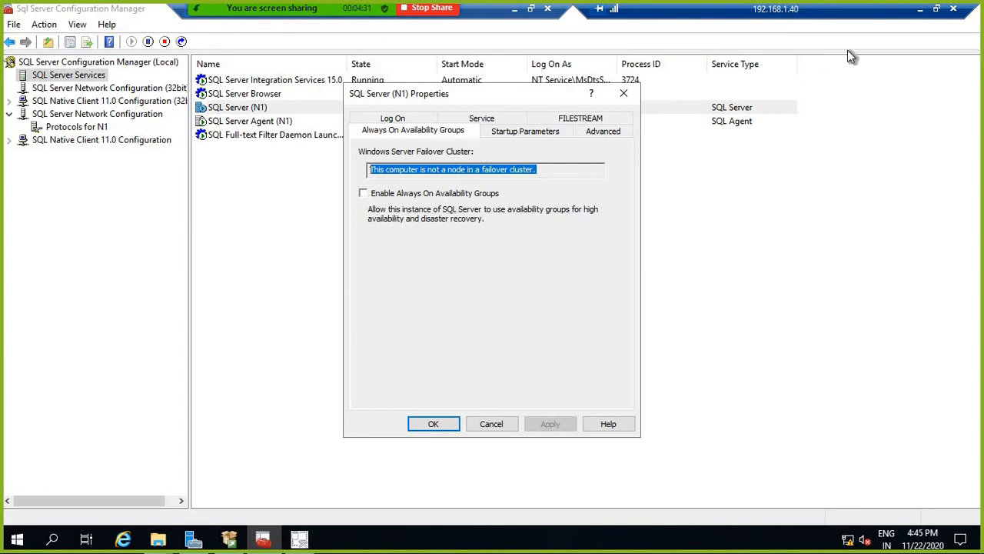
Step: Minimise the remote desktop and bring up the running WQ00122P virtual machine from the VirtualBox taskbar
left_click(920, 11)
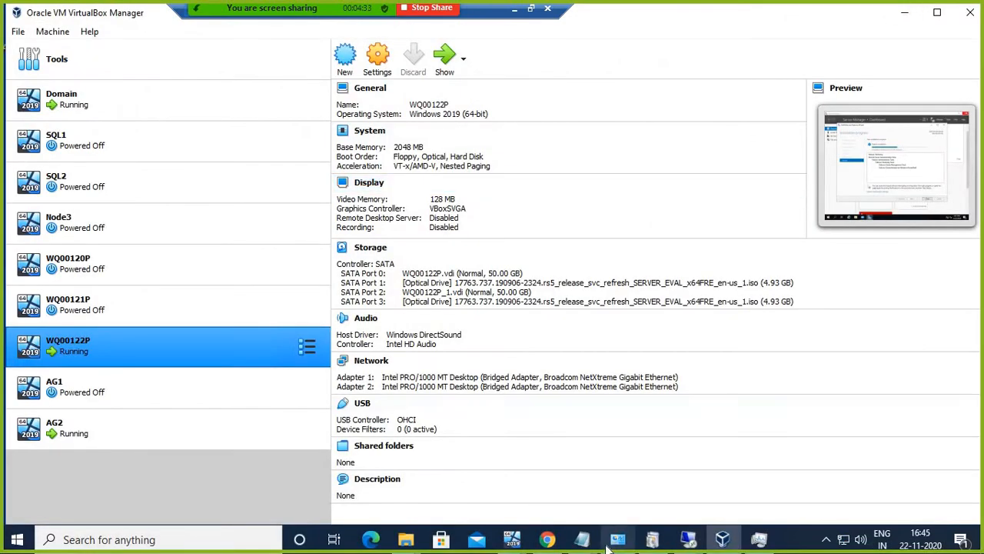
mouse_move(521, 545)
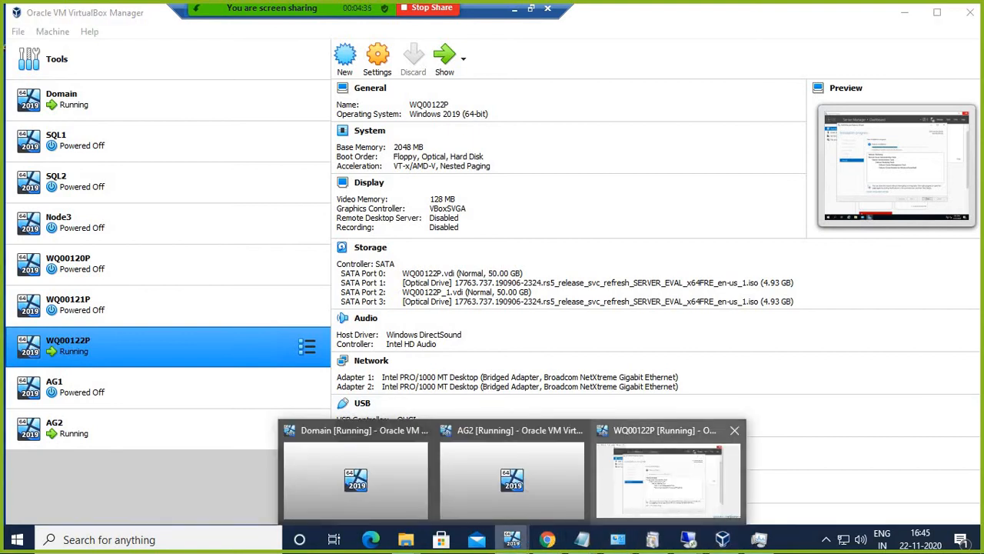
left_click(664, 430)
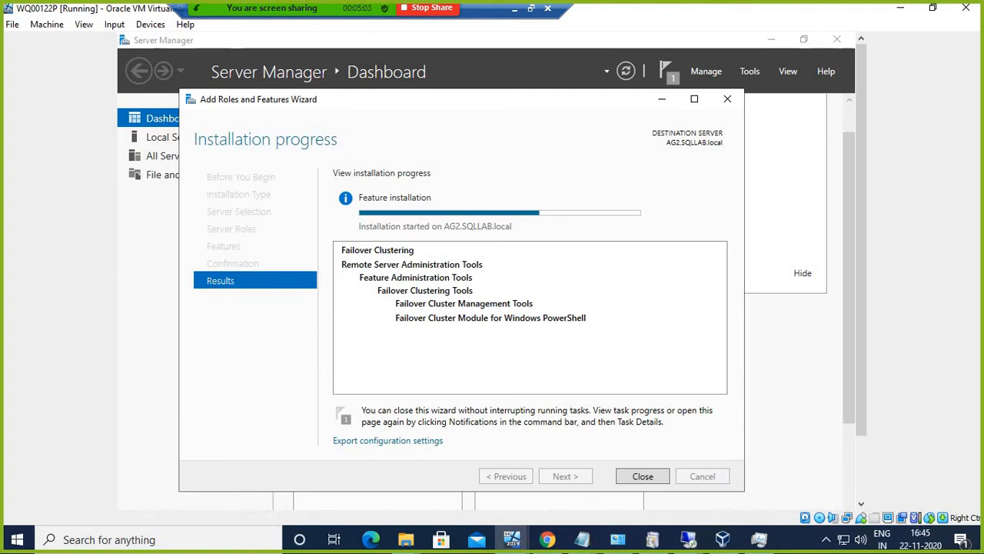
Step: Move the Add Roles and Features wizard aside to check progress, then return to Remote Desktop windows
left_click_drag(525, 111, 476, 97)
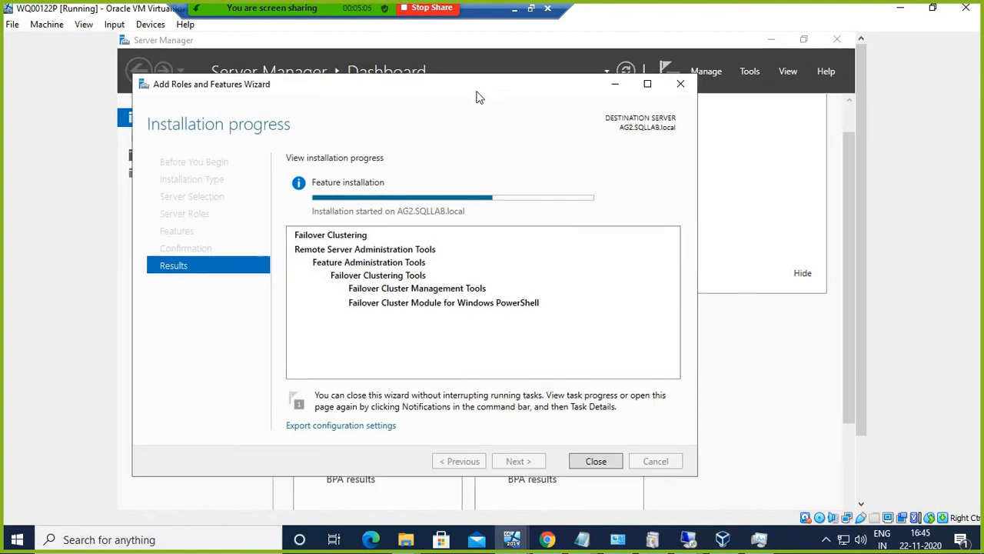
left_click(688, 540)
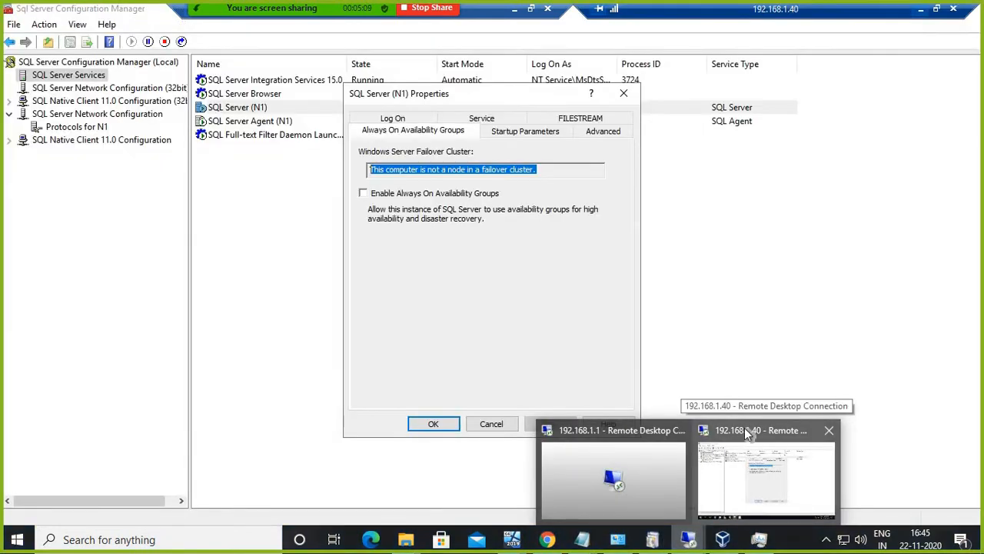
Step: In the 192.168.1.40 session, start installing SSMS 18.7.1 into its default folder
left_click(744, 427)
left_click(290, 293)
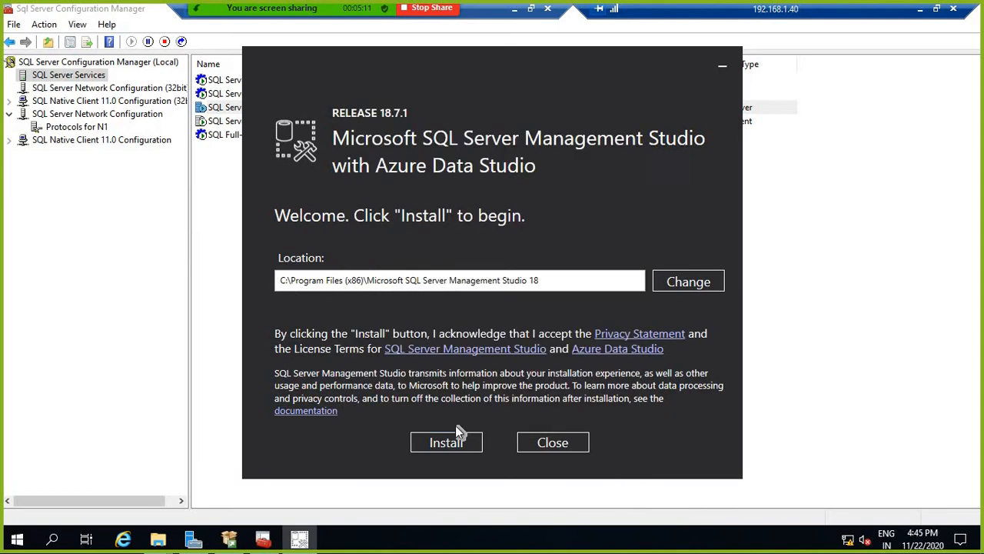
left_click(446, 442)
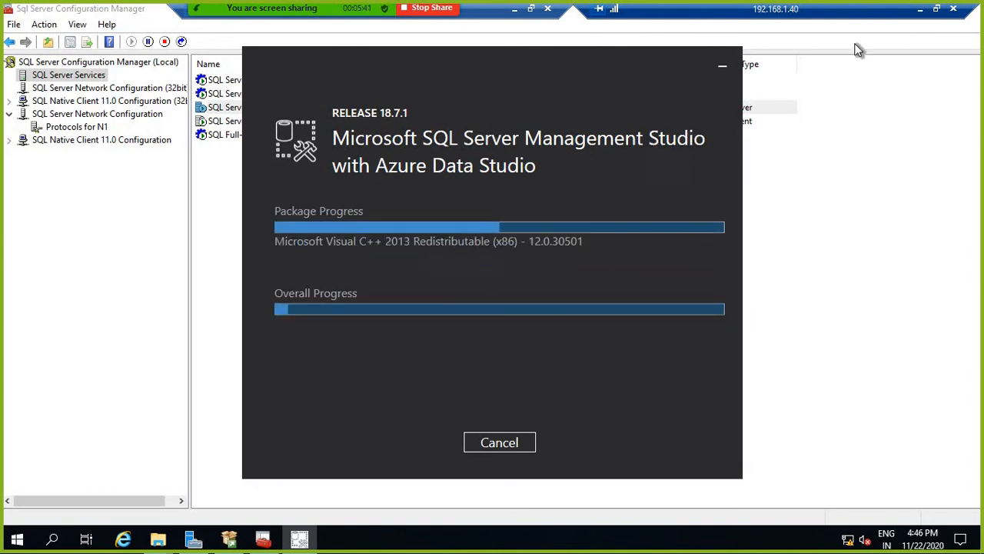
Step: Close the finished Failover Clustering feature installation wizard
left_click(921, 11)
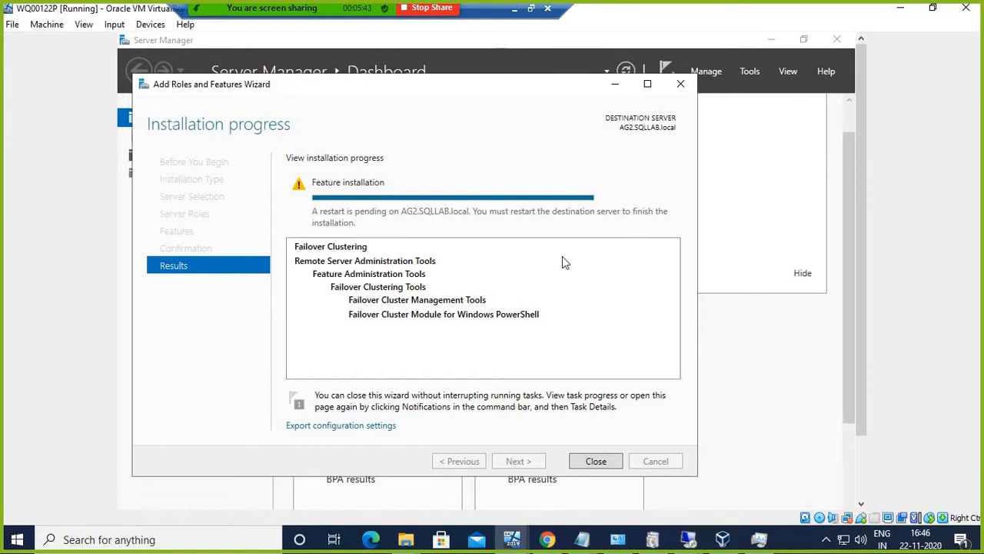
left_click(596, 462)
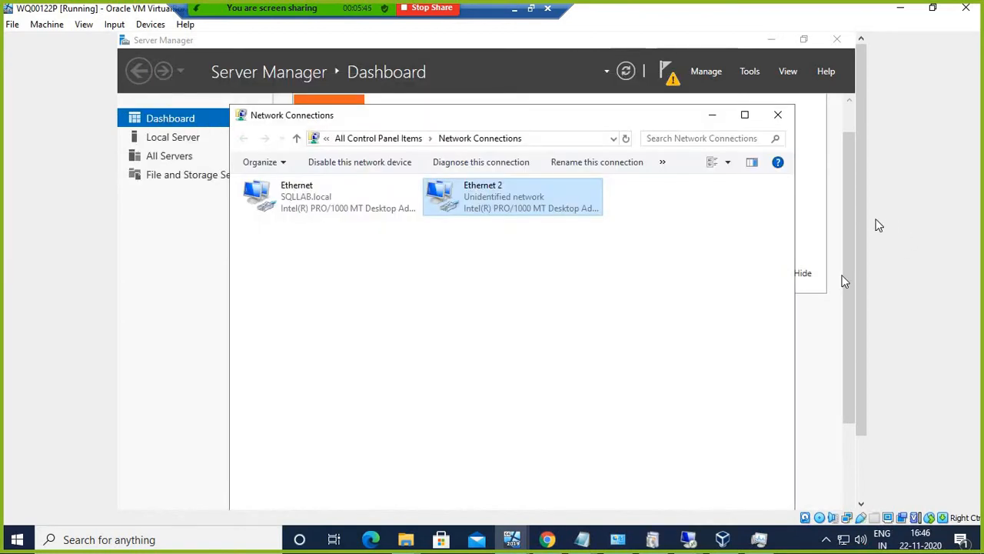
left_click_drag(867, 222, 867, 362)
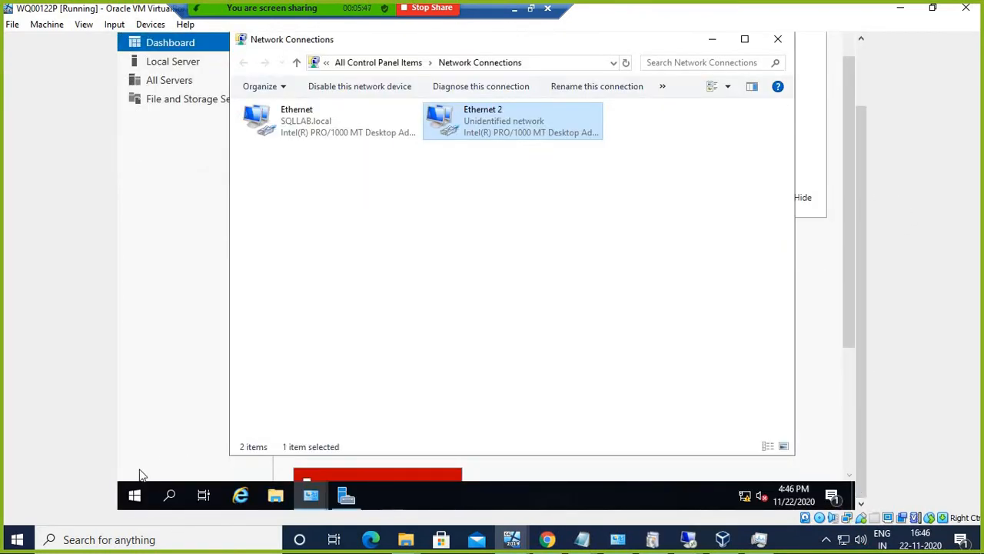
Step: Restart the AG2 server, confirming with the default reason
right_click(134, 496)
mouse_move(209, 458)
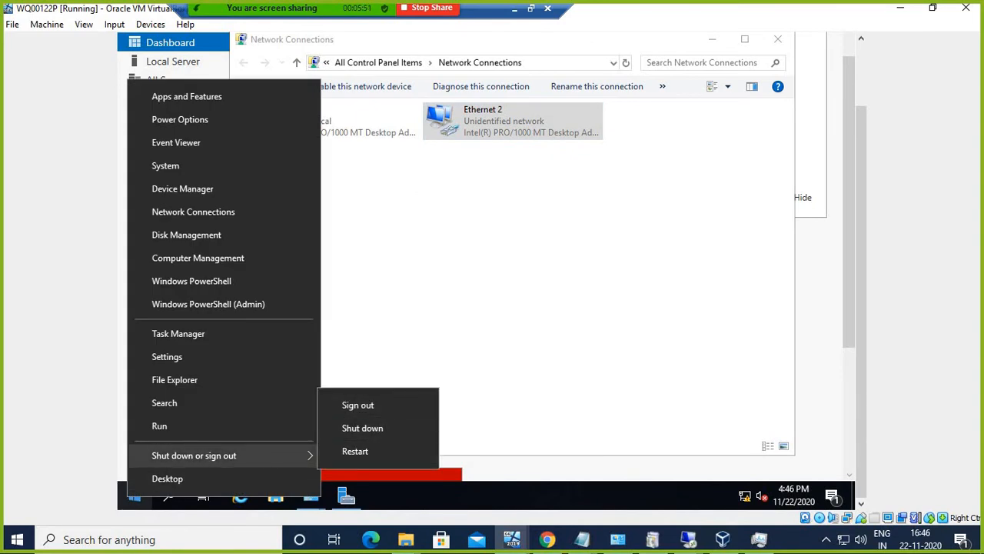
left_click(374, 454)
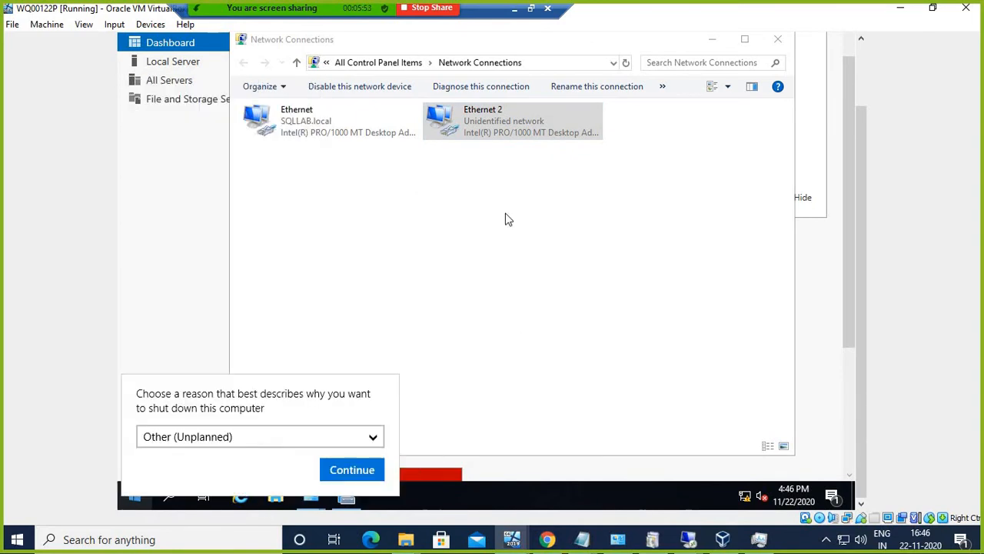
left_click(356, 470)
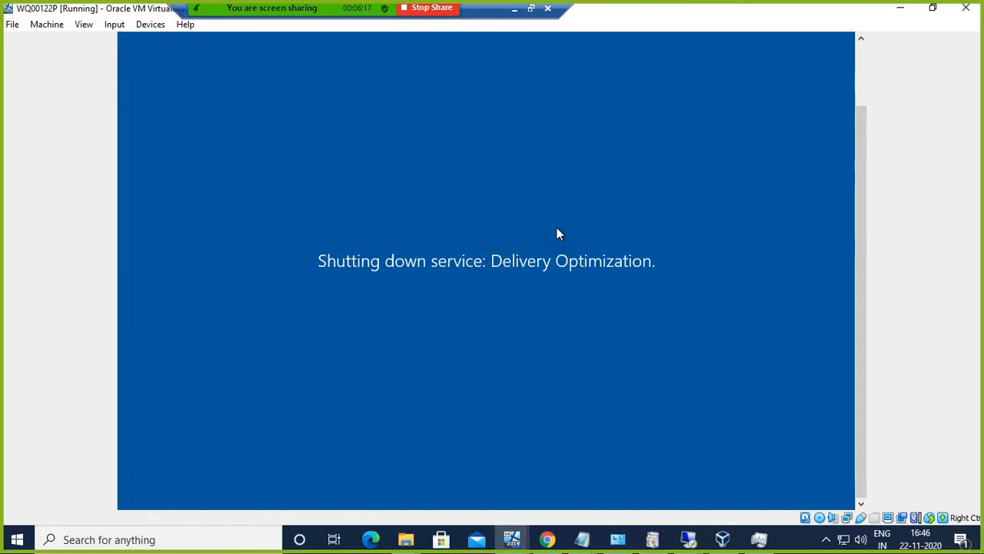
Step: Run 'ping 192.168.1.41 -t' from the Run box, then bring back the WQ00122P window
left_click(903, 13)
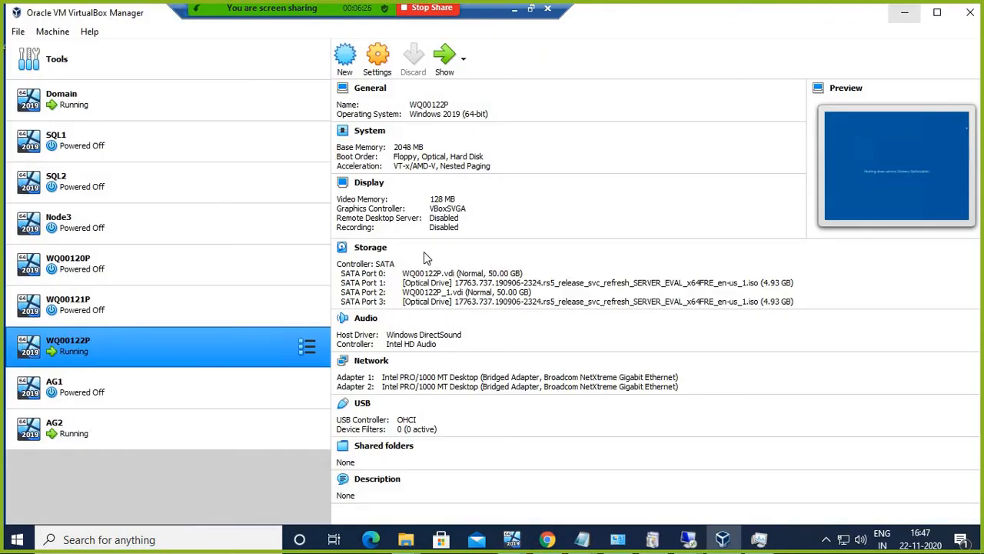
right_click(23, 540)
left_click(55, 467)
type("p")
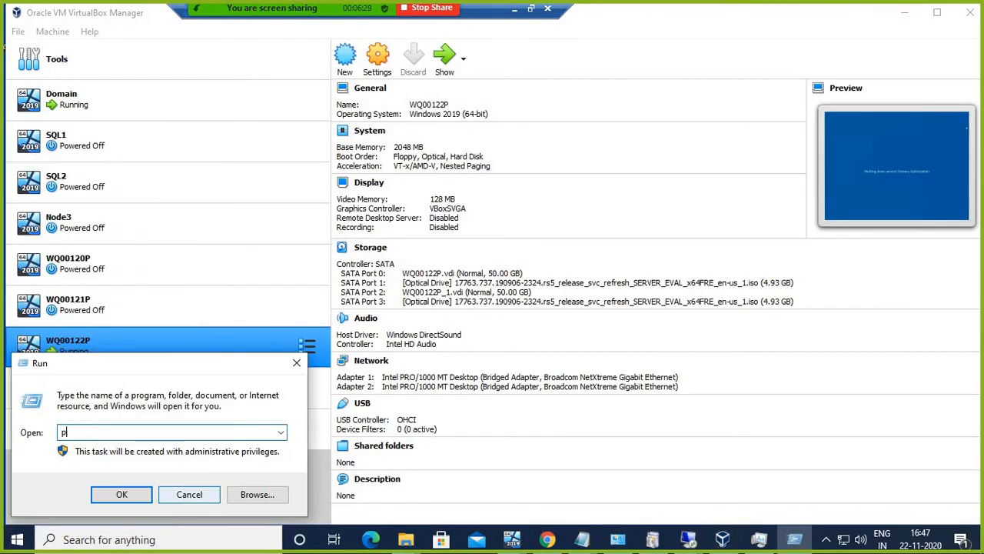
type("ing 192.168.1.41 ")
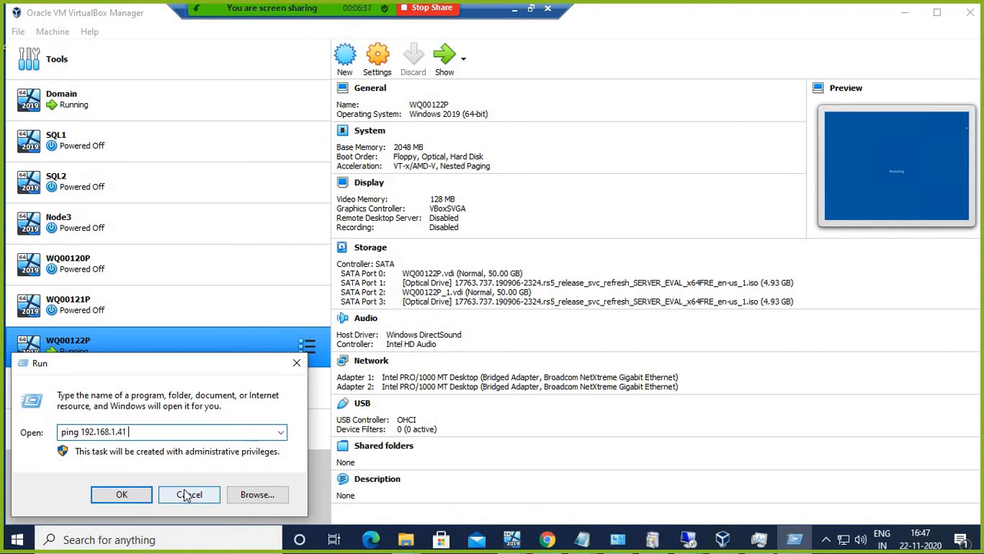
type("-t")
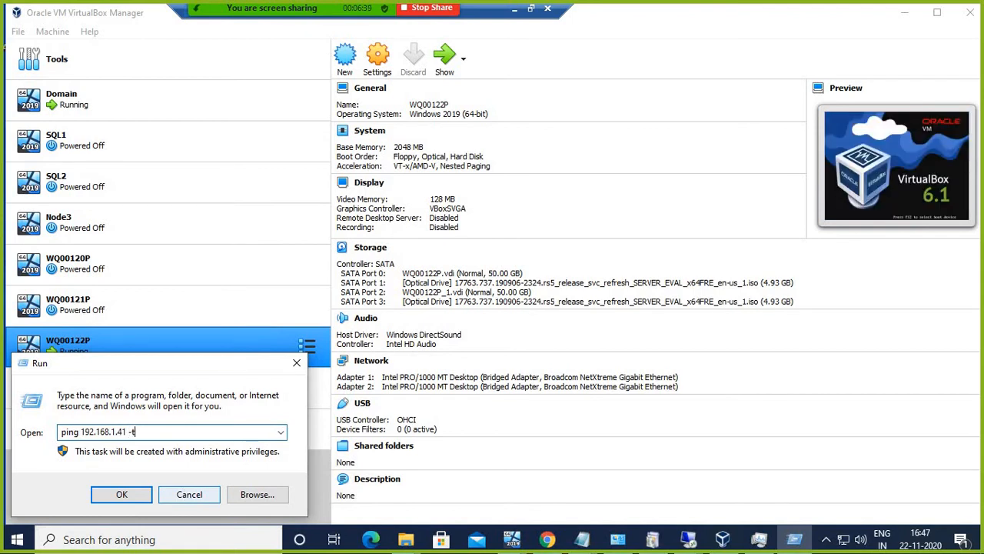
key("Return")
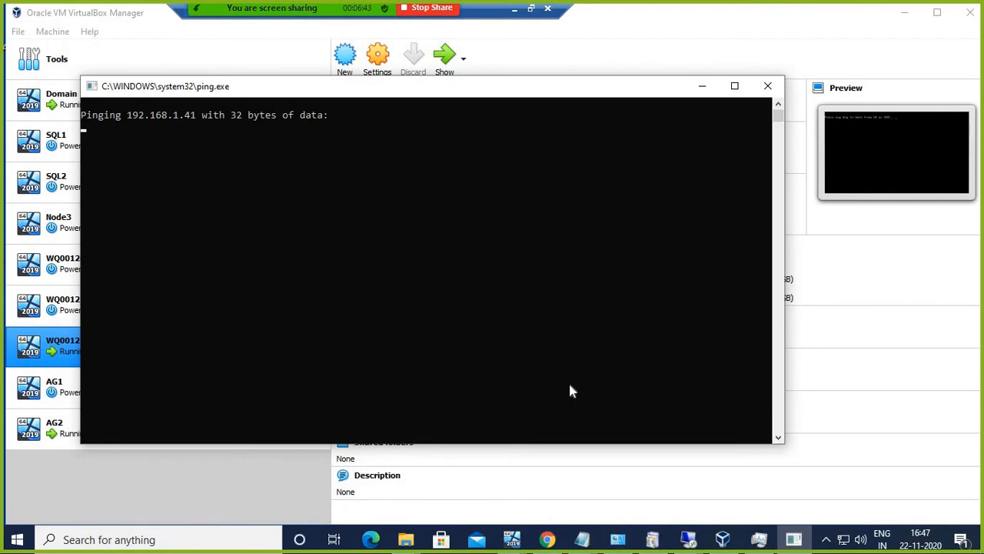
left_click(514, 542)
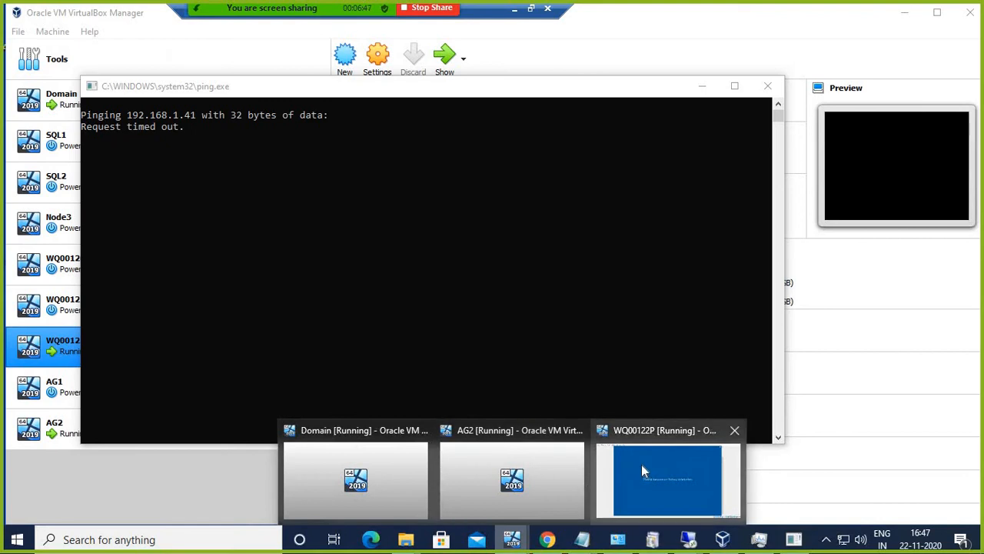
mouse_move(643, 471)
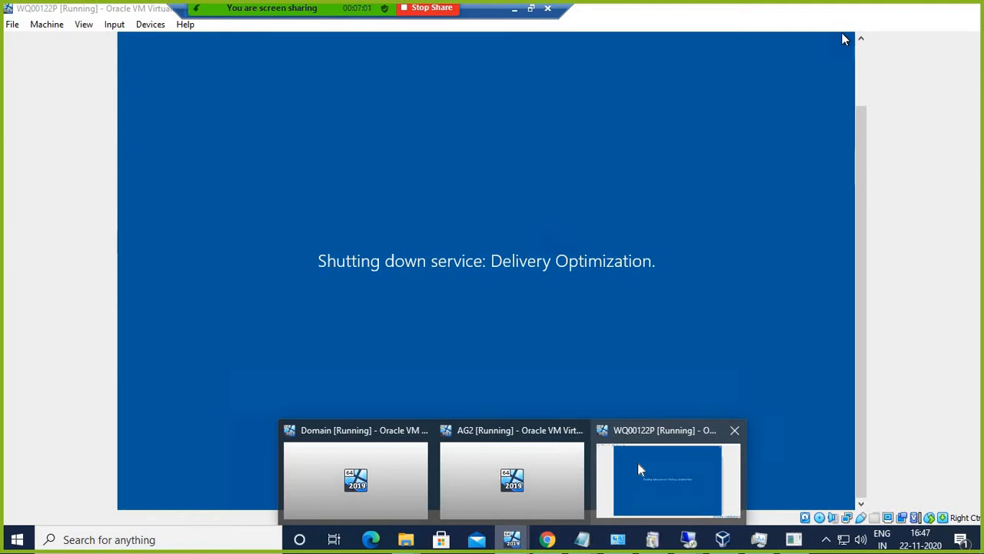
Step: Watch the ping output until 192.168.1.41 replies again (time<1ms, TTL=128)
left_click(638, 463)
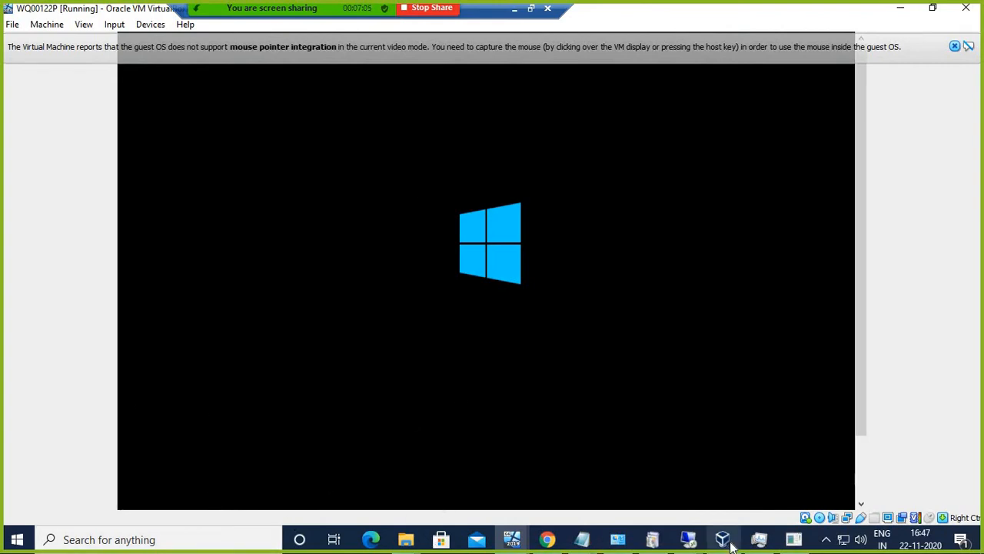
left_click(793, 539)
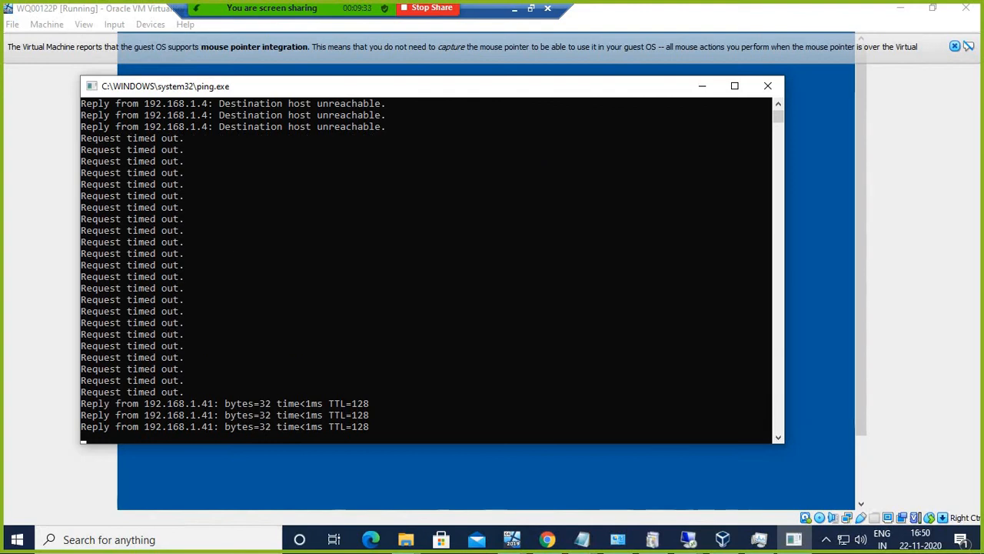
Step: Launch mstsc and connect to 192.168.1.41
right_click(17, 539)
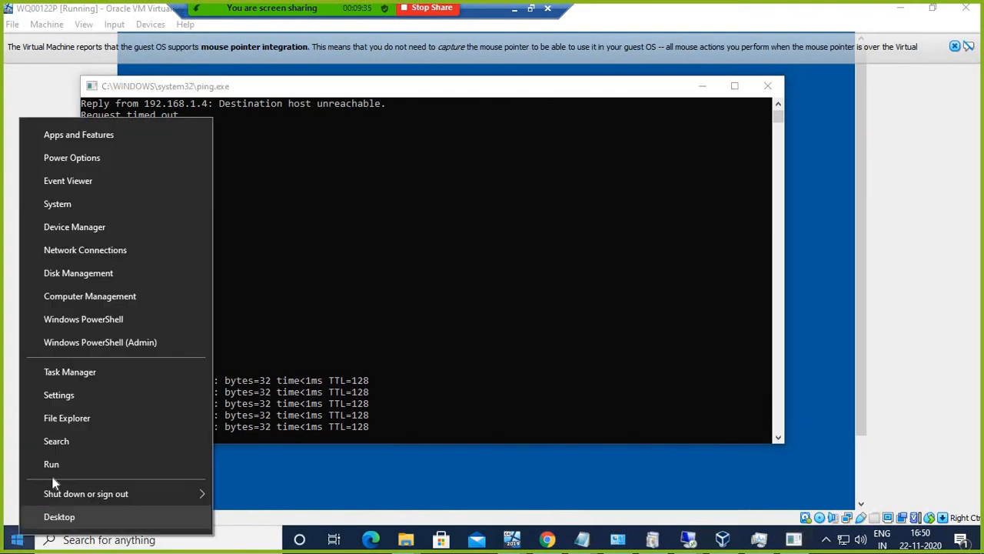
left_click(119, 455)
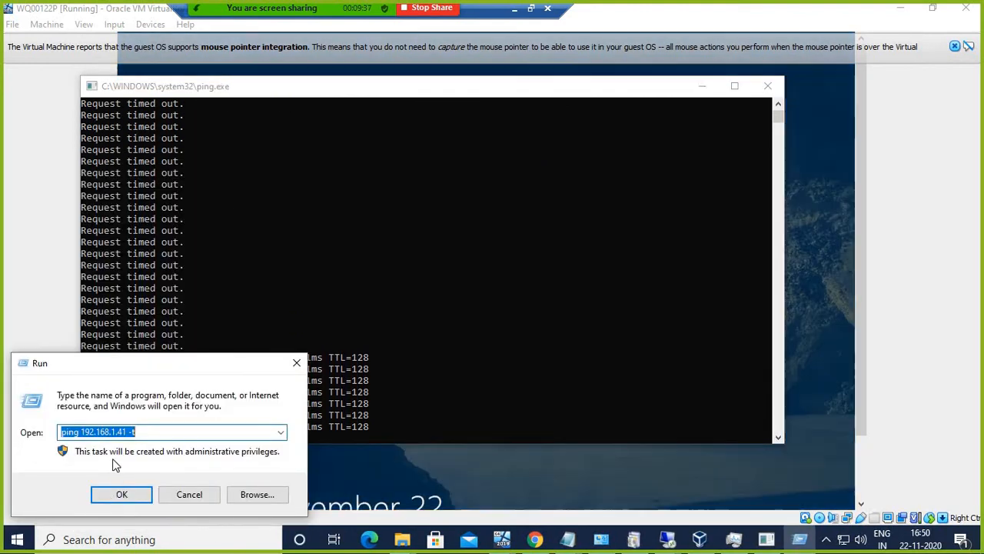
type("mstsc")
key("Return")
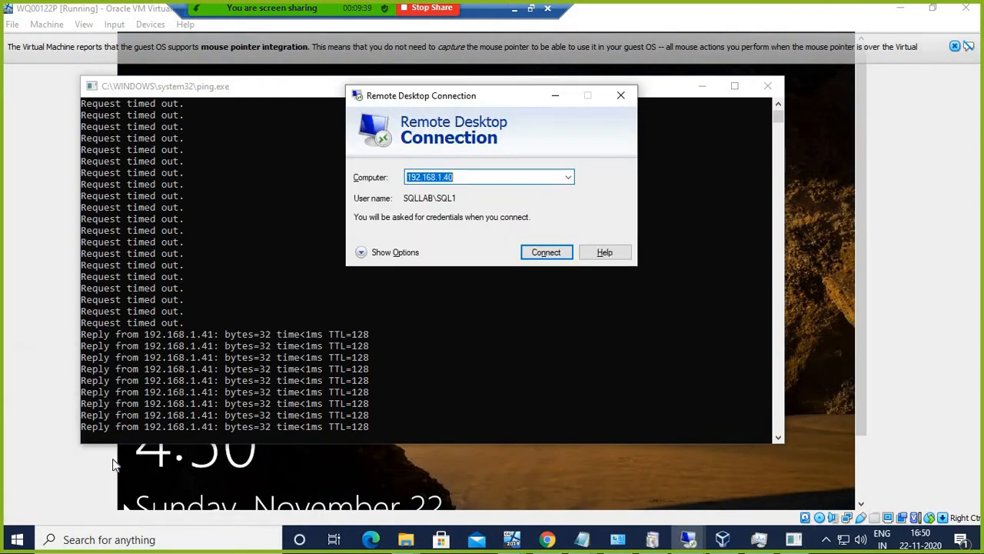
key("End")
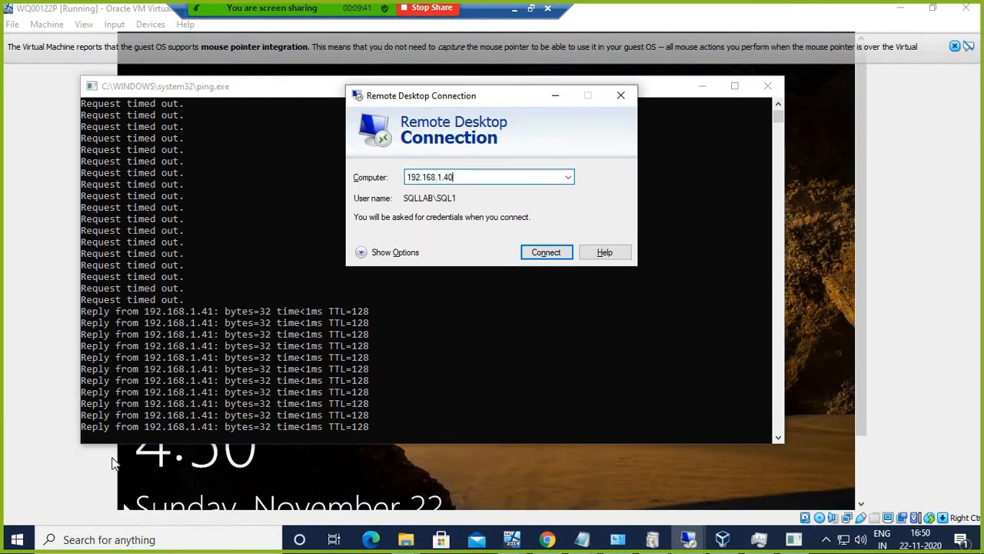
key("BackSpace")
type("1")
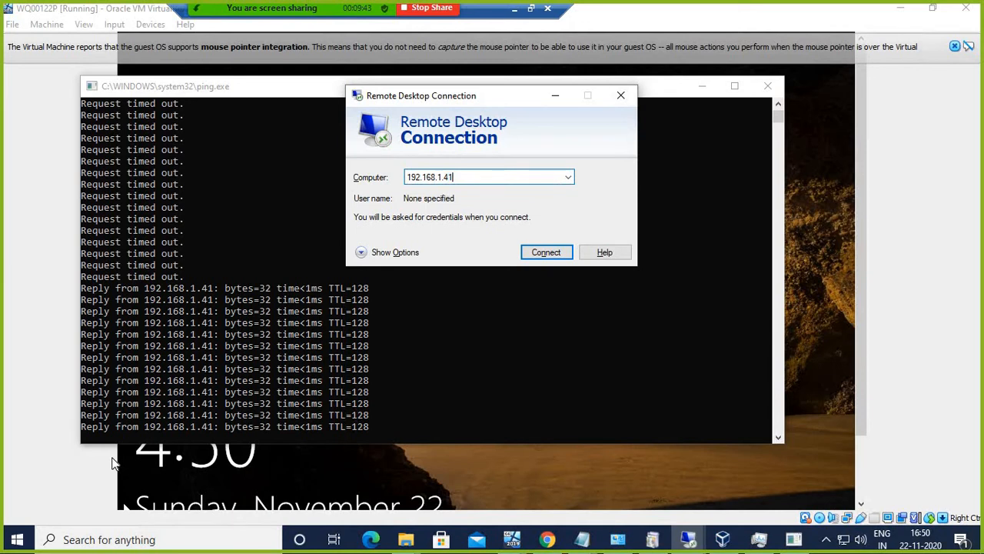
key("Return")
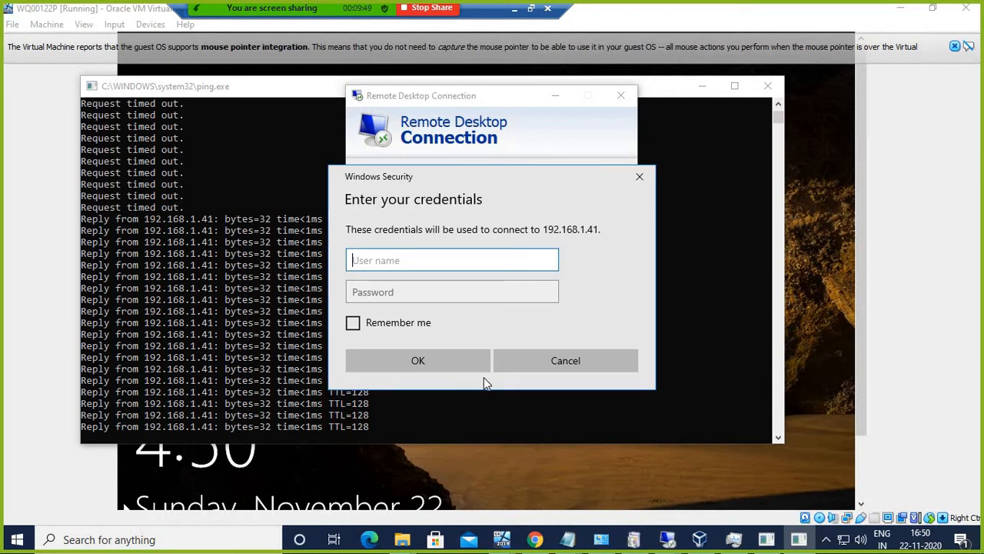
Step: Sign in with a SQLLAB domain user, accept the certificate, dismiss the login denial, and retry
type("SQ")
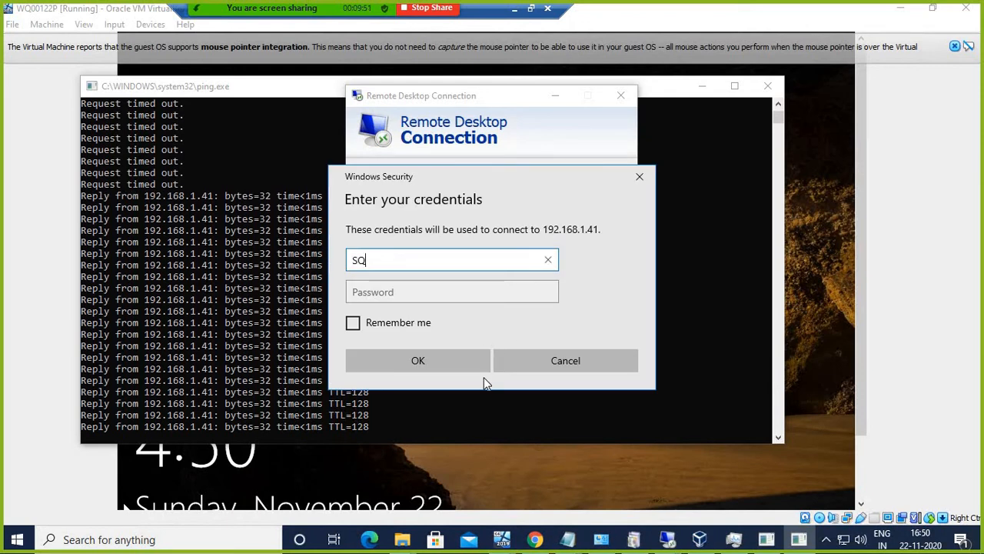
type("LL")
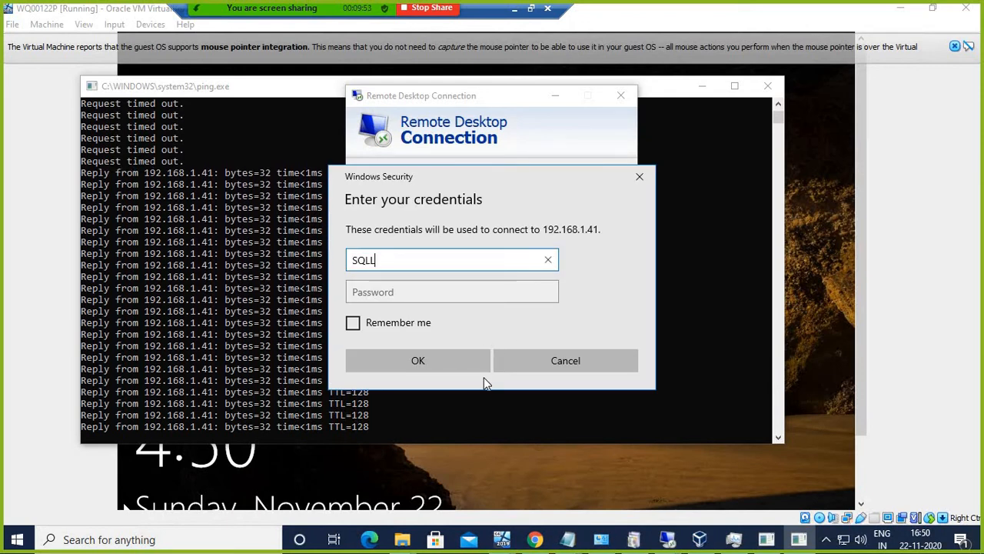
type("AB\\")
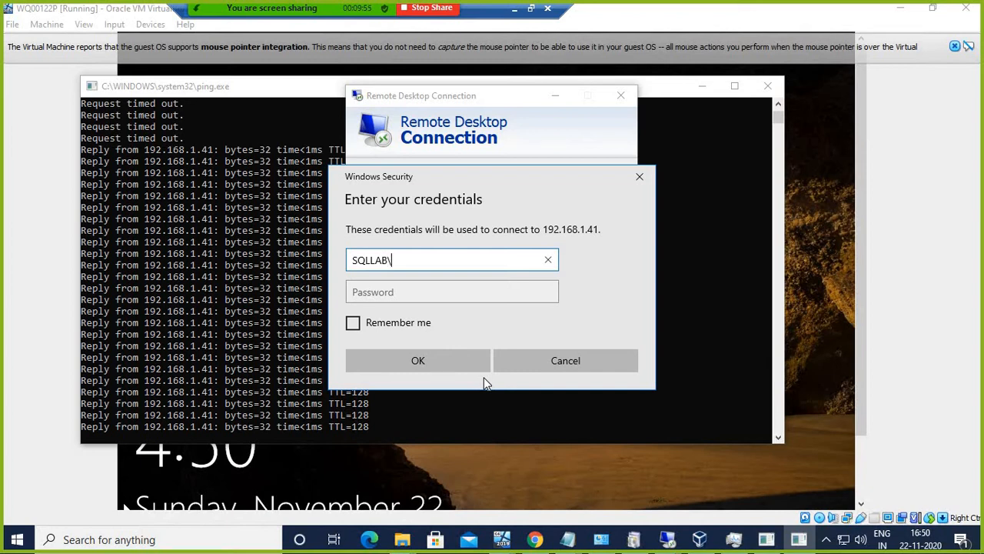
type("SQL")
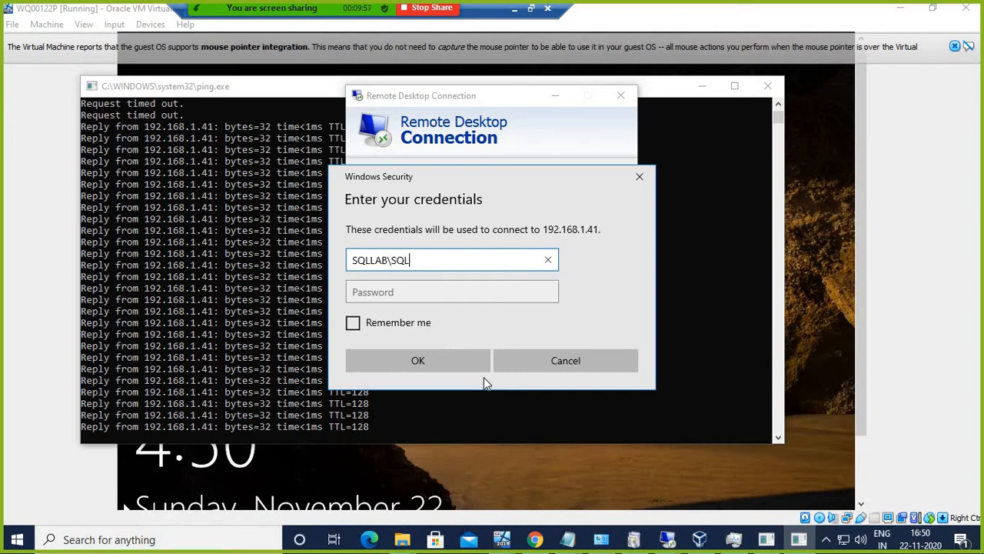
type("2")
key("Tab")
type("••")
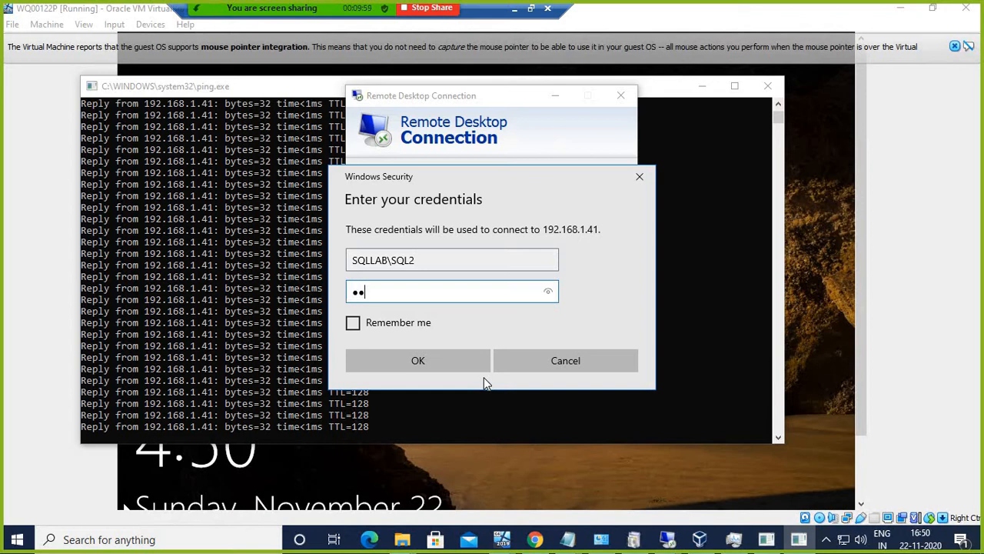
type("••••••••")
key("Return")
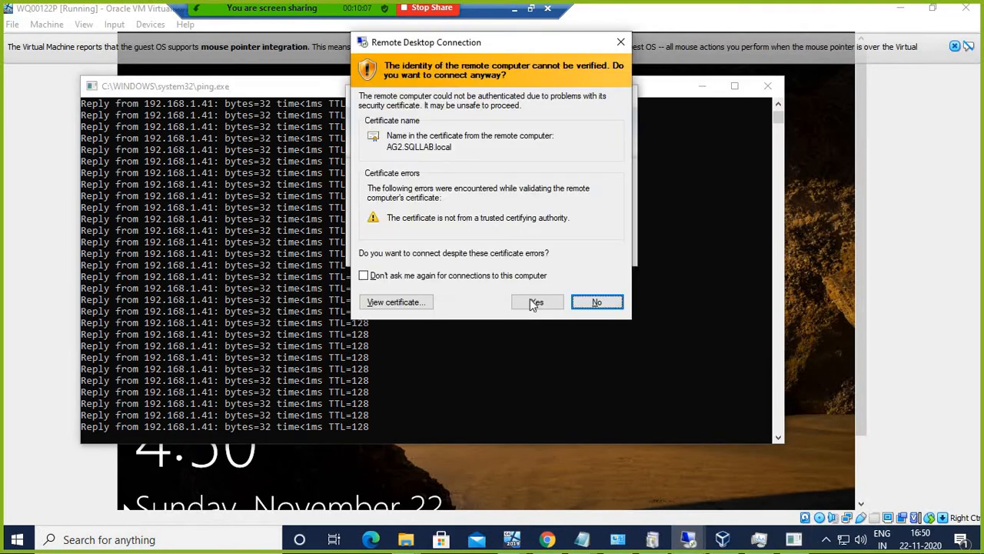
left_click(534, 303)
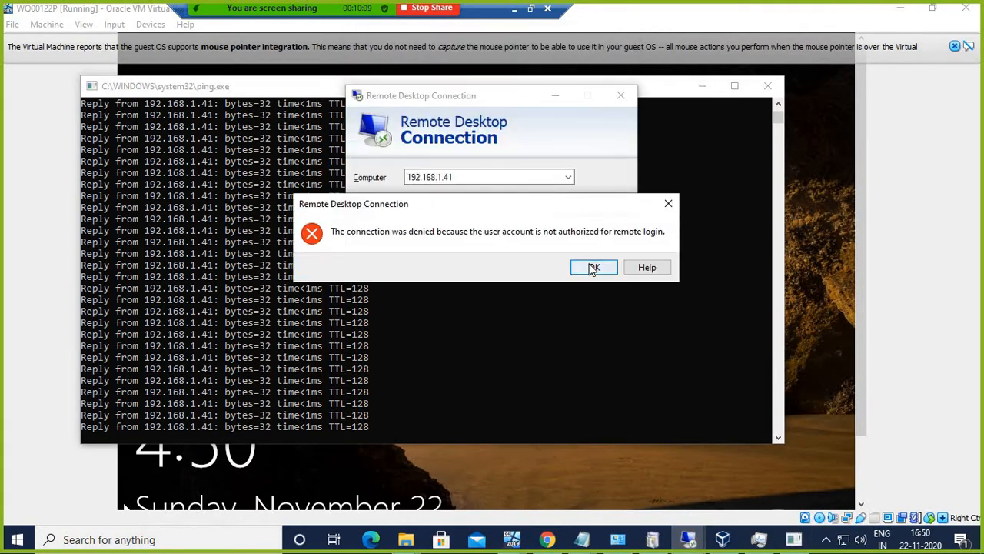
left_click(593, 268)
left_click(546, 254)
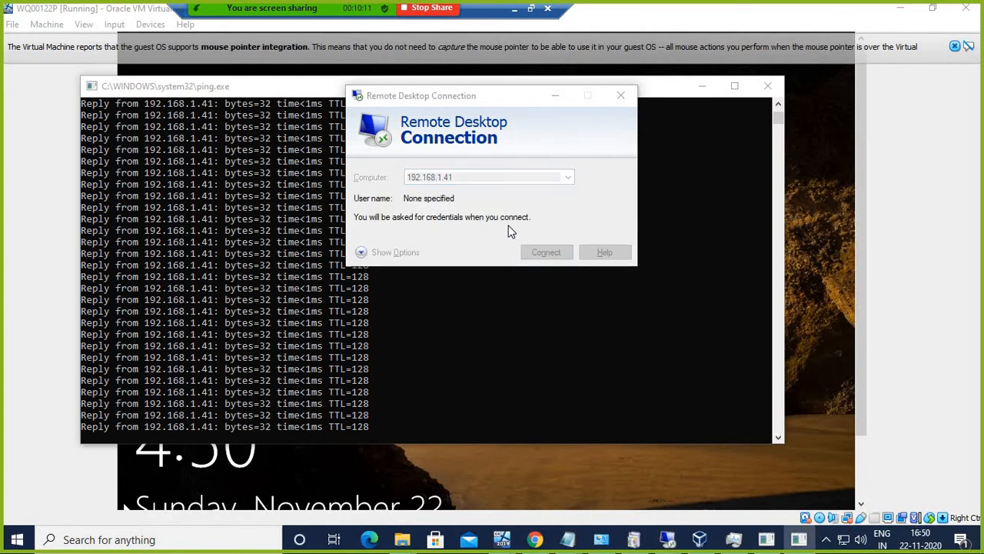
Step: Sign in to 192.168.1.41 as SQLLAB\Administrator and accept the certificate to reach its desktop
type("S")
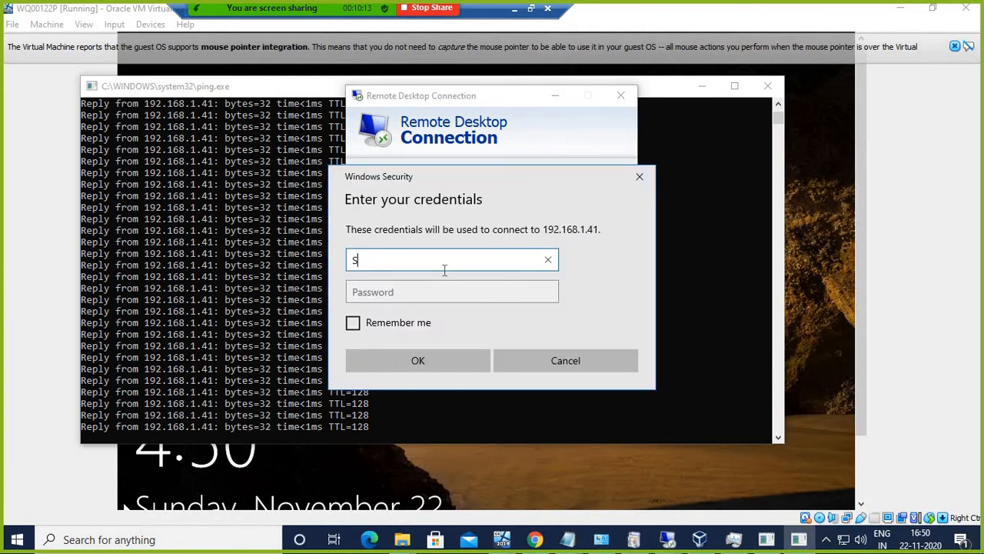
type("QLLA")
type("B")
type("\\A")
type("f")
type("minis")
key("BackSpace")
key("BackSpace")
key("BackSpace")
type("inistrator")
key("Tab")
type("••")
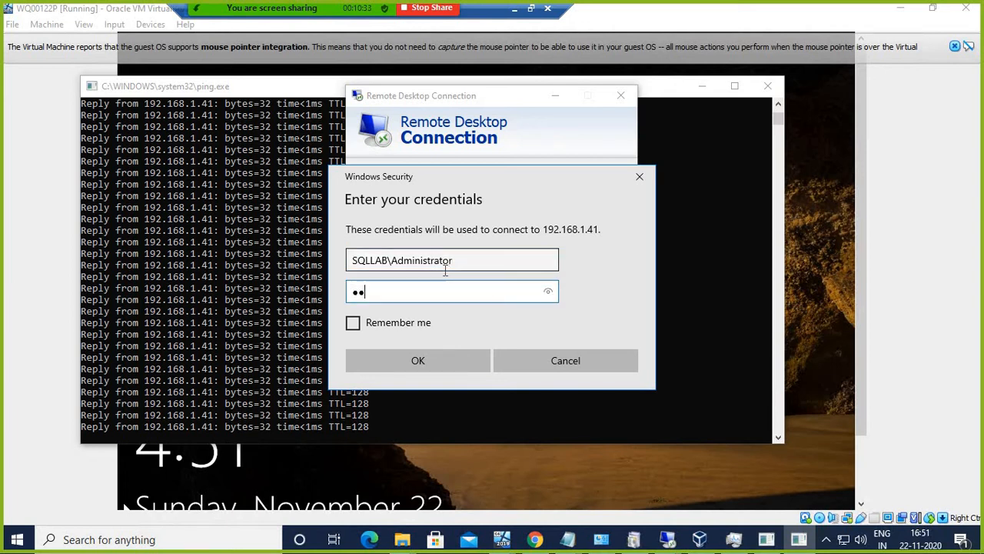
type("••••••••")
key("Return")
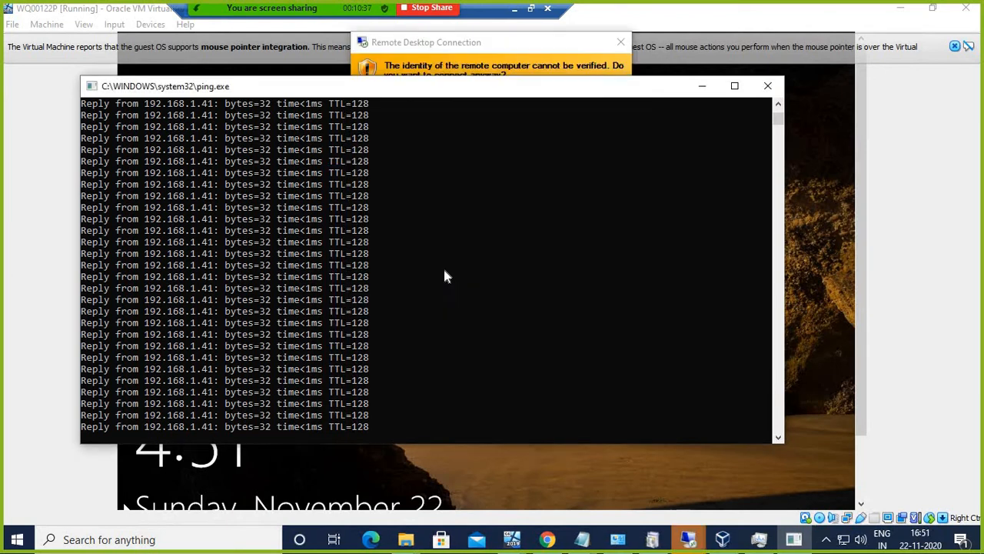
left_click(519, 48)
left_click(526, 303)
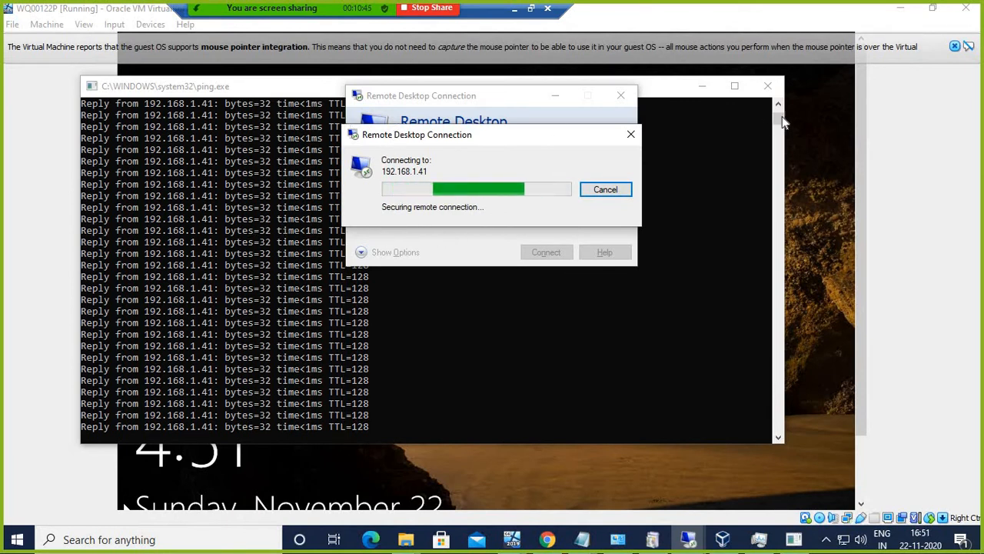
left_click(703, 86)
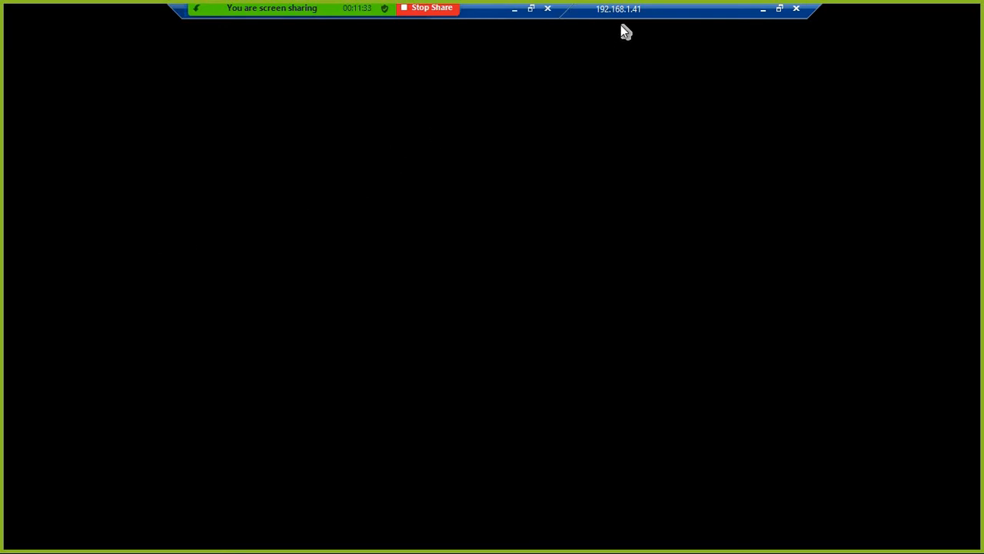
left_click_drag(623, 17, 692, 16)
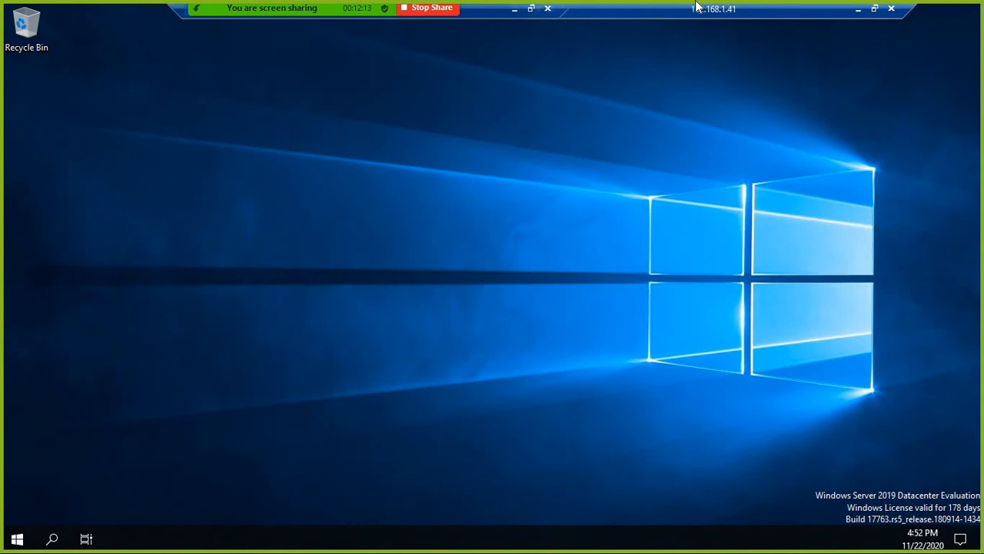
Step: Launch Computer Management with compmgmt.msc
right_click(17, 539)
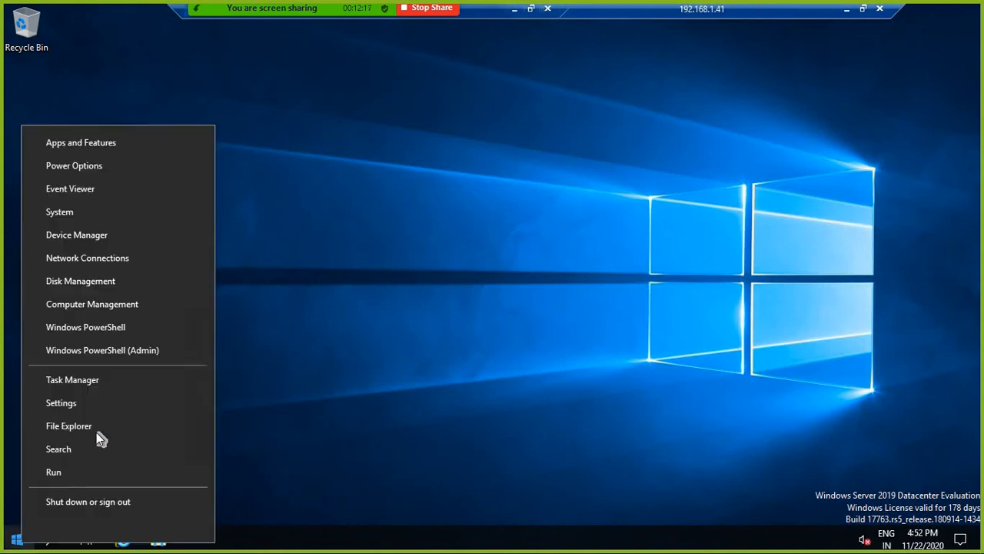
left_click(58, 474)
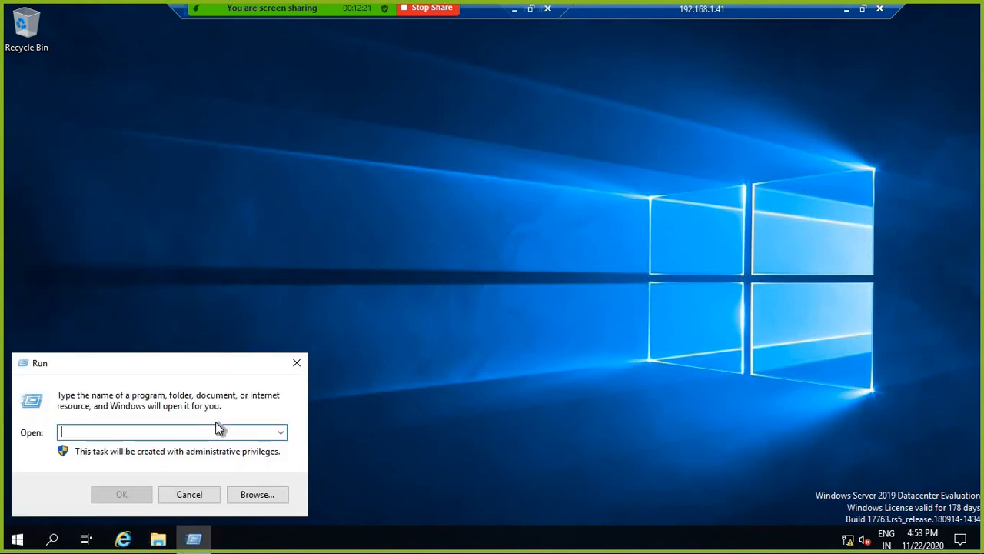
type("compmgmt")
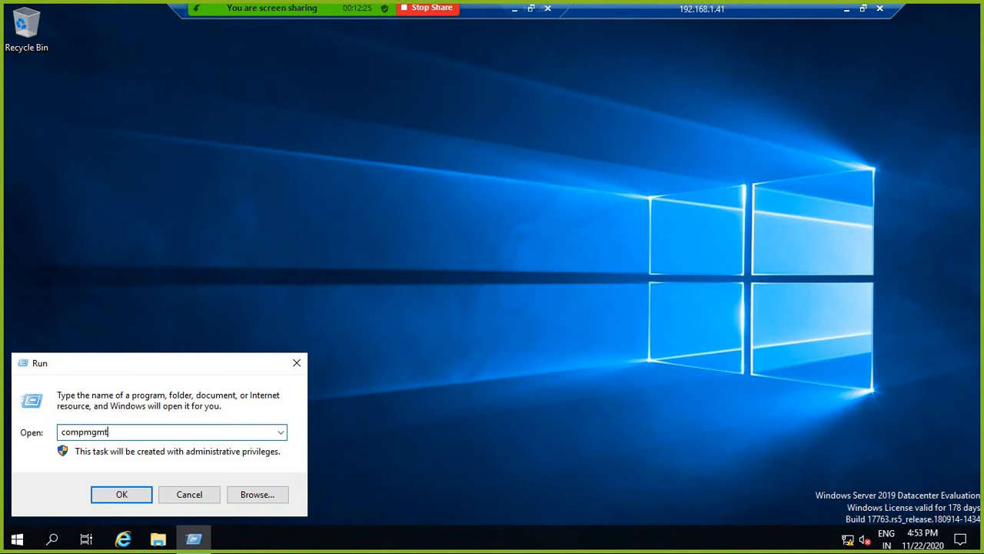
type(".msc")
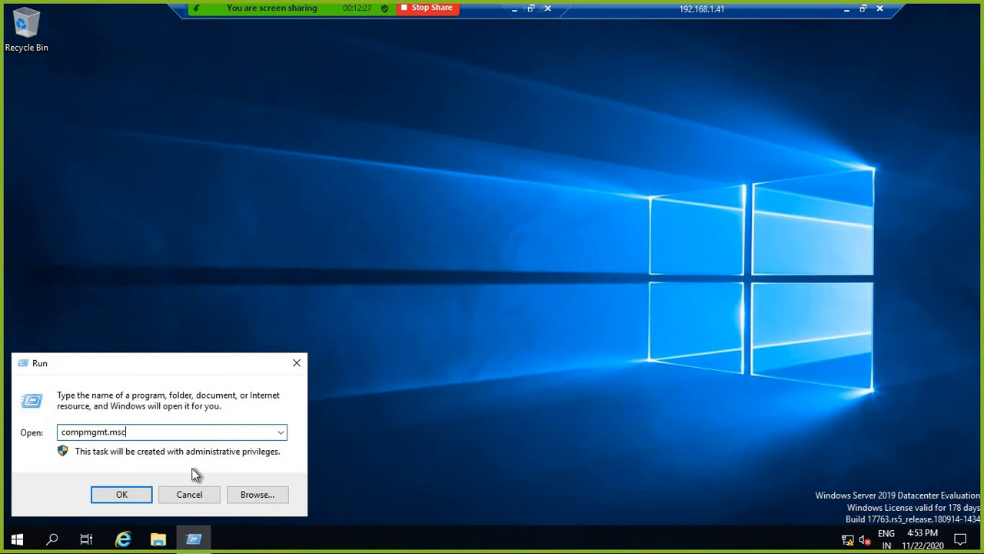
left_click(123, 494)
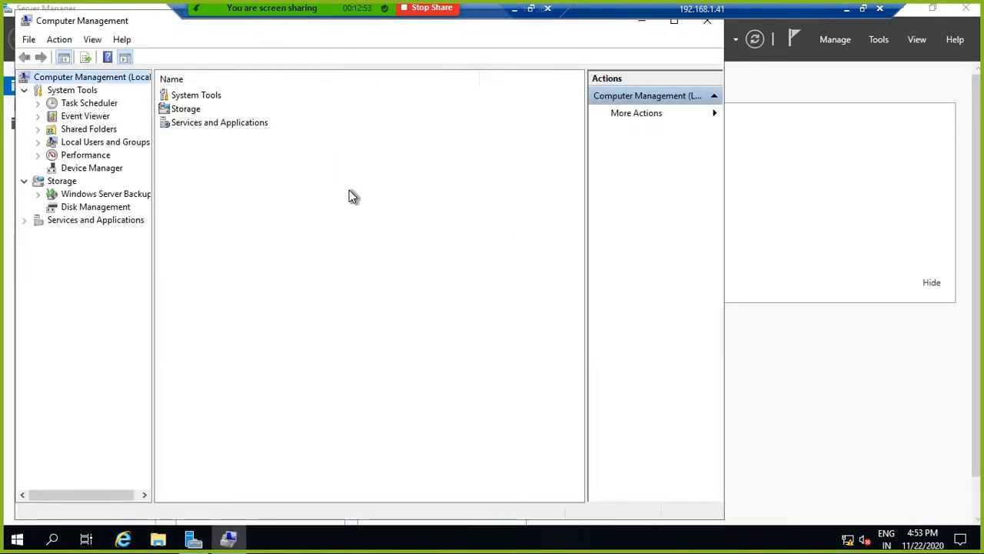
Step: Add SQLLAB\SQLDBA to the local Administrators group and apply the change
left_click(98, 143)
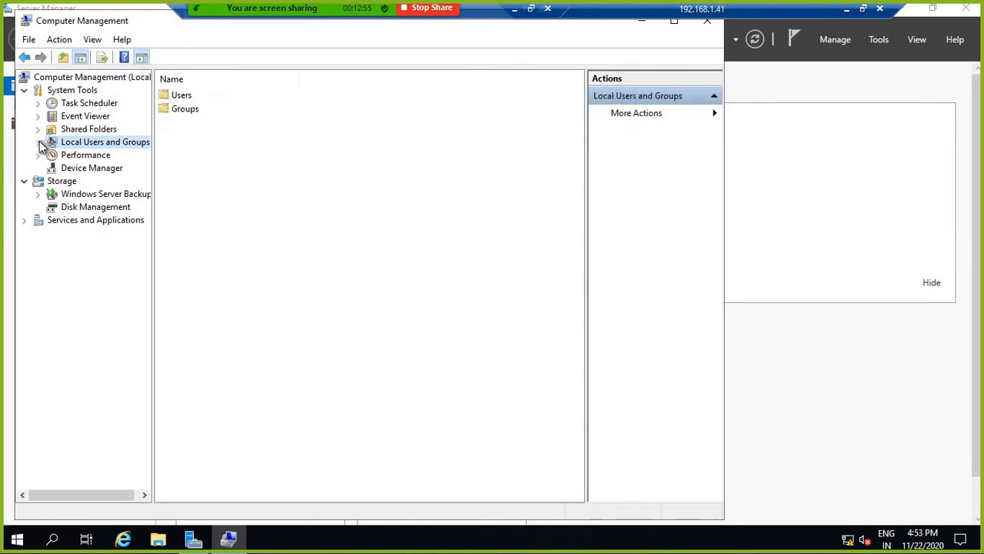
left_click(38, 142)
left_click(89, 168)
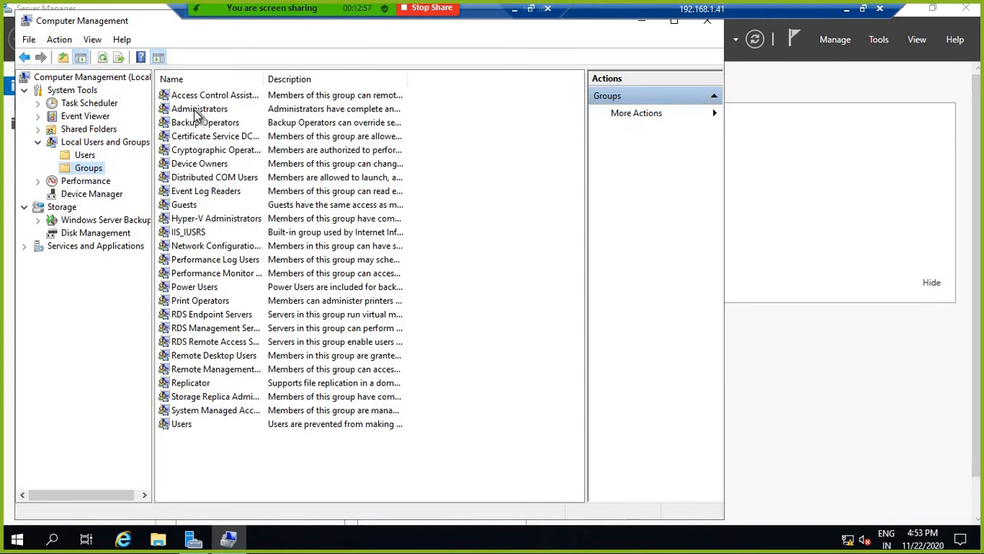
right_click(194, 109)
left_click(240, 198)
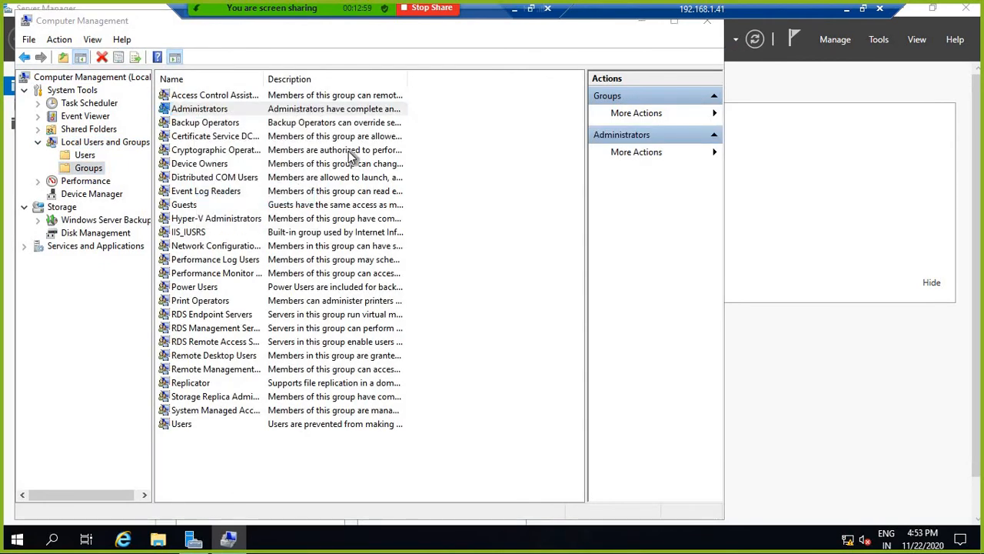
left_click(264, 383)
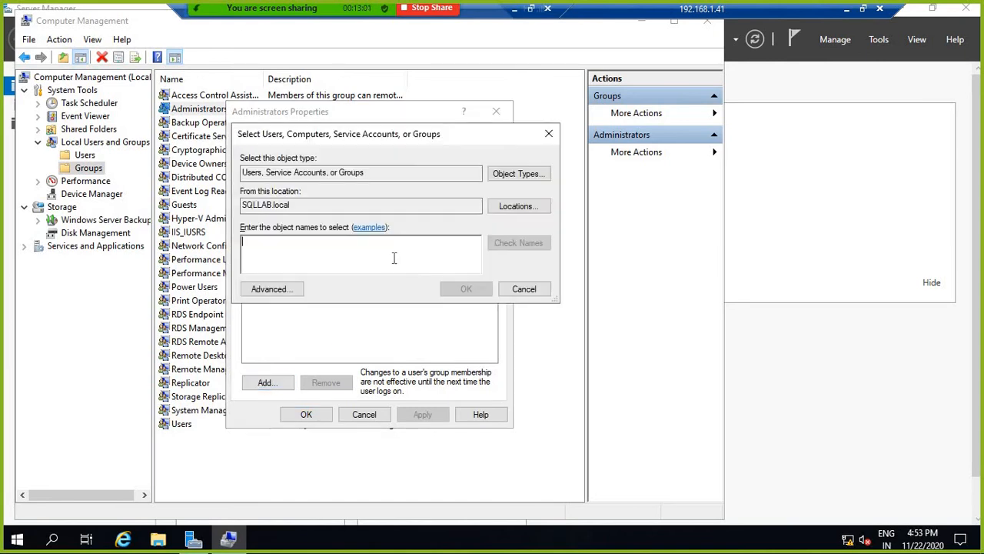
type("SQLLAB\\SQLDBA")
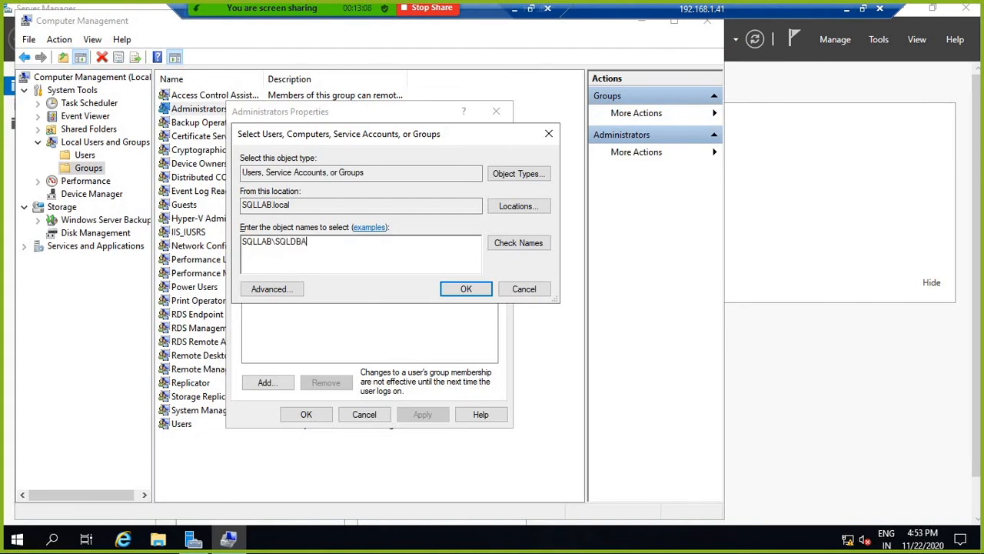
left_click(459, 288)
left_click(423, 415)
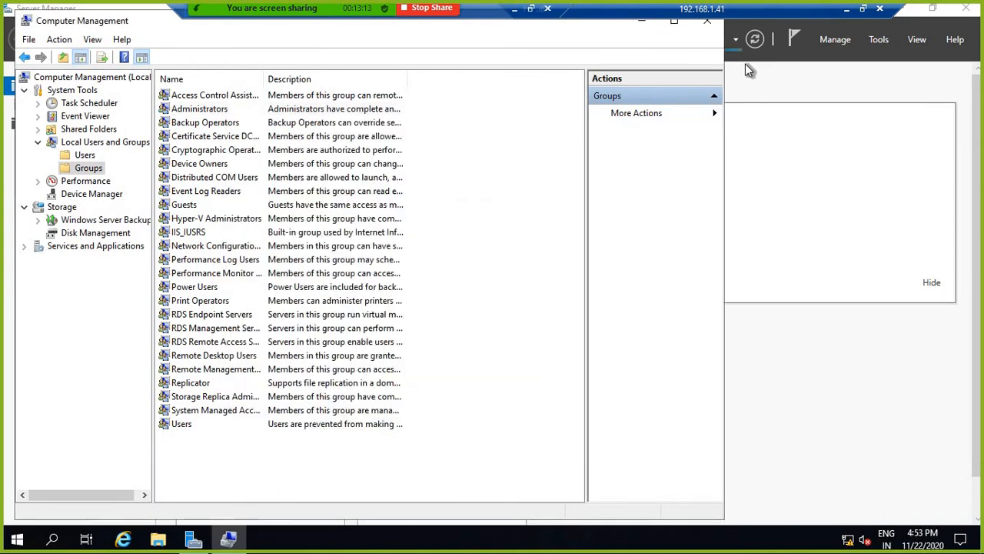
Step: Close Computer Management and open the Windows Defender Firewall control panel with firewall.cpl
left_click(706, 23)
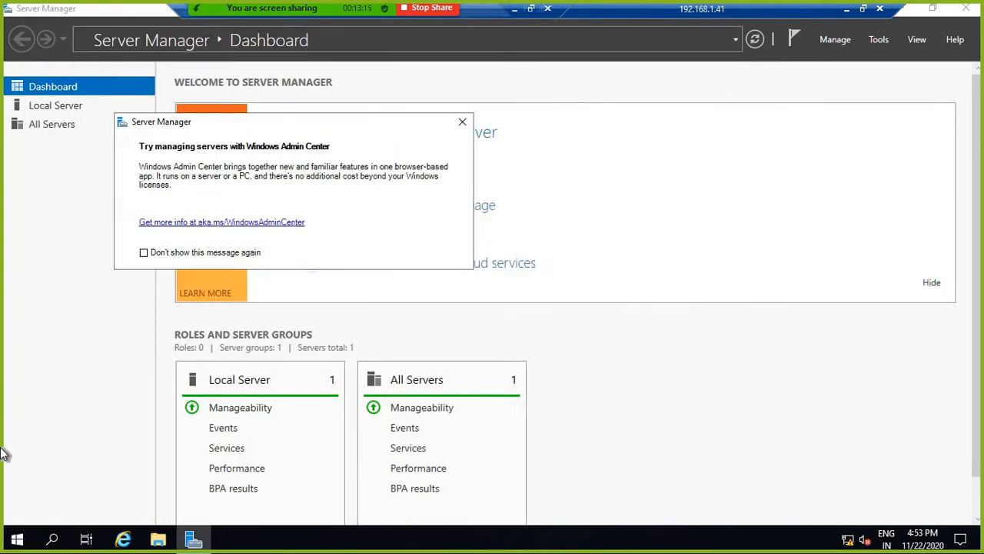
right_click(17, 538)
left_click(66, 463)
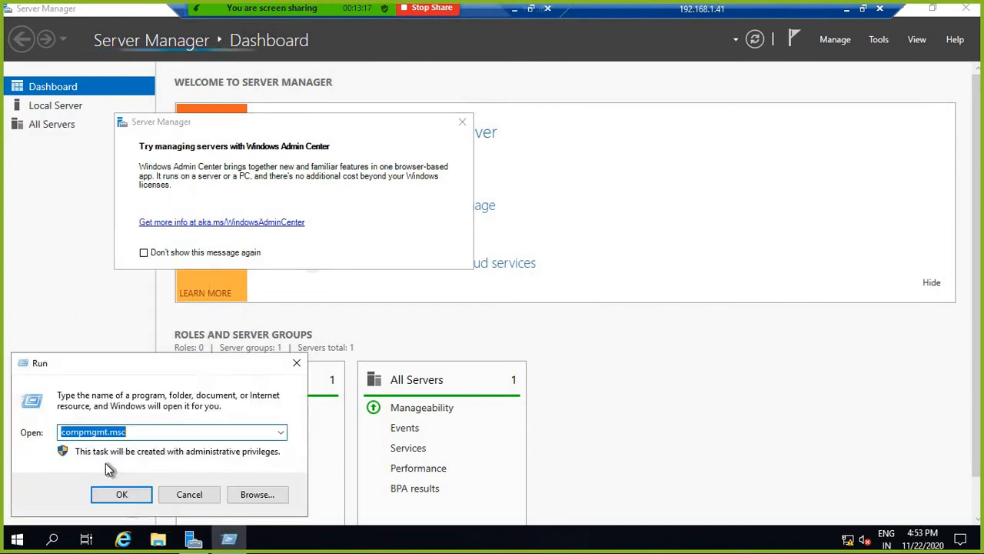
type("firewa")
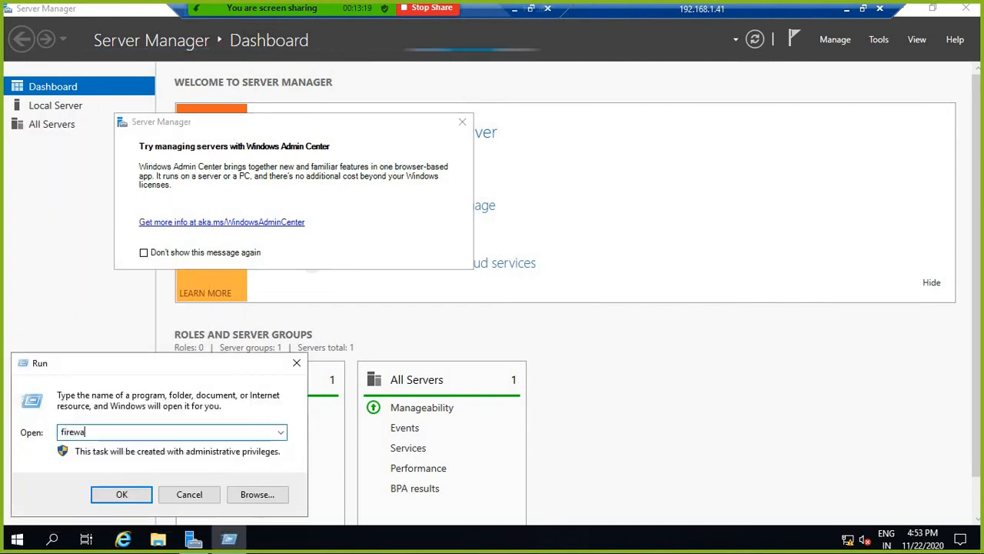
type("ll.cpl")
key("Return")
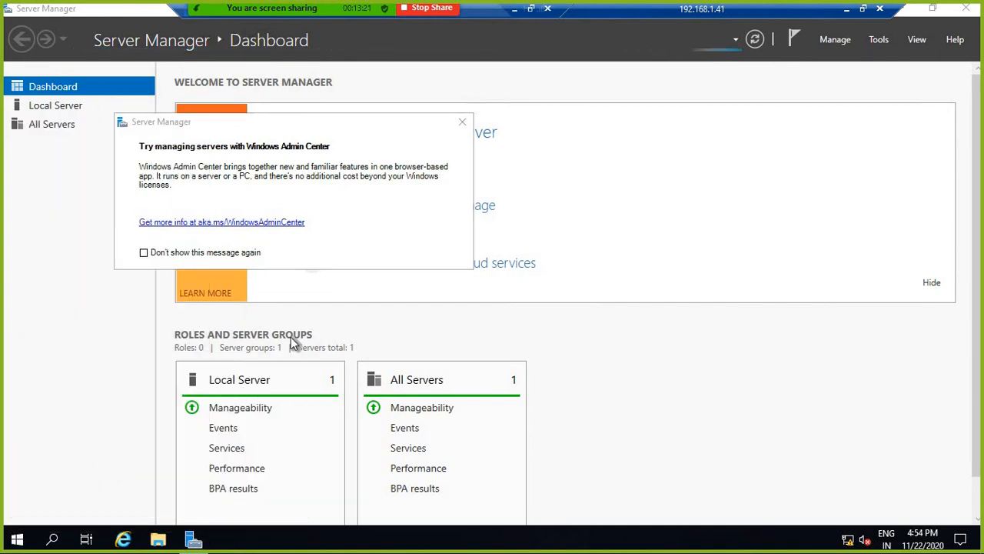
left_click(462, 122)
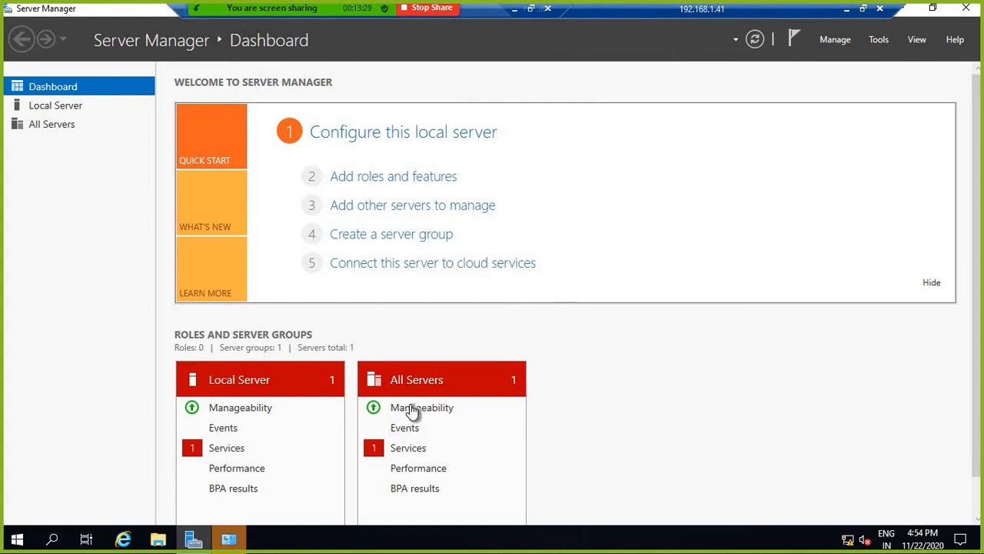
Step: Turn the firewall off for domain networks, save, and close the firewall window
left_click(238, 541)
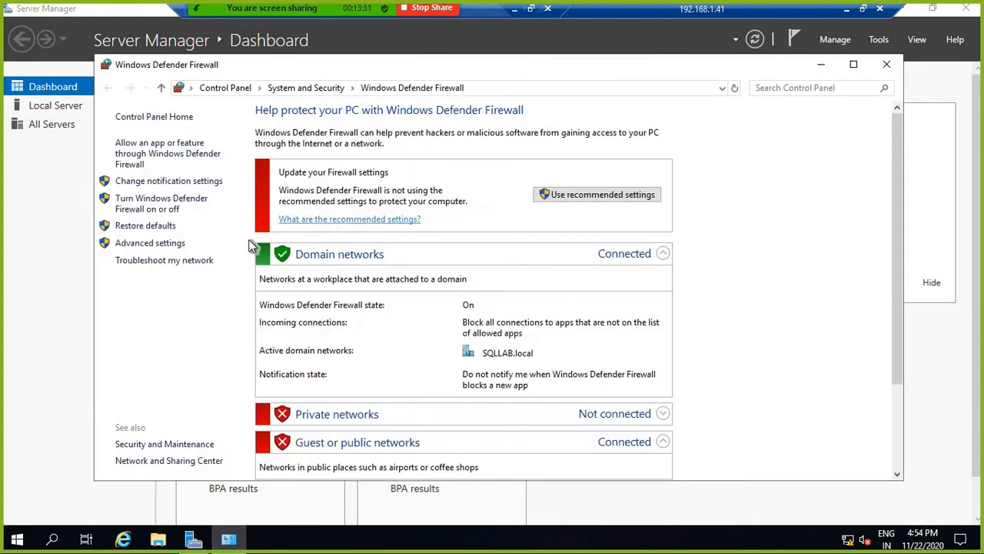
left_click(158, 203)
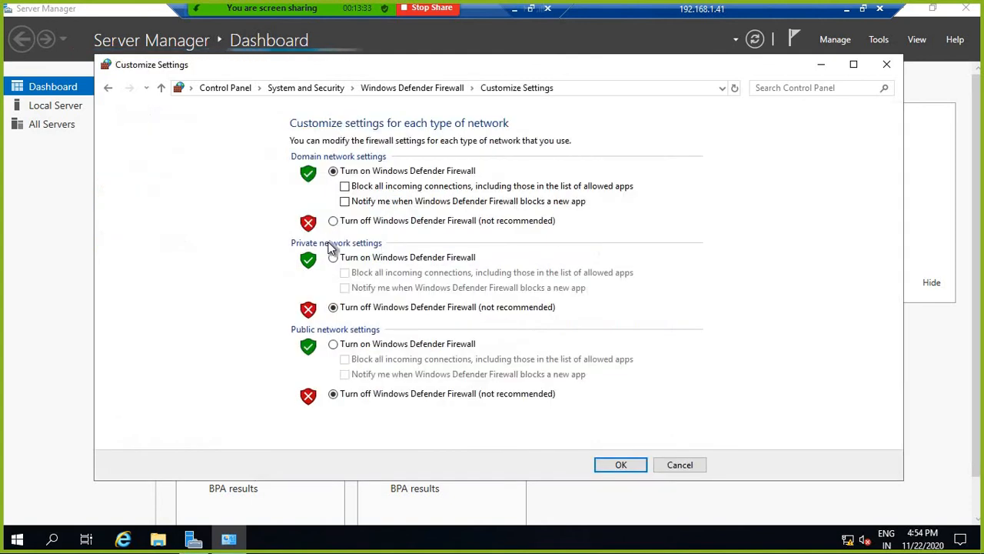
left_click(335, 220)
left_click(620, 464)
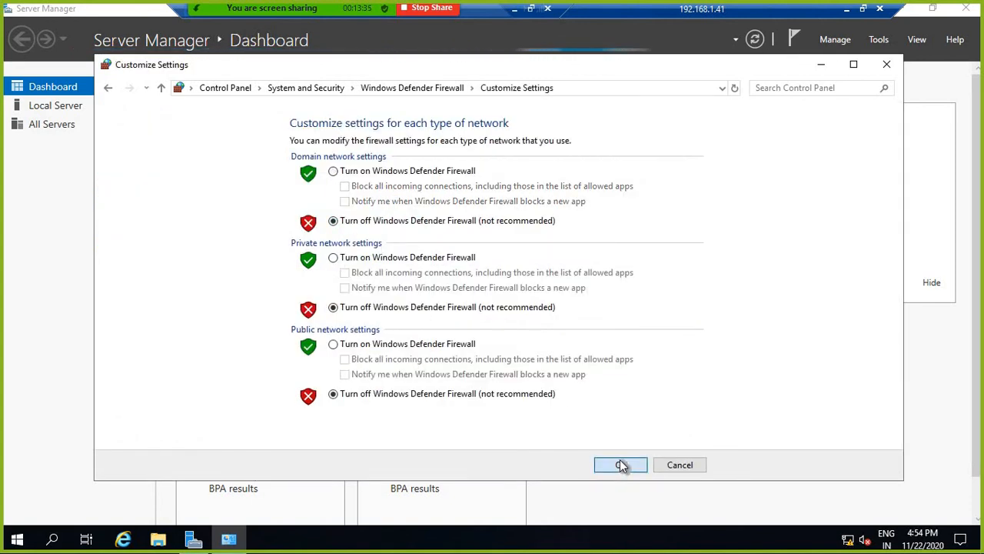
left_click(886, 65)
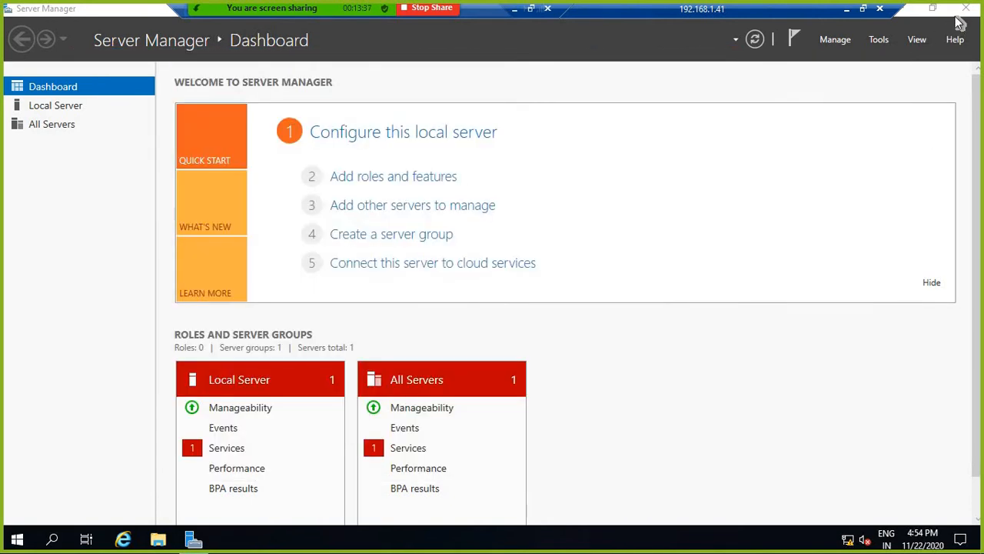
Step: Close Server Manager and sign out of the 192.168.1.41 remote session
key("alt+F4")
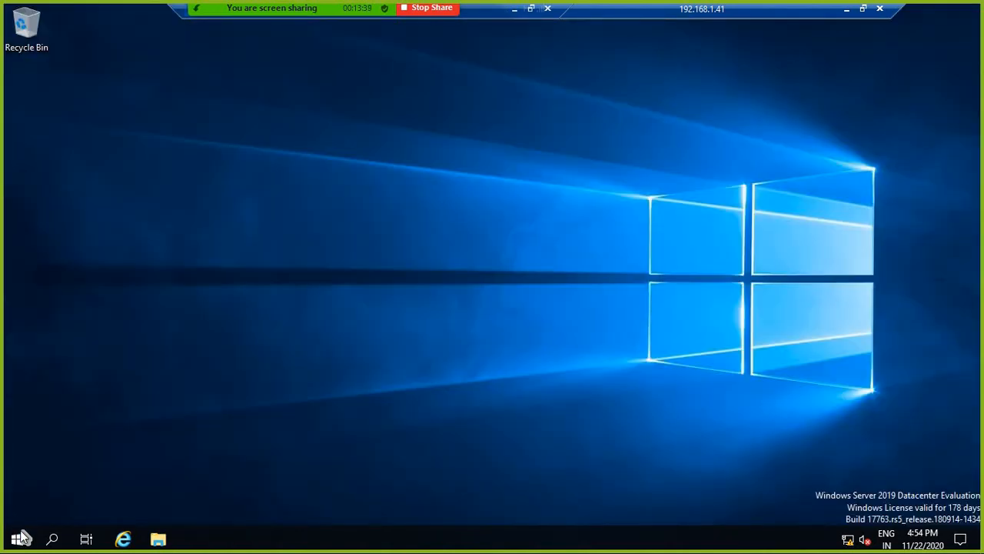
right_click(17, 539)
mouse_move(66, 501)
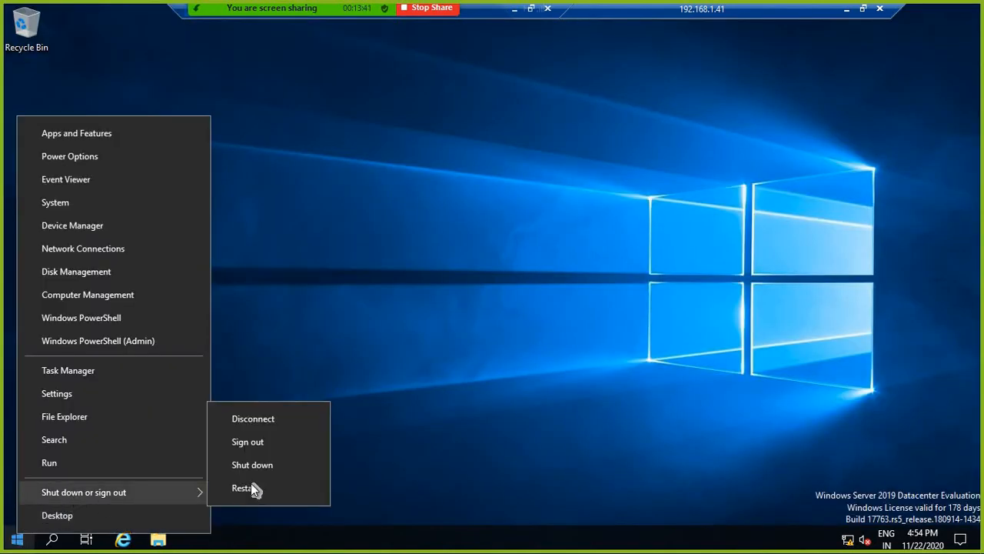
left_click(274, 443)
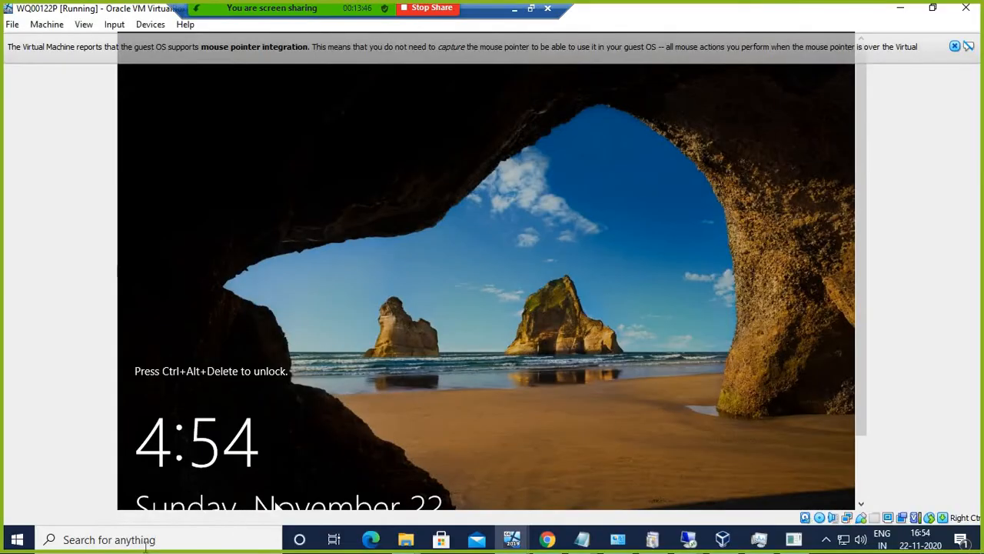
Step: Reconnect to 192.168.1.41 with a SQLLAB domain user, then return to the 192.168.1.40 session
right_click(17, 539)
left_click(173, 470)
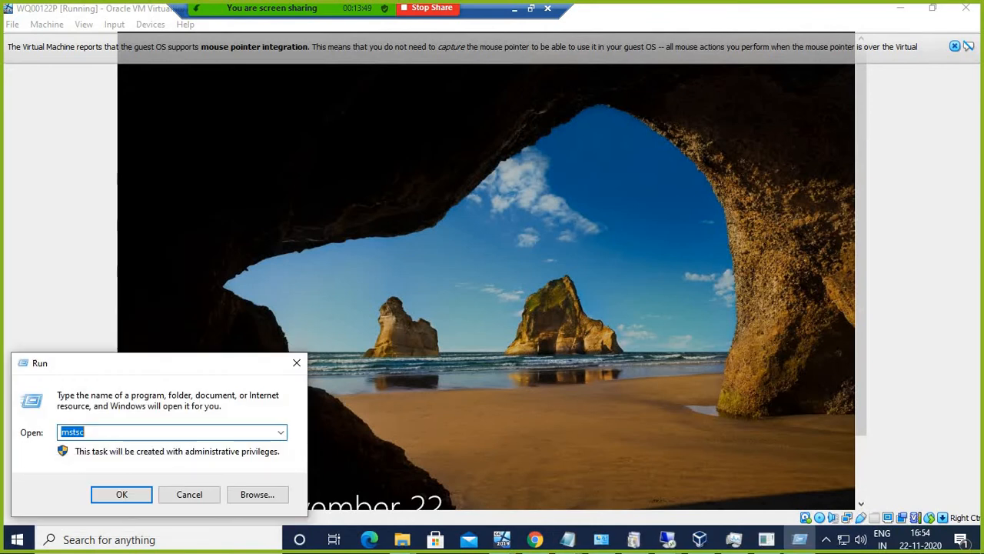
key("Return")
key("Return")
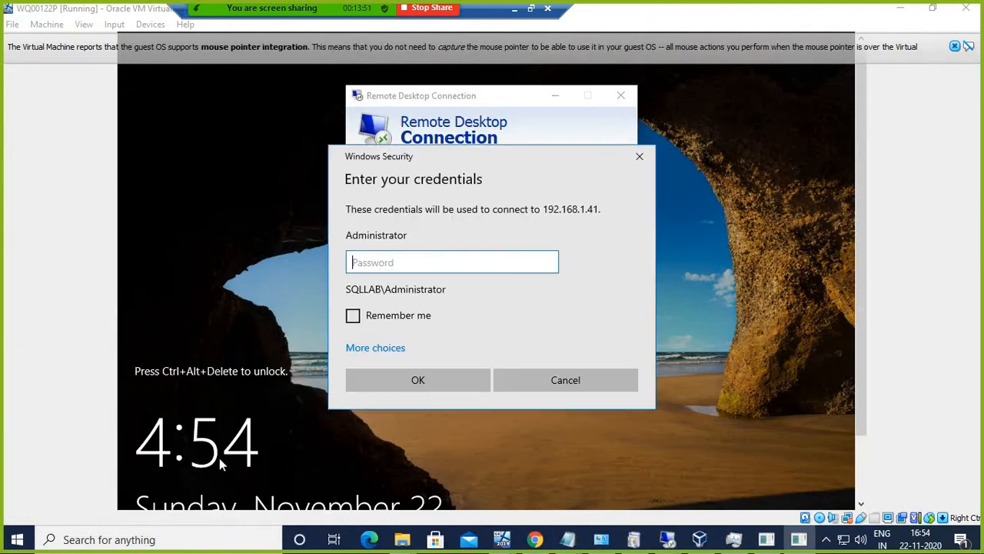
left_click(394, 350)
left_click(426, 420)
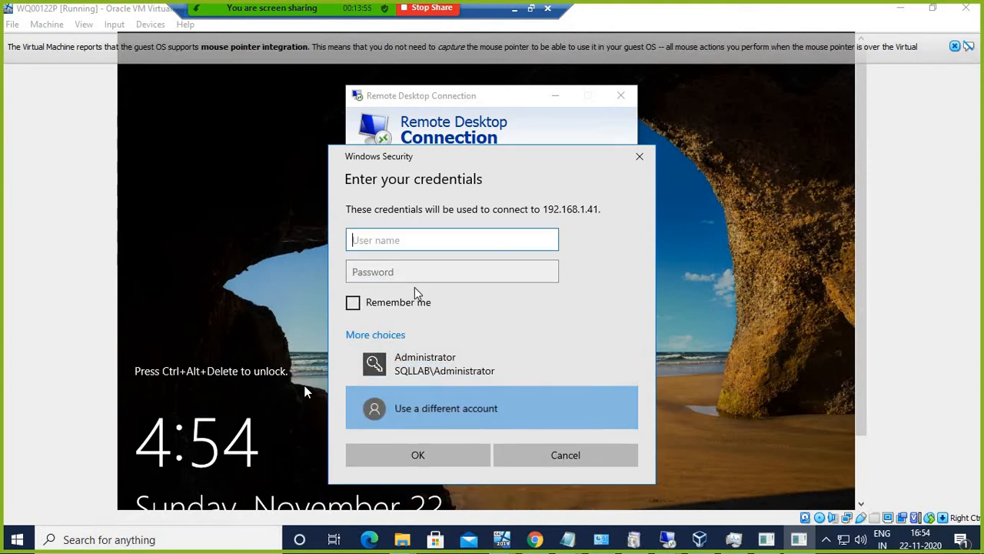
type("SQLLAB")
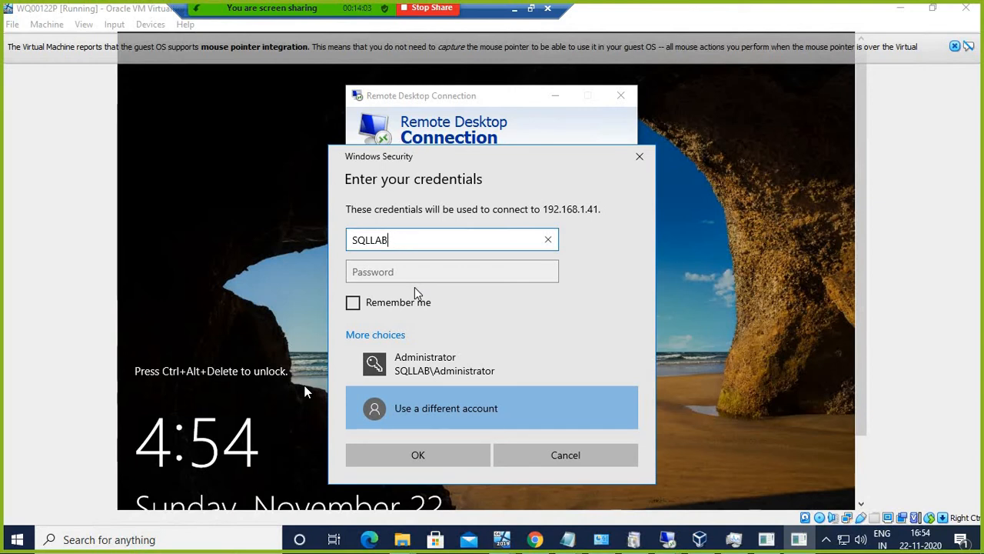
type("\\SQL2")
key("Tab")
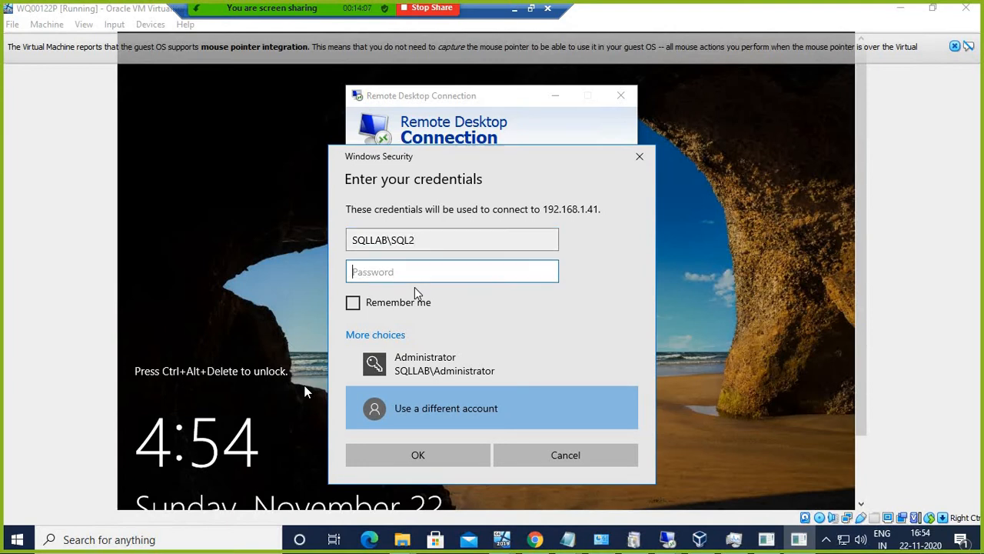
type("p")
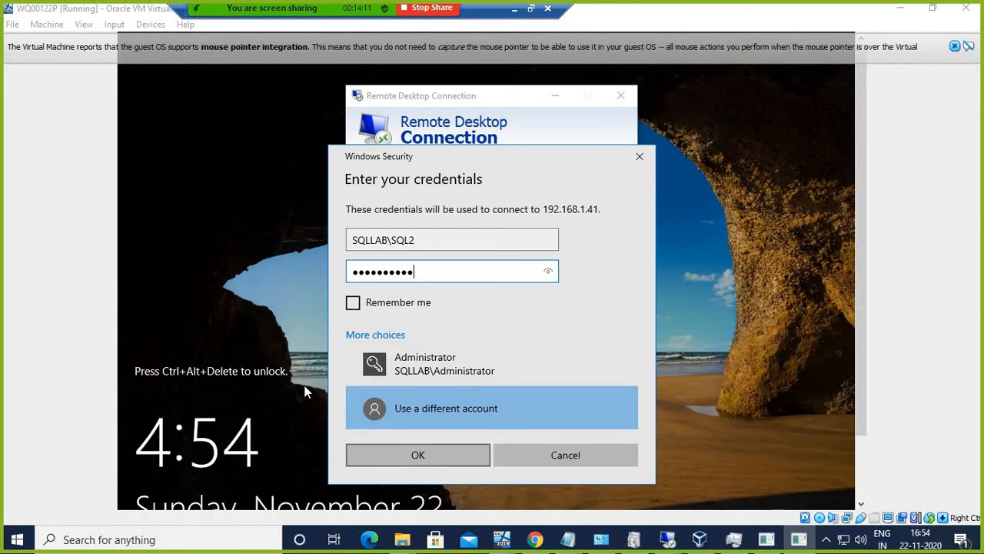
left_click(450, 453)
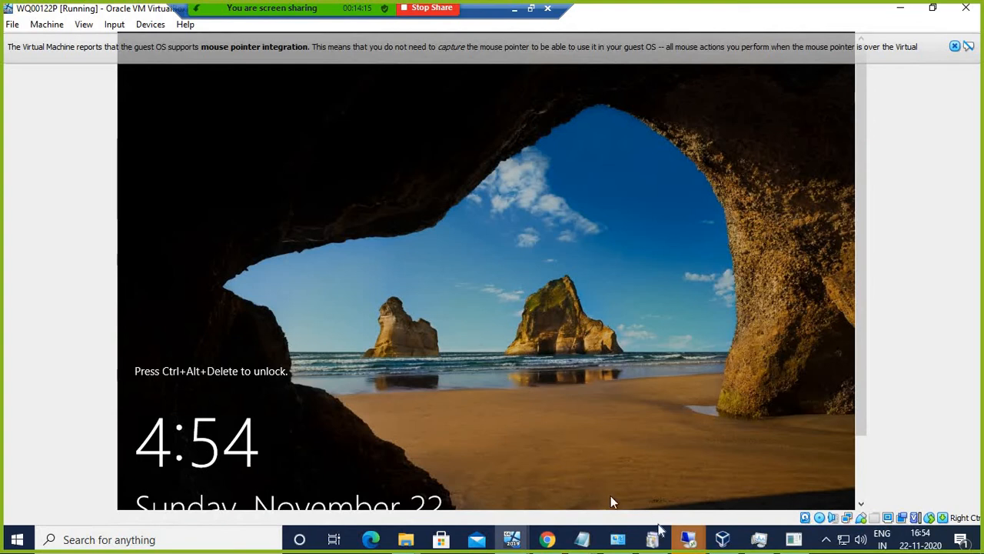
mouse_move(689, 542)
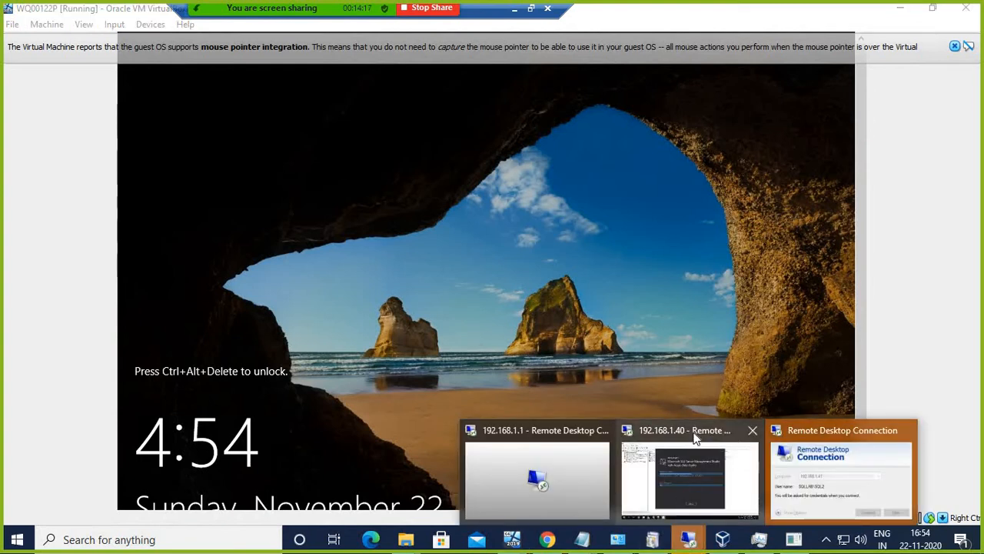
left_click(696, 438)
Step: Close the restart notice and SQL Server (N1) properties, then try running 'ssms', which isn't found
left_click(561, 442)
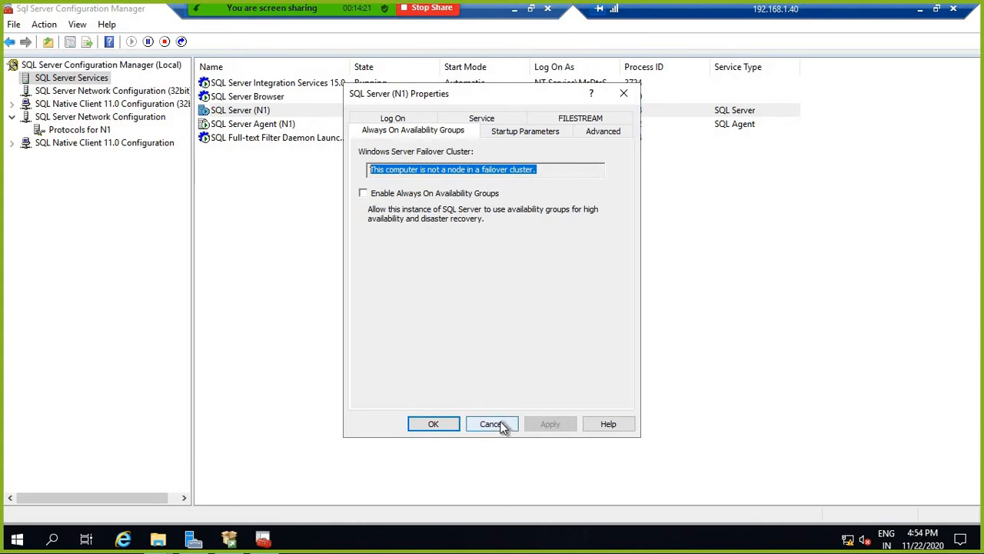
left_click(492, 424)
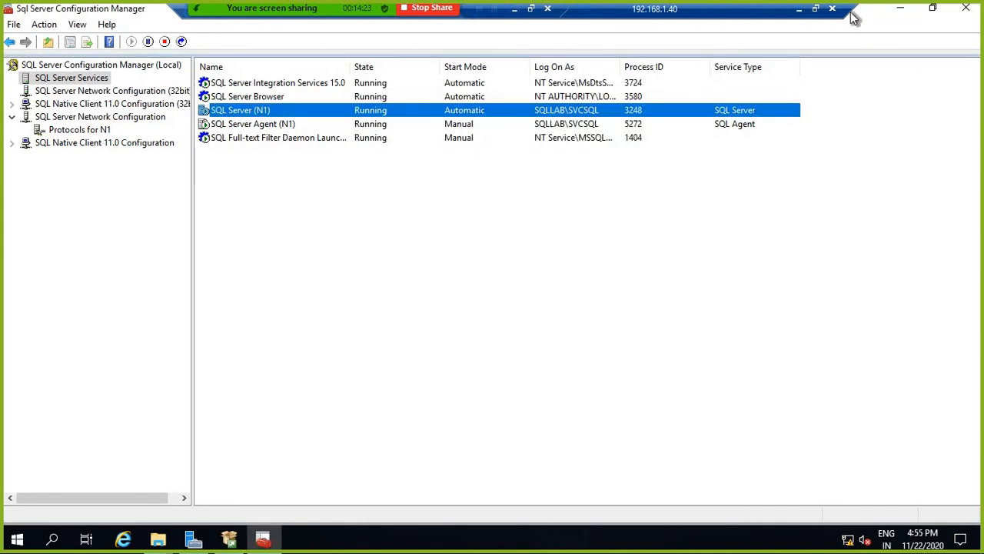
left_click(902, 12)
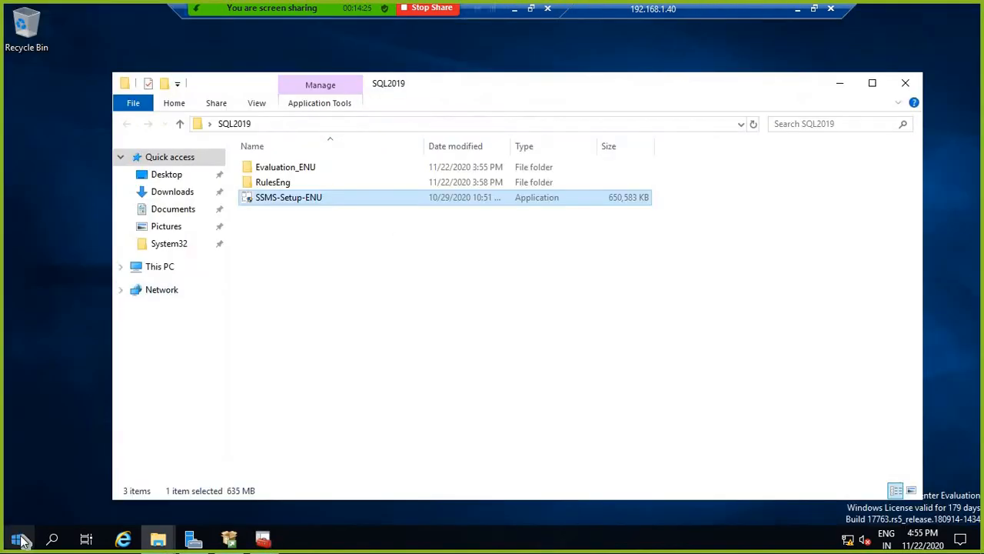
left_click(20, 541)
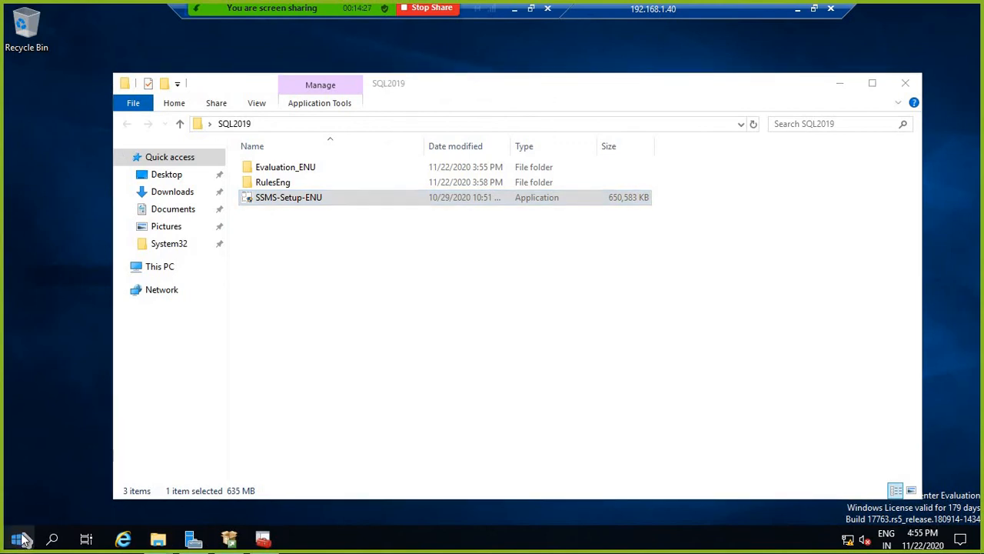
right_click(20, 541)
left_click(63, 469)
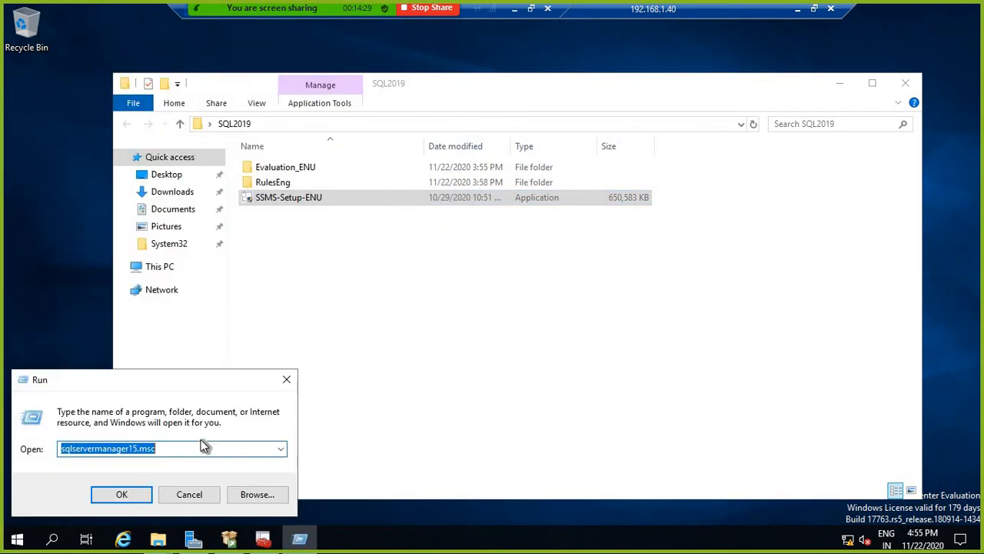
type("ssms")
key("Return")
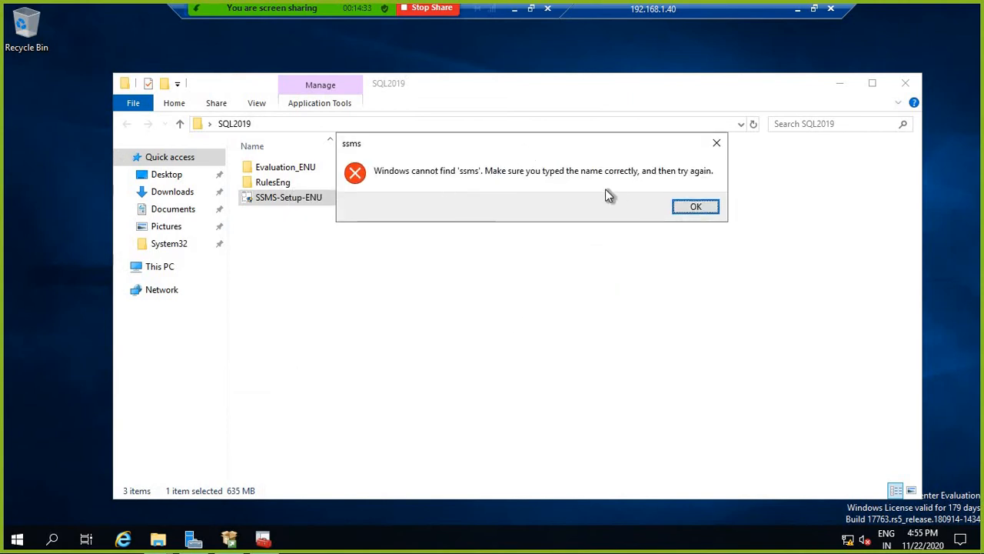
left_click(694, 208)
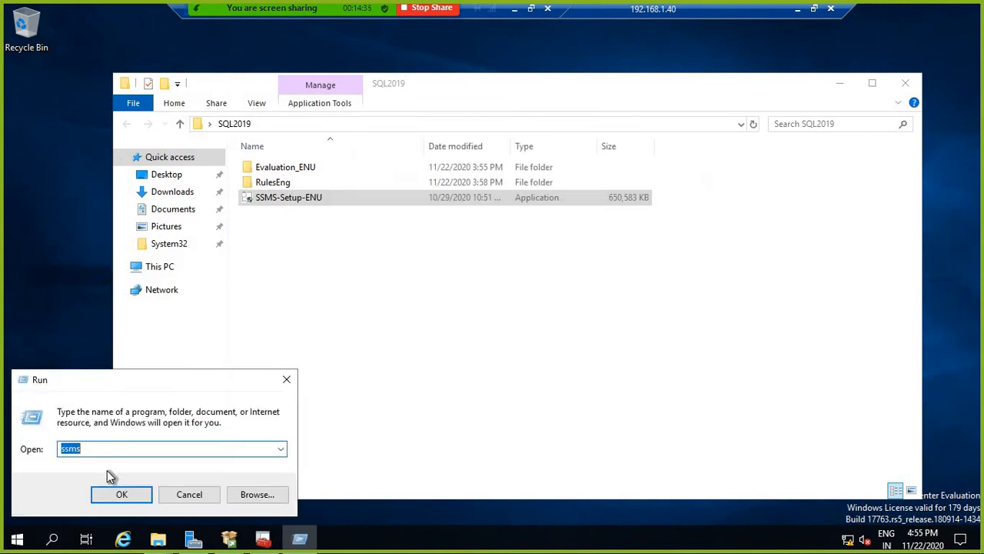
left_click(191, 495)
Step: Open the Management Studio 18 shortcut's file location from the Microsoft SQL Server Tools 18 Start folder
left_click(17, 539)
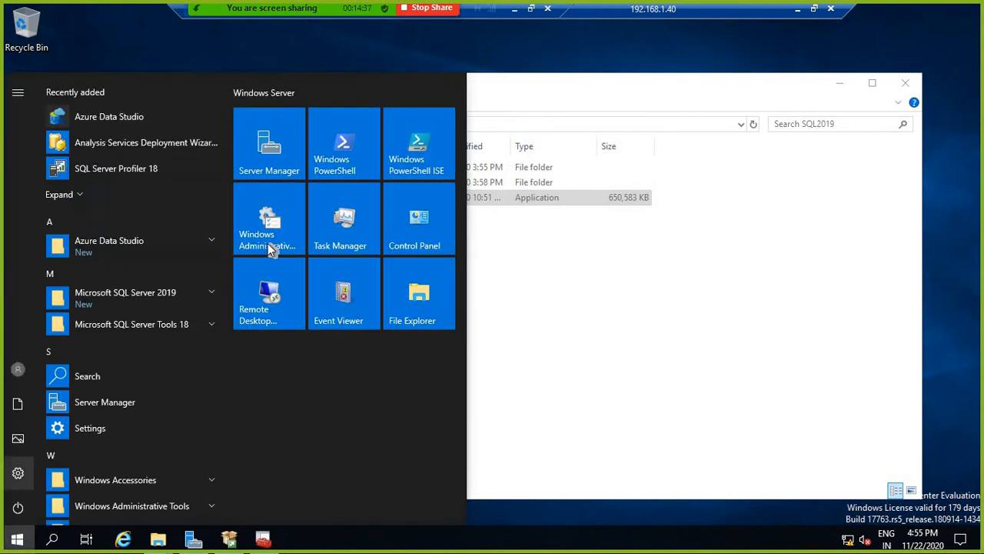
left_click(173, 323)
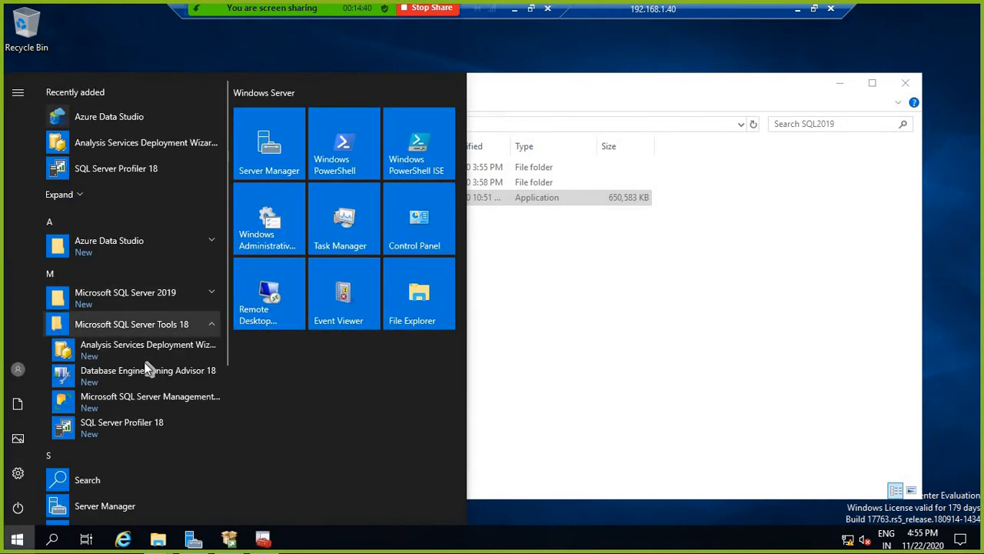
left_click(145, 405)
right_click(171, 404)
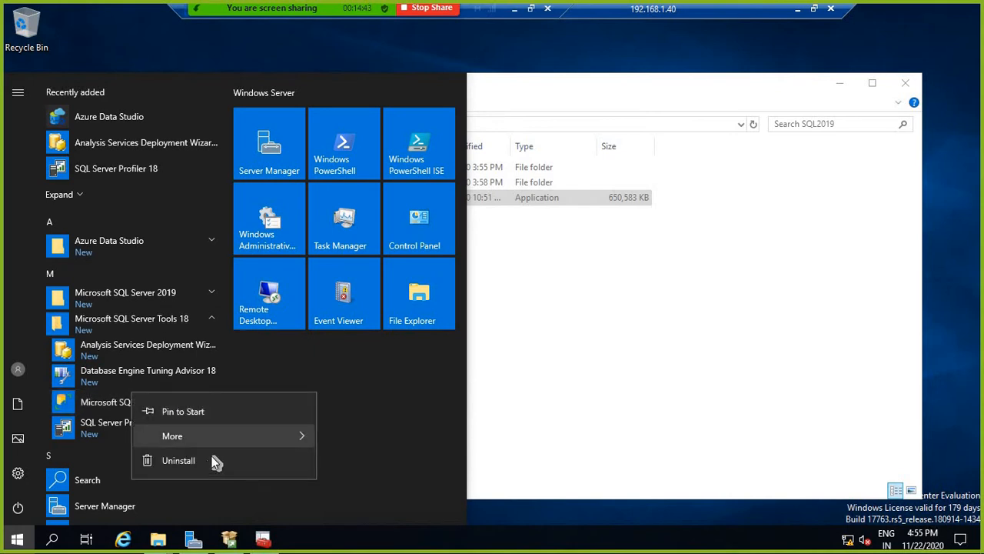
mouse_move(228, 438)
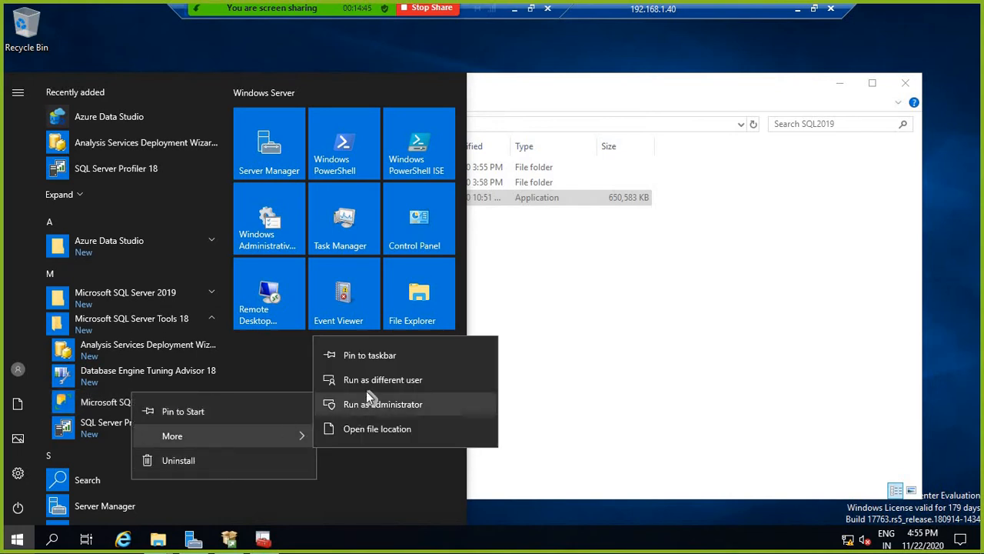
left_click(377, 431)
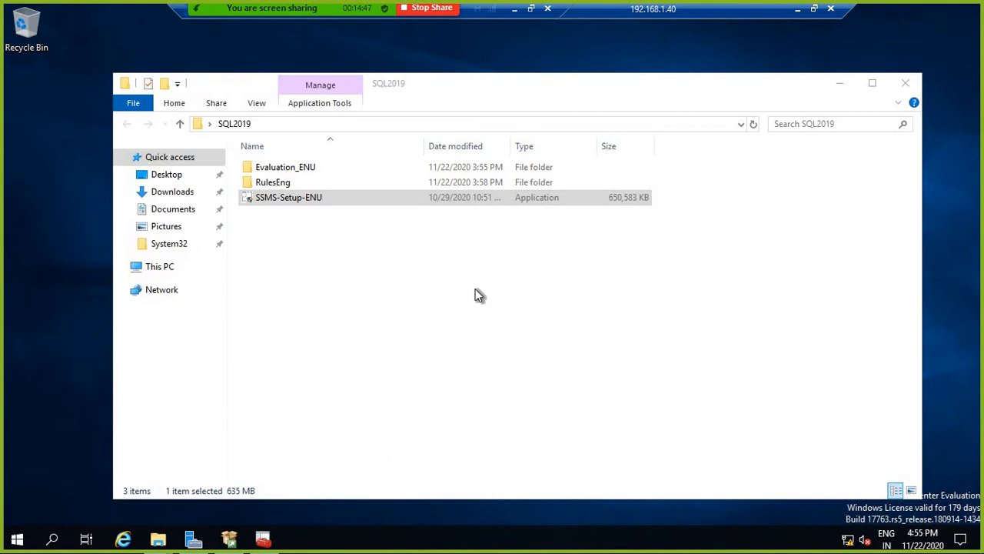
Step: Copy the Ssms.exe target path from the Management Studio shortcut's properties
right_click(362, 214)
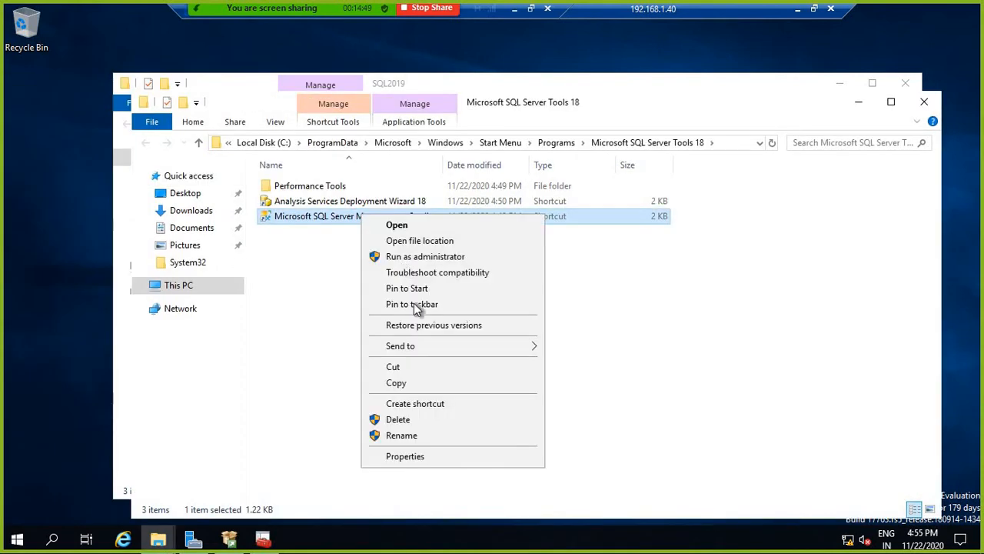
left_click(419, 457)
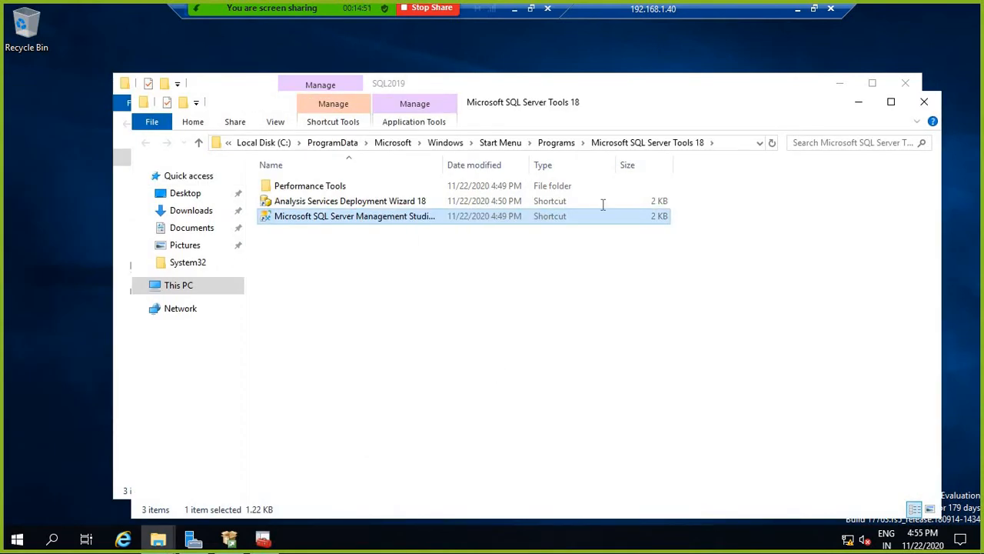
right_click(559, 283)
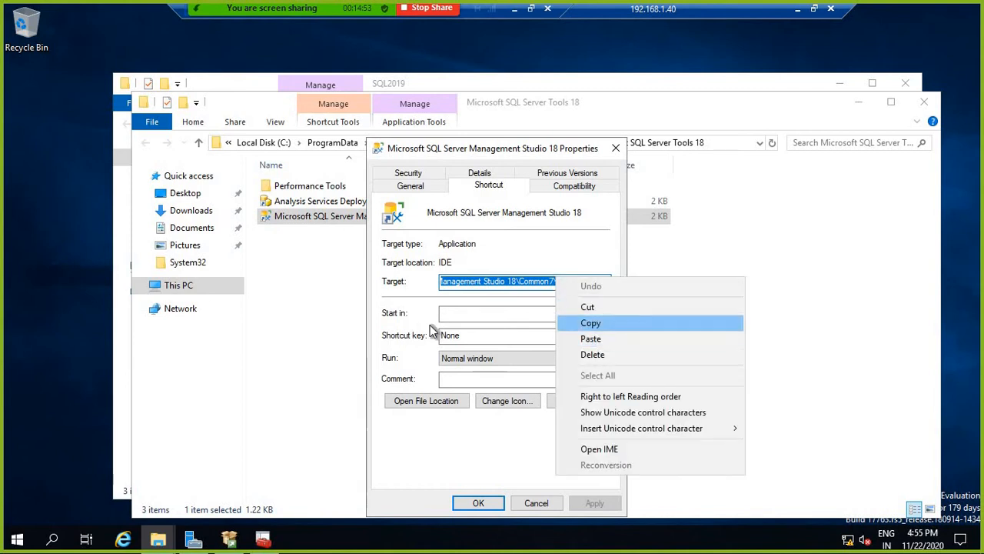
left_click(596, 322)
right_click(23, 539)
left_click(65, 467)
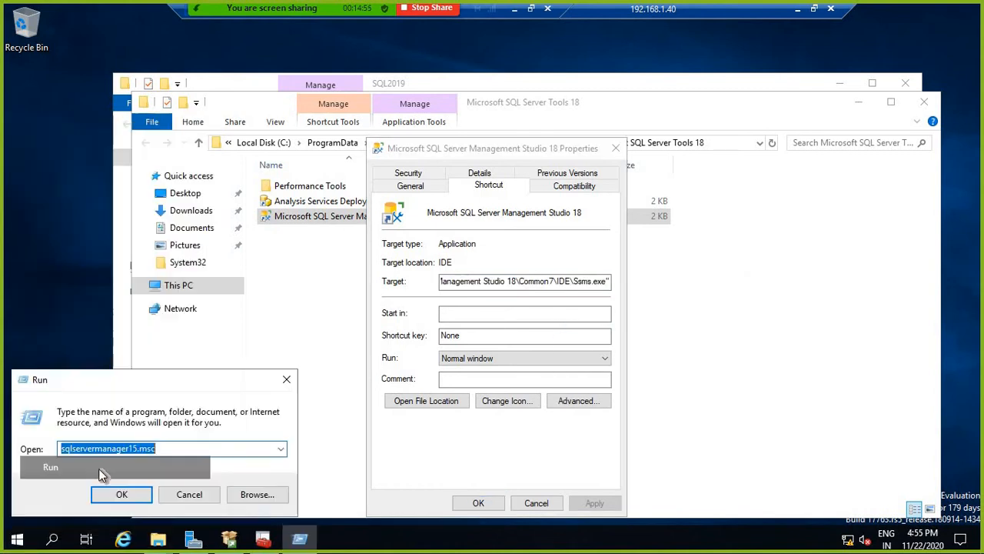
Step: Open the system Path variable for editing via Control Panel's System advanced settings
type("contr")
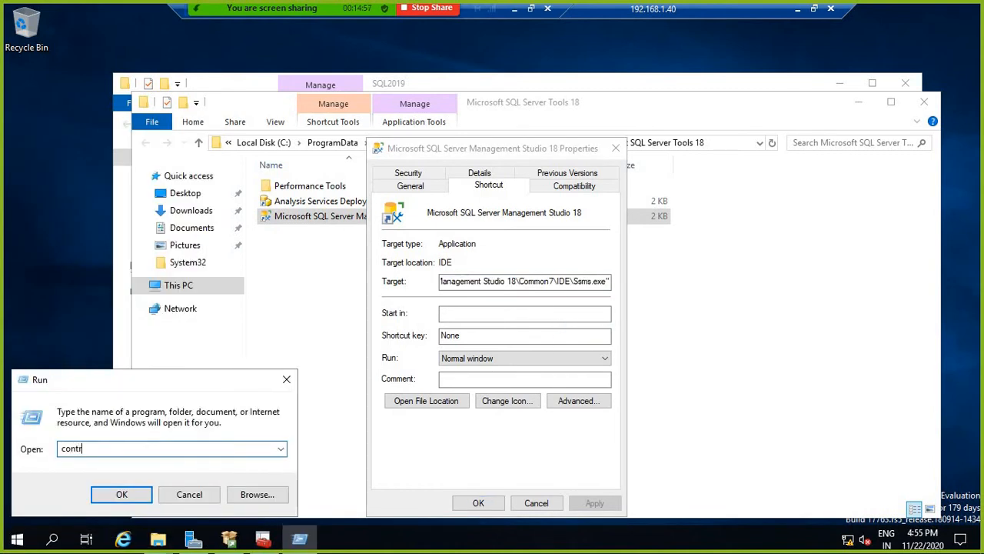
type("ol")
key("Return")
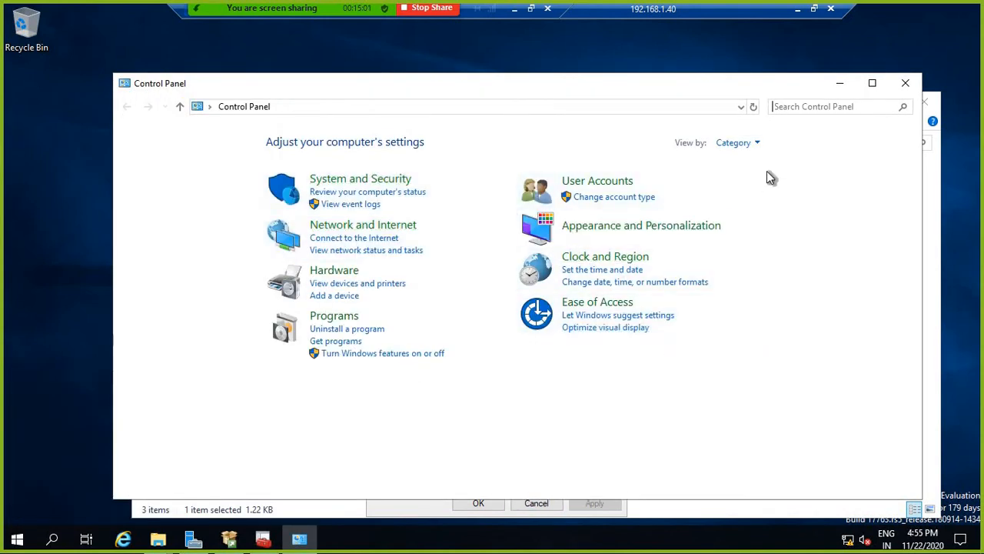
left_click(757, 143)
left_click(759, 197)
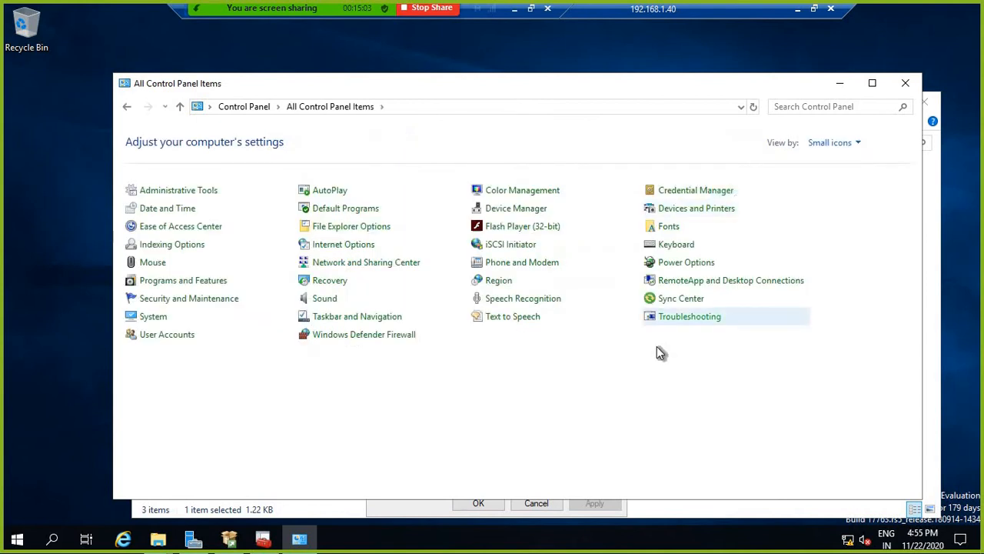
left_click(153, 318)
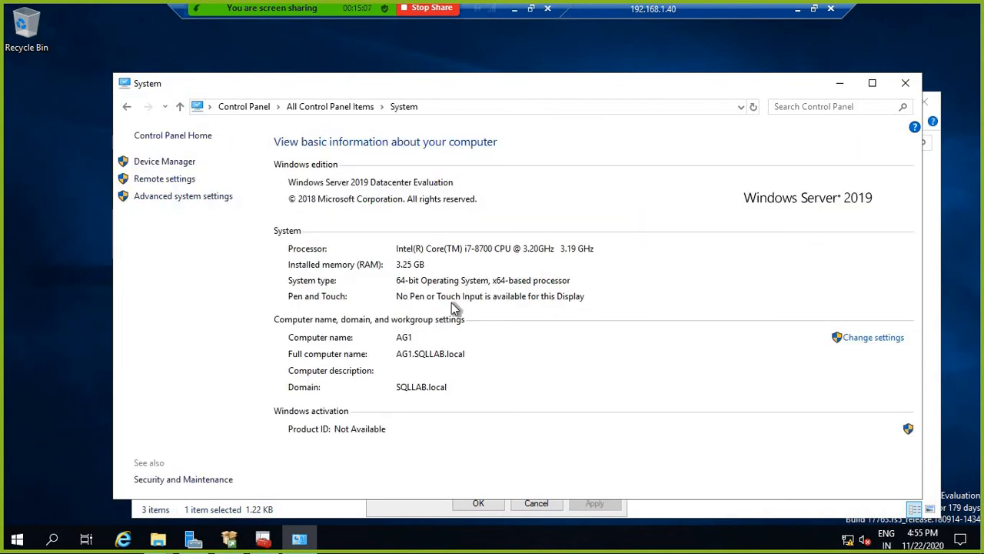
left_click(186, 197)
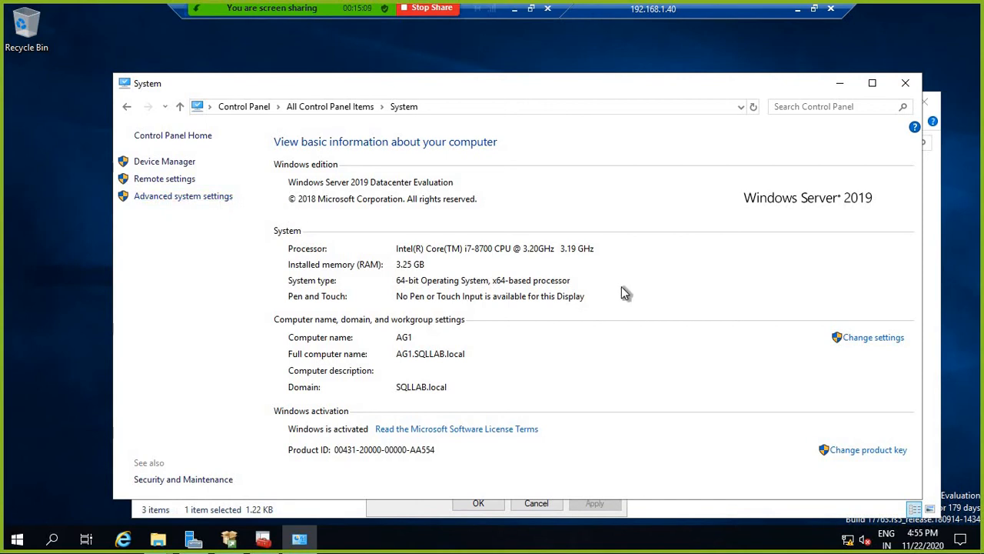
left_click(253, 302)
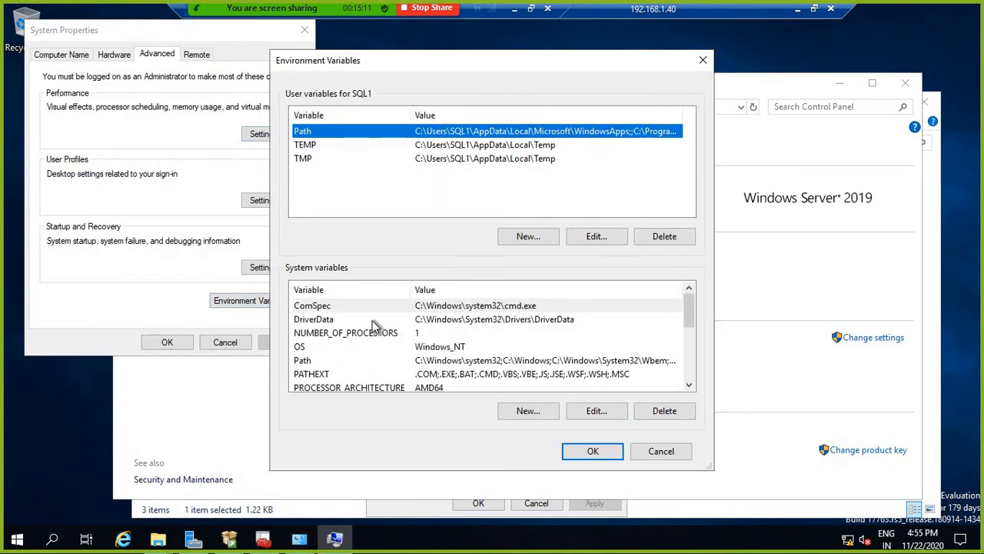
left_click(326, 360)
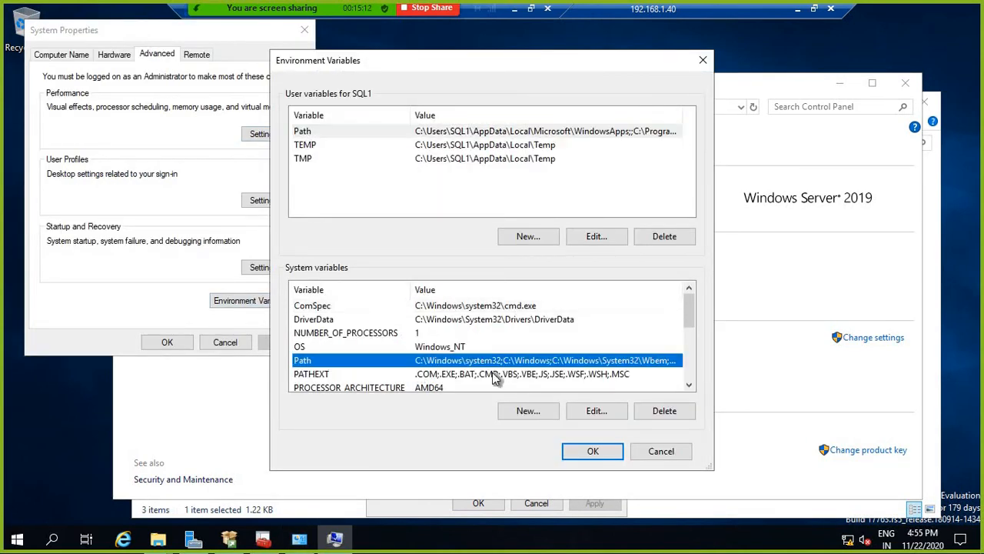
left_click(594, 412)
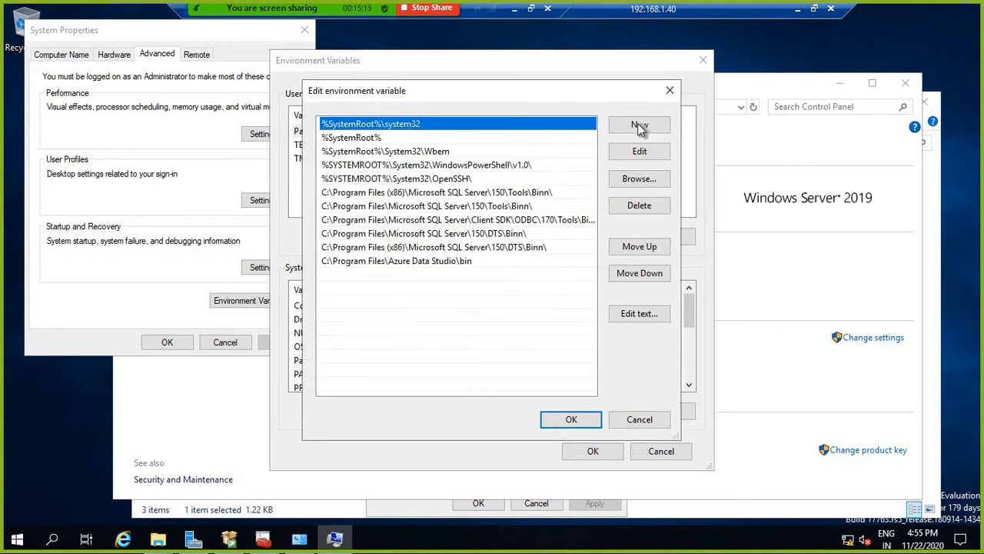
Step: Add the pasted Ssms.exe folder as a new Path entry without its leading quote, and save
left_click(639, 125)
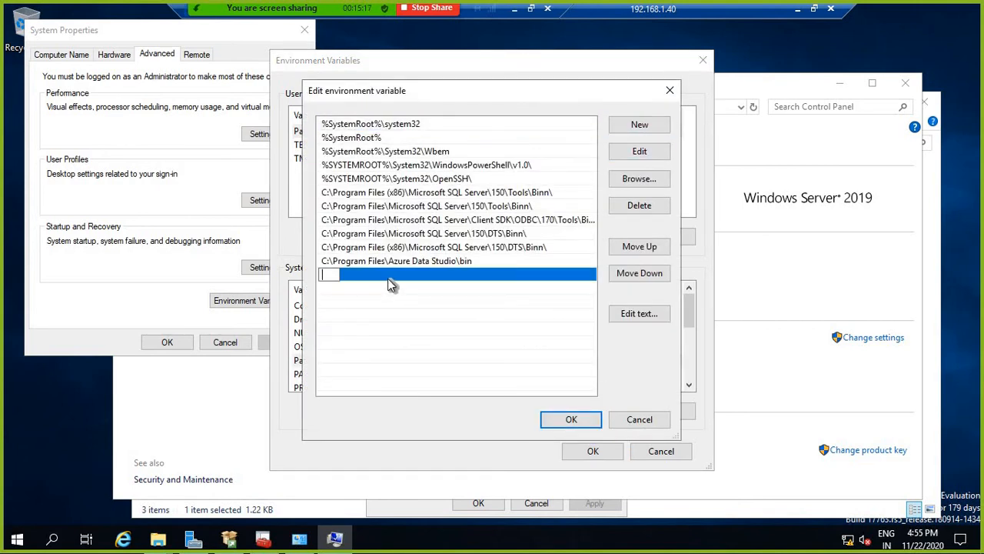
key("ctrl+v")
type("====")
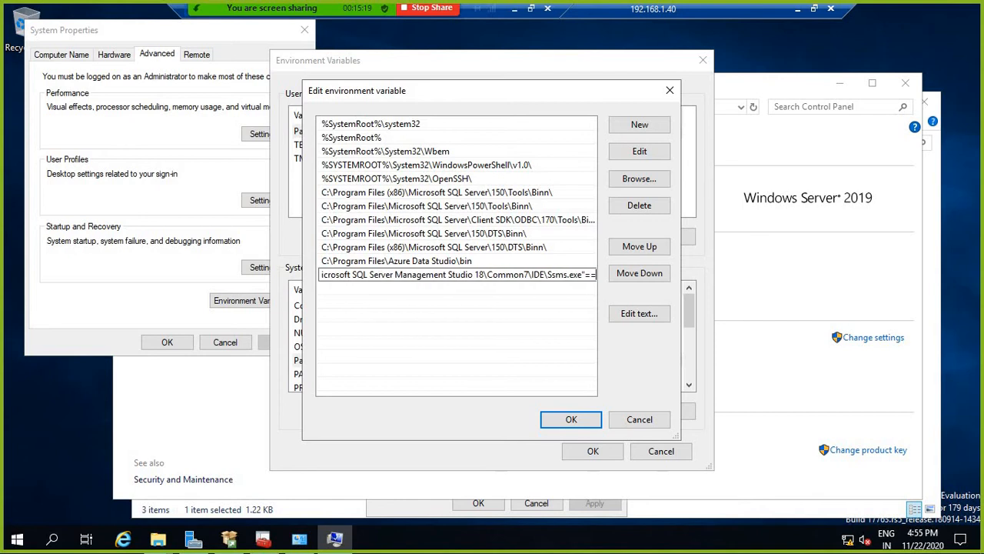
key("BackSpace")
key("BackSpace")
key("BackSpace")
key("BackSpace")
key("Left")
key("Left")
key("Left")
key("Left")
key("Left")
key("Left")
key("Left")
key("Left")
key("Left")
key("Left")
key("Left")
key("Left")
key("Left")
key("Left")
key("Left")
key("Left")
key("Left")
key("Left")
key("Left")
key("Left")
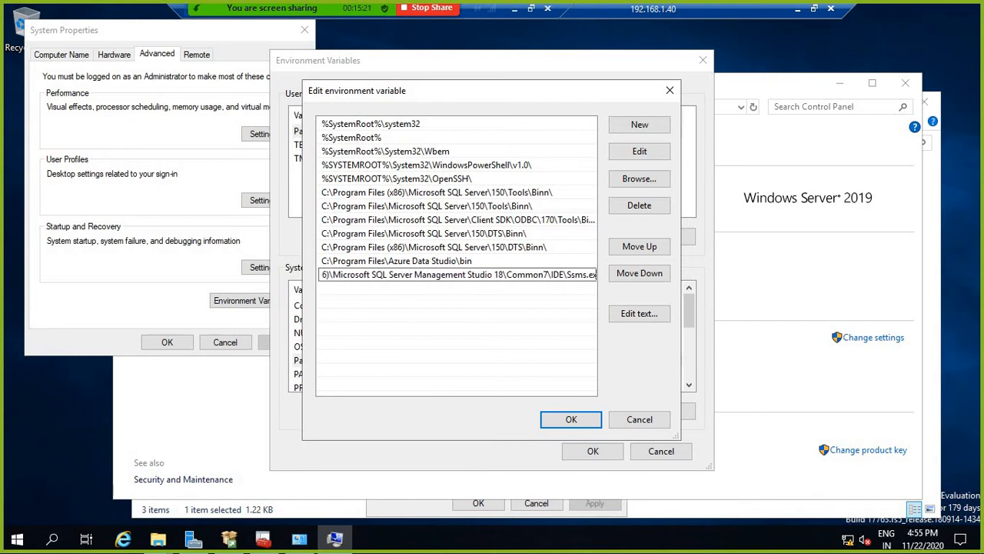
key("Left")
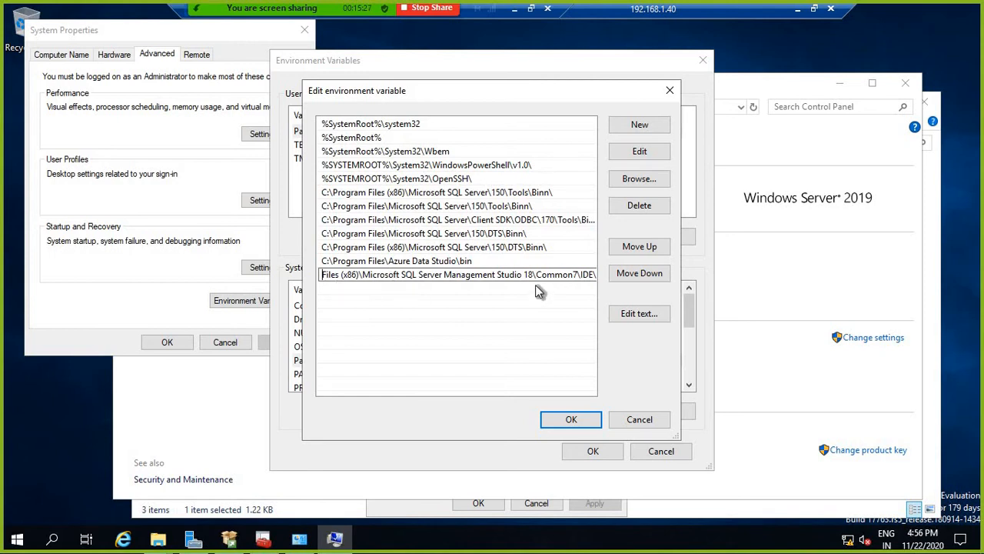
key("Home")
key("Delete")
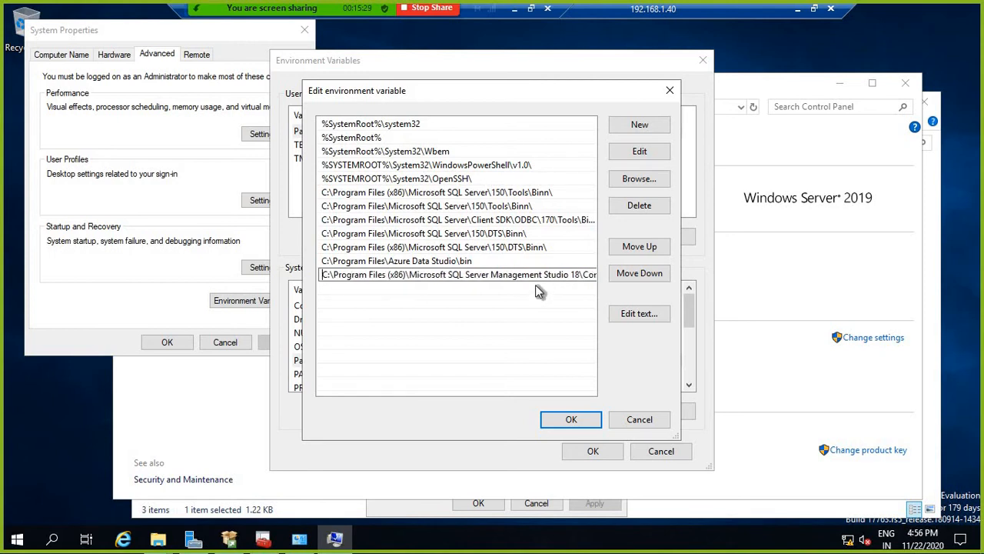
left_click(573, 424)
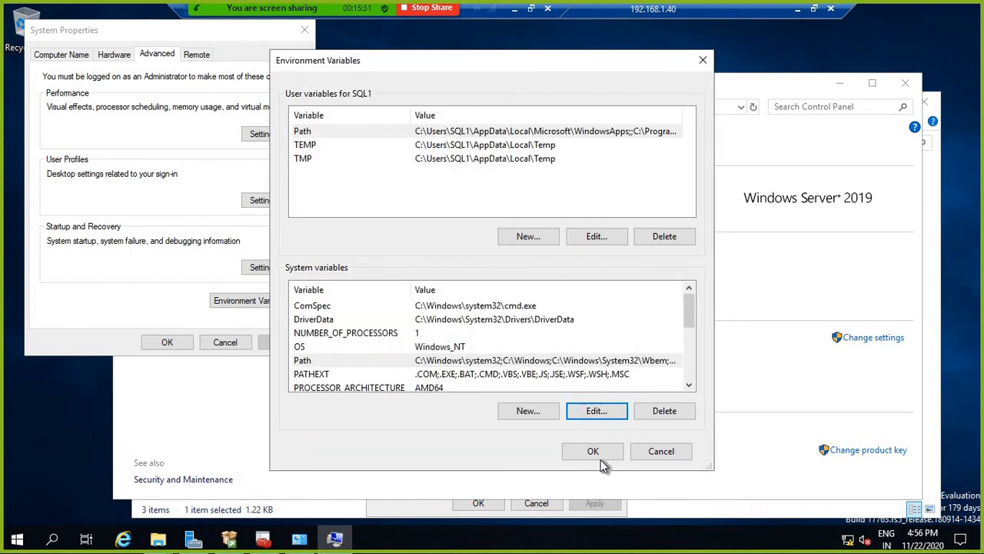
left_click(597, 452)
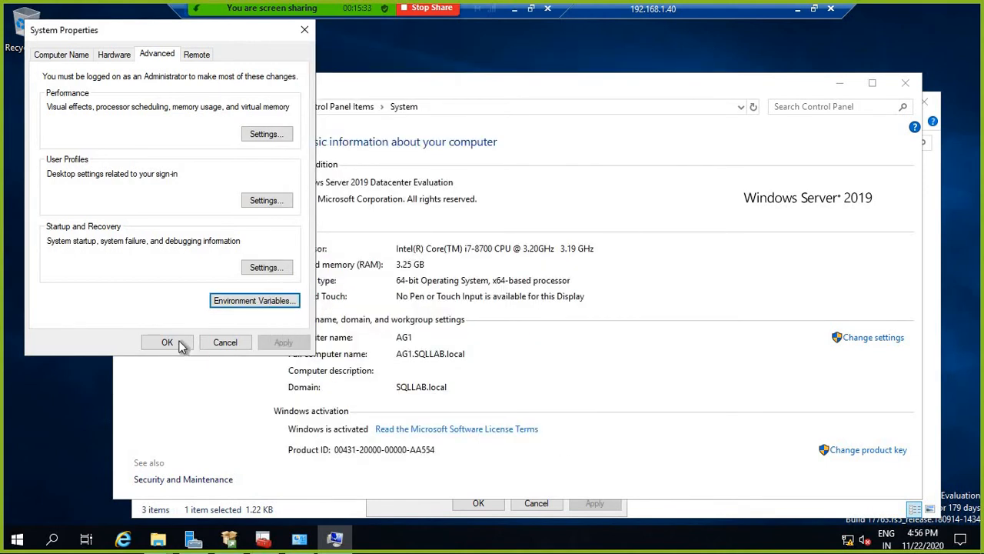
left_click(179, 344)
Step: Launch ssms from Run, then close the System, Explorer and SSMS shortcut properties windows
right_click(27, 533)
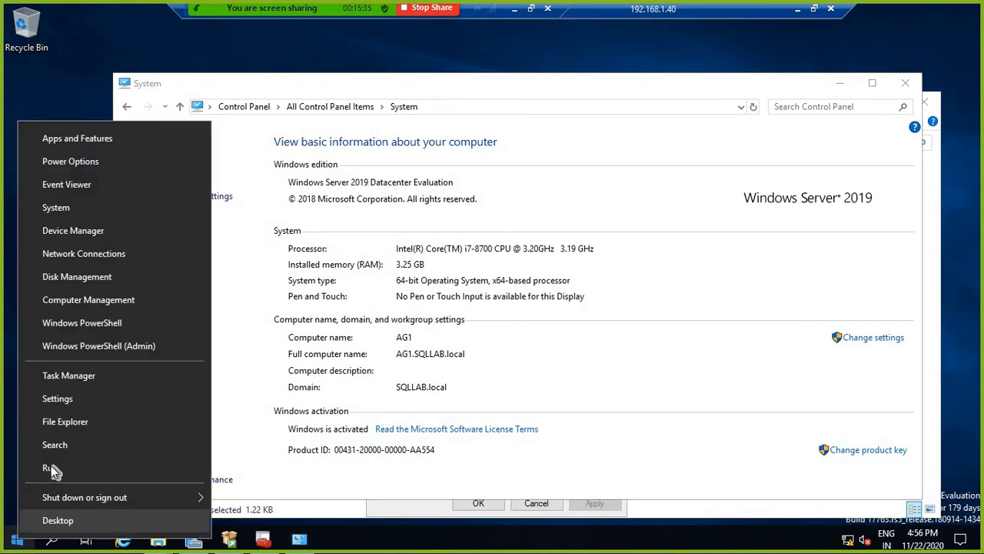
left_click(49, 467)
type("ssms")
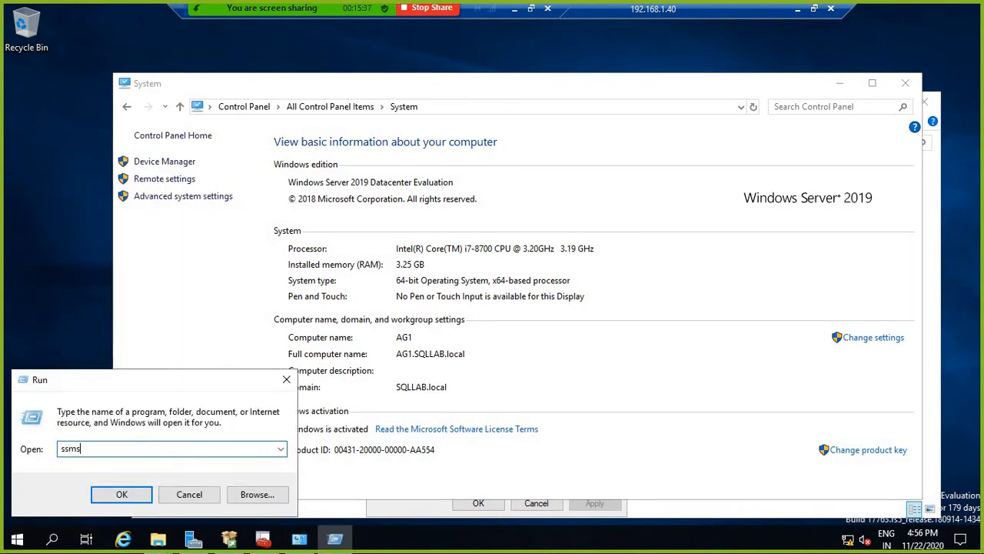
key("Return")
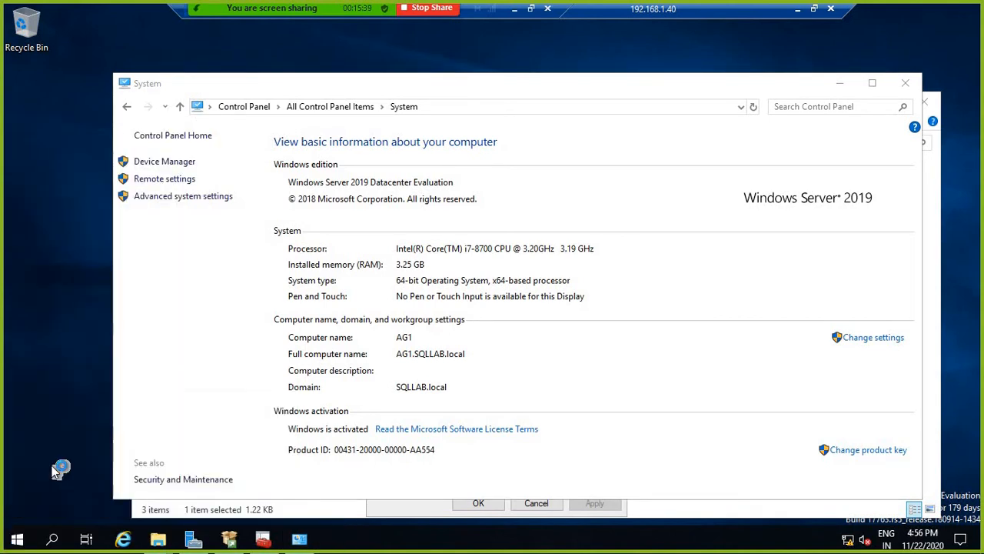
left_click(912, 87)
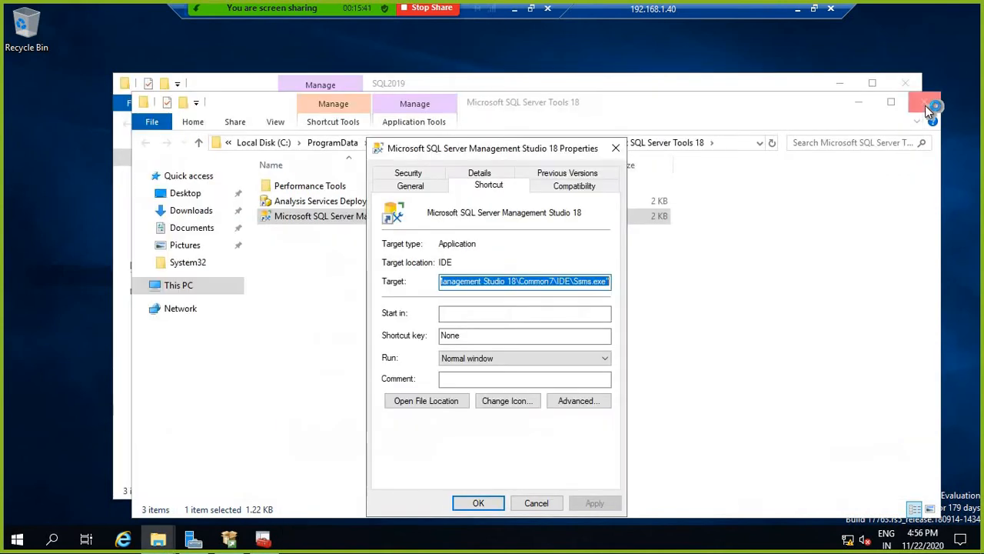
left_click(901, 86)
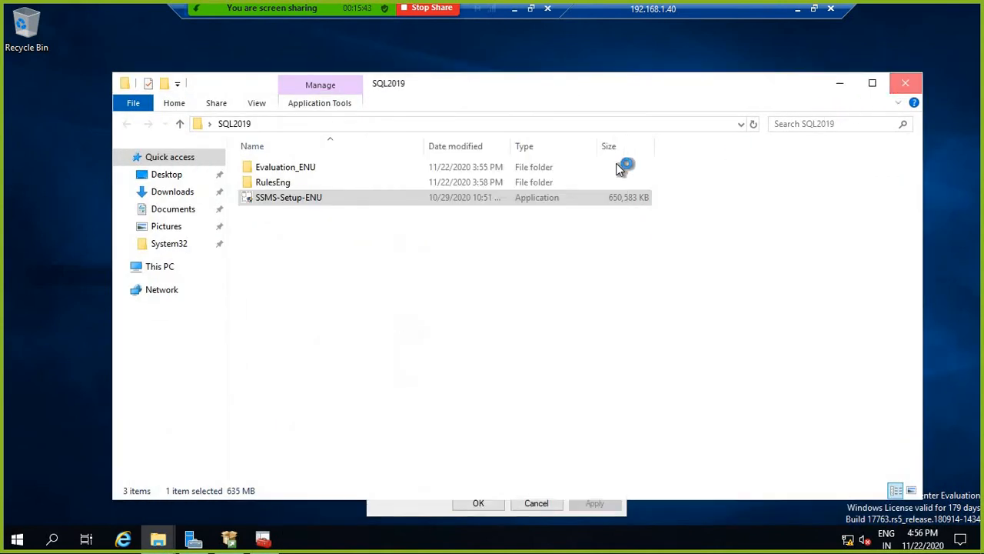
left_click(620, 149)
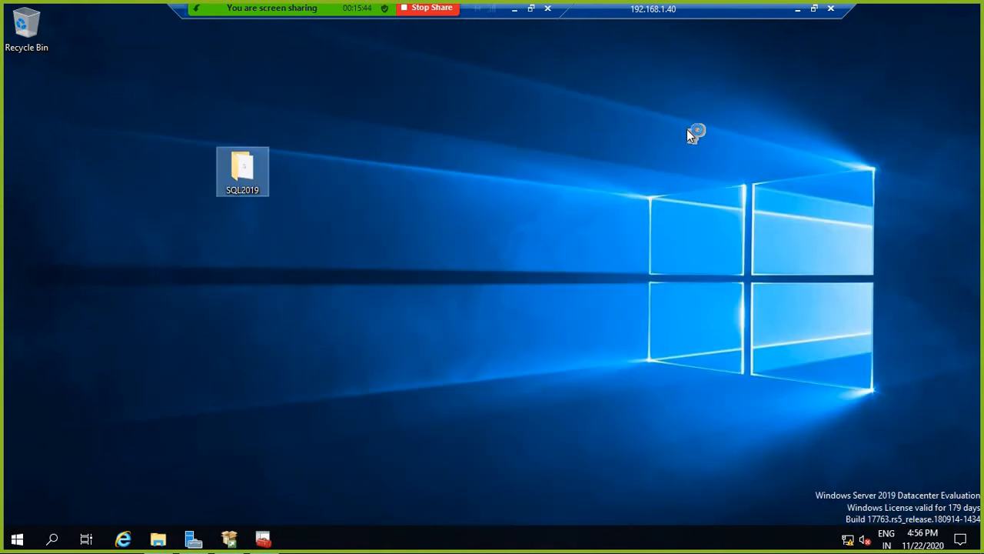
left_click(800, 11)
Step: Connect to the AG2 Remote Desktop session, accepting its certificate warning
mouse_move(690, 538)
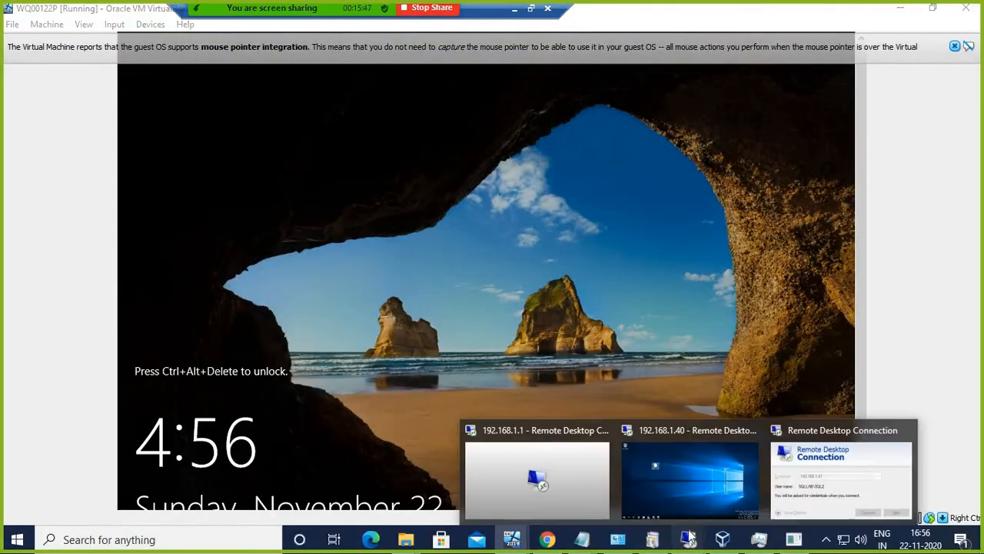
left_click(827, 435)
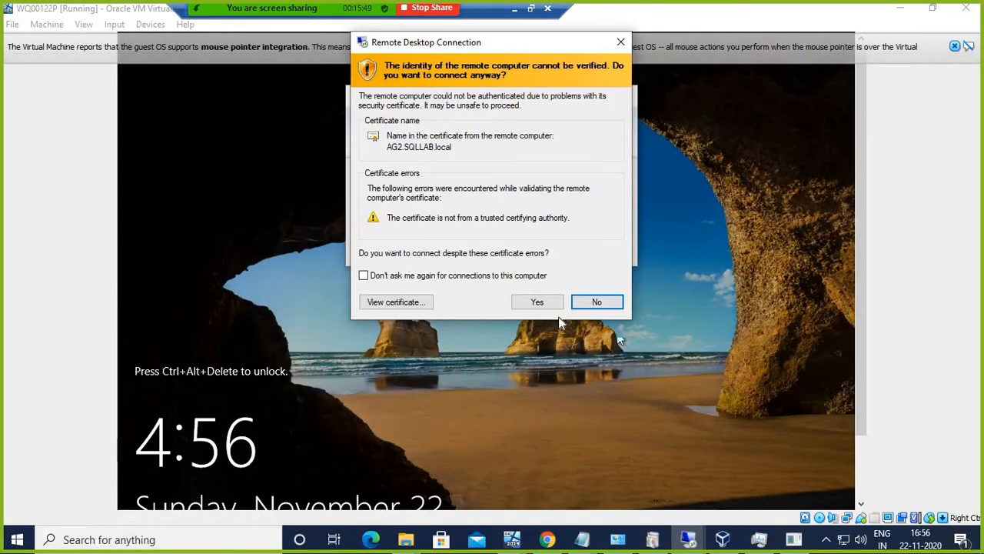
left_click(540, 305)
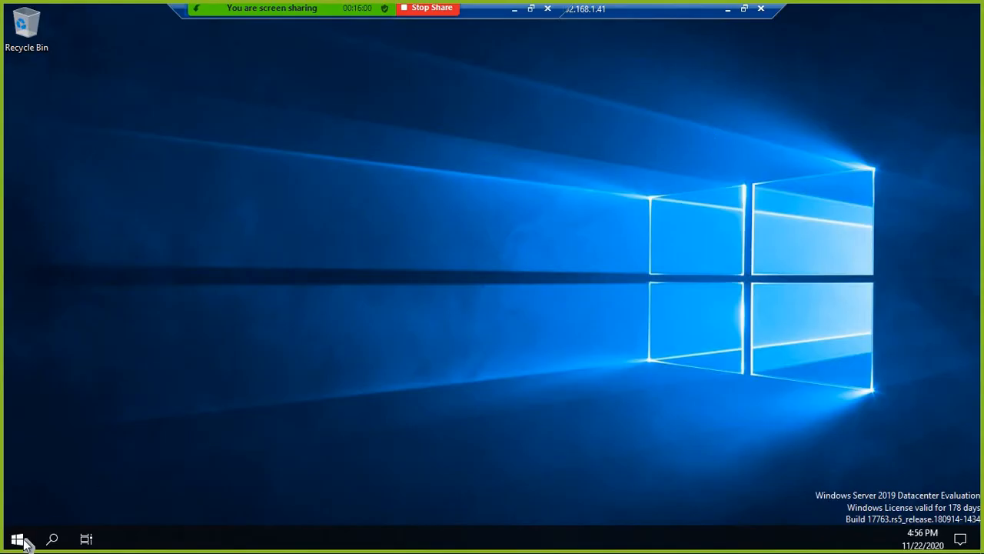
Step: Run hostname in a command prompt on 192.168.1.41 to confirm it is AG2
right_click(27, 540)
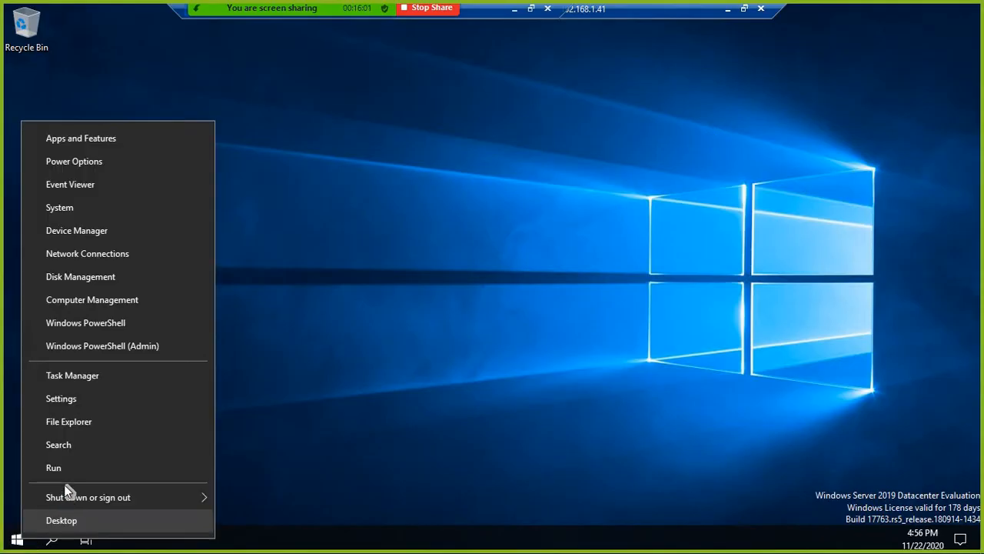
left_click(77, 471)
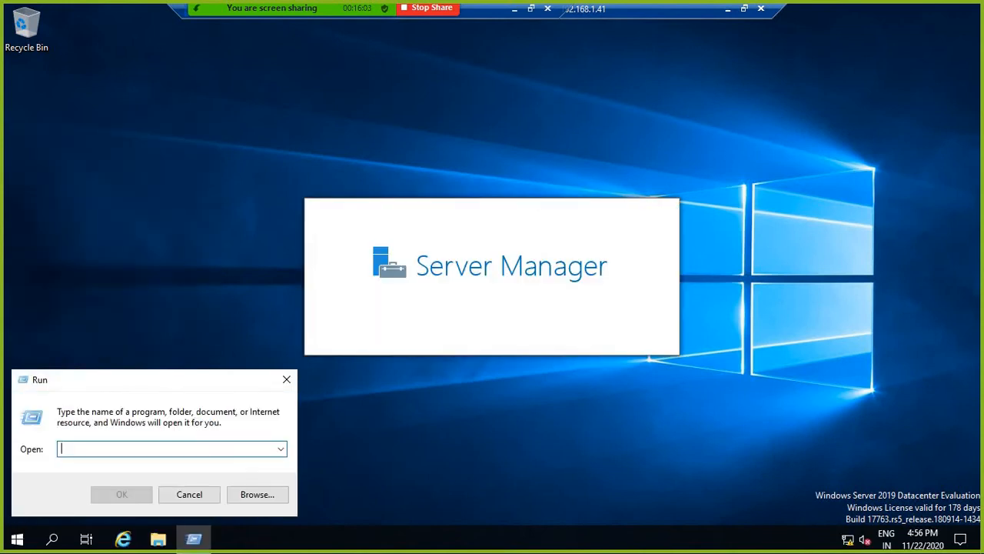
type("cmd")
key("Return")
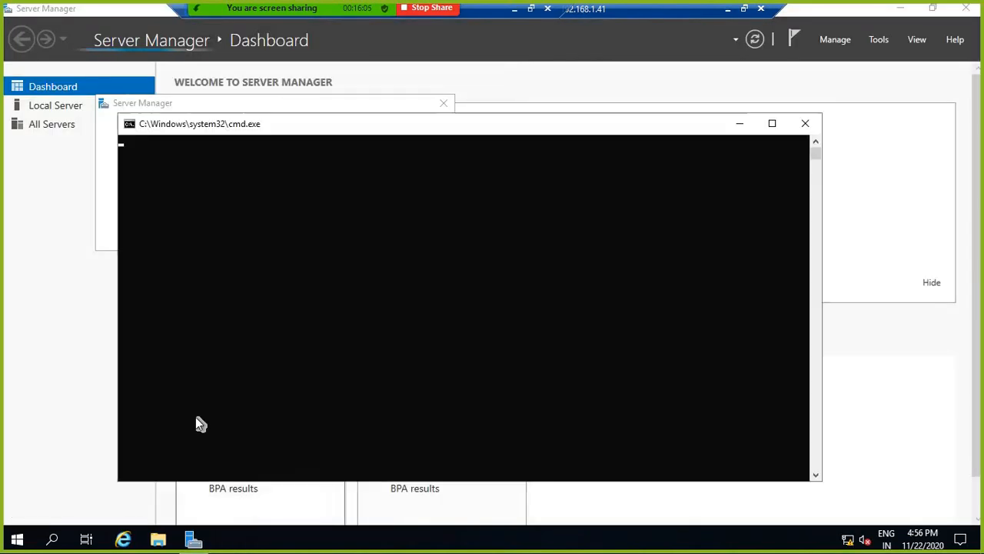
type("hos")
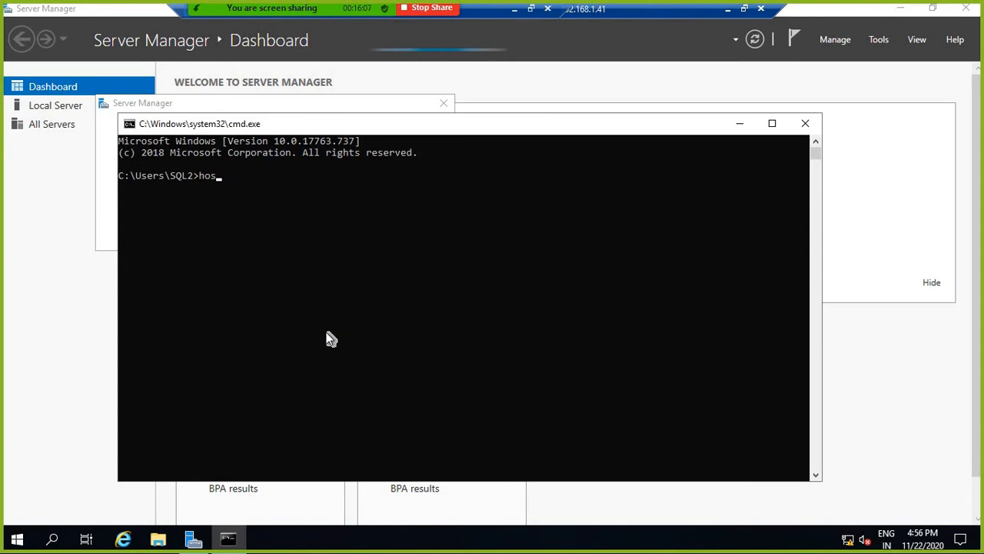
type("tname")
key("Return")
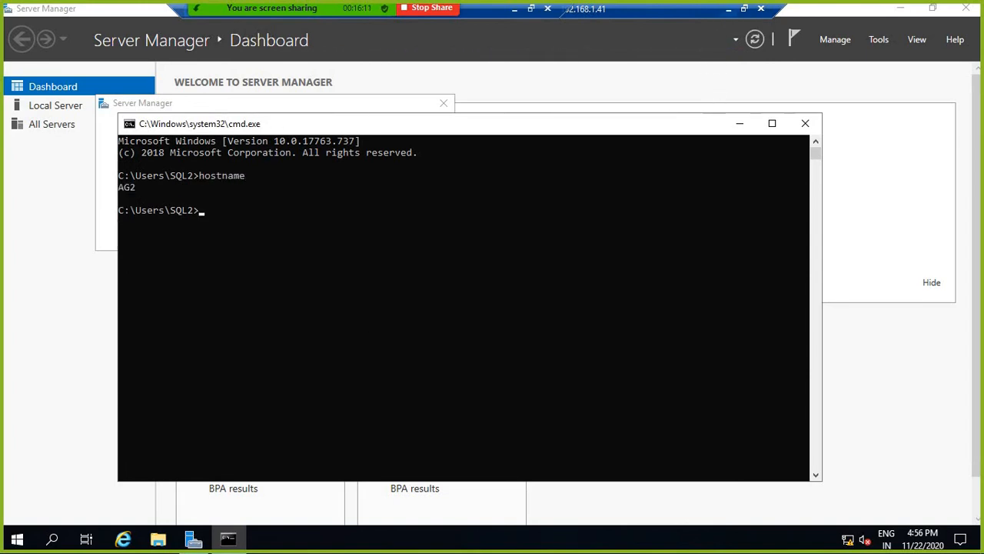
left_click(729, 11)
left_click(690, 541)
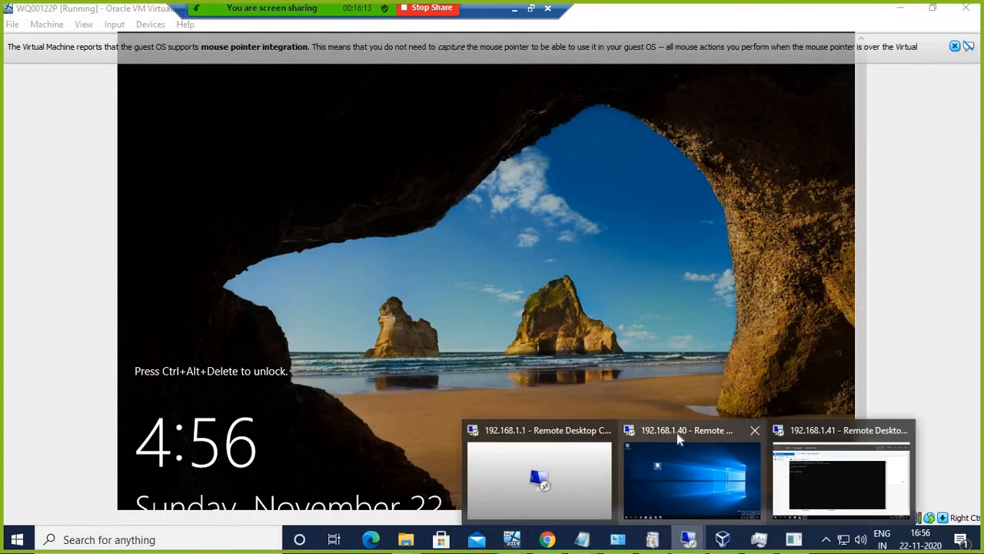
Step: Switch to the 192.168.1.40 session and run hostname in cmd, confirming AG1
left_click(677, 433)
right_click(17, 538)
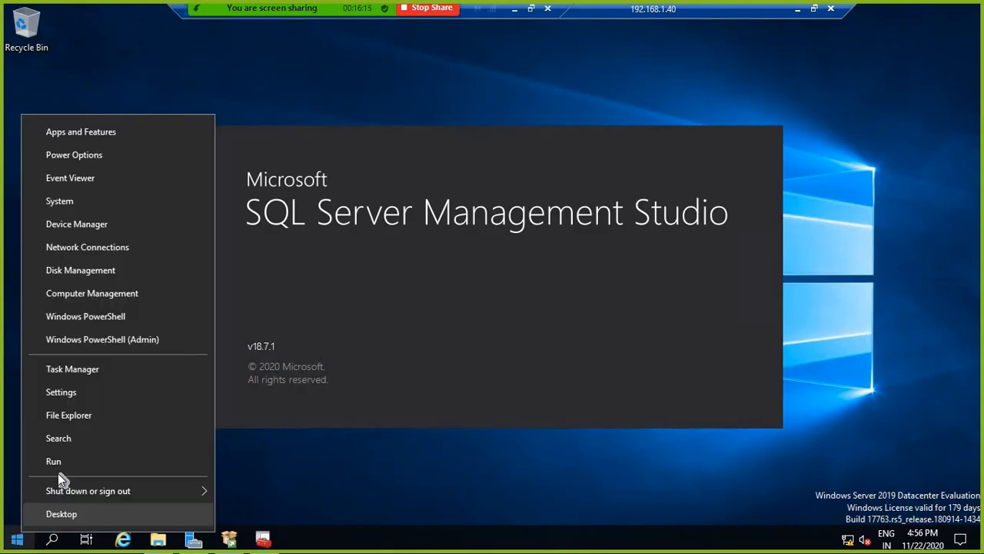
left_click(147, 460)
type("cm")
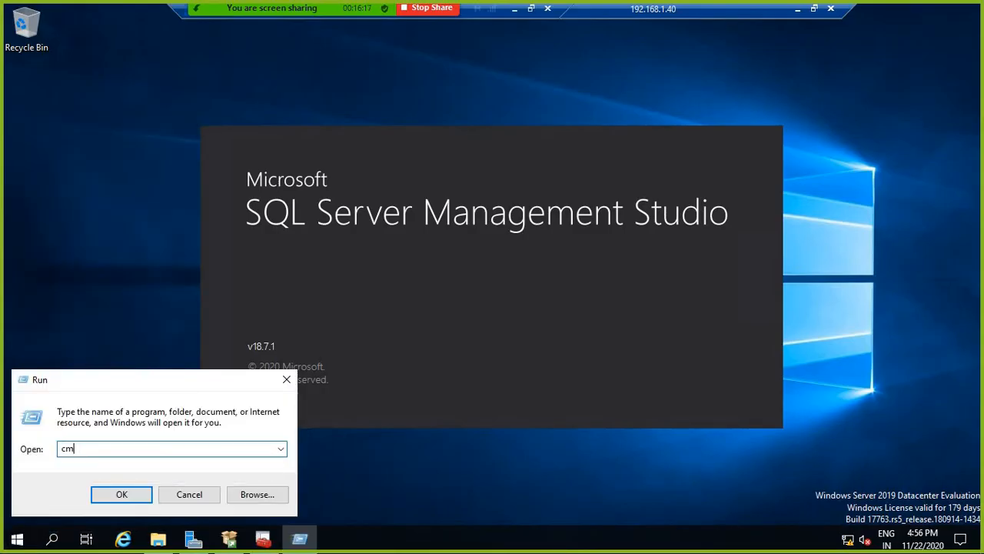
type("d")
key("Return")
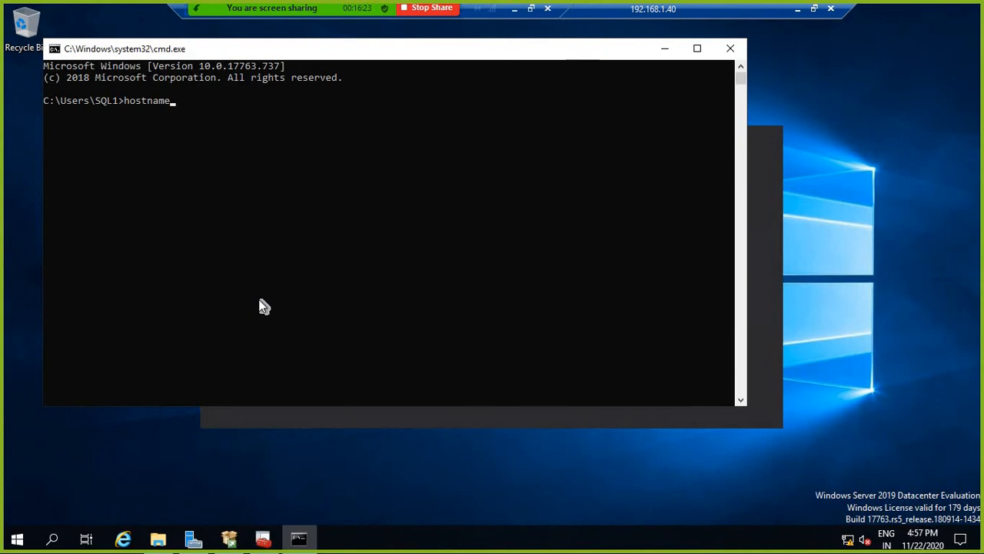
key("Return")
left_click(665, 48)
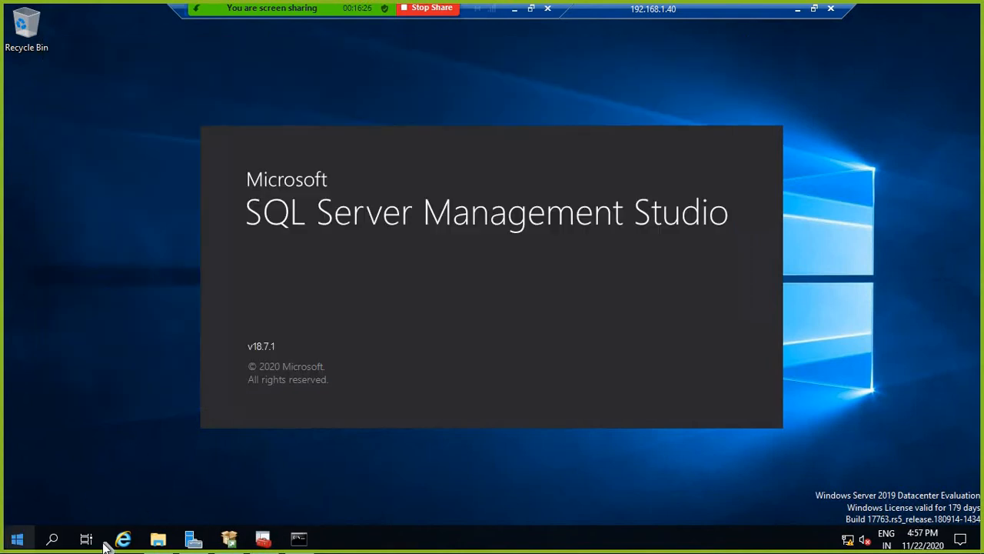
Step: Run cluadmin.msc on AG1 to start Failover Cluster Manager, then minimize the session
right_click(17, 539)
left_click(48, 463)
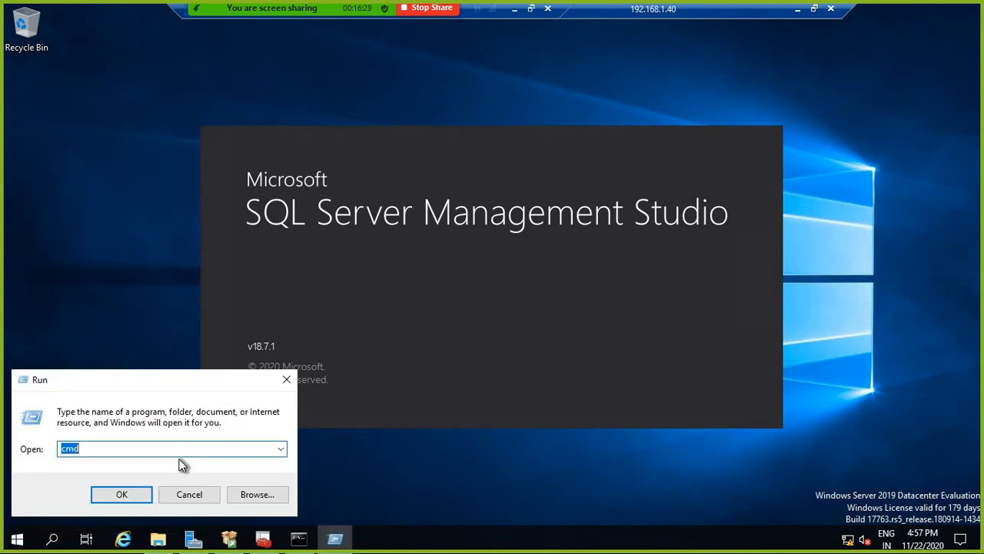
type("cluadmin.msc")
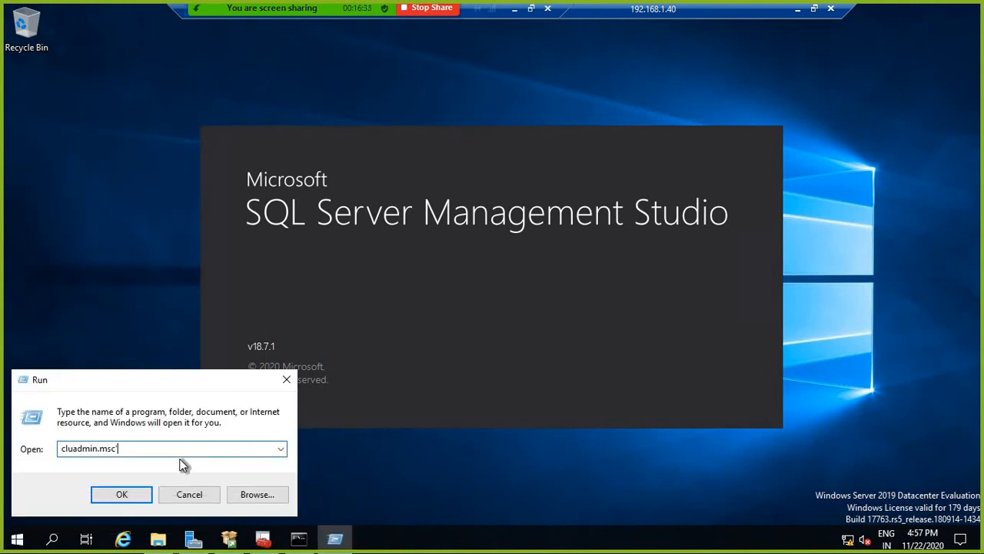
key("Return")
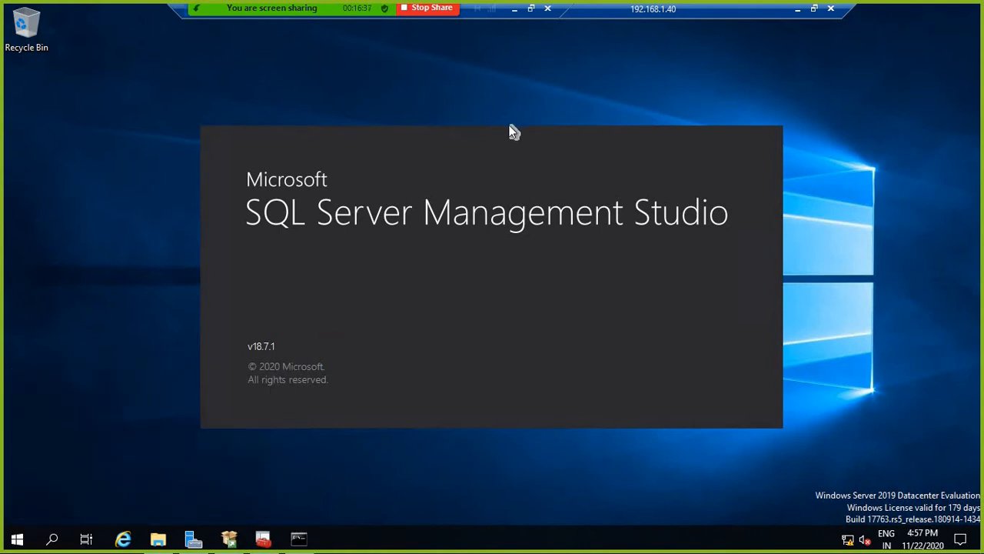
left_click(798, 14)
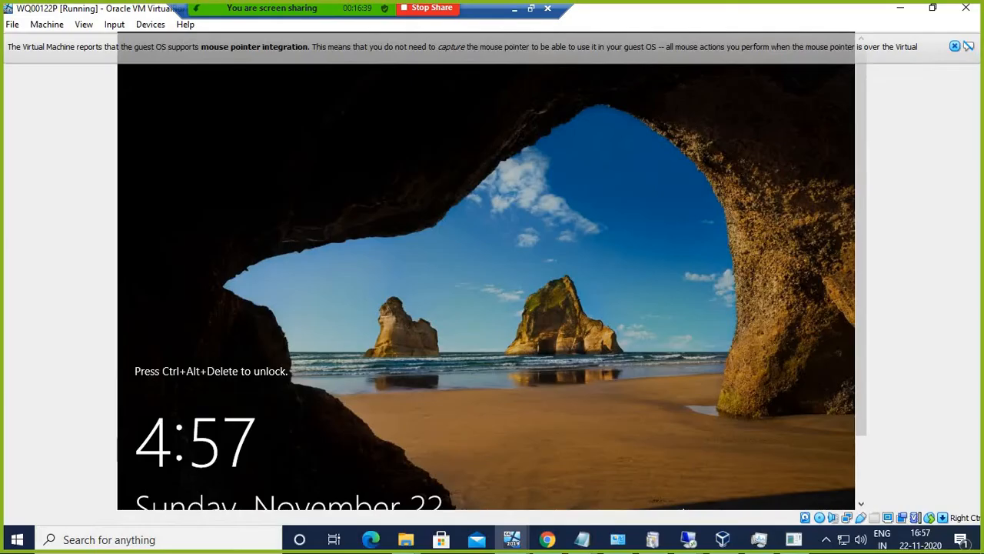
Step: Copy the SQL2019 folder from the host's New Volume (E:) drive
left_click(692, 542)
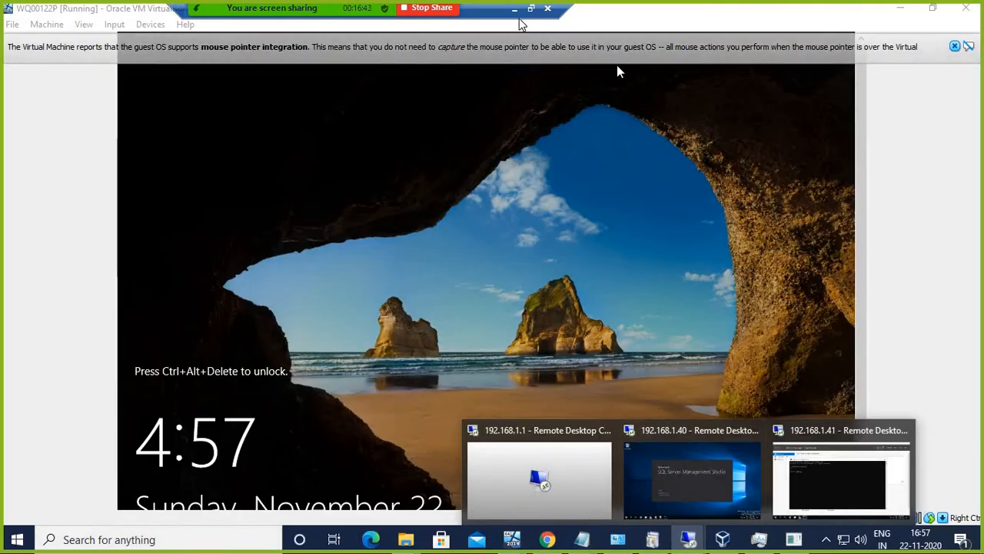
left_click(903, 9)
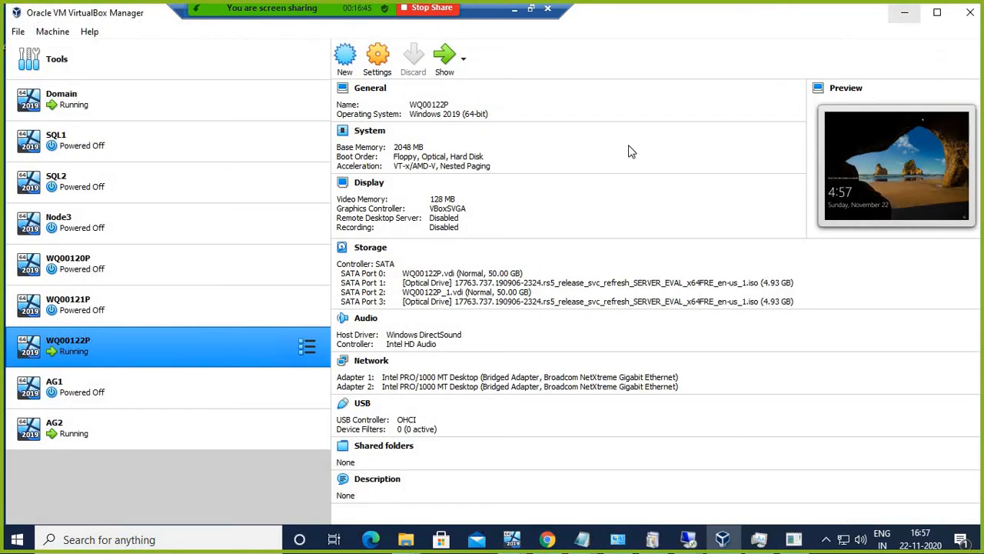
left_click(908, 13)
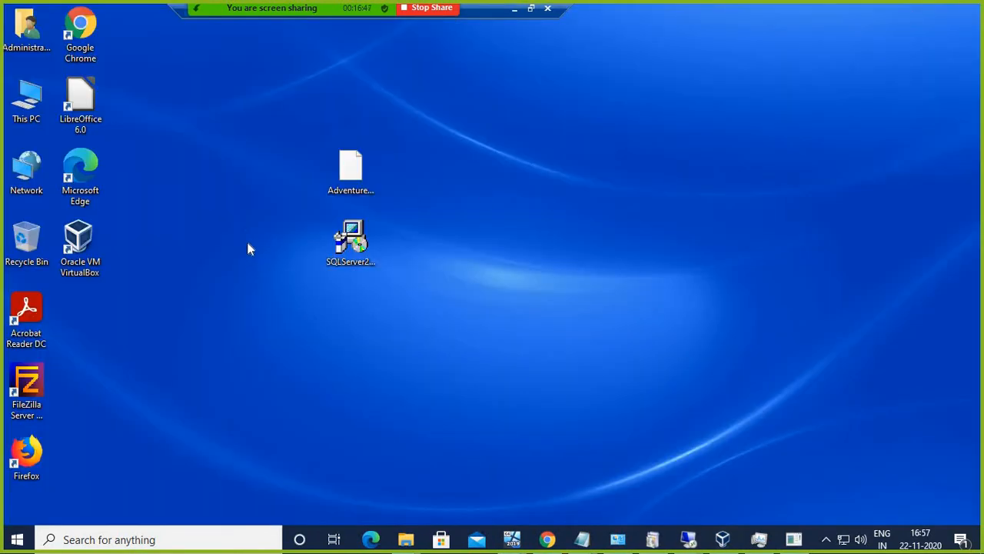
double_click(31, 108)
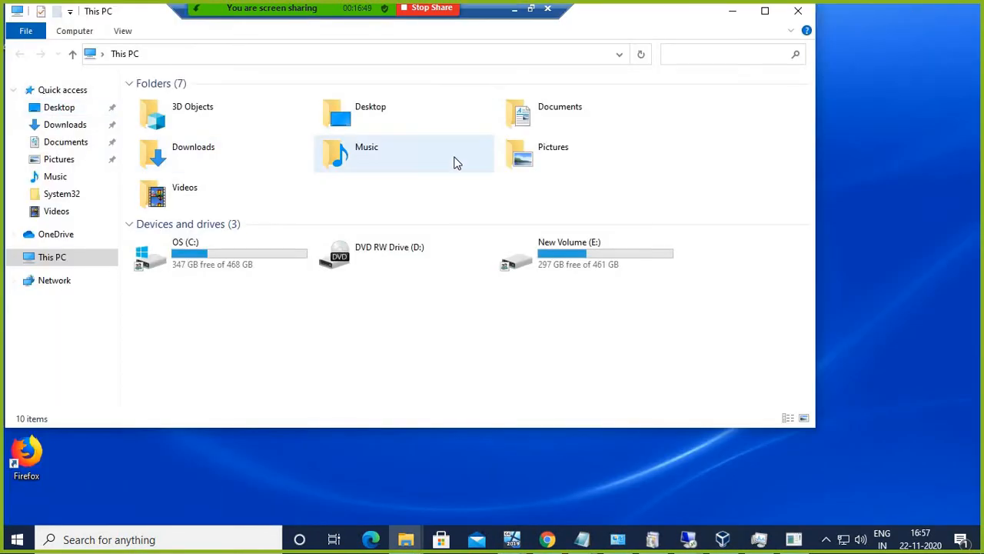
double_click(569, 254)
left_click(173, 147)
right_click(171, 146)
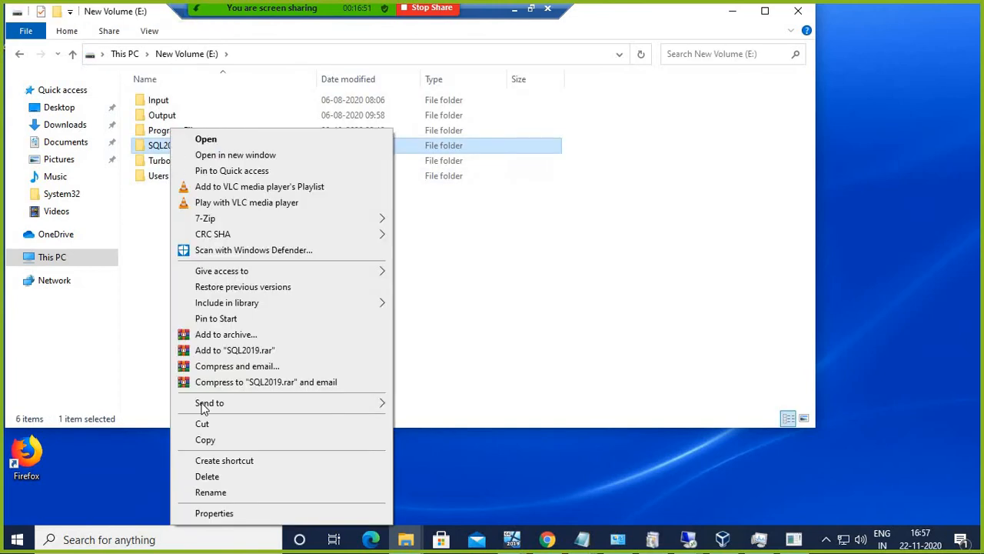
left_click(212, 446)
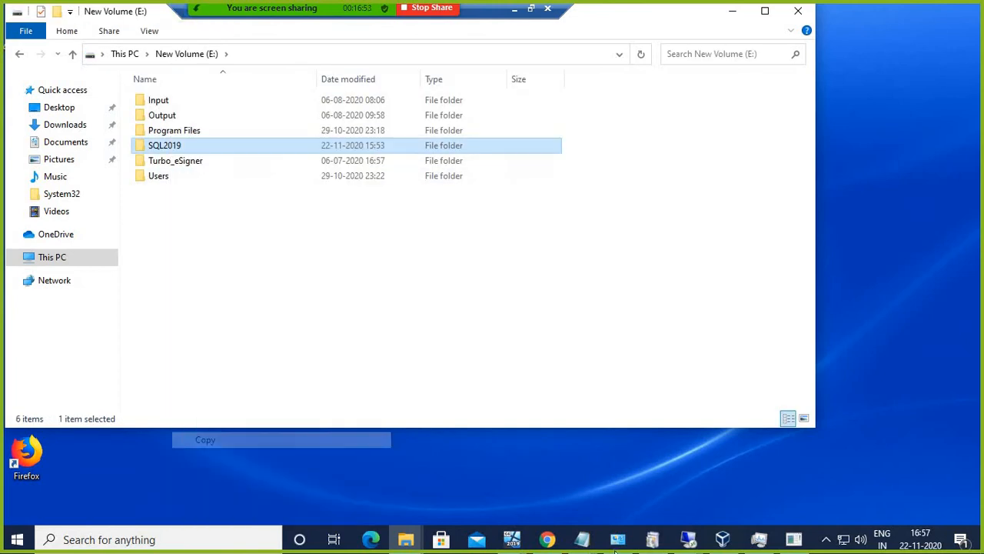
Step: Paste SQL2019 onto the AG2 desktop, then switch to the 192.168.1.40 session
left_click(688, 539)
left_click(824, 435)
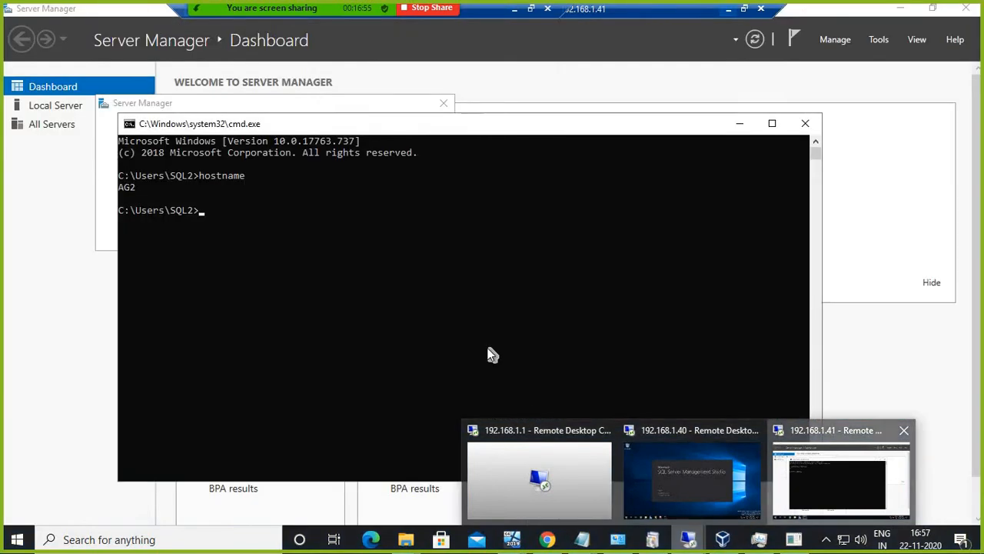
left_click(740, 123)
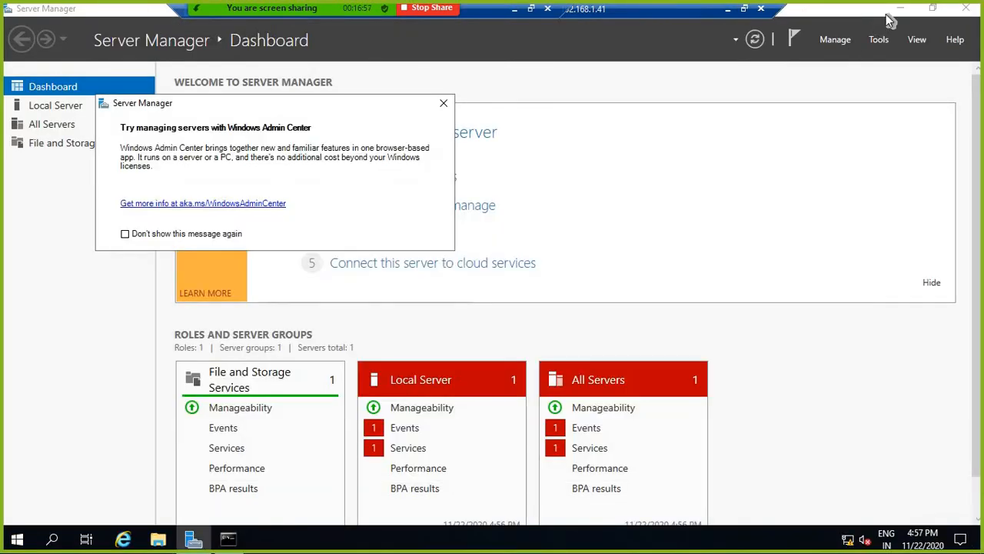
left_click(901, 9)
right_click(407, 152)
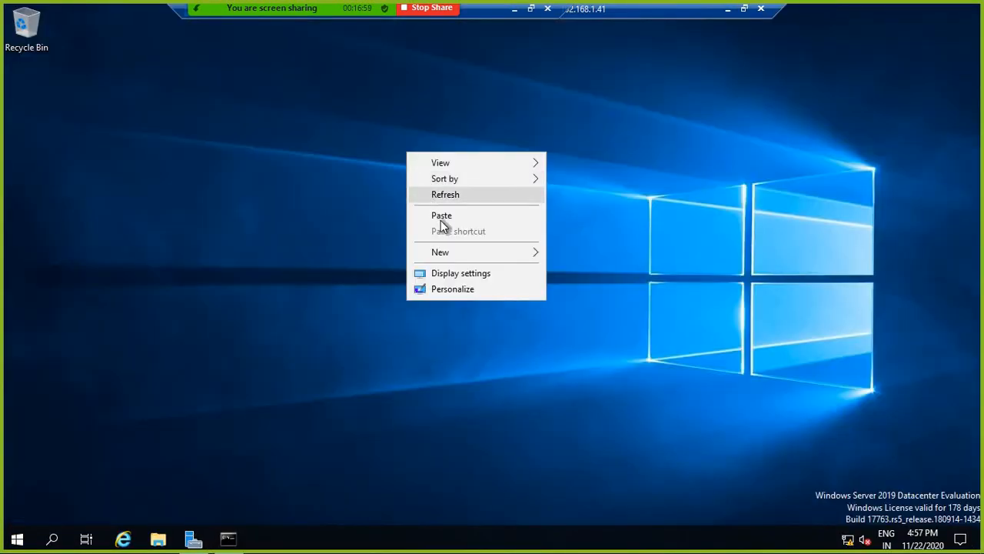
left_click(443, 216)
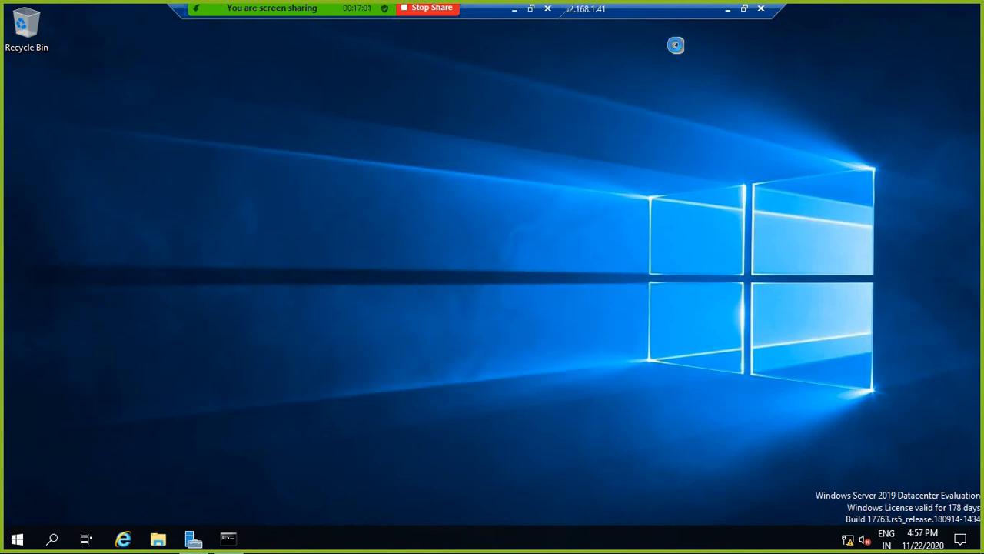
left_click(729, 15)
mouse_move(627, 539)
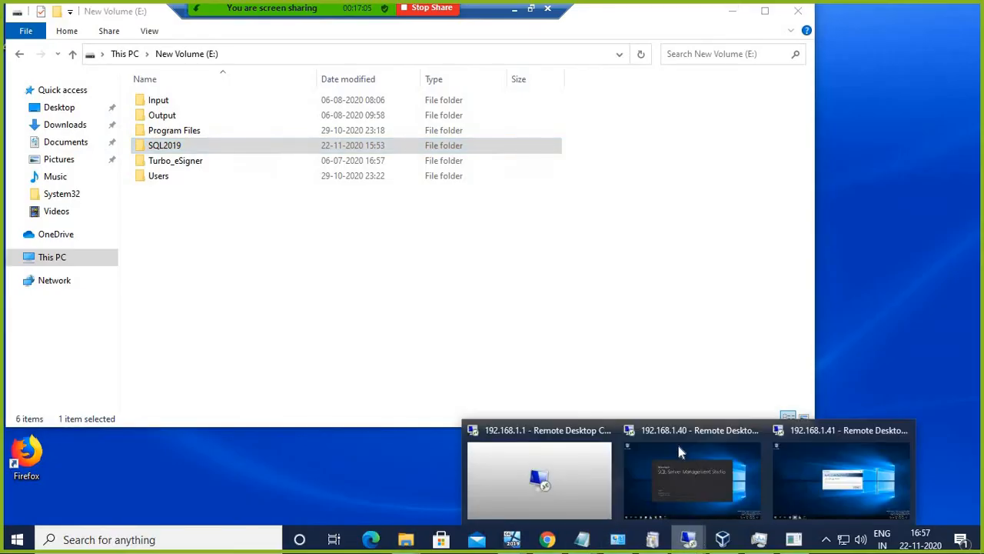
left_click(682, 453)
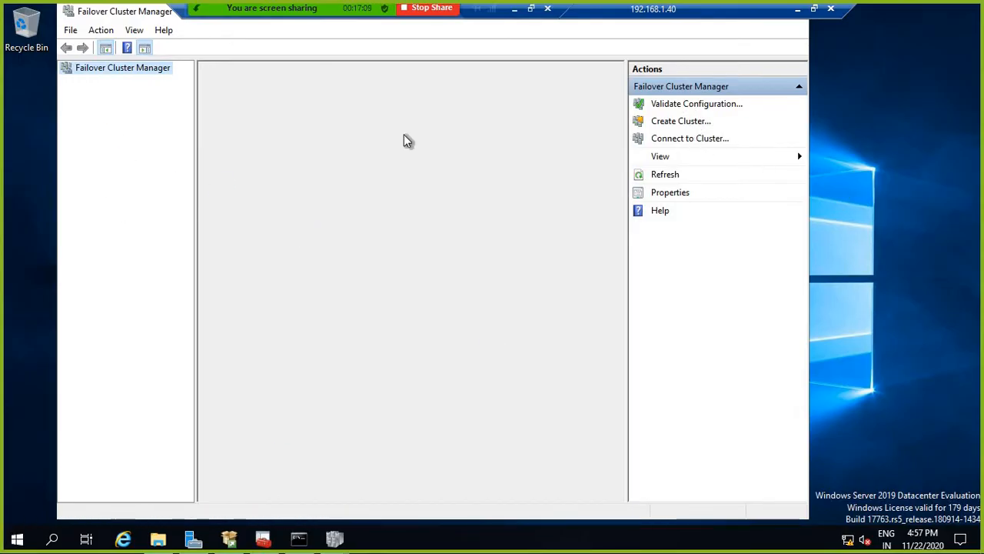
Step: Start Validate Configuration from the Actions pane and wait for the wizard to load
left_click(677, 104)
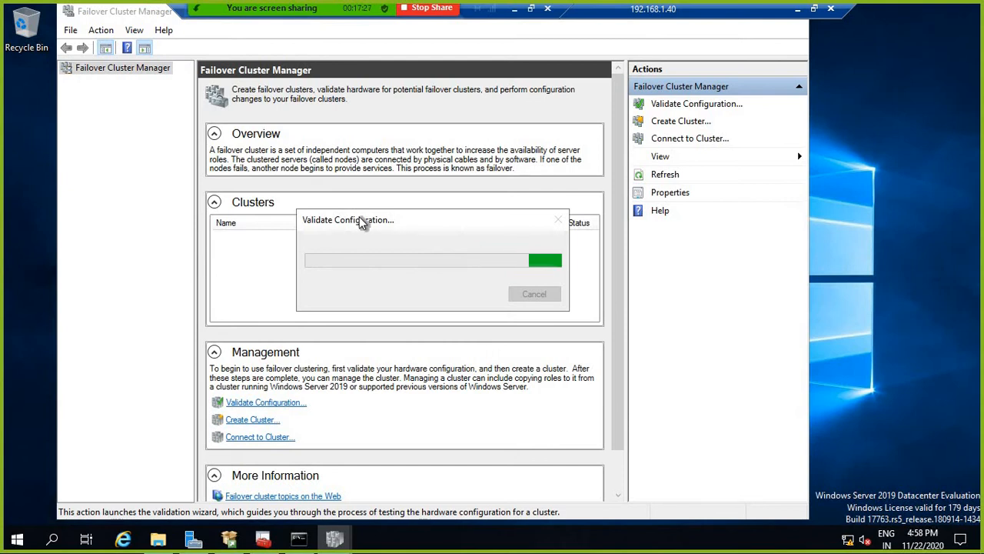
left_click_drag(363, 221, 363, 183)
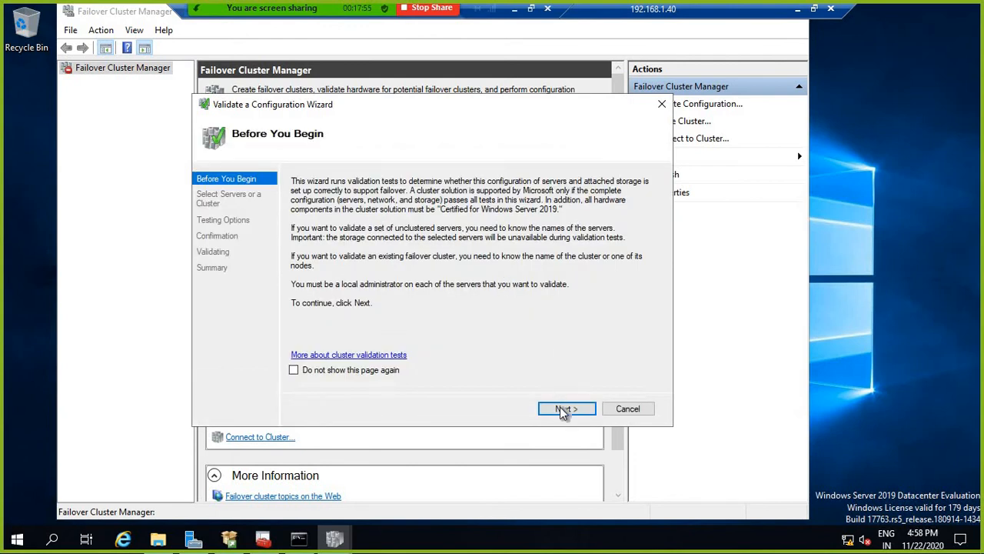
Step: Add Ag1;Ag2 as the servers to validate and continue to Testing Options
left_click(563, 410)
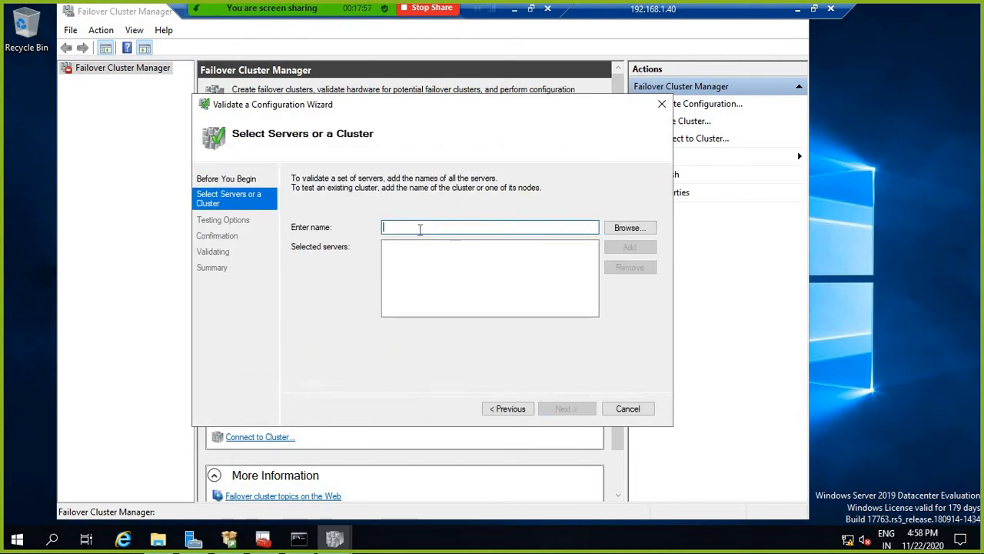
type("1")
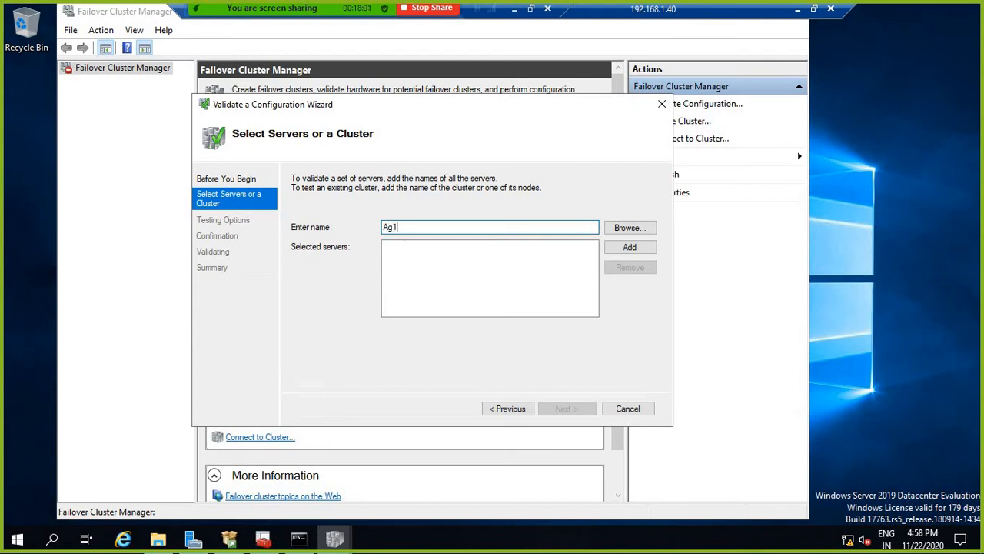
type(";Ag2")
left_click(638, 246)
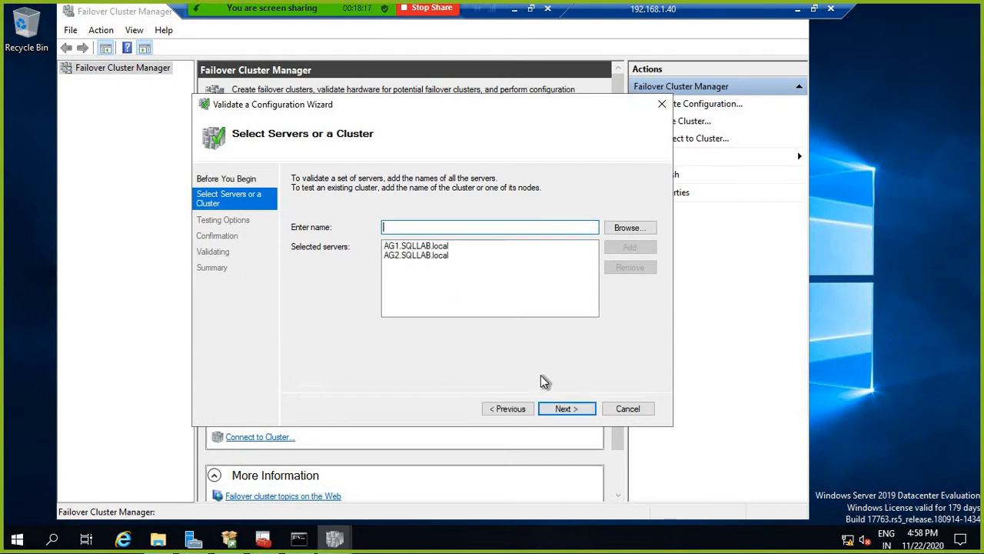
left_click(565, 409)
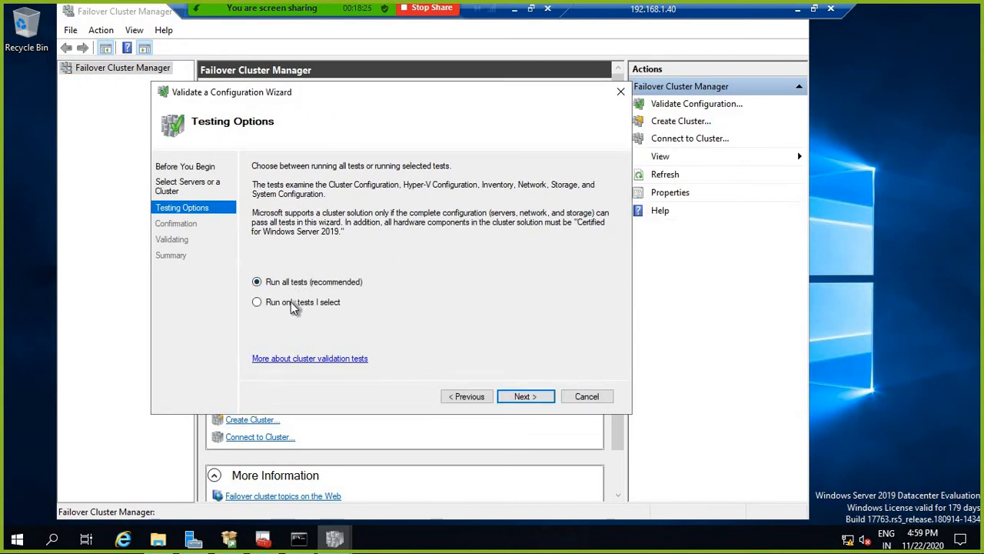
Step: Choose Run only tests I select, uncheck all Storage tests, and continue to confirmation
left_click(291, 304)
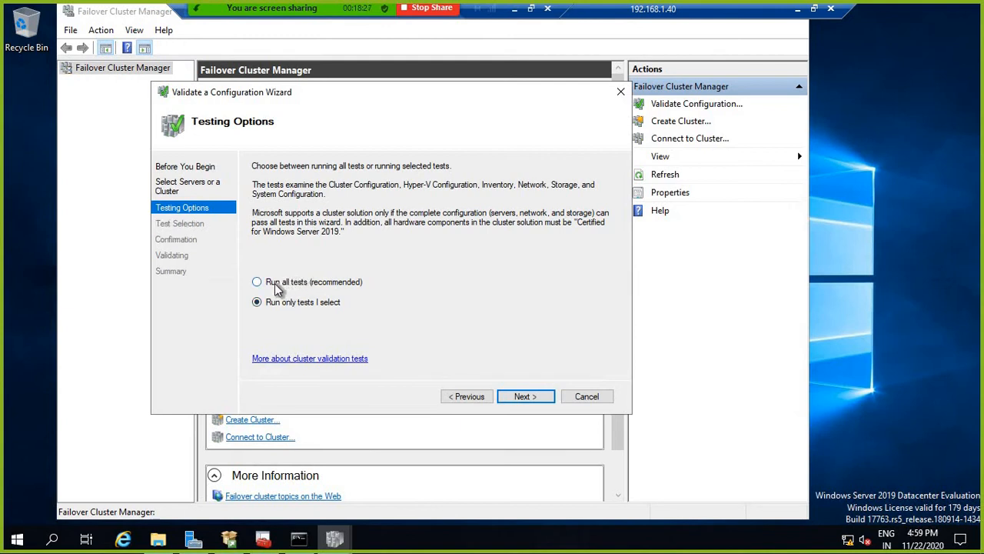
left_click(521, 396)
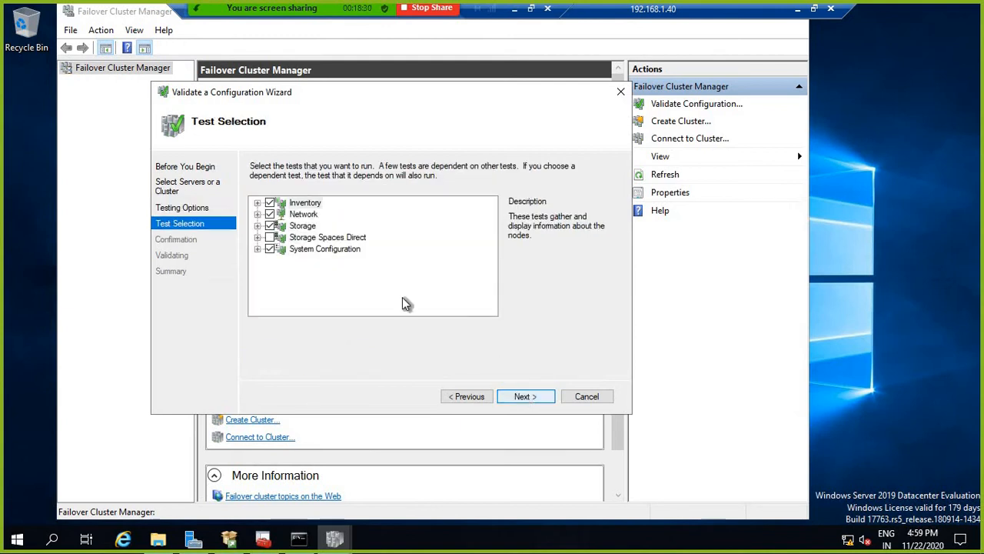
left_click(269, 225)
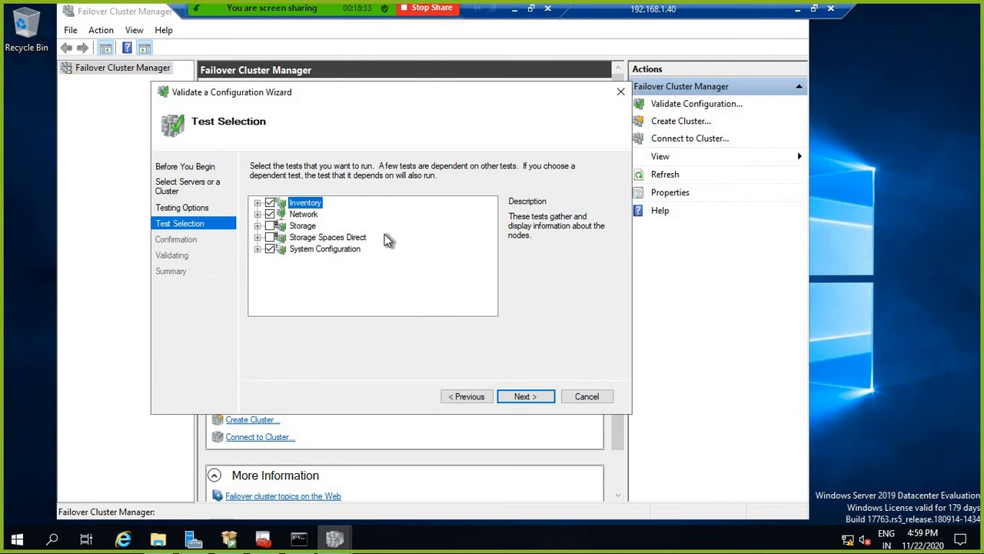
left_click(258, 226)
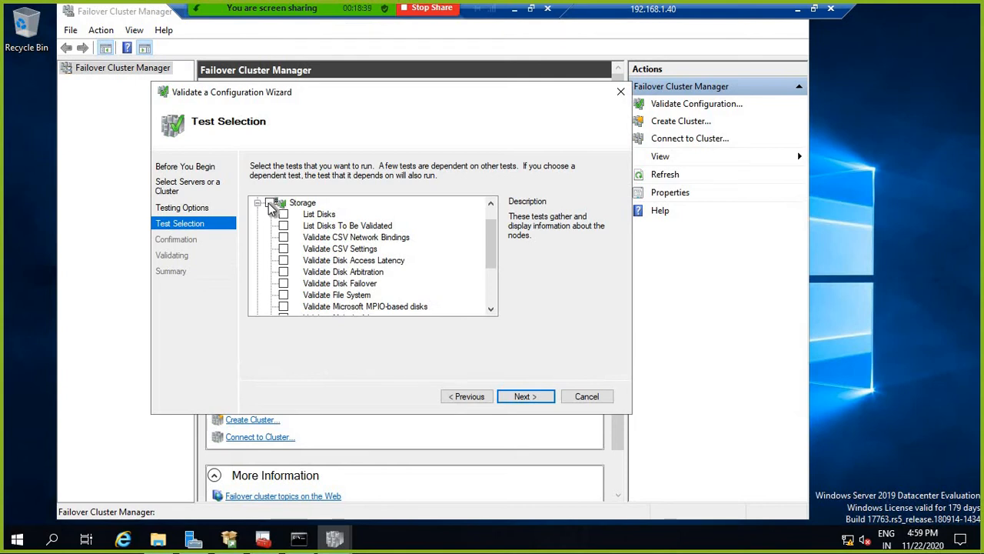
left_click(270, 203)
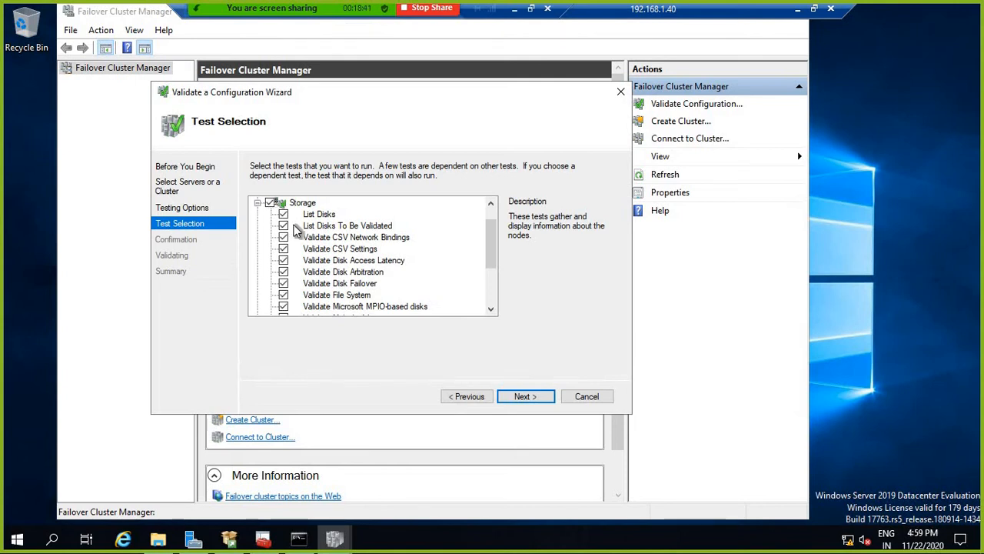
left_click(270, 203)
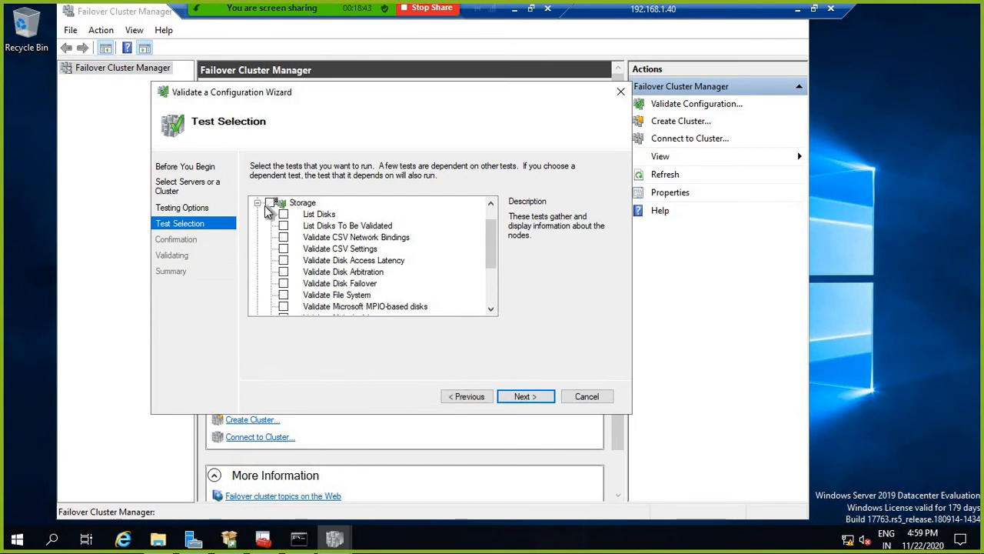
left_click(258, 202)
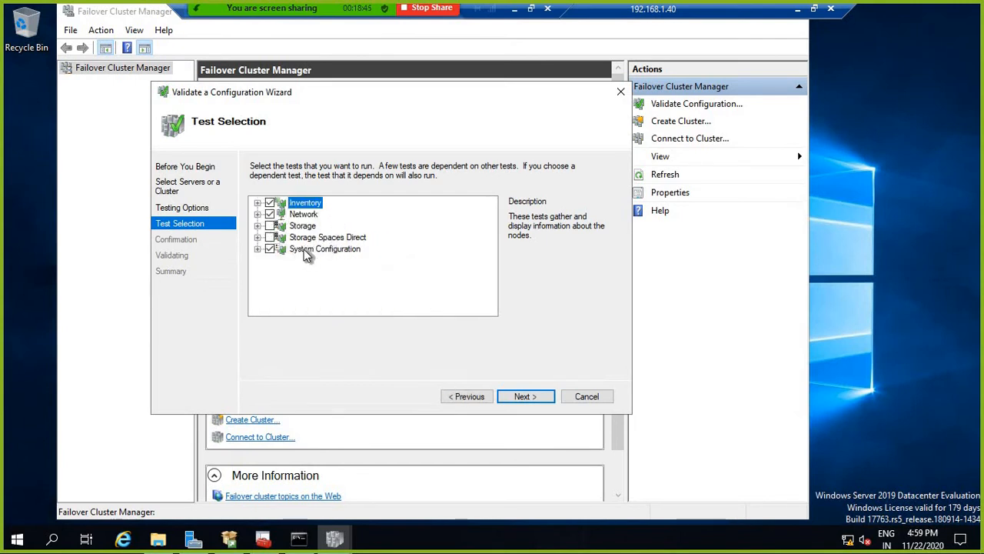
left_click(522, 396)
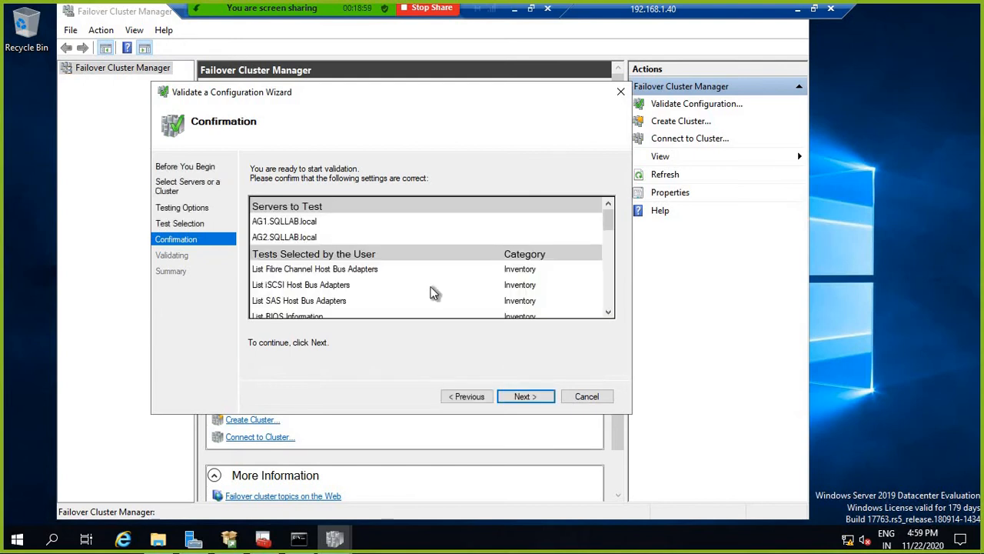
Step: Start the validation tests, check the SQL2019 copy progress on AG2, then return to AG1
left_click(531, 396)
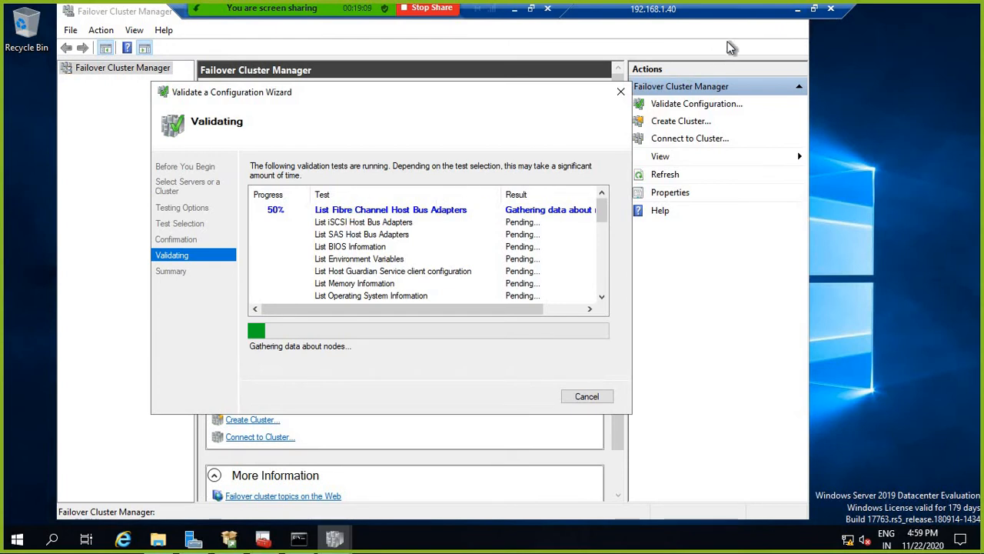
left_click(800, 10)
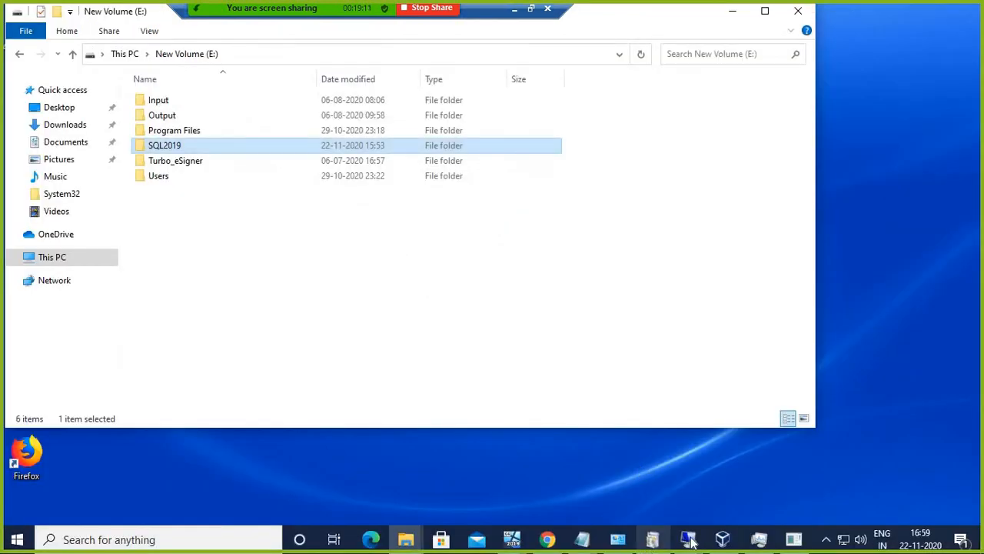
mouse_move(687, 539)
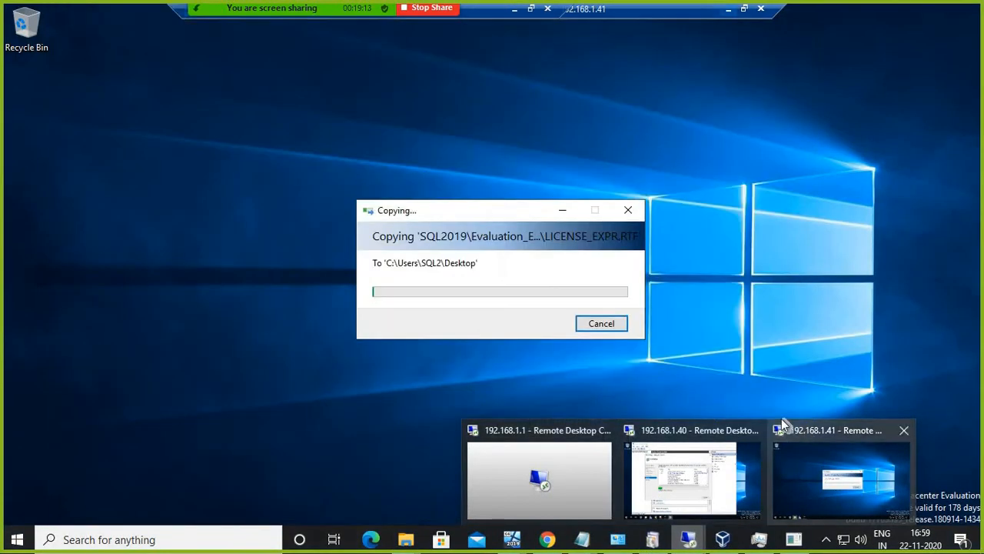
left_click(783, 431)
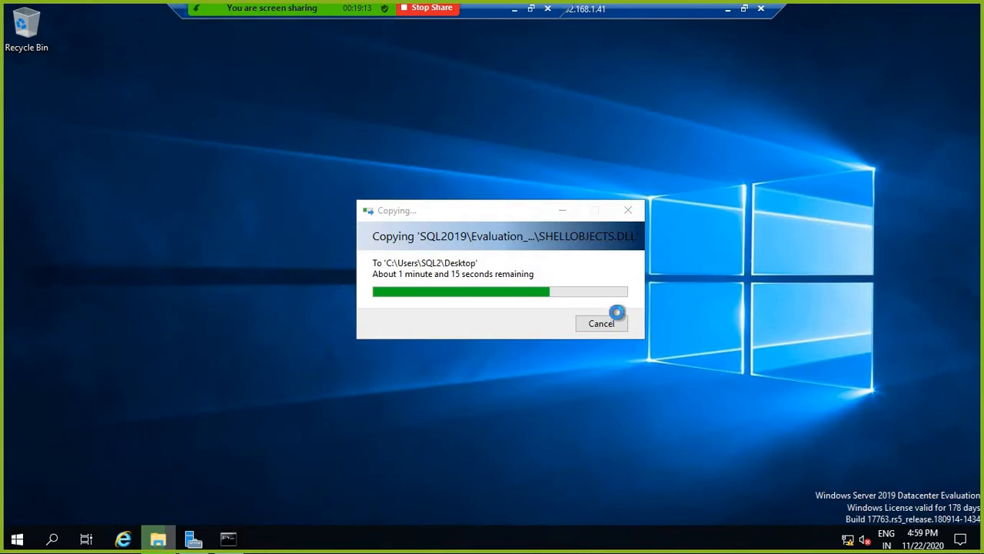
left_click_drag(497, 210, 477, 98)
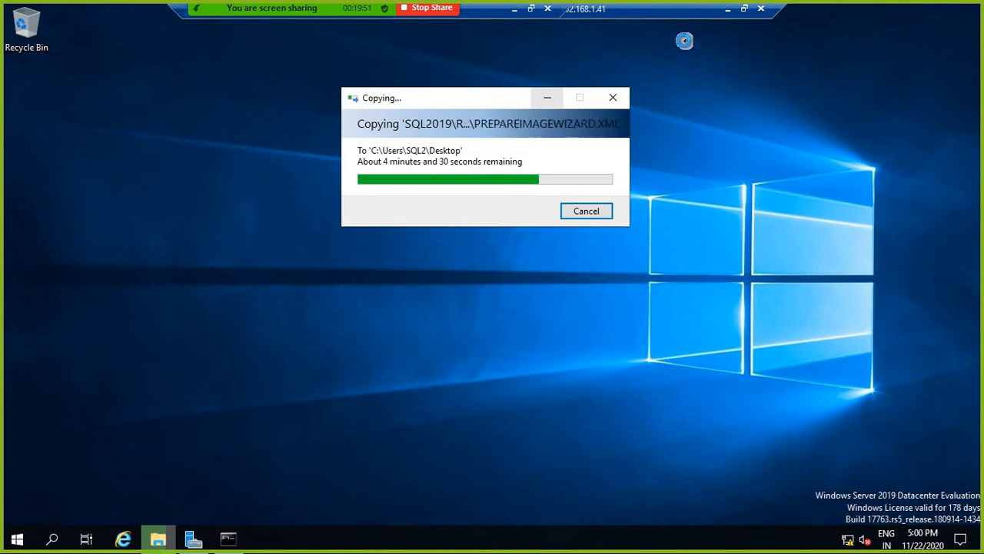
left_click_drag(703, 9, 788, 9)
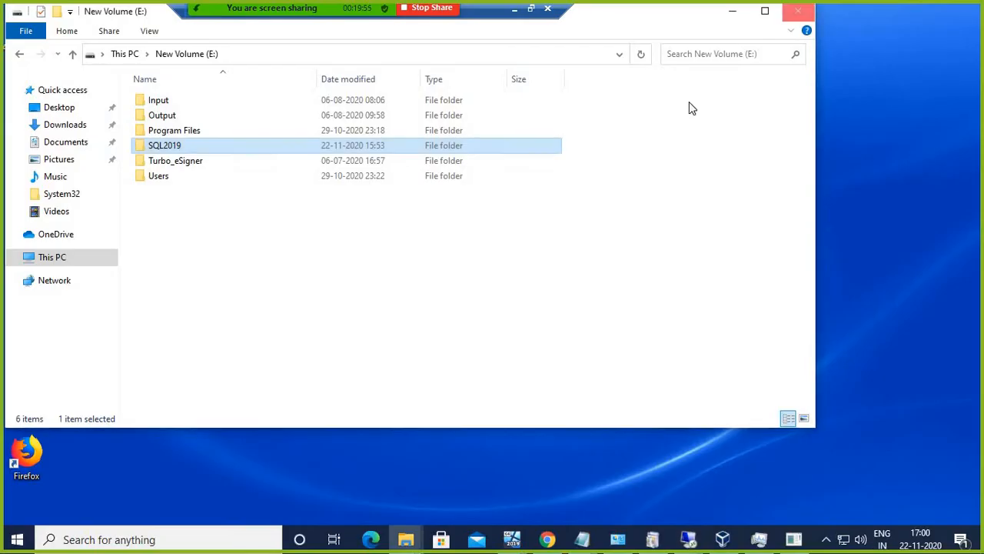
left_click(813, 9)
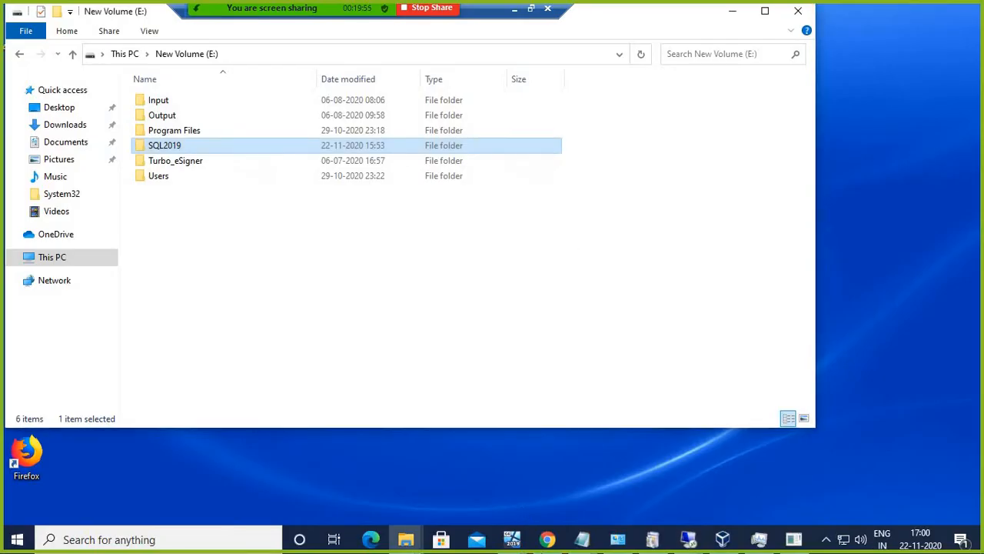
mouse_move(688, 539)
left_click(667, 427)
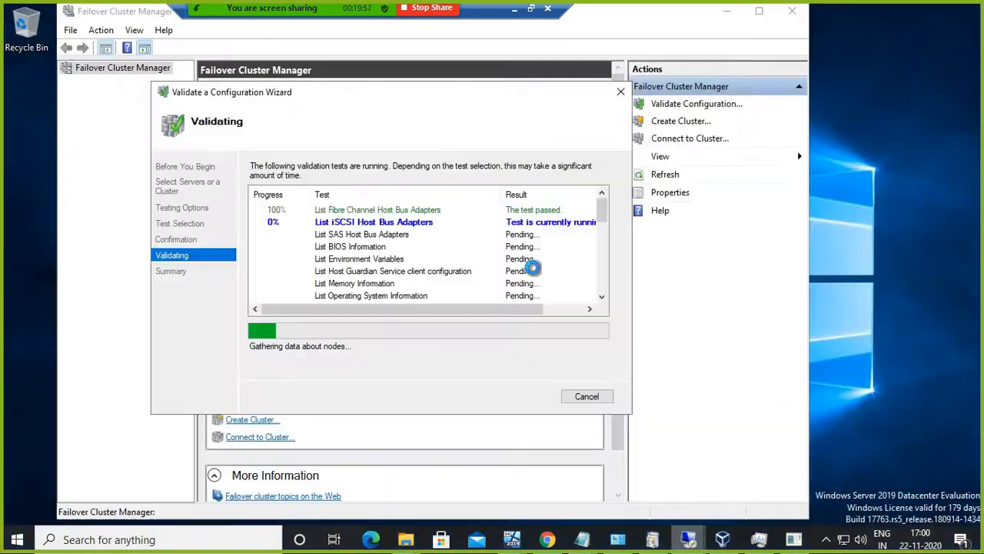
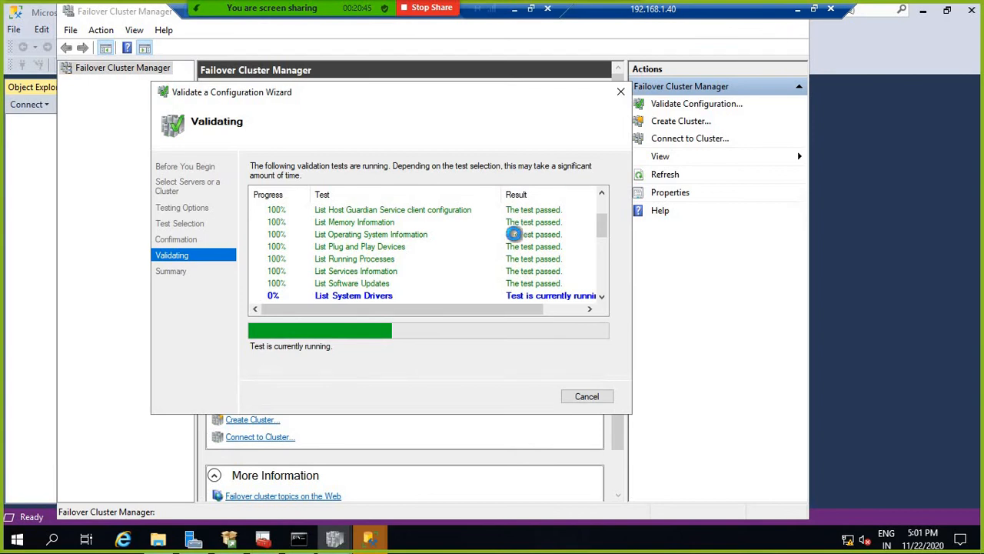
Step: Set the 192.168.1.40 session aside, switch to the 192.168.1.41 server, and open its SQL2019 folder
left_click(798, 9)
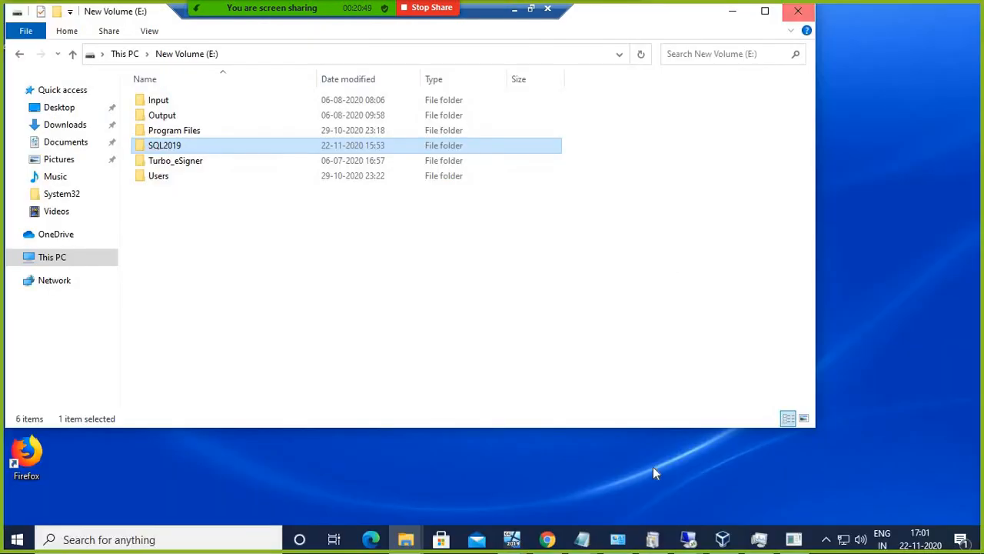
left_click(690, 539)
left_click(818, 442)
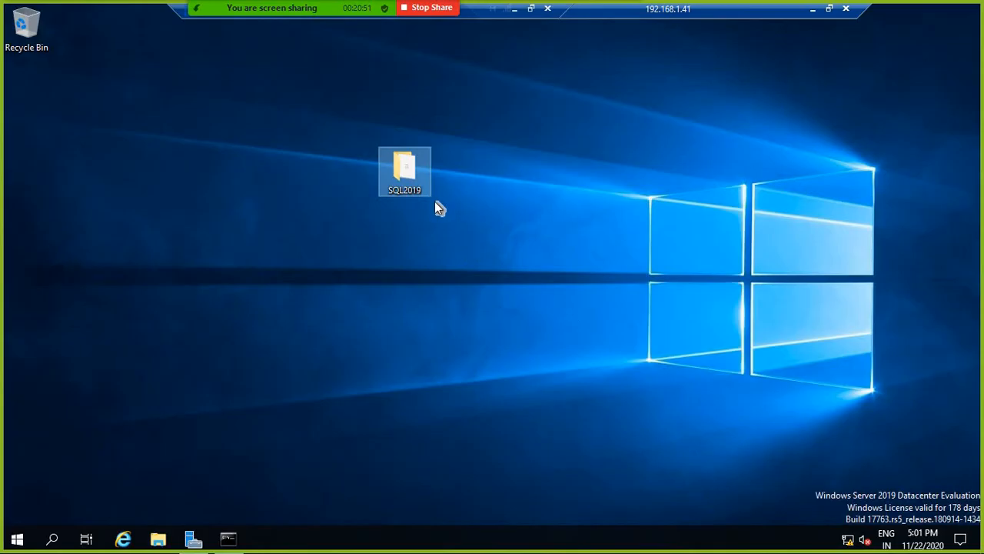
double_click(404, 165)
Step: Run SETUP from SQL2019 > Evaluation_ENU as administrator, approving the UAC prompt
left_click(359, 169)
double_click(393, 163)
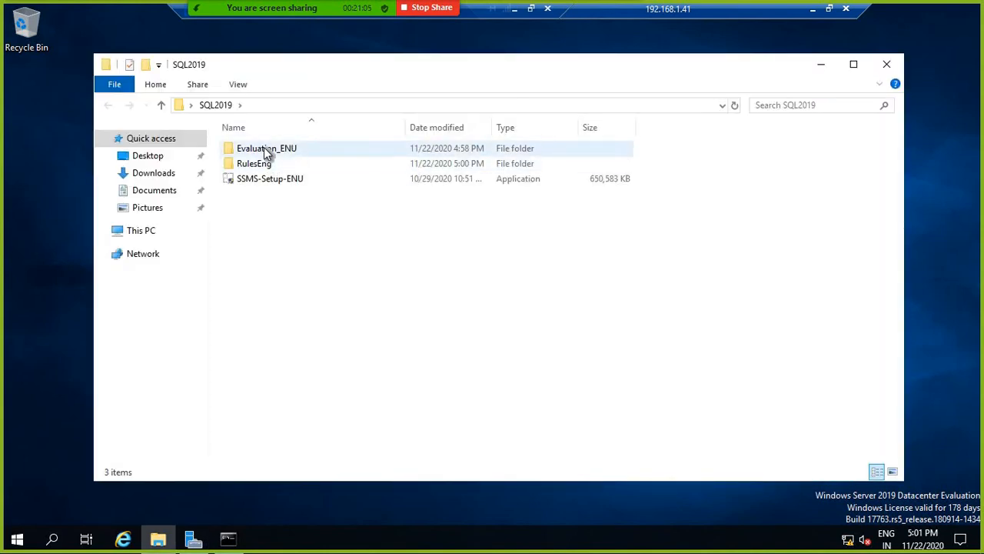
double_click(308, 147)
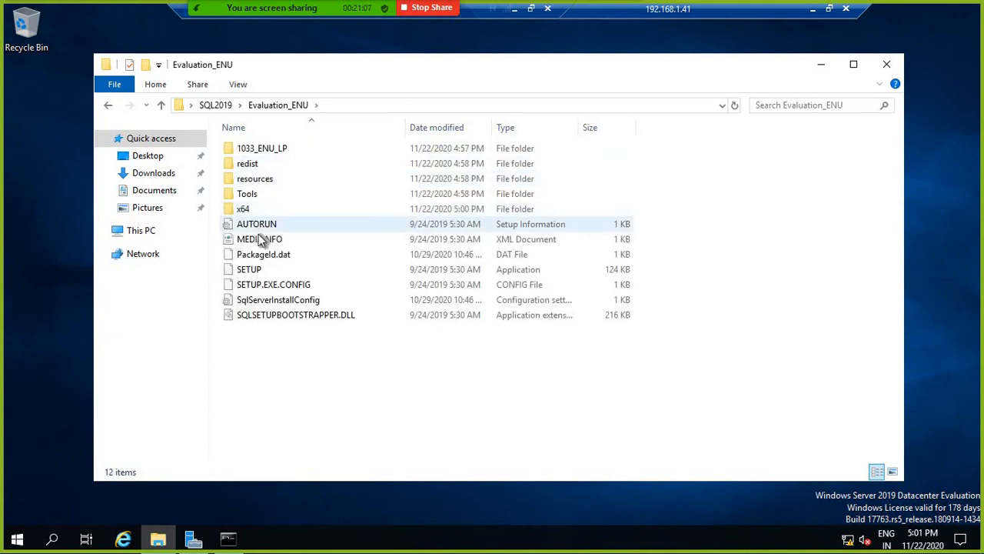
left_click(248, 273)
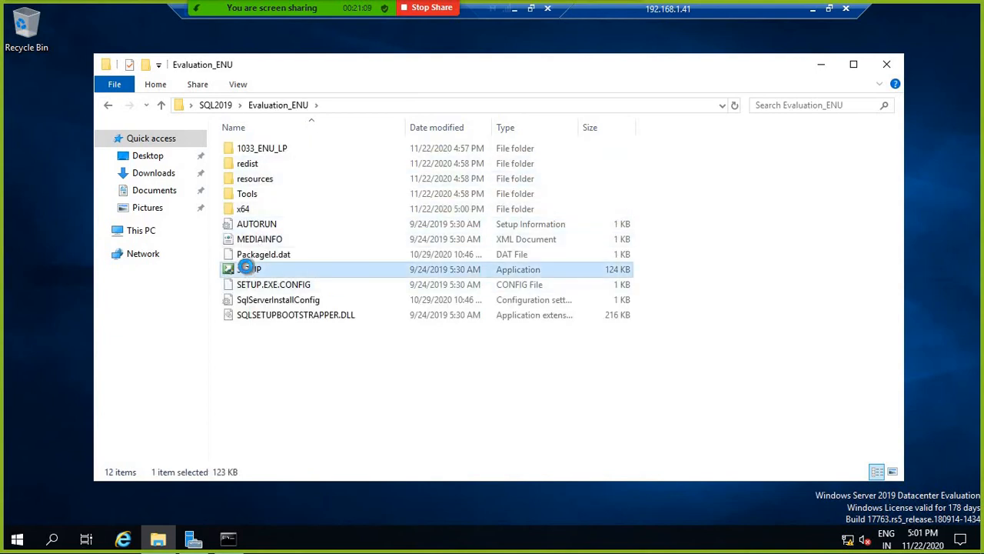
right_click(247, 271)
left_click(291, 290)
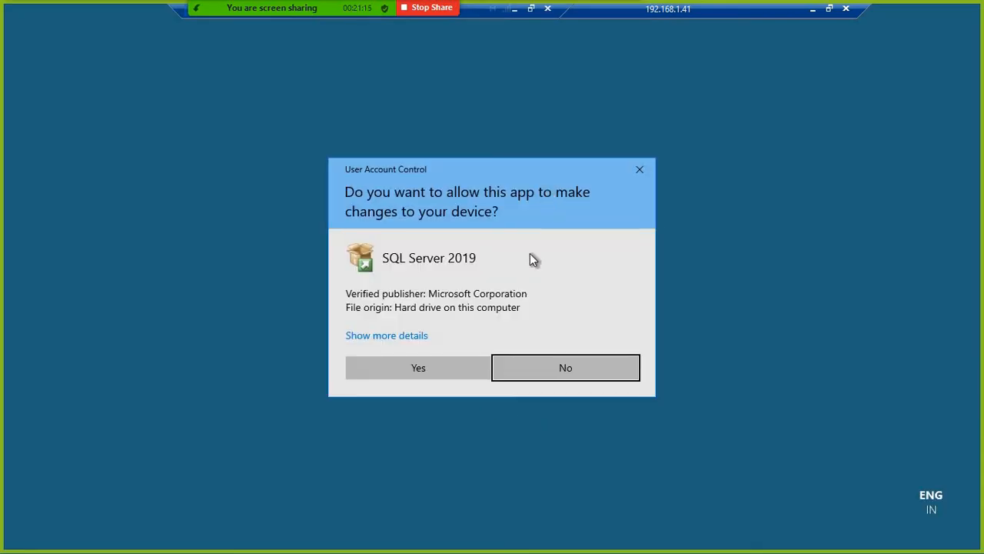
left_click(416, 368)
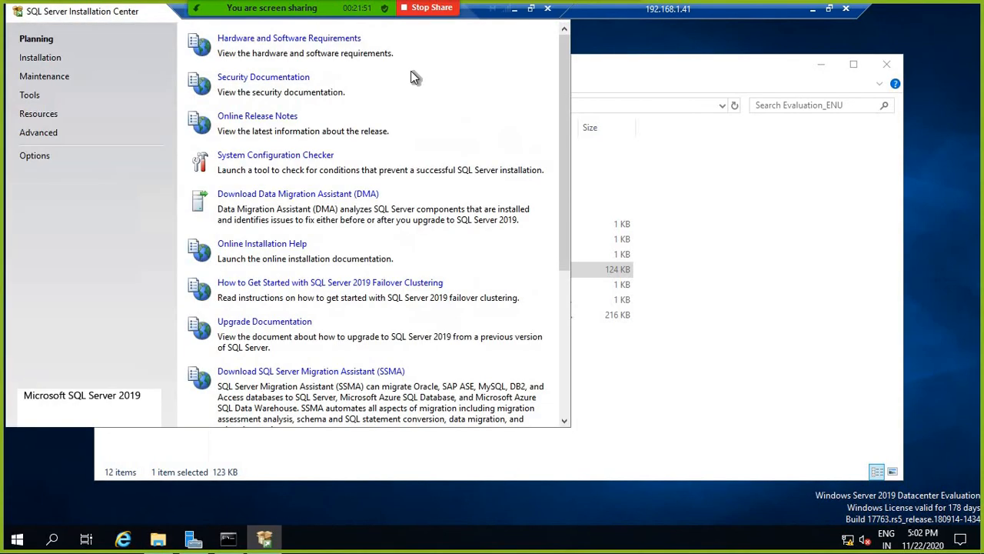
Step: Start a new SQL Server stand-alone installation from the Installation page, then minimize the 192.168.1.41 session
left_click(37, 59)
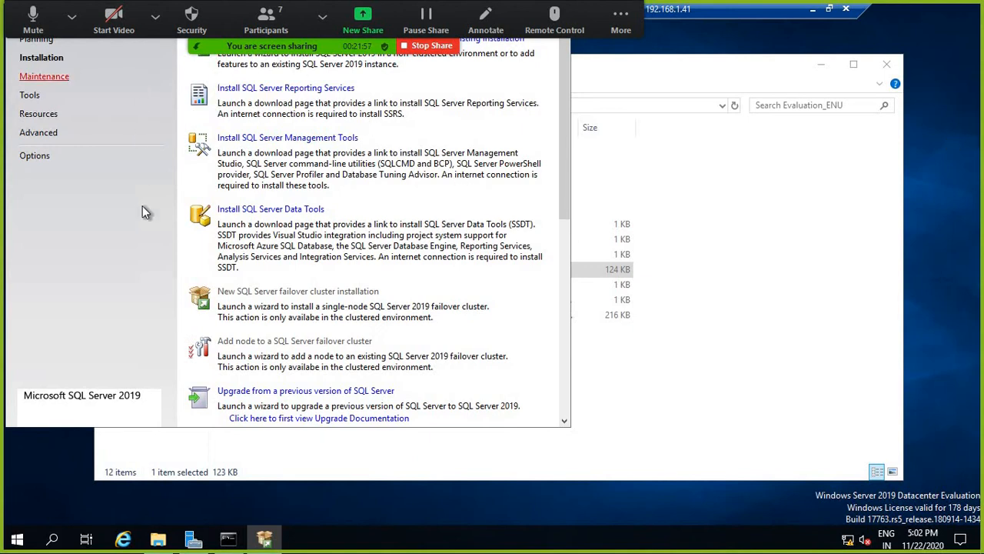
left_click(271, 38)
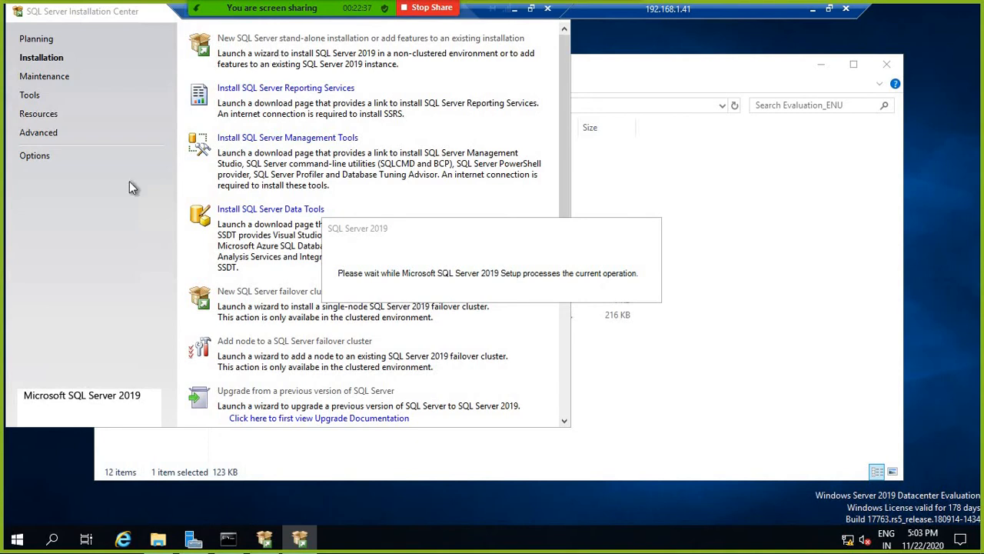
left_click(818, 11)
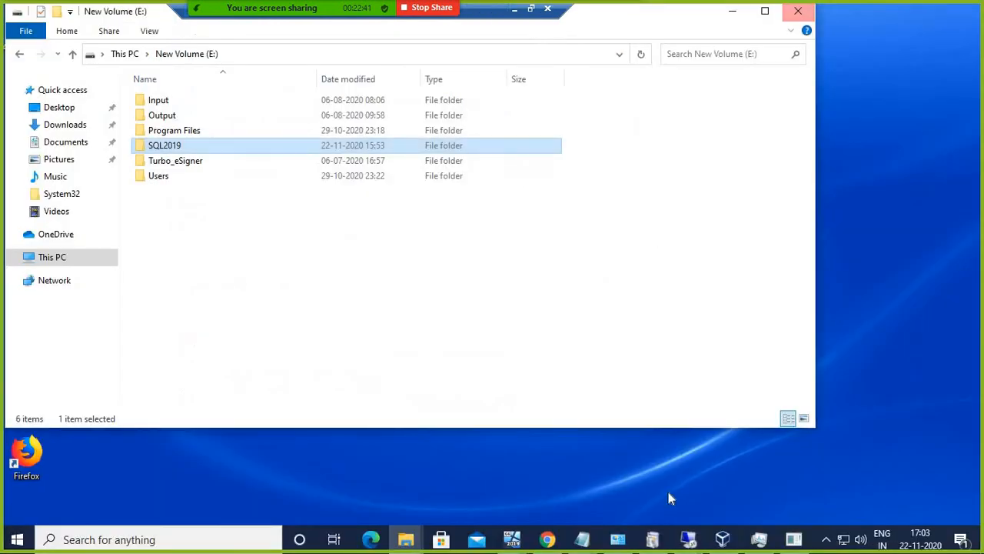
Step: Back on 192.168.1.40, view the validation report after declining the IE setup prompt, then close it
mouse_move(688, 540)
left_click(689, 430)
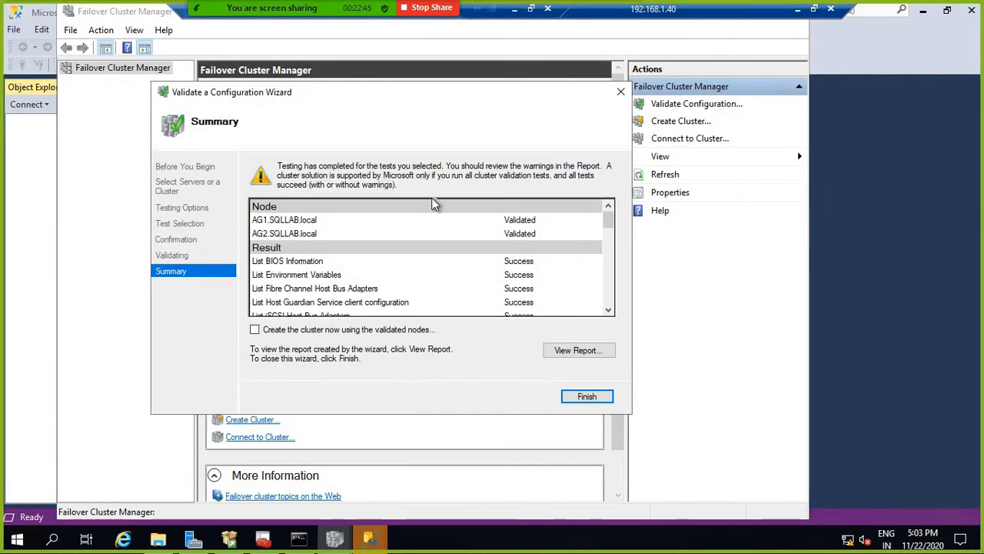
left_click(572, 353)
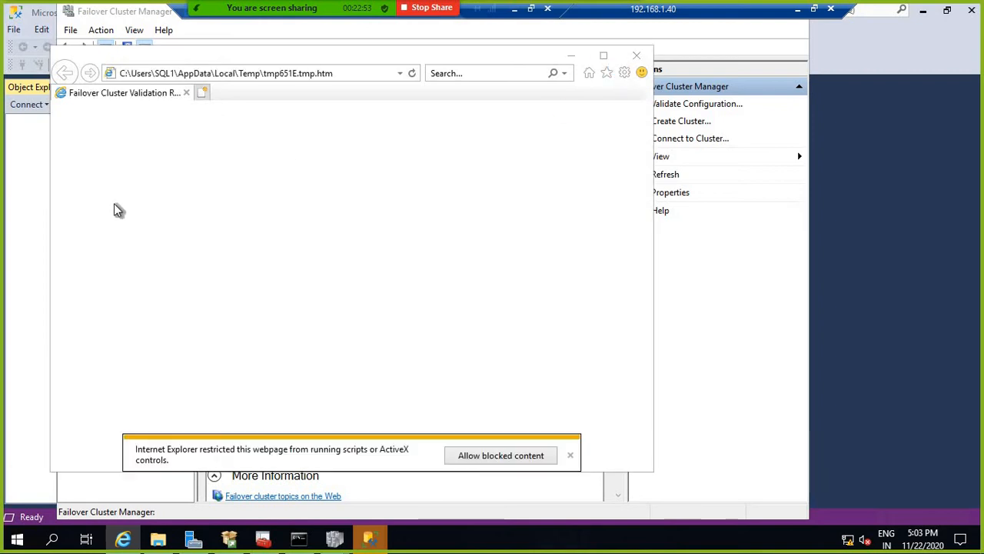
left_click(261, 276)
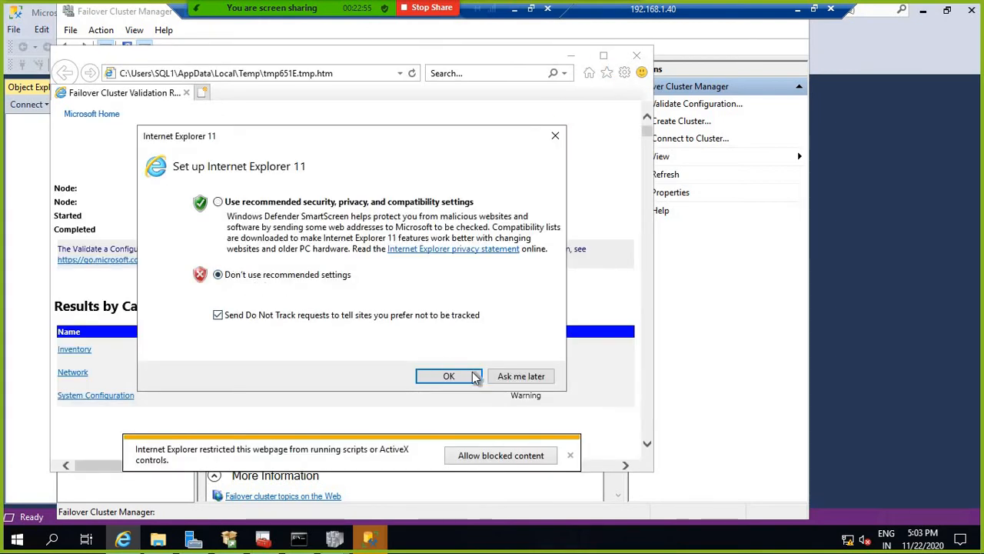
left_click(452, 375)
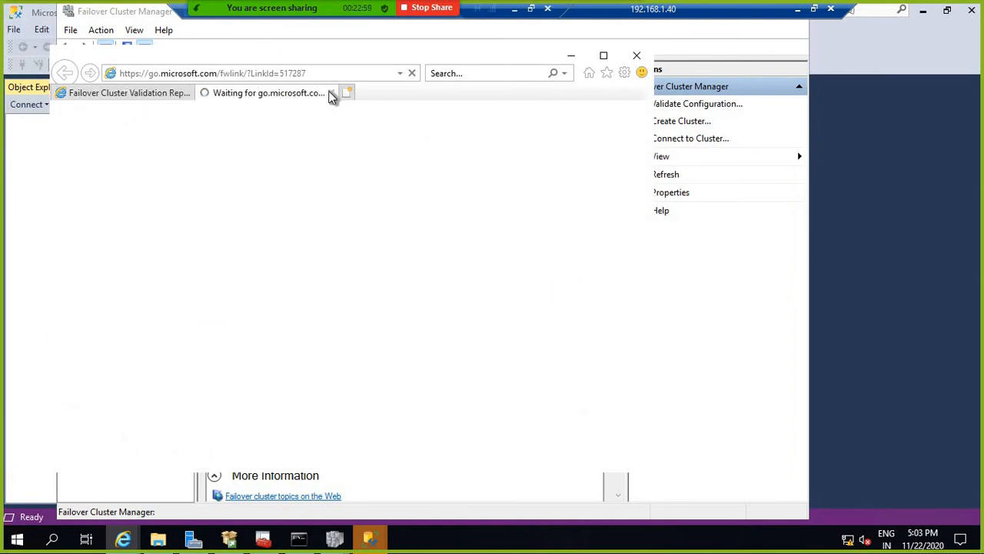
left_click(153, 98)
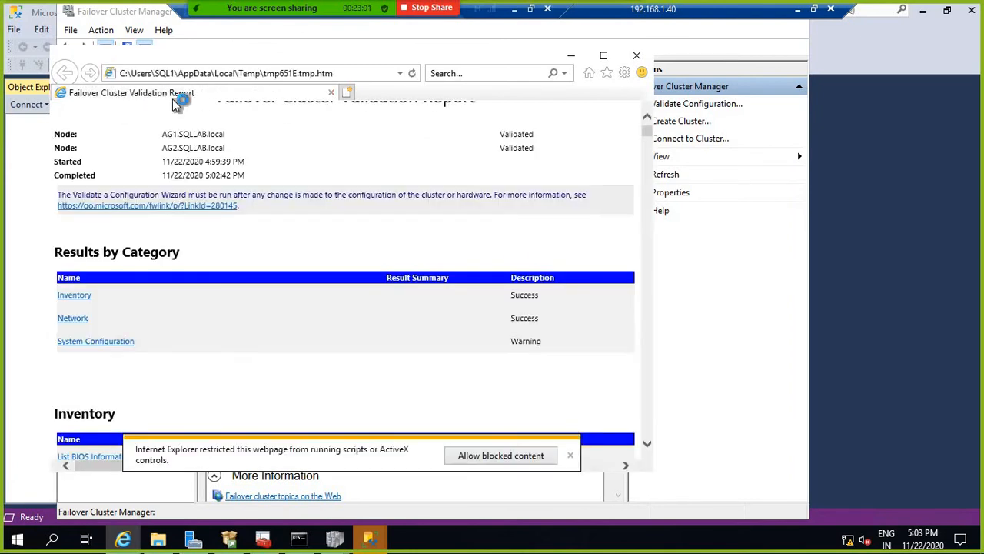
left_click(648, 447)
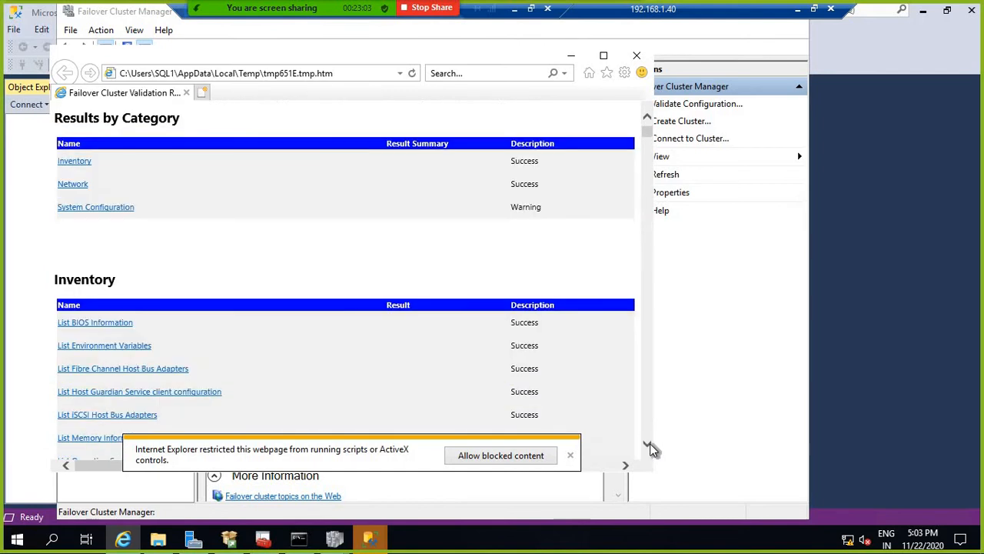
left_click_drag(650, 448, 650, 448)
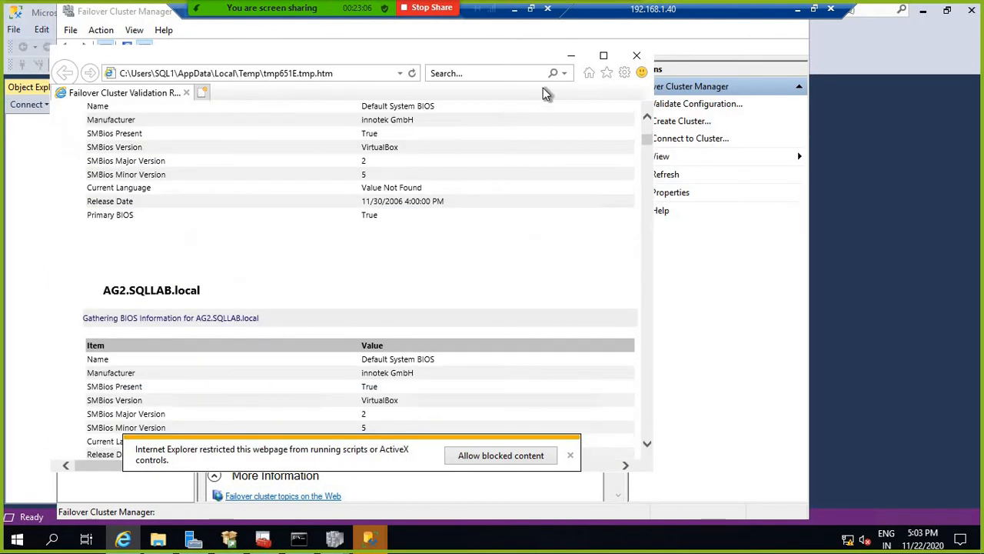
left_click(637, 55)
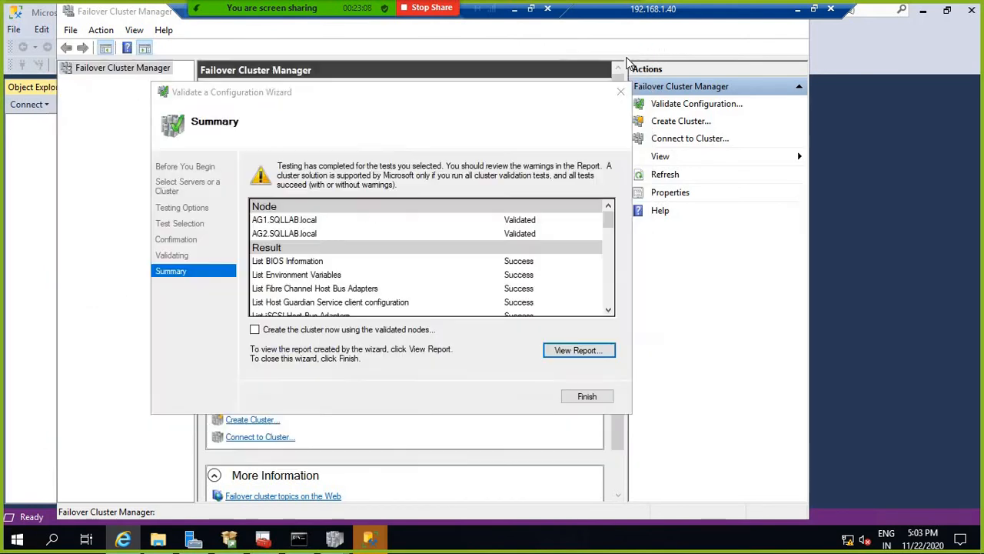
Step: Create the cluster from the validated nodes with name Win-AGCluster and address 192.168.1.42
left_click(255, 330)
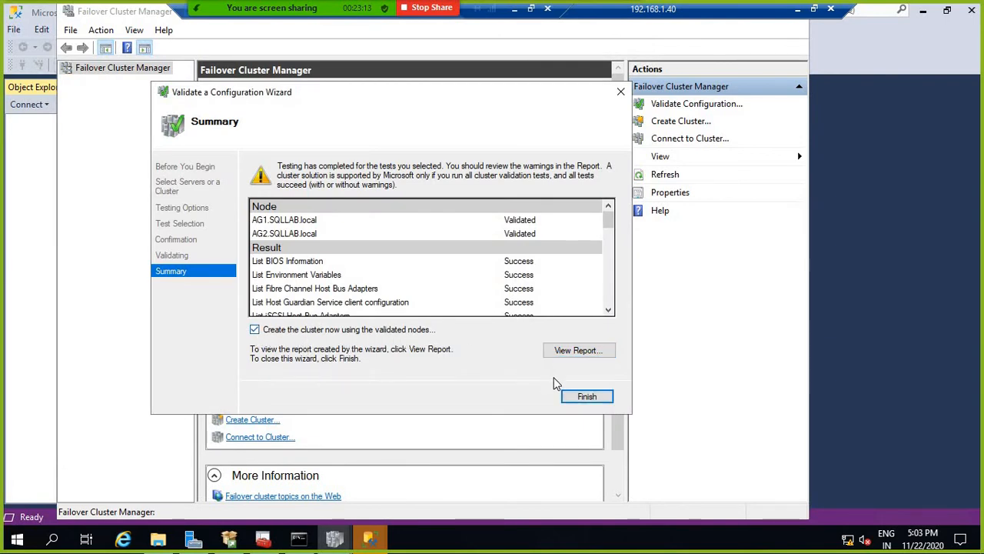
left_click(586, 397)
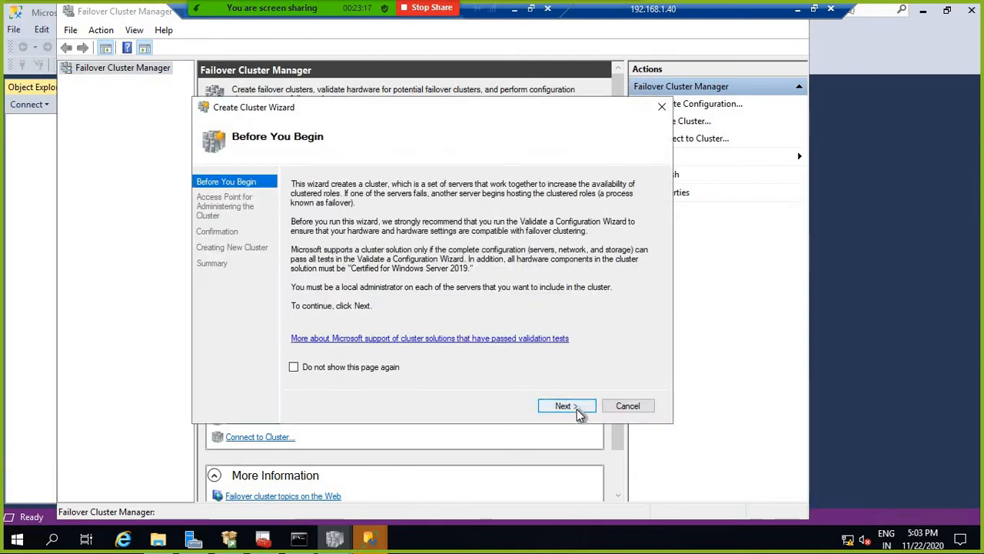
left_click(576, 410)
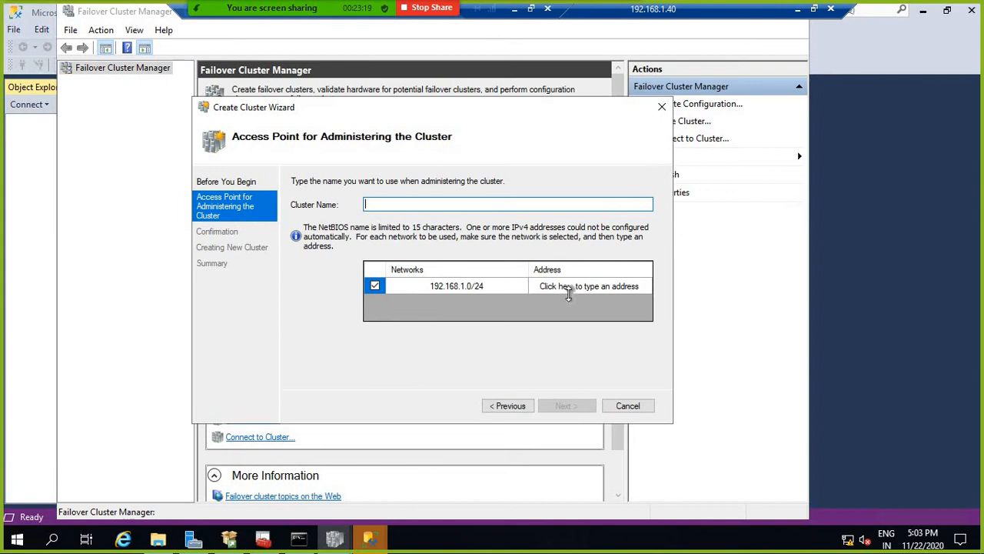
left_click(573, 286)
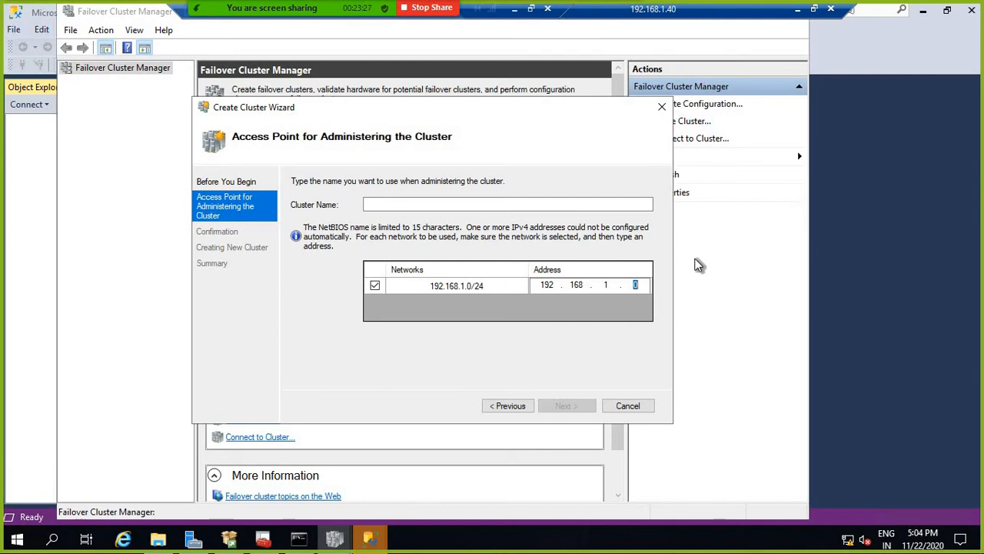
type("42")
left_click(396, 204)
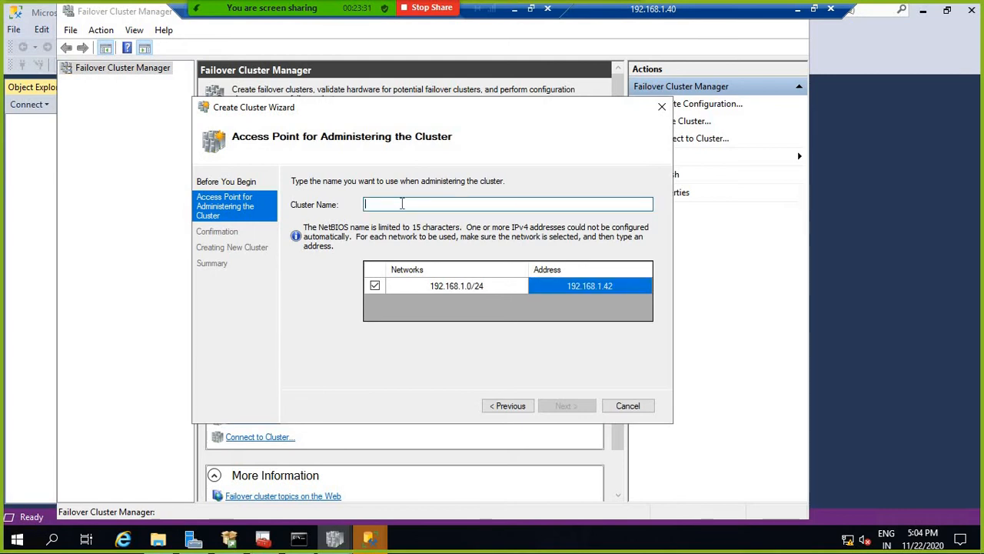
type("Win")
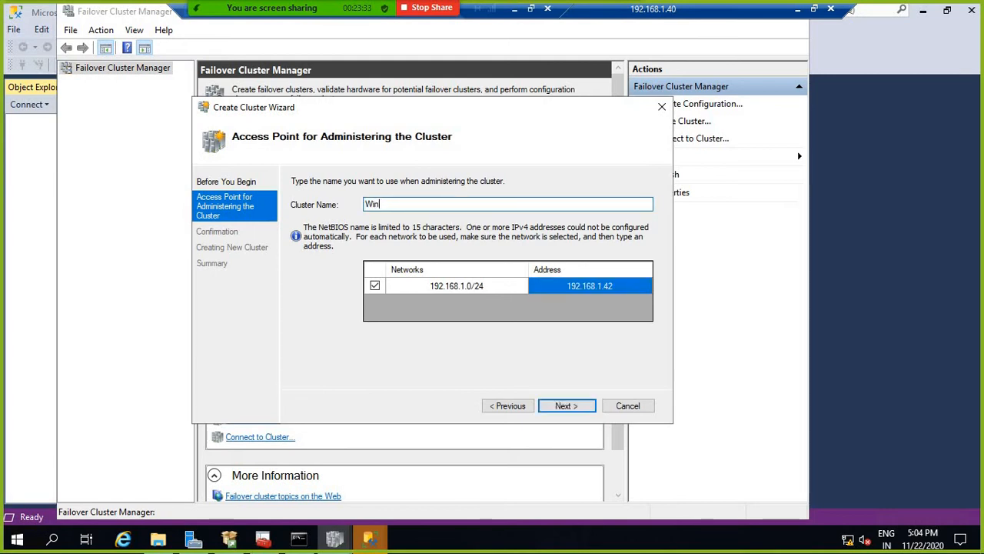
type("-Ag")
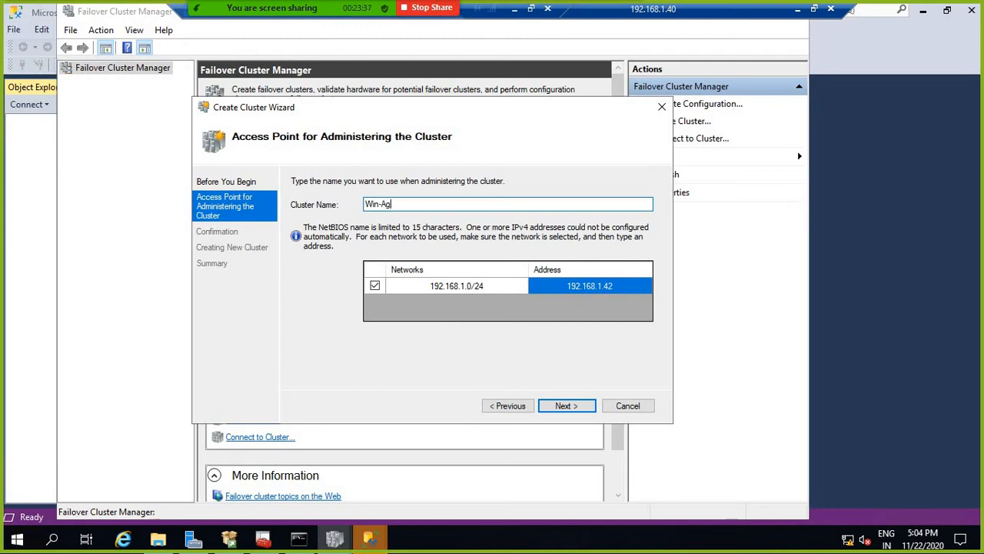
key("BackSpace")
type("GCluster")
left_click(579, 410)
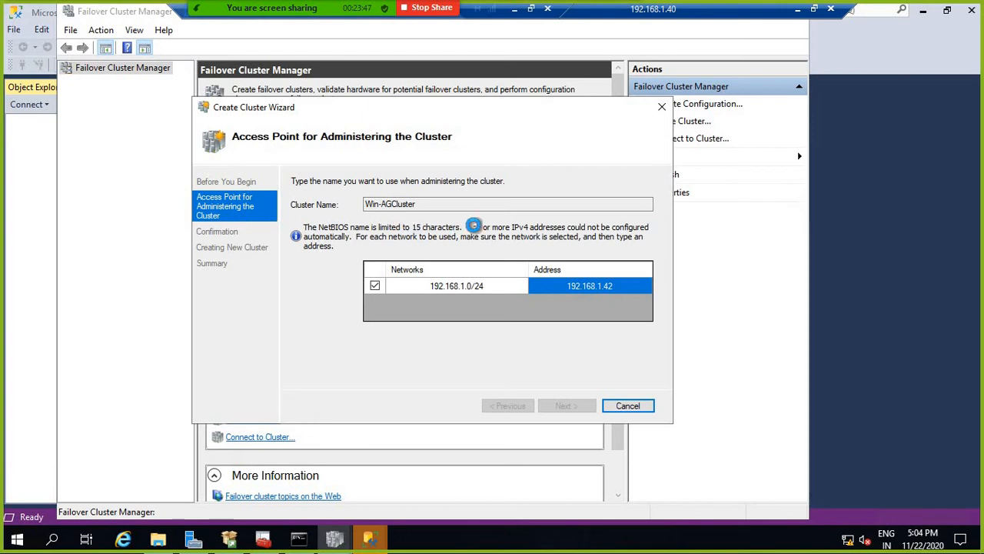
left_click(567, 407)
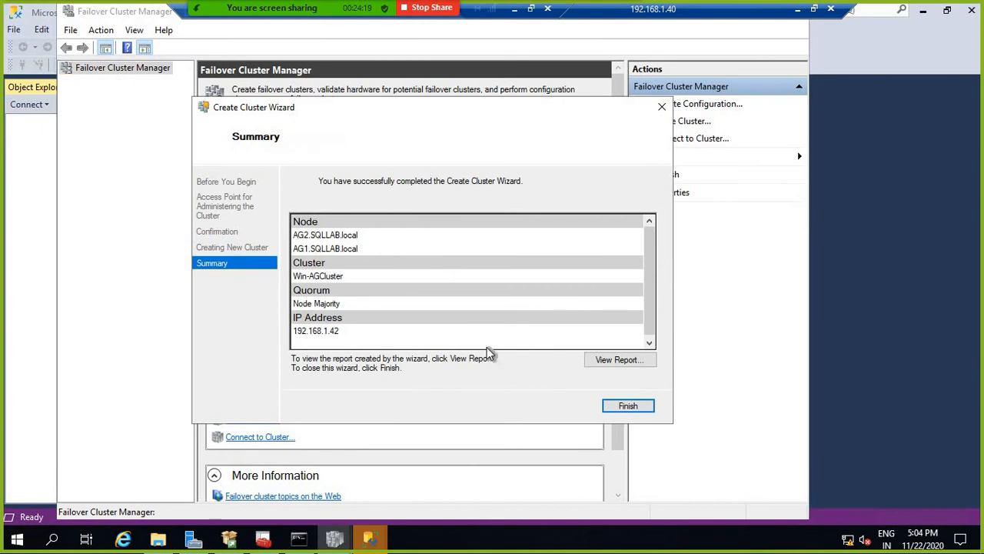
Step: Finish the wizard so Win-AGCluster.SQLLAB.local appears with 2 nodes and 0 roles
left_click(622, 405)
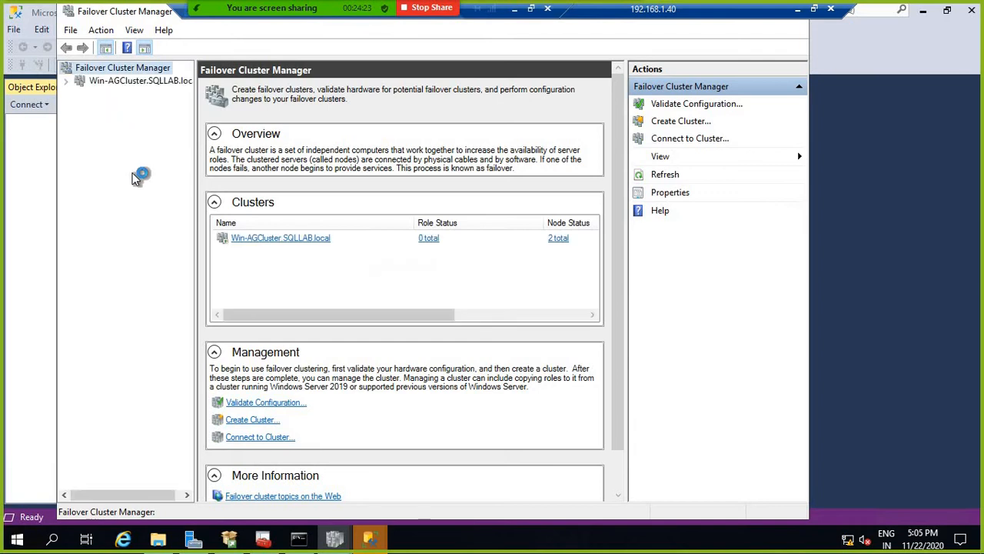
Step: Check the cluster's Roles and Nodes, expanding AG1 and AG2 Ethernet connections to see their IPs
left_click(79, 83)
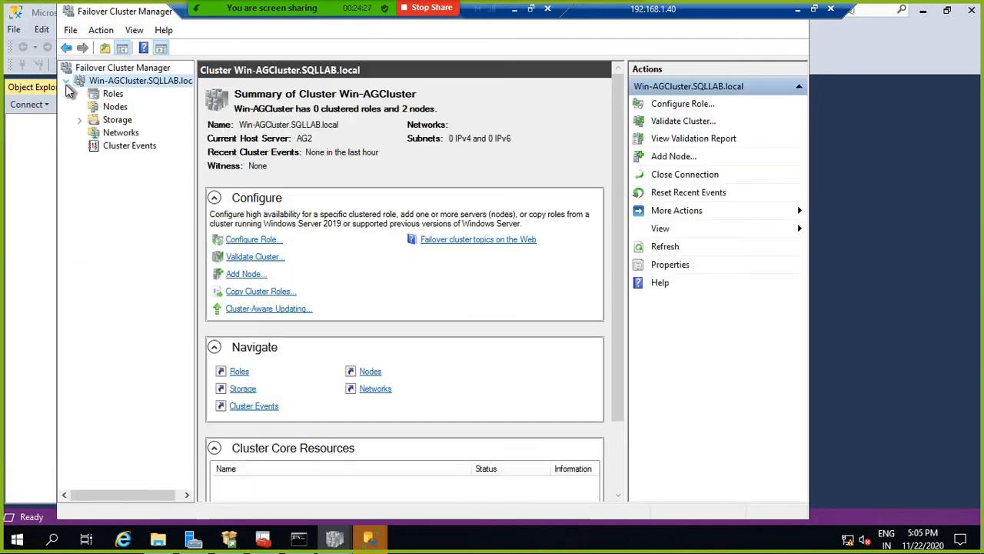
left_click(113, 93)
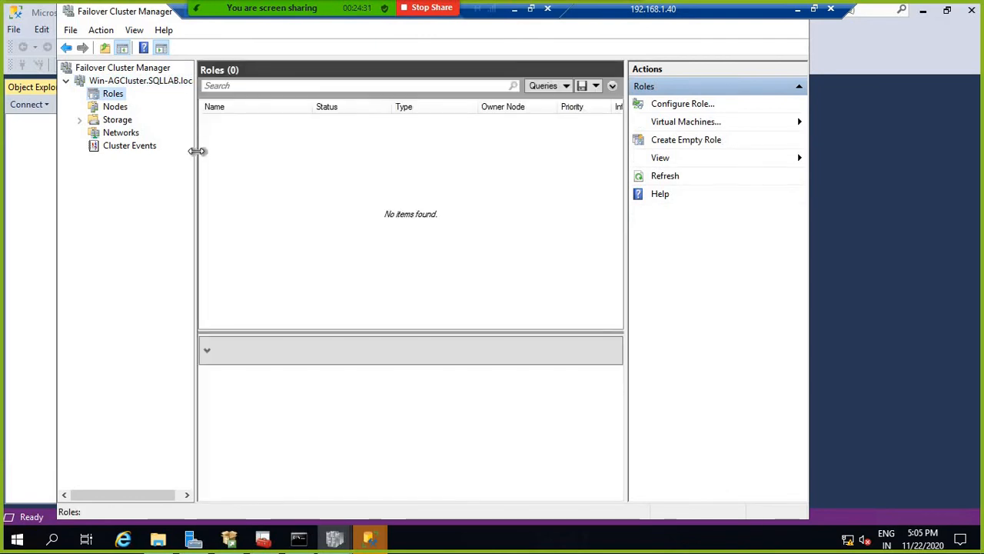
left_click_drag(198, 152, 248, 139)
left_click(114, 106)
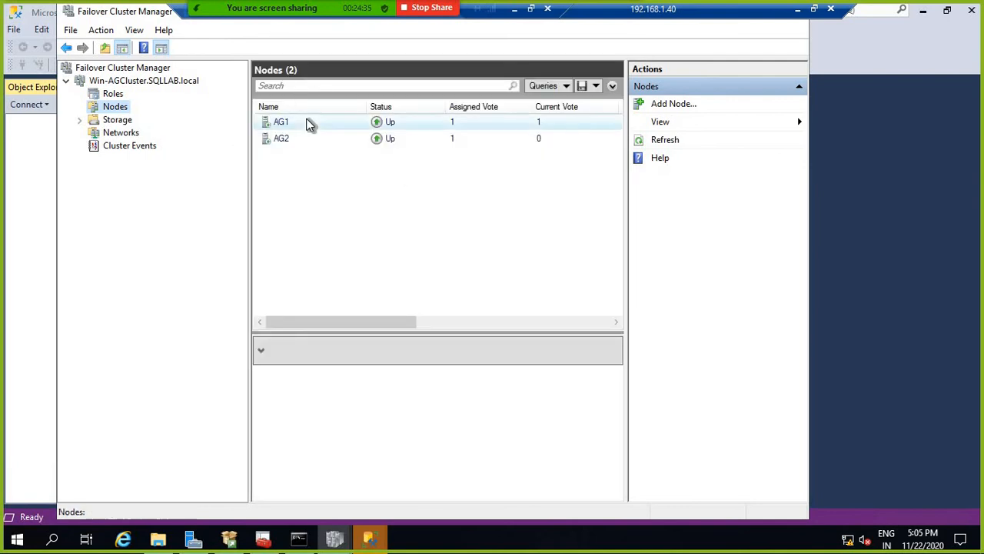
left_click(329, 124)
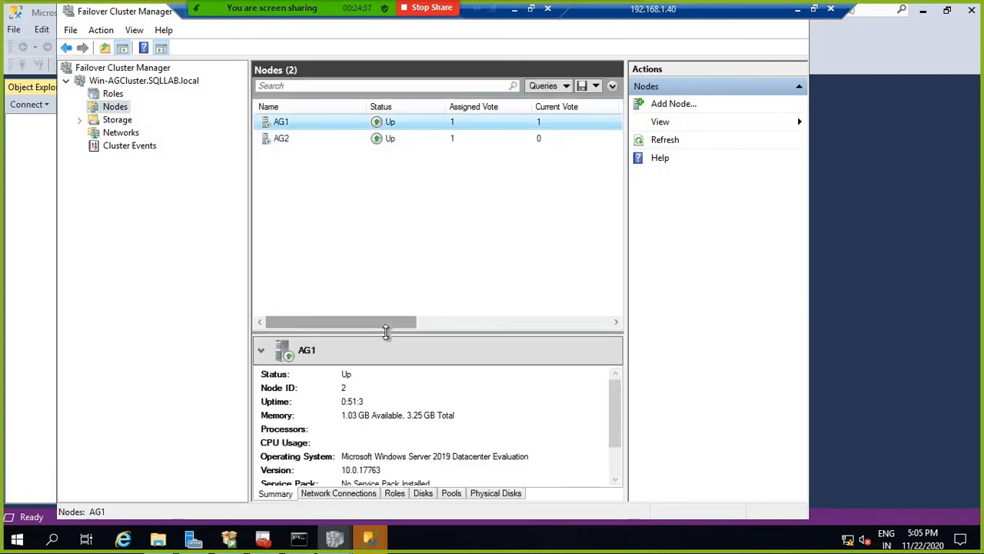
left_click_drag(387, 333, 371, 218)
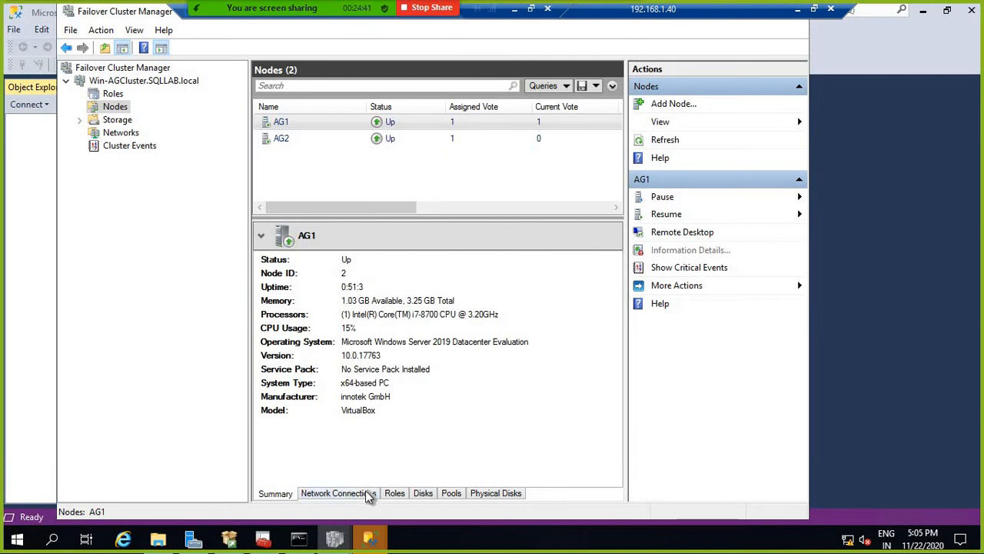
left_click(346, 496)
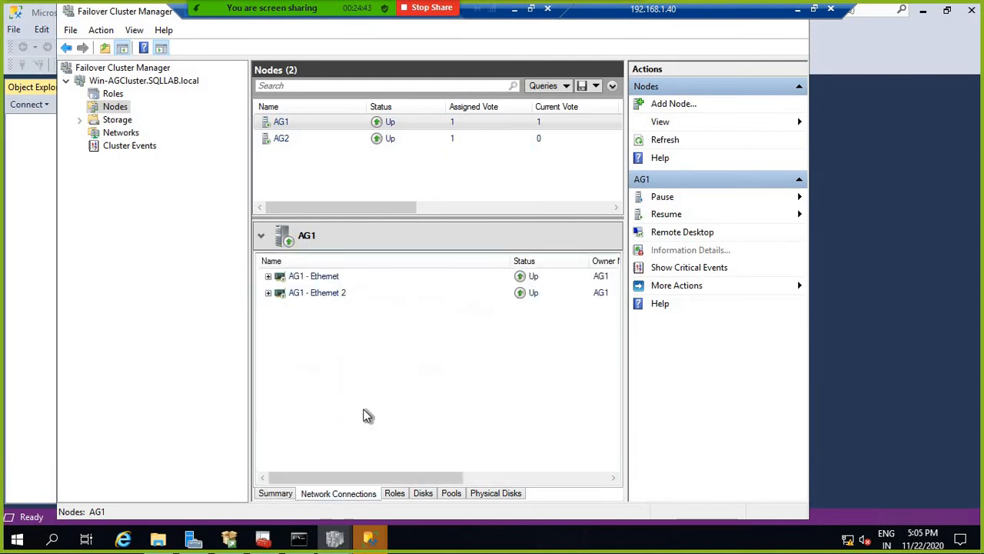
left_click(267, 276)
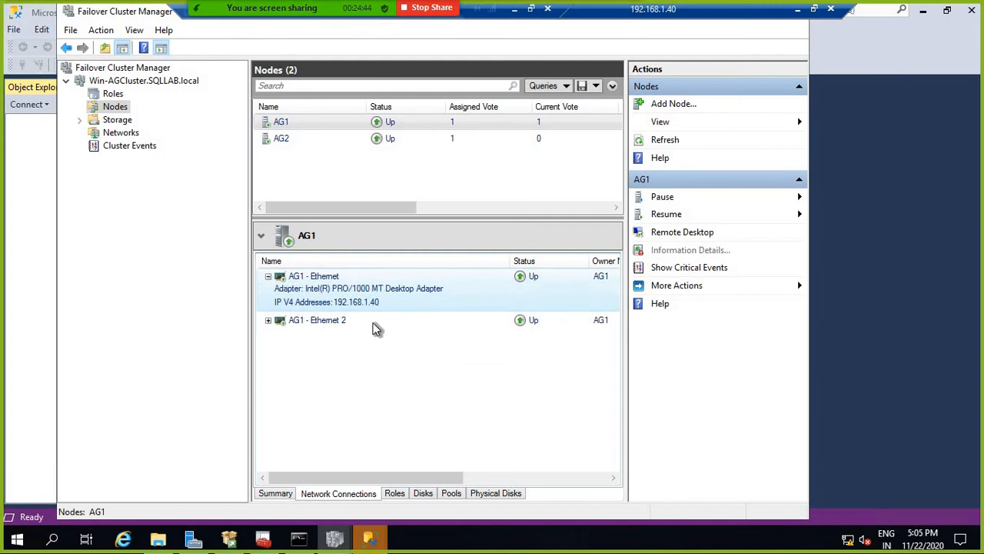
left_click(268, 320)
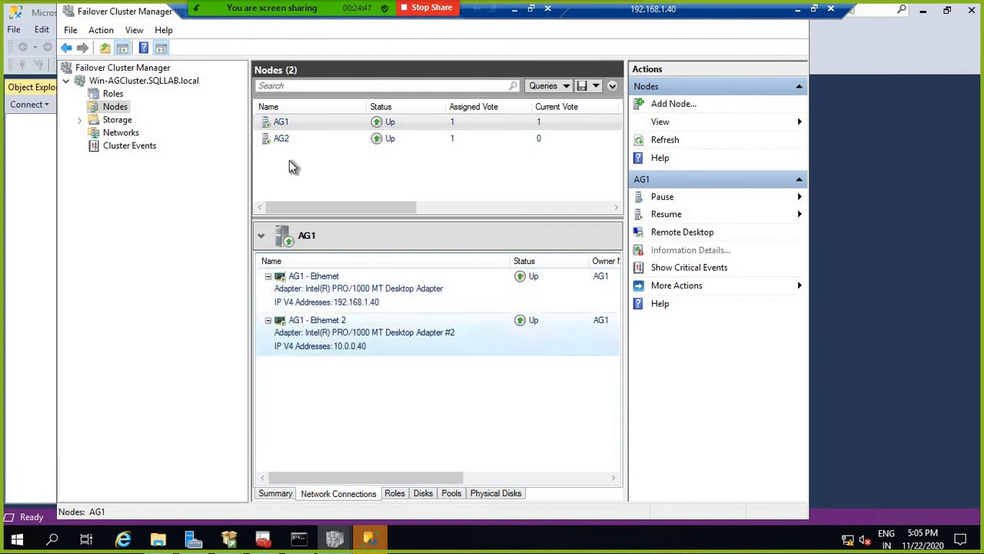
left_click(277, 140)
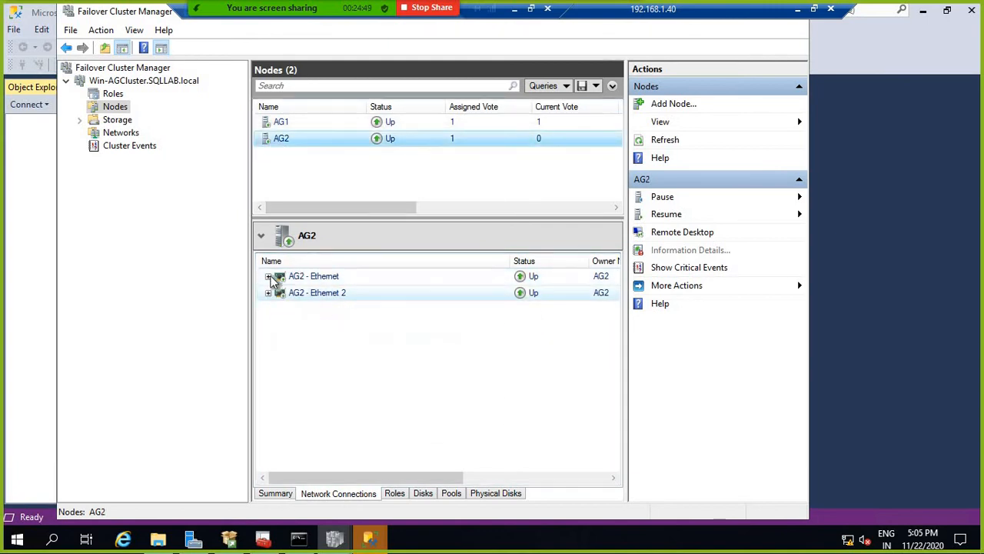
left_click(267, 276)
left_click(267, 321)
left_click(266, 322)
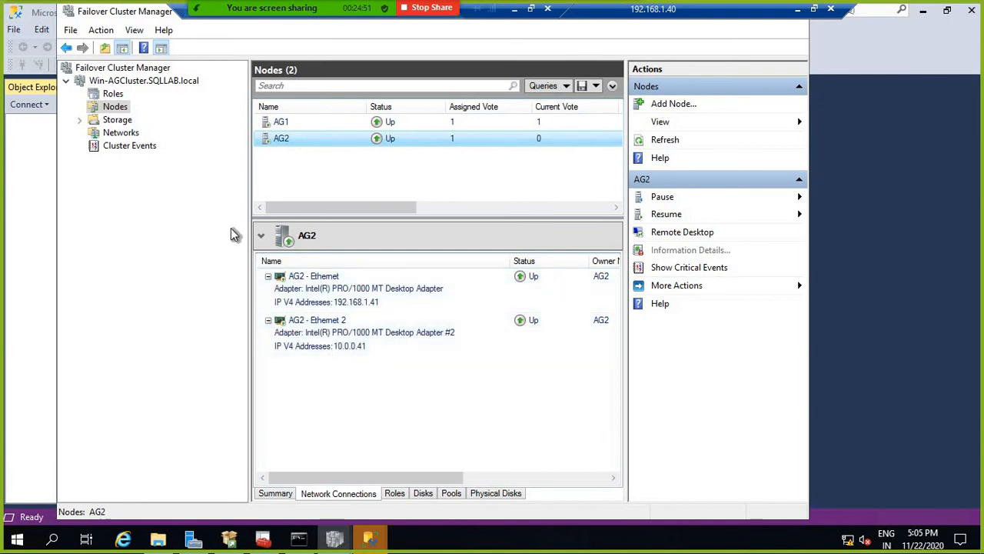
Step: Review the cluster's Storage, Networks and Cluster Events, ending on the Win-AGCluster summary
left_click(82, 123)
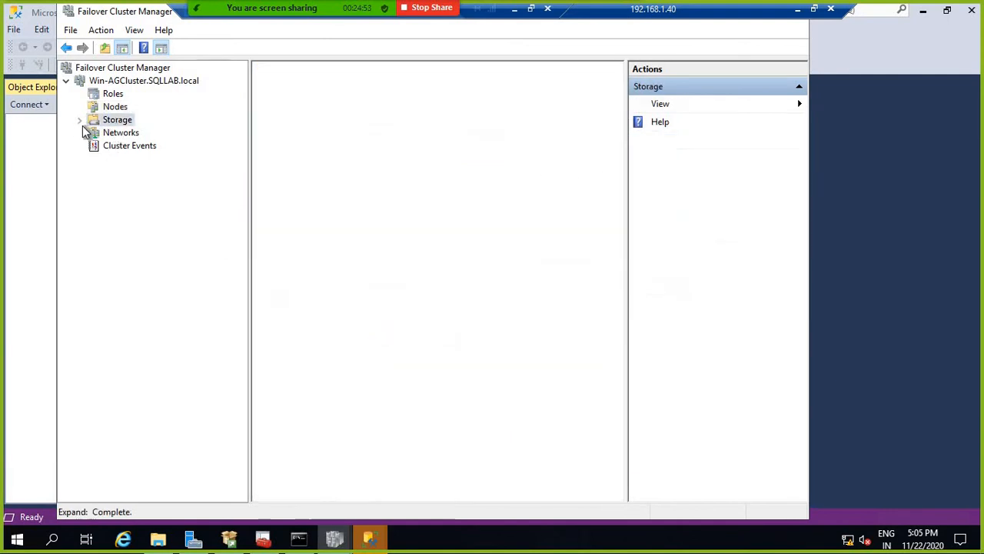
left_click(119, 173)
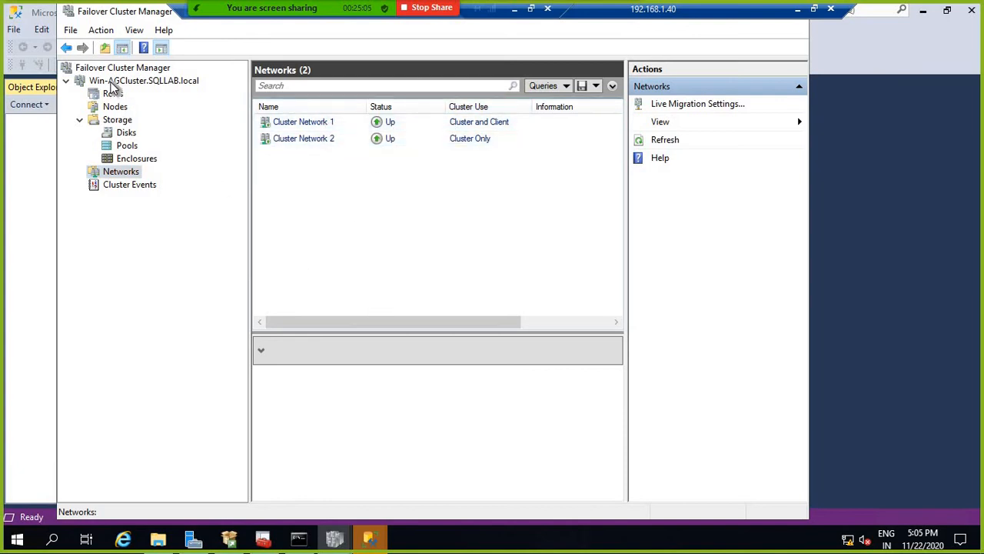
left_click(114, 81)
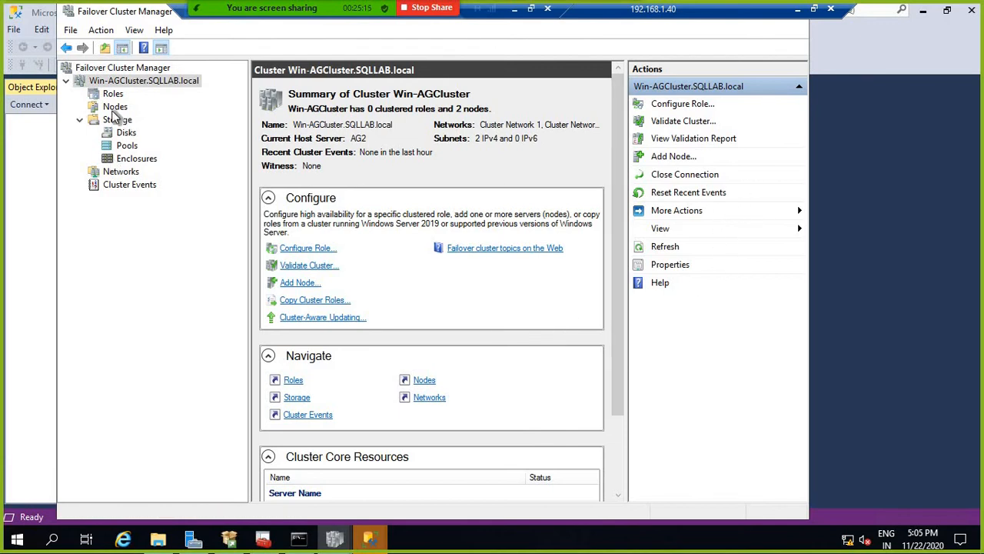
left_click(115, 67)
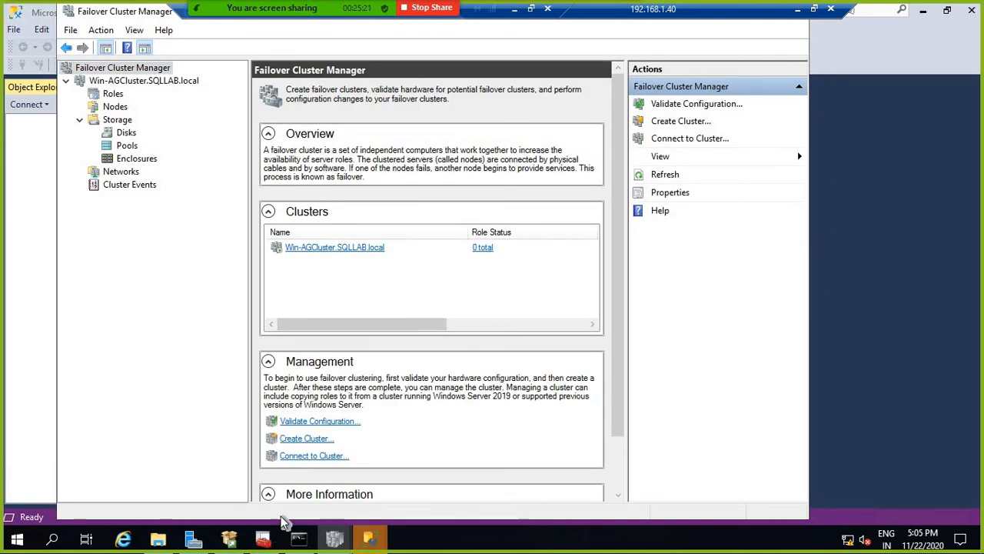
left_click(128, 187)
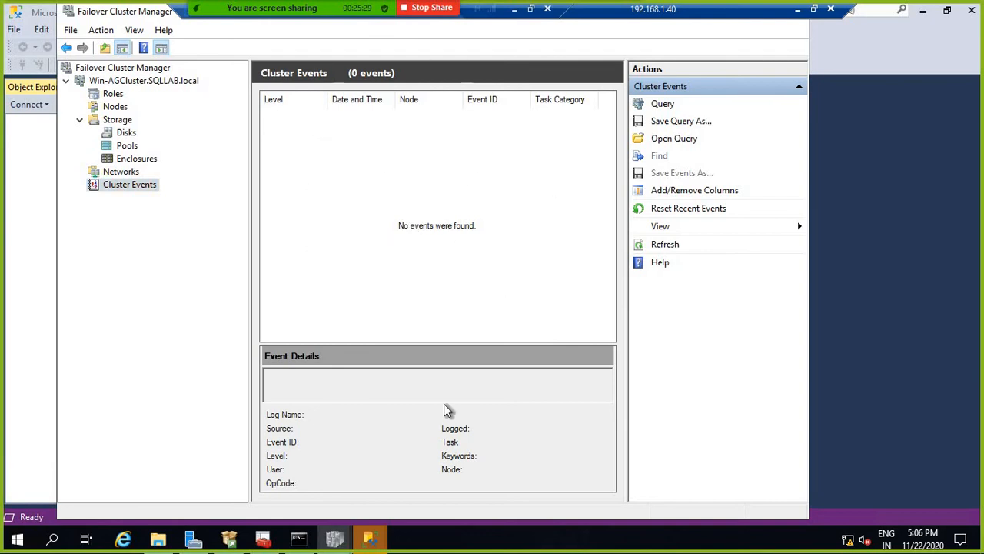
left_click_drag(380, 345, 384, 298)
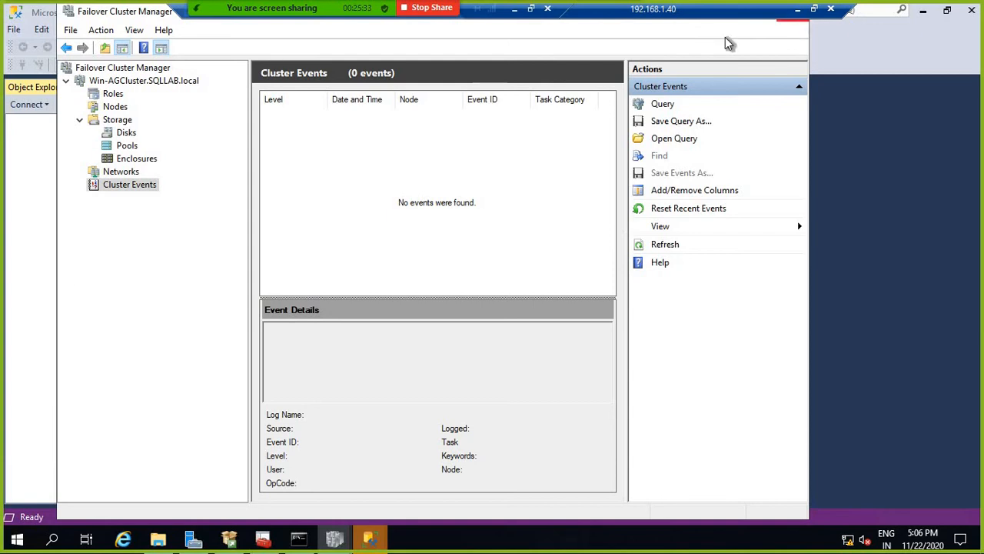
left_click(132, 83)
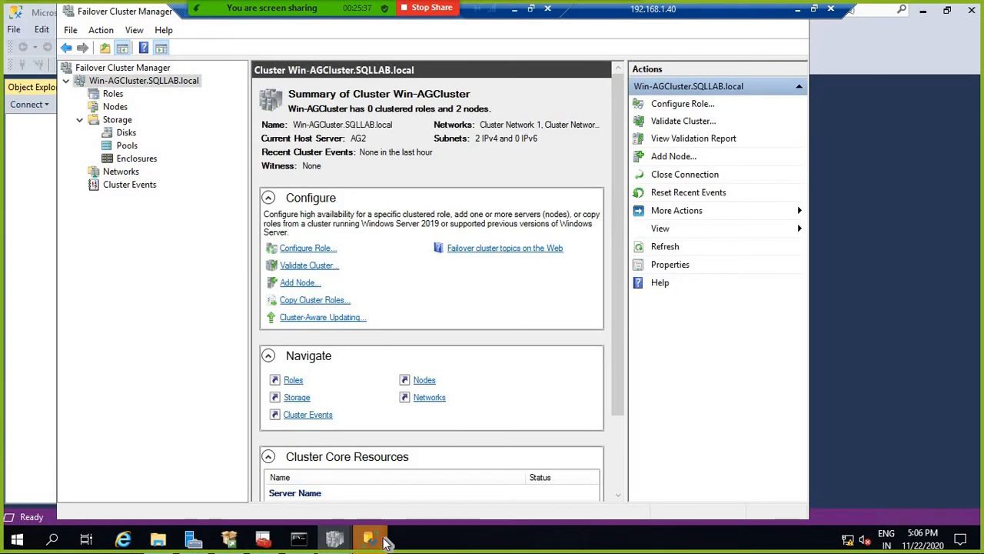
mouse_move(369, 540)
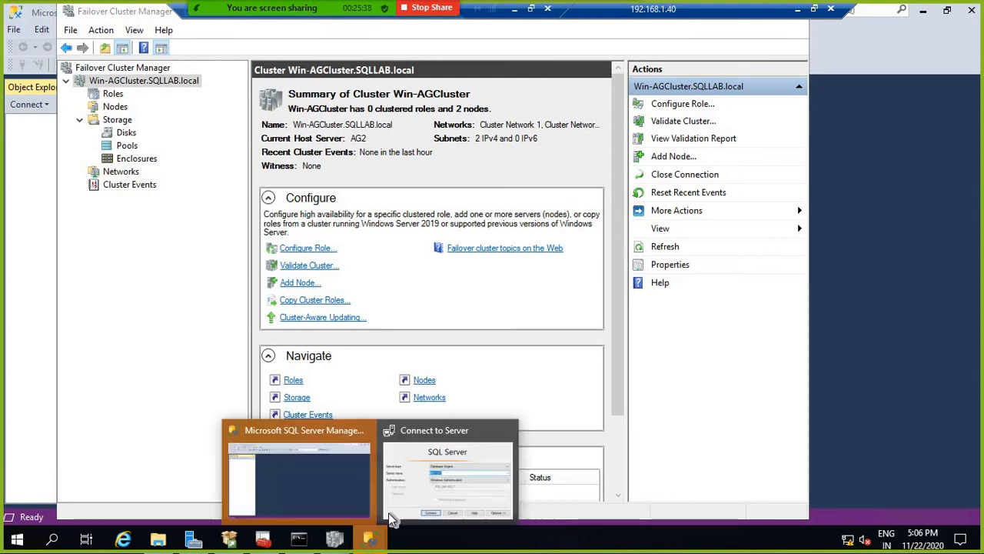
left_click(280, 429)
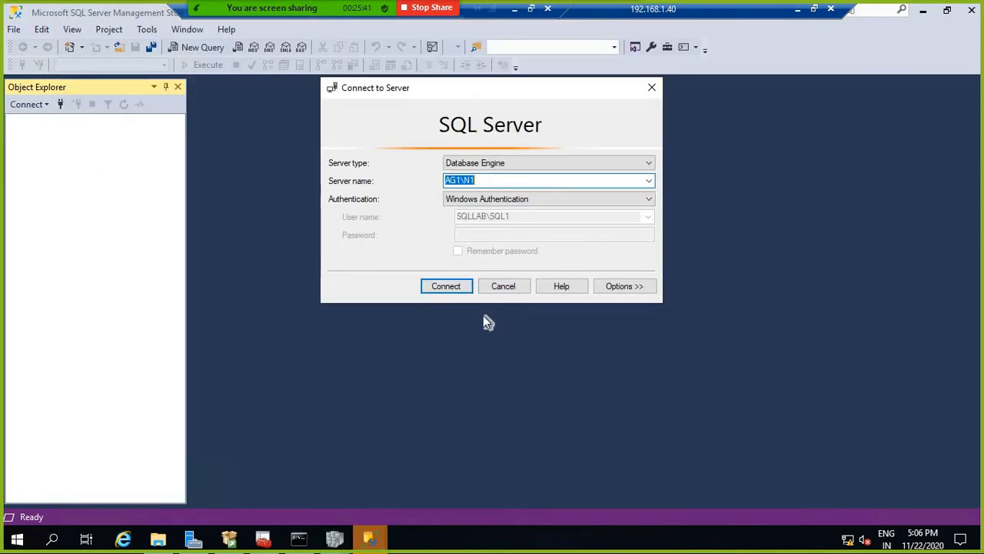
Step: Connect Object Explorer to the AG1\N1 instance using Windows Authentication
left_click(370, 540)
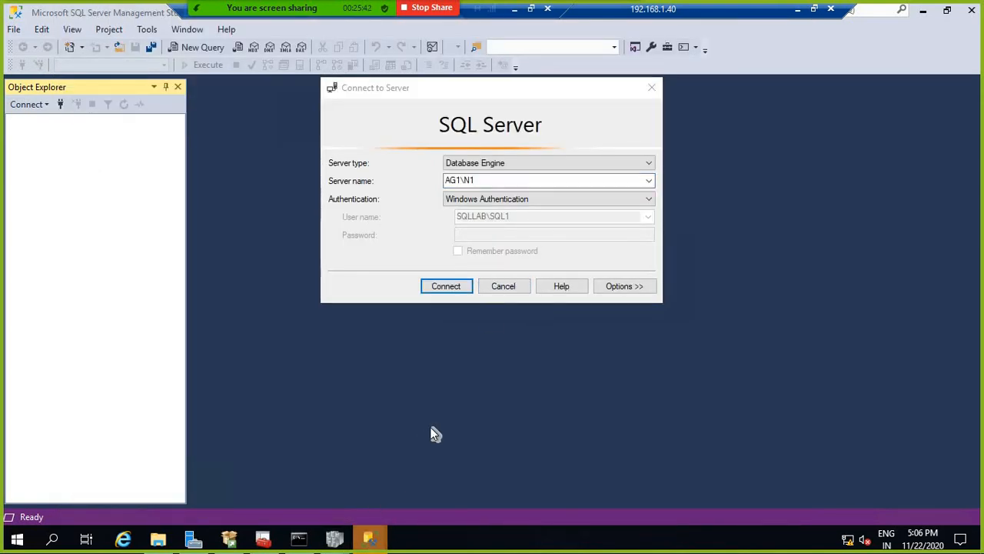
left_click(500, 265)
left_click(504, 180)
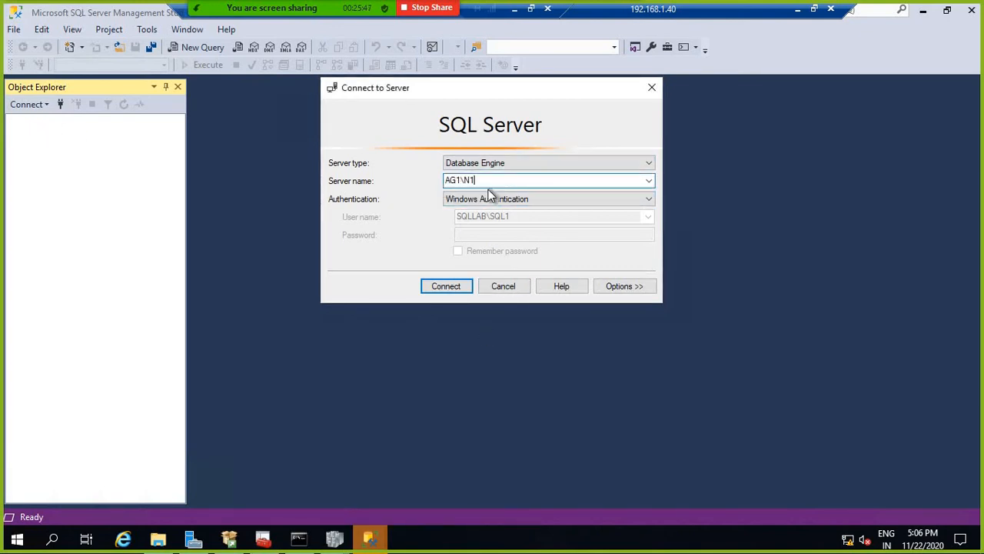
left_click(453, 285)
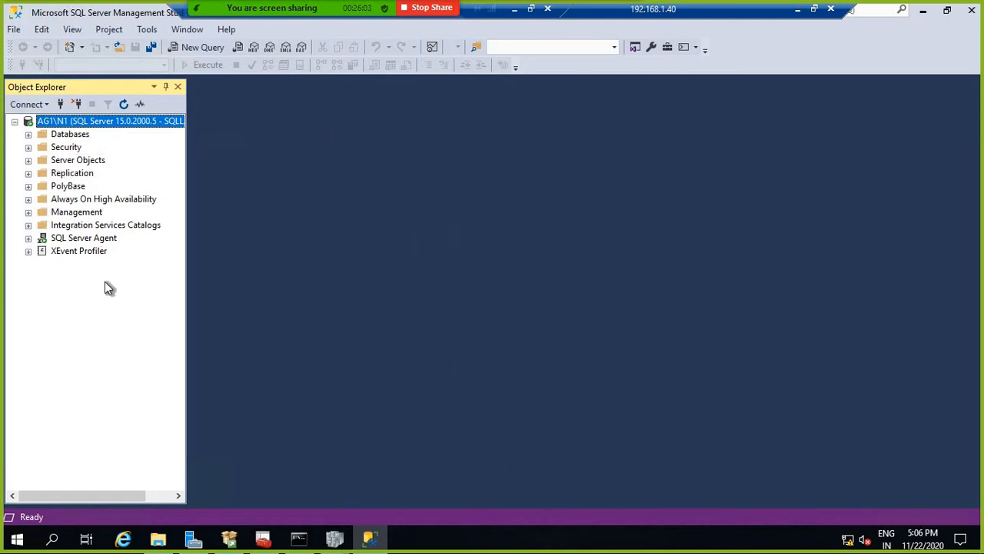
Step: Open the SQL Server (N1) service properties on the Always On Availability Groups tab
left_click(263, 538)
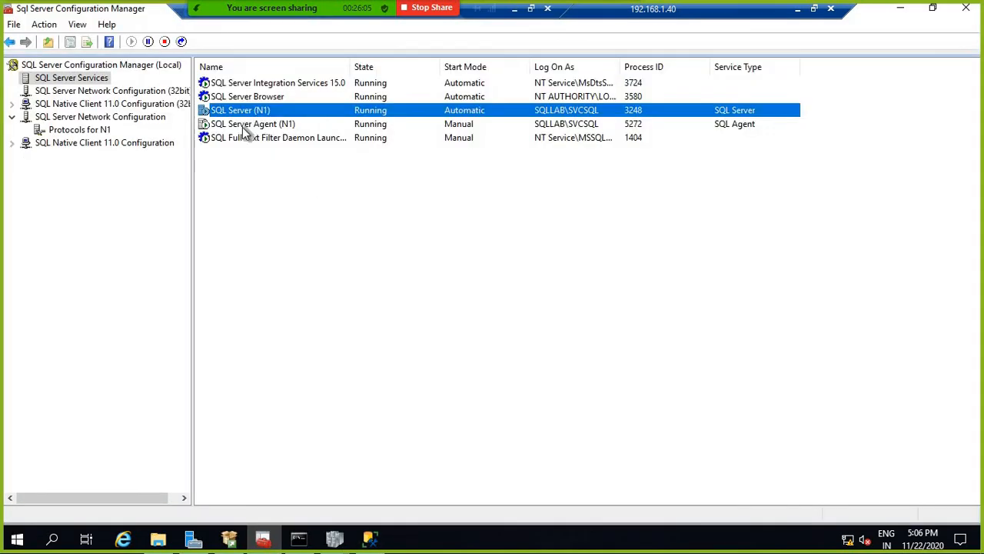
right_click(245, 112)
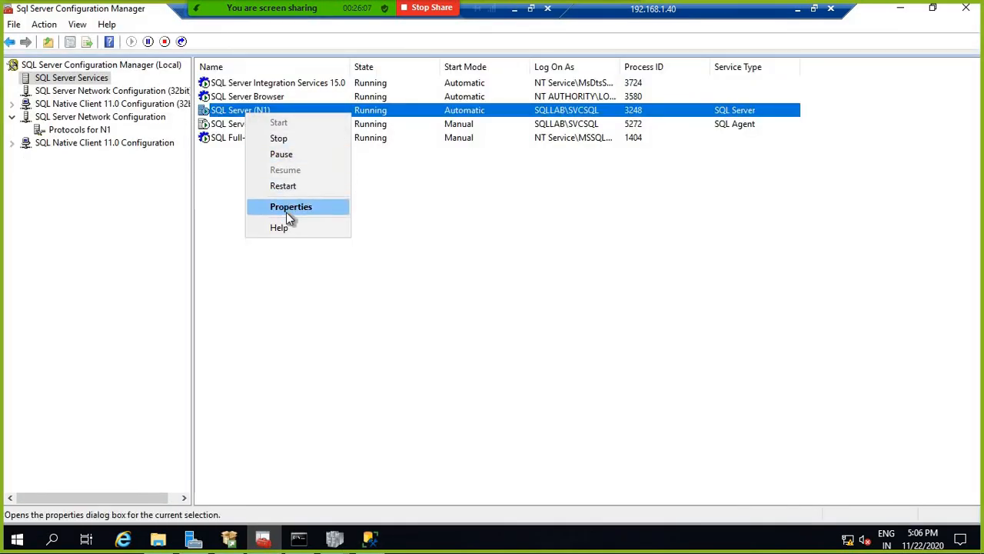
key("Escape")
right_click(253, 110)
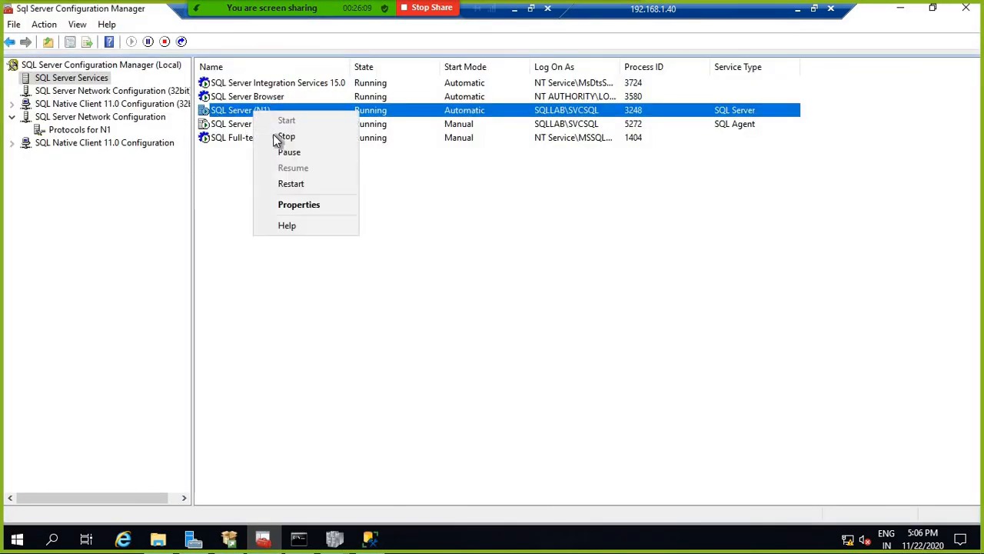
left_click(294, 204)
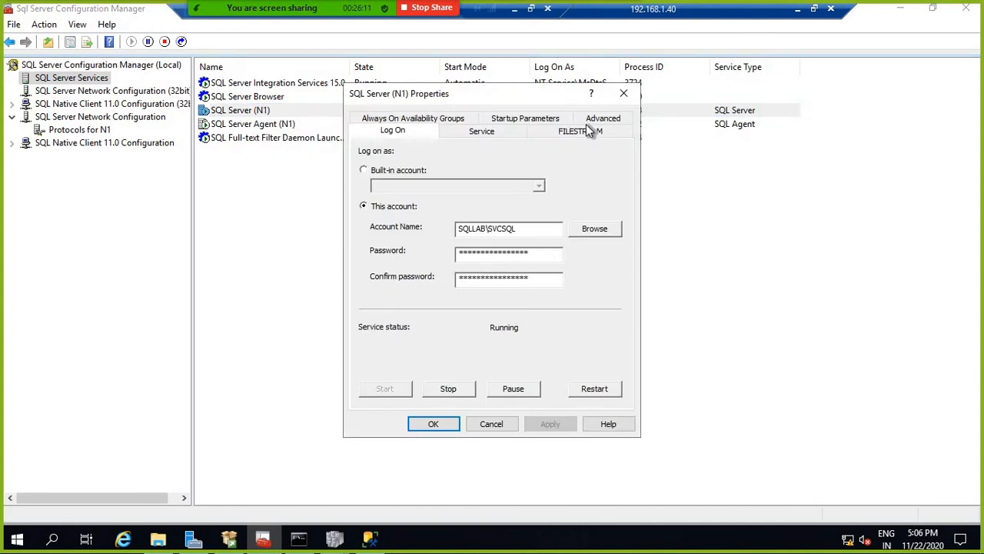
left_click(392, 120)
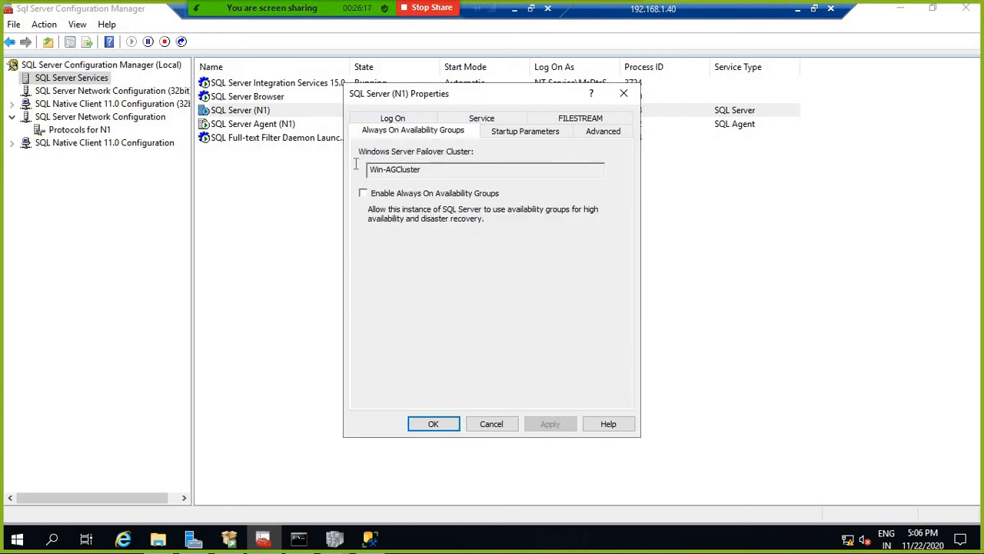
Step: Enable Always On Availability Groups for Win-AGCluster, apply it, acknowledge the restart warning and close
left_click_drag(368, 169, 503, 177)
left_click(597, 170)
left_click_drag(370, 169, 518, 214)
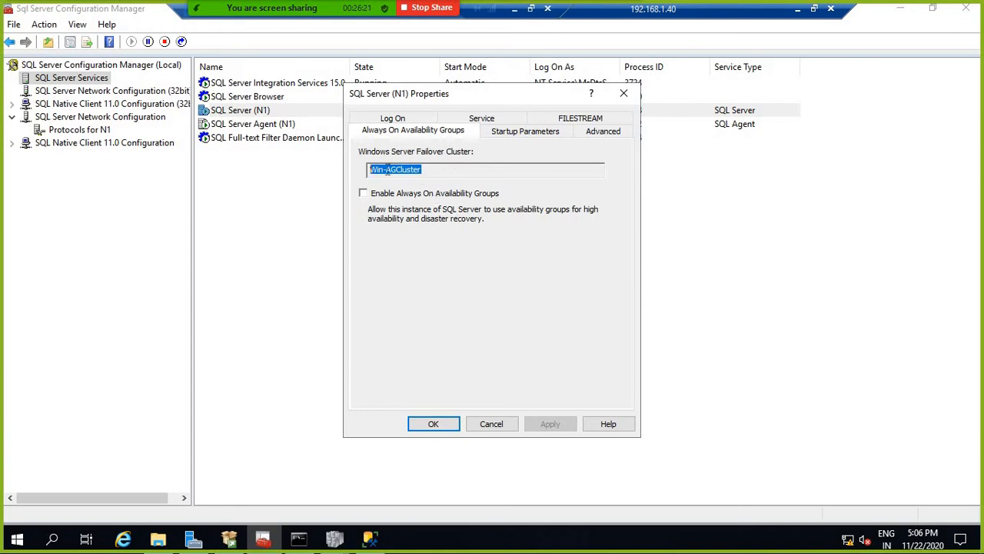
left_click(425, 177)
double_click(391, 169)
left_click_drag(362, 167, 437, 169)
left_click(454, 175)
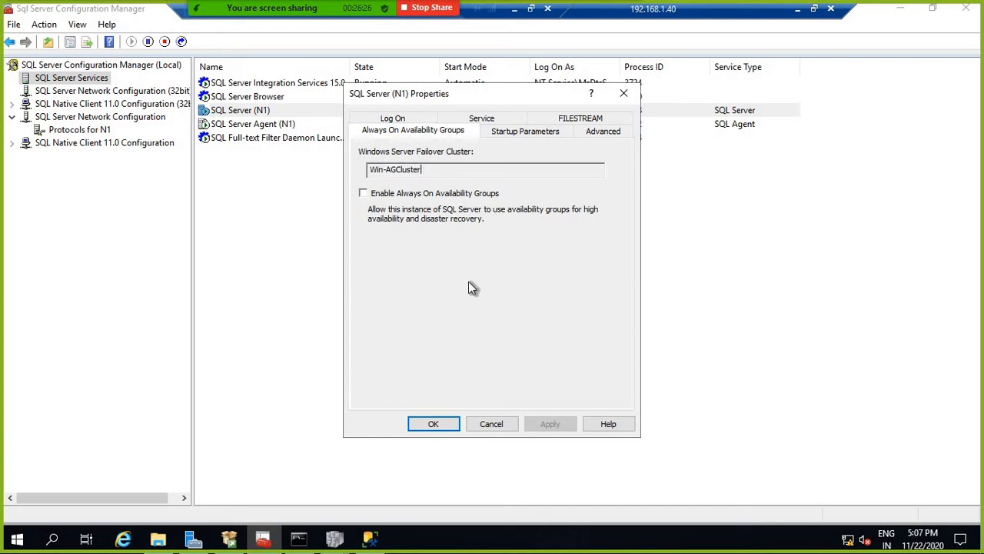
left_click(364, 195)
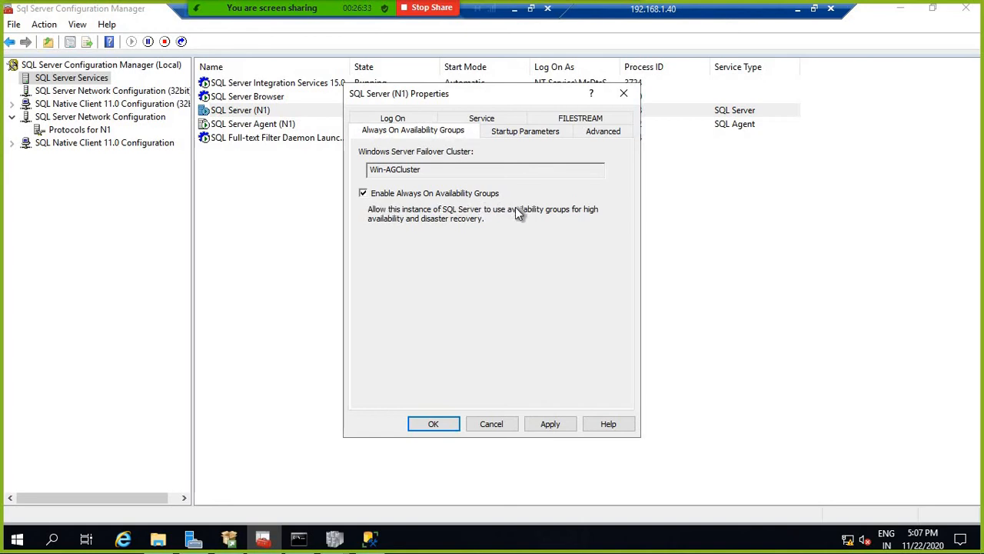
left_click(550, 424)
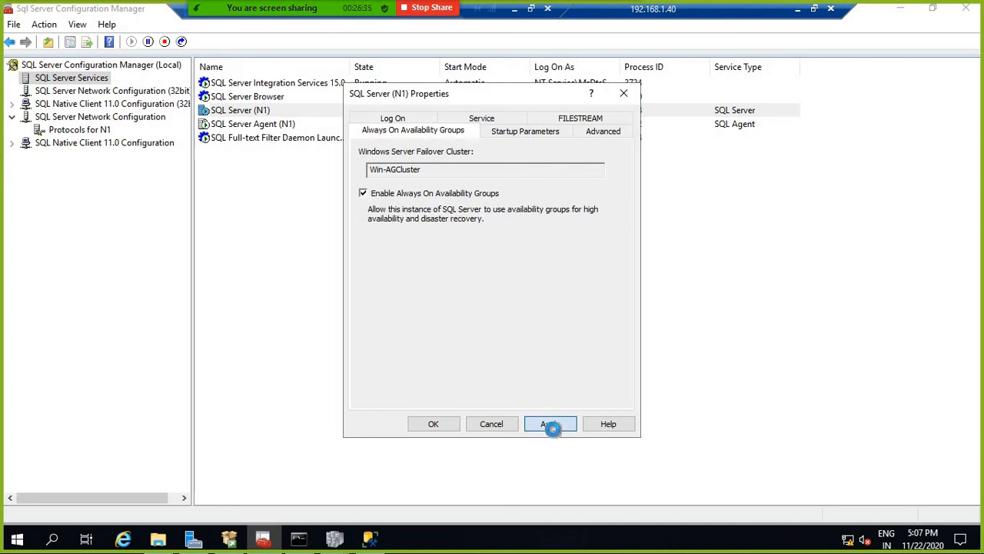
key("Return")
left_click(434, 424)
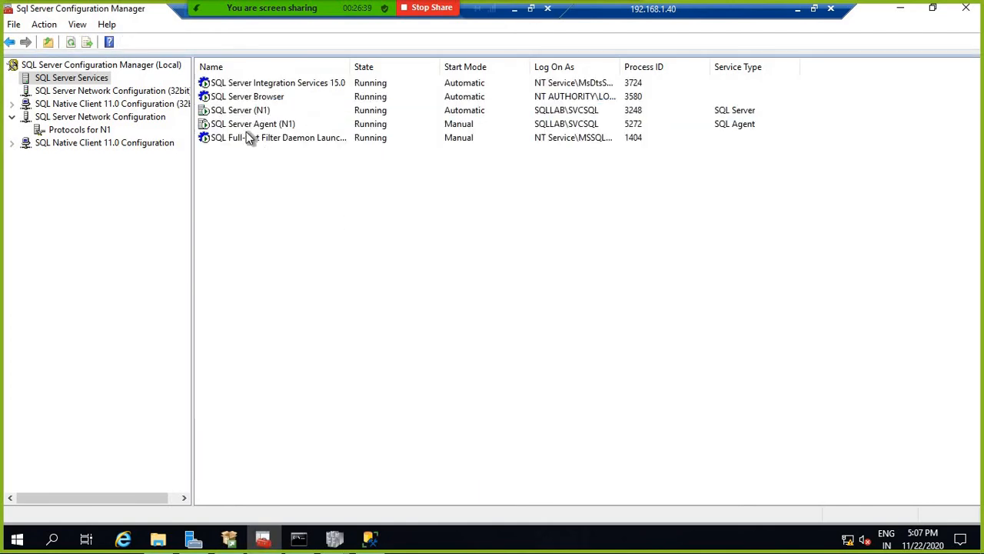
right_click(241, 111)
Step: Restart the SQL Server (N1) service and confirm it is running again under process ID 7064
left_click(283, 184)
left_click(327, 112)
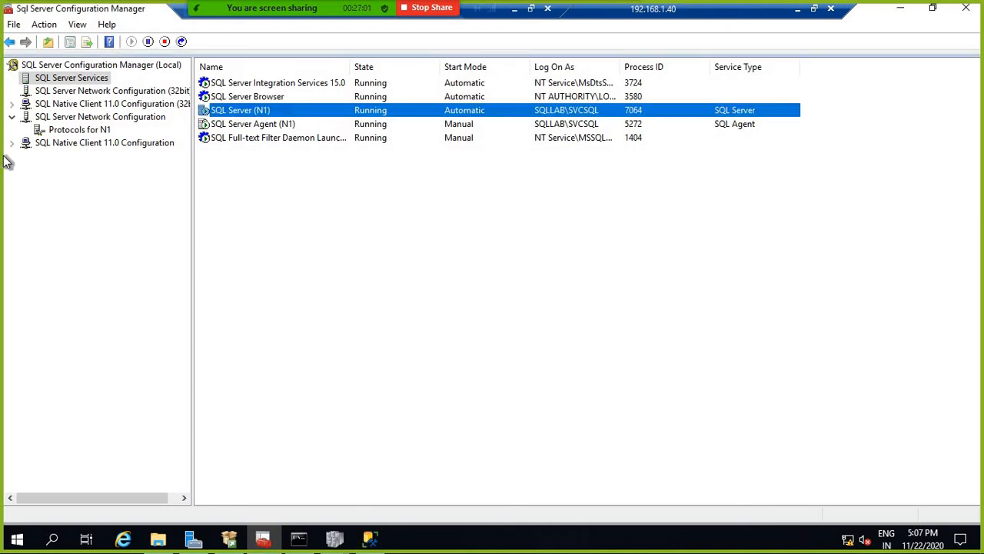
left_click(370, 538)
Step: Refresh the AG1\N1 server's object tree in Object Explorer
left_click(77, 201)
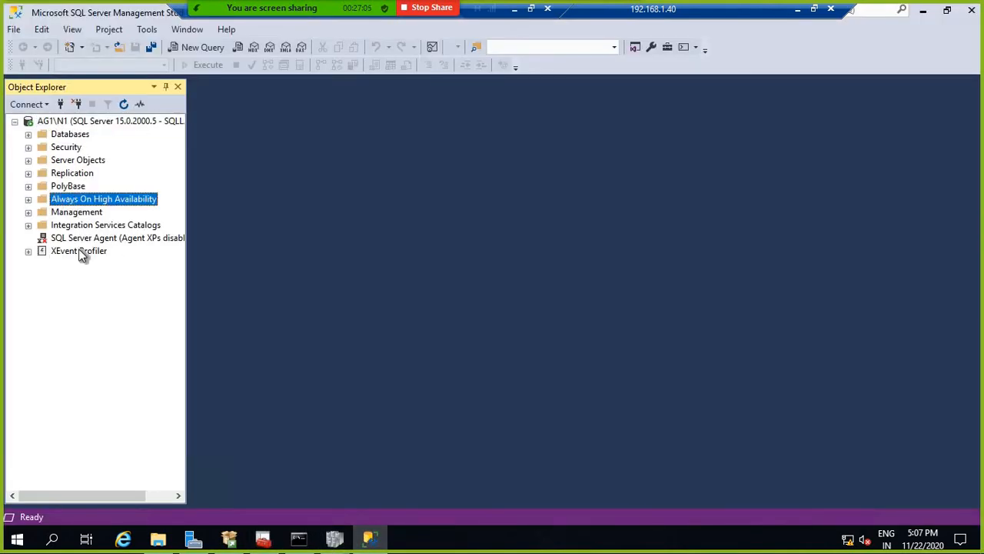
right_click(63, 120)
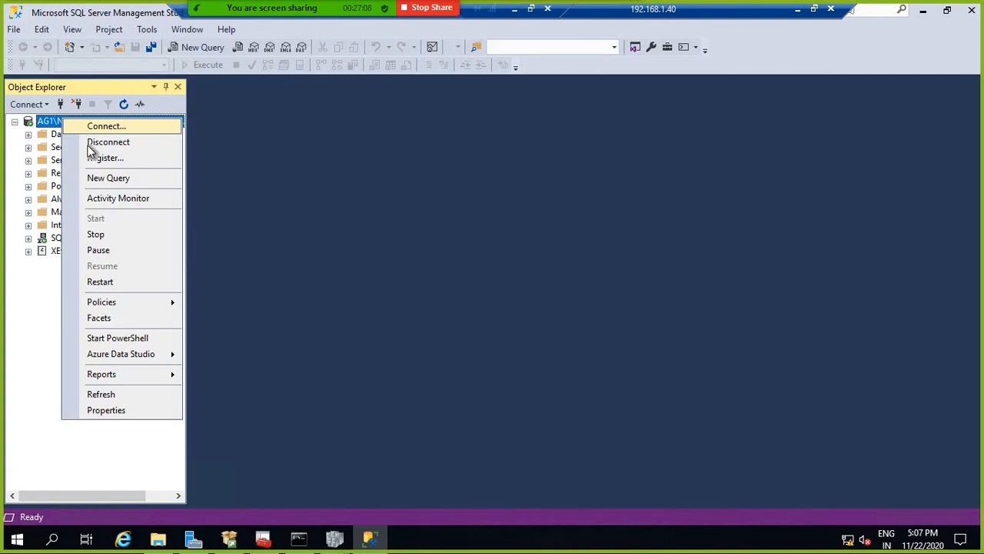
left_click(106, 394)
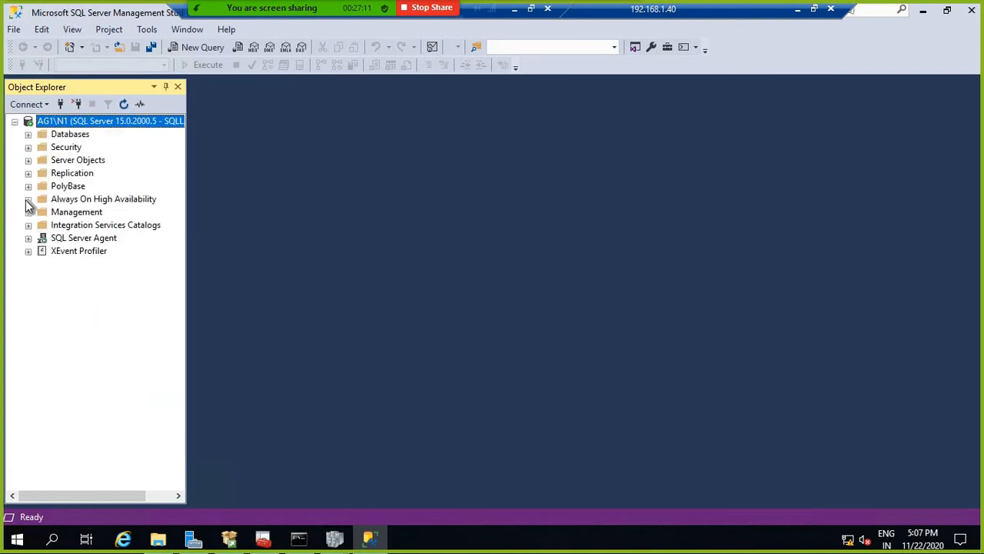
Step: Expand Always On High Availability to show Availability Groups, then return to the local desktop
left_click(28, 200)
left_click(43, 211)
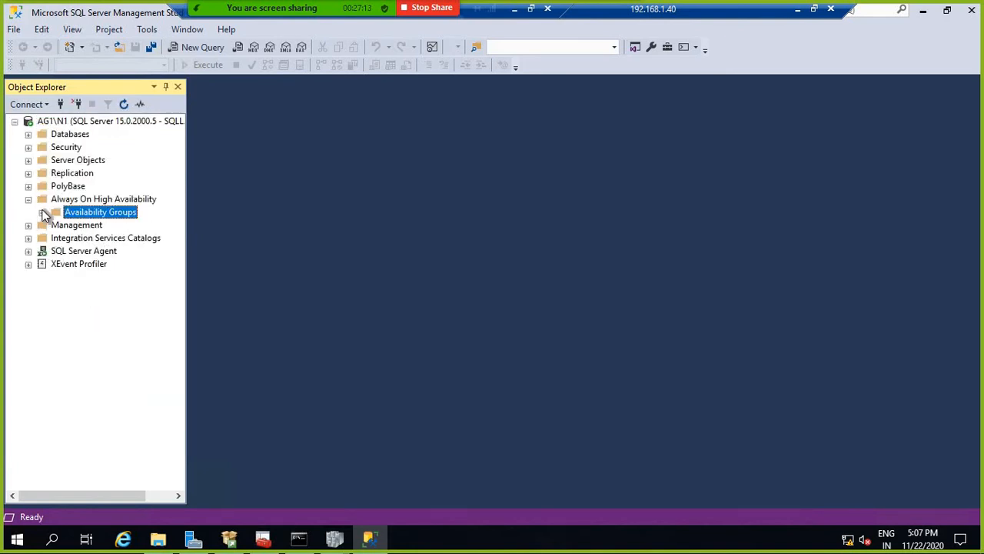
right_click(113, 215)
left_click(618, 284)
left_click(798, 11)
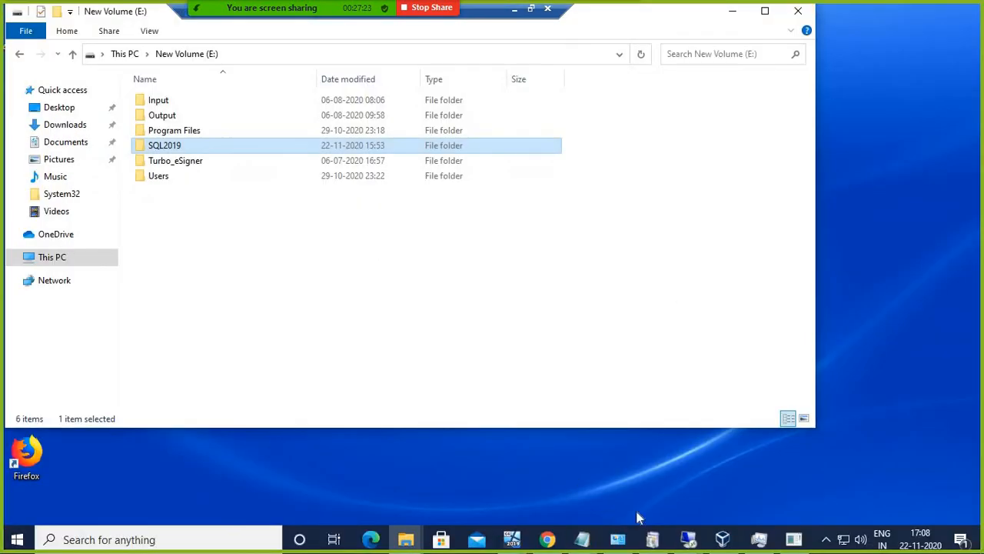
Step: In the 192.168.1.41 session, keep the Evaluation edition on the Product Key page
left_click(689, 543)
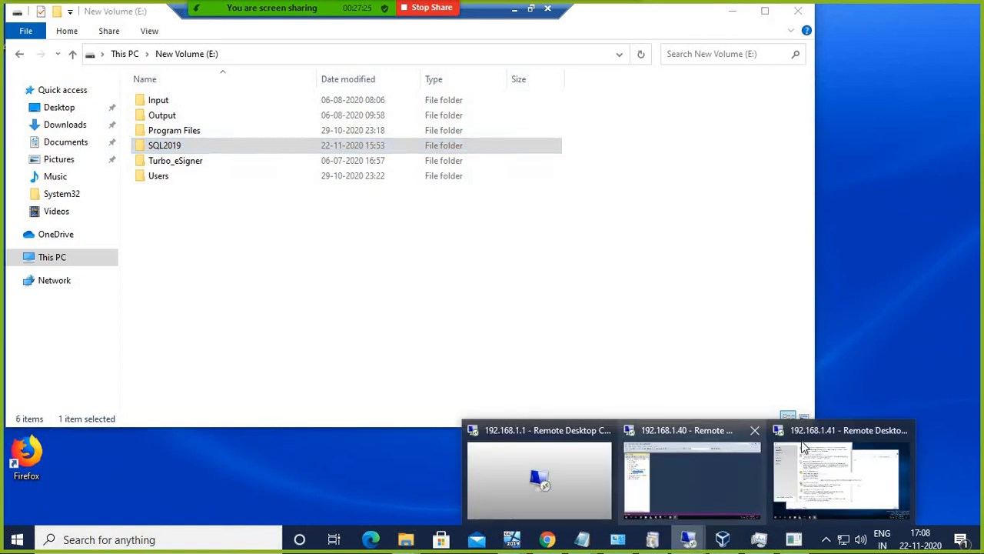
left_click(815, 442)
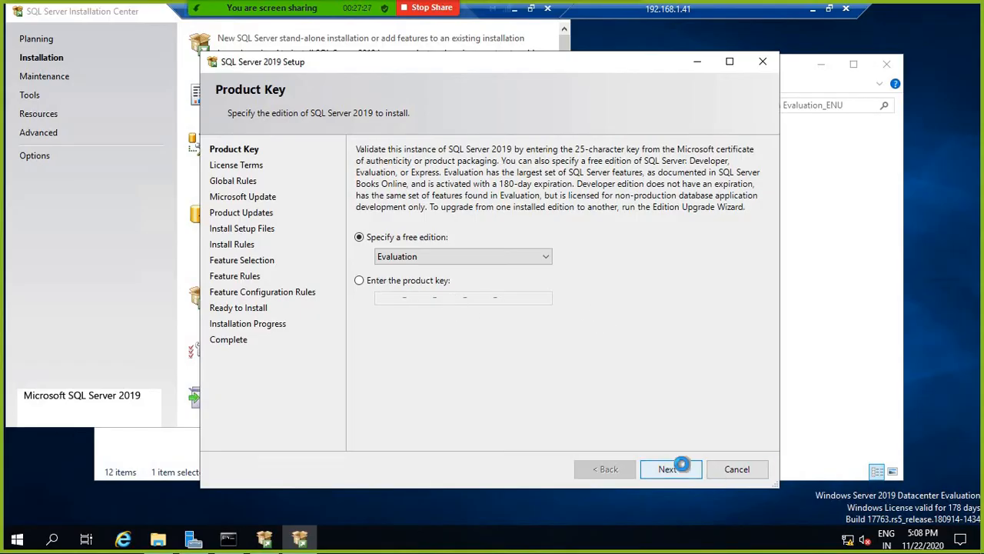
left_click(682, 467)
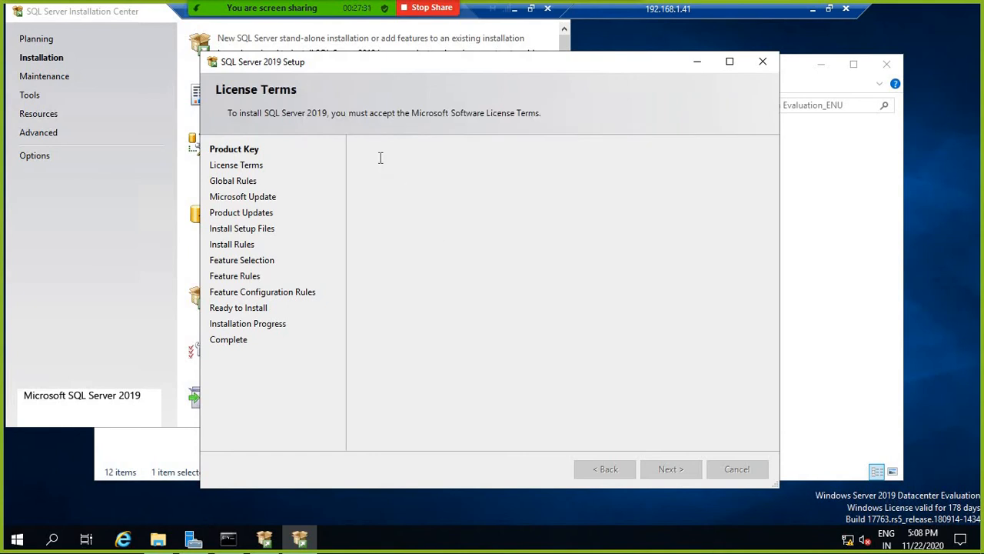
Step: Accept the license terms and continue past Global Rules and Microsoft Update
left_click(376, 373)
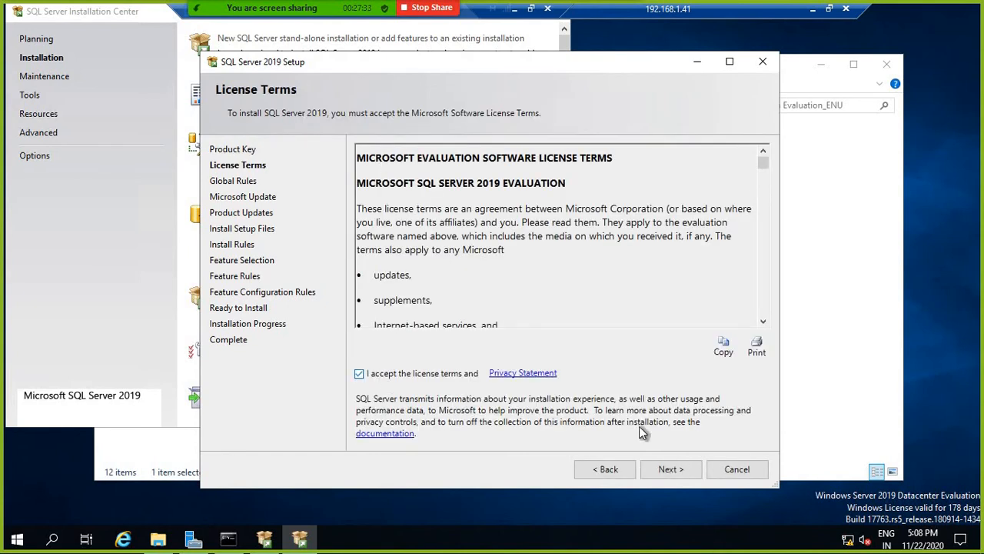
left_click(669, 469)
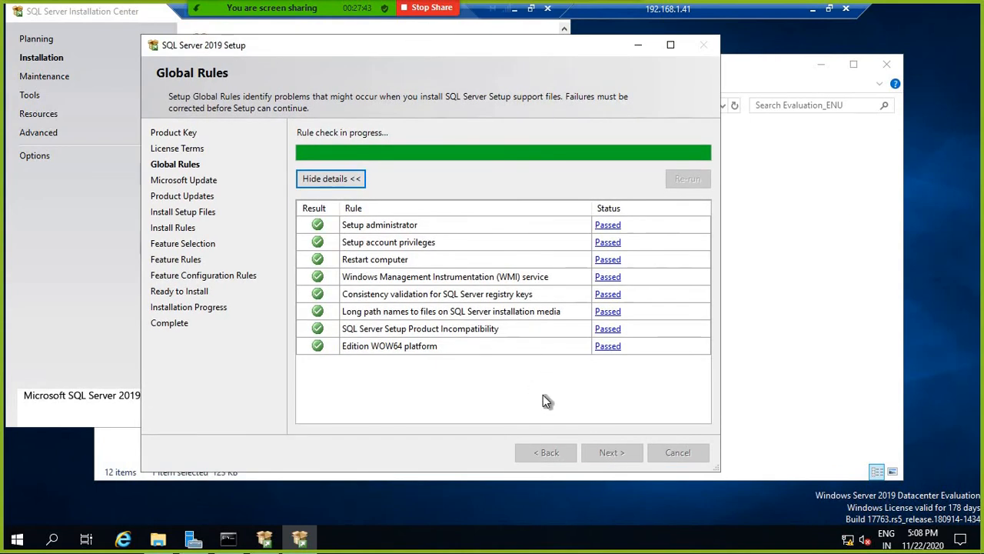
left_click(616, 453)
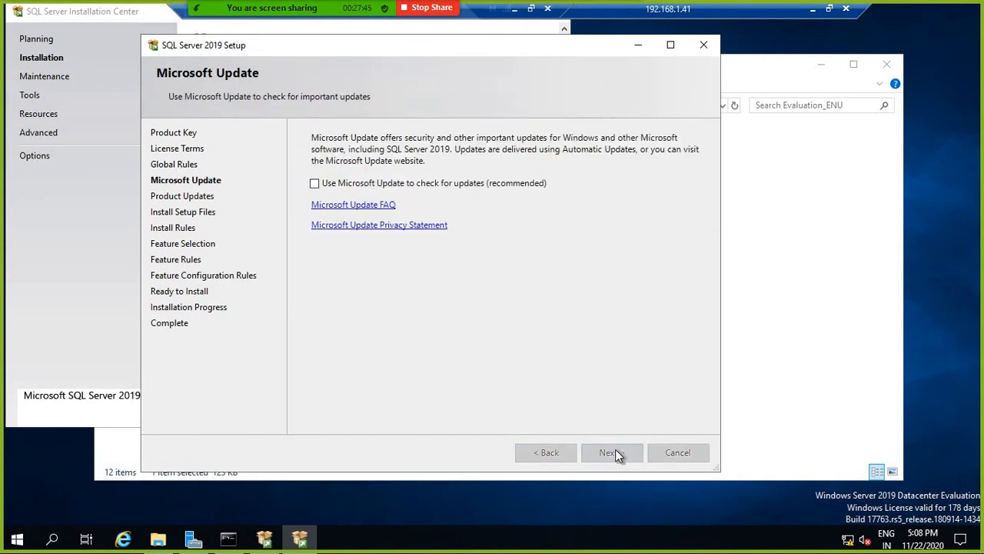
left_click(610, 453)
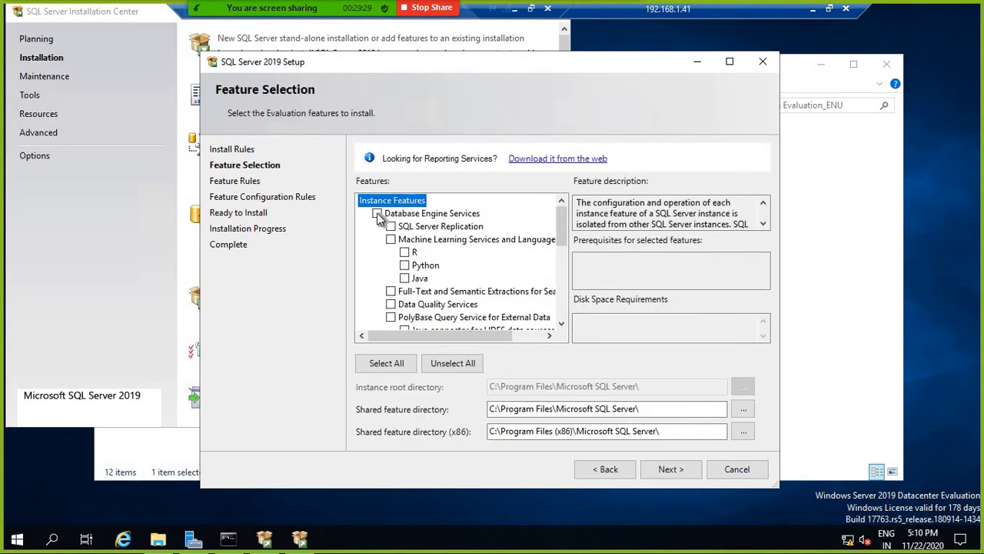
Step: Select Database Engine, Full-Text, Client Tools Connectivity, Integration Services and Backwards Compatibility, then choose Named instance
left_click(376, 213)
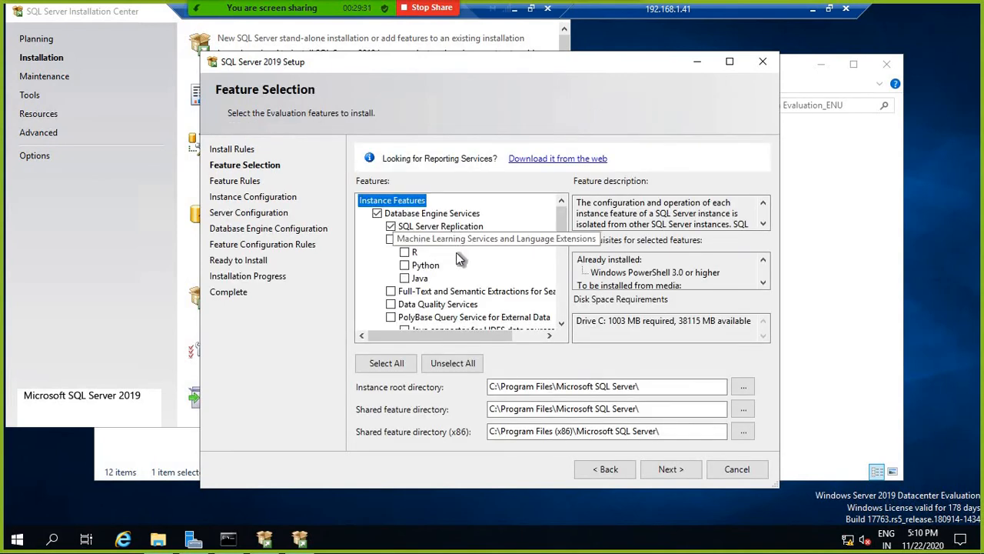
scroll(431, 254, "down", 1)
left_click(390, 252)
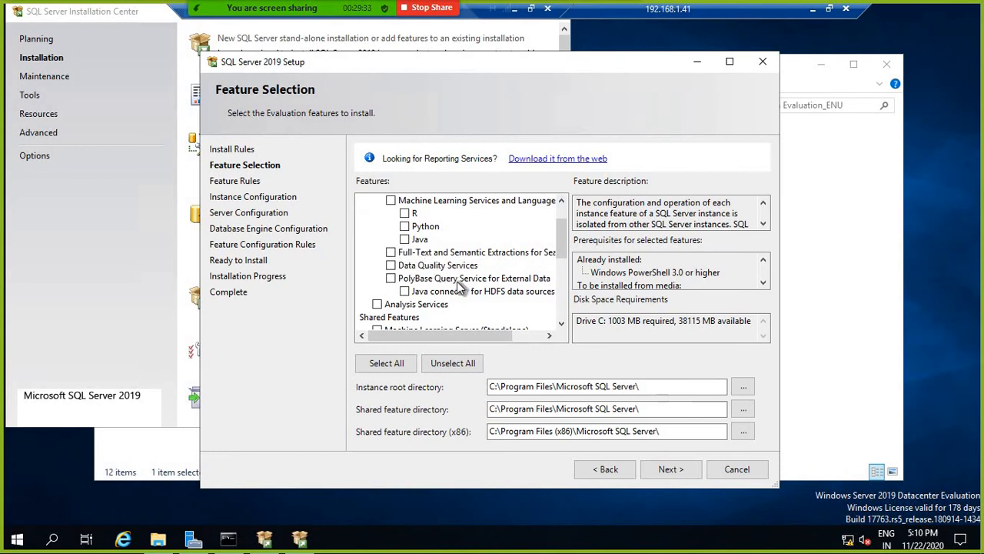
scroll(458, 282, "down", 1)
scroll(458, 283, "down", 3)
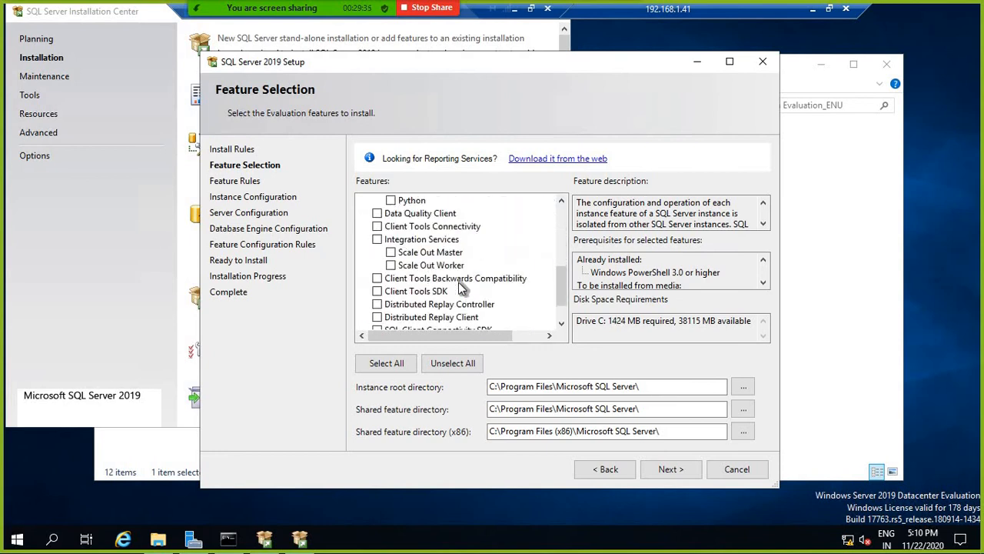
left_click(376, 226)
left_click(376, 239)
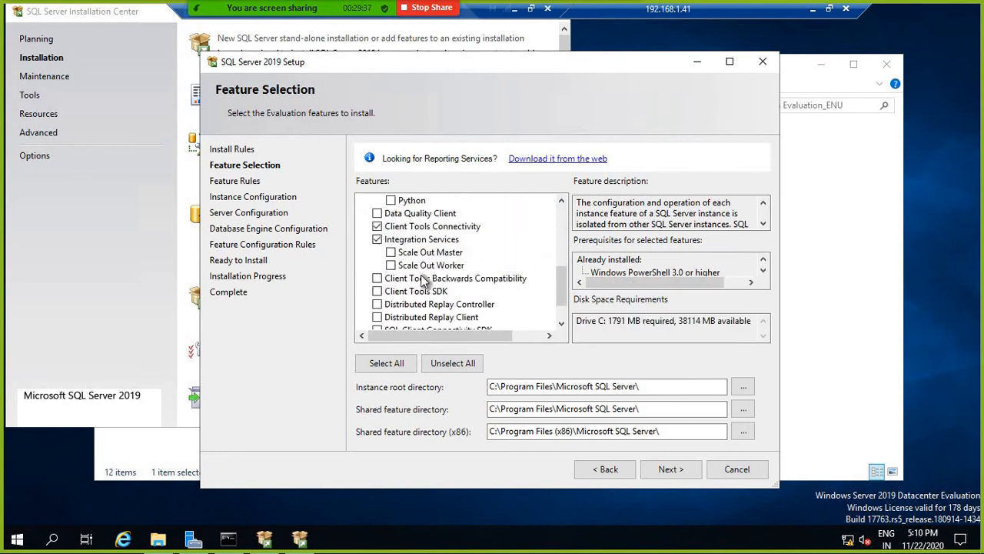
left_click(377, 278)
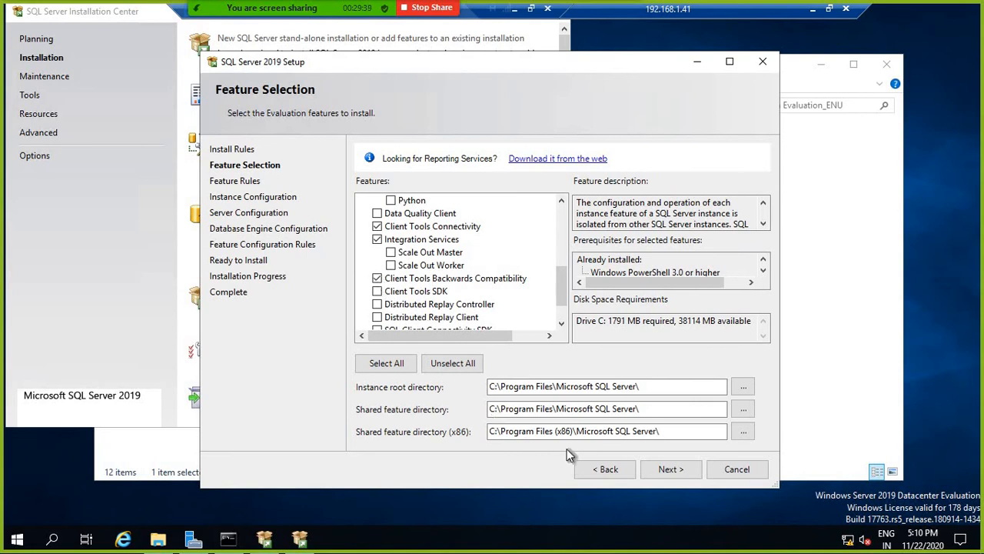
left_click(670, 469)
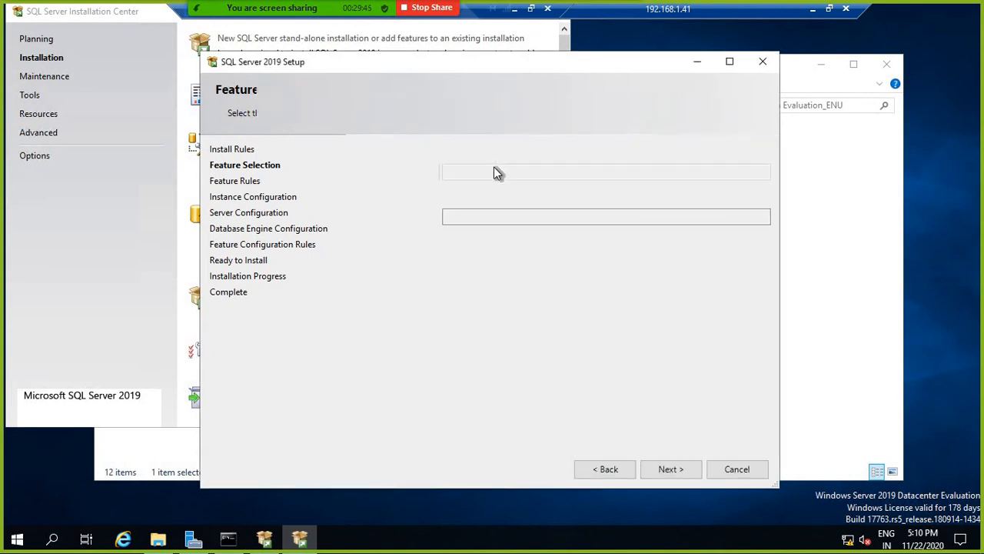
left_click(390, 171)
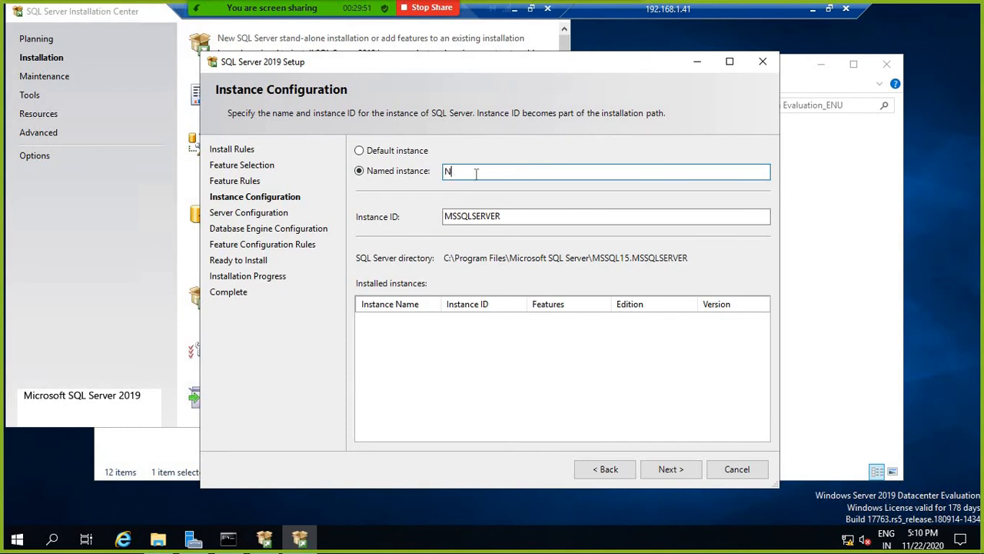
Step: Confirm named instance N2 with Instance ID N2 and advance to Server Configuration
left_click(529, 214)
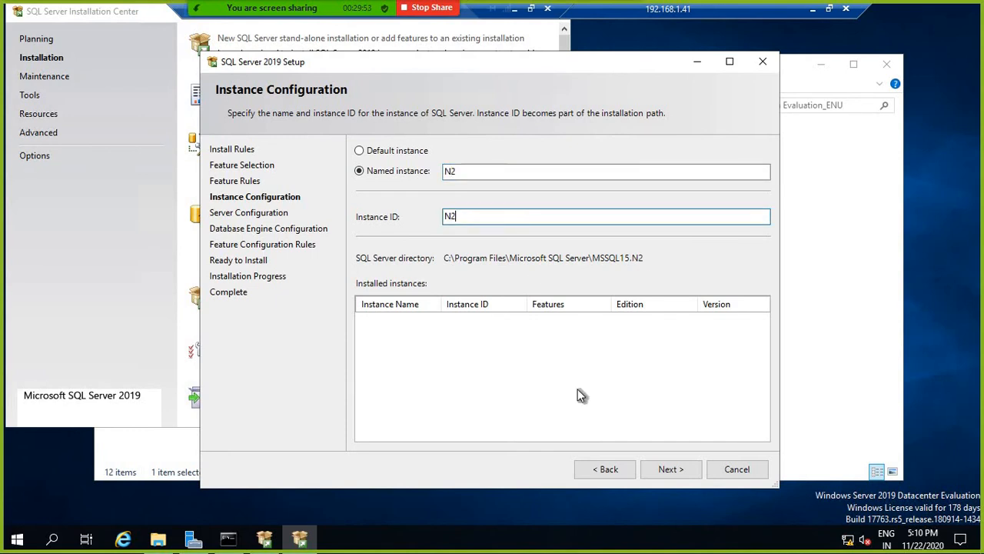
left_click(663, 466)
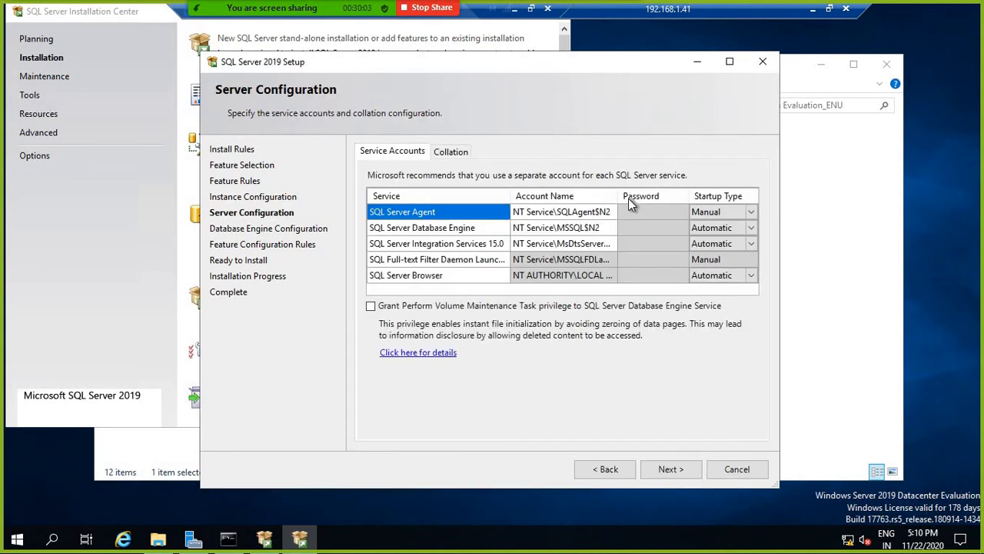
Step: Set SQL Server Agent and Database Engine to run under the SQLLAB domain service account
left_click(570, 217)
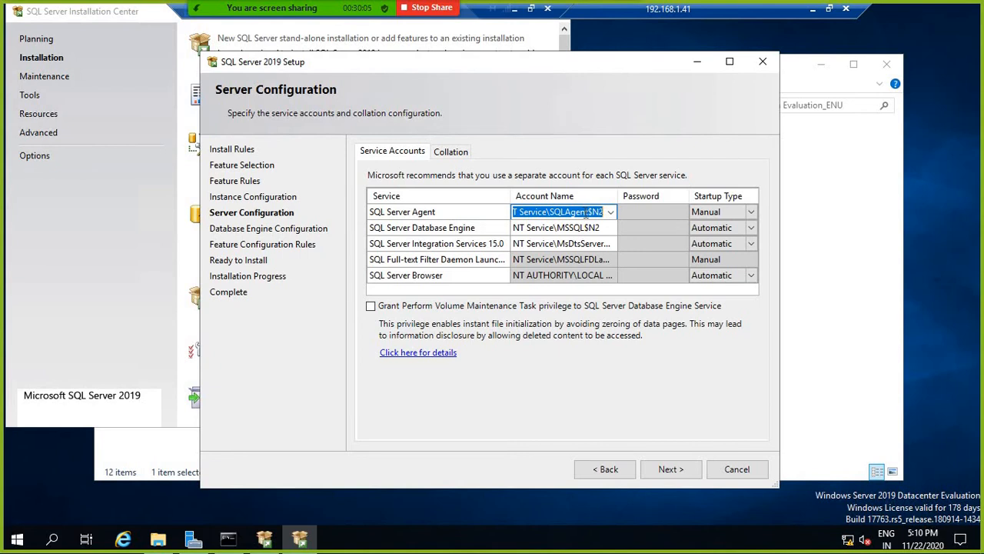
key("BackSpace")
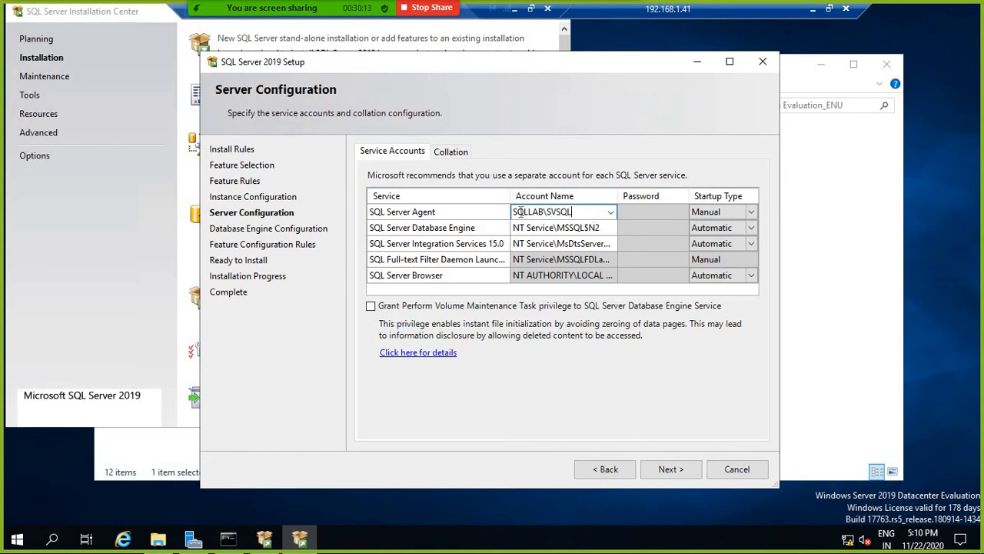
left_click_drag(575, 213, 504, 218)
left_click(563, 212)
left_click(666, 168)
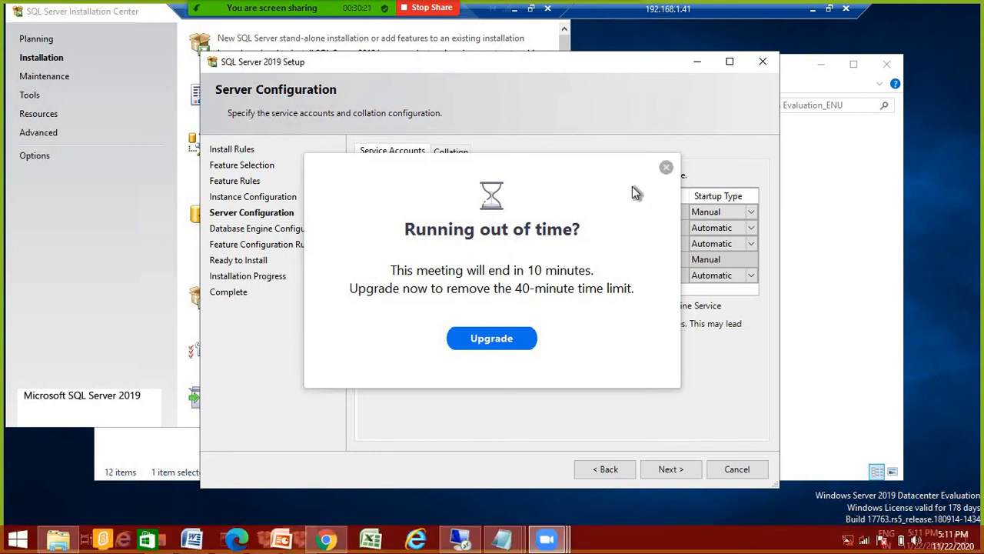
left_click_drag(579, 213, 415, 203)
key("ctrl+c")
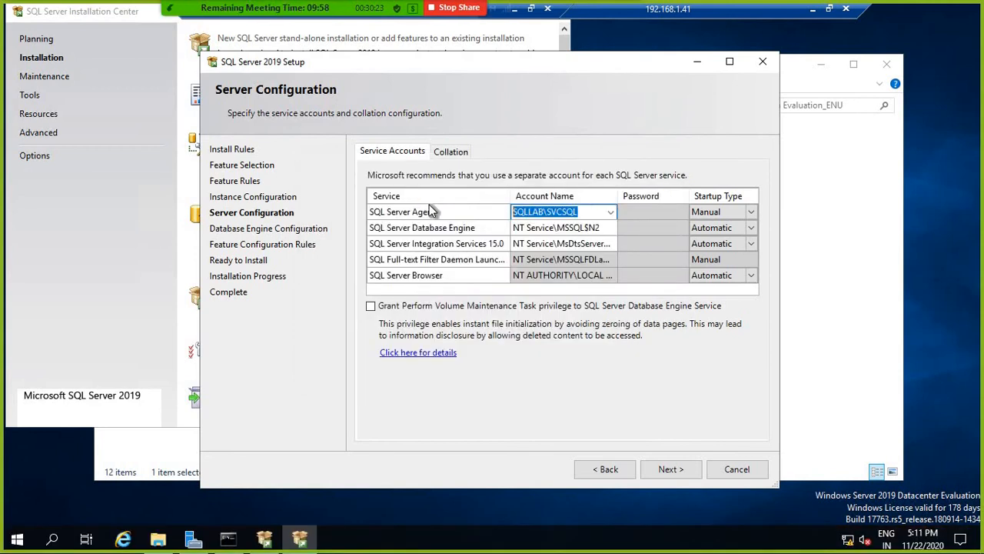
left_click(527, 228)
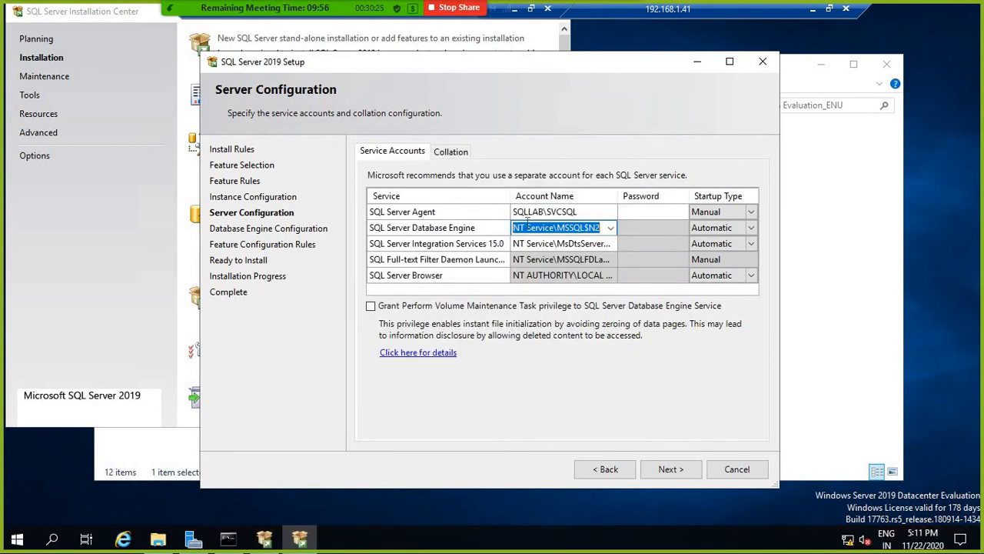
key("ctrl+v")
Step: Enter the Agent account password and grant Perform Volume Maintenance Task, dismissing the resulting validation error
left_click(656, 211)
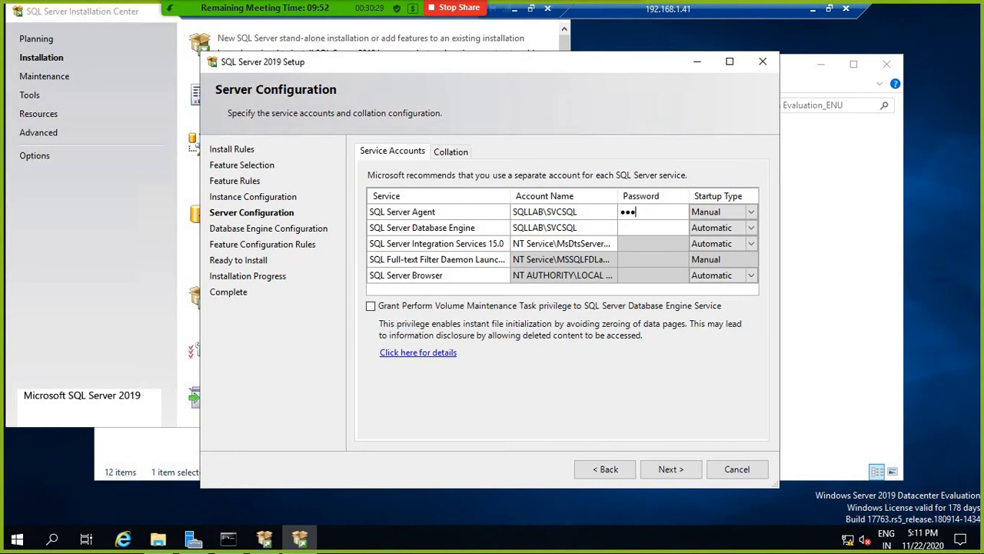
type("••••••••••")
left_click(396, 307)
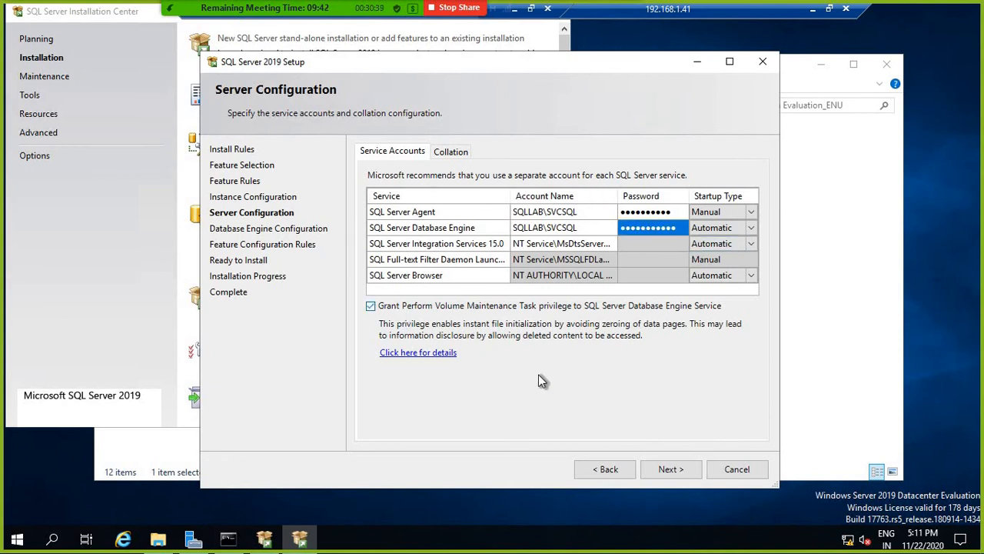
left_click(671, 468)
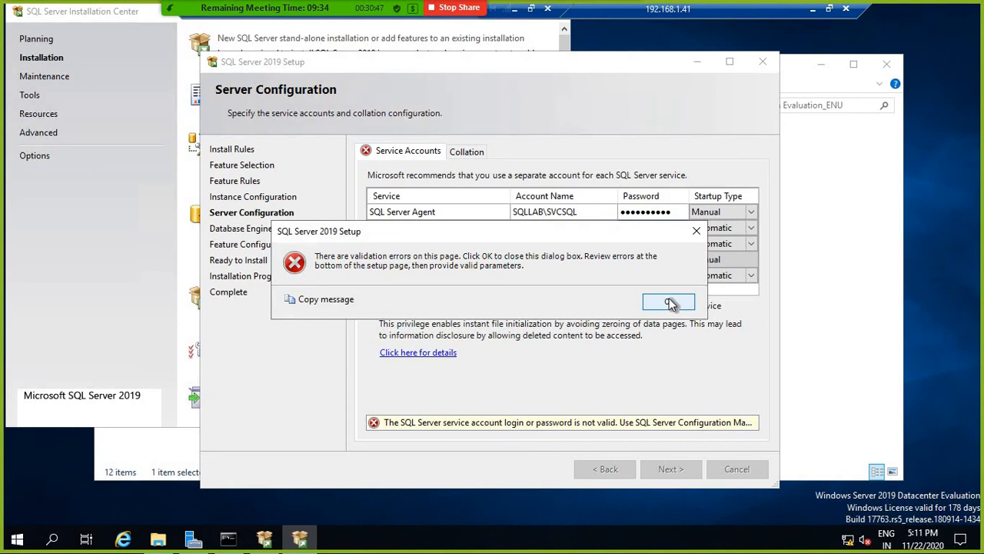
left_click(668, 302)
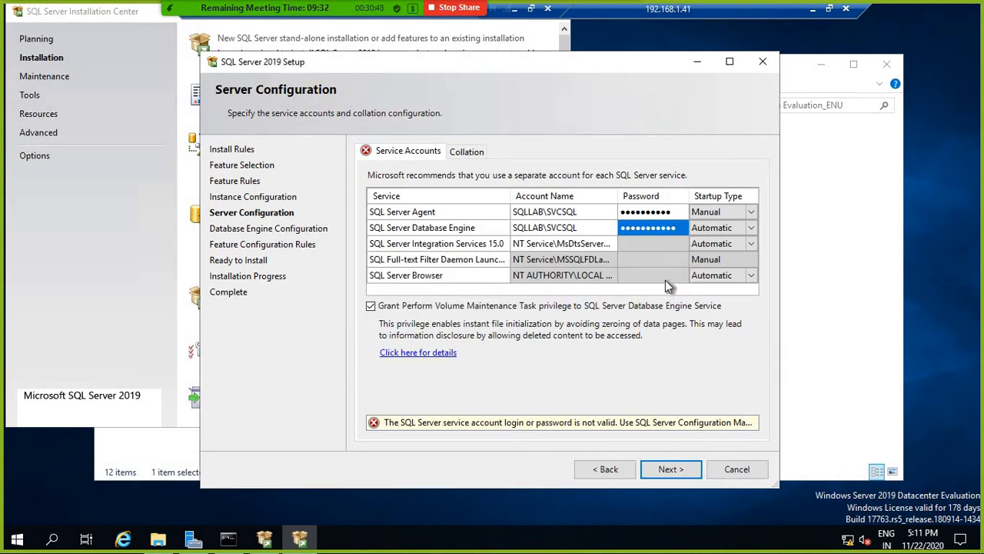
Step: Re-enter the Agent and Database Engine service account passwords and continue
left_click(673, 215)
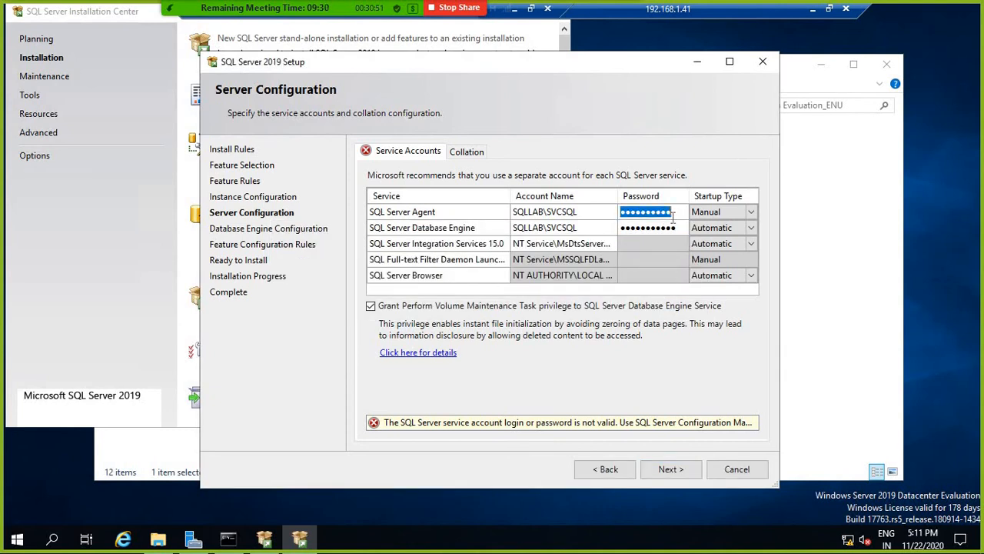
type("Pa")
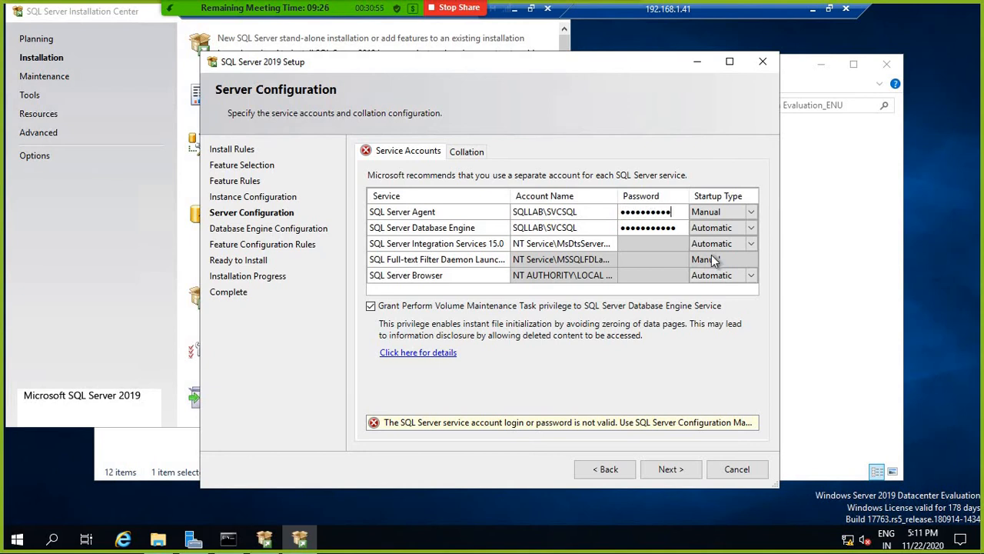
double_click(642, 210)
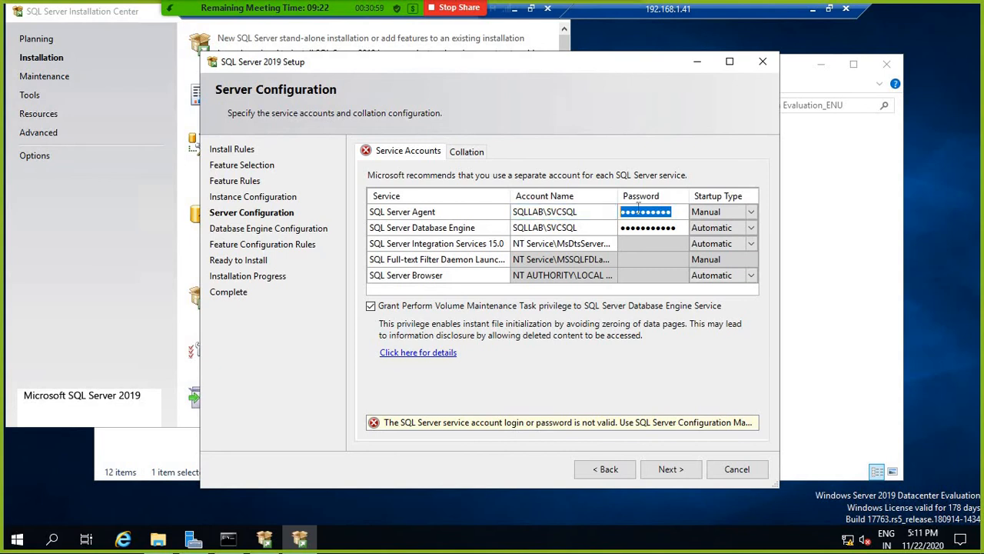
type("●●")
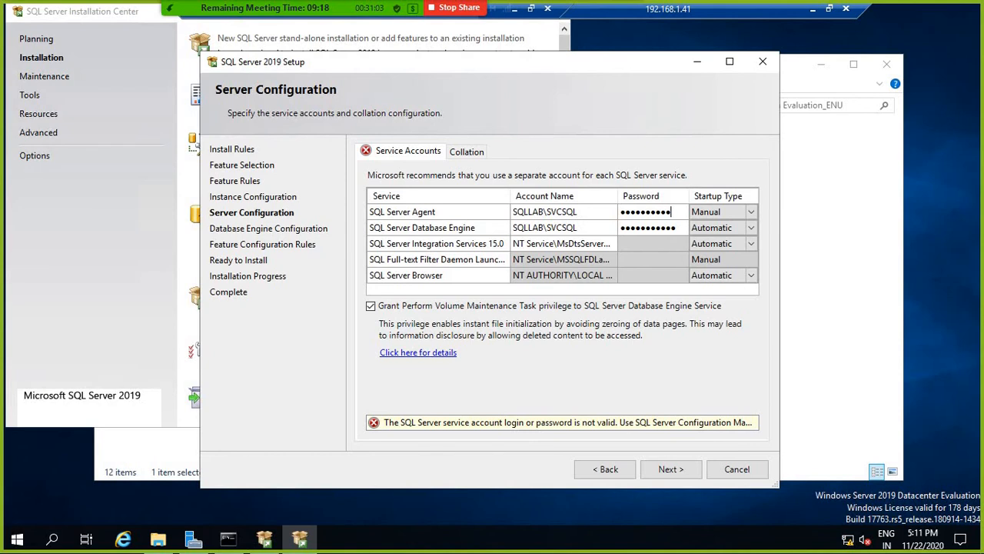
key("Tab")
key("Tab")
key("Tab")
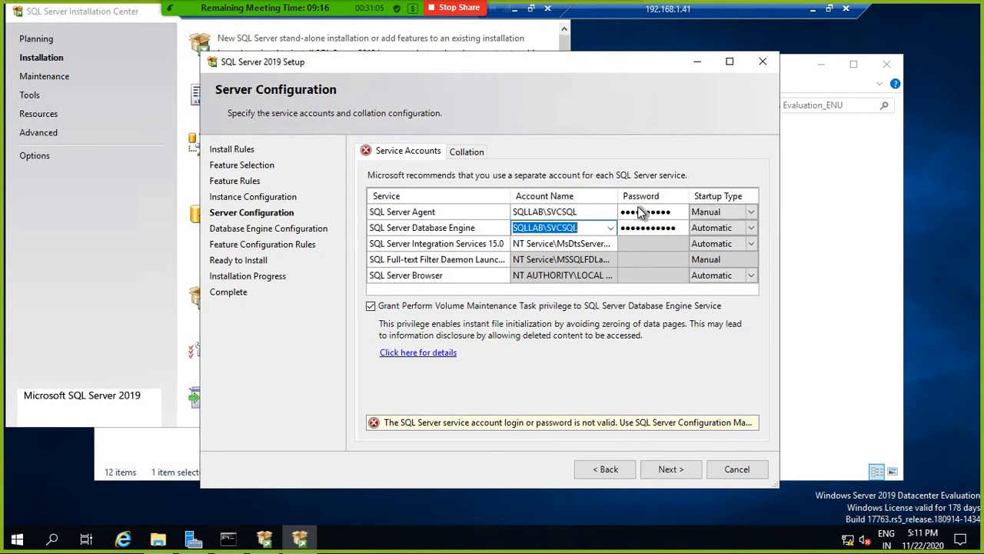
key("Tab")
key("BackSpace")
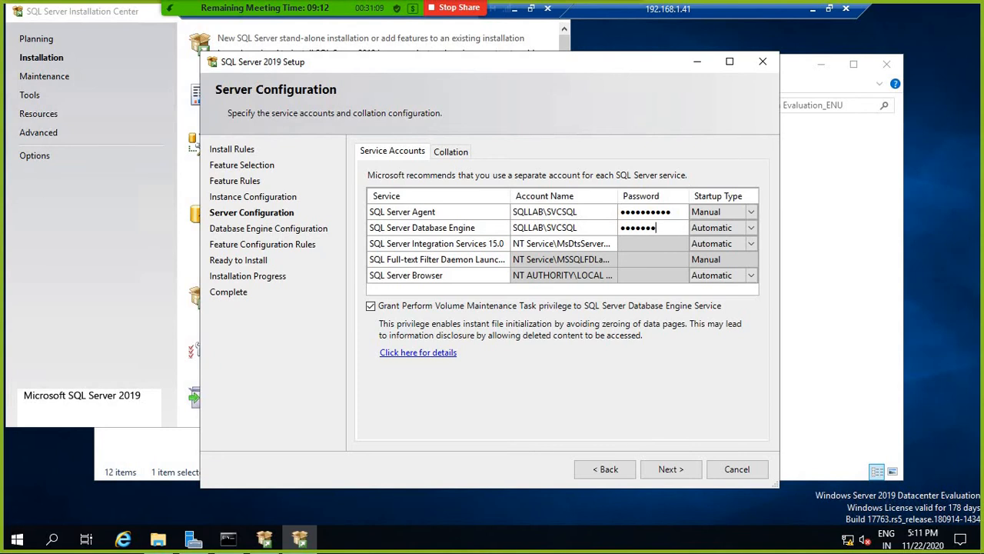
type("••••••••••")
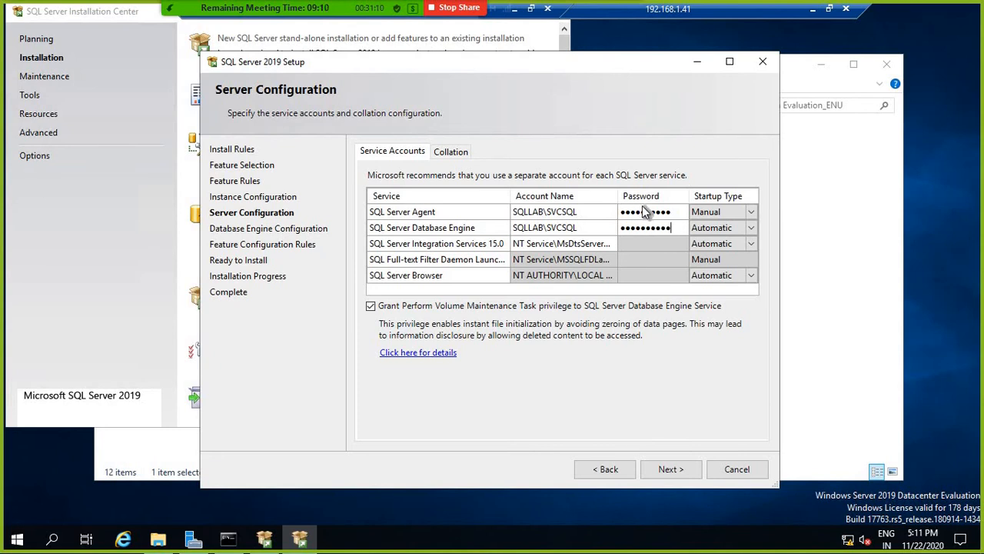
left_click(680, 469)
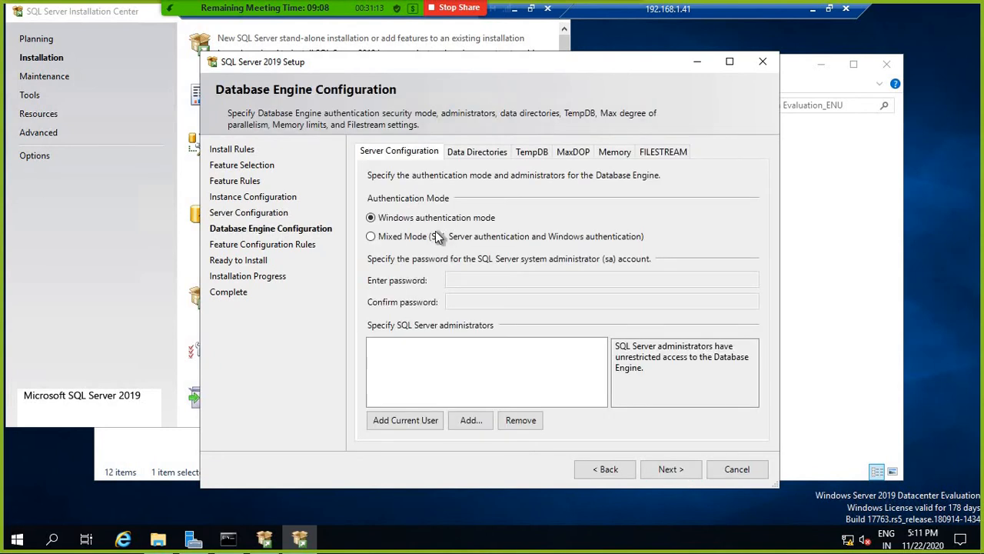
Step: Switch authentication to Mixed Mode and enter and confirm the sa password
left_click(435, 237)
left_click(476, 279)
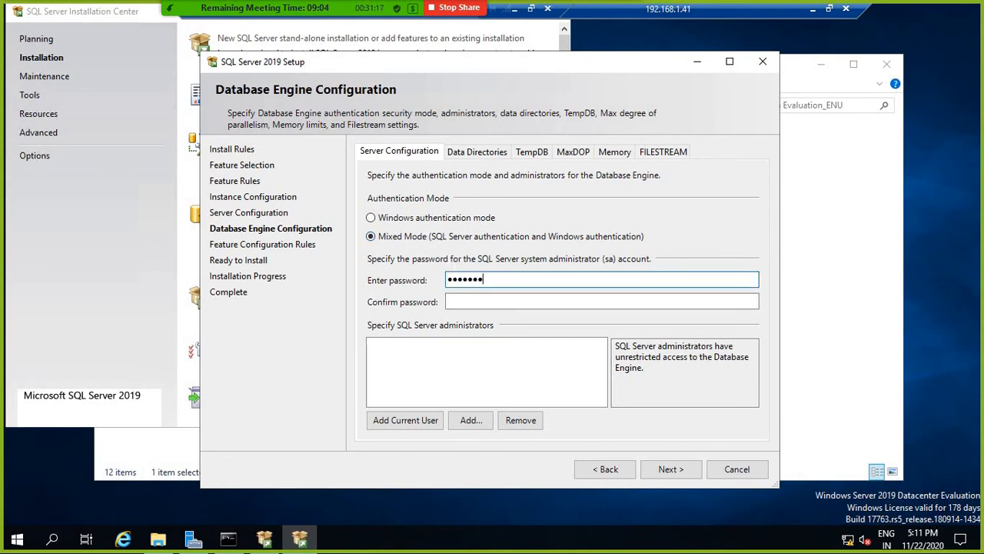
type("•••••••••••")
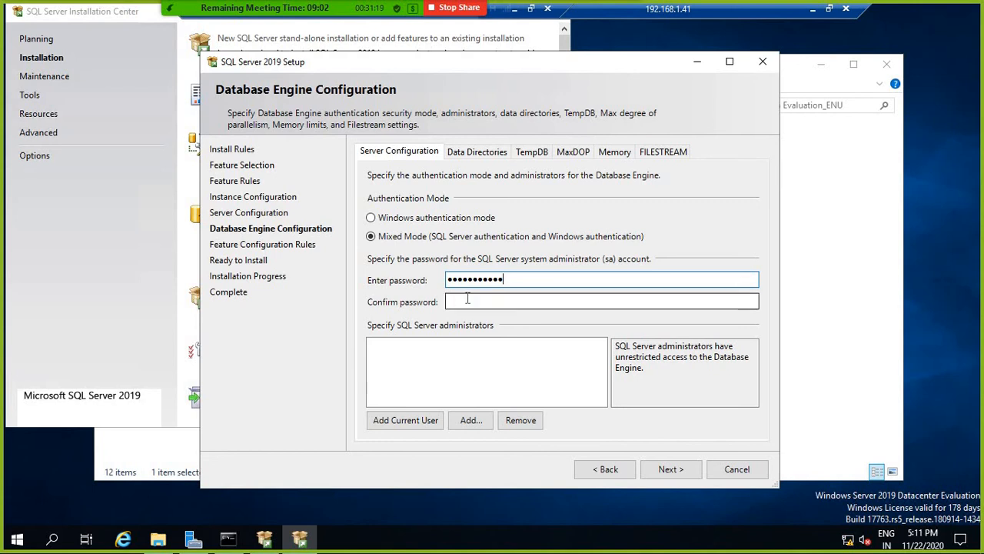
left_click(475, 305)
type("P@ssw0rd1")
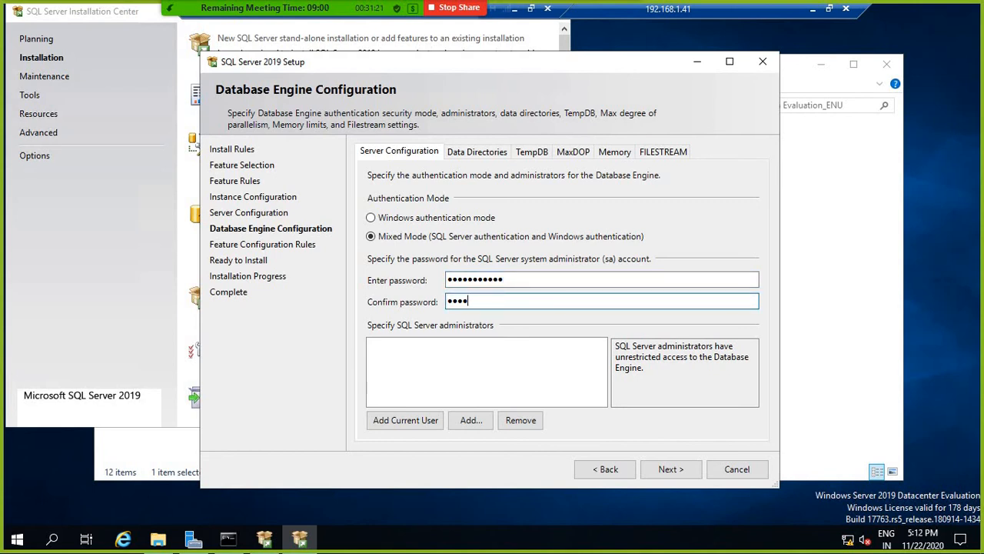
type("23")
Step: Add the domain SQL admin account as a SQL Server administrator
left_click(471, 420)
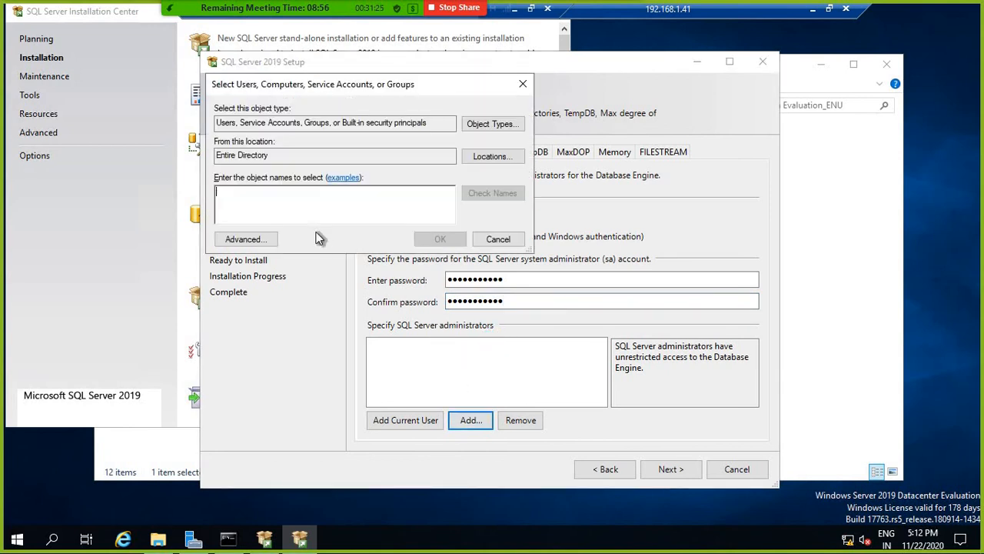
type("s")
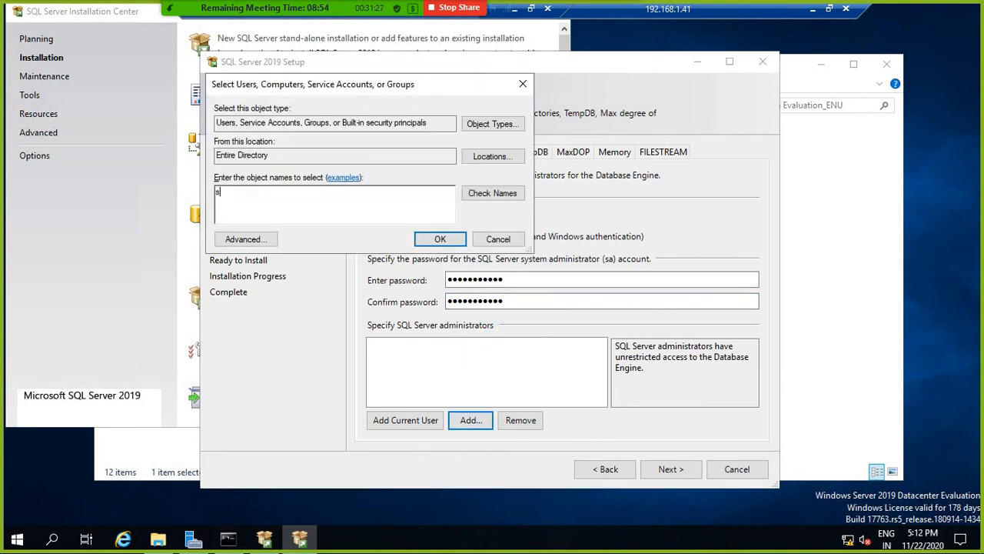
key("BackSpace")
type("SQLD=")
key("BackSpace")
key("BackSpace")
type("LAB\\SQLDB")
left_click(437, 241)
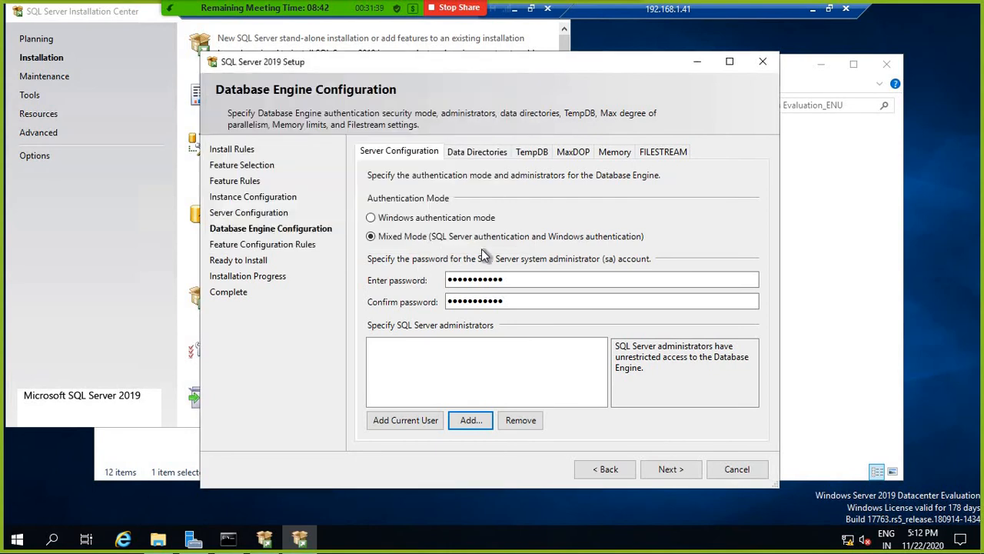
left_click(477, 152)
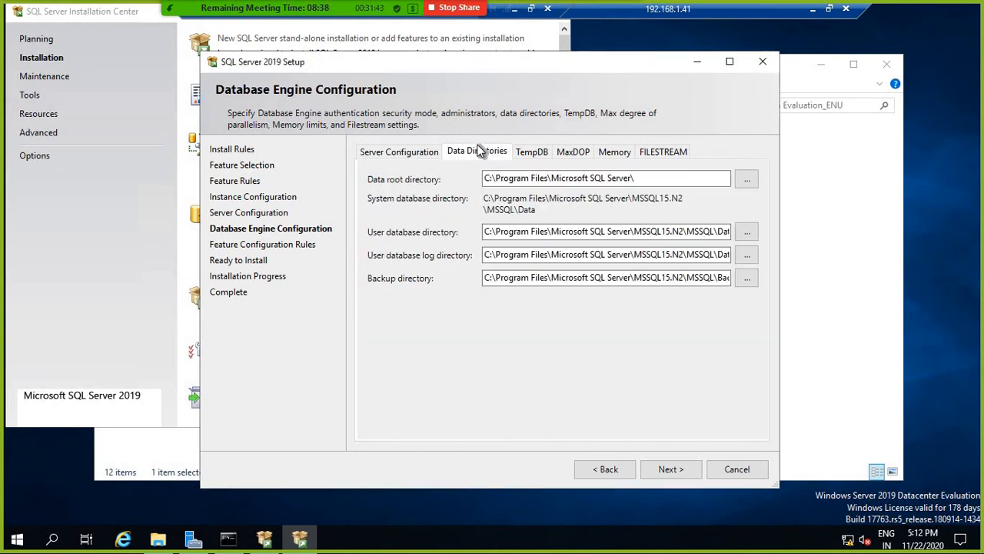
Step: Change the user database directory to C:\SQLData\MSSQL15.N2
left_click(486, 233)
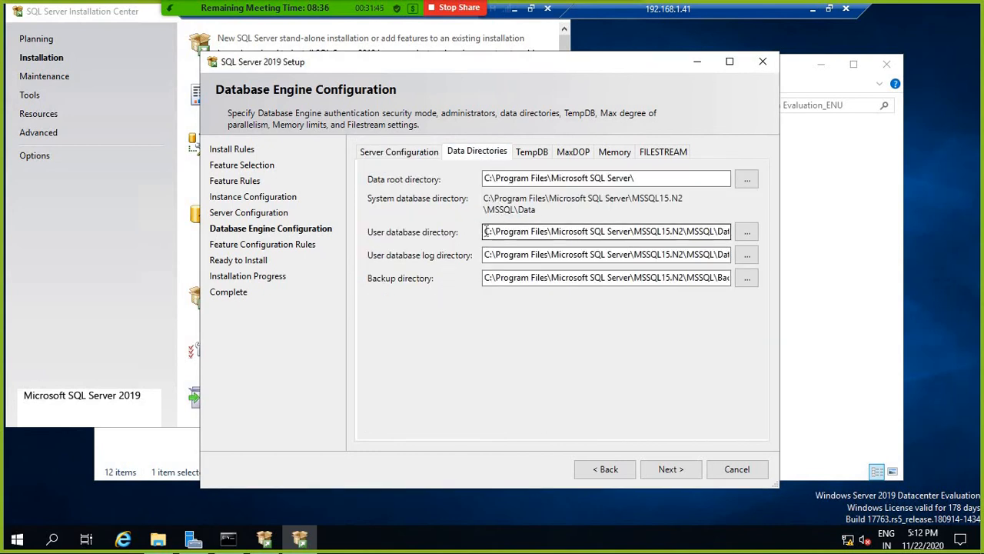
left_click_drag(496, 235, 675, 231)
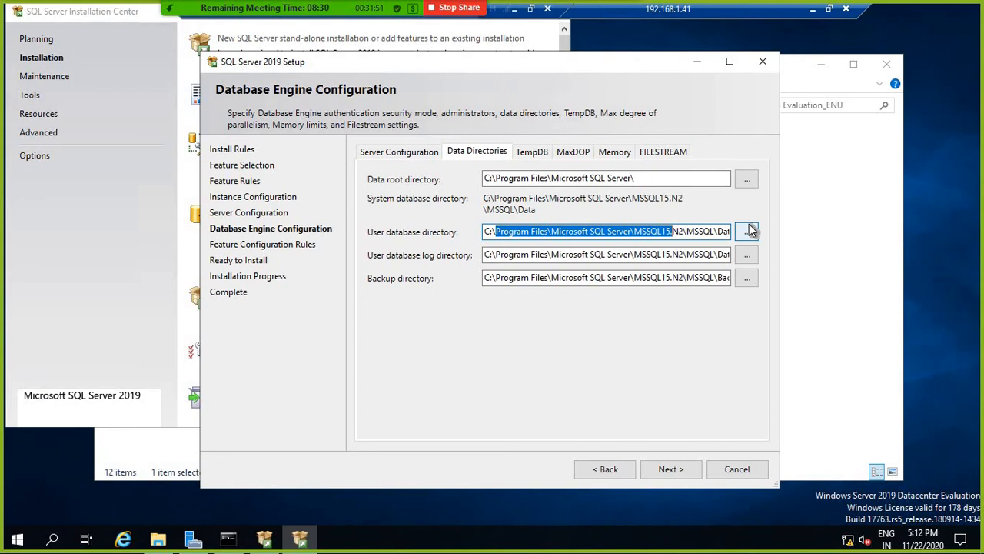
key("BackSpace")
type("sq")
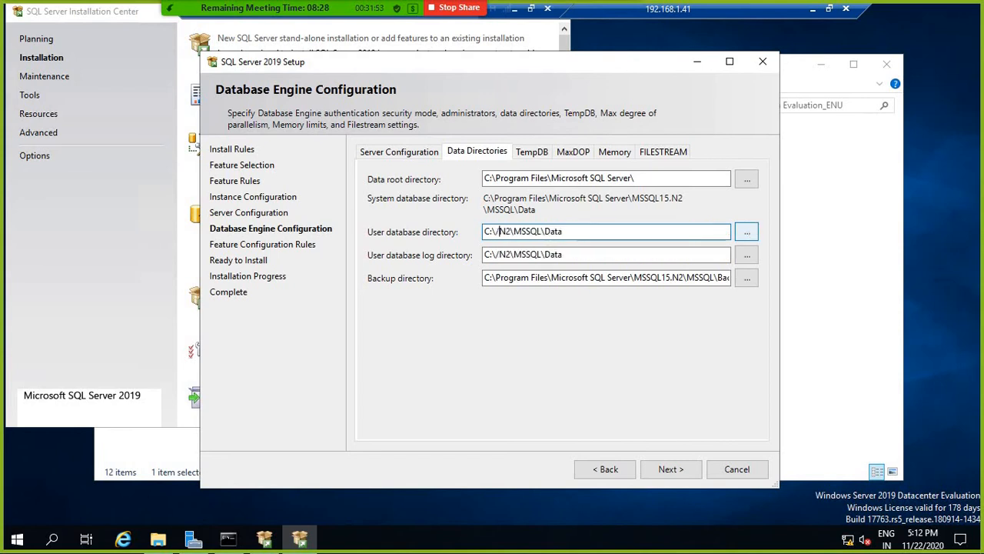
type("l")
type("==")
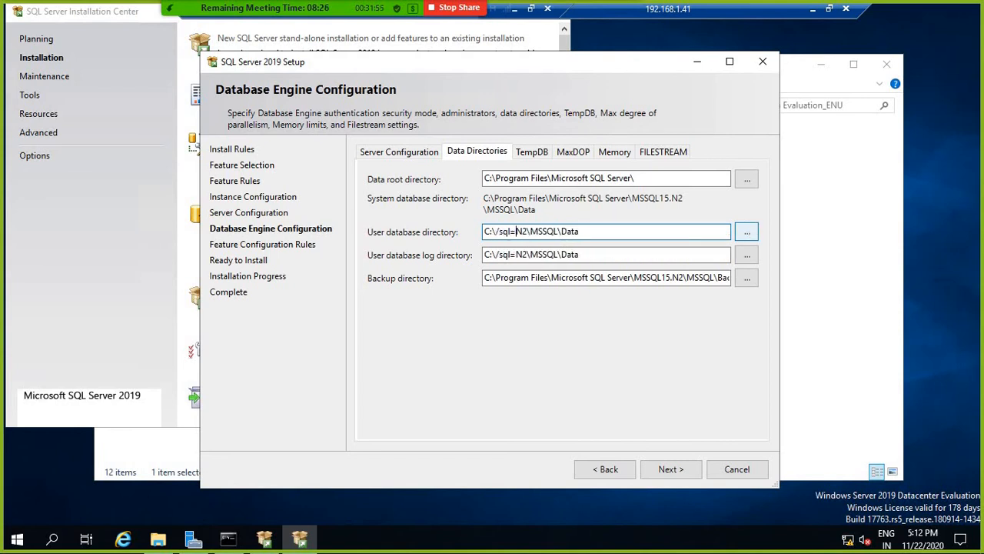
key("ctrl+z")
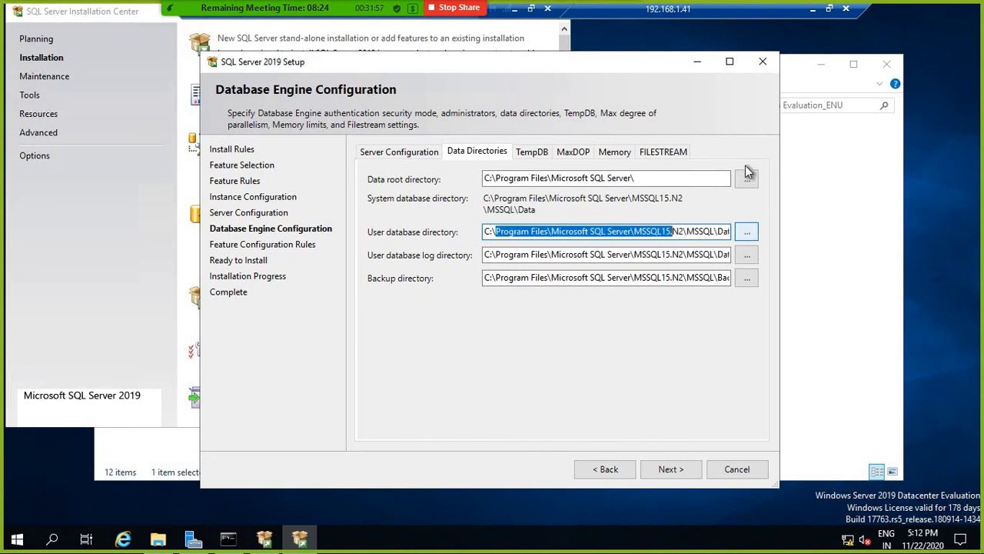
left_click(635, 230)
left_click_drag(497, 234, 632, 231)
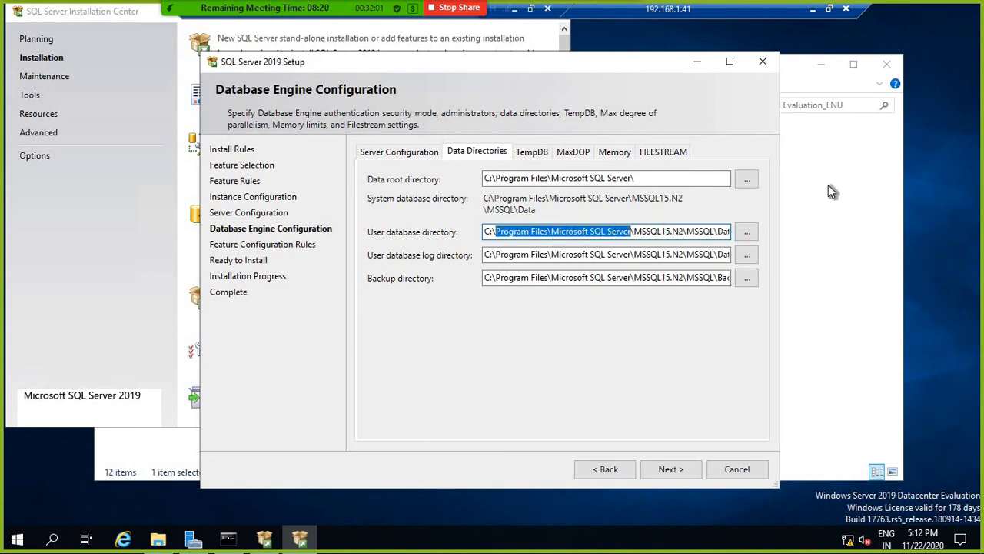
key("BackSpace")
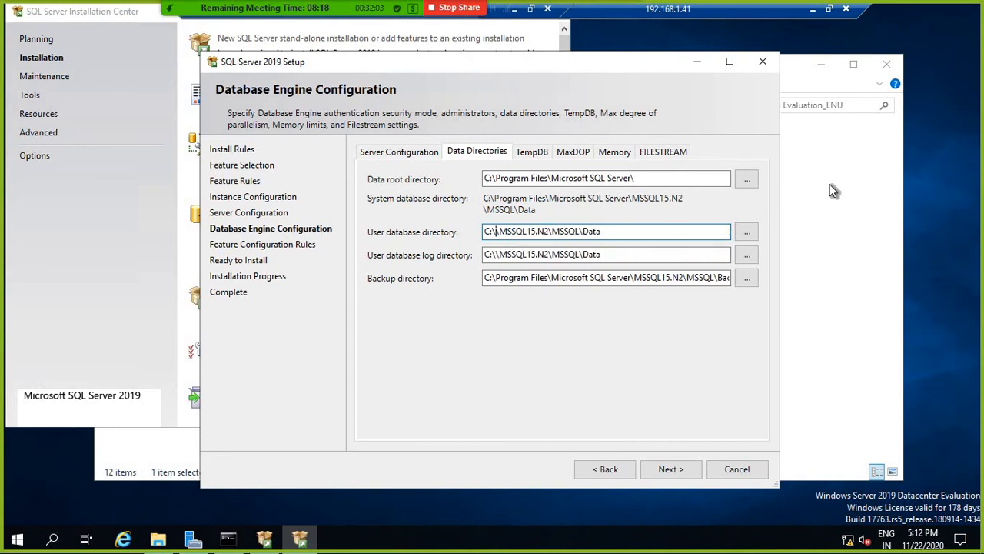
type("SQLDa")
type("ta")
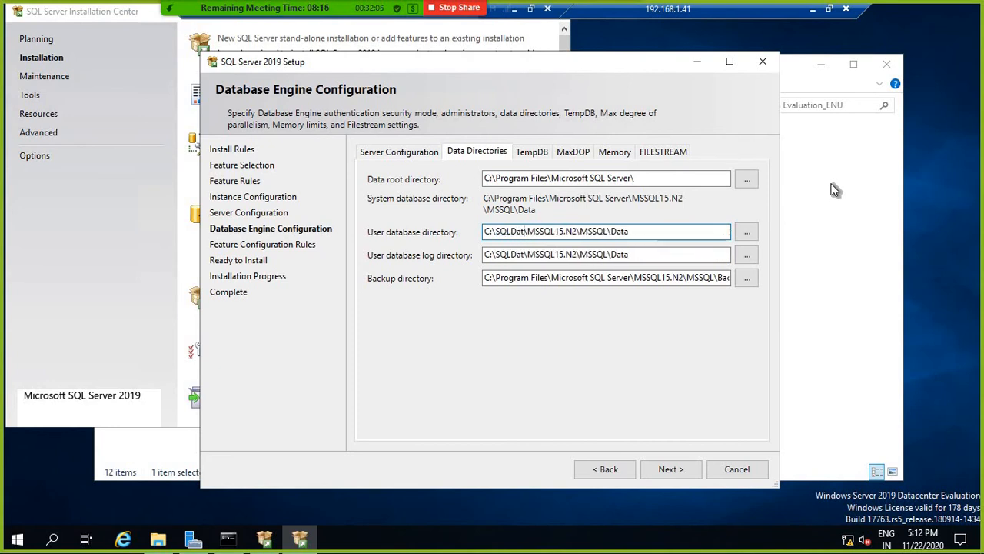
left_click(655, 232)
left_click_drag(634, 231, 585, 231)
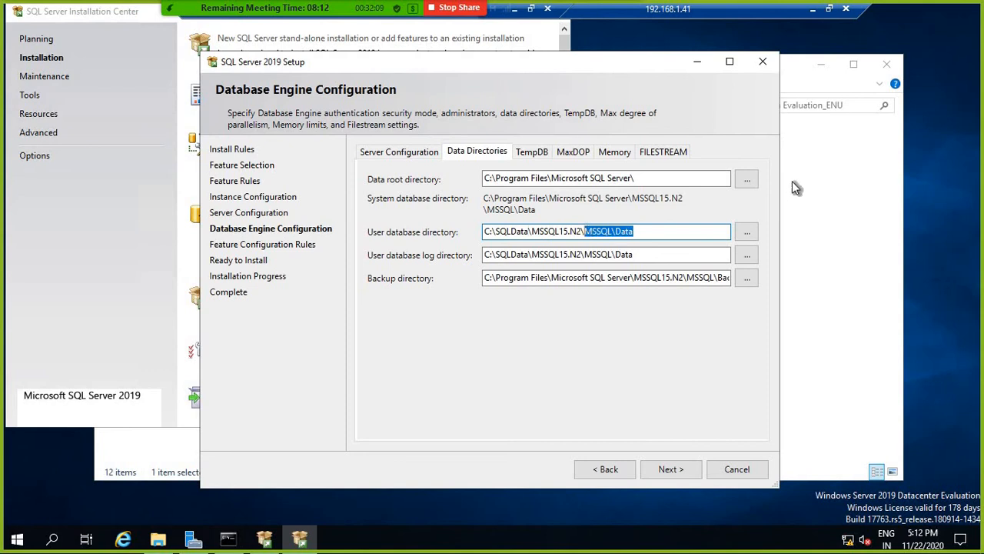
key("BackSpace")
Step: Point the user database log to C:\SQLLog and backups to C:\SQLBackup under MSSQL15.N2
left_click(529, 254)
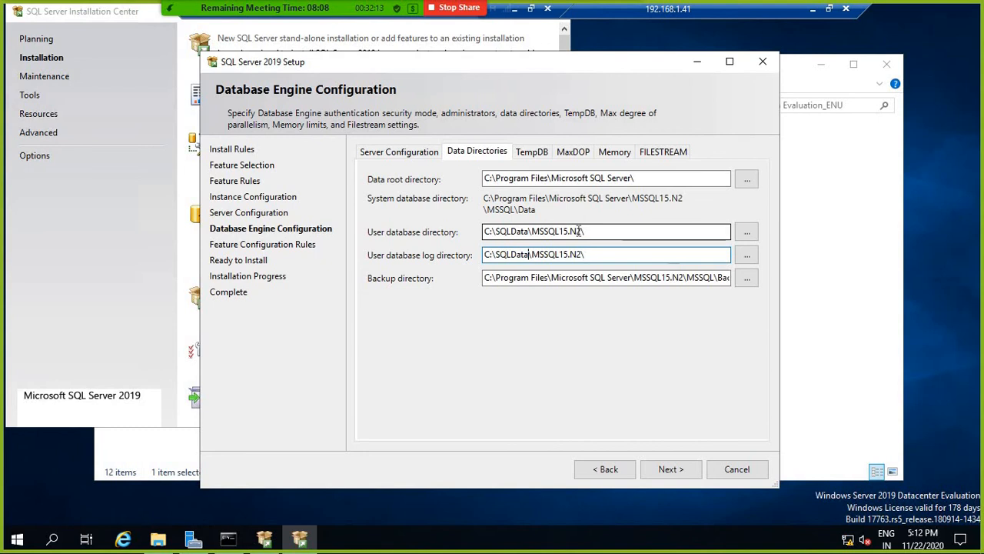
key("BackSpace")
key("BackSpace")
key("BackSpace")
key("BackSpace")
type("Log")
left_click(495, 277)
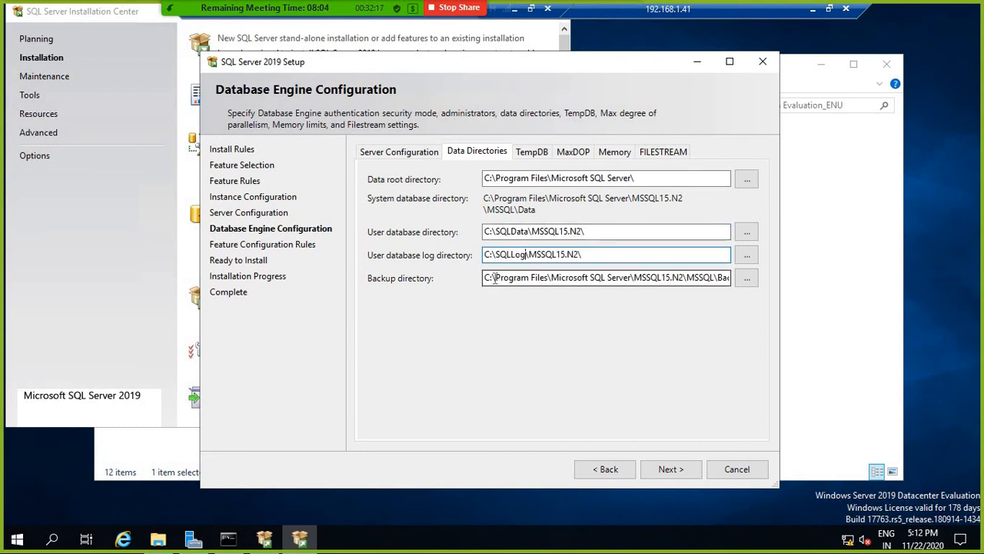
left_click_drag(495, 277, 633, 279)
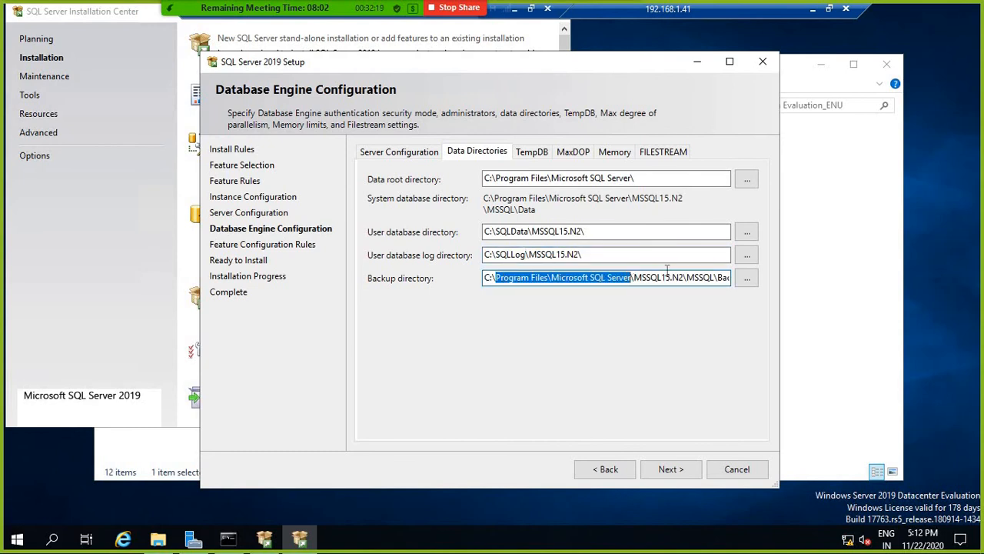
key("BackSpace")
type("SQL15.N2\\MSSQL\\")
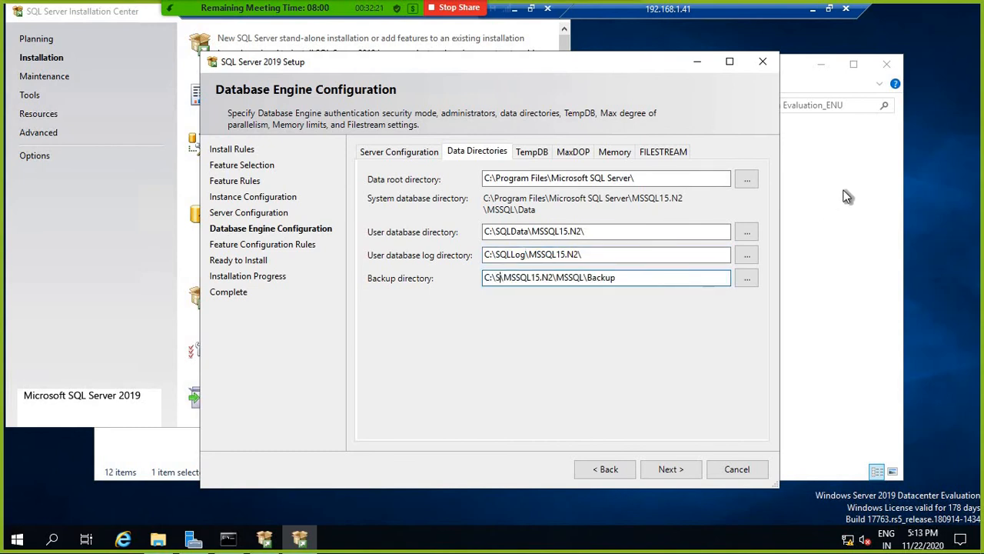
type("Backup")
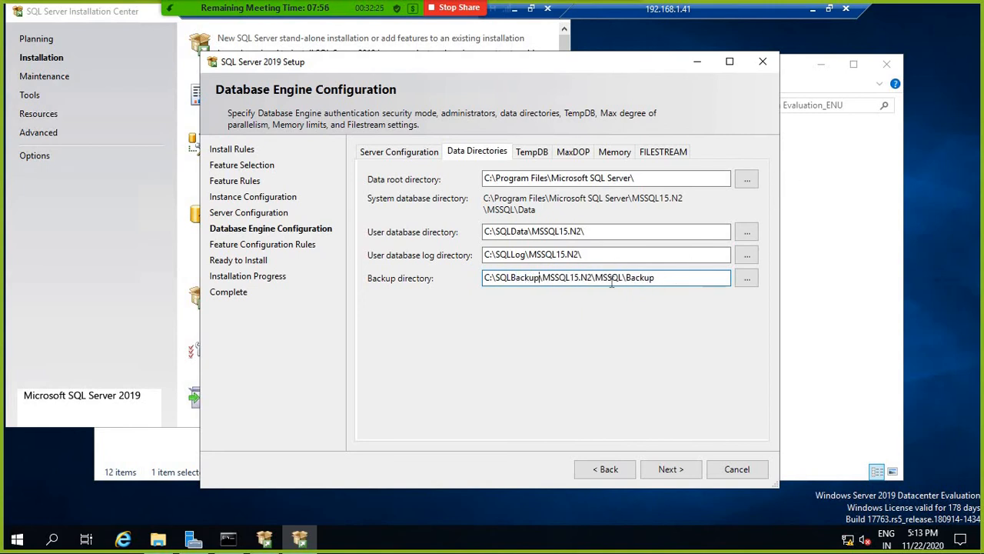
left_click_drag(660, 278, 597, 279)
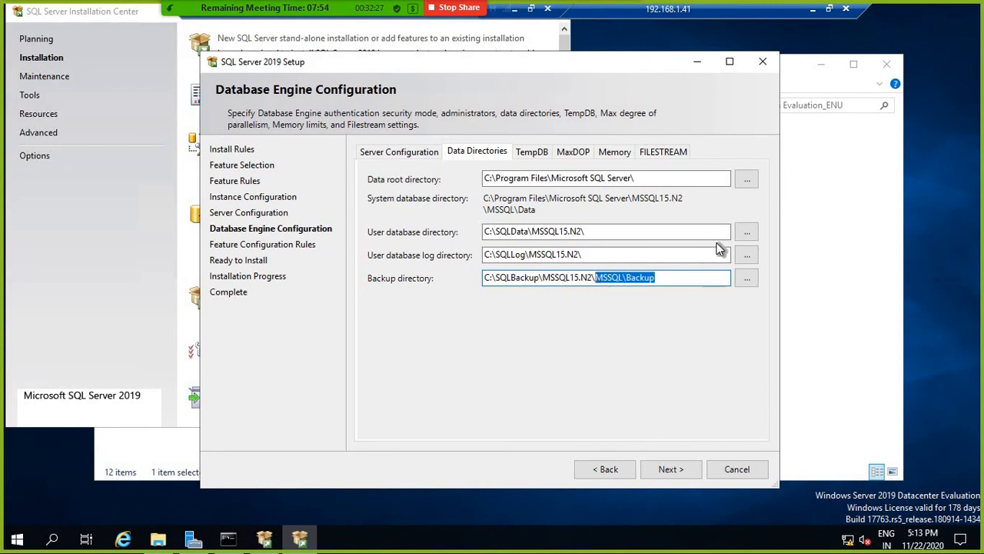
key("BackSpace")
left_click_drag(585, 255, 483, 255)
left_click_drag(597, 231, 413, 230)
key("ctrl+c")
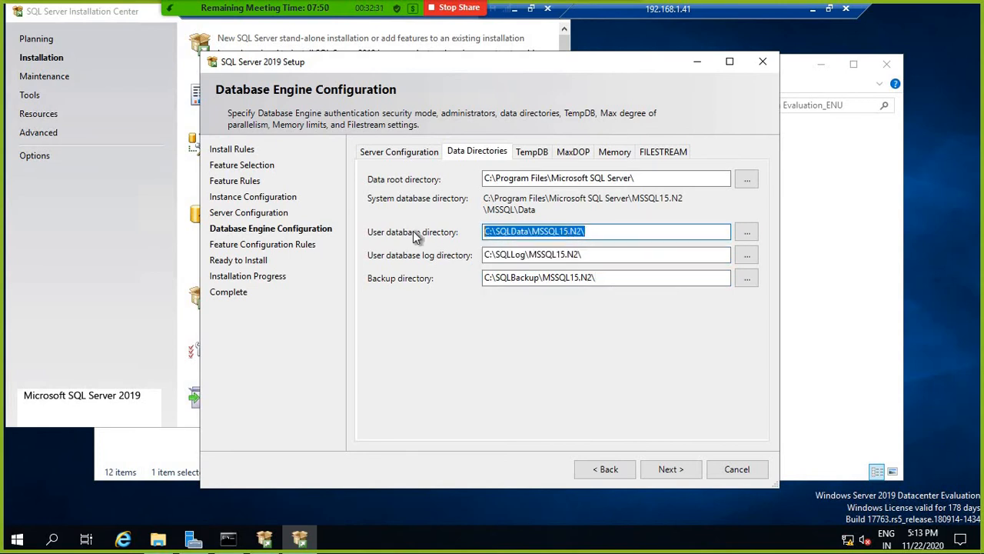
left_click(531, 152)
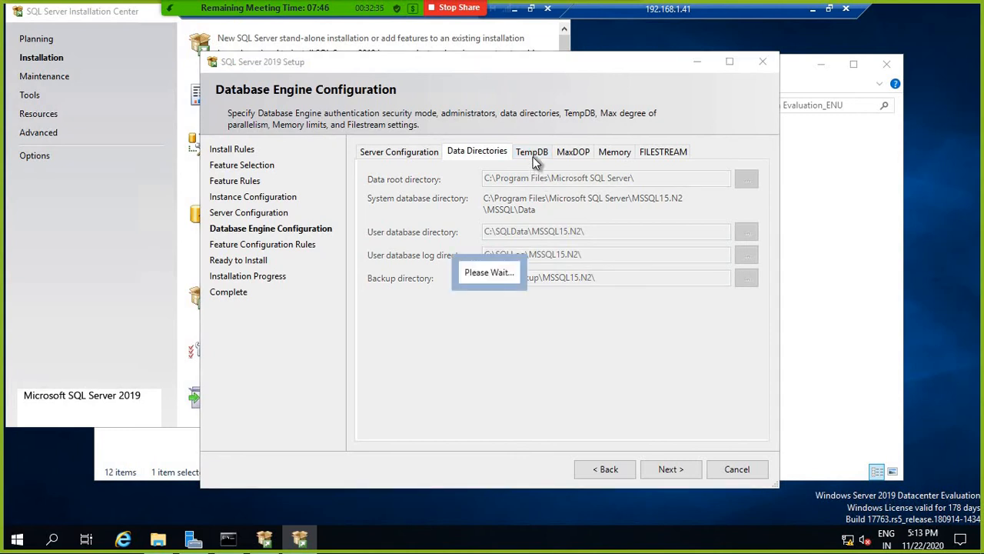
Step: Replace the default TempDB data directory with C:\SQLData\MSSQL15.N2\
left_click(727, 290)
left_click(723, 261)
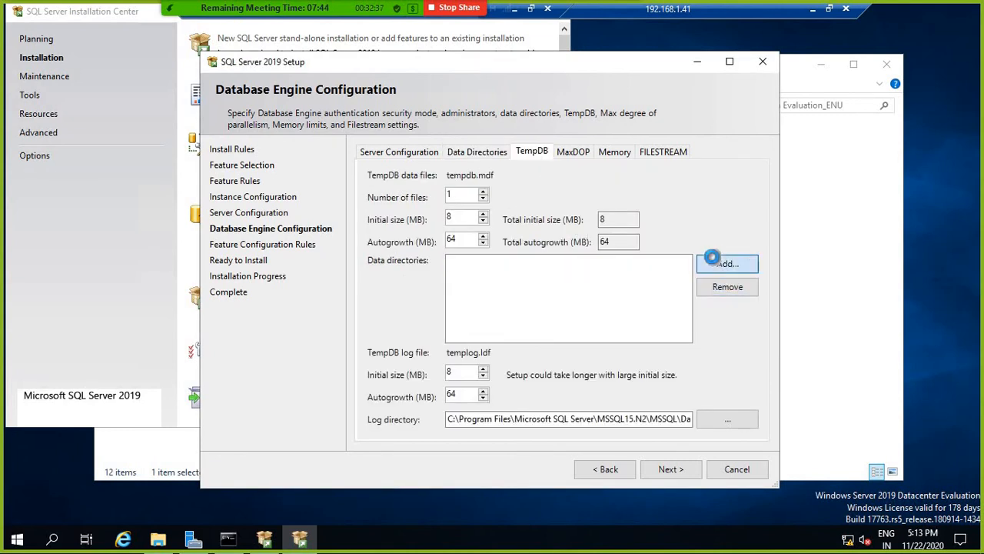
left_click(464, 331)
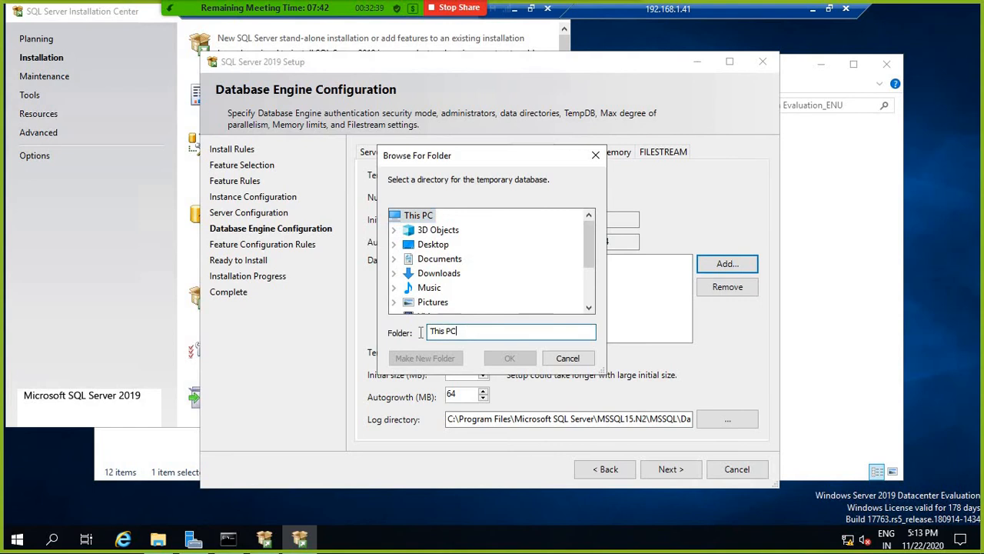
key("ctrl+a")
key("ctrl+v")
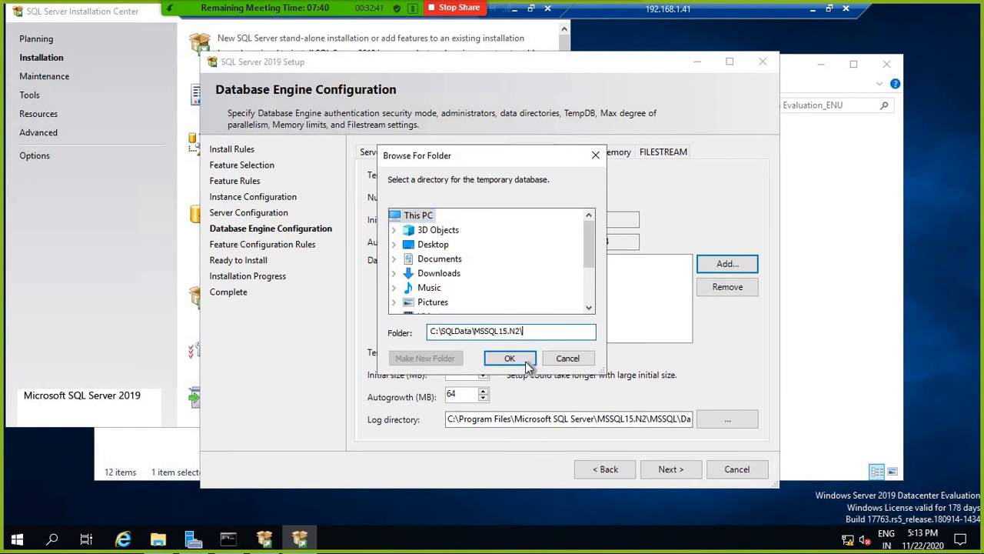
left_click(510, 358)
Step: Set TempDB data and log initial sizes to 64 MB and continue
left_click_drag(465, 374, 356, 371)
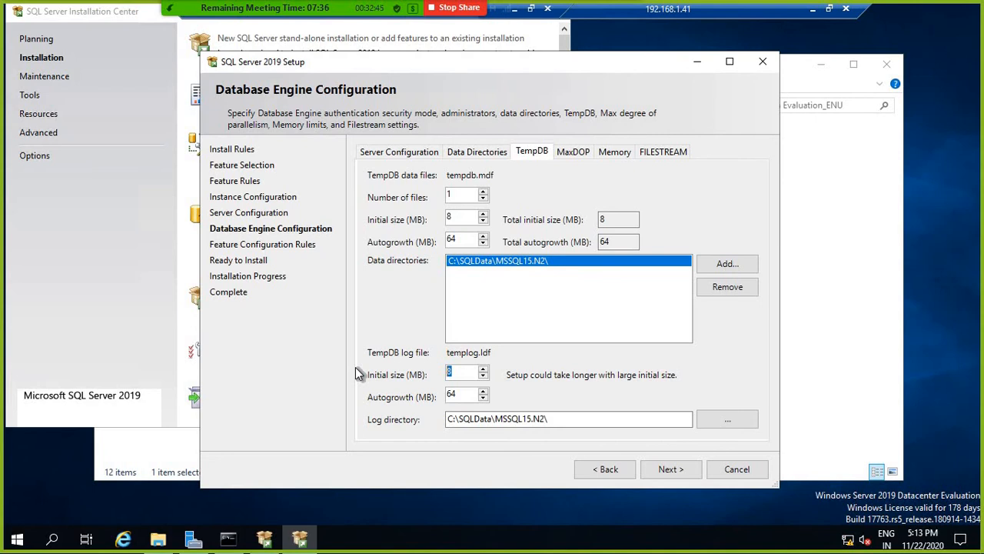
type("64")
left_click_drag(460, 216, 315, 216)
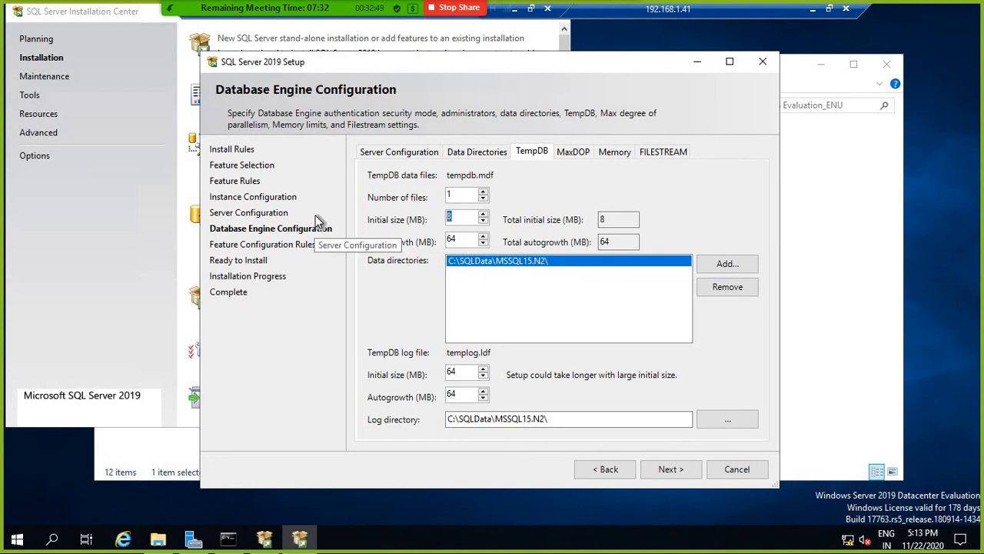
type("64")
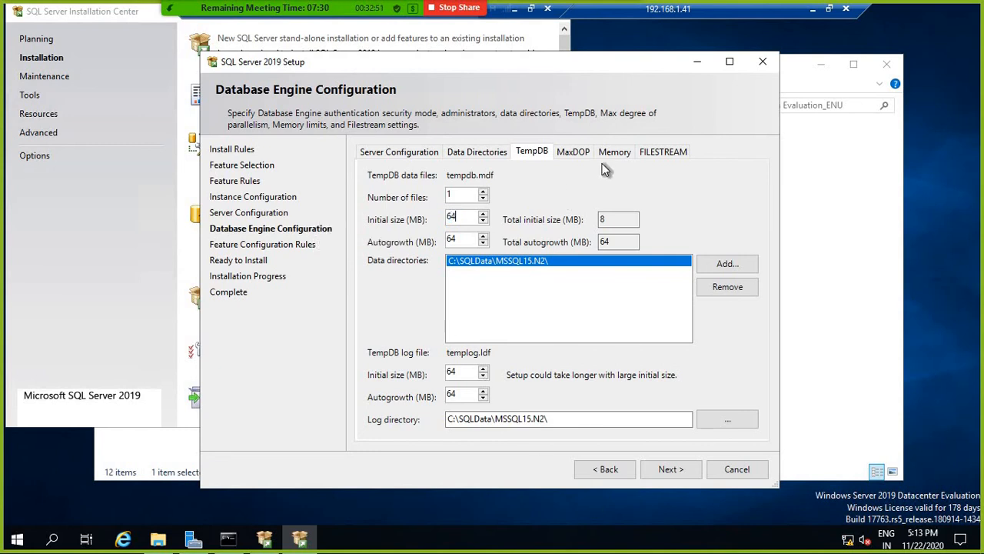
left_click(678, 470)
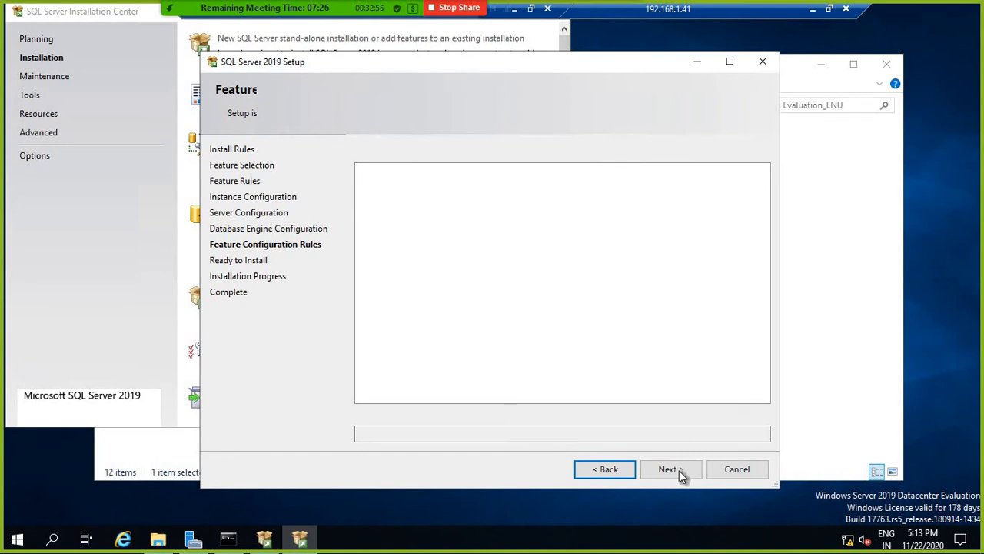
Step: Start the SQL Server 2019 installation and leave it running remotely
left_click(680, 470)
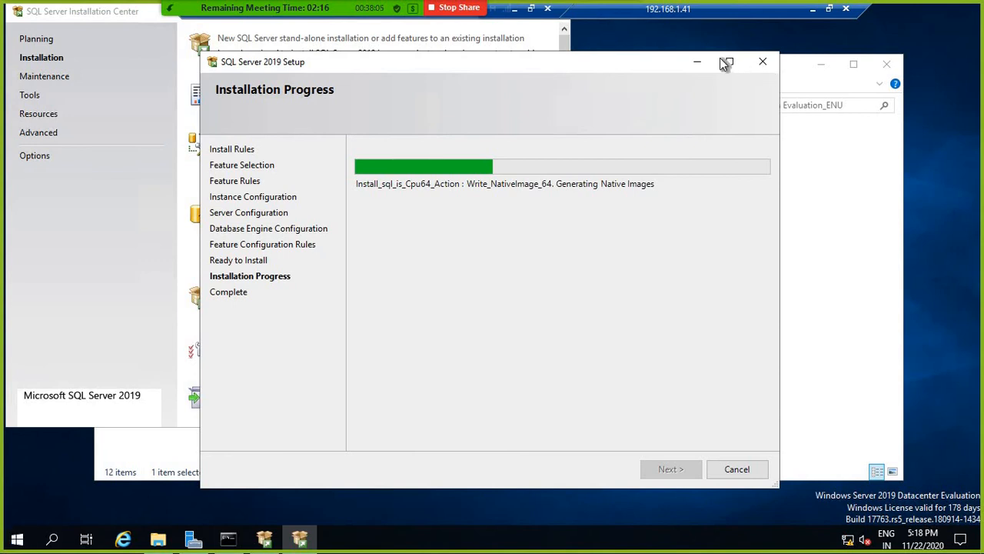
left_click(697, 62)
Step: Switch to the 192.168.1.40 session and expand the AG1\N1 Databases folder
left_click(813, 9)
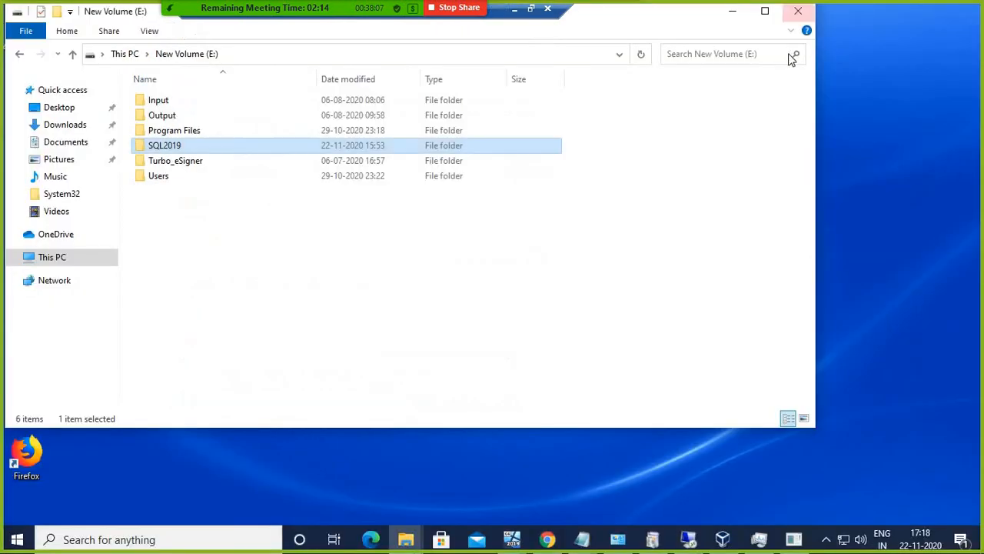
left_click(688, 538)
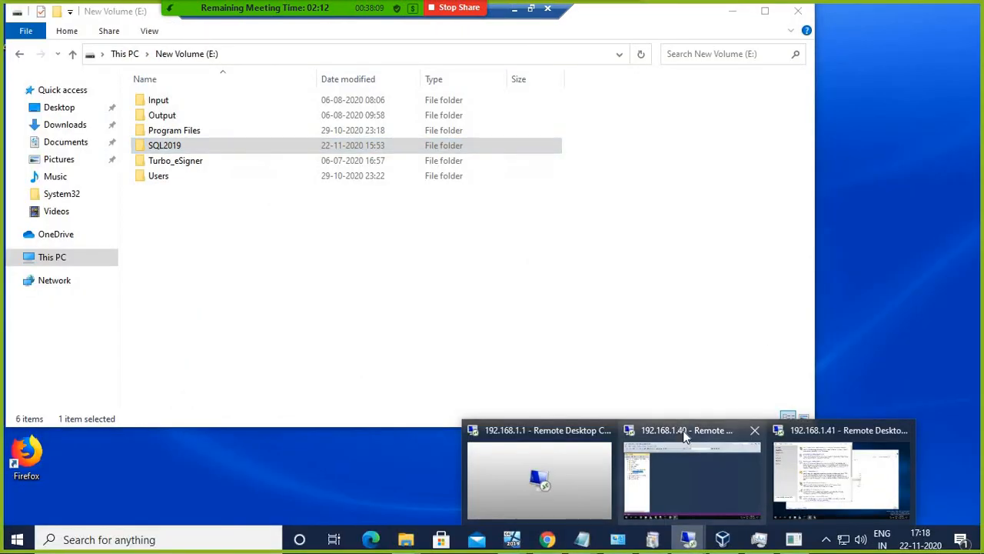
left_click(687, 437)
left_click(66, 135)
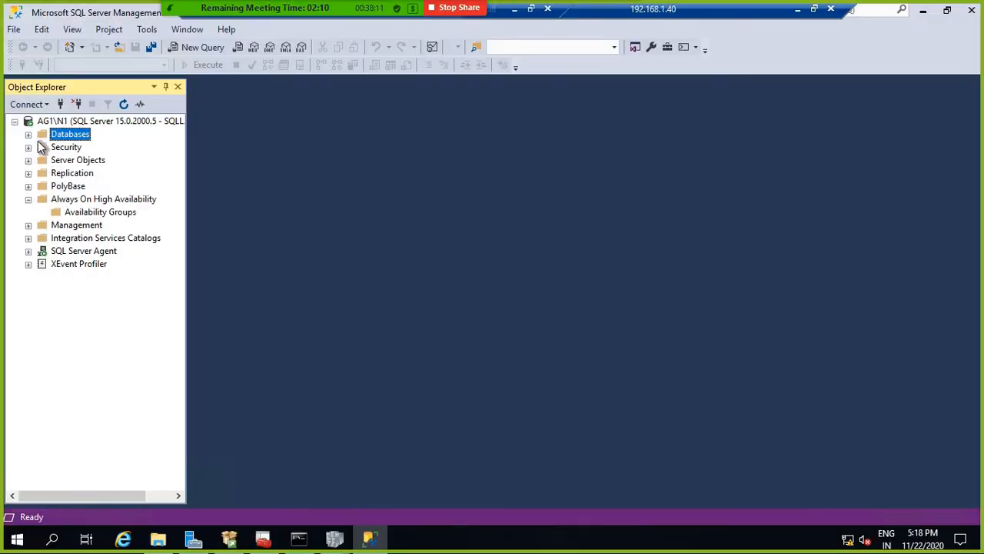
left_click(28, 134)
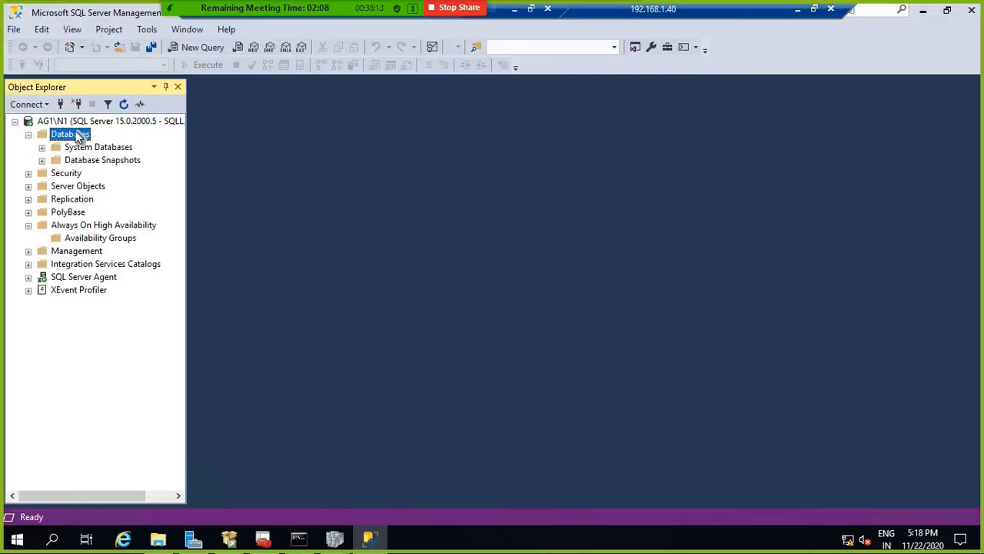
Step: Create a new database named TestDB with default settings
right_click(75, 133)
left_click(108, 139)
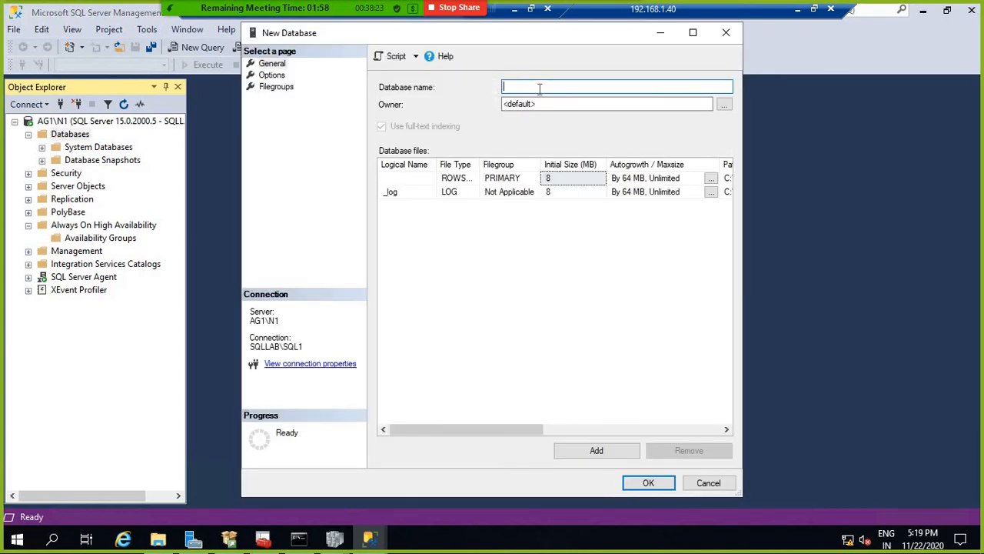
type("TestDB")
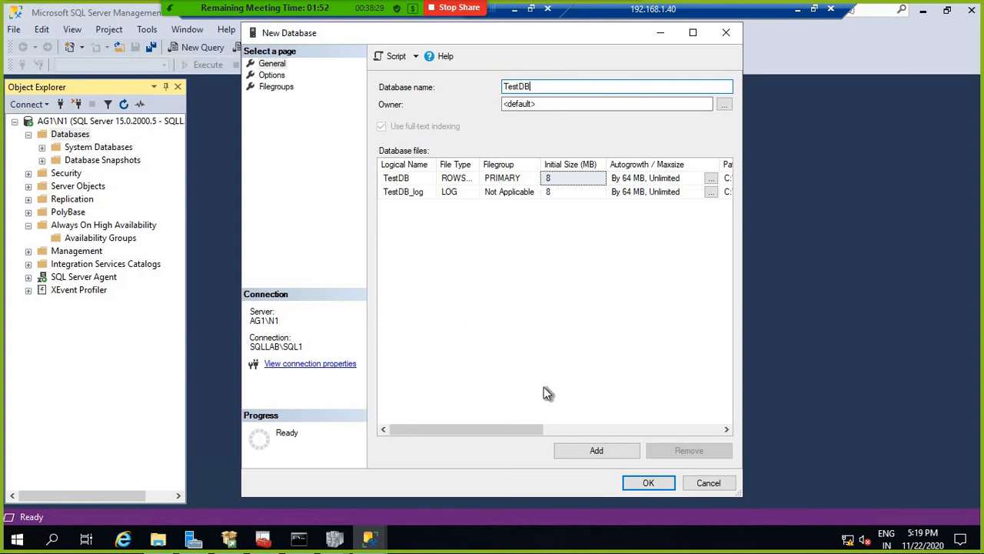
left_click(271, 74)
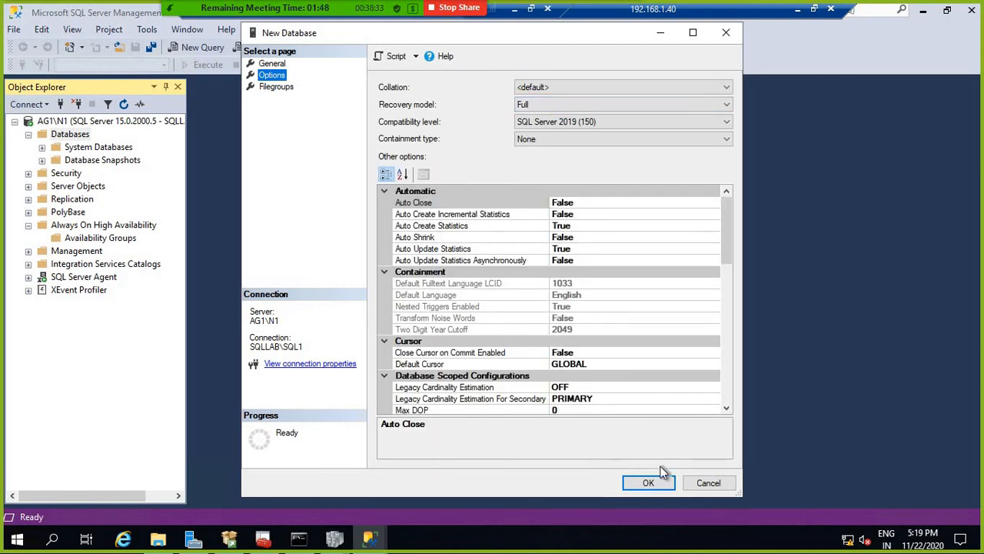
left_click(650, 483)
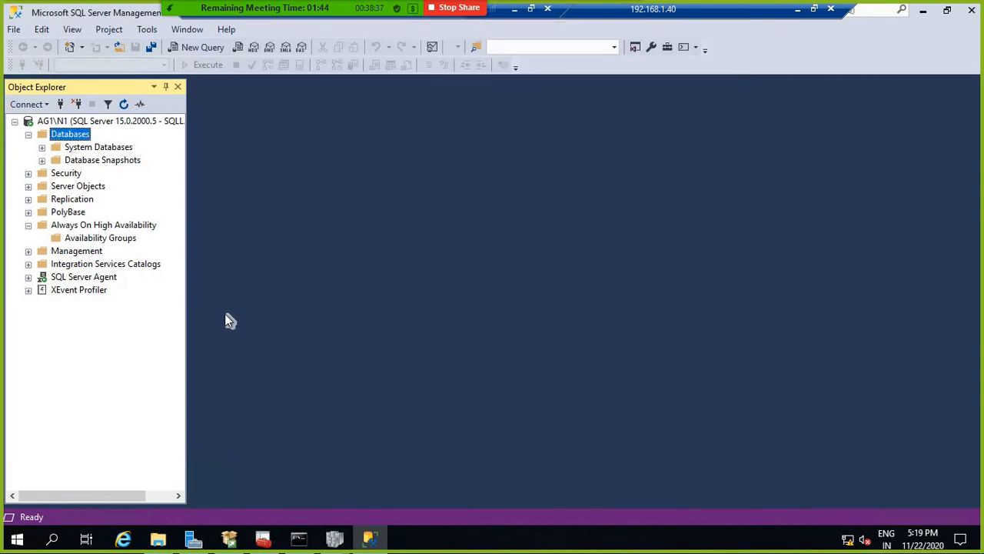
Step: Expand TestDB and start designing a new table under its Tables folder
left_click(41, 173)
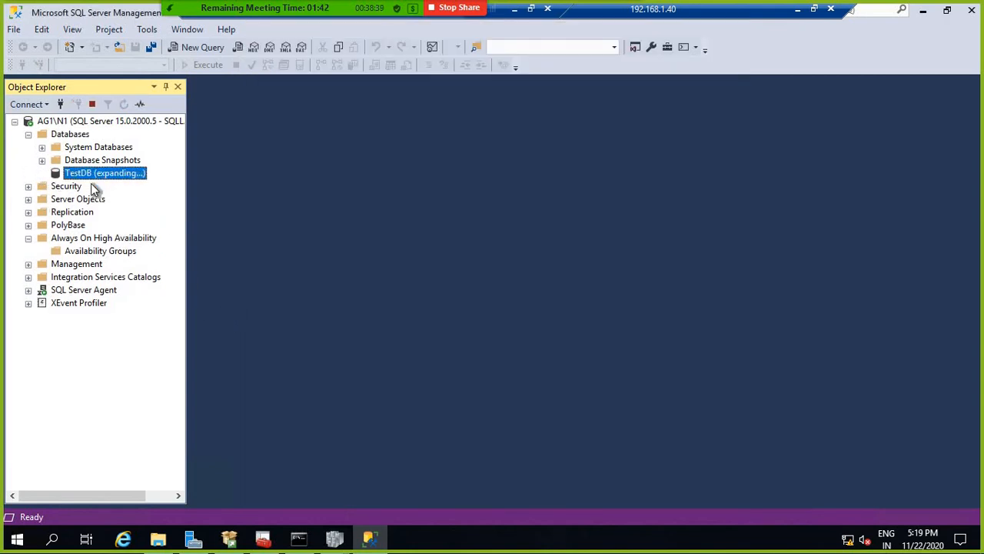
right_click(93, 198)
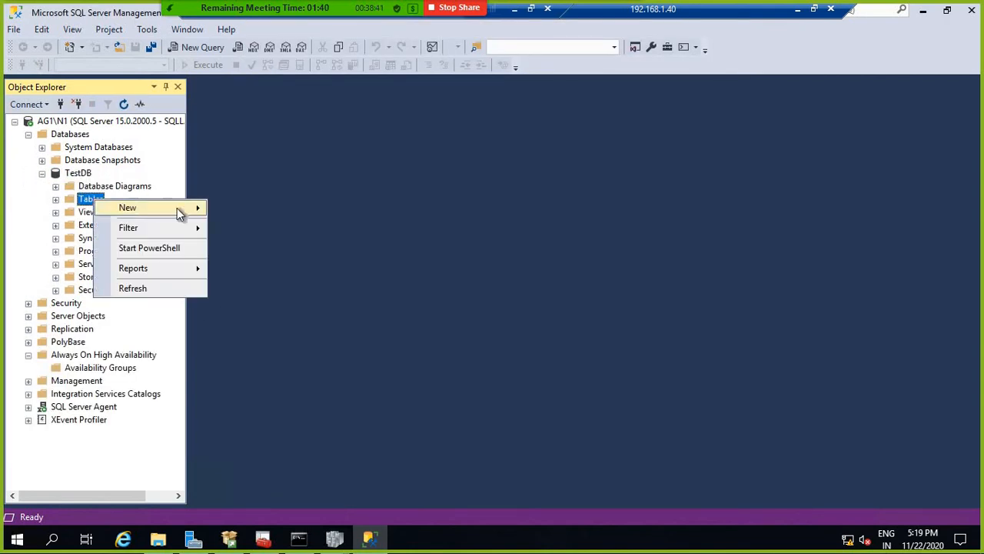
mouse_move(177, 208)
left_click(281, 206)
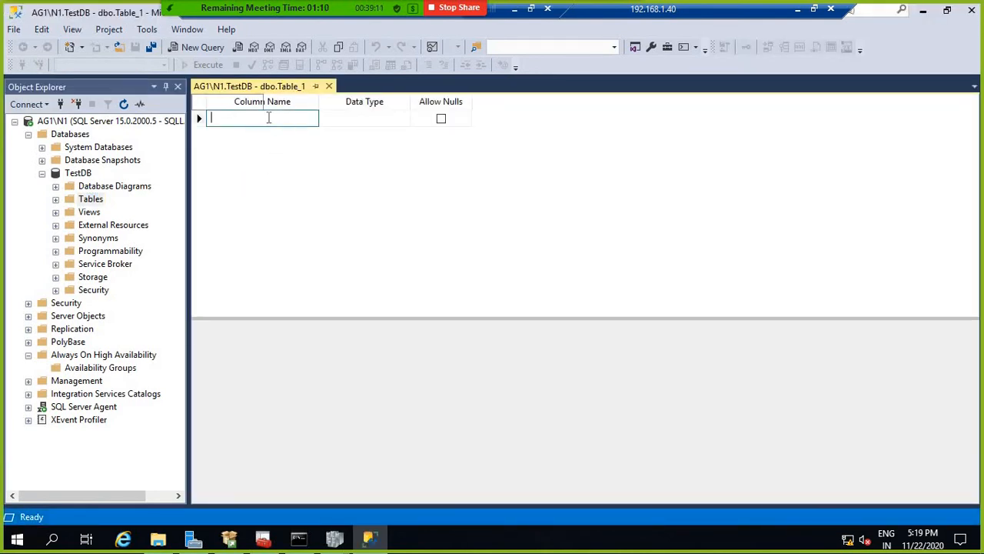
Step: Define two columns: id as int and name as varchar(50)
type("d")
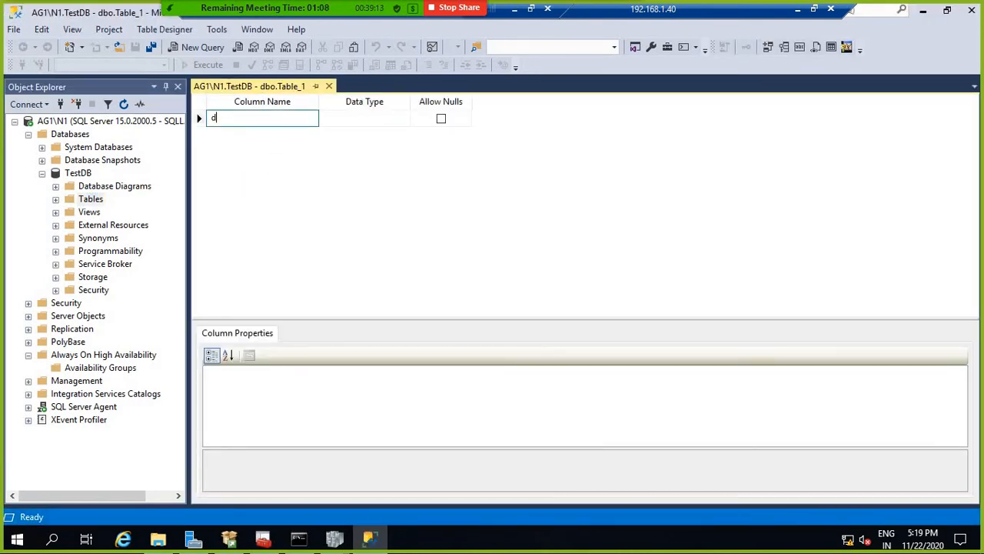
key("Tab")
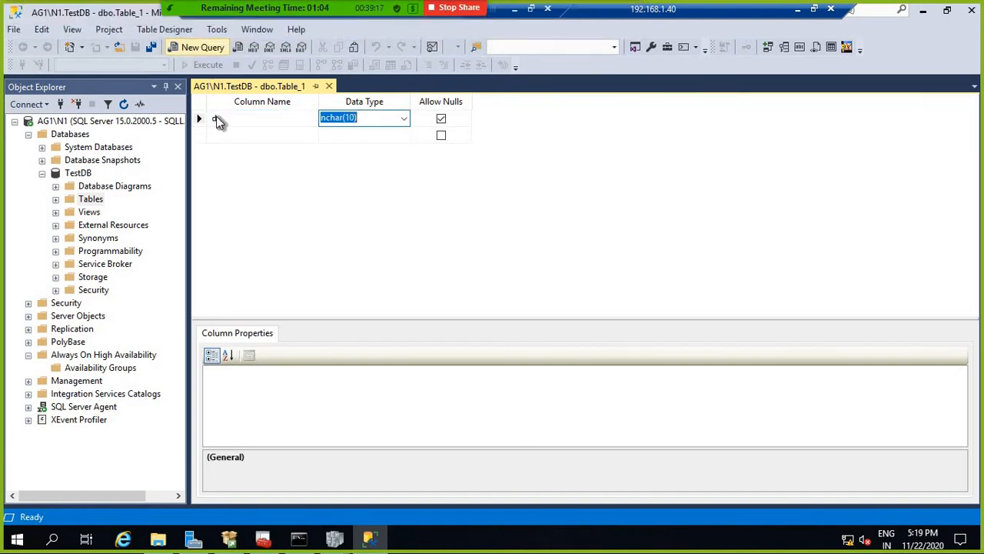
left_click(224, 120)
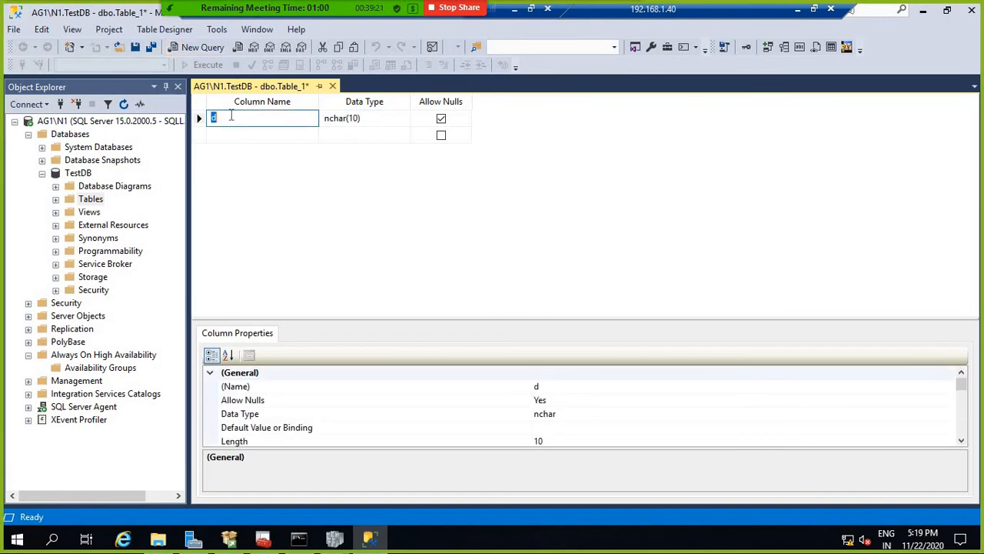
key("BackSpace")
type("id")
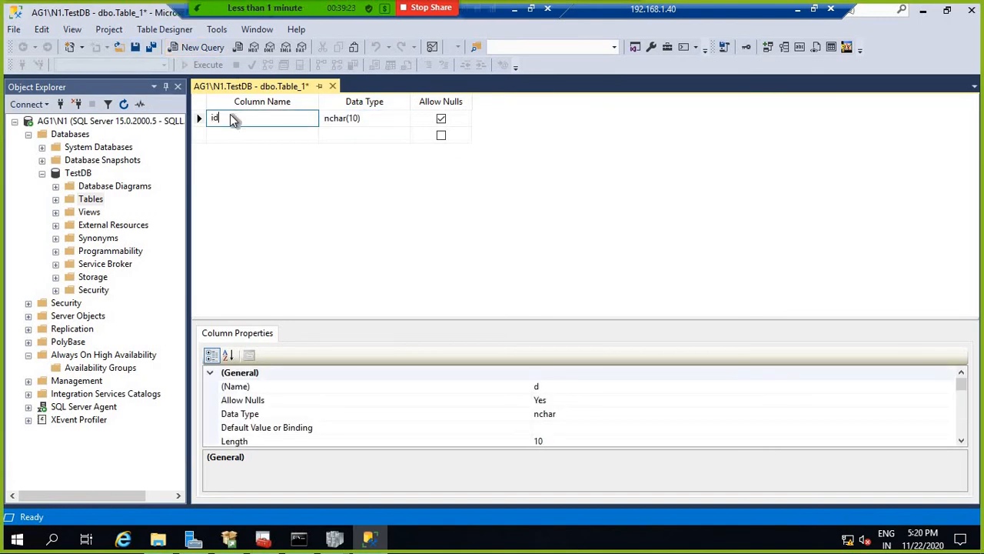
key("Tab")
type("in")
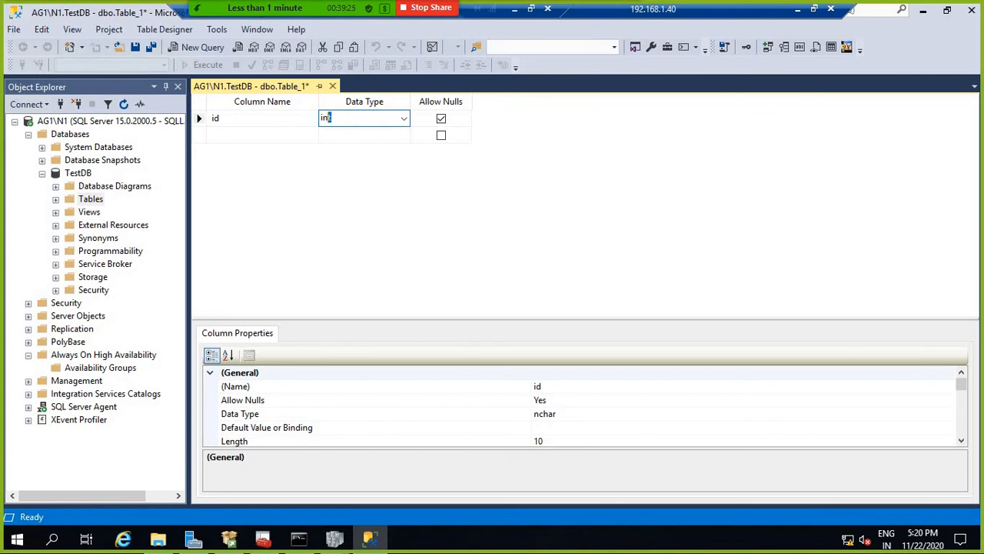
type("t")
left_click(231, 133)
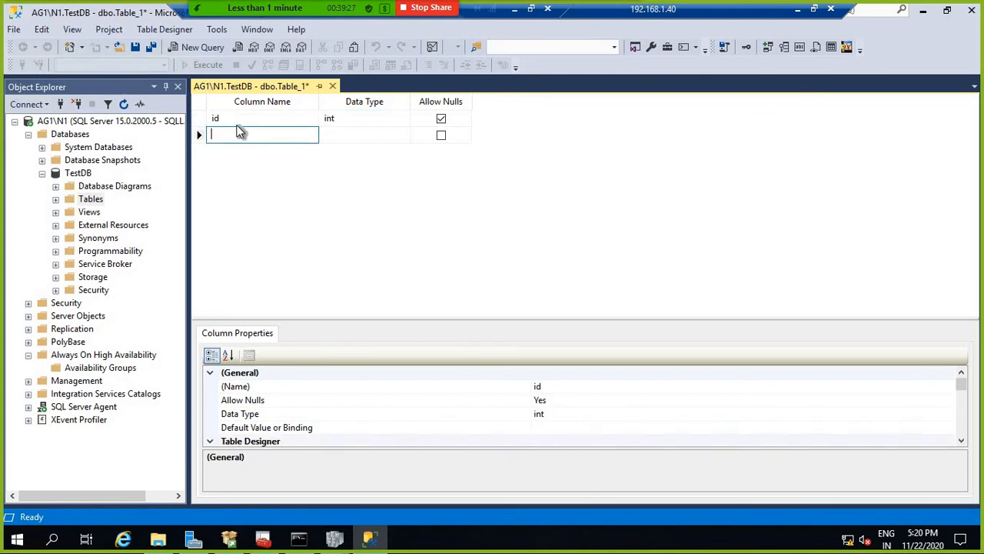
type("name")
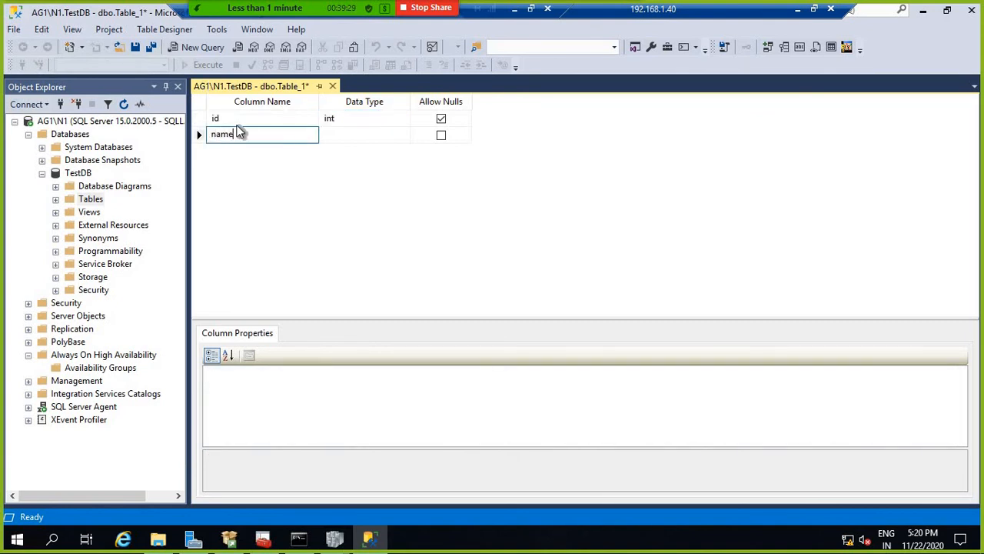
key("Tab")
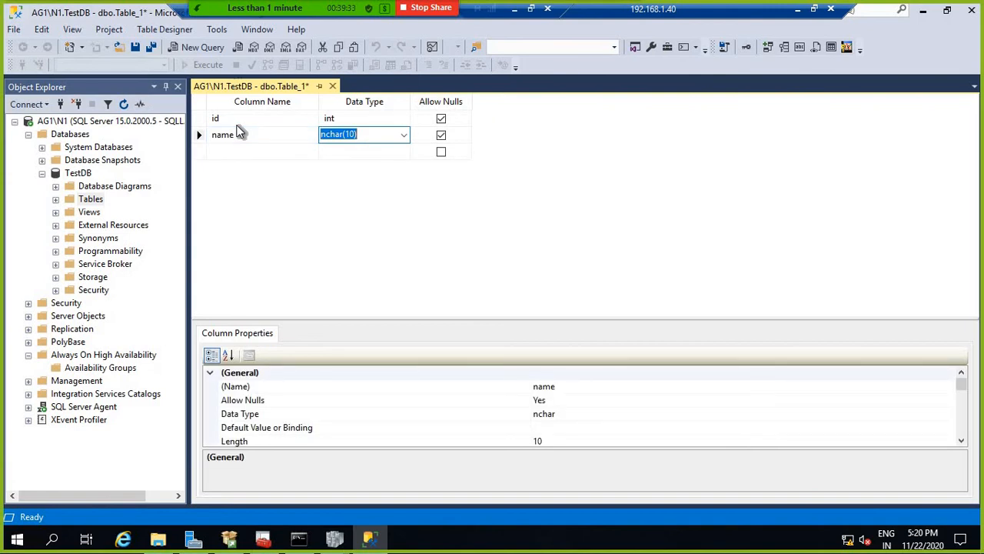
type("varcha")
left_click(368, 154)
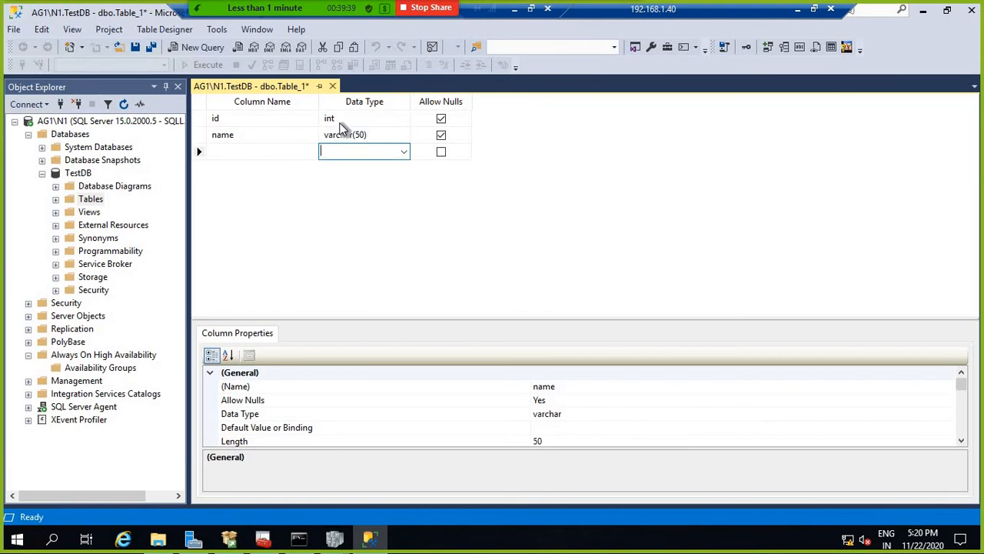
Step: Save the table as tbl_emp and close the table designer
right_click(270, 89)
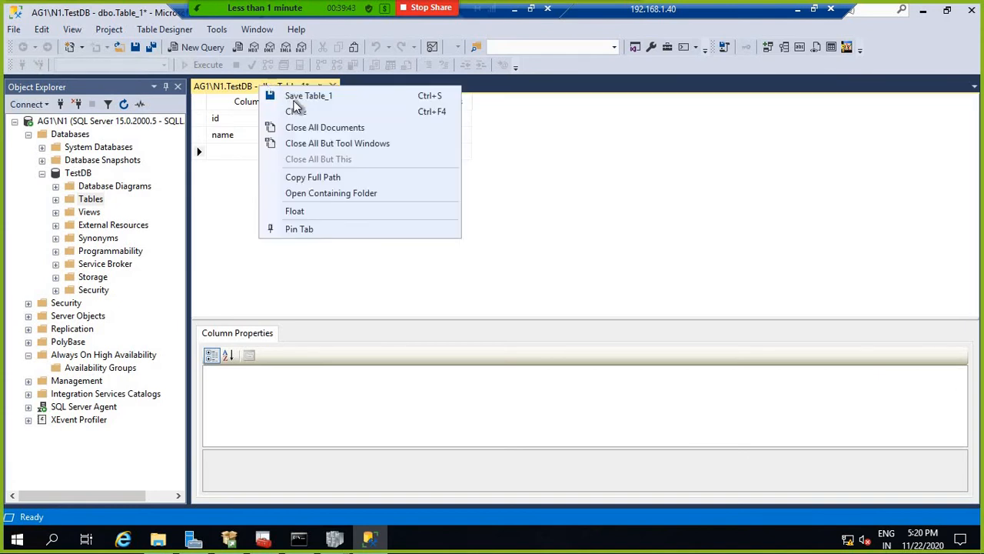
left_click(301, 97)
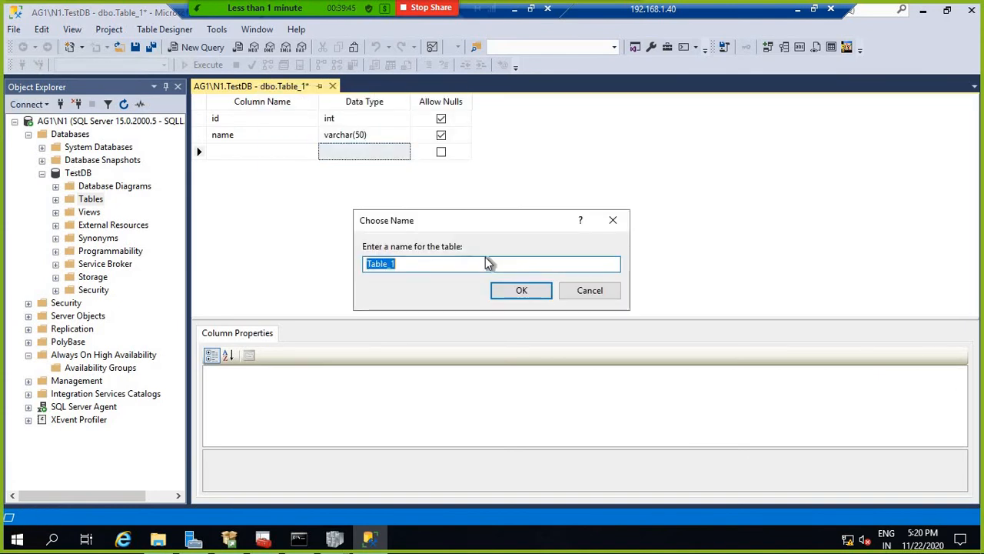
type("tbl_")
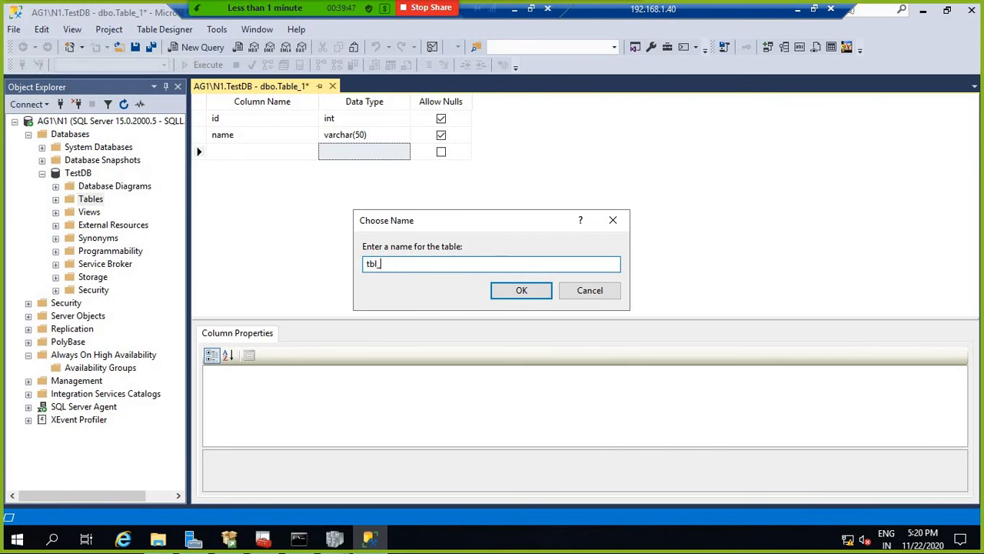
type("emp")
left_click(520, 289)
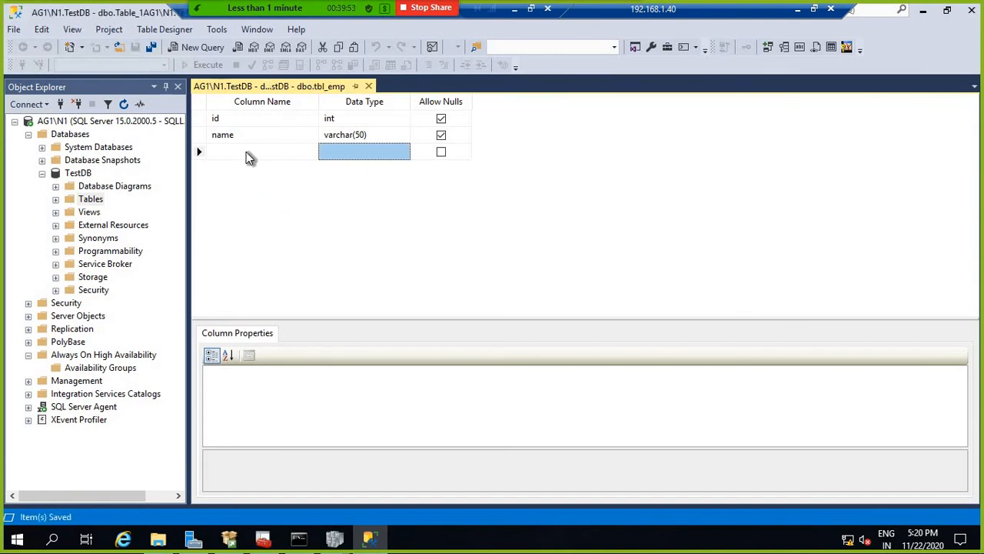
right_click(303, 88)
key("Escape")
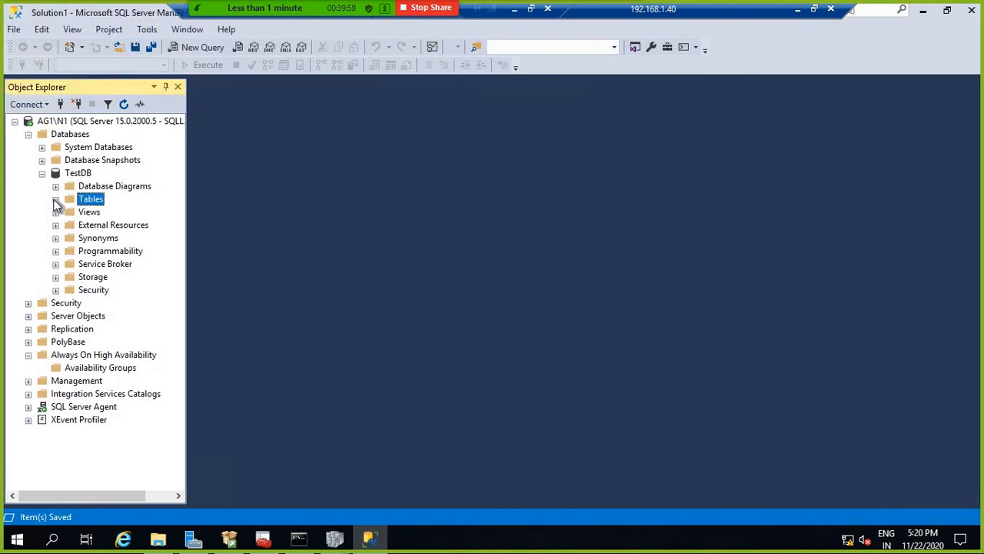
left_click(56, 199)
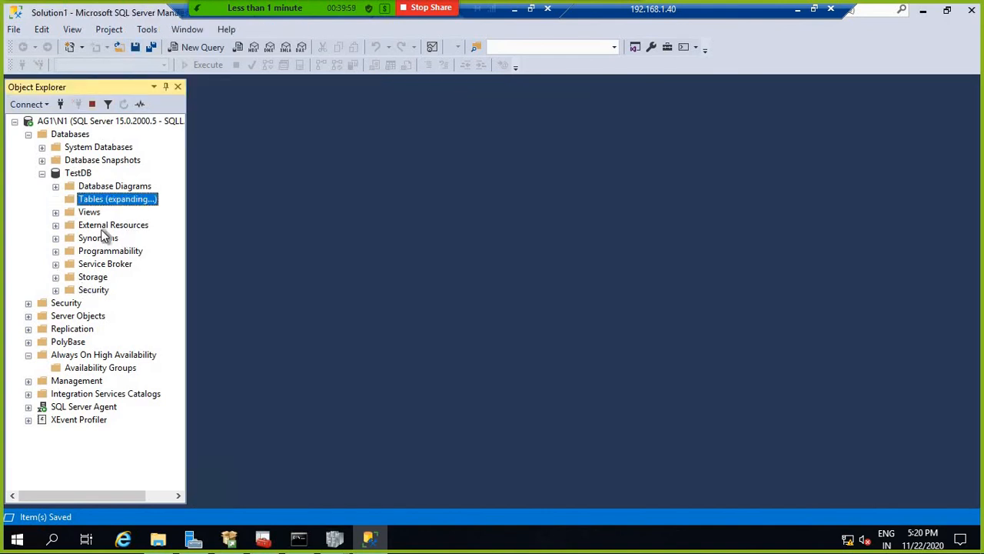
Step: Open dbo.tbl_emp with Edit Top 200 Rows to get an empty id/name grid
left_click(116, 264)
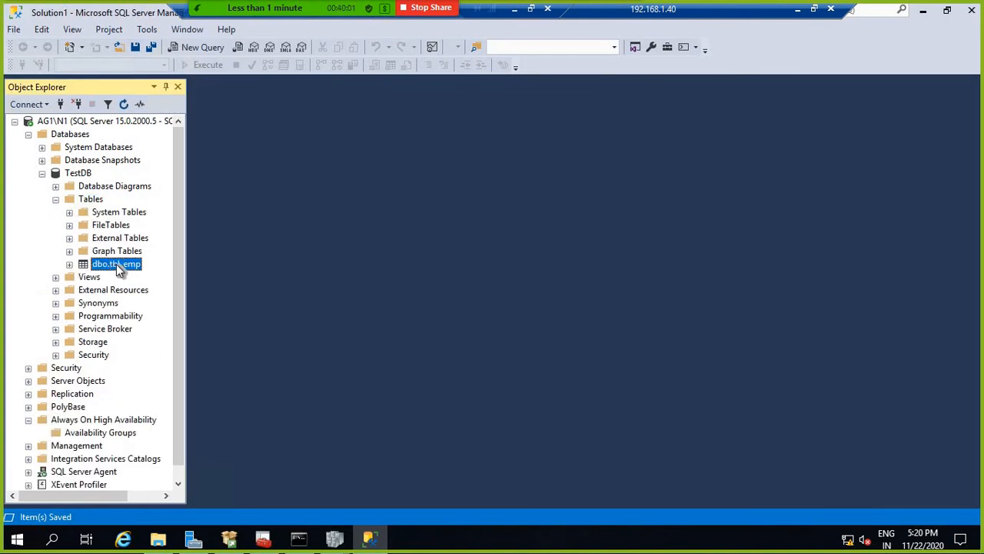
right_click(115, 263)
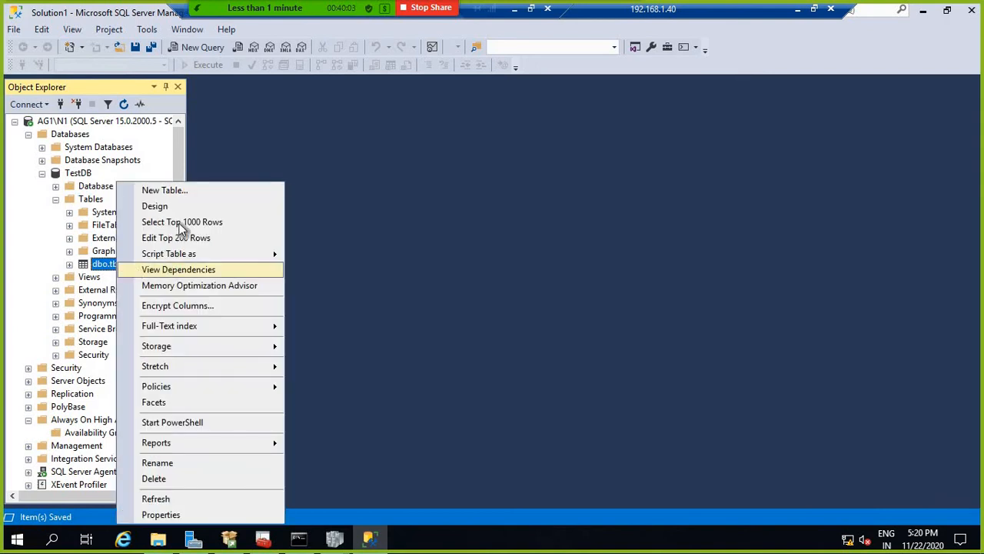
left_click(183, 237)
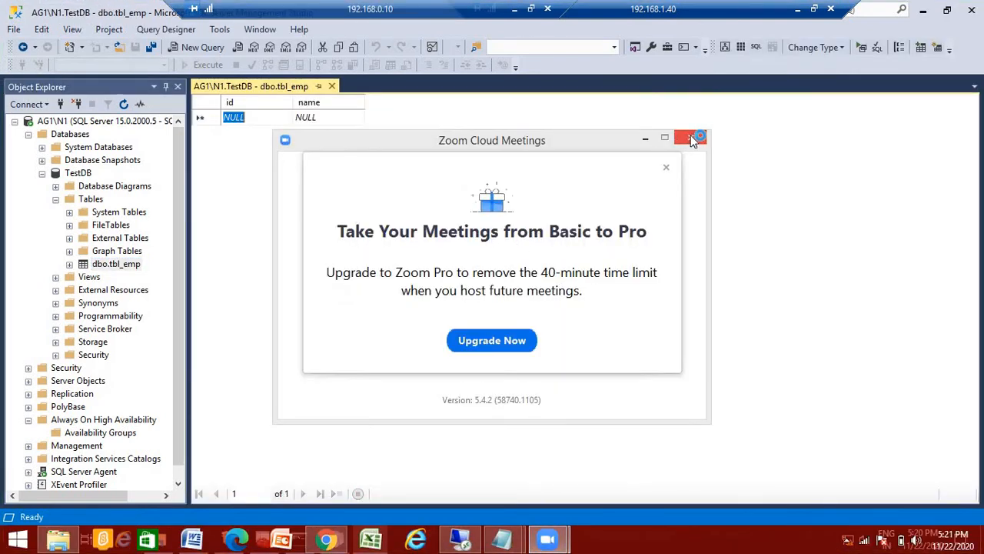
Step: Dismiss the Zoom upgrade prompt and rejoin the meeting from the browser chat link
left_click(689, 138)
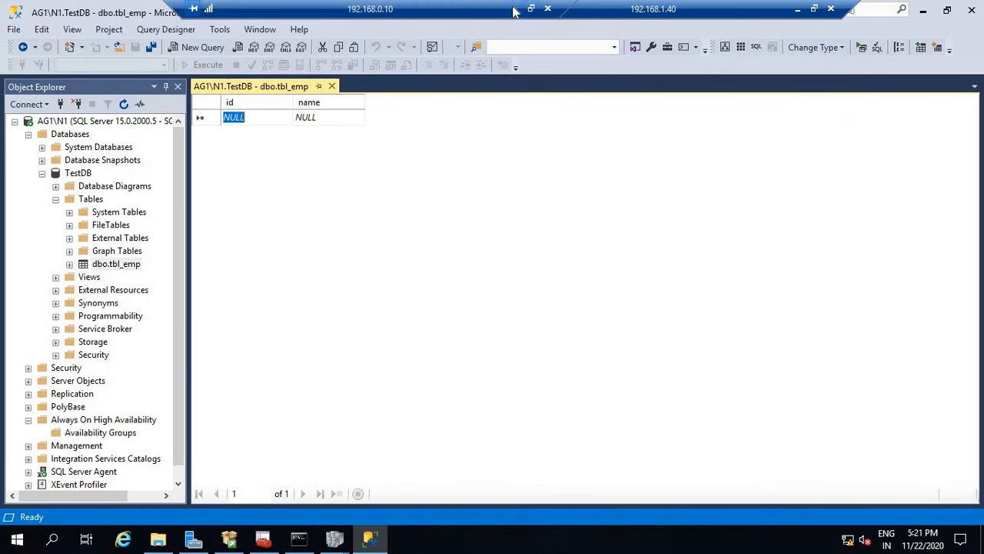
left_click(515, 9)
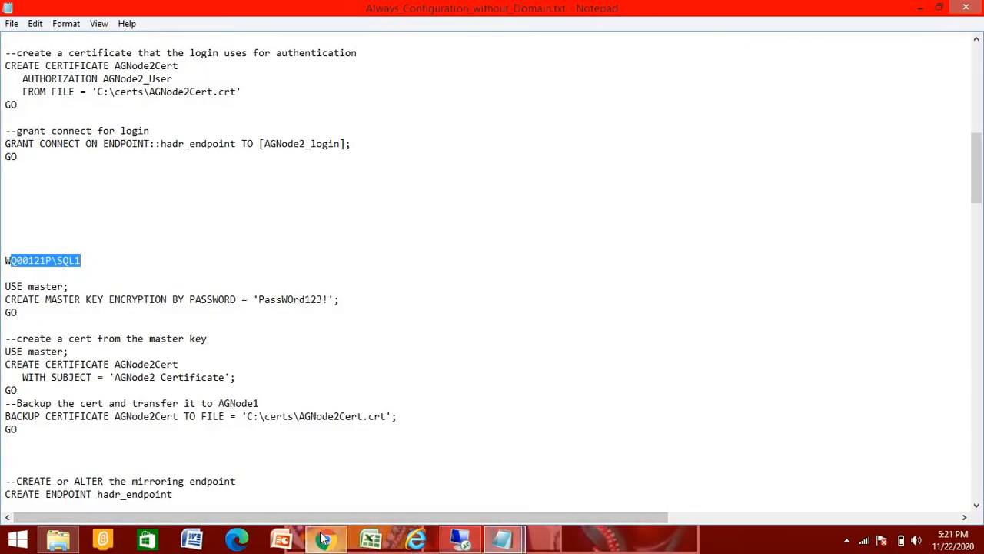
left_click(324, 538)
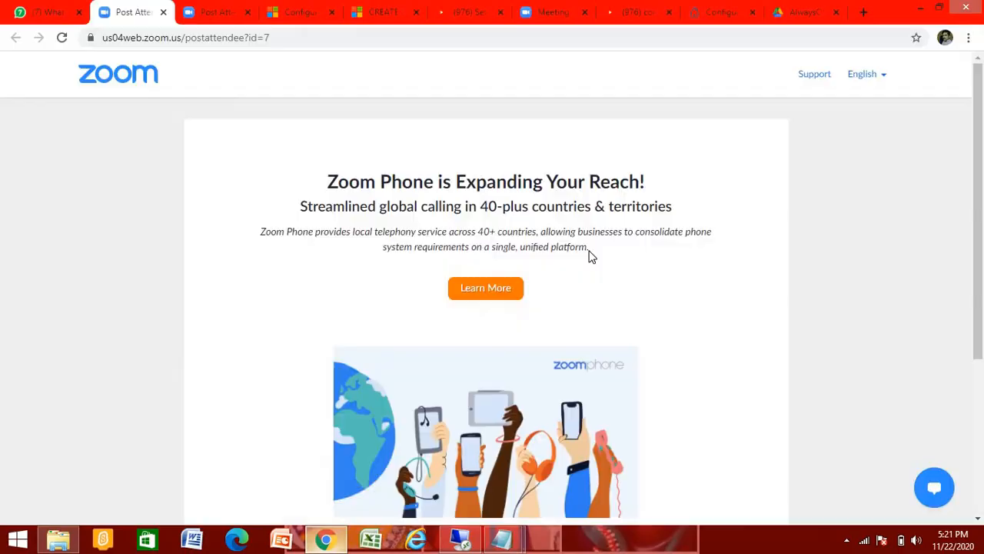
left_click(43, 12)
left_click(612, 195)
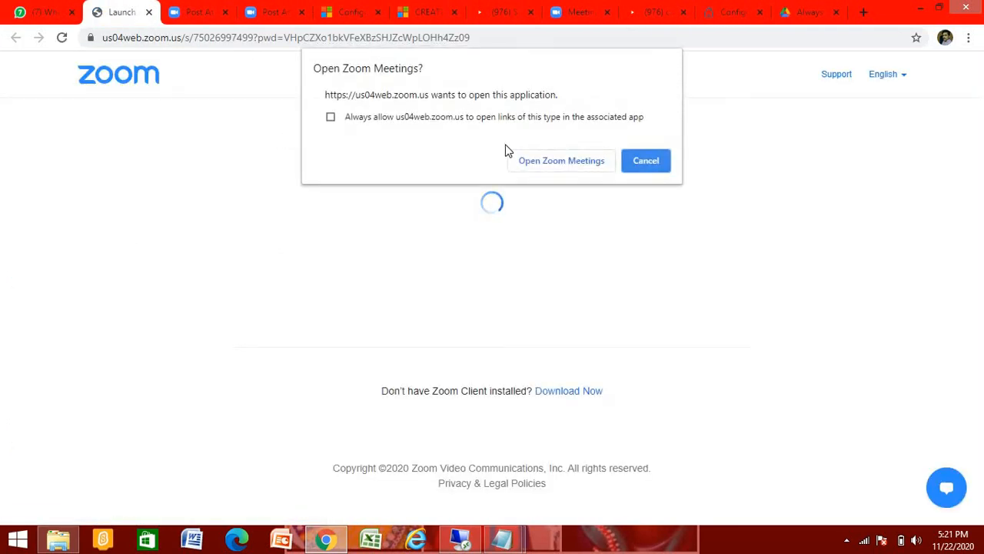
left_click(558, 160)
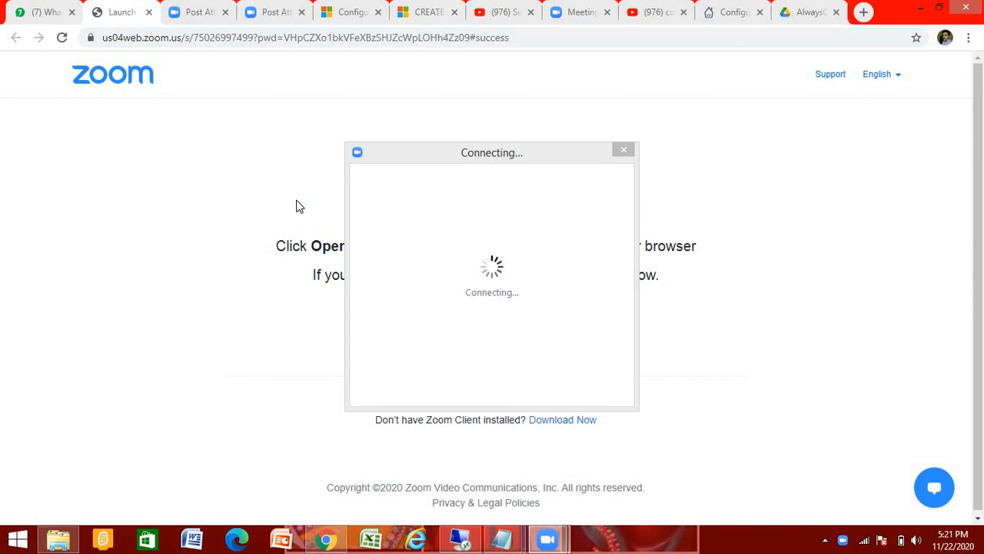
Step: Unmute, share the entire screen, and bring the remote session with the table forward
left_click(286, 371)
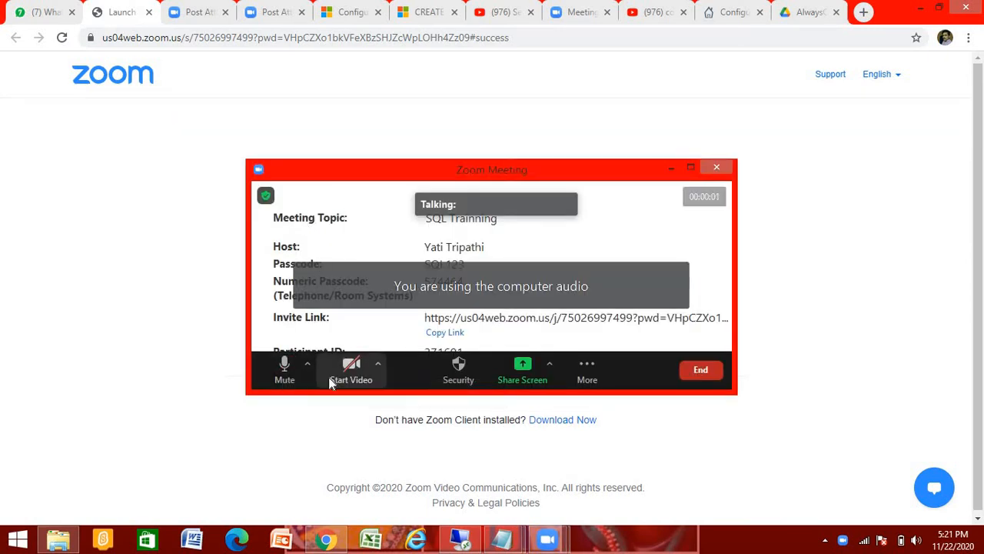
left_click(527, 365)
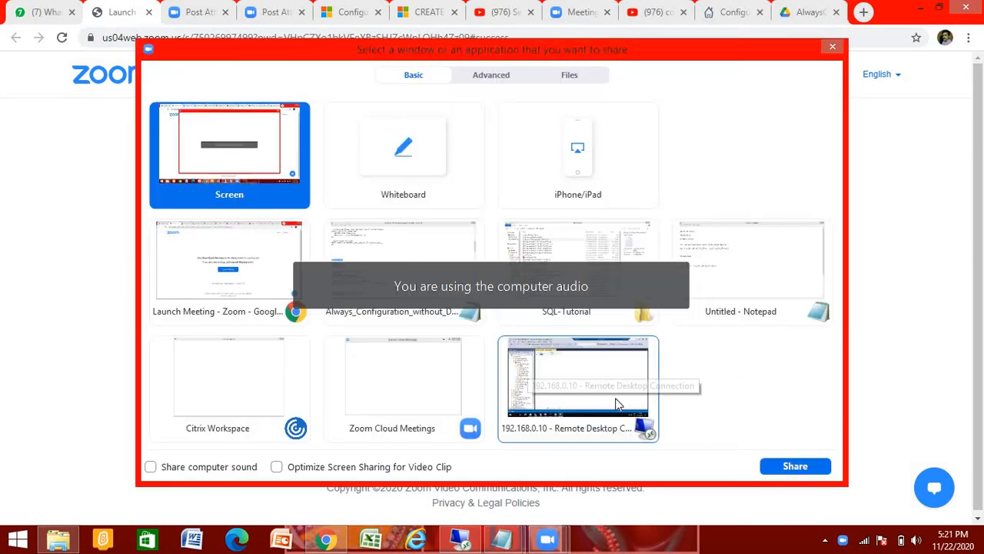
left_click(804, 467)
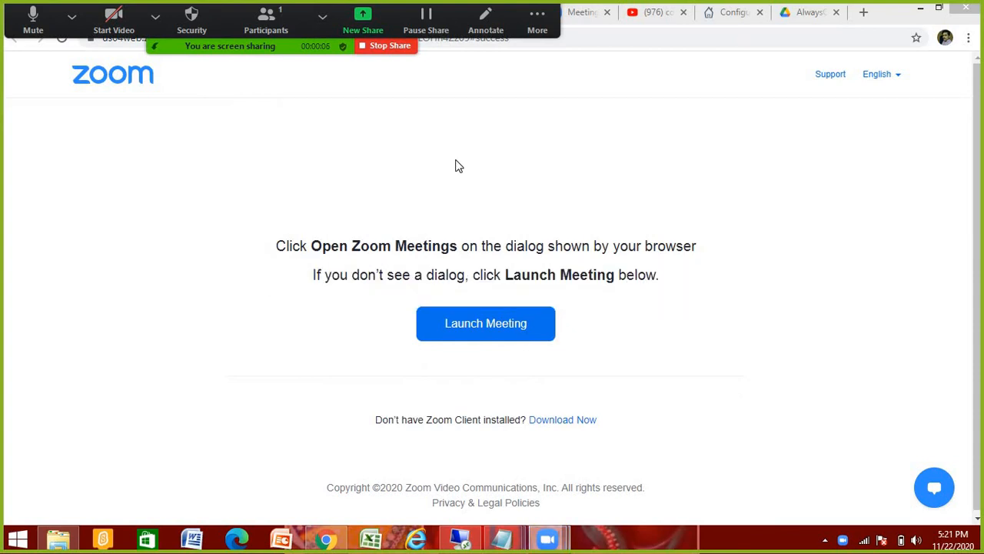
left_click(471, 539)
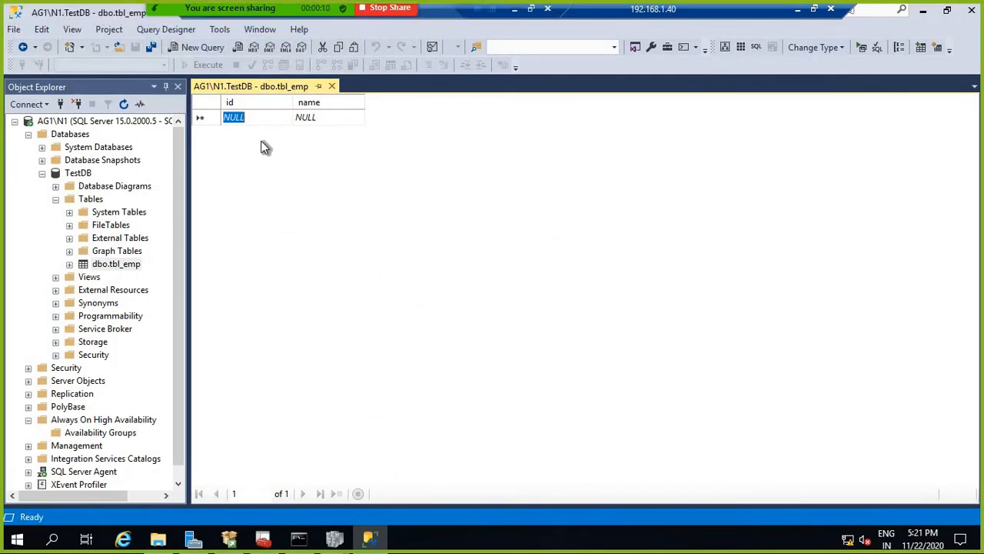
Step: Enter employee rows with ids 1 through 5, each with a name
type("1")
key("Tab")
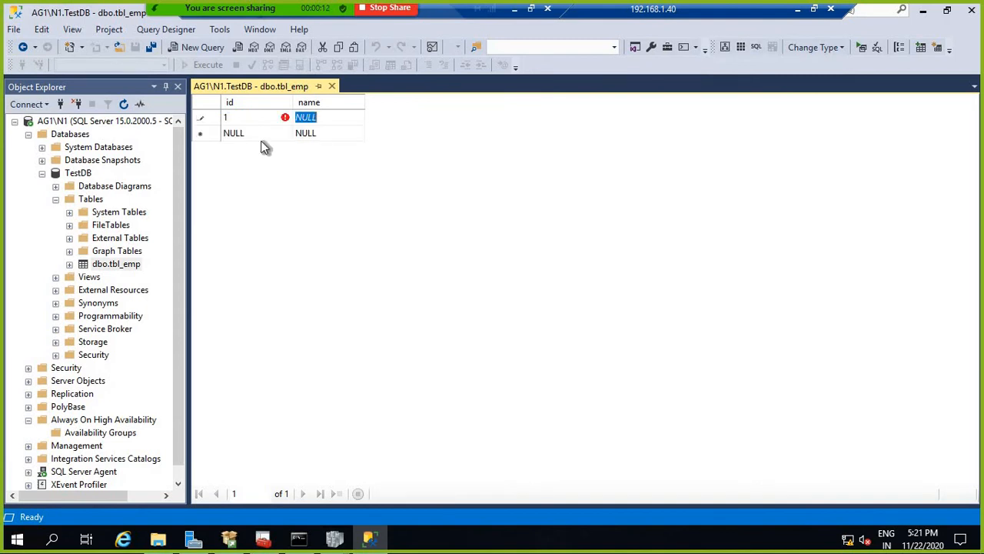
type("vijay")
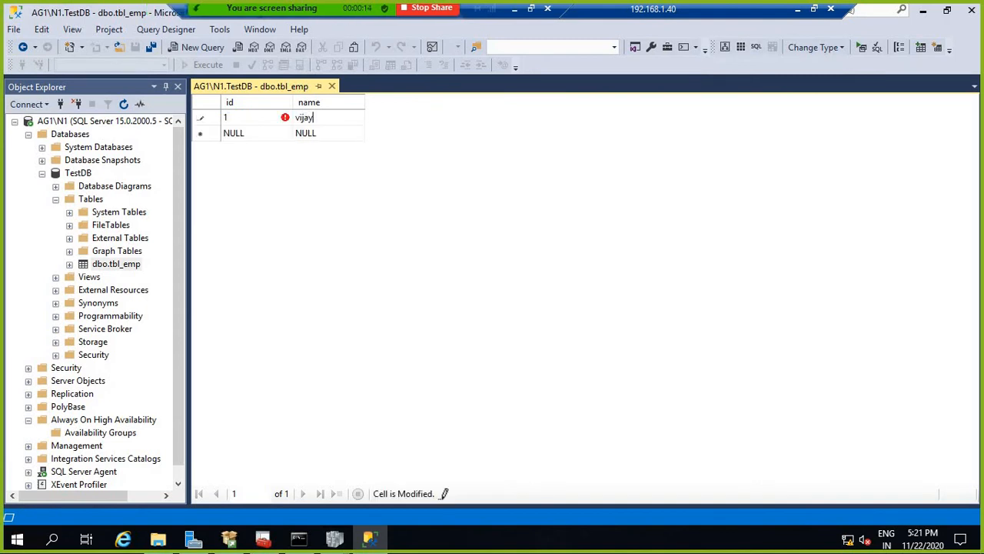
left_click(261, 140)
key("Tab")
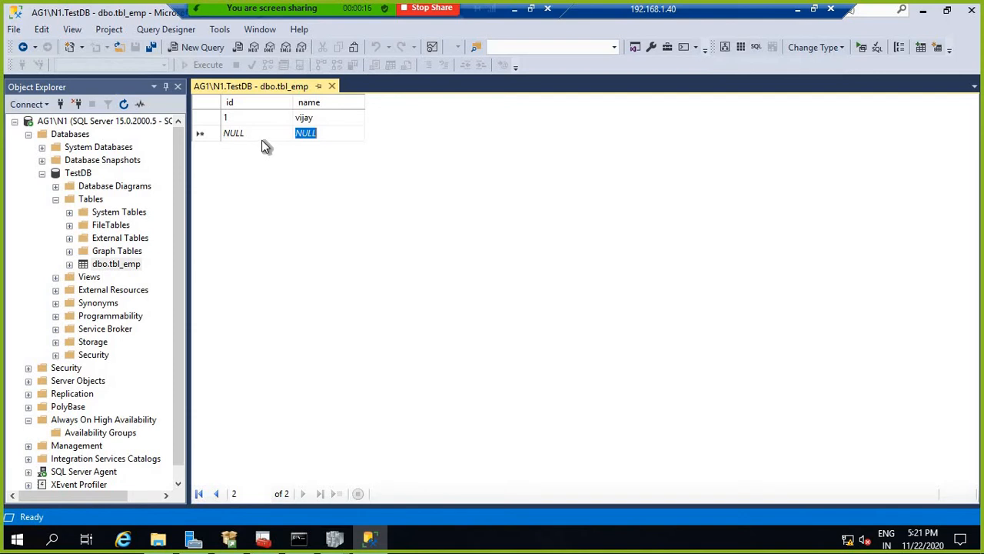
left_click(261, 129)
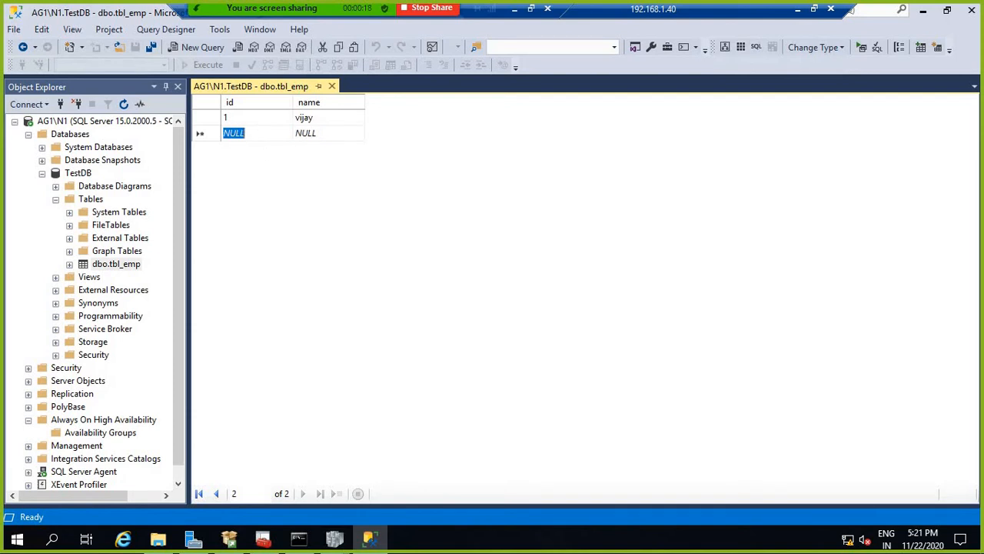
type("2")
key("Tab")
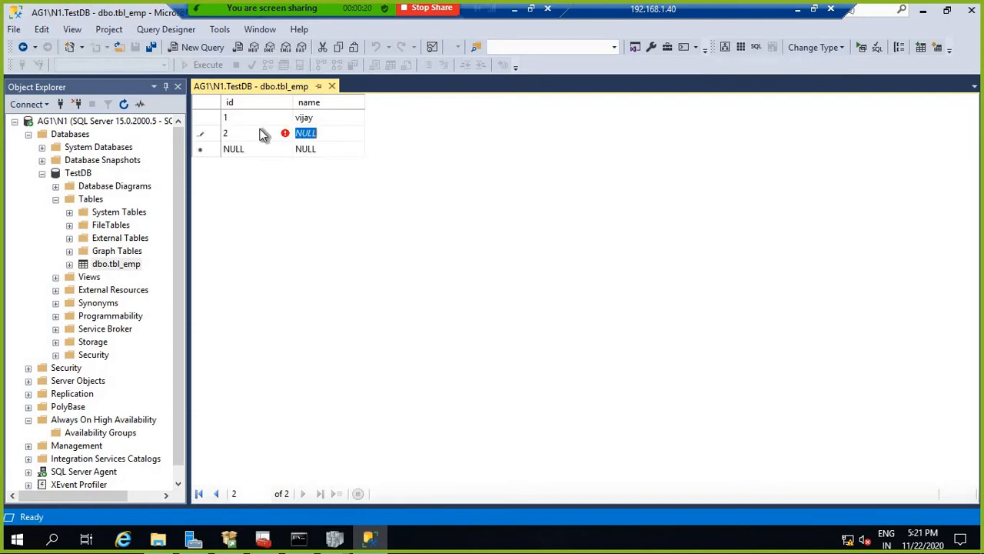
type("vikas")
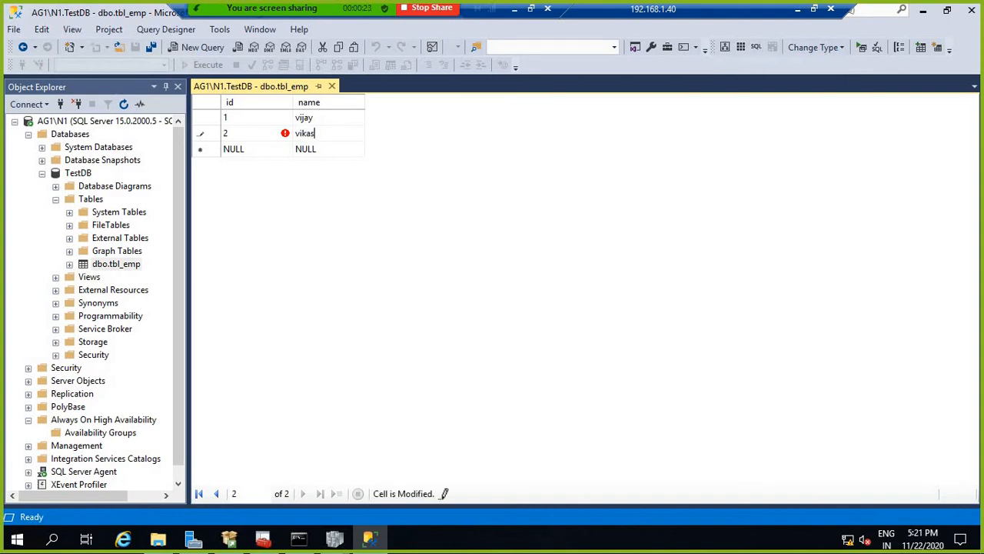
key("Tab")
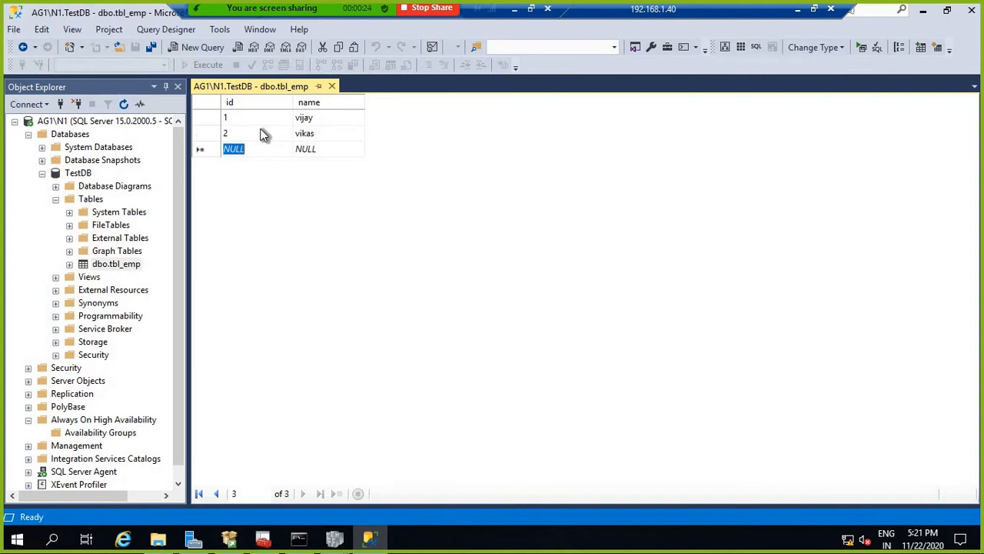
type("3")
key("Tab")
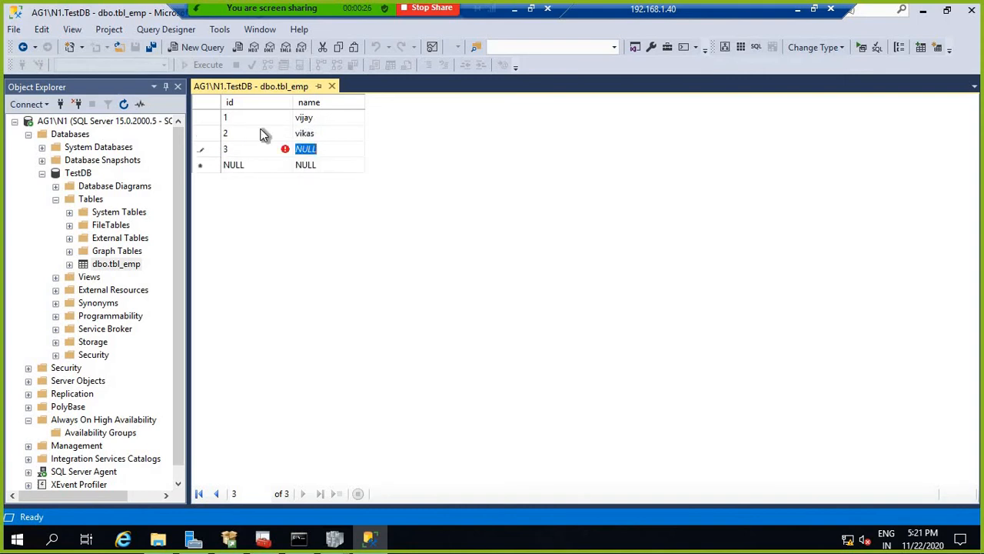
type("vinay")
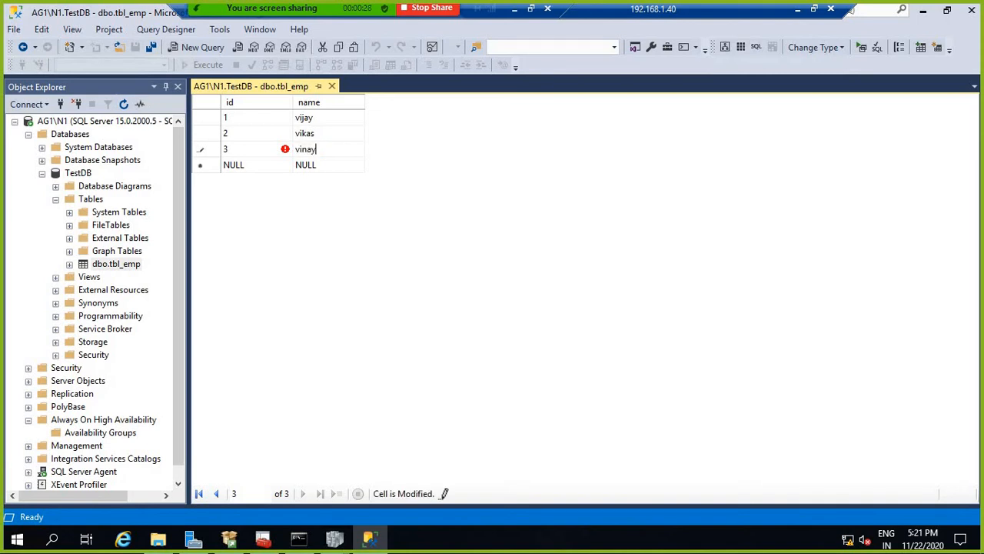
key("Tab")
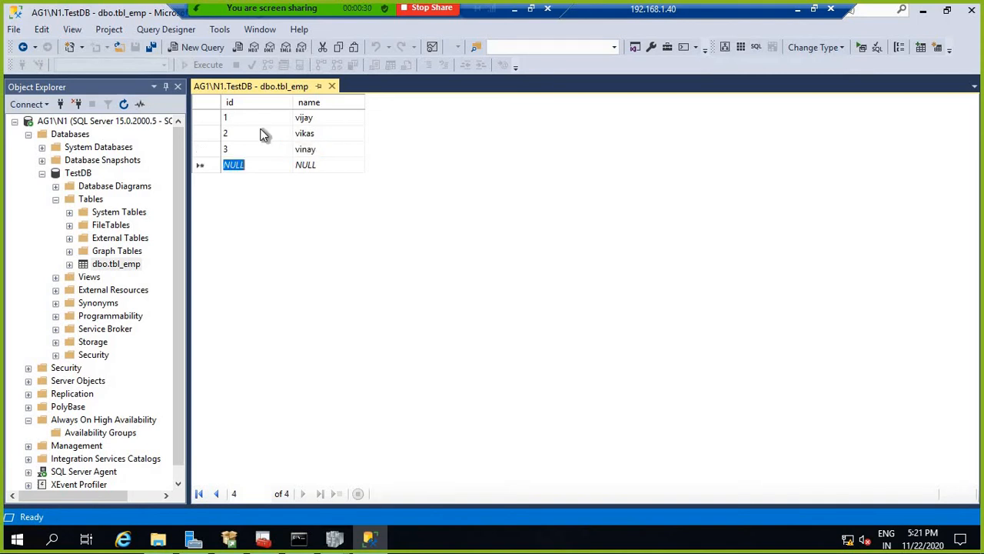
type("4")
key("Tab")
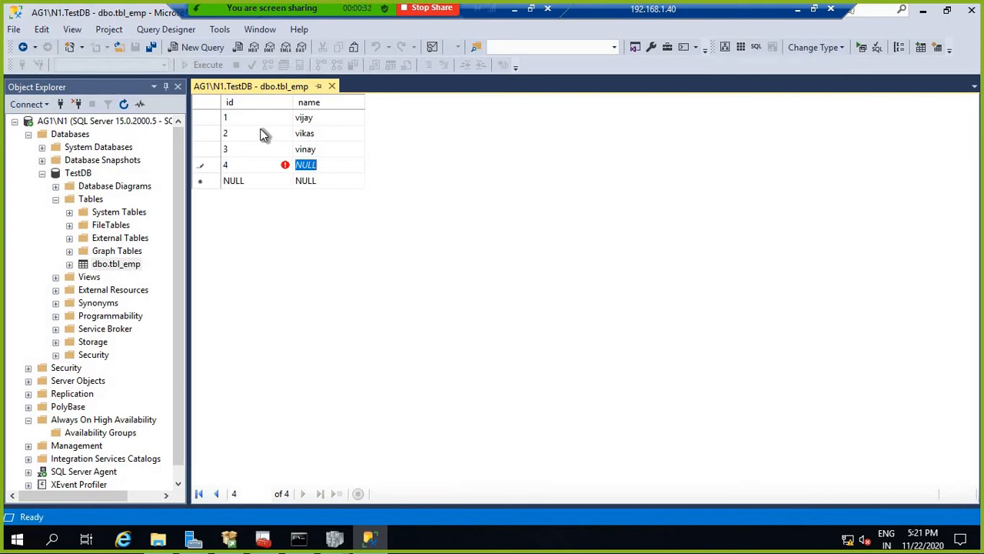
type("vip")
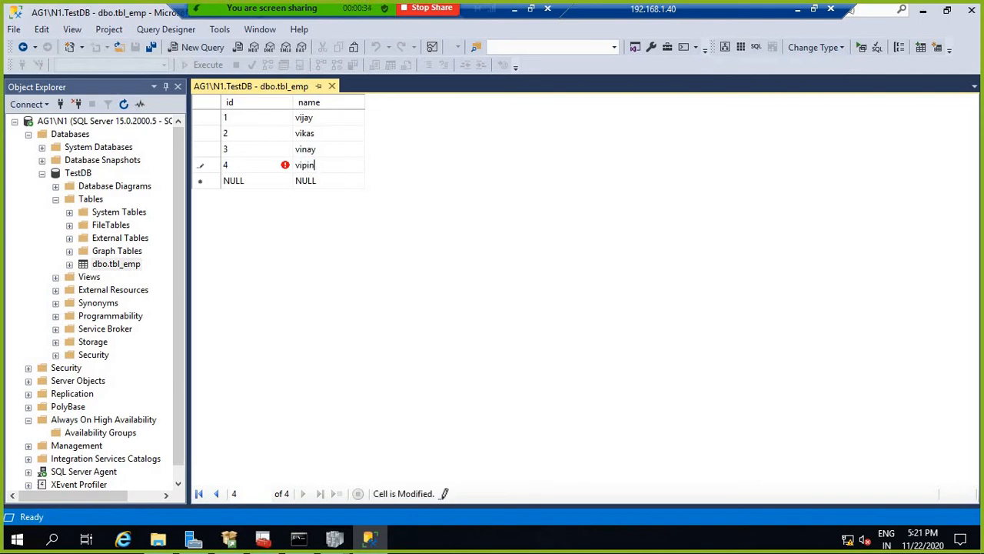
type("in")
key("Tab")
type("5")
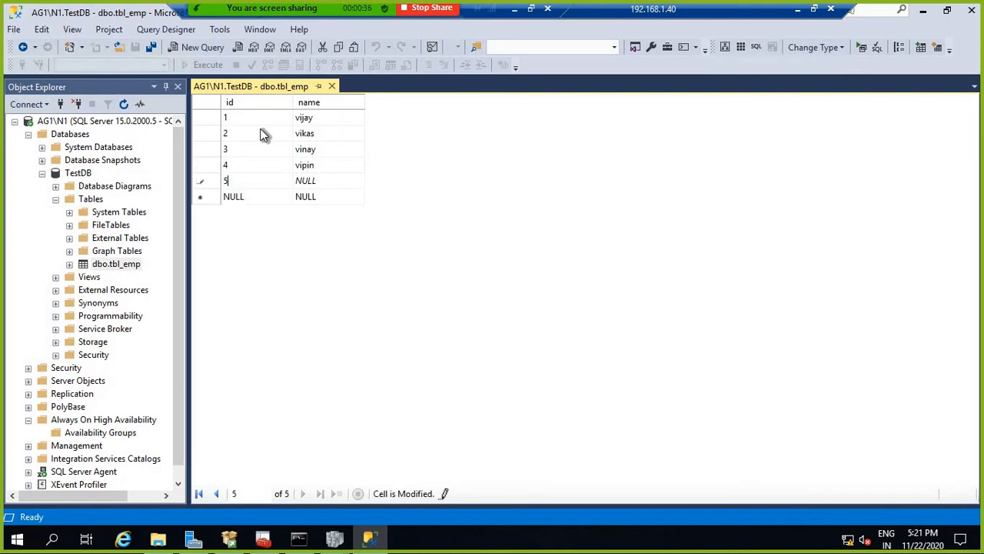
key("Tab")
type("vijendr")
type("a")
key("Tab")
Step: Enter employee rows with ids 6 through 10, each with a name
type("6")
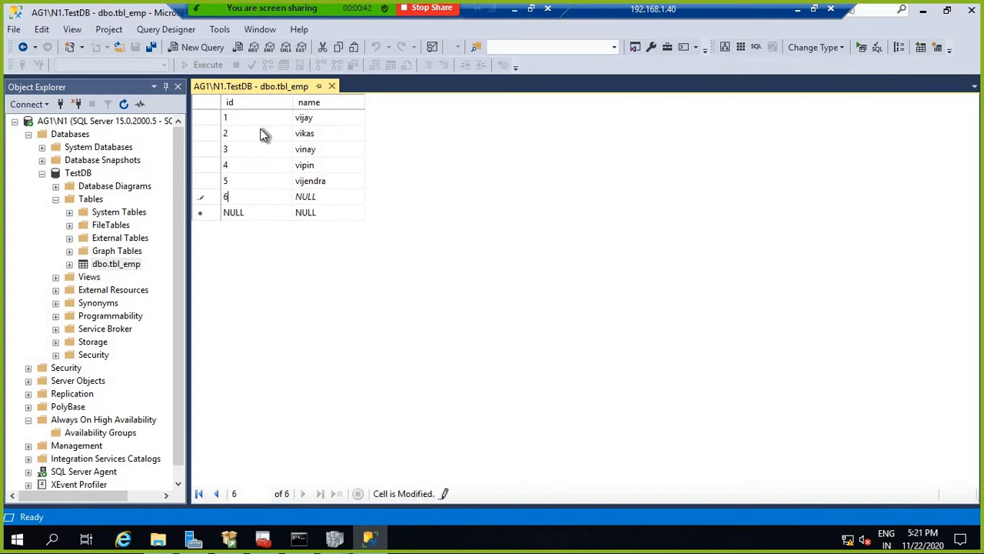
key("Tab")
type("virendra")
key("Tab")
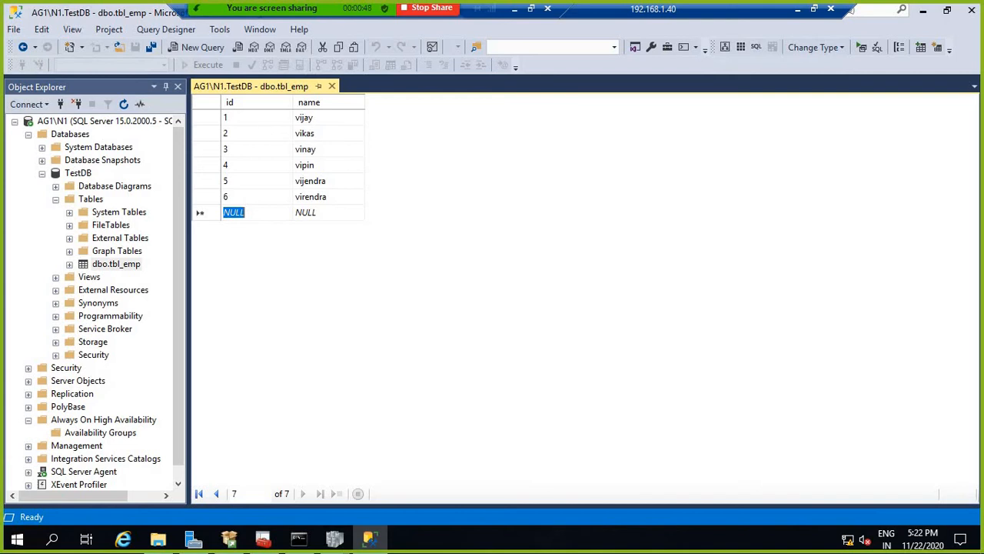
type("7")
key("Tab")
type("v")
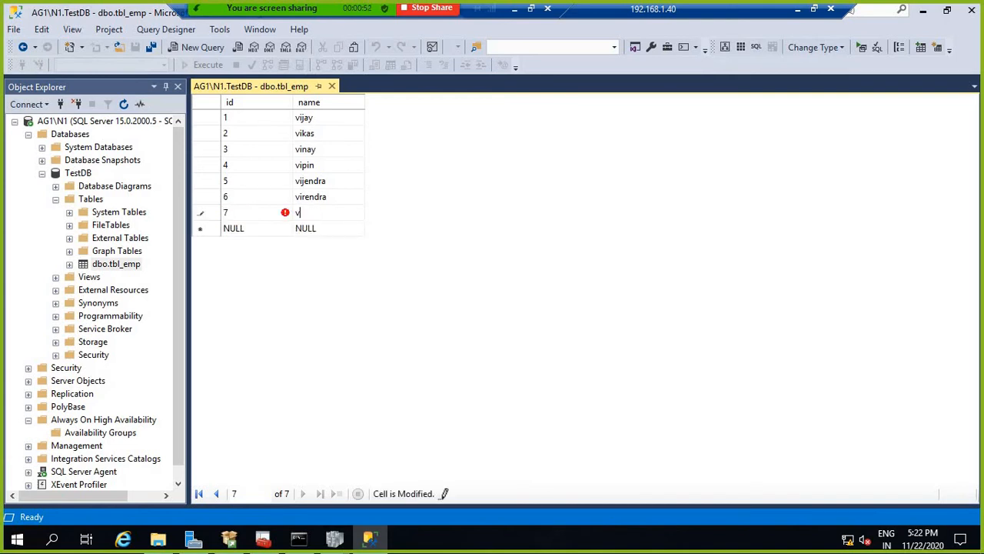
type("ipul")
key("Tab")
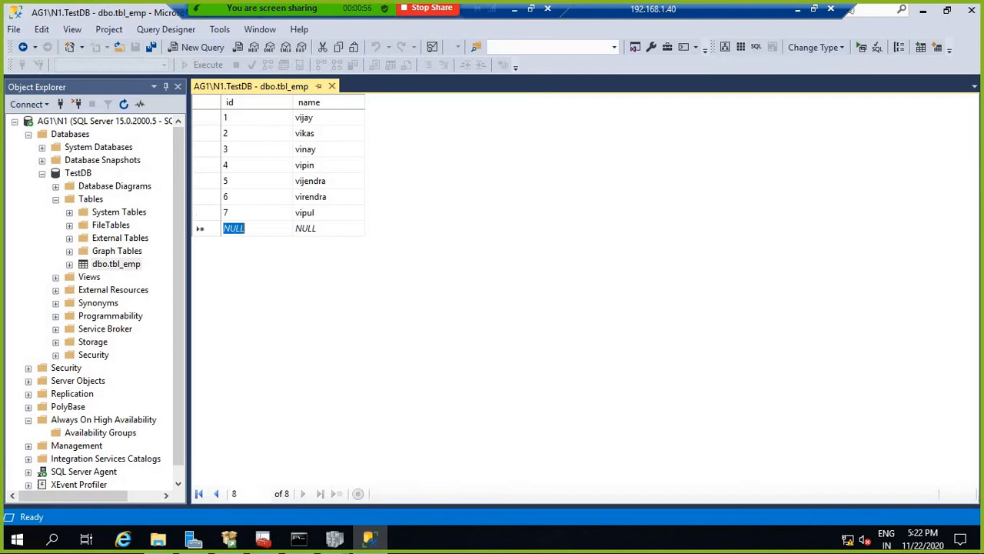
type("8")
key("Tab")
type("vindo")
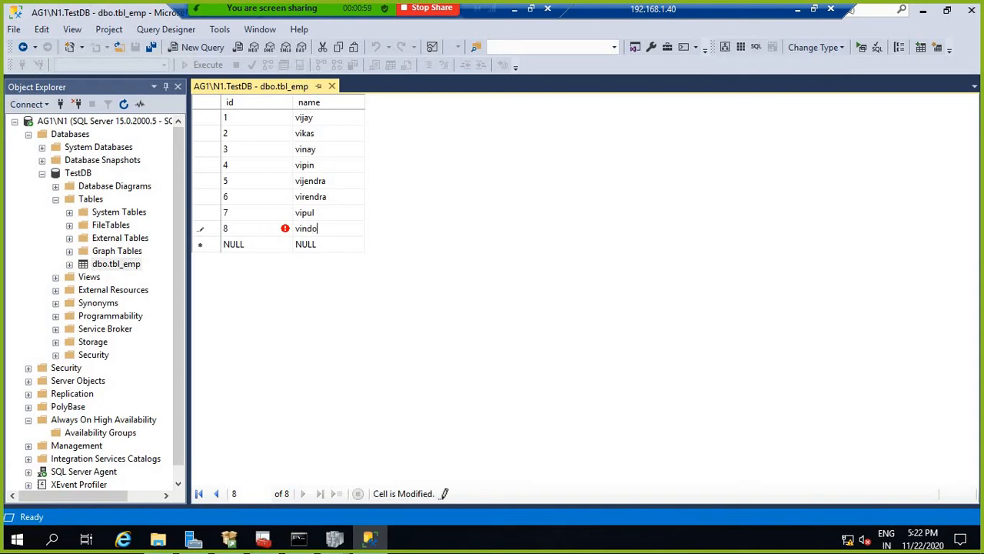
key("Tab")
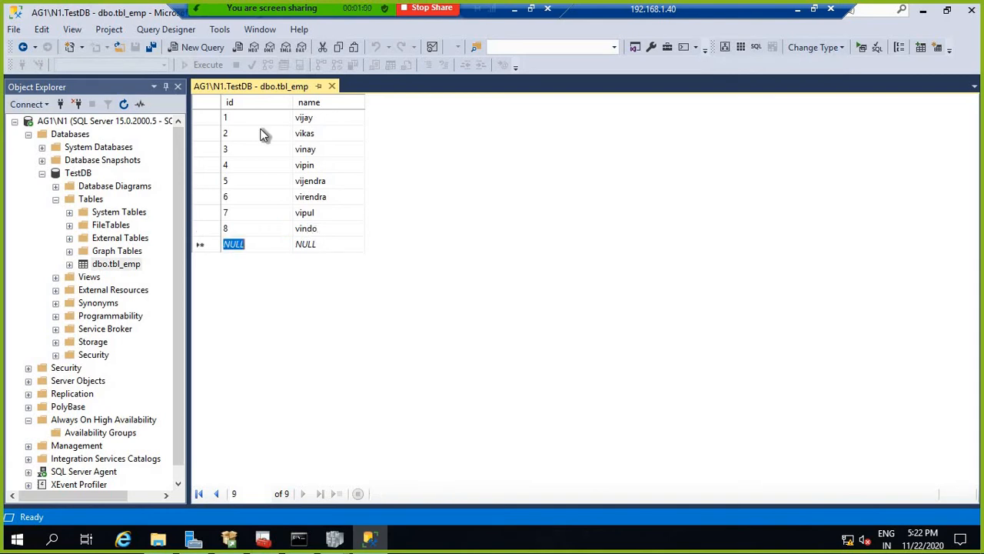
type("9")
key("Tab")
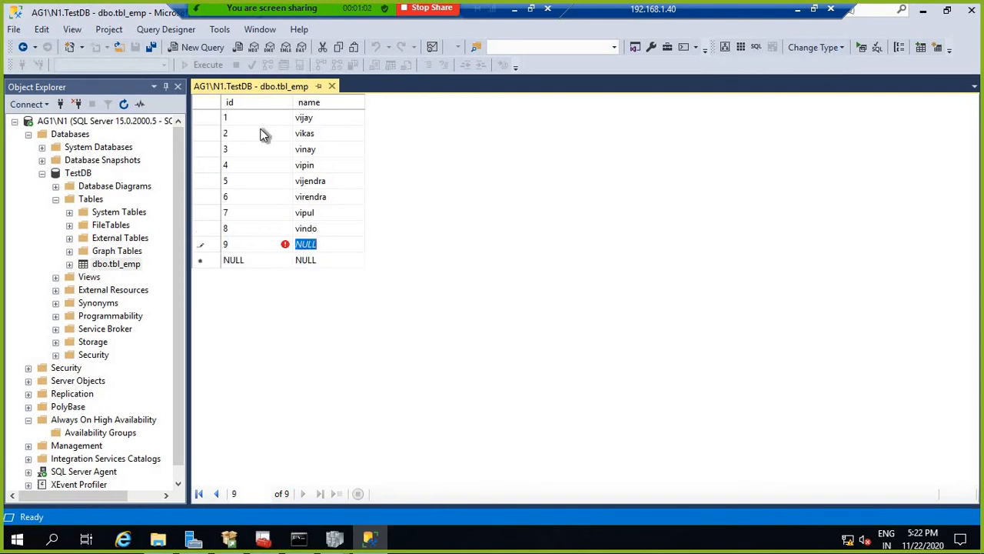
type("va")
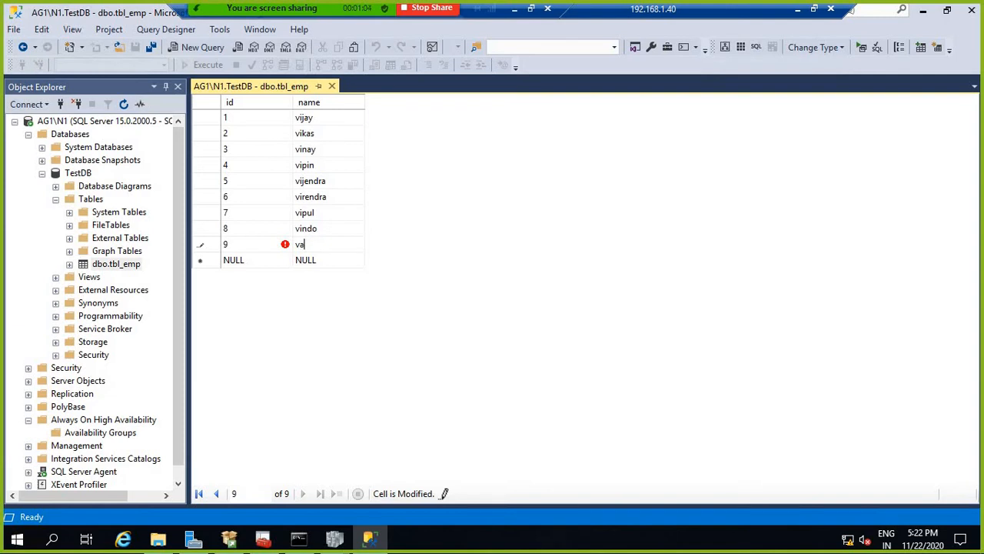
type("run")
key("Tab")
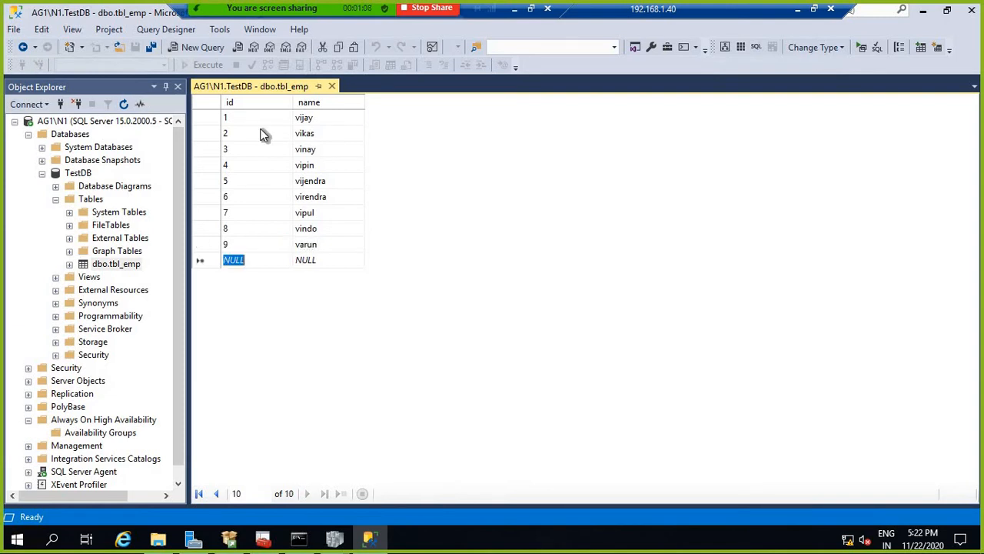
type("10")
key("Tab")
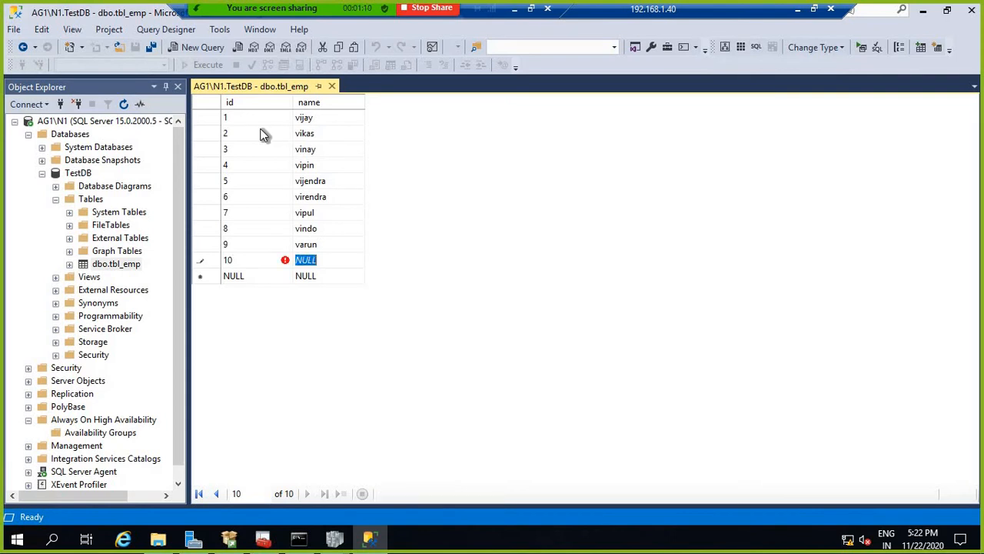
type("vik")
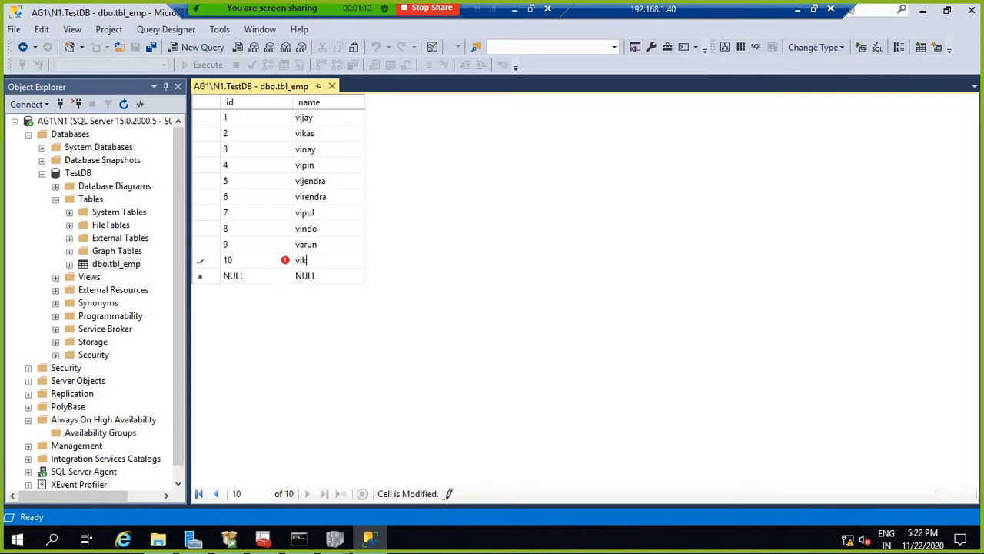
type("ram")
right_click(276, 83)
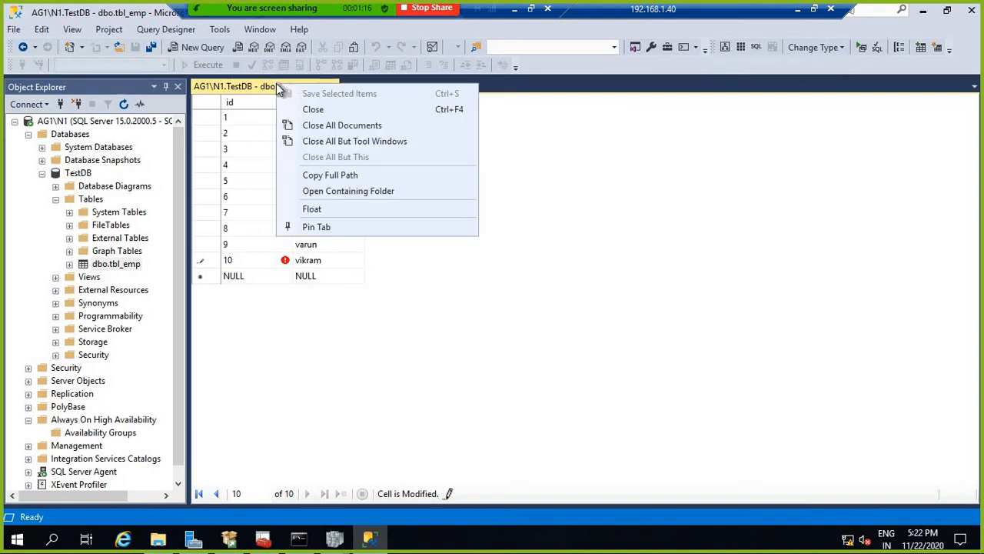
key("Escape")
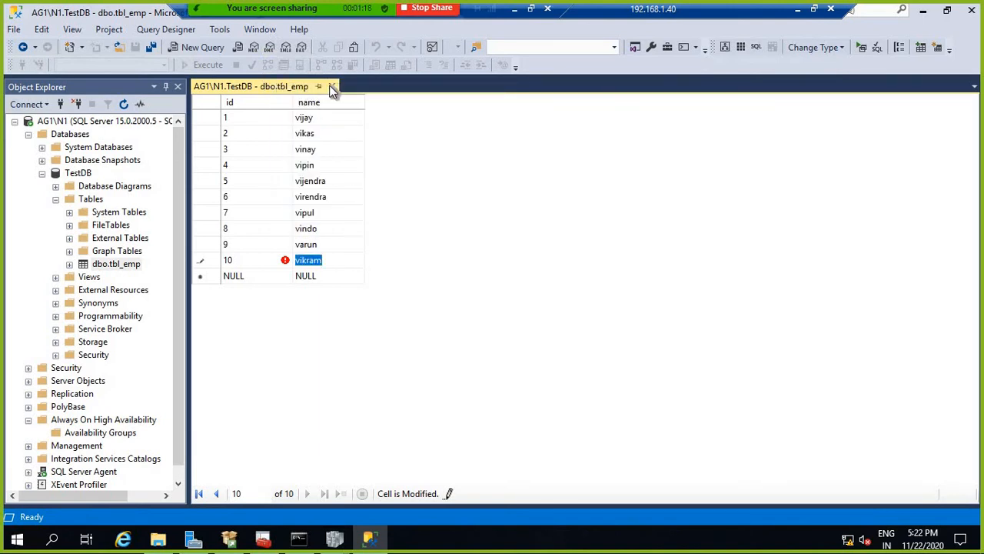
Step: Close the dbo.tbl_emp editor and switch to the 192.168.1.41 Remote Desktop session
left_click(332, 87)
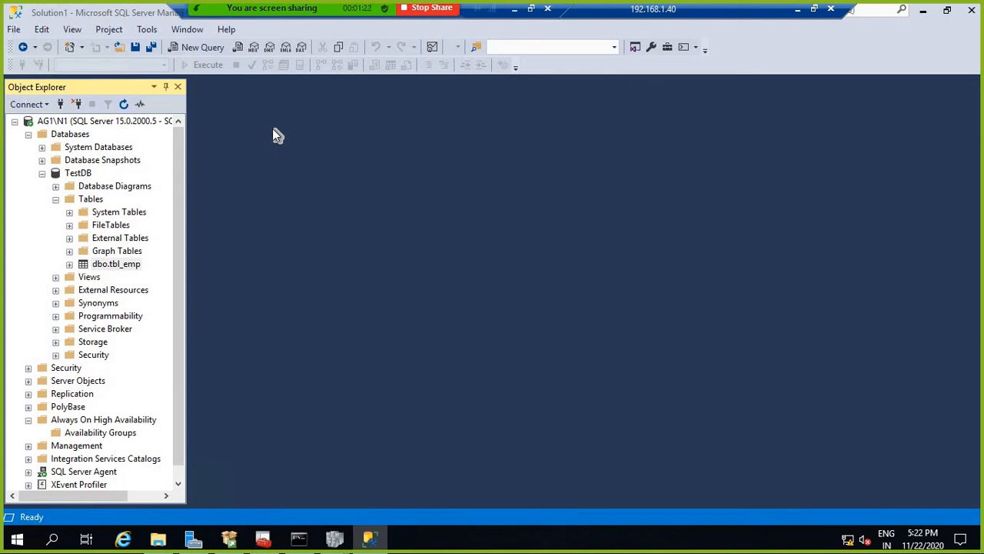
left_click(797, 13)
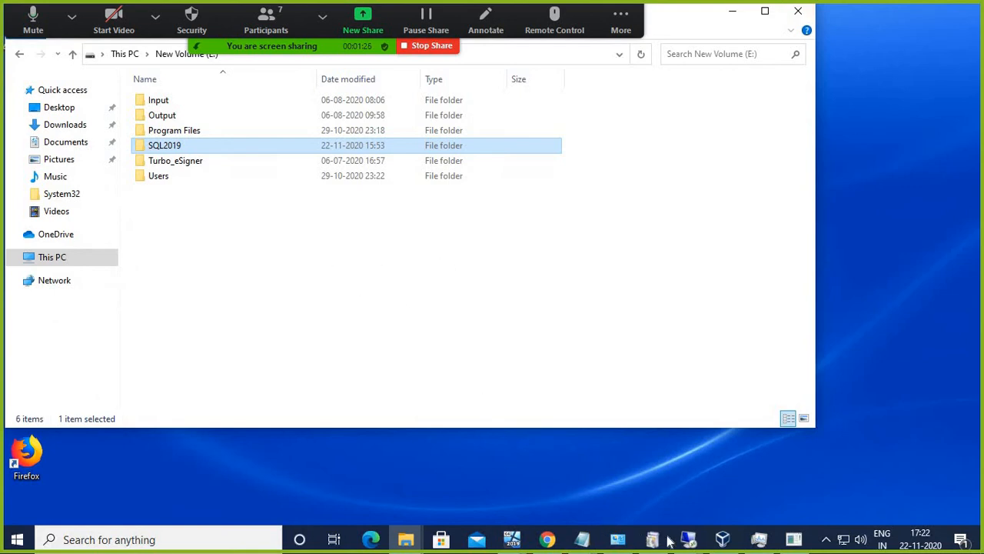
left_click(692, 539)
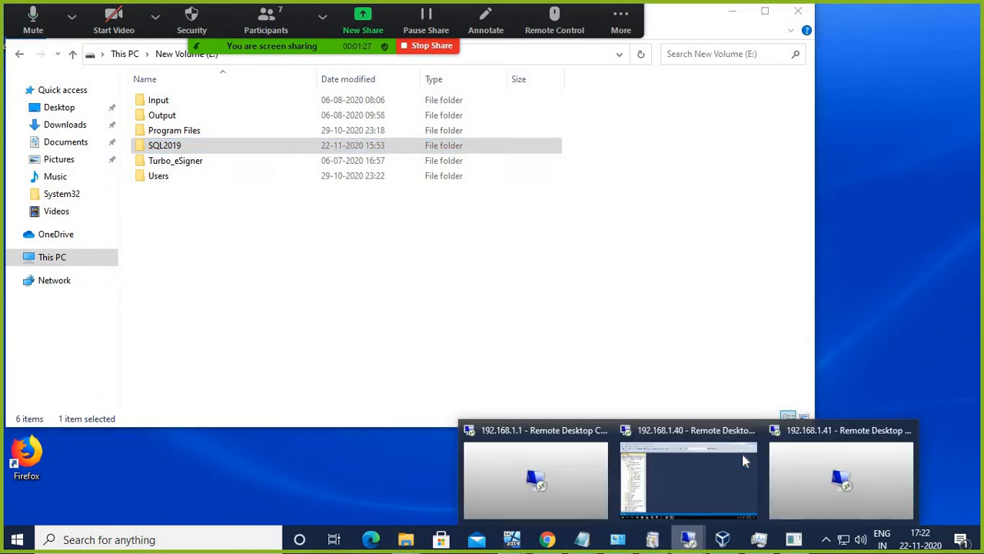
left_click(820, 434)
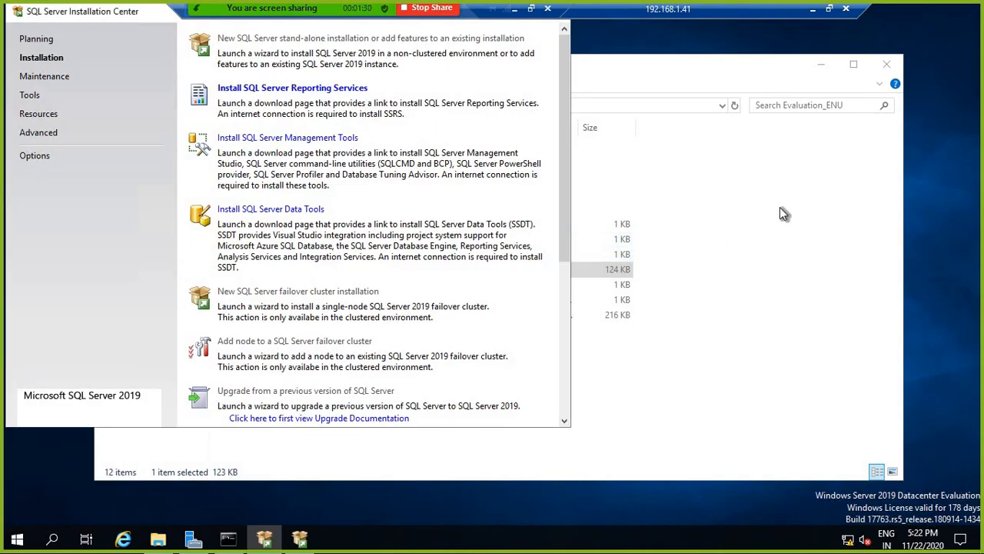
Step: Close the completed SQL Server 2019 Setup, the Installation Center and the File Explorer window
left_click(299, 538)
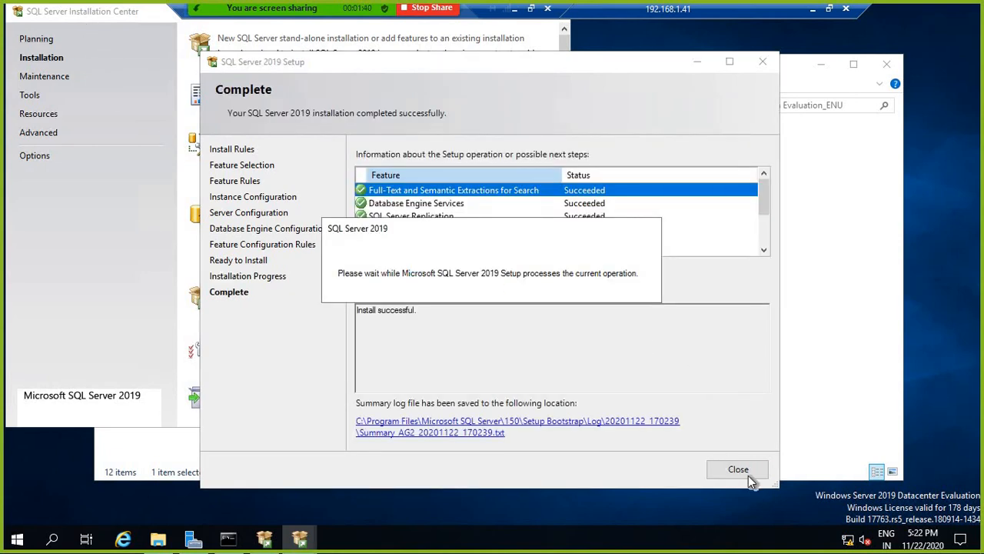
left_click(740, 470)
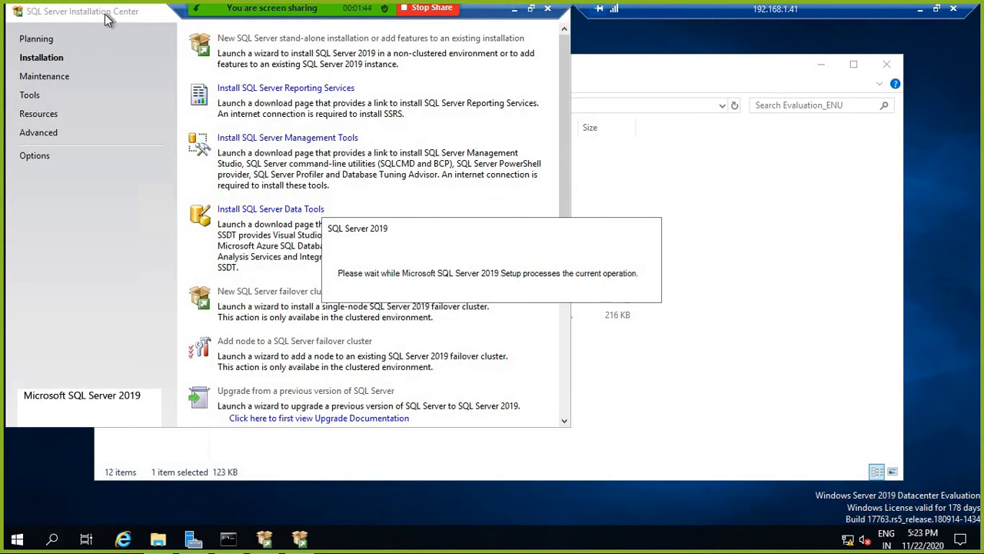
left_click_drag(105, 13, 124, 73)
left_click(573, 70)
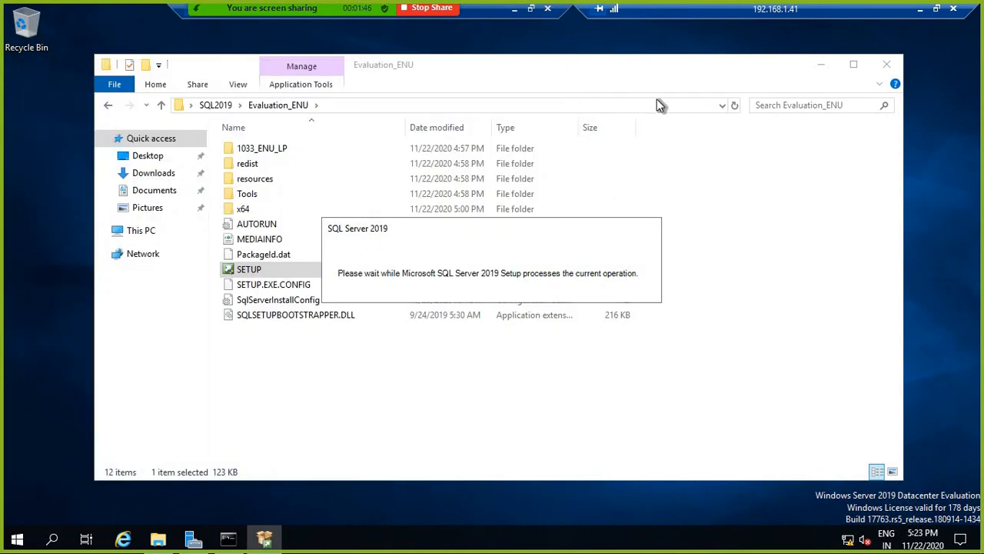
left_click(885, 66)
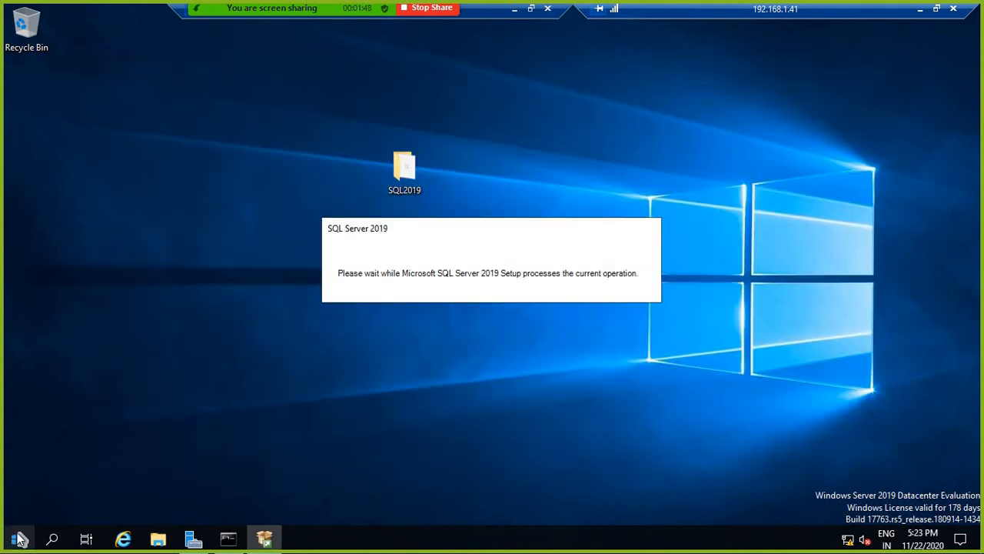
left_click(27, 541)
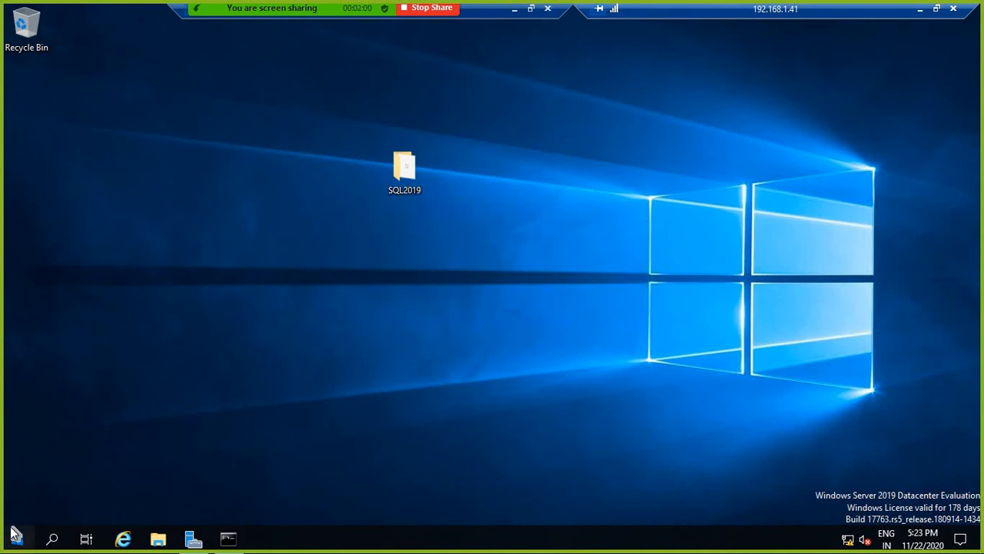
Step: Launch SQL Server 2019 Configuration Manager from Start and approve the User Account Control prompt
left_click(16, 539)
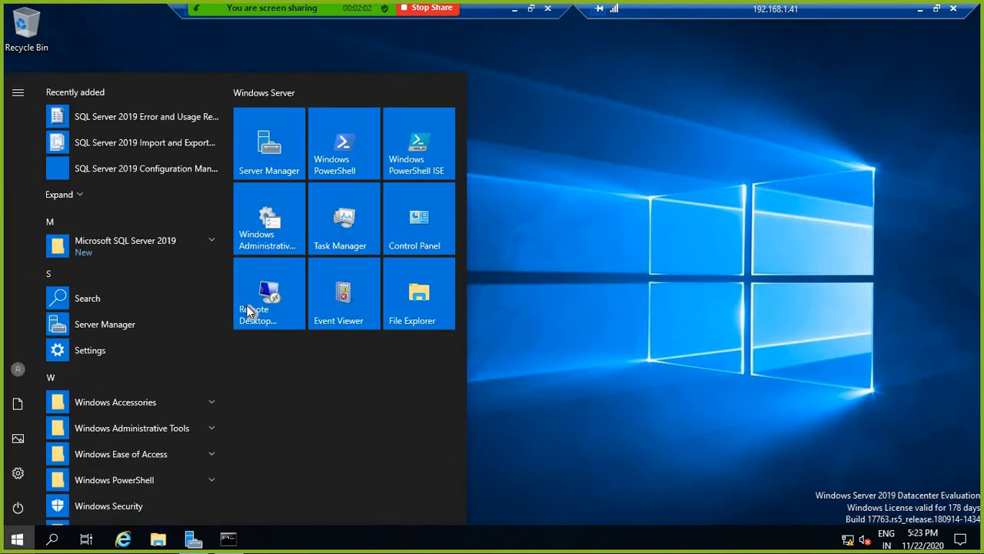
left_click(155, 168)
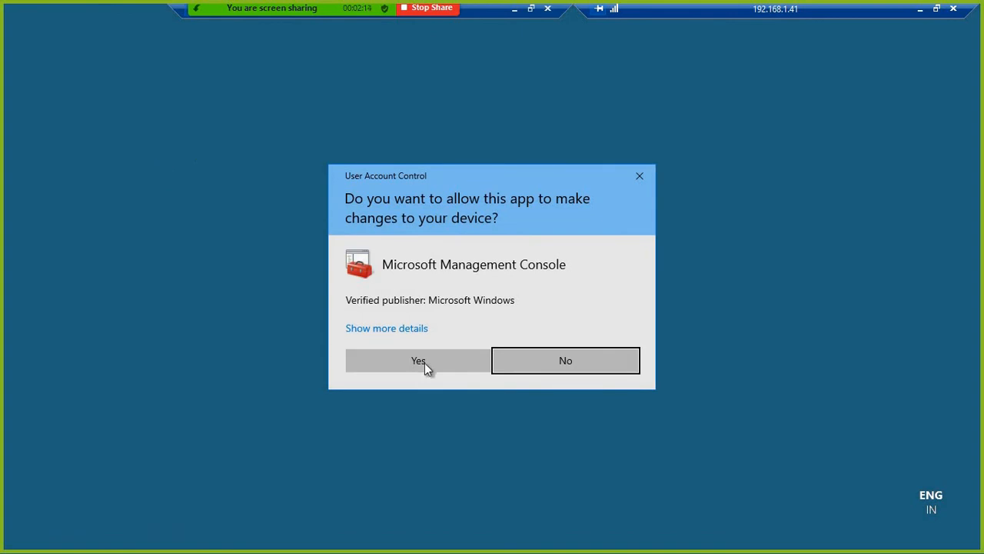
left_click(448, 355)
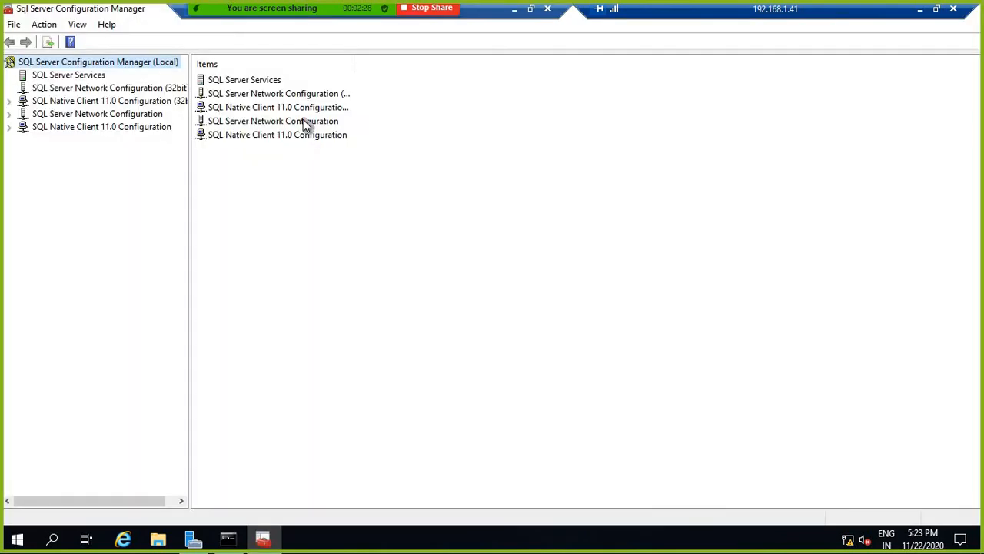
Step: Under SQL Server Services, start the stopped SQL Server Agent service
left_click(242, 82)
left_click_drag(353, 61, 421, 59)
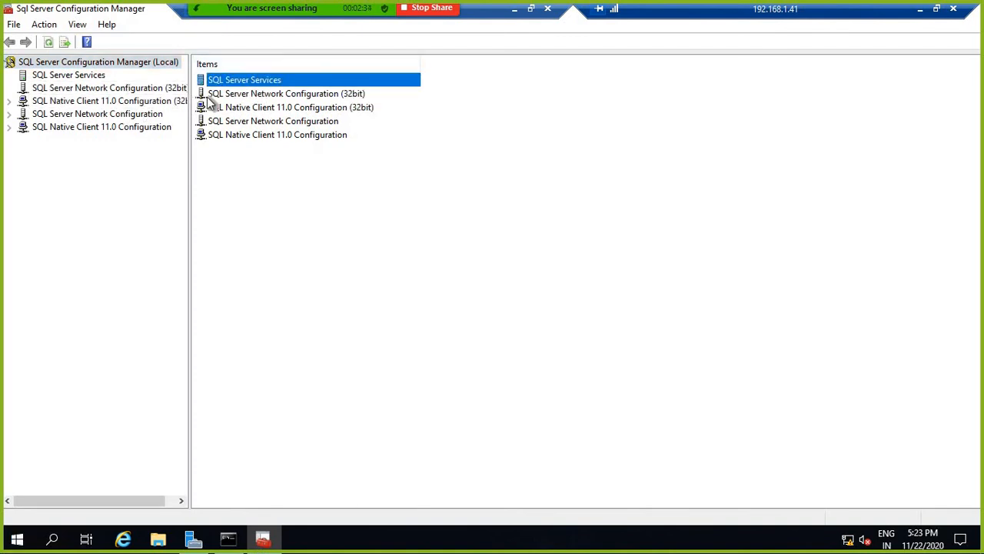
right_click(230, 85)
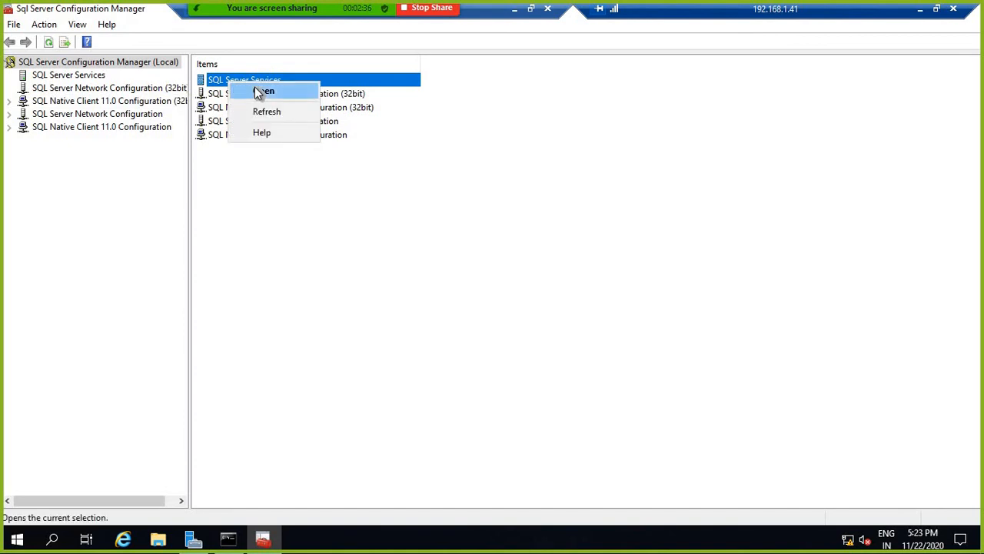
left_click(254, 87)
right_click(240, 110)
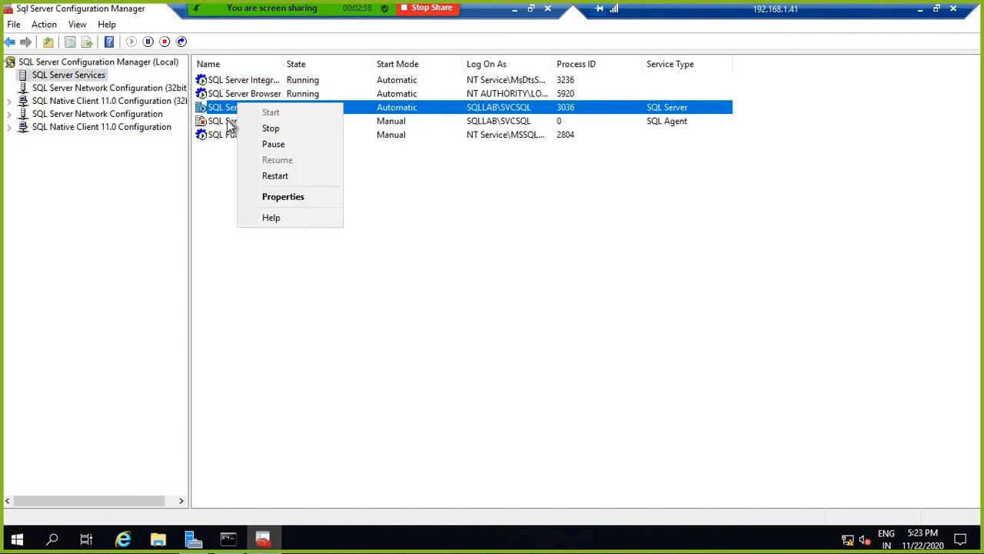
left_click(224, 126)
right_click(224, 125)
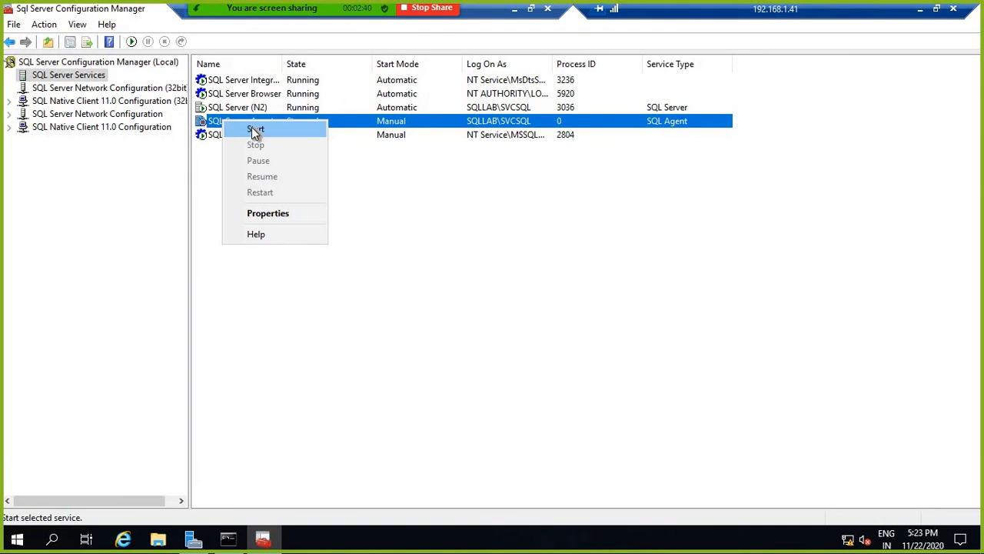
left_click(255, 133)
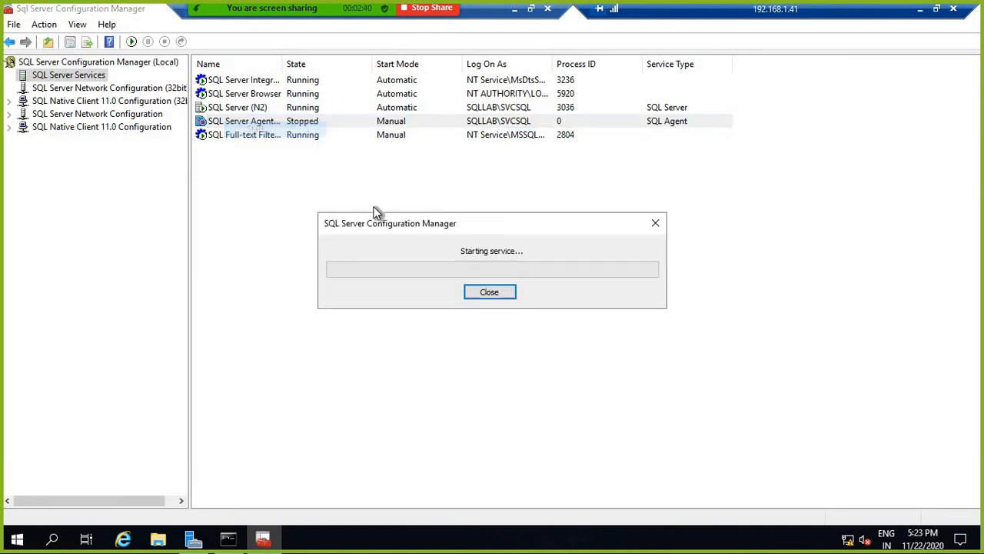
Step: Enable Always On Availability Groups for SQL Server (N2), then restart that service
right_click(238, 108)
left_click(285, 199)
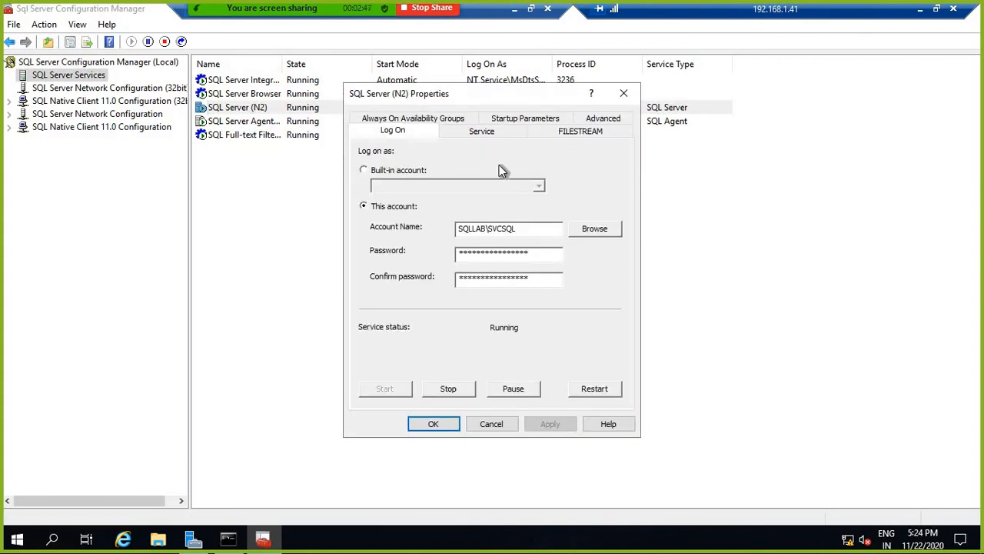
left_click(386, 123)
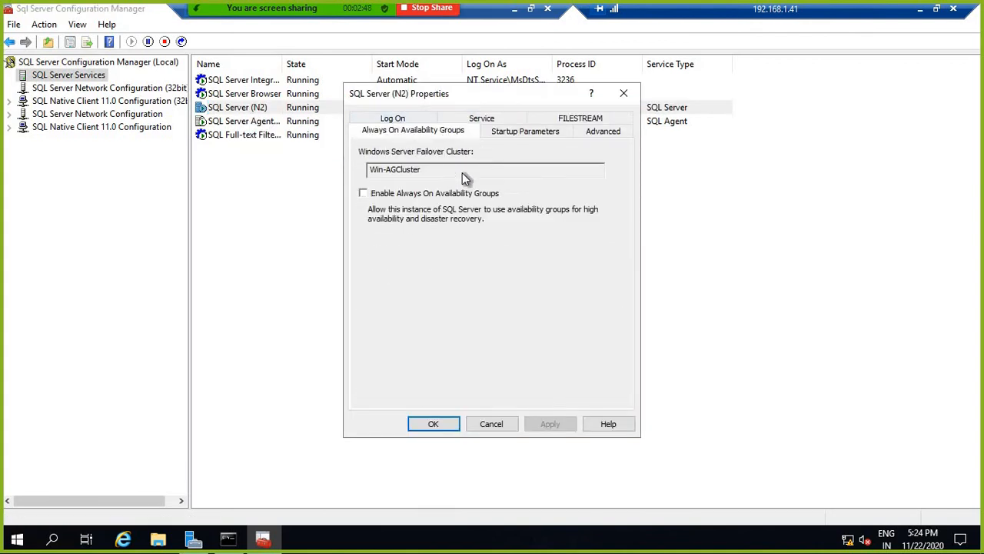
left_click(365, 194)
left_click(567, 424)
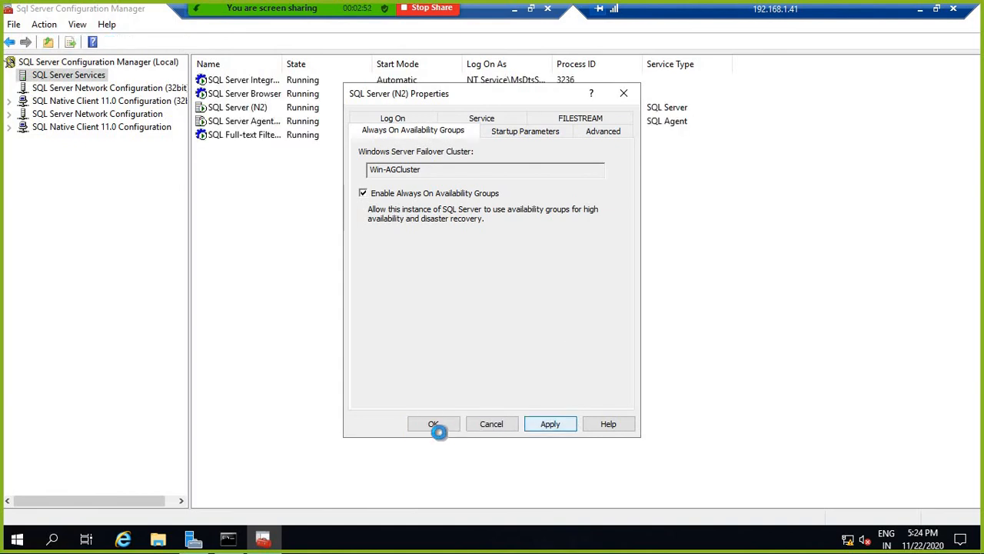
left_click(606, 321)
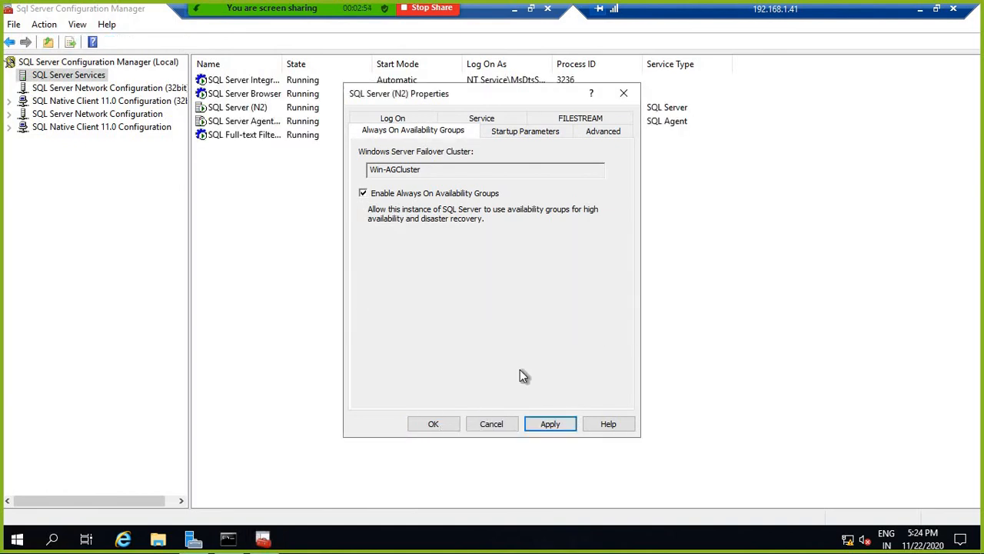
left_click(433, 425)
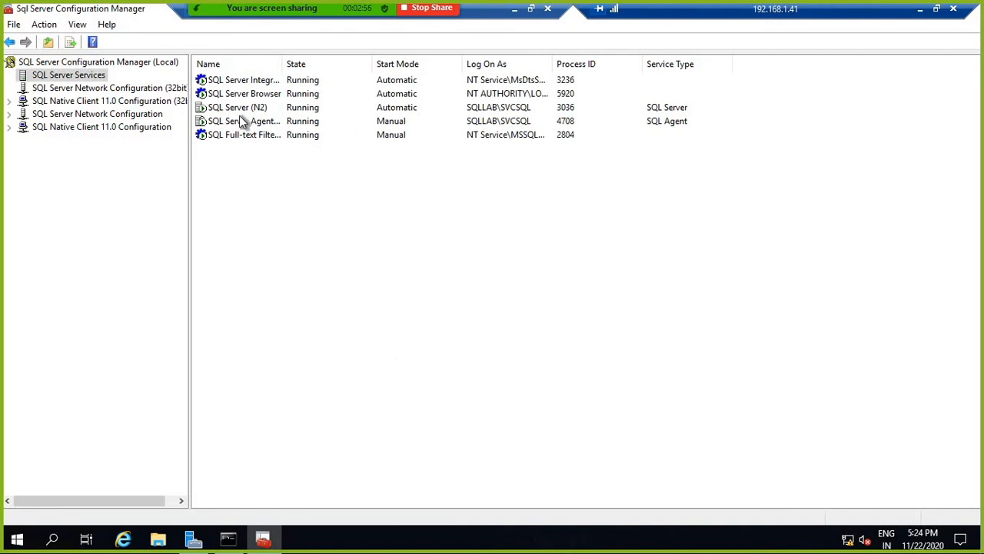
right_click(241, 112)
left_click(284, 188)
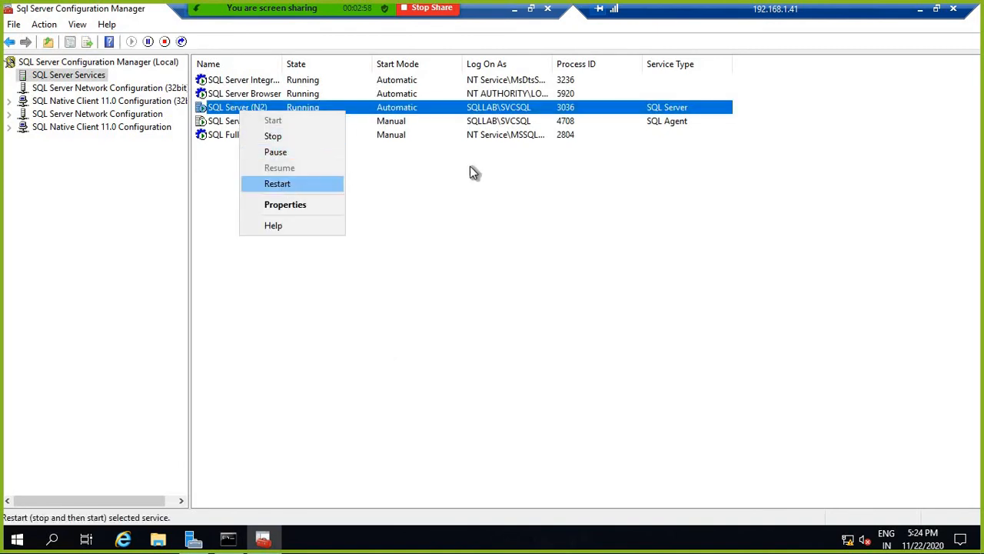
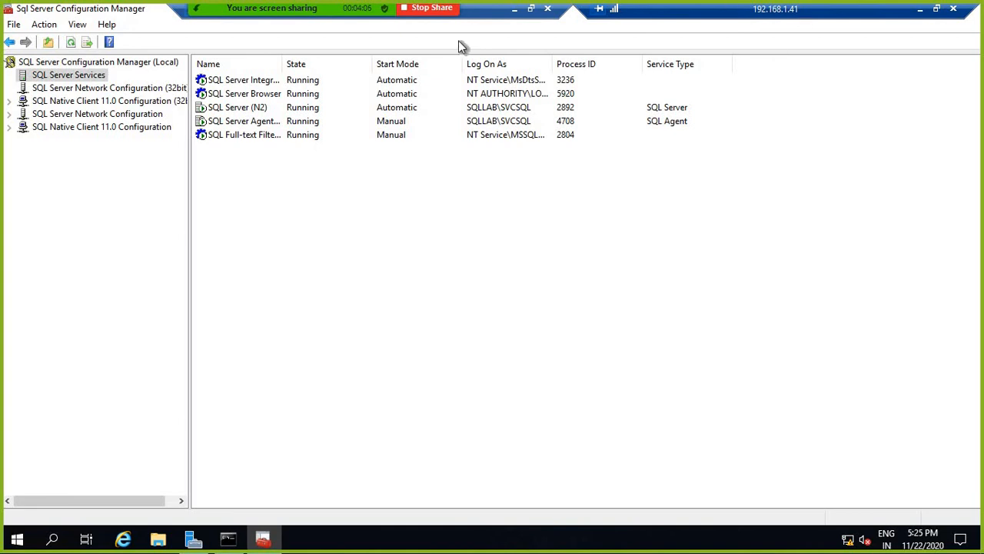
Step: Verify SQL Server (N2) properties show Always On Availability Groups enabled, then minimise the remote session
left_click(257, 109)
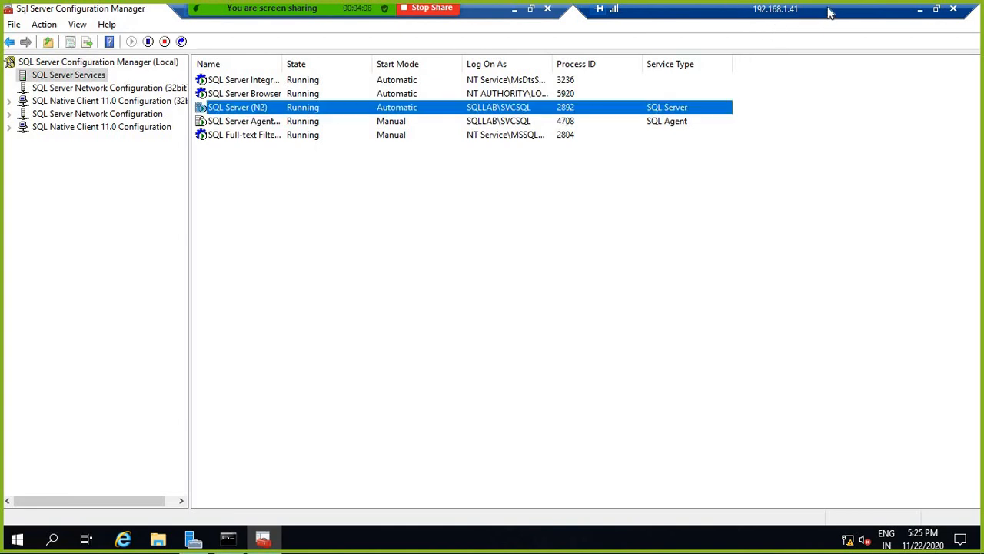
right_click(266, 108)
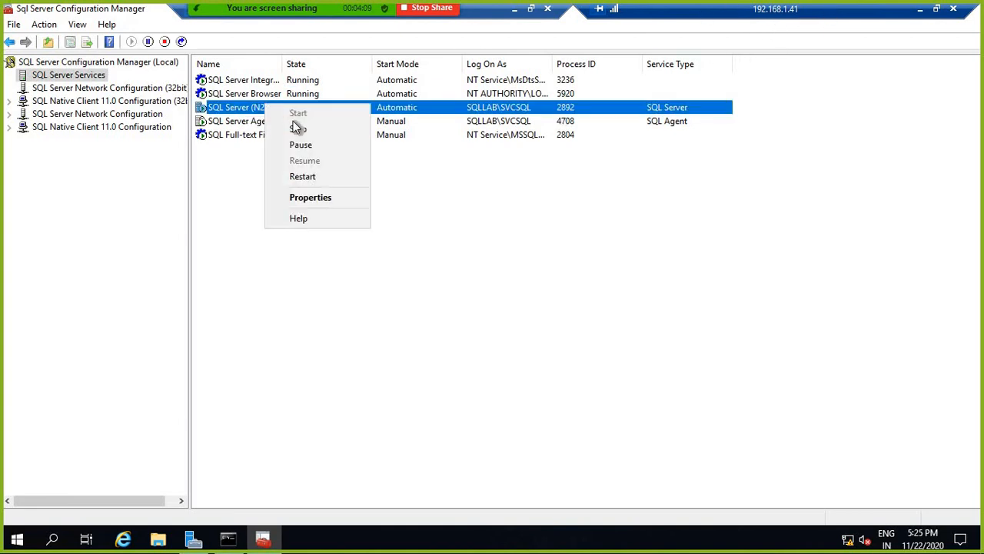
left_click(308, 197)
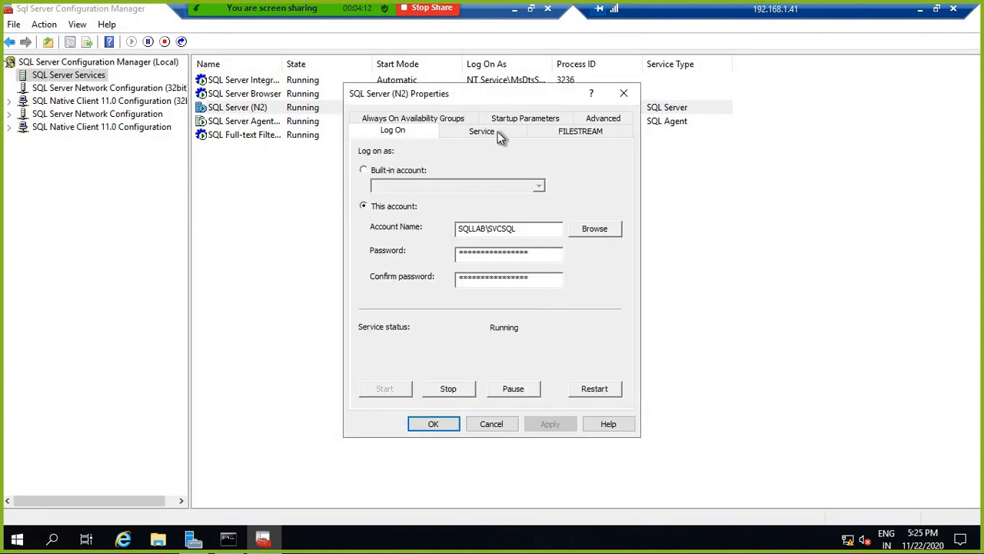
left_click(398, 122)
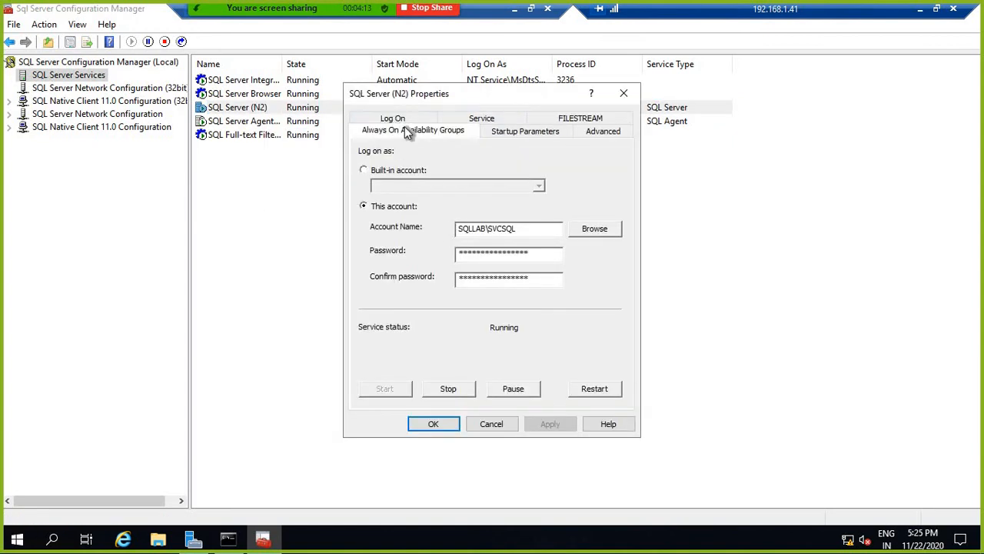
left_click(491, 424)
left_click(920, 10)
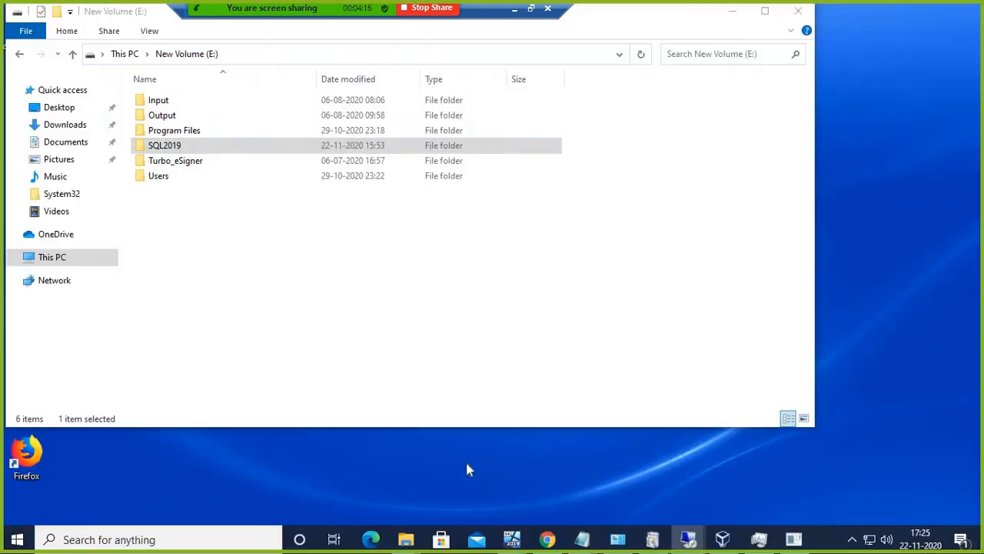
Step: In the 192.168.1.40 session, connect Object Explorer to server AG2\N2
mouse_move(692, 540)
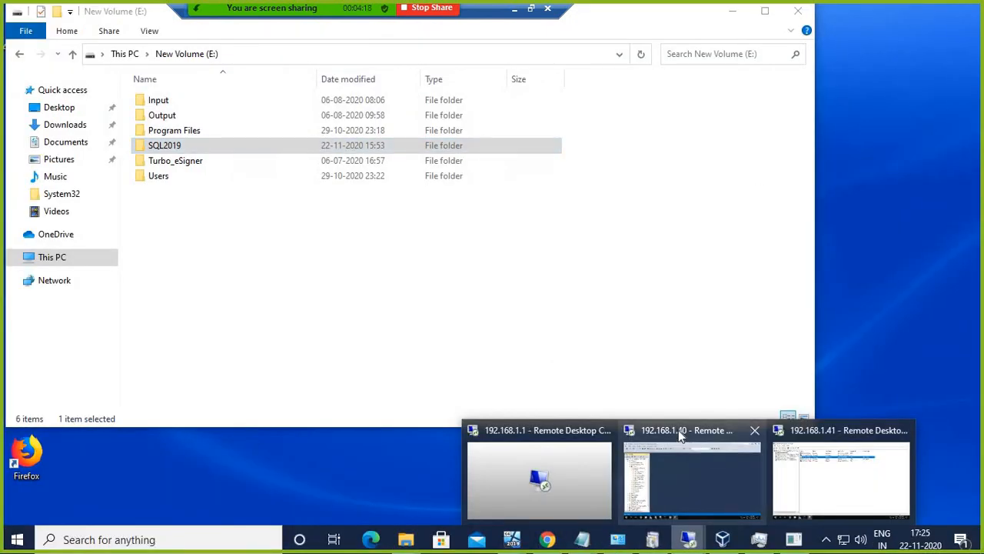
left_click(678, 454)
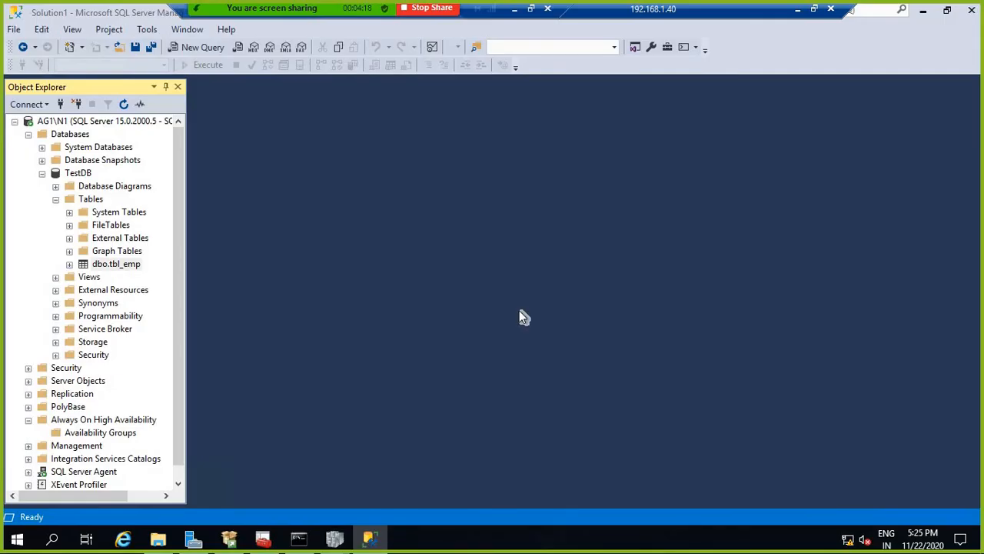
left_click(42, 173)
right_click(73, 122)
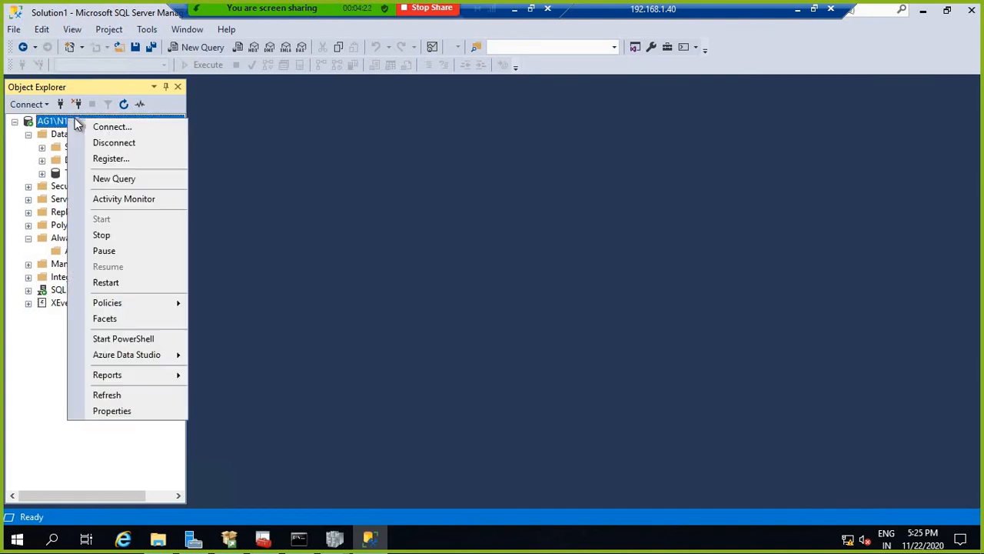
left_click(96, 127)
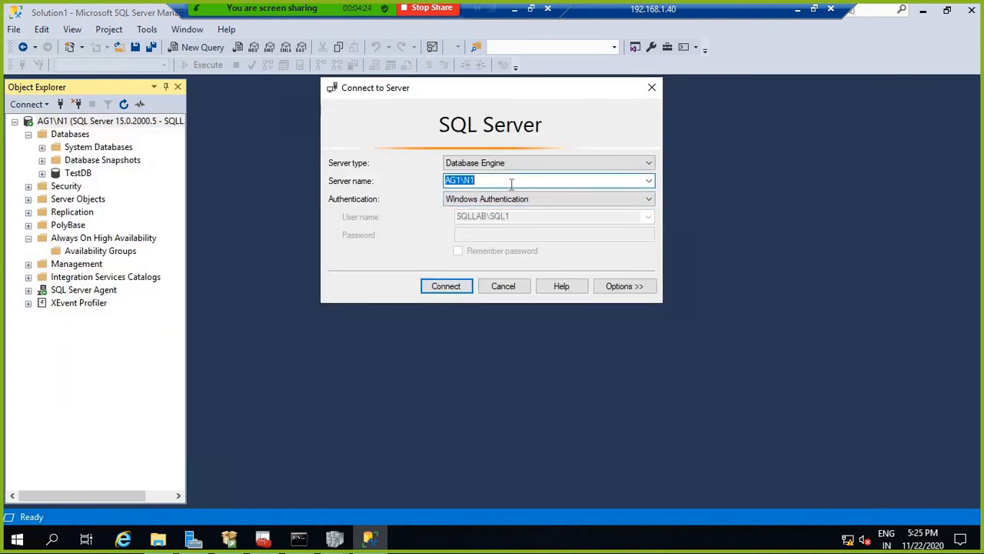
left_click(476, 182)
key("BackSpace")
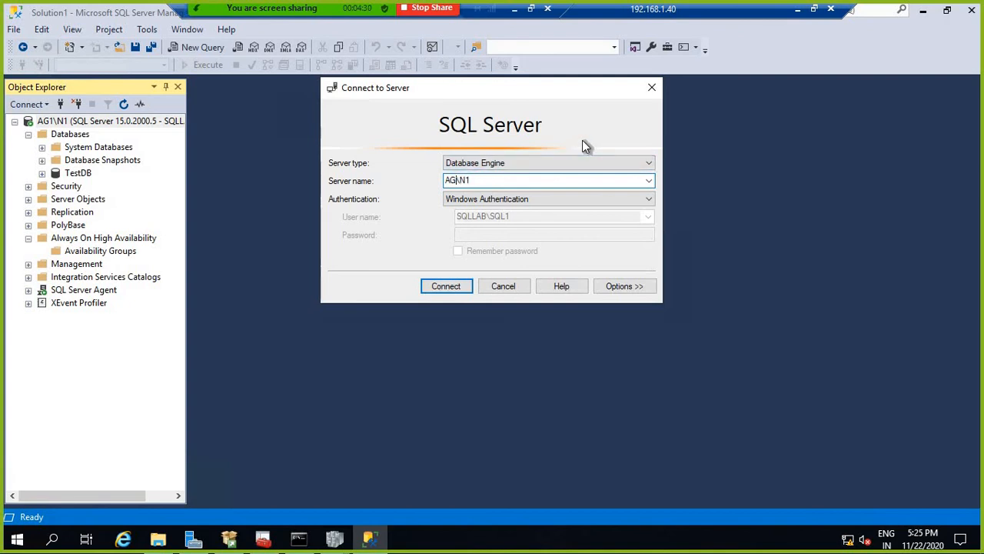
type("2")
key("BackSpace")
type("2")
left_click(444, 286)
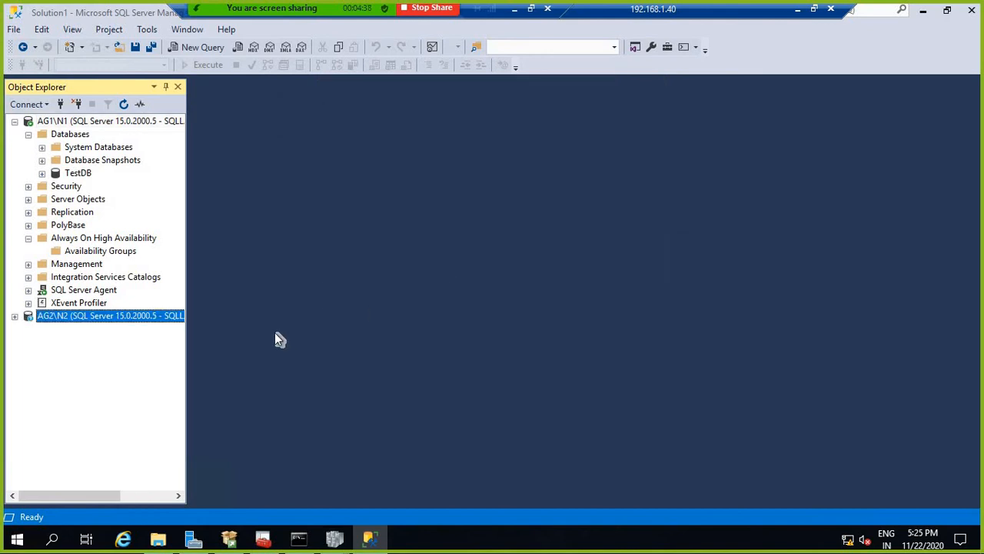
Step: Start the New Availability Group Wizard, naming the group testAG with Database Level Health Detection
left_click(107, 251)
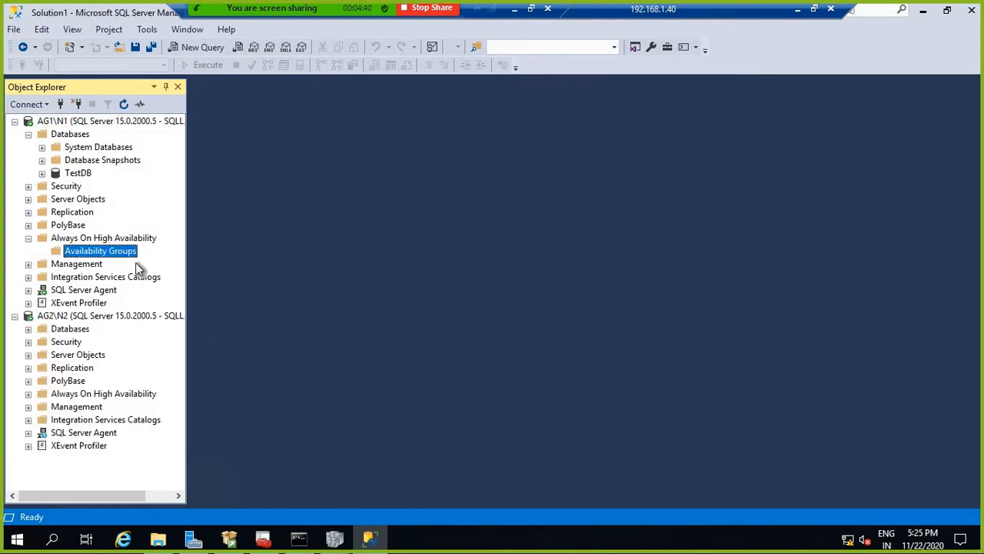
right_click(114, 254)
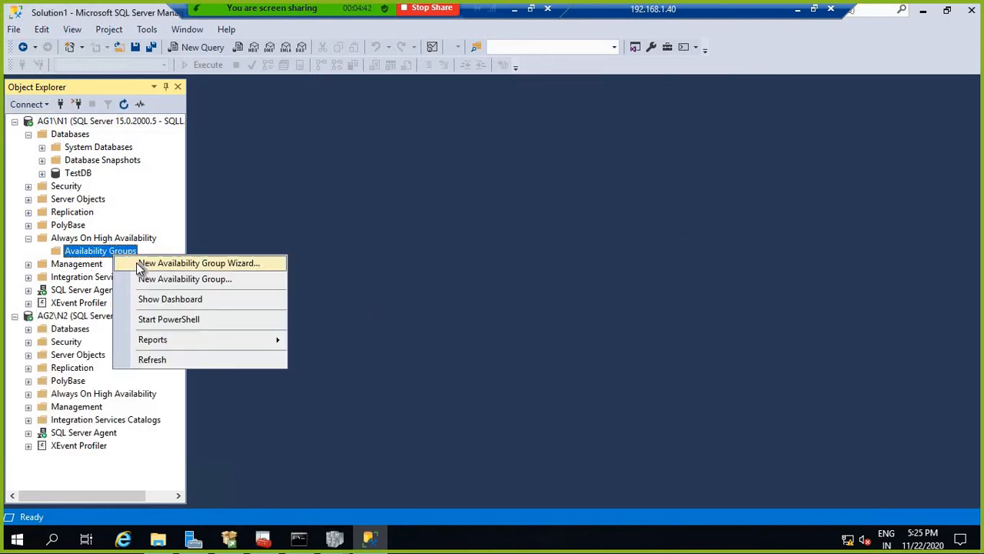
left_click(140, 263)
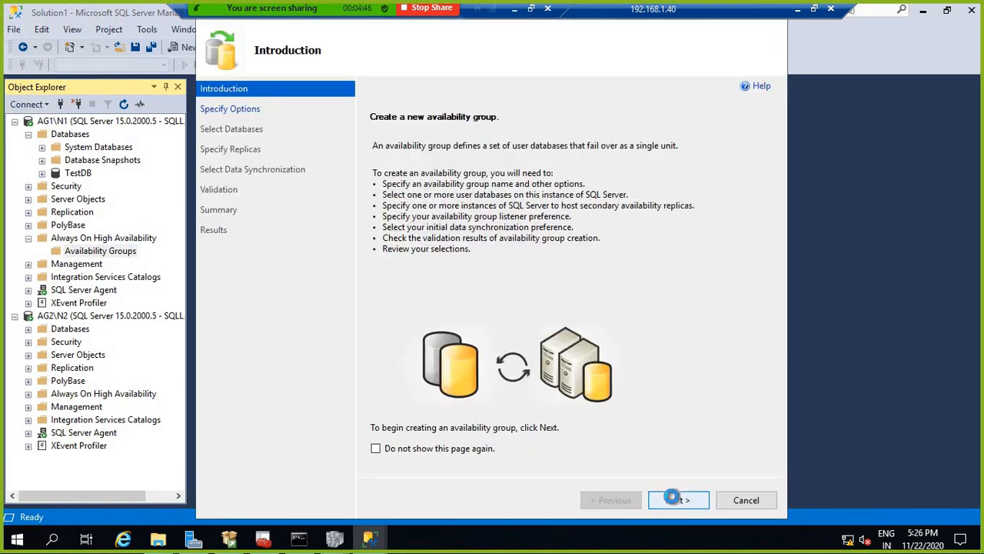
left_click(676, 500)
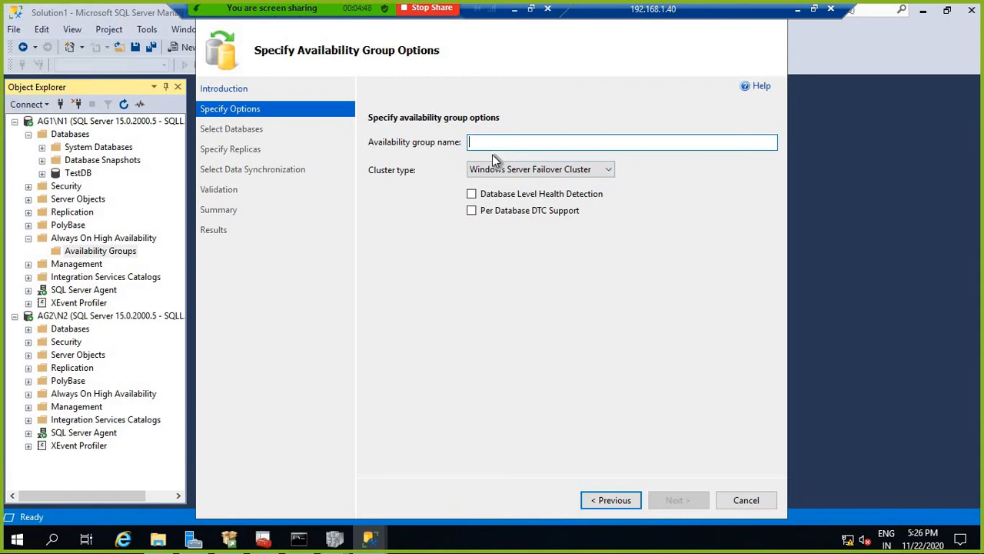
type("test")
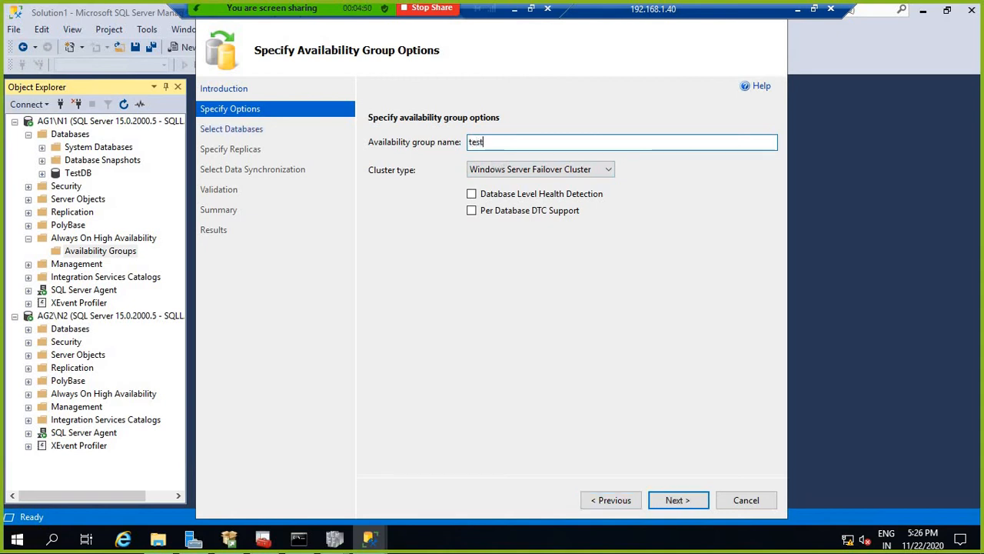
type("AG")
left_click(472, 195)
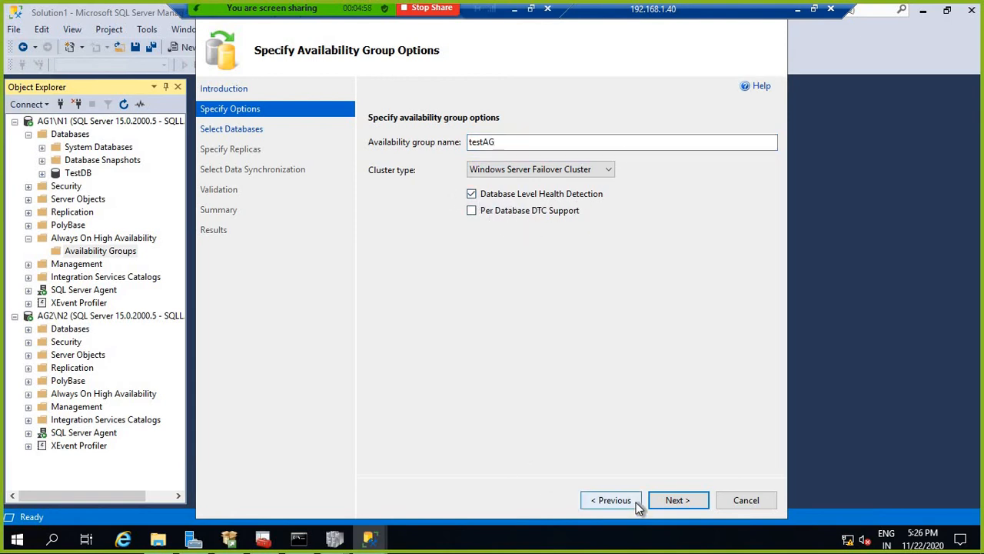
left_click(675, 500)
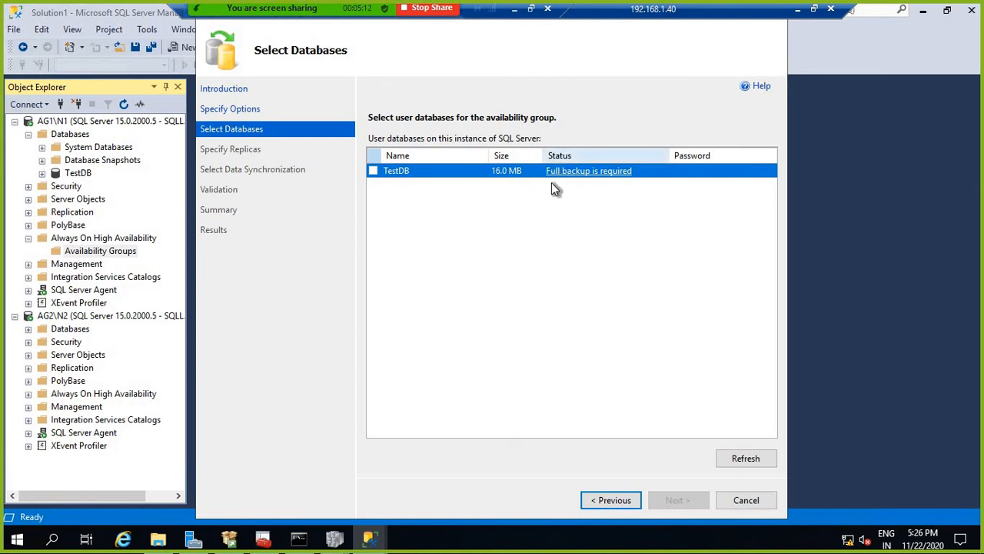
Step: Run a full backup of TestDB via Tasks > Back Up, then return to the wizard
right_click(76, 174)
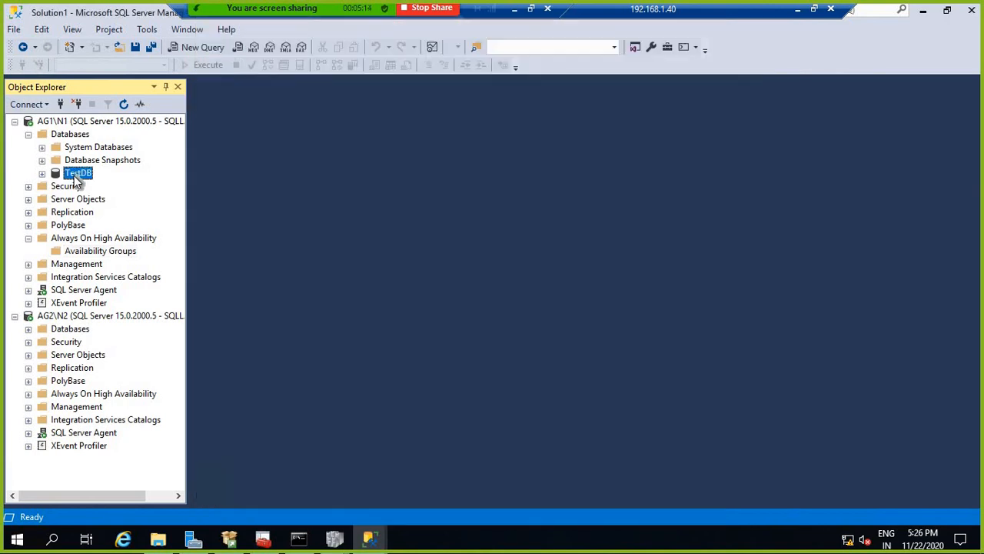
mouse_move(226, 239)
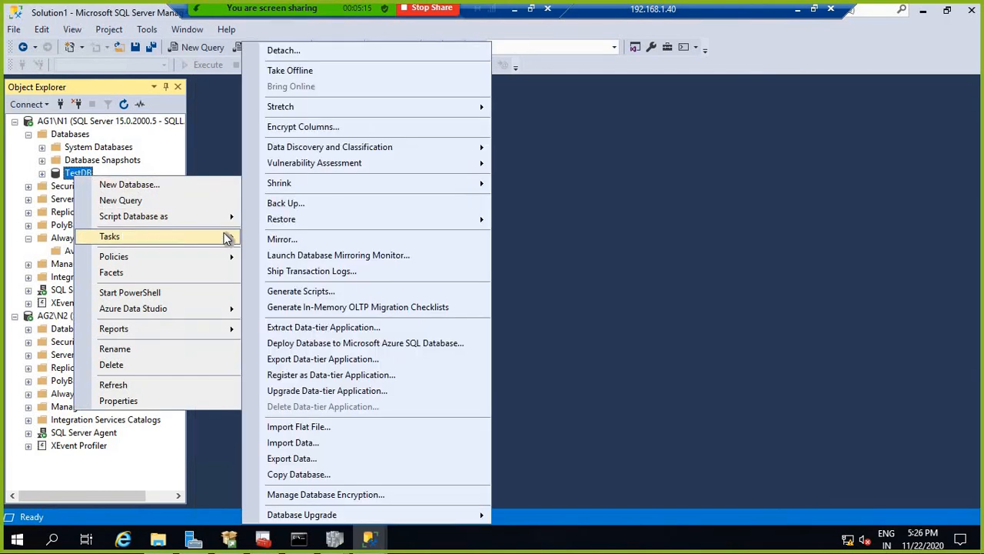
left_click(306, 204)
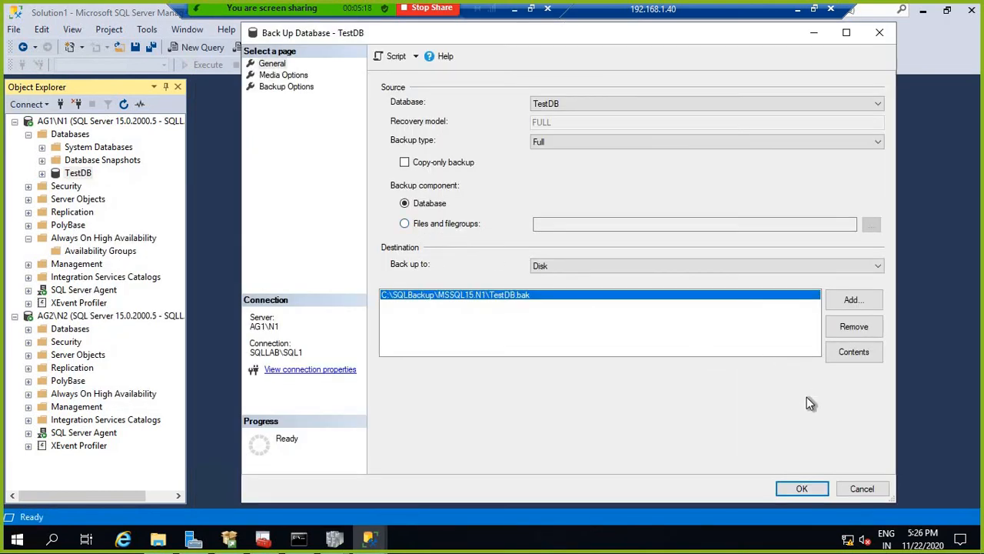
left_click(801, 484)
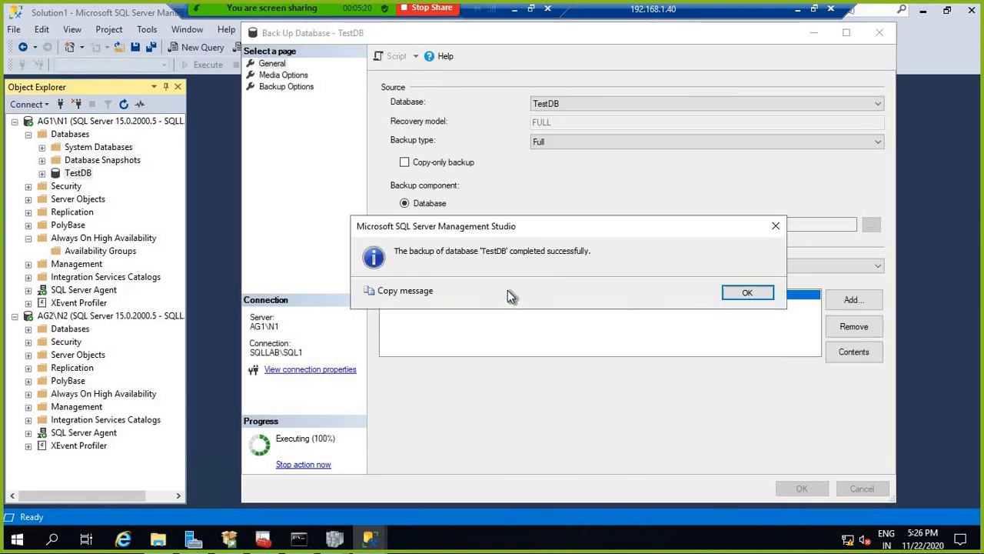
left_click(750, 294)
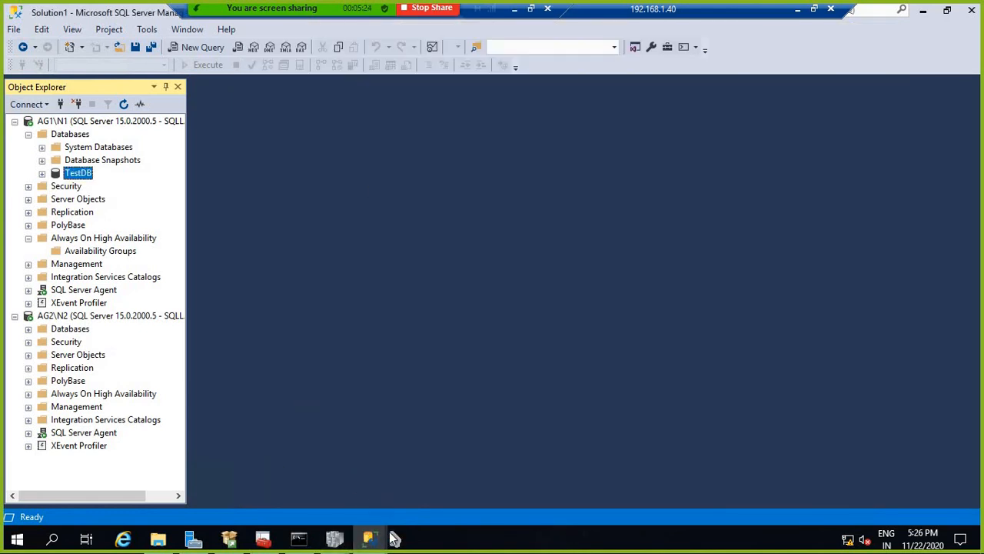
mouse_move(377, 538)
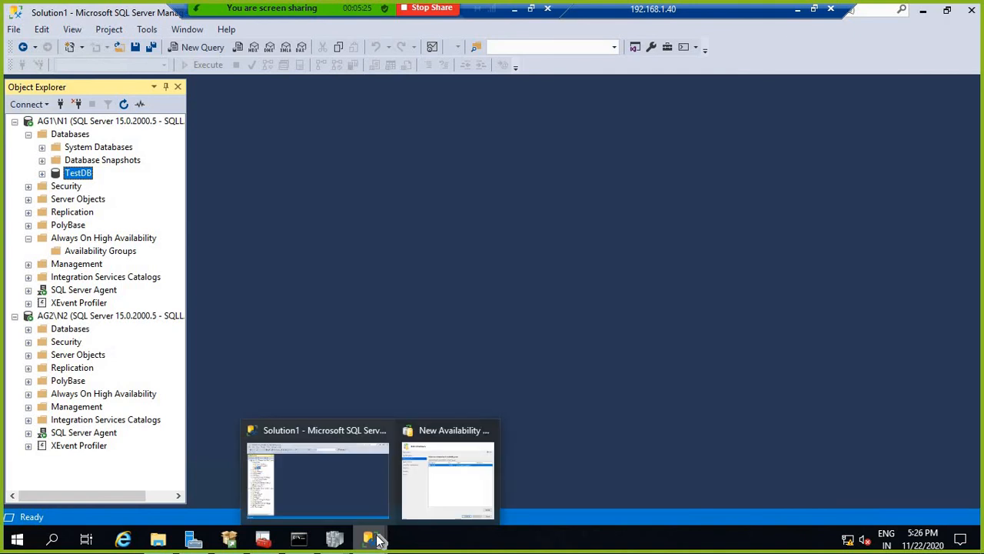
left_click(429, 427)
Step: Recheck prerequisites and select TestDB for the availability group
left_click(757, 457)
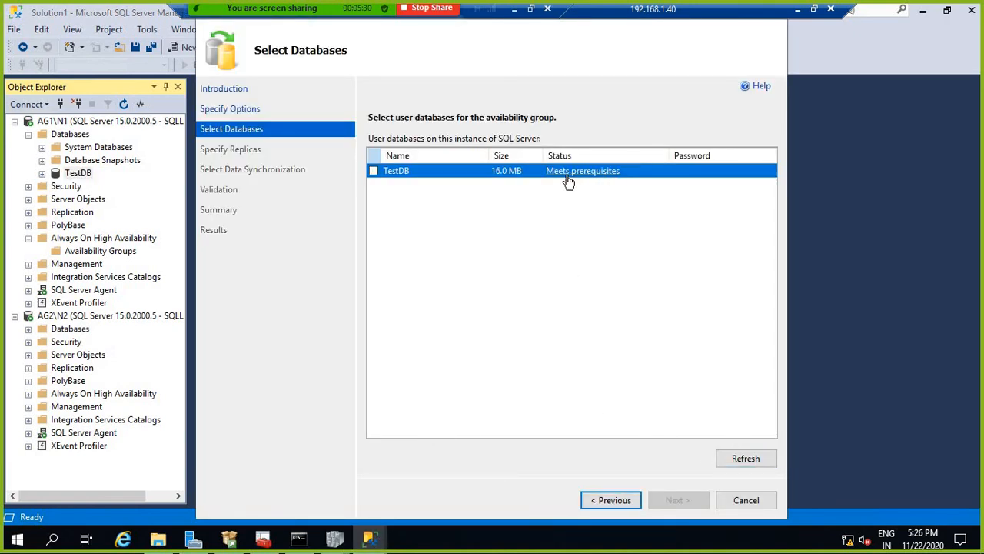
left_click(374, 171)
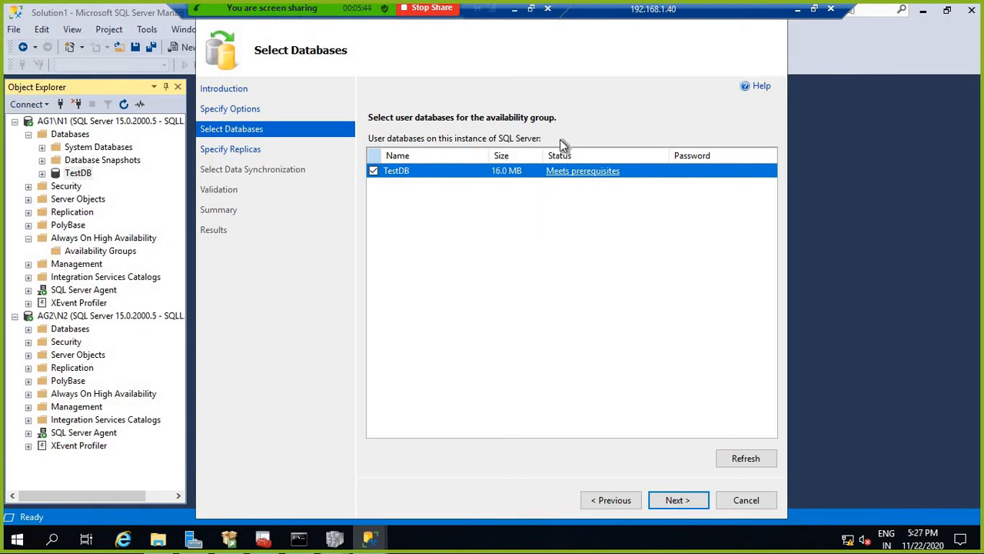
left_click(691, 499)
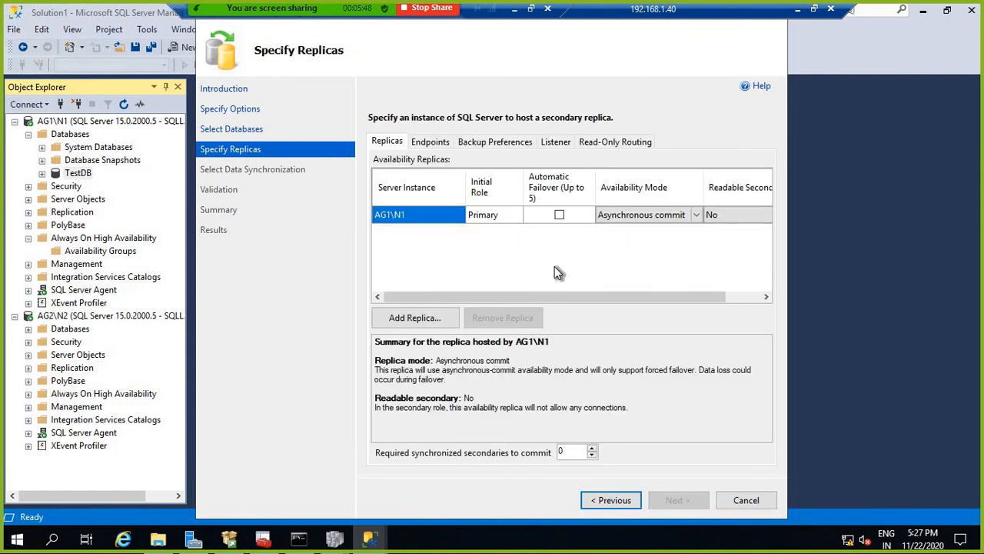
Step: Enable automatic failover on AG1\N1, add AG2\N2 with automatic failover, and review endpoints
left_click(566, 216)
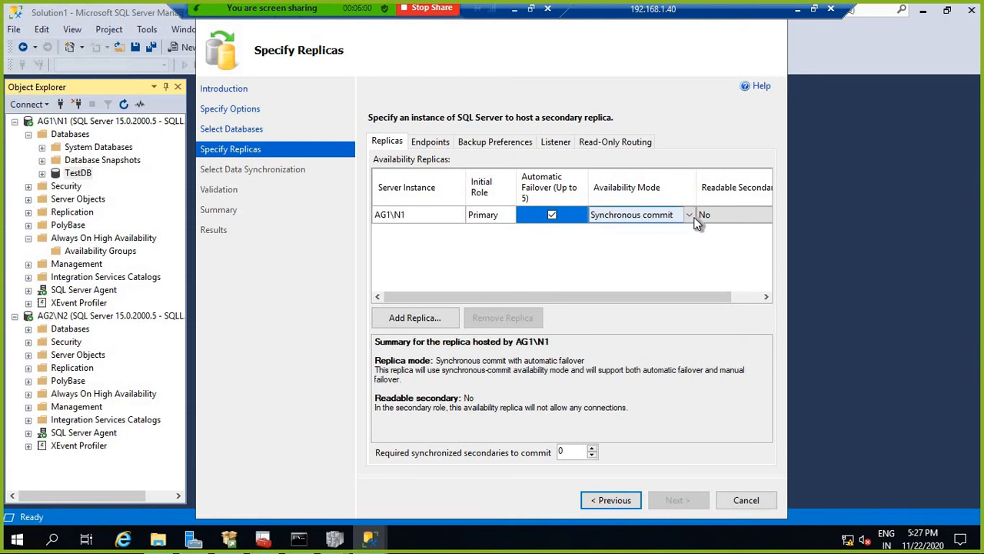
left_click(422, 318)
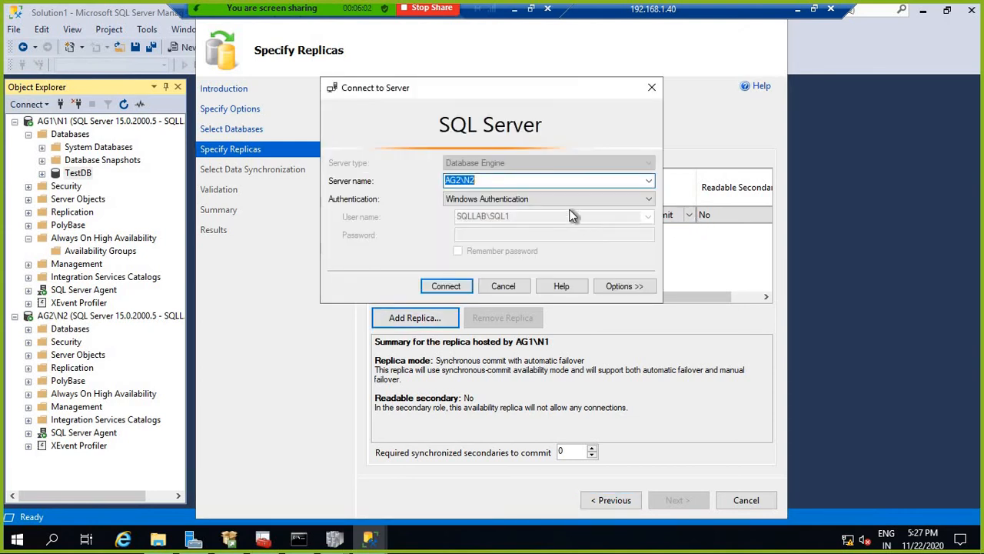
left_click(444, 285)
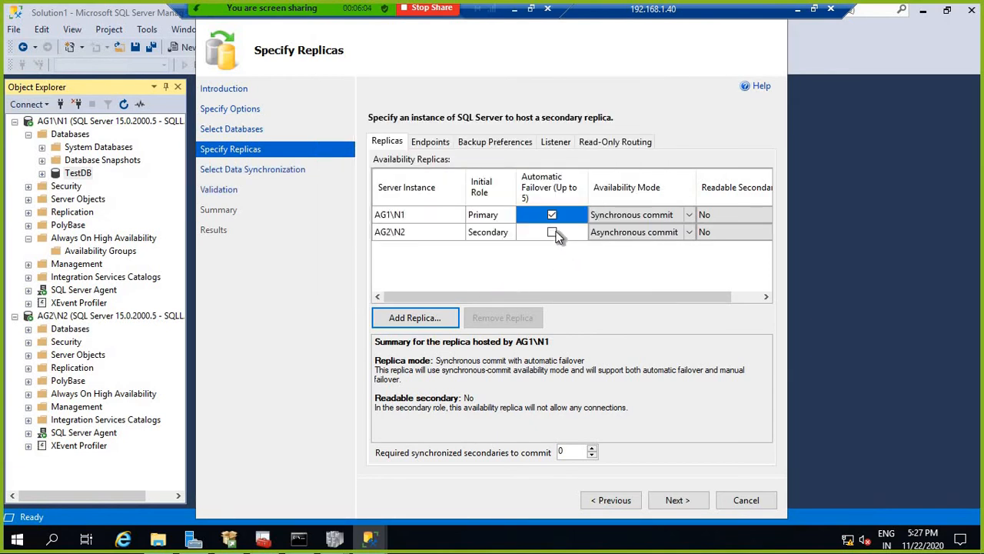
left_click(553, 232)
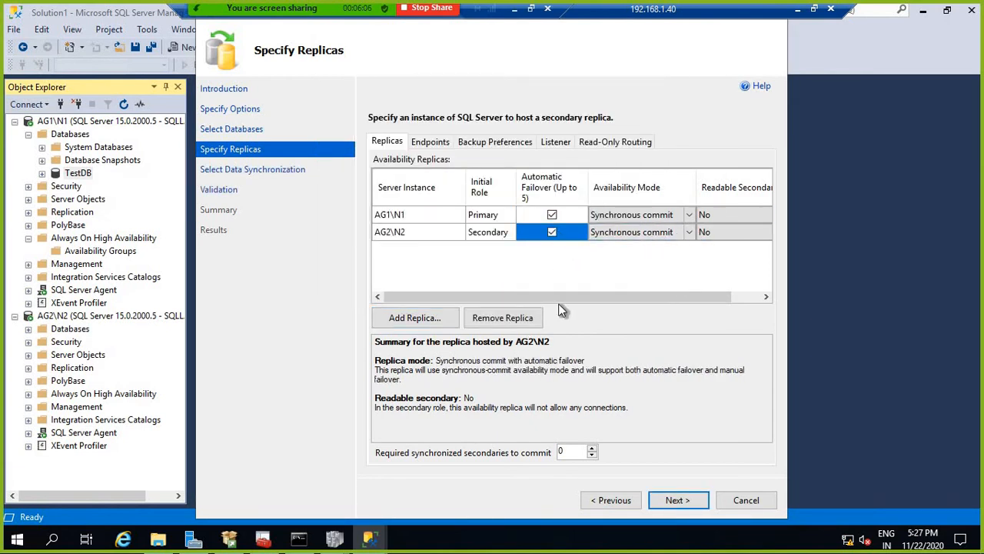
left_click(430, 142)
left_click_drag(535, 422, 658, 421)
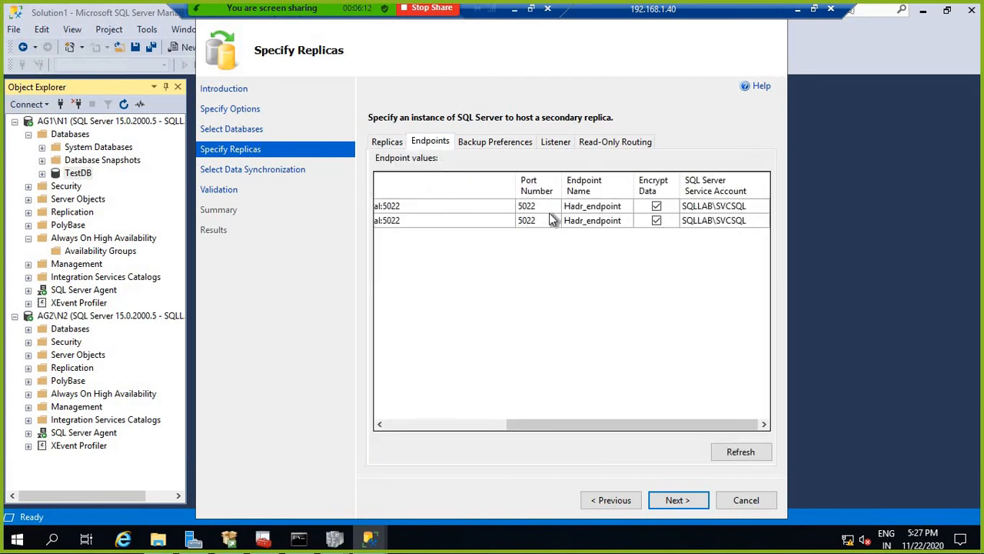
Step: Keep the default backup preference and create a listener named testAGListener
left_click(486, 143)
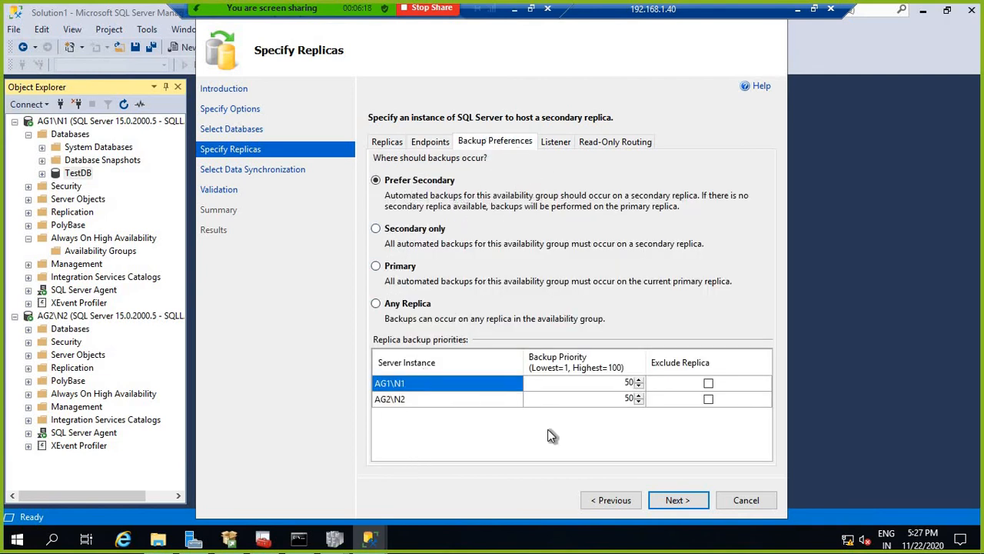
left_click(556, 144)
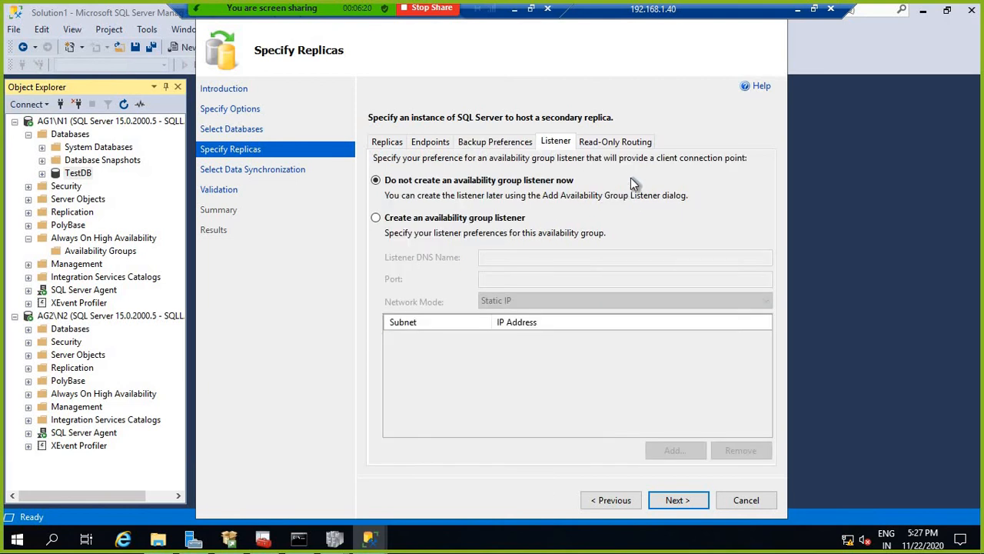
left_click(416, 221)
left_click(515, 260)
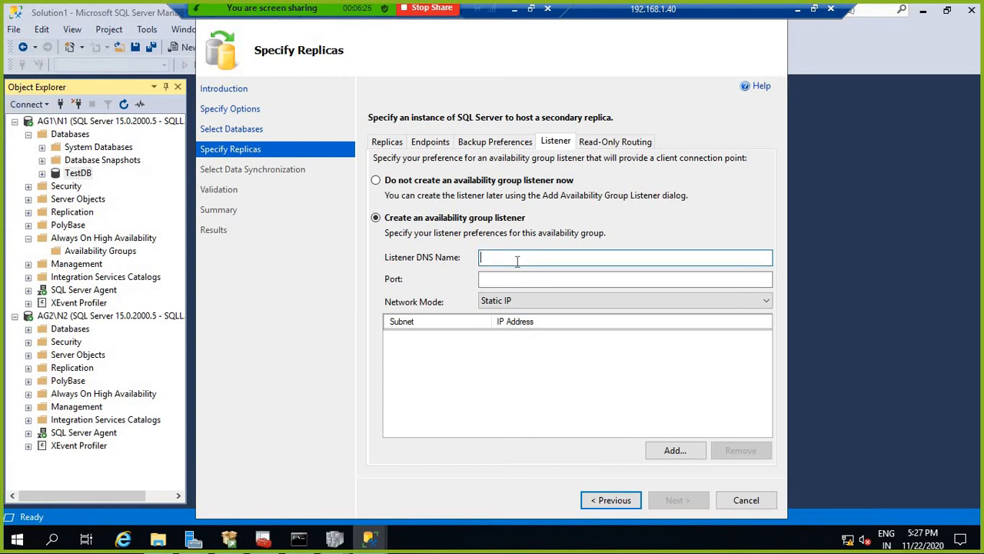
type("testAGListener")
Step: Give the listener port 57872 and static IPv4 address 192.168.1.43, then continue
left_click(536, 278)
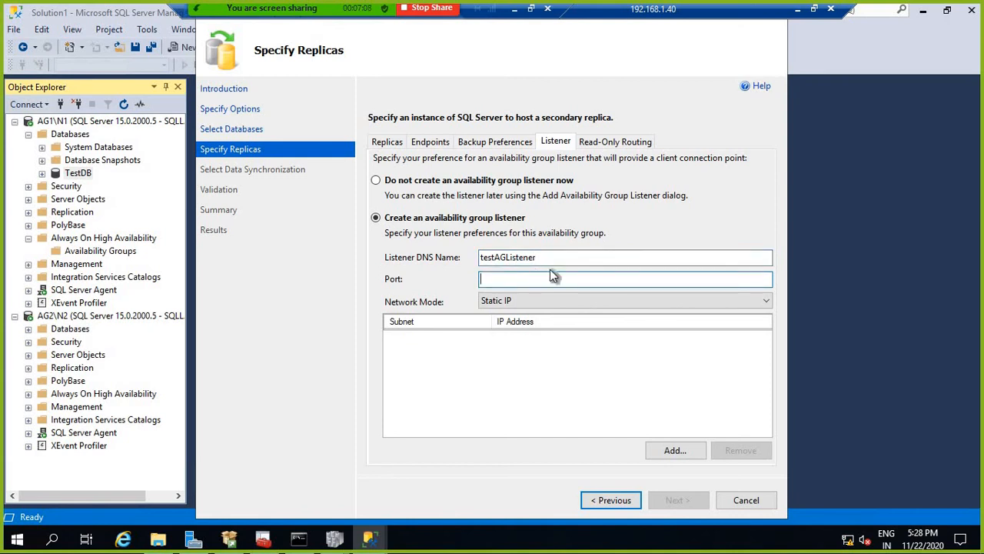
type("57")
type("872")
left_click(674, 451)
left_click(393, 223)
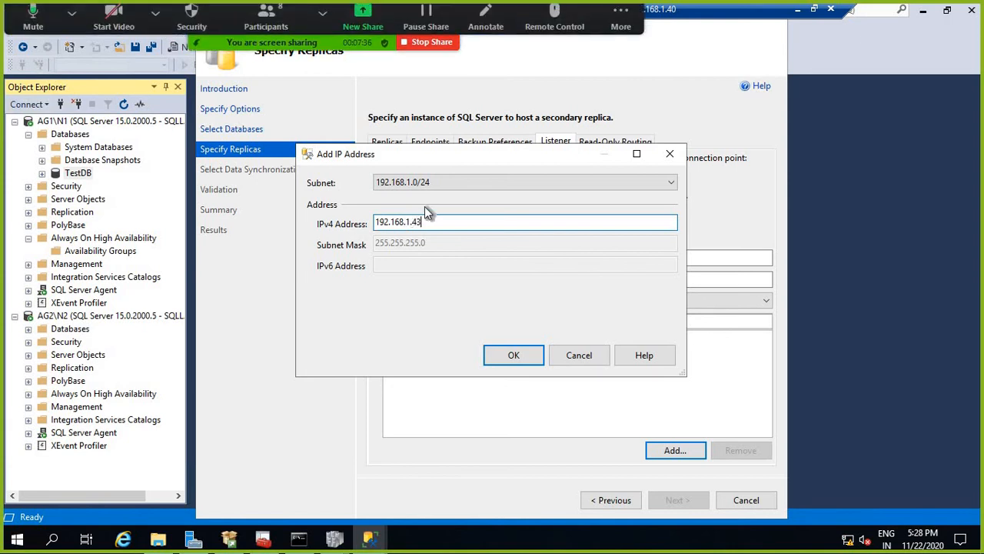
left_click(504, 355)
left_click(677, 501)
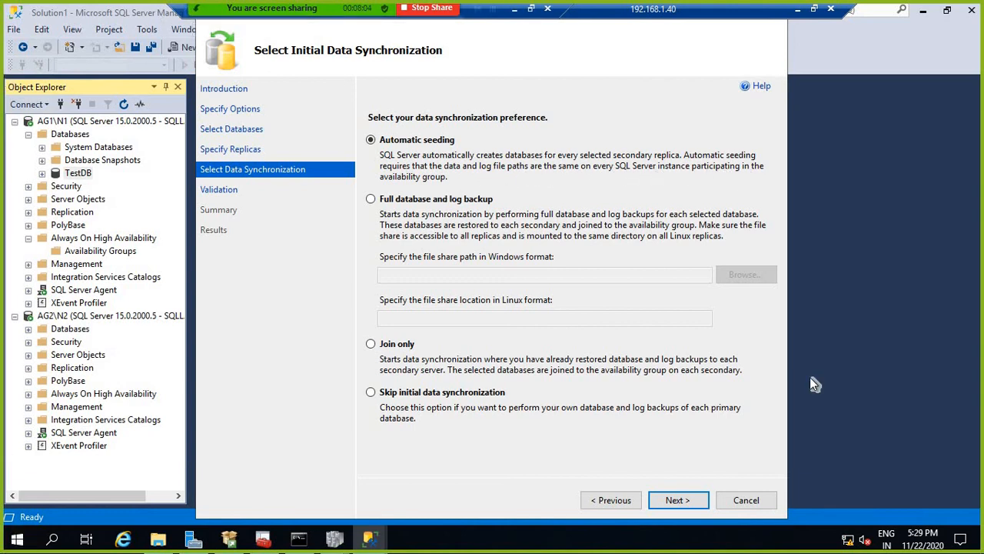
Step: Keep Automatic seeding, pass validation and summary, and finish creating testAG
left_click(691, 500)
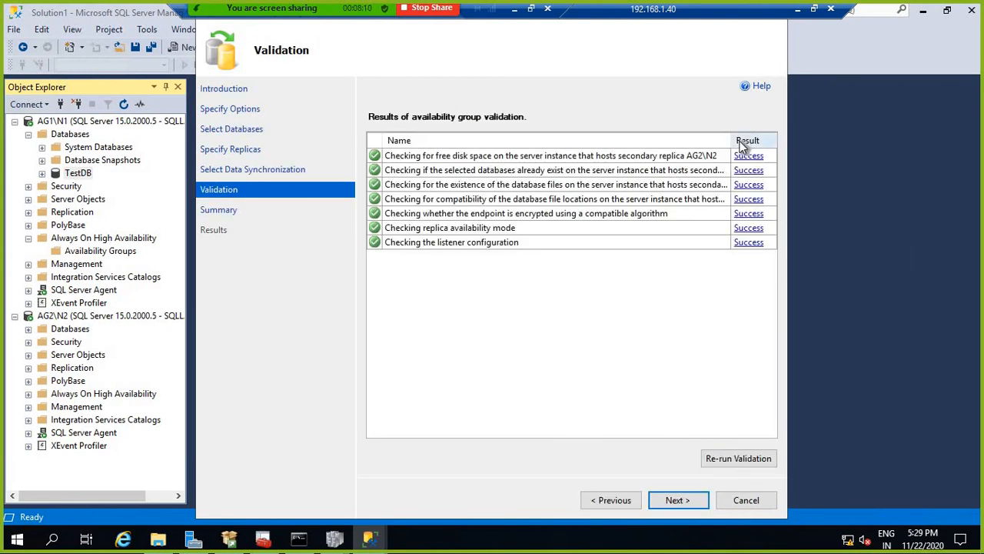
left_click_drag(732, 139, 777, 134)
left_click(676, 500)
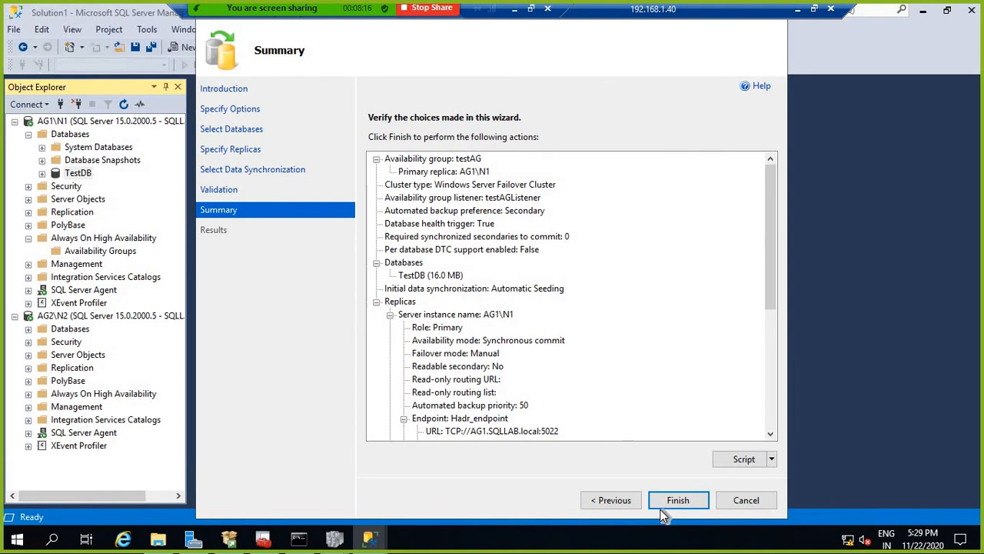
key("Return")
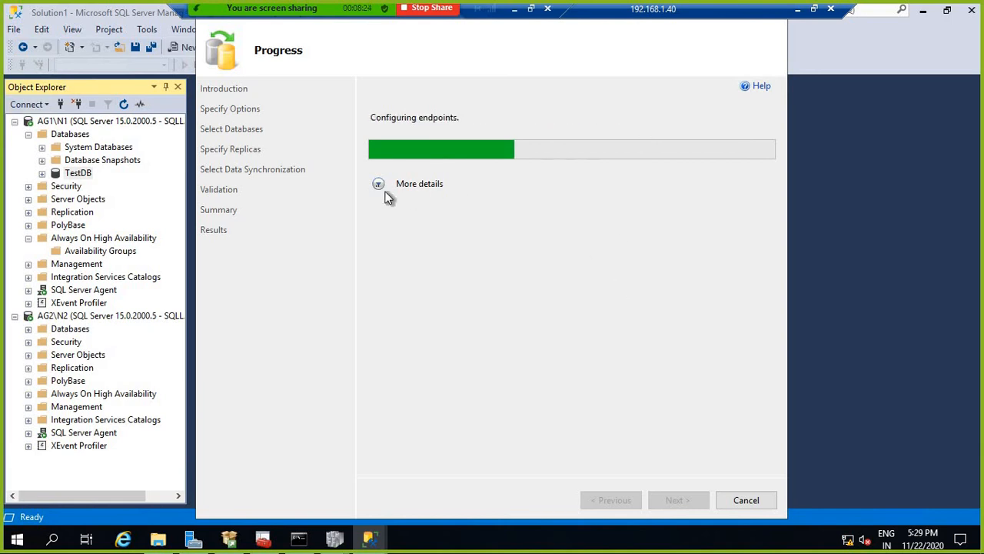
left_click(419, 184)
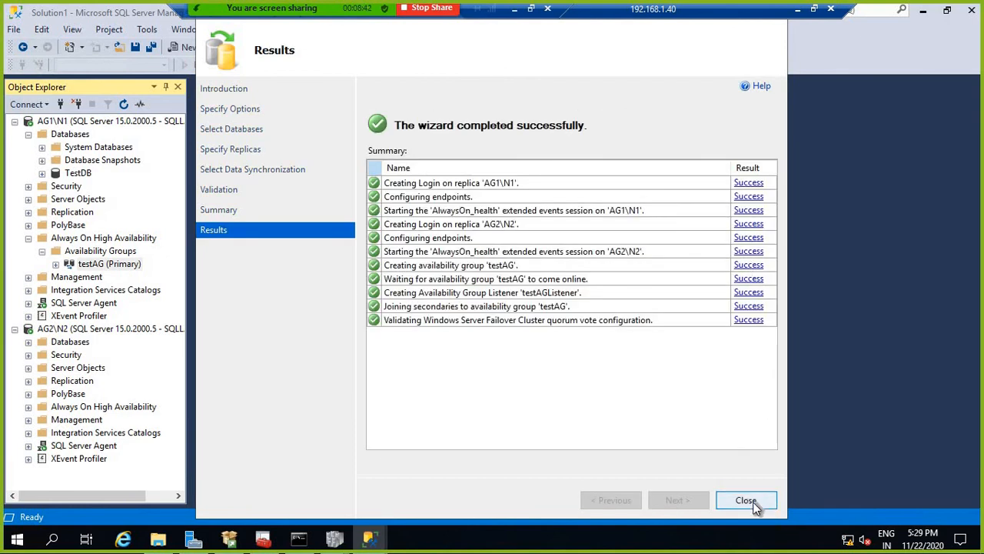
Step: Close the wizard and expand testAG's replicas to show AG1\N1 and AG2\N2
left_click(747, 500)
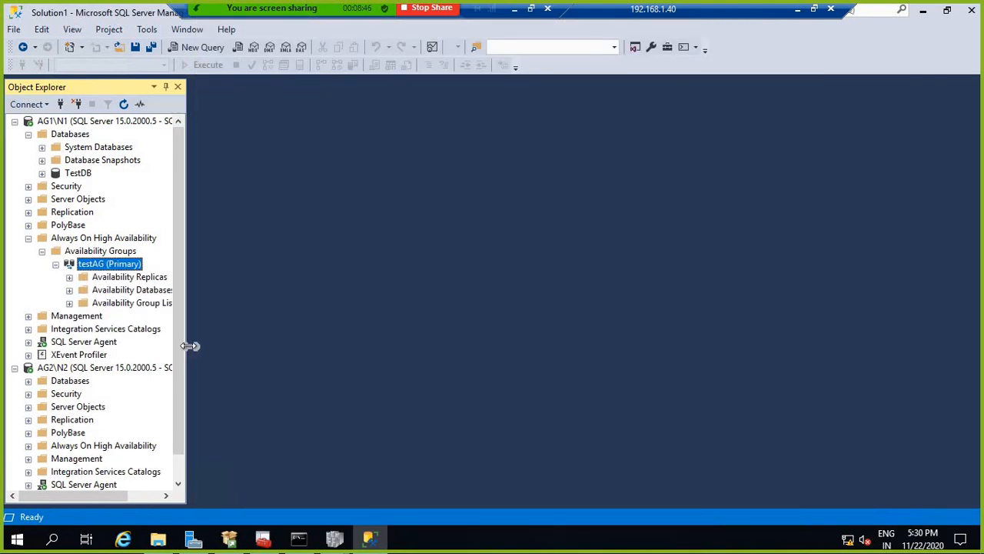
left_click_drag(191, 346, 310, 341)
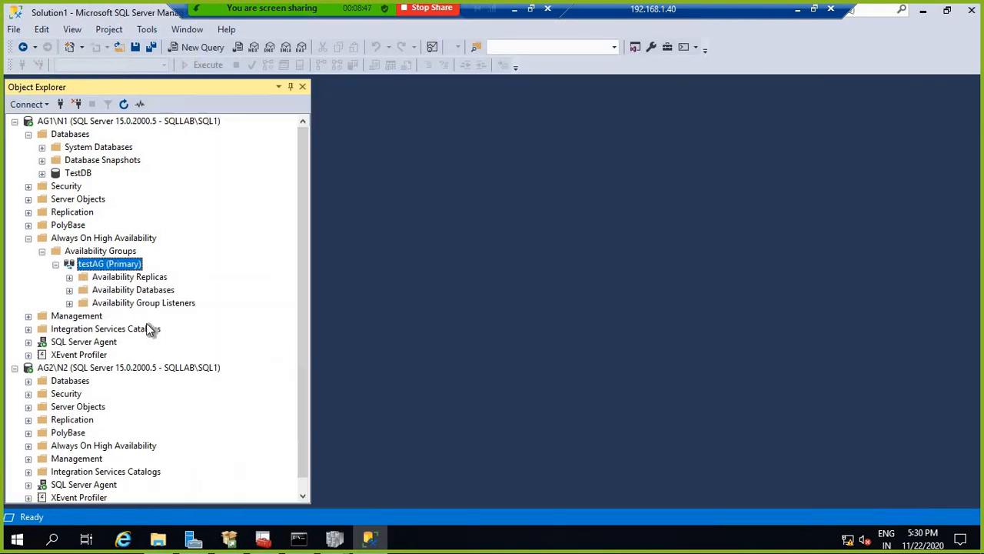
left_click(121, 252)
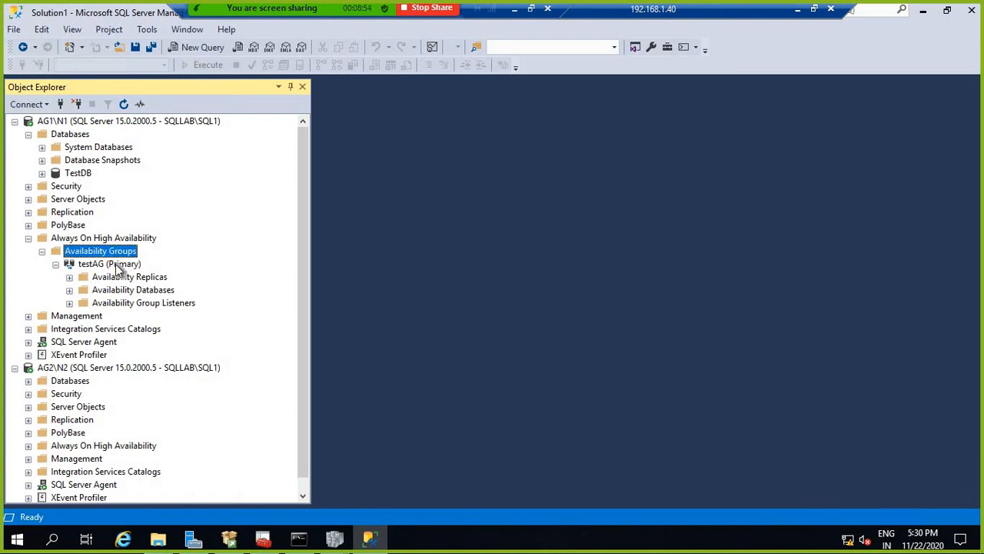
left_click(137, 267)
left_click(69, 277)
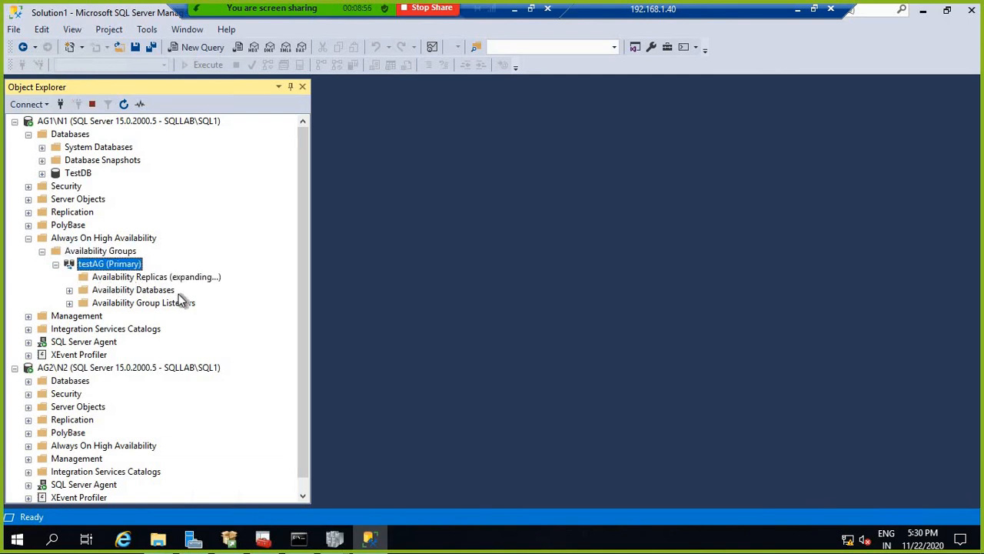
left_click(147, 292)
left_click(158, 306)
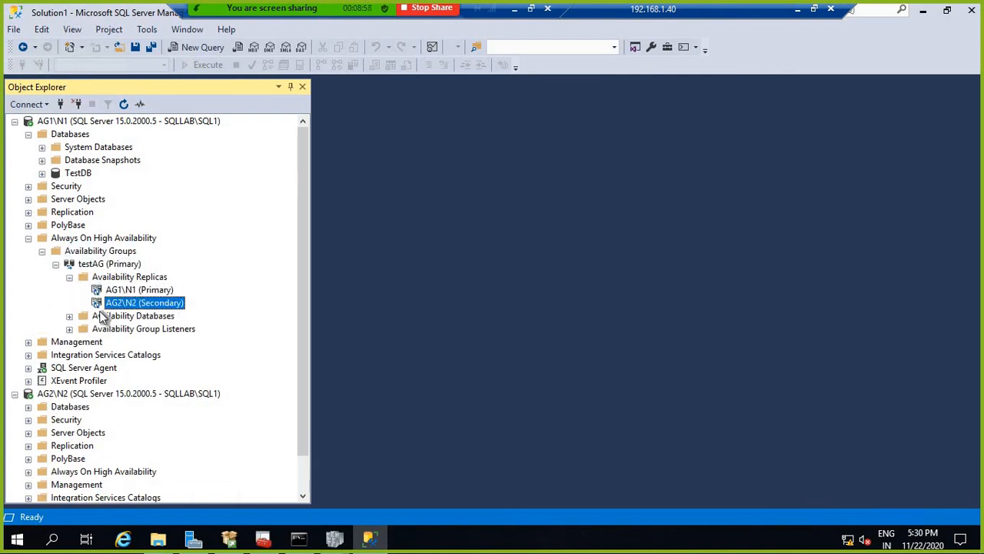
Step: Expand testAG's Availability Databases and Listeners to show TestDB and testAGListener
left_click(69, 316)
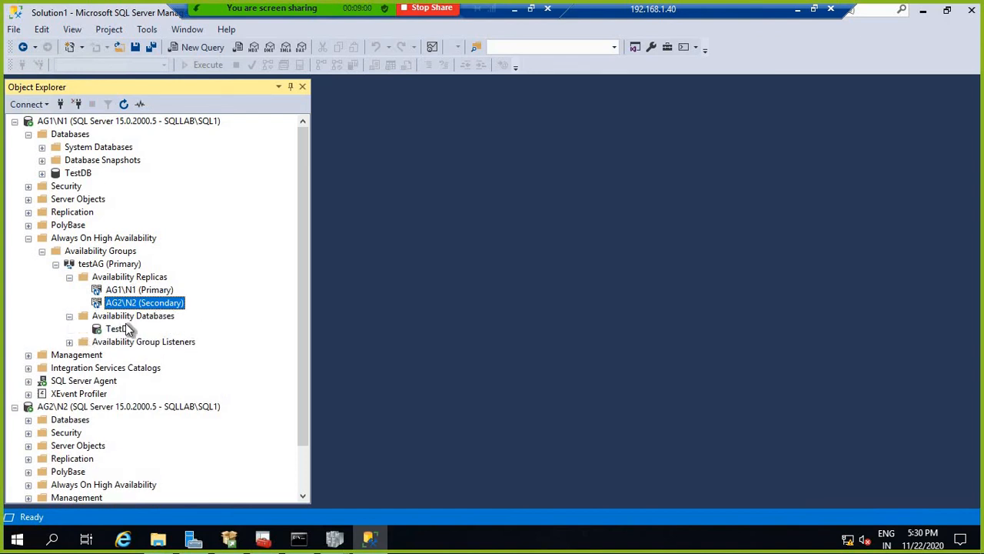
left_click(126, 329)
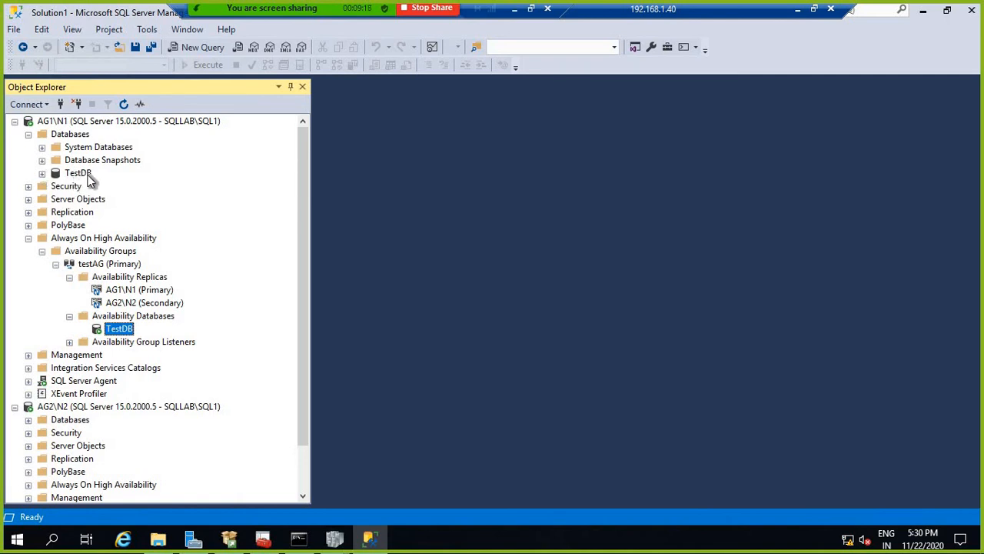
left_click(70, 342)
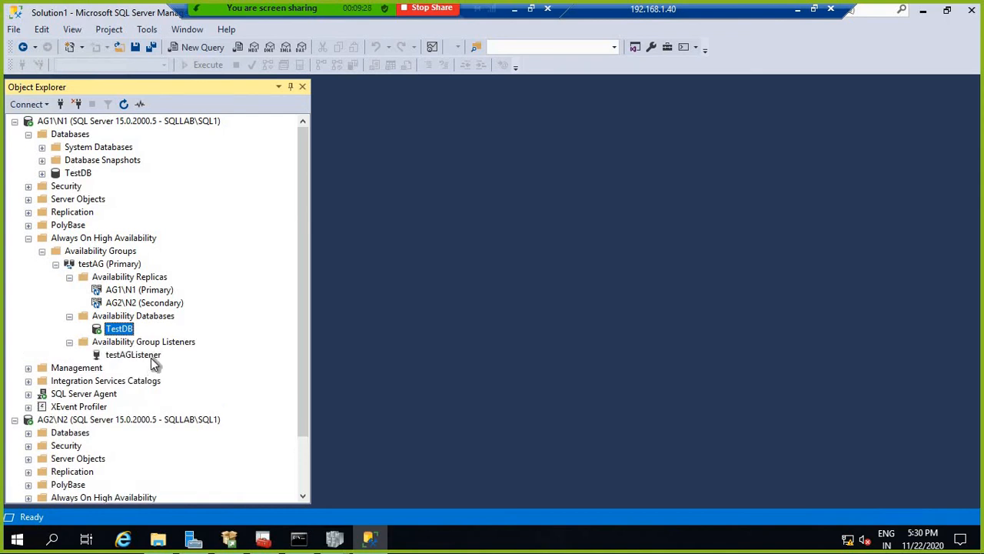
left_click(154, 357)
scroll(183, 366, "down", 2)
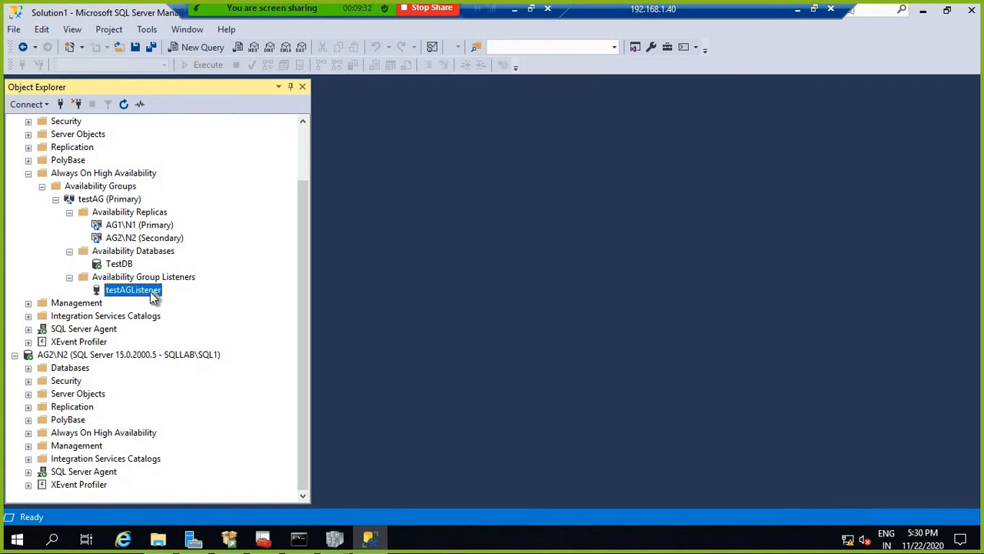
scroll(189, 260, "up", 2)
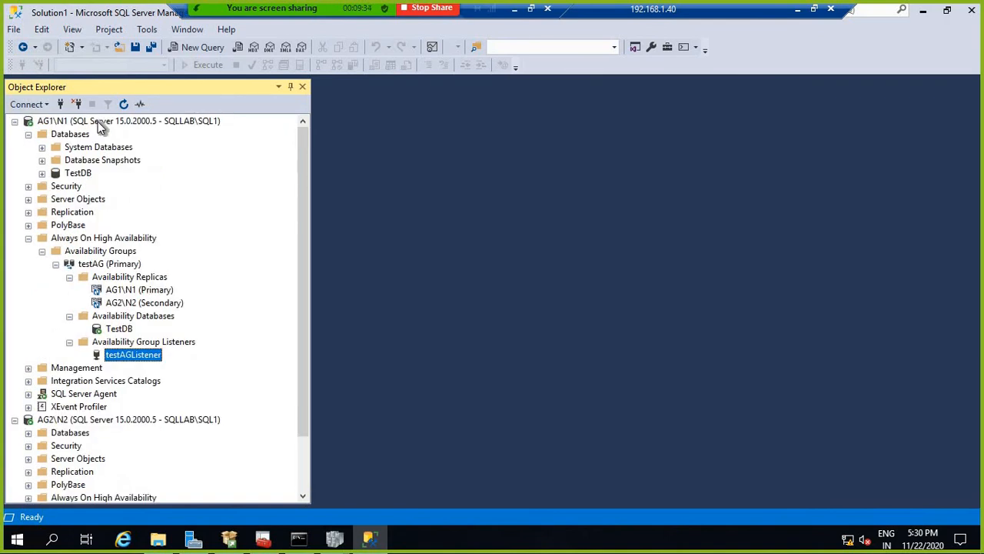
Step: Connect to testAGlistener, retrying with port 57872 after the portless attempt stalls
right_click(98, 121)
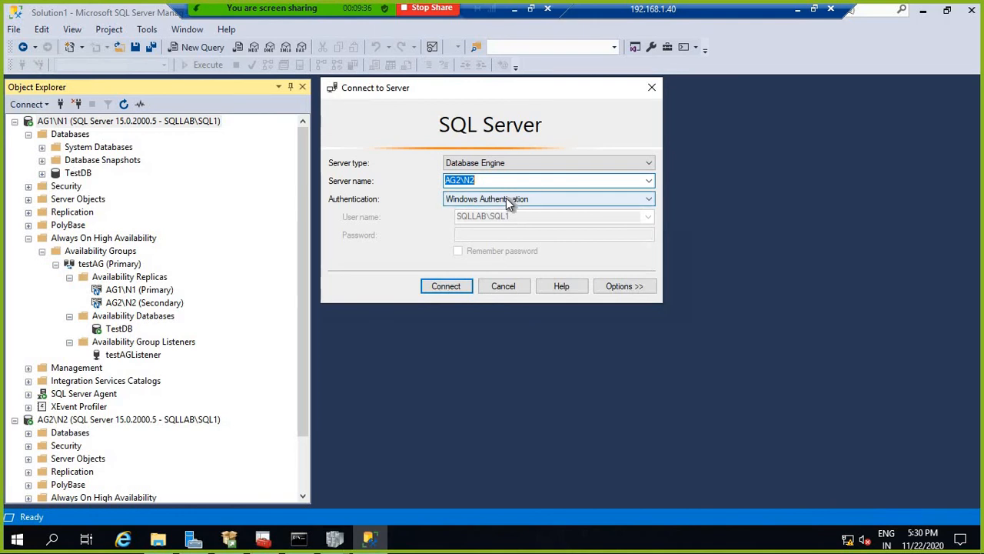
type("testAGlistener")
left_click(455, 286)
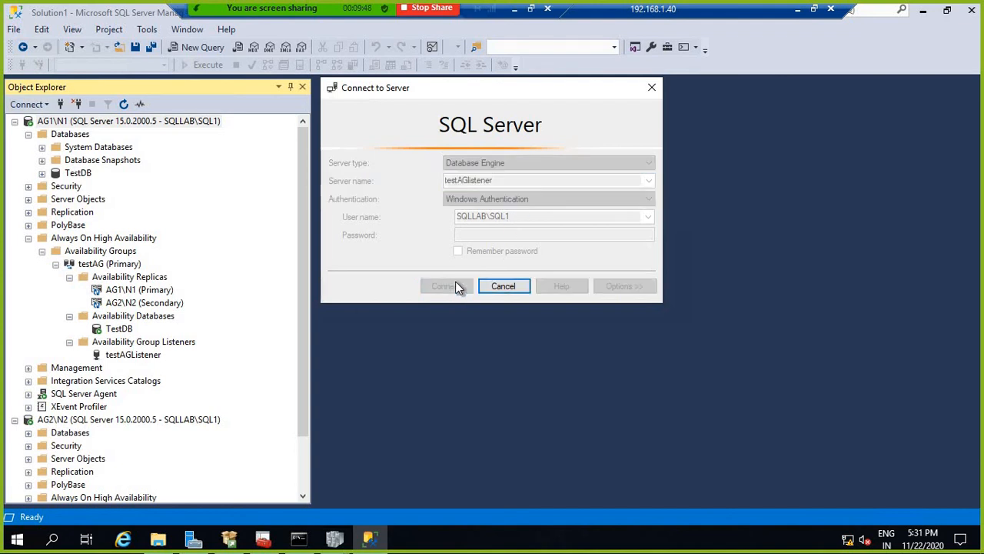
left_click(517, 284)
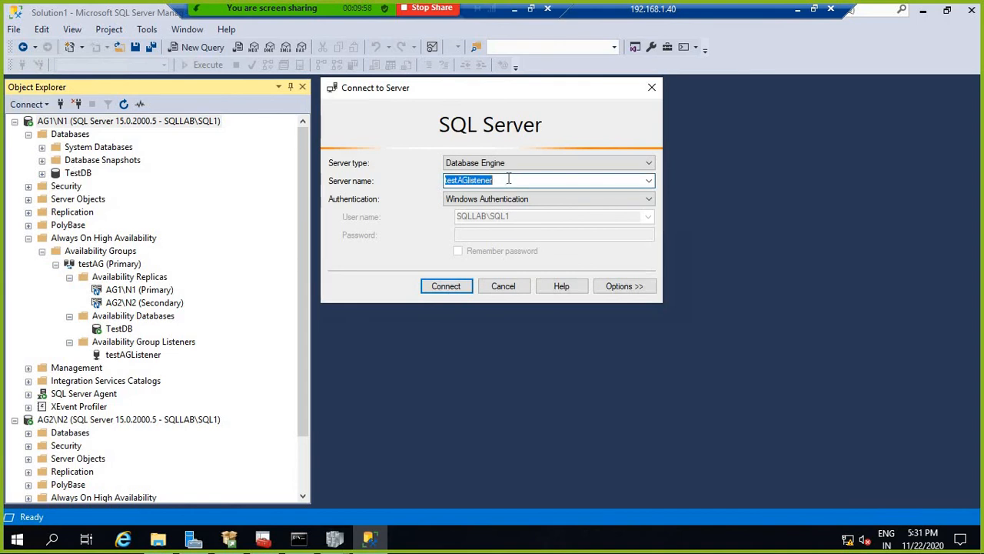
left_click(508, 179)
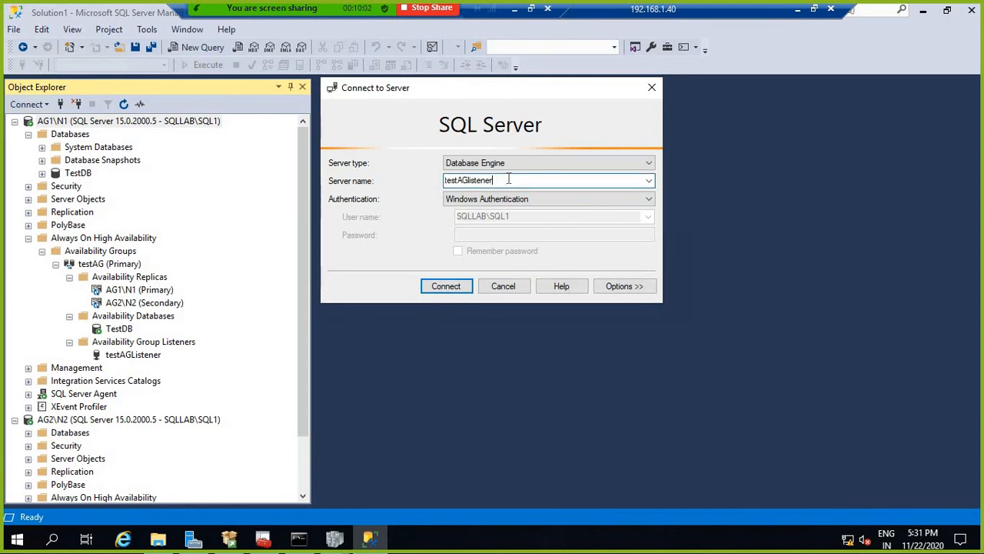
type(",")
type("57")
type("822")
left_click(446, 286)
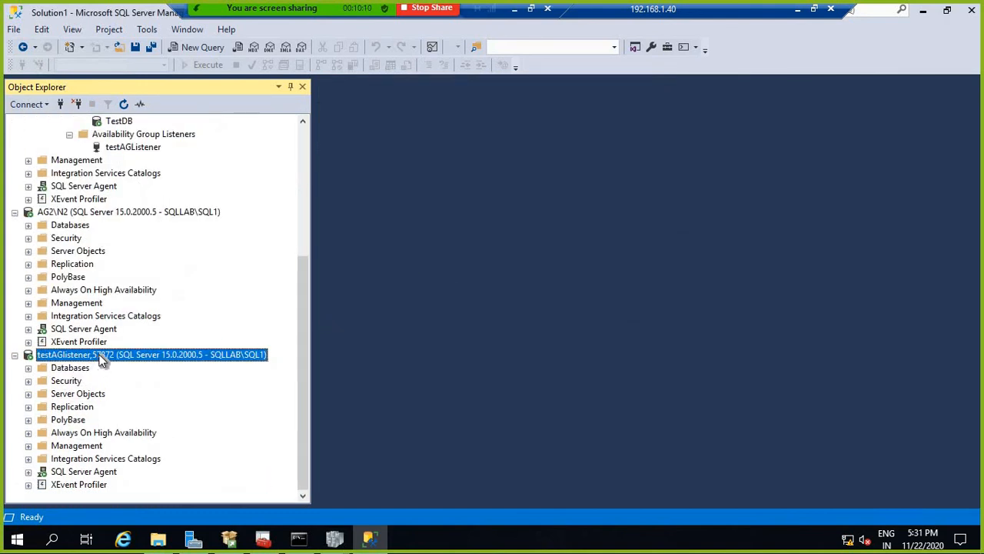
Step: Expand the listener connection's databases and refresh AG1\N1's Databases list
right_click(104, 355)
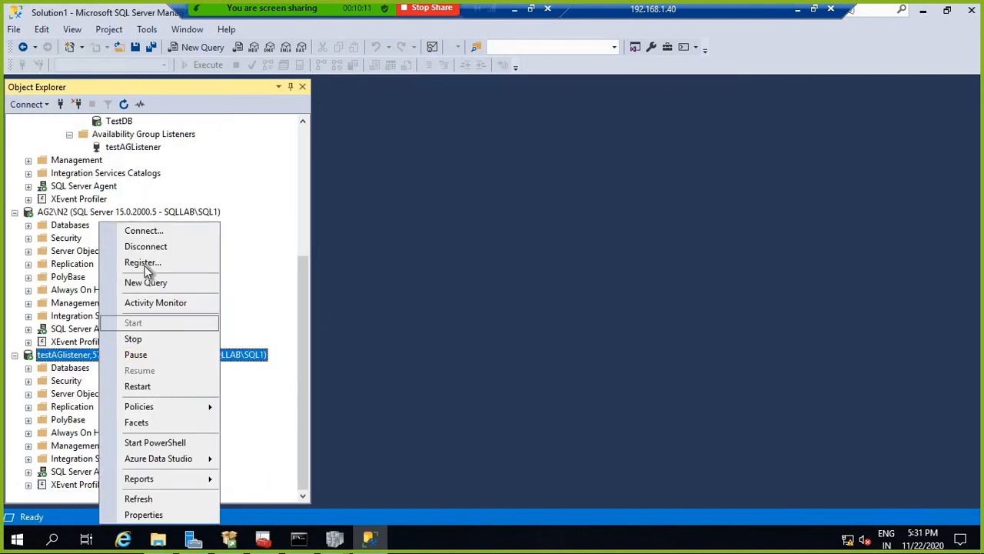
left_click(28, 369)
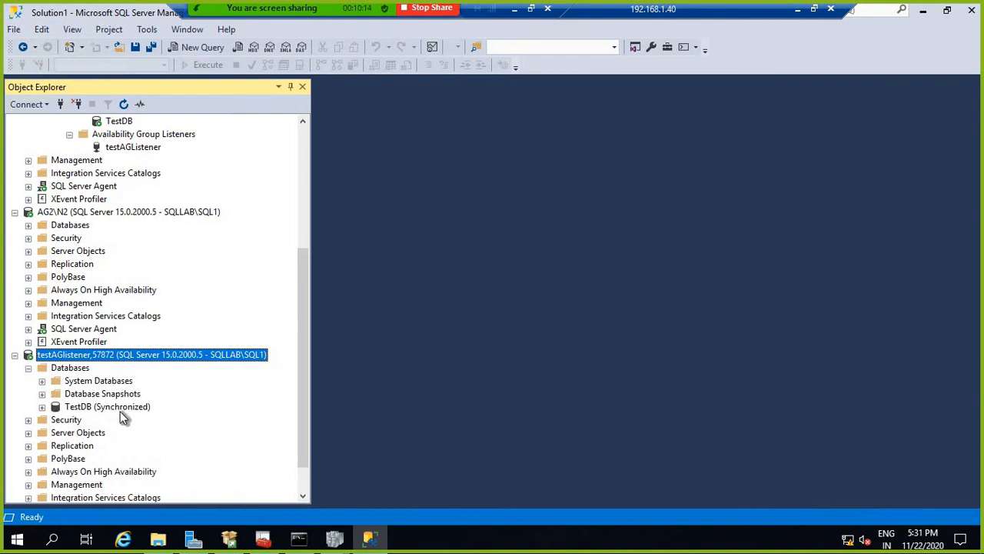
scroll(262, 306, "up", 4)
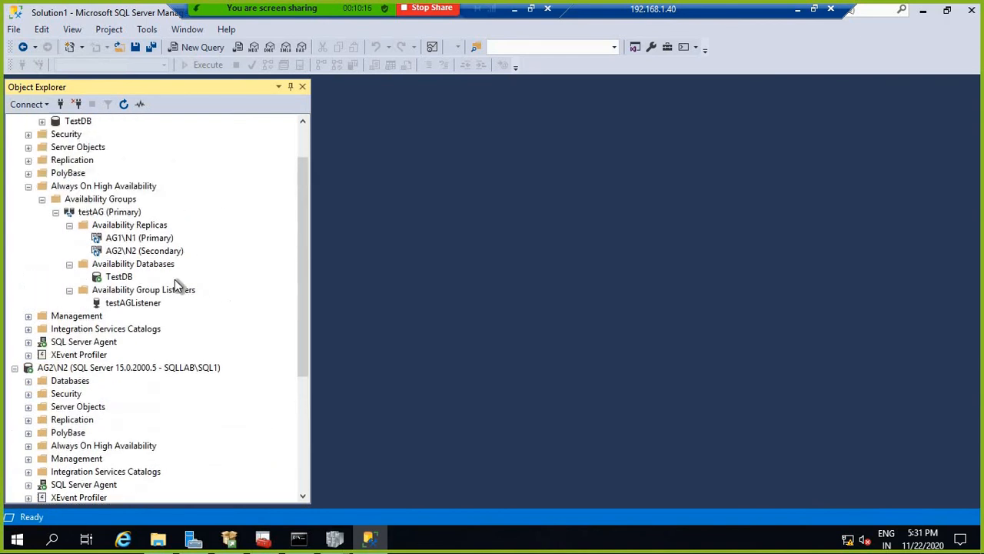
scroll(86, 237, "up", 2)
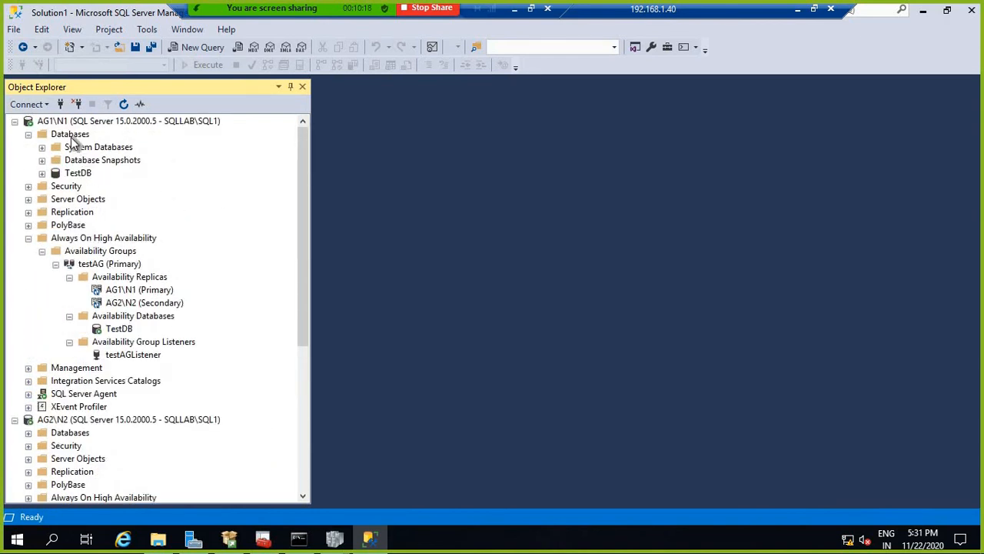
right_click(70, 135)
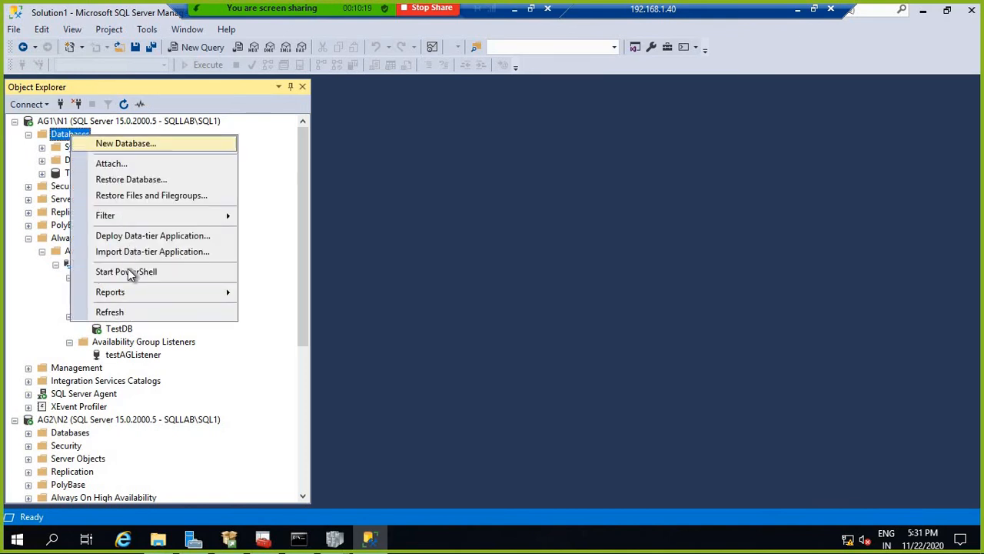
left_click(115, 311)
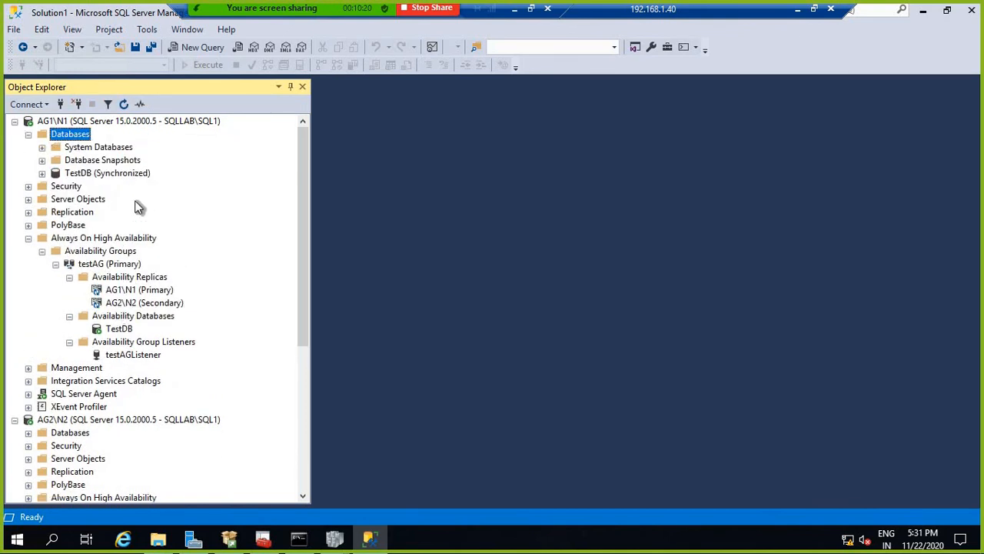
Step: Disconnect the AG2\N2 server and the testAGListener connection from Object Explorer
right_click(60, 419)
left_click(107, 246)
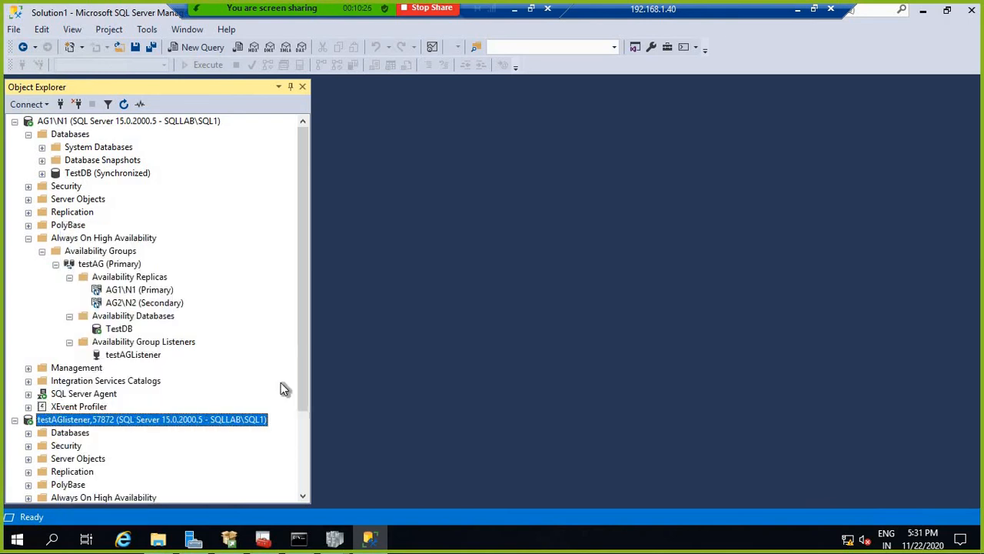
scroll(85, 393, "down", 3)
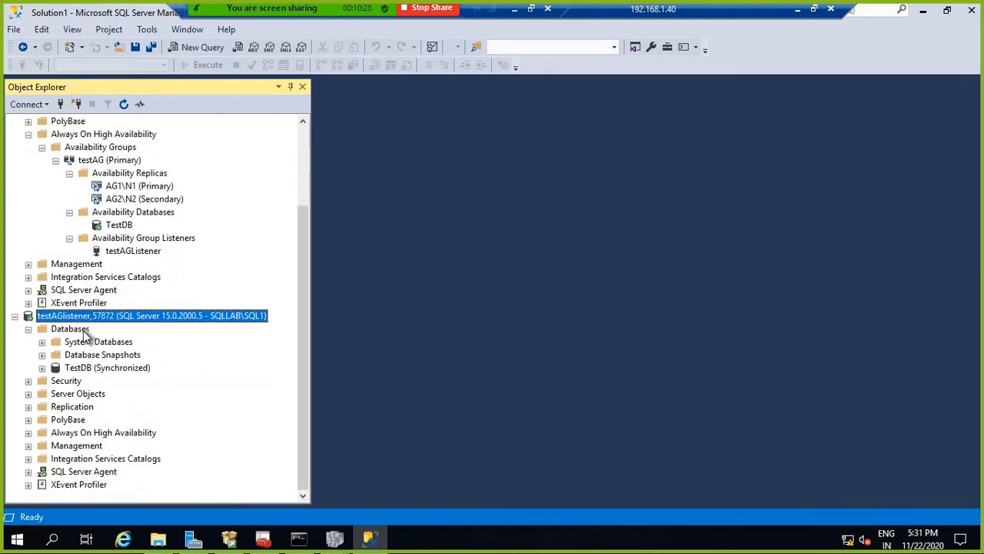
right_click(86, 314)
left_click(129, 246)
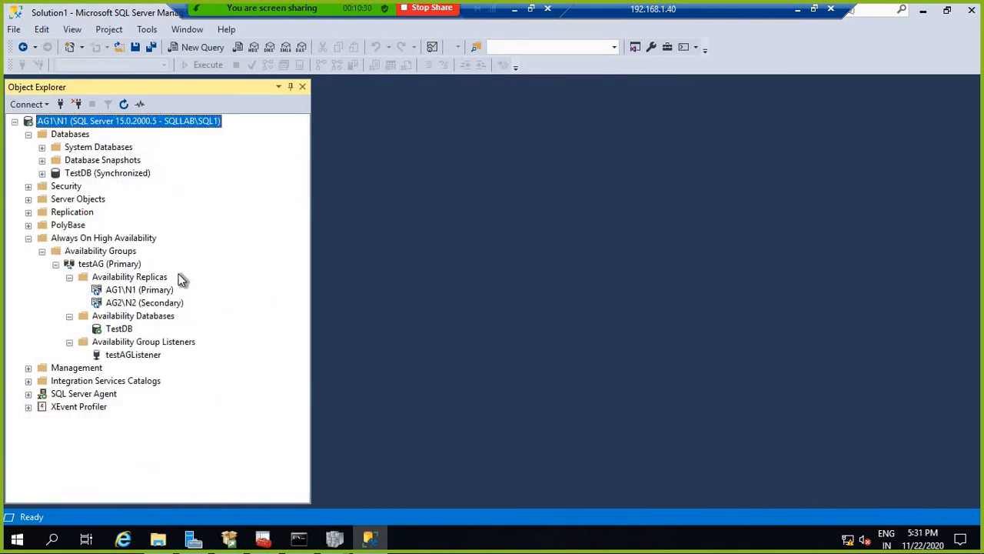
Step: Connect to AG2\N2 from the server list and refresh its Databases folder
right_click(72, 122)
left_click(115, 131)
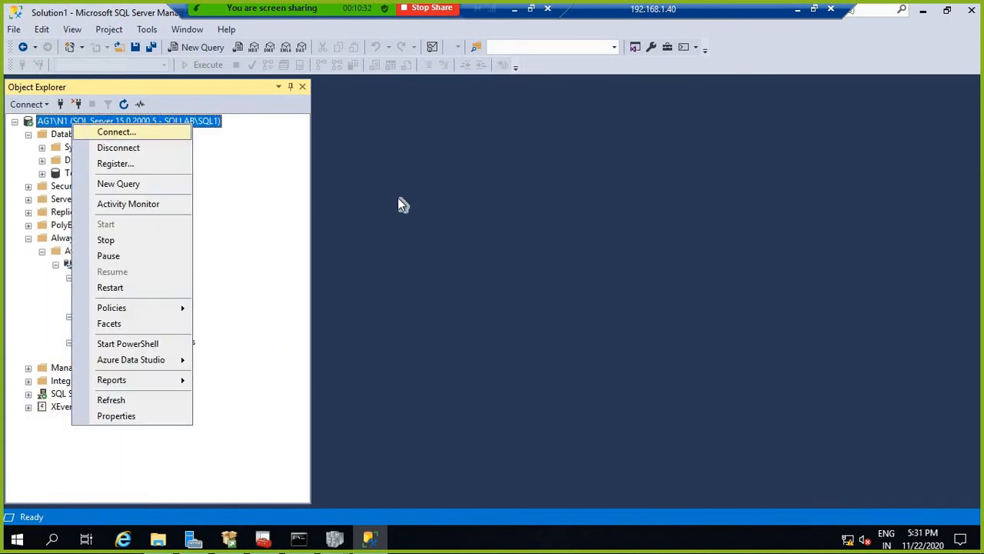
left_click(650, 181)
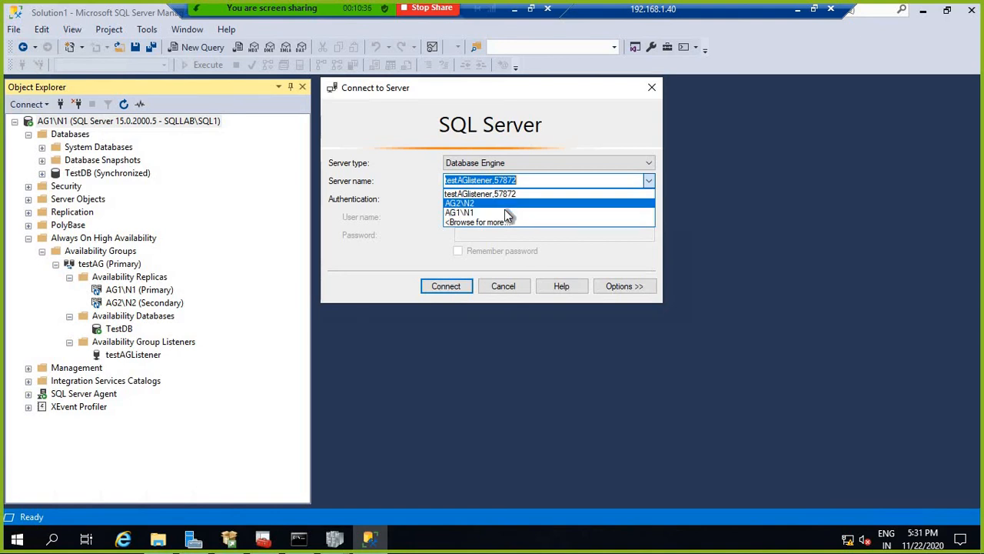
left_click(505, 205)
left_click(442, 285)
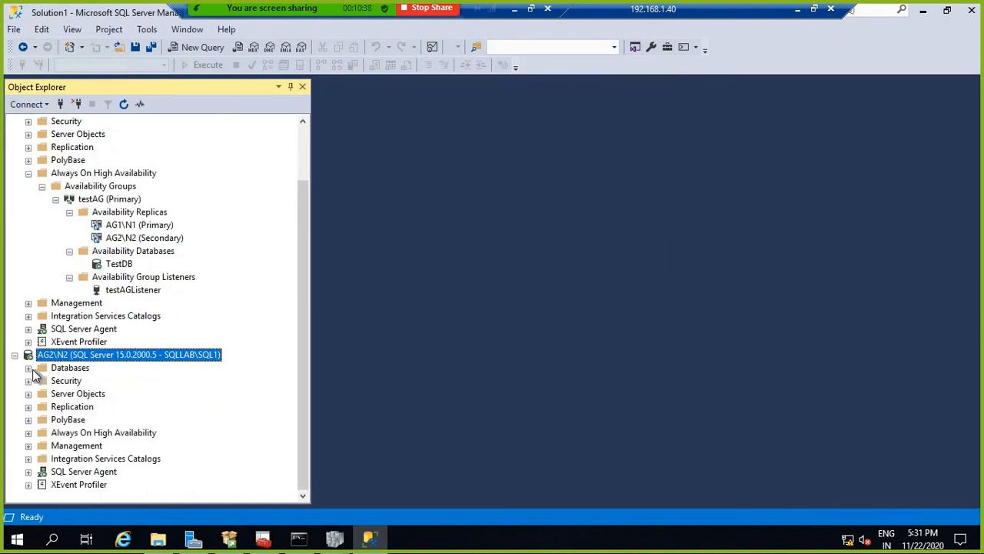
left_click(32, 368)
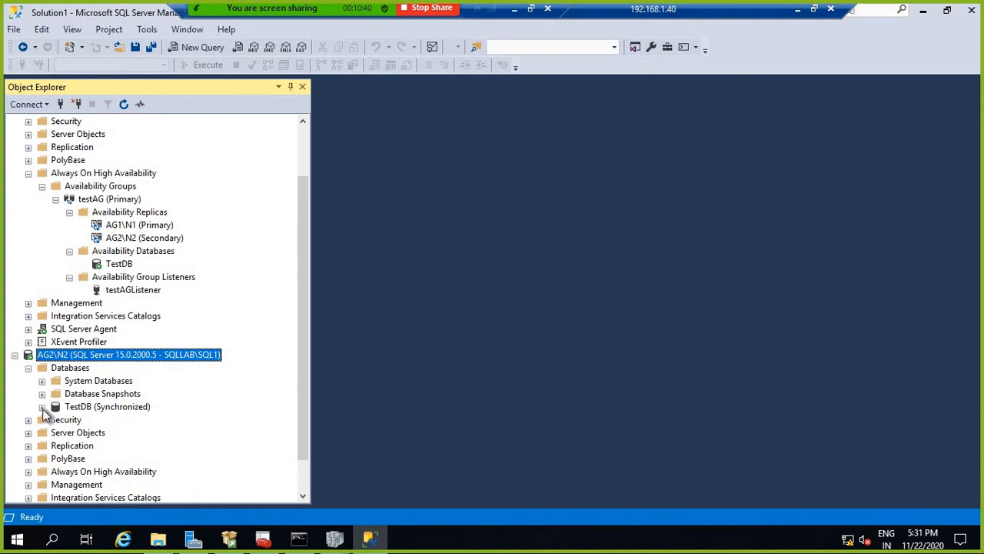
right_click(76, 371)
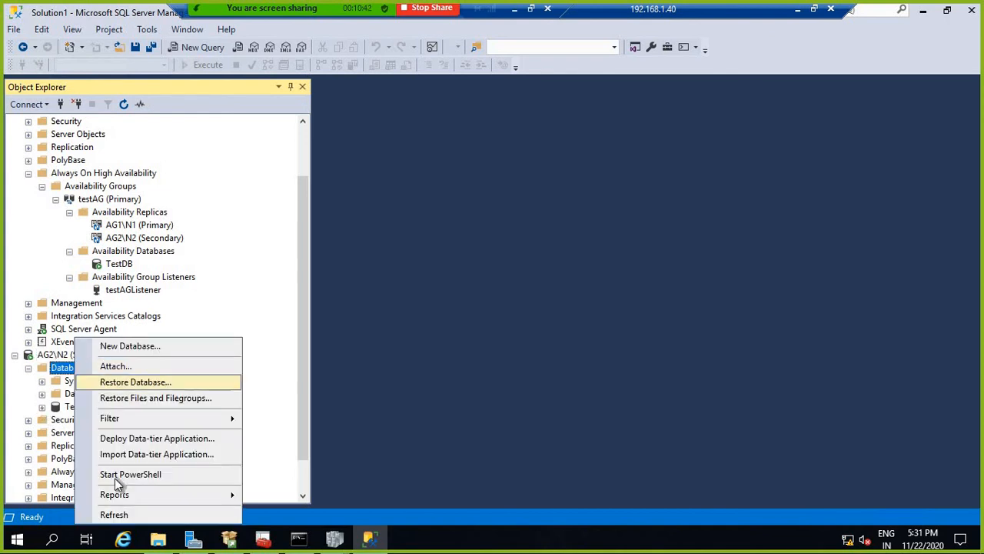
left_click(113, 514)
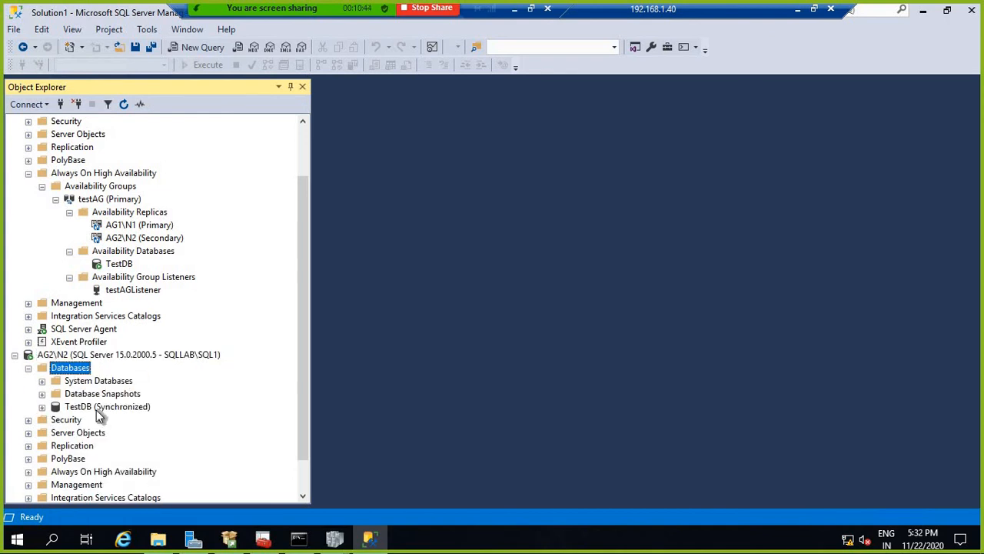
Step: Expand AG2\N2's Always On High Availability to show testAG (Secondary)
scroll(177, 408, "down", 1)
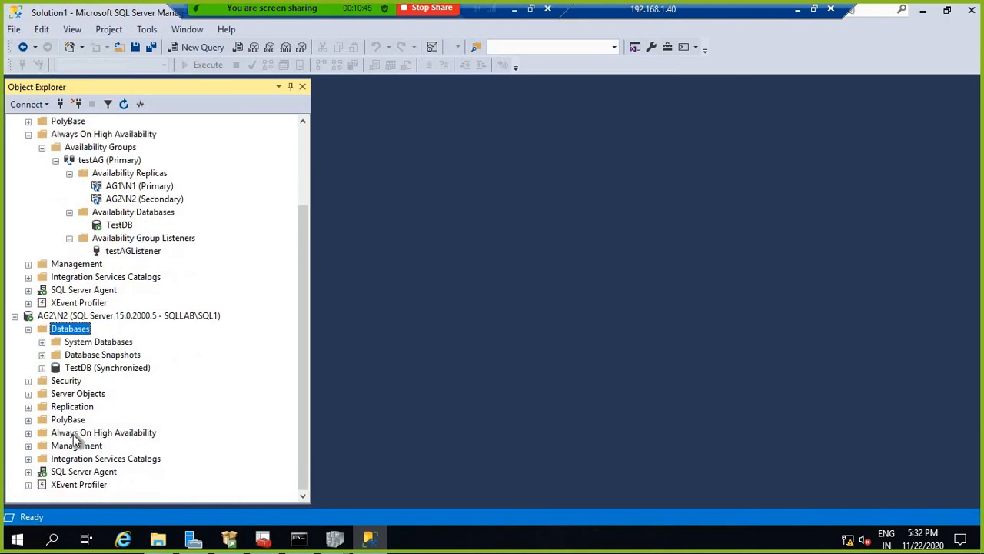
left_click(28, 432)
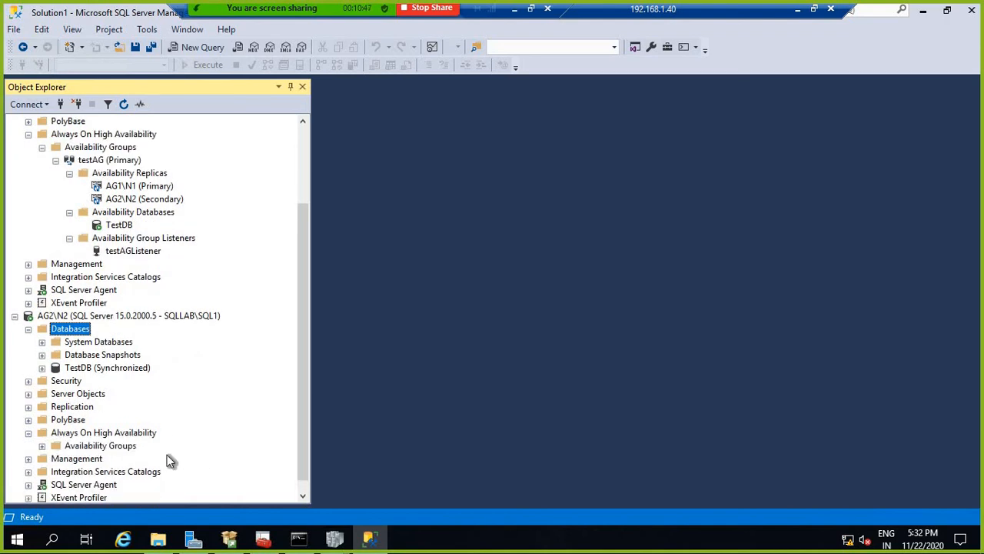
left_click(41, 446)
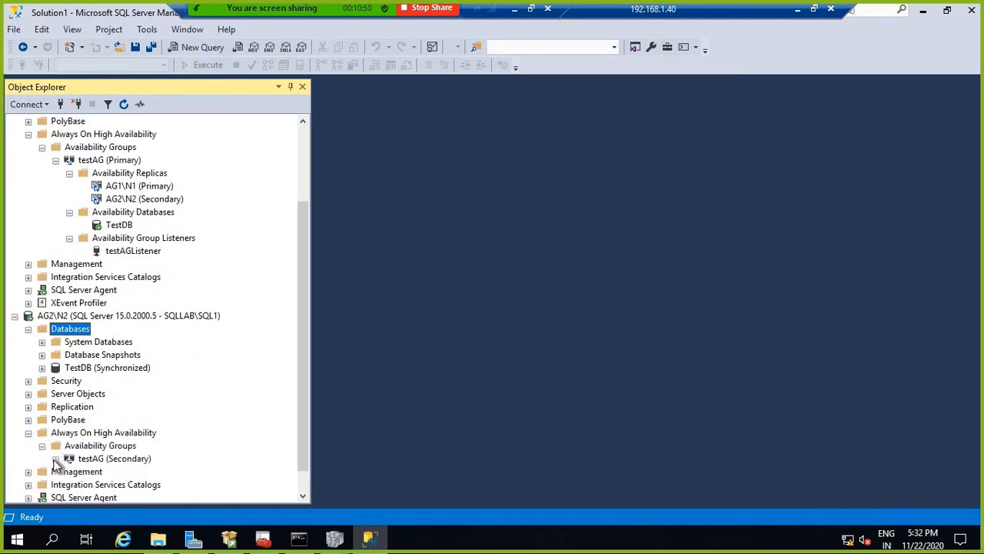
left_click(55, 458)
left_click(127, 446)
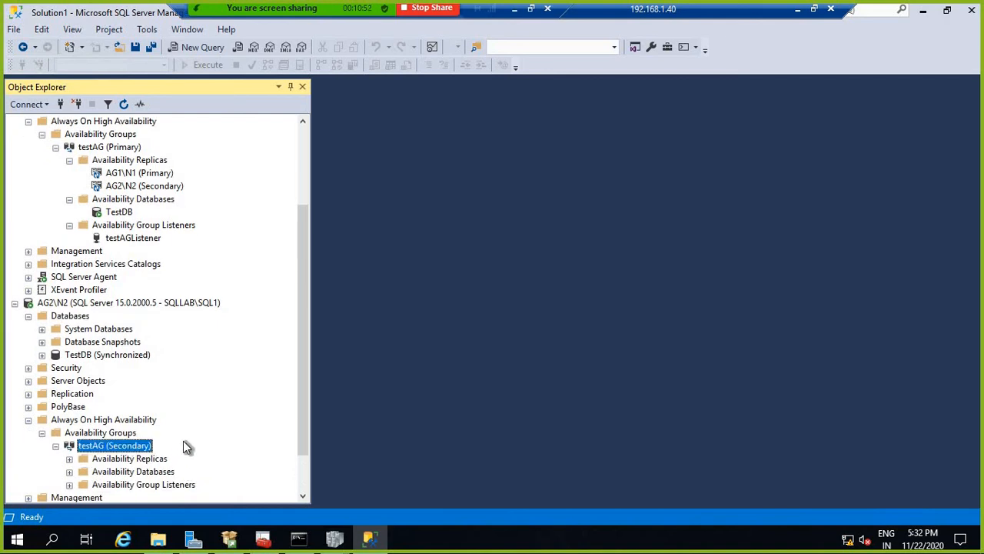
Step: Expand testAG's availability databases and listeners to reveal TestDB and testAGListener
scroll(132, 164, "up", 3)
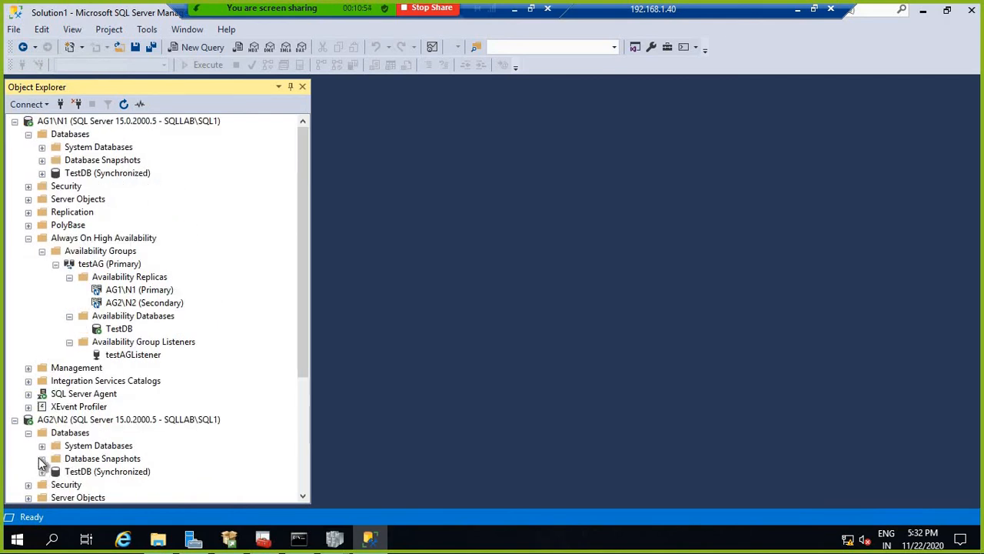
left_click(42, 445)
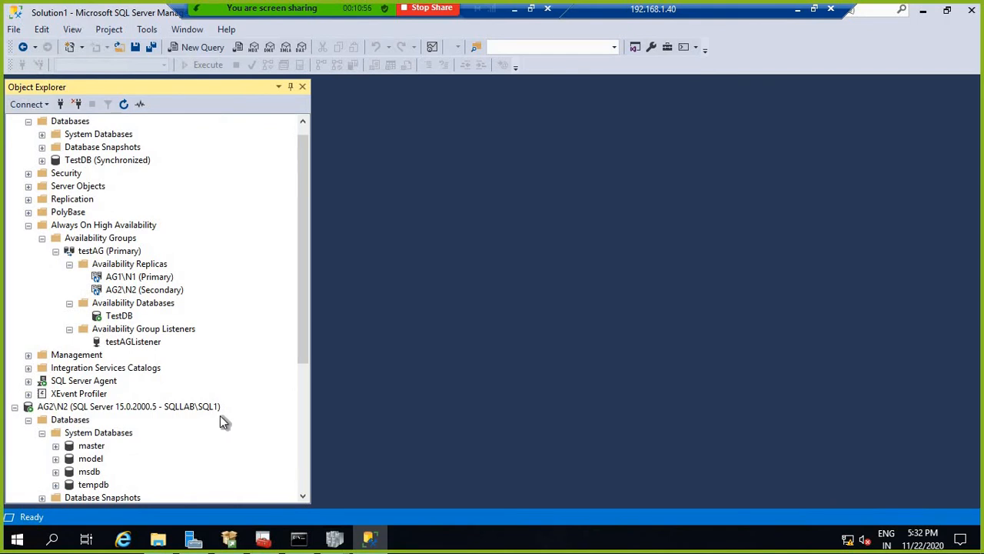
scroll(220, 415, "down", 5)
left_click(95, 421)
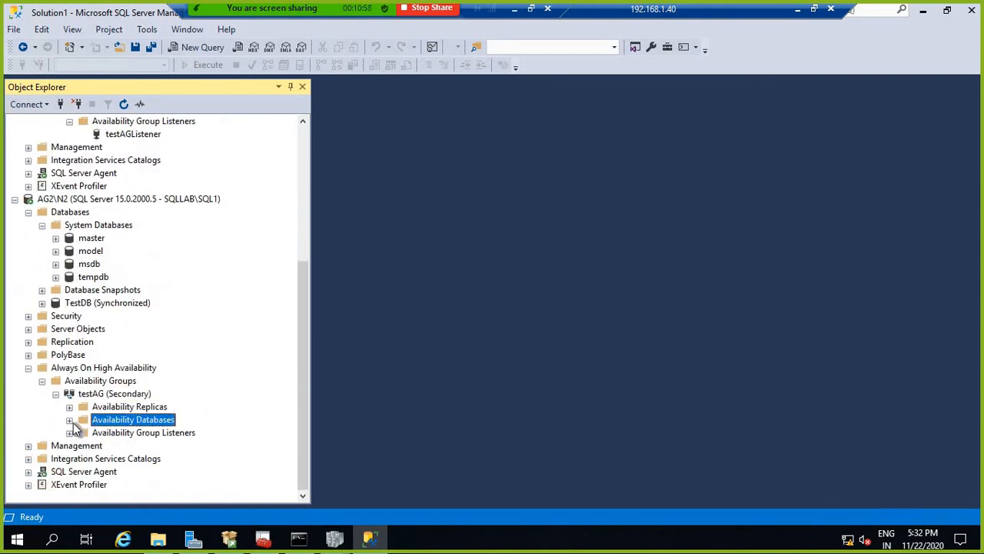
left_click(69, 420)
left_click(81, 448)
left_click(70, 447)
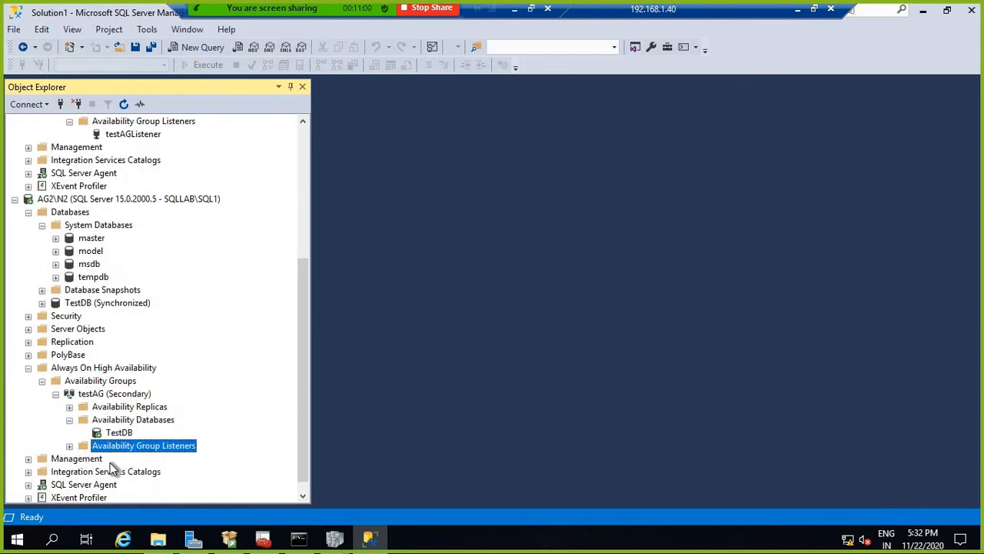
left_click(127, 459)
scroll(240, 439, "down", 1)
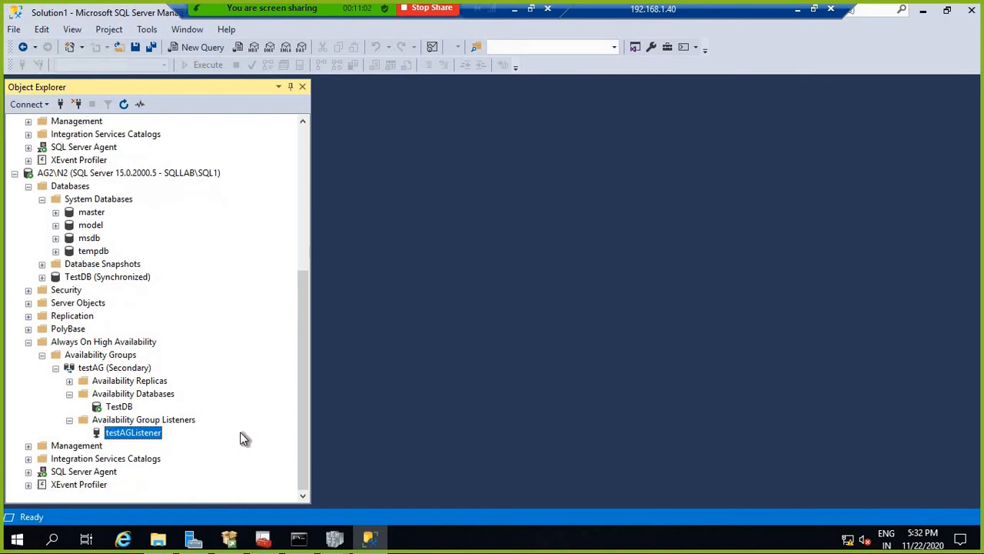
scroll(244, 429, "up", 1)
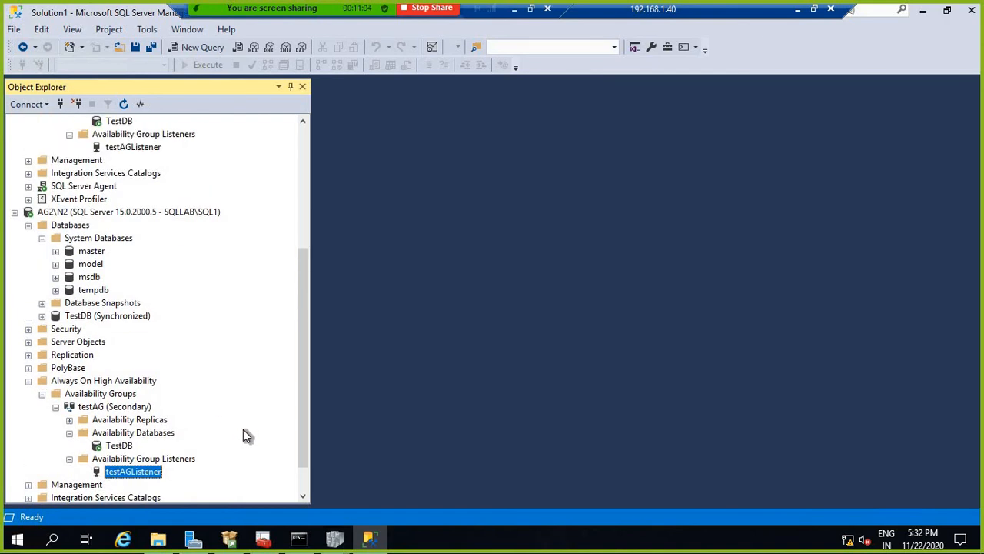
scroll(253, 323, "up", 3)
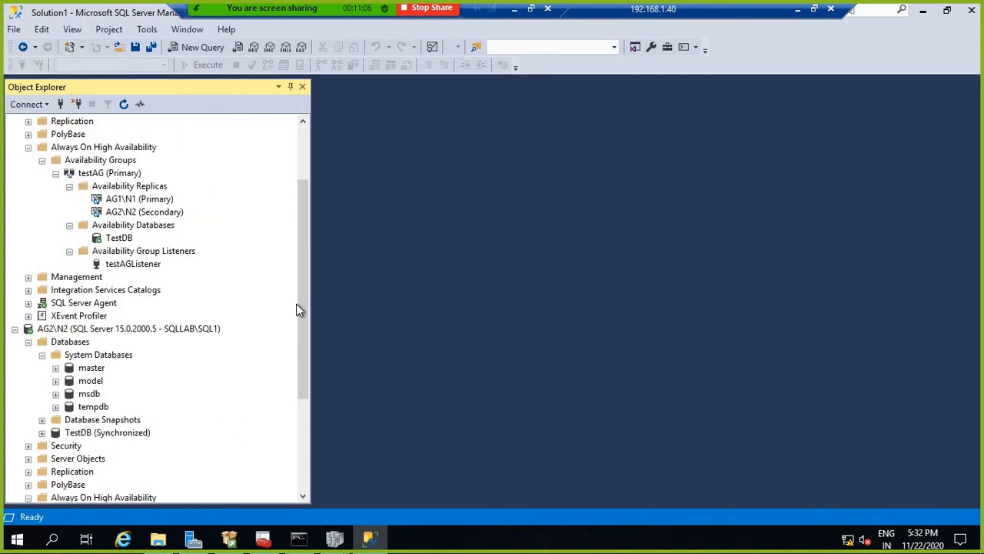
scroll(302, 211, "up", 3)
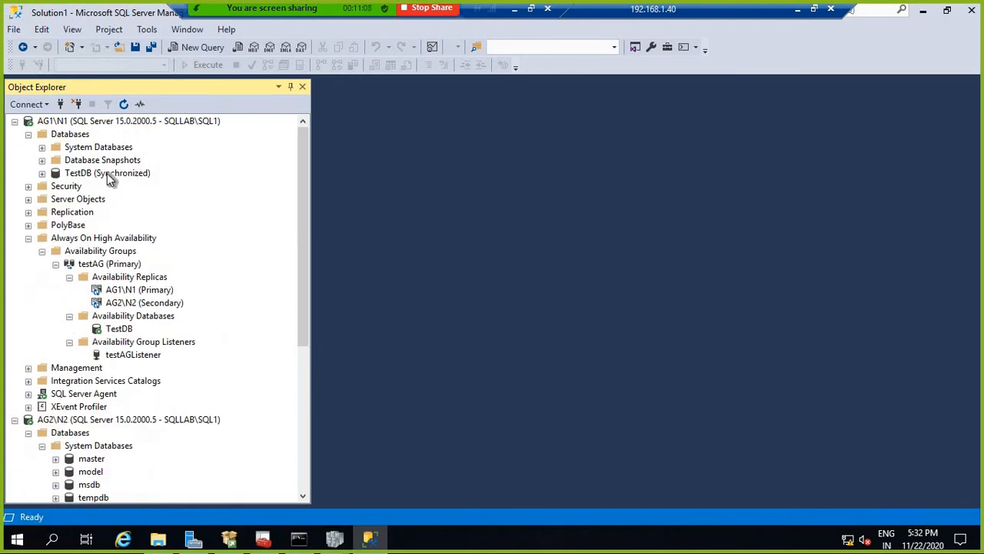
Step: Start the testAG failover wizard and connect to AG2\N2 as the new primary replica
right_click(133, 268)
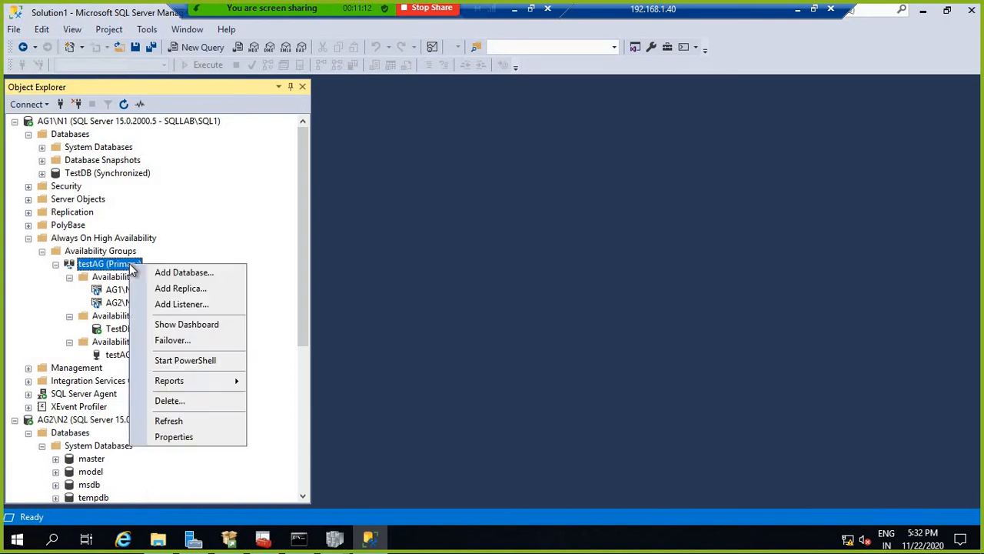
left_click(177, 339)
left_click(669, 500)
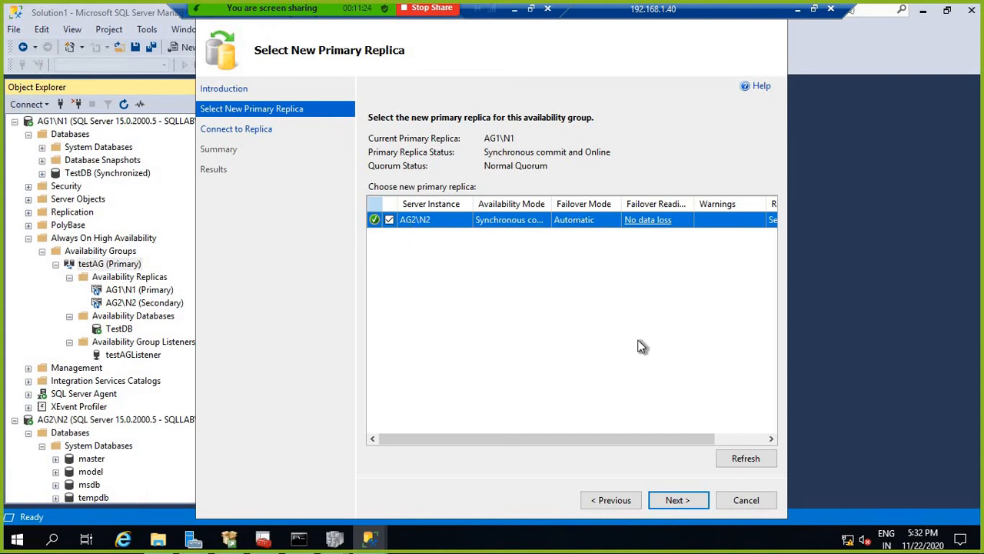
left_click(682, 497)
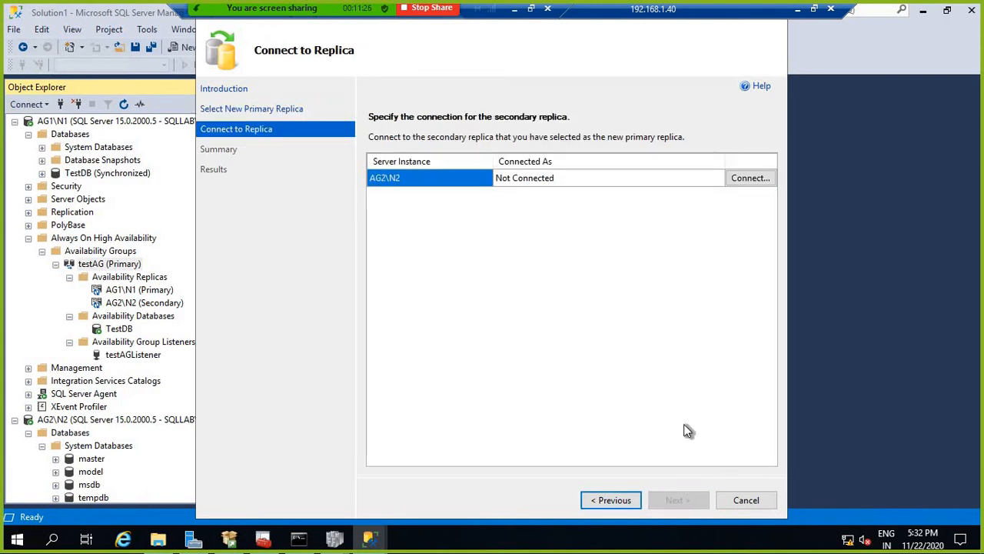
left_click(756, 177)
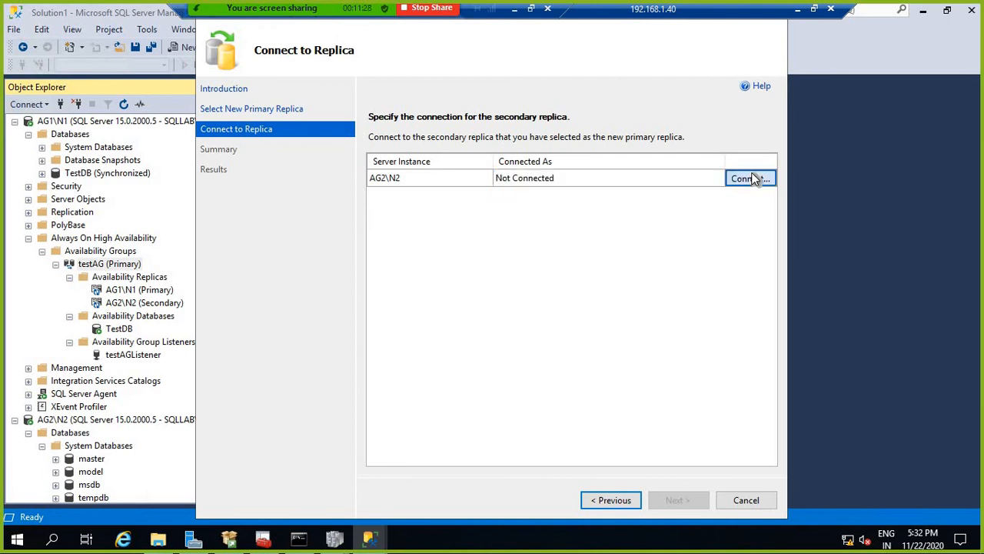
left_click(466, 292)
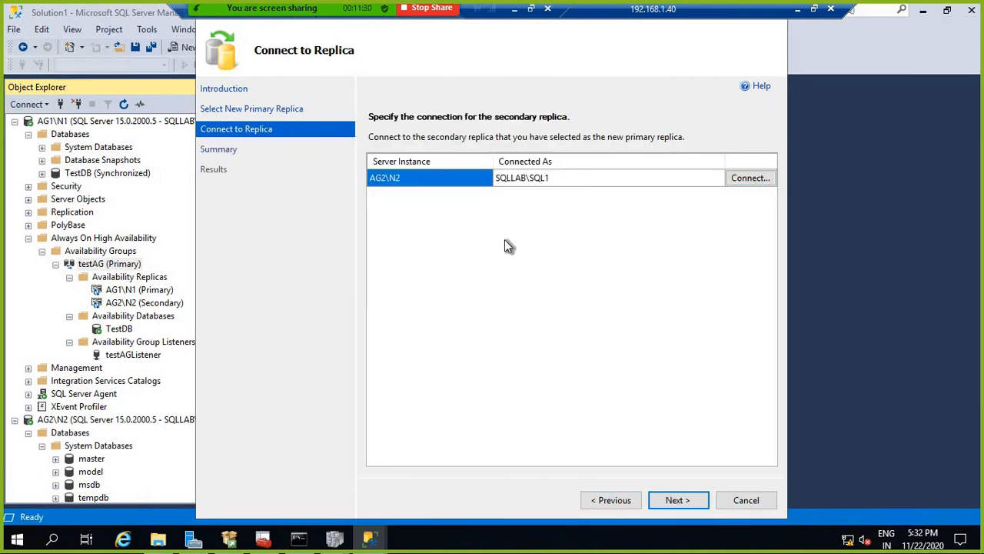
Step: Run the failover to AG2\N2 and close the wizard after it succeeds
left_click(684, 501)
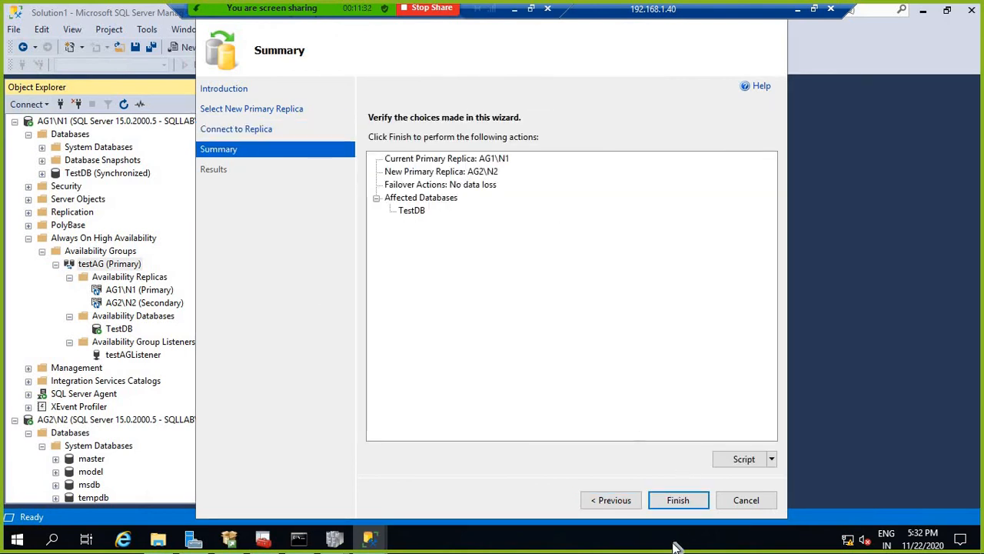
left_click(676, 500)
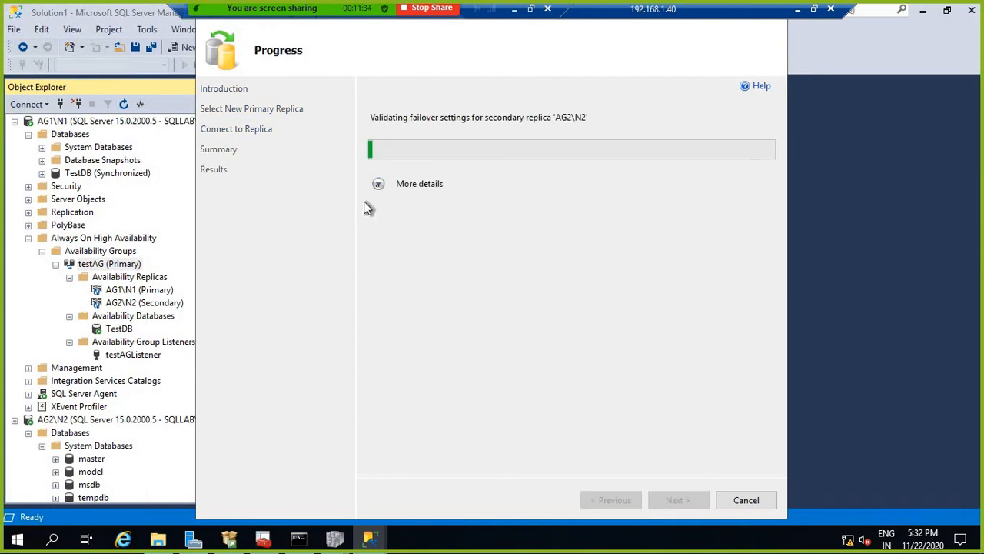
left_click(378, 184)
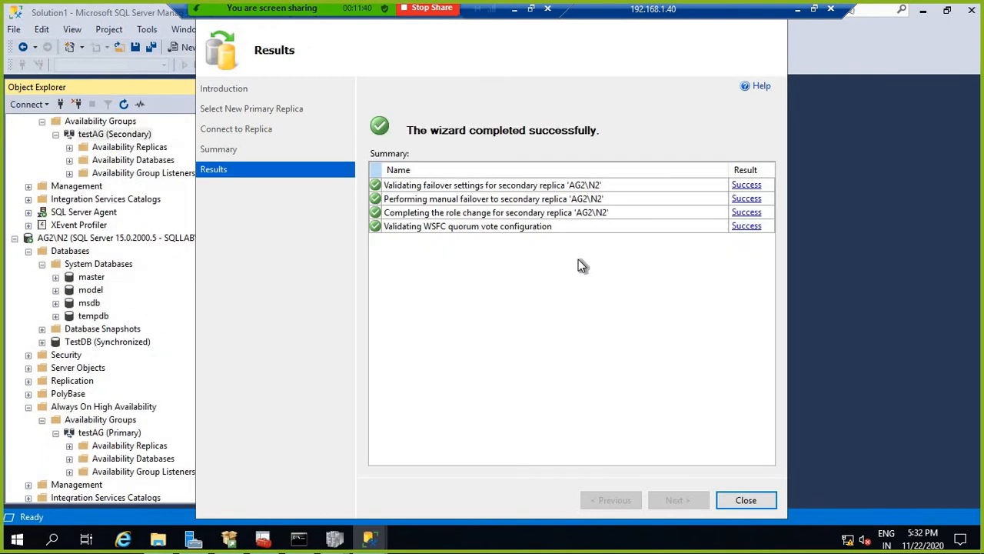
key("Return")
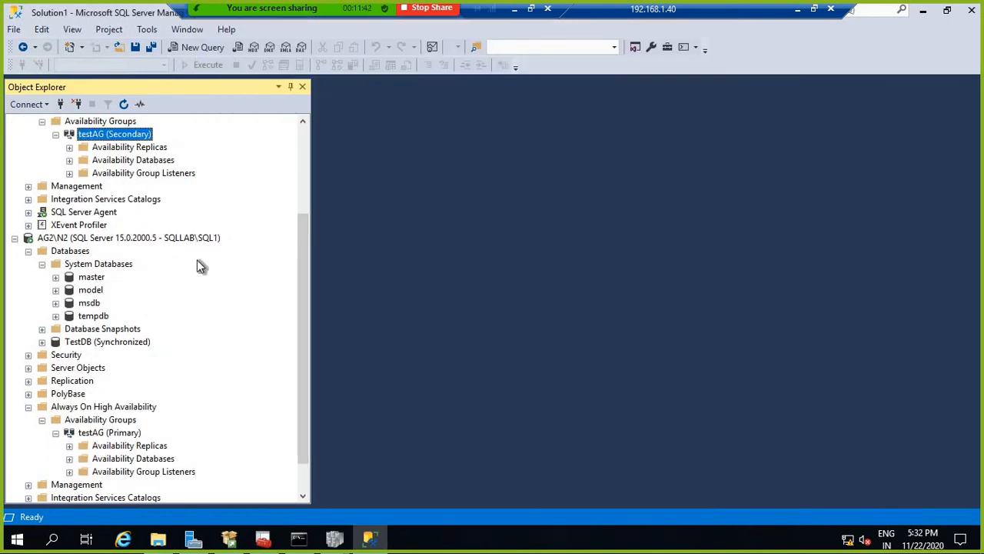
scroll(201, 269, "up", 3)
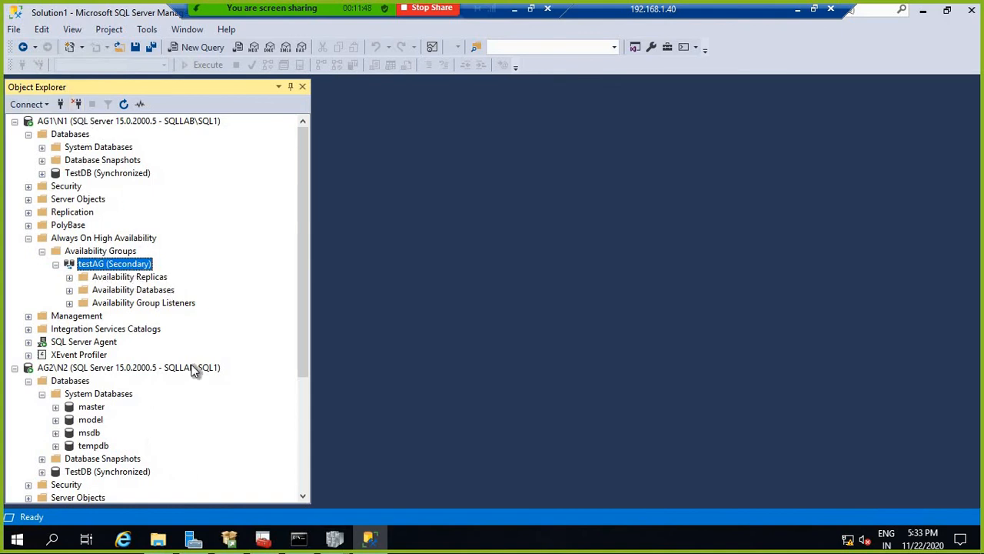
scroll(192, 399, "down", 5)
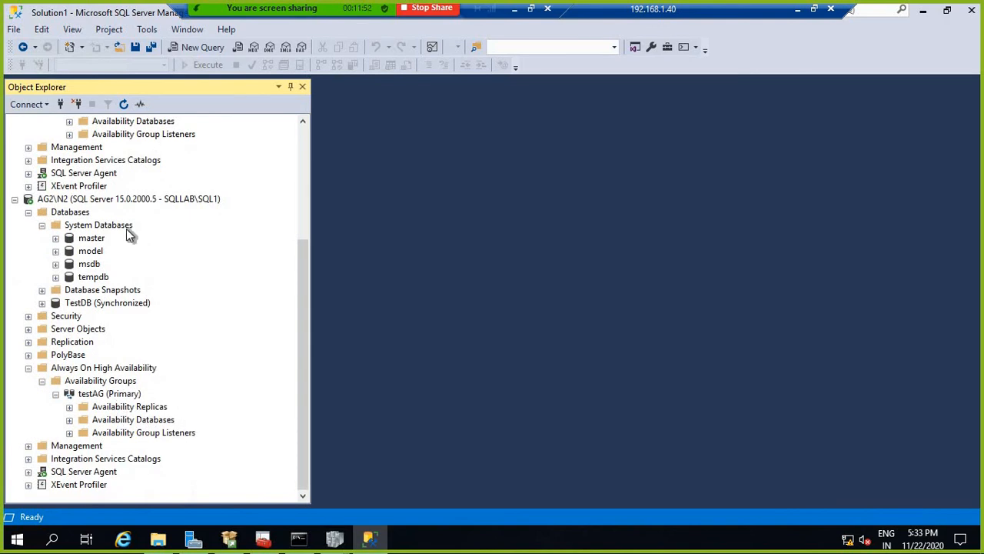
Step: Connect to the testAGlistener,57872 availability group listener
right_click(120, 201)
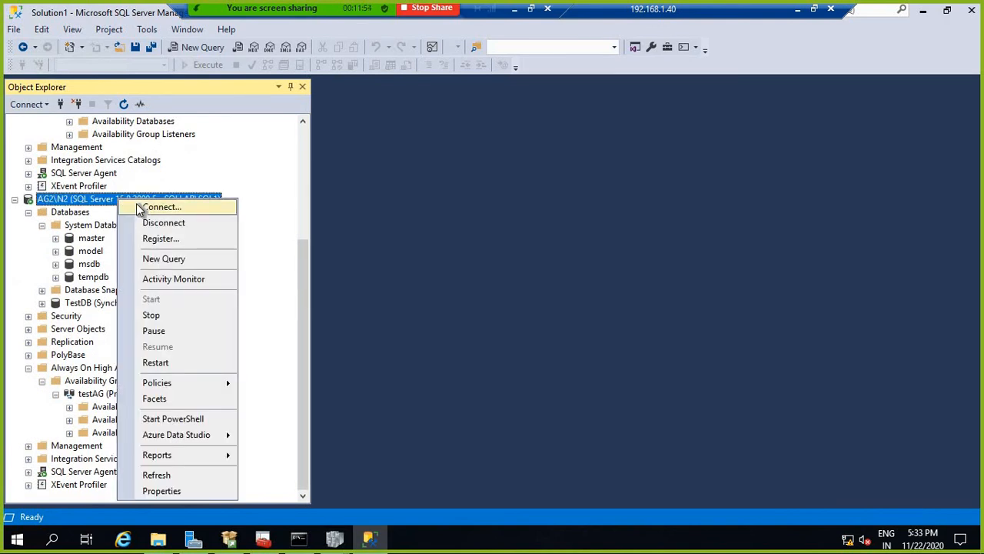
left_click(142, 207)
left_click(649, 180)
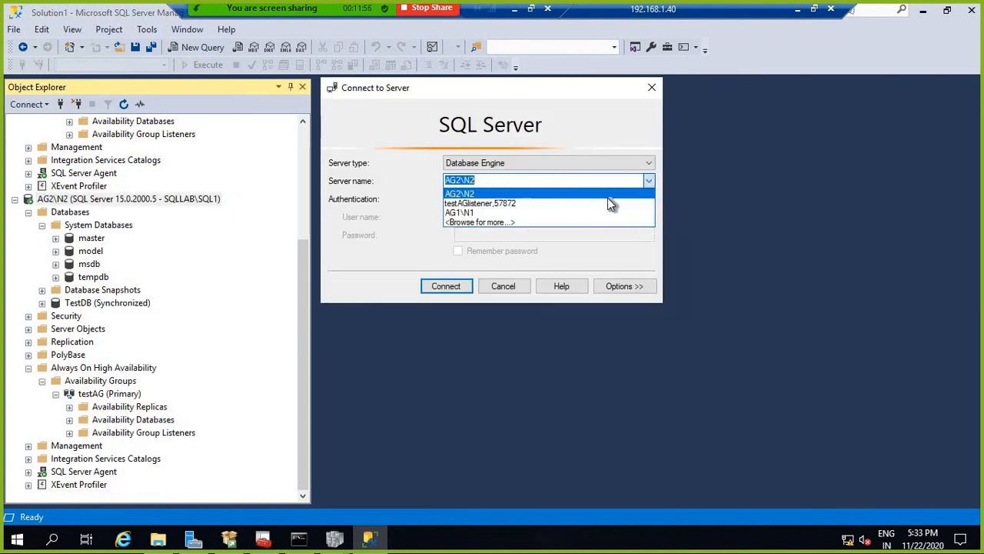
left_click(574, 205)
left_click(455, 294)
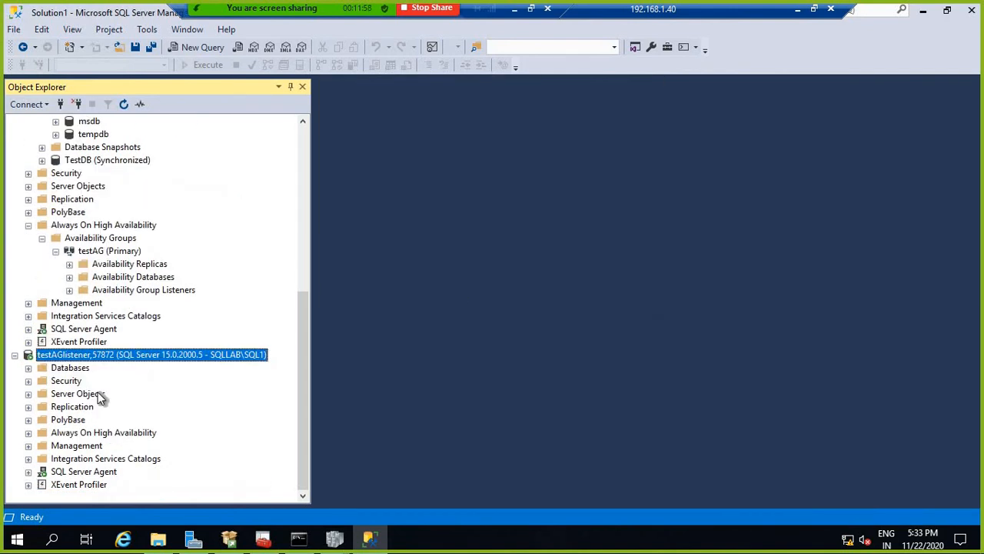
Step: Expand the listener's Databases down to TestDB, declining the diagram support objects prompt
left_click(66, 370)
left_click(28, 368)
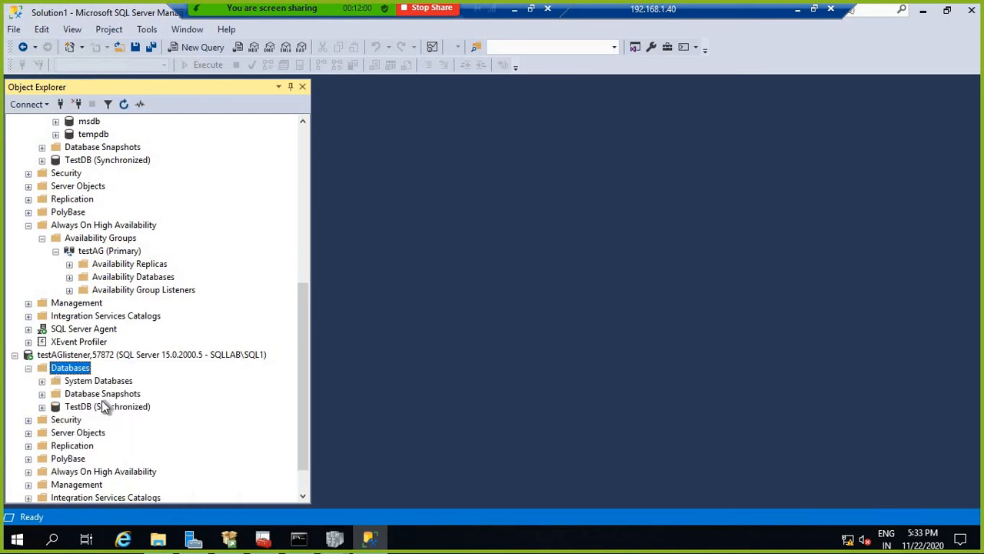
double_click(154, 408)
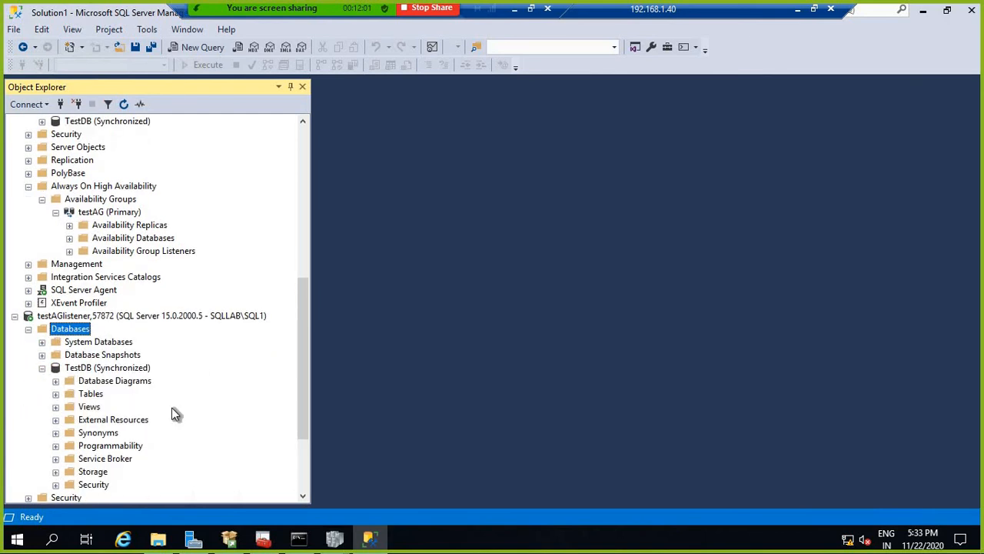
left_click(93, 384)
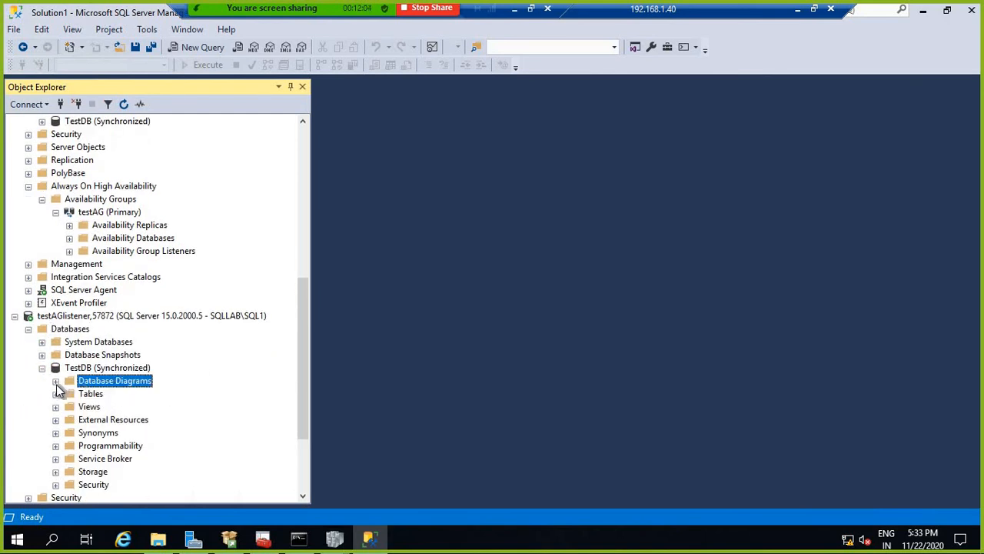
left_click(56, 381)
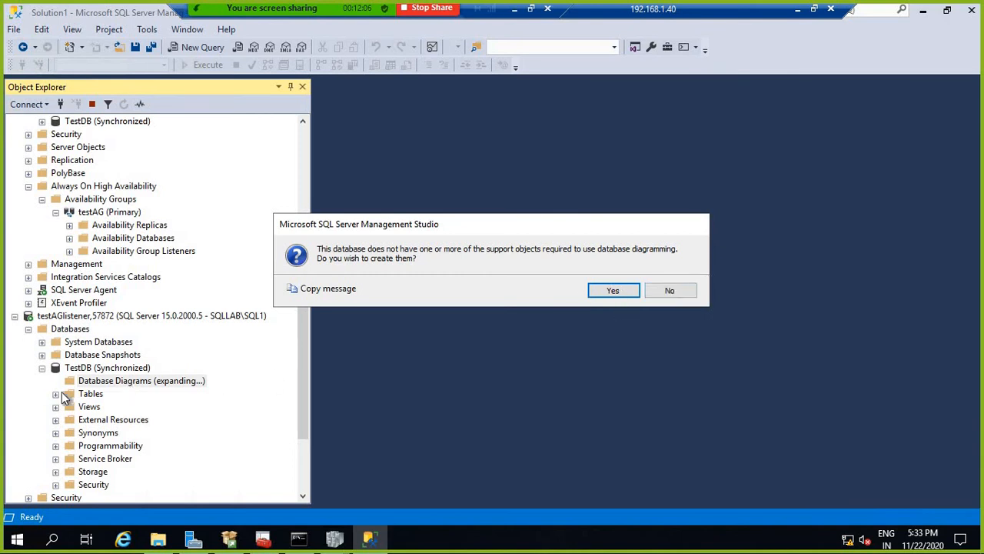
left_click(687, 294)
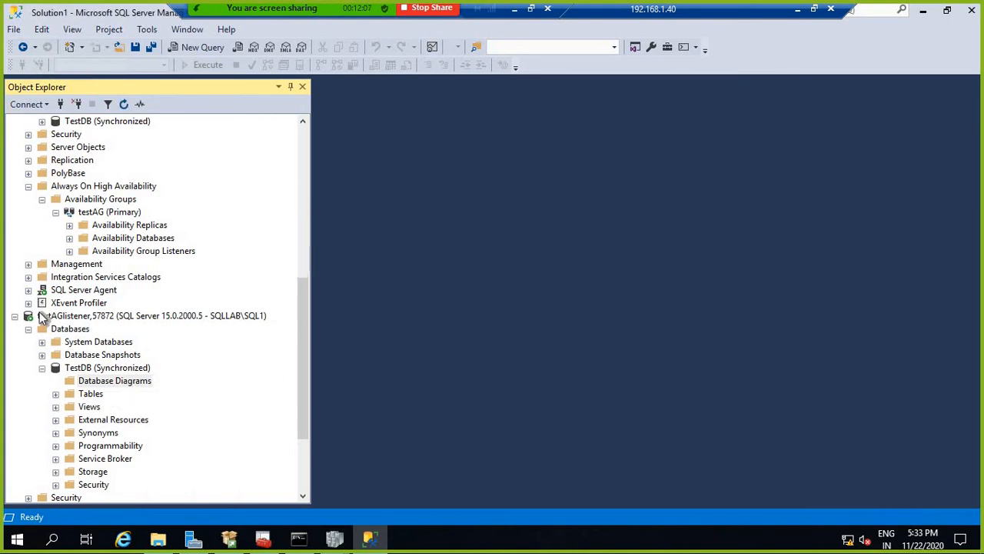
Step: Disconnect the testAGlistener connection and minimize the 192.168.1.40 remote session
left_click(112, 318)
right_click(123, 319)
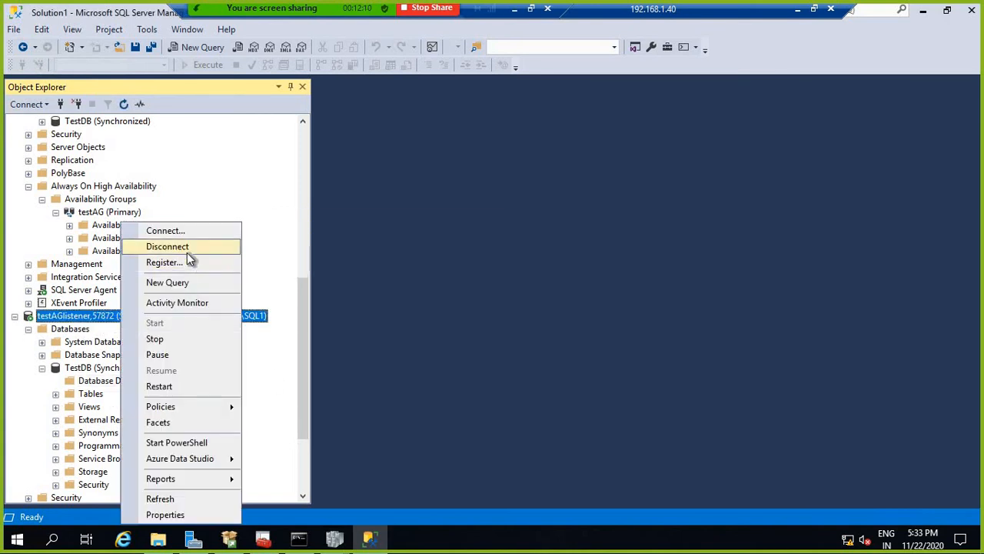
left_click(187, 250)
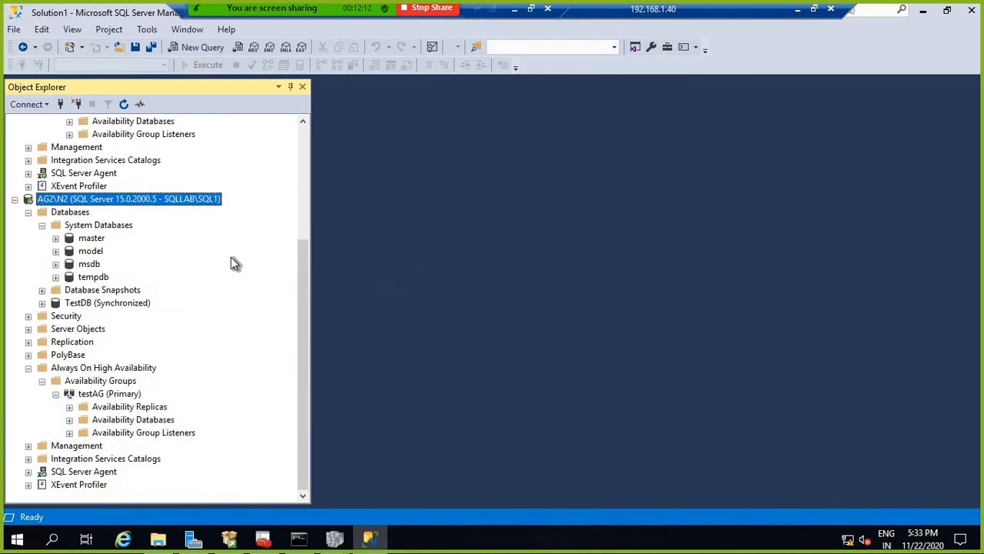
scroll(237, 259, "up", 4)
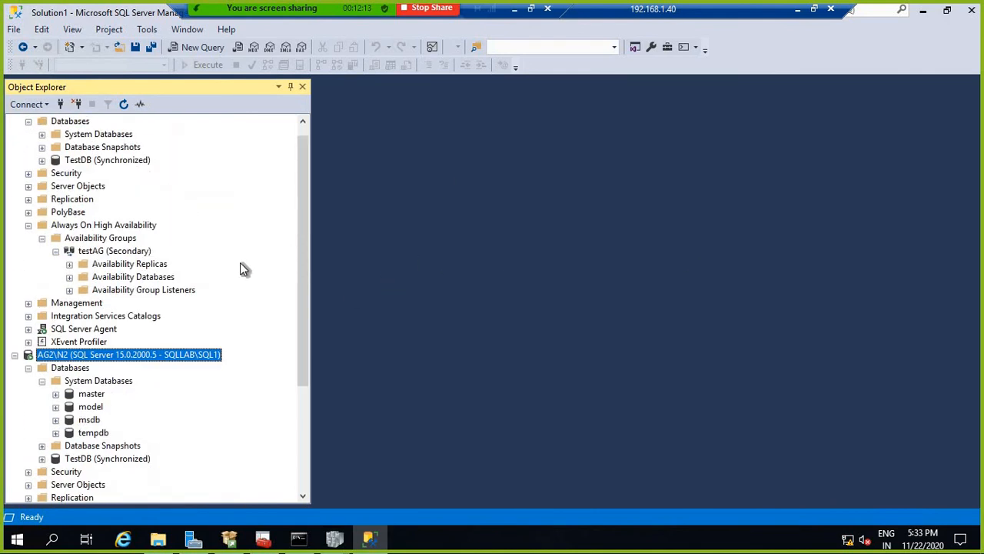
left_click(798, 10)
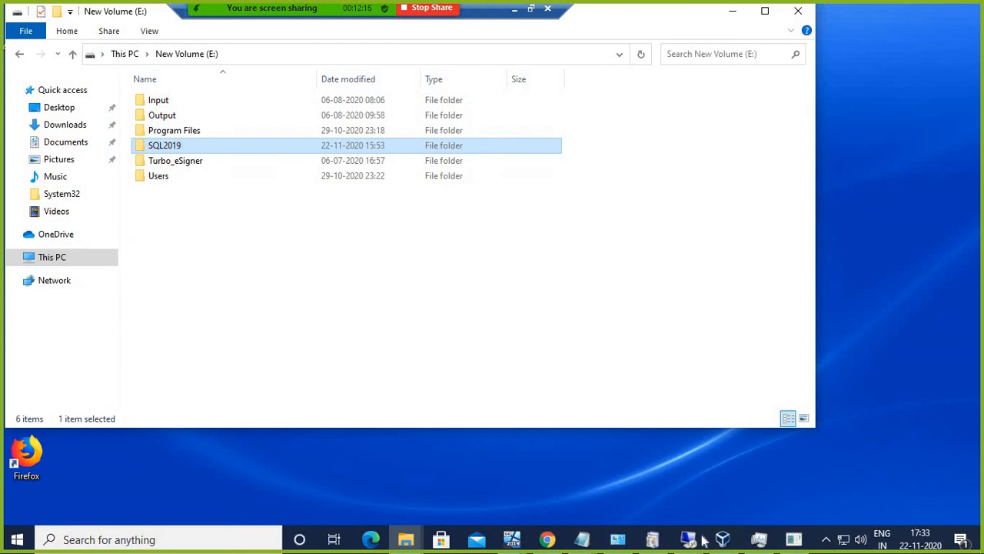
Step: Restart the 192.168.1.41 N2 machine via Shut down or sign out > Restart > Continue, then minimize it
left_click(702, 540)
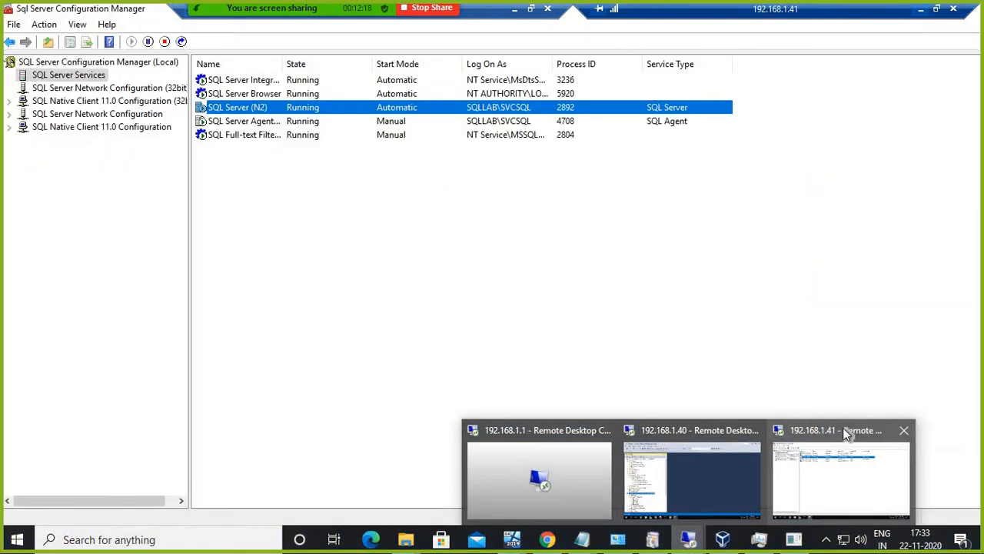
left_click(846, 434)
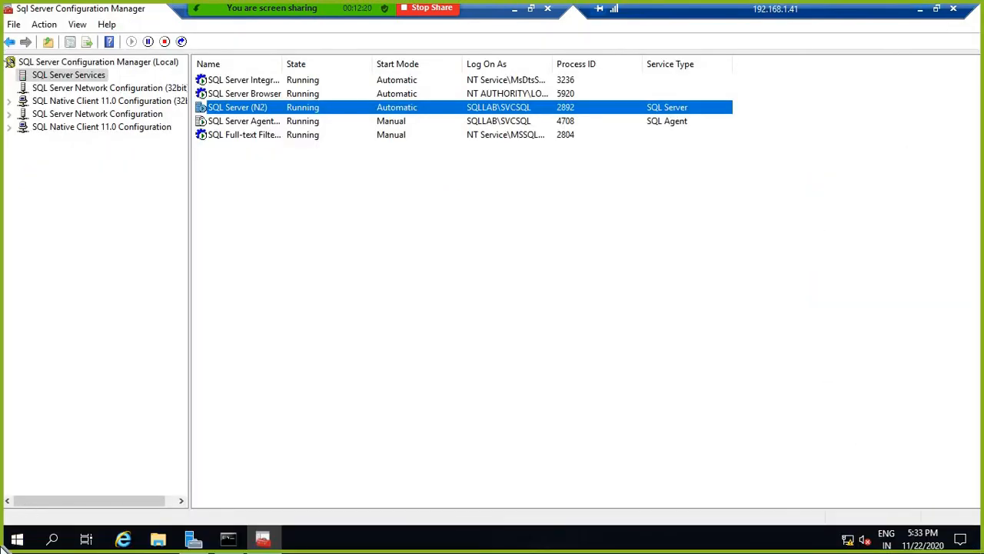
right_click(17, 539)
mouse_move(61, 498)
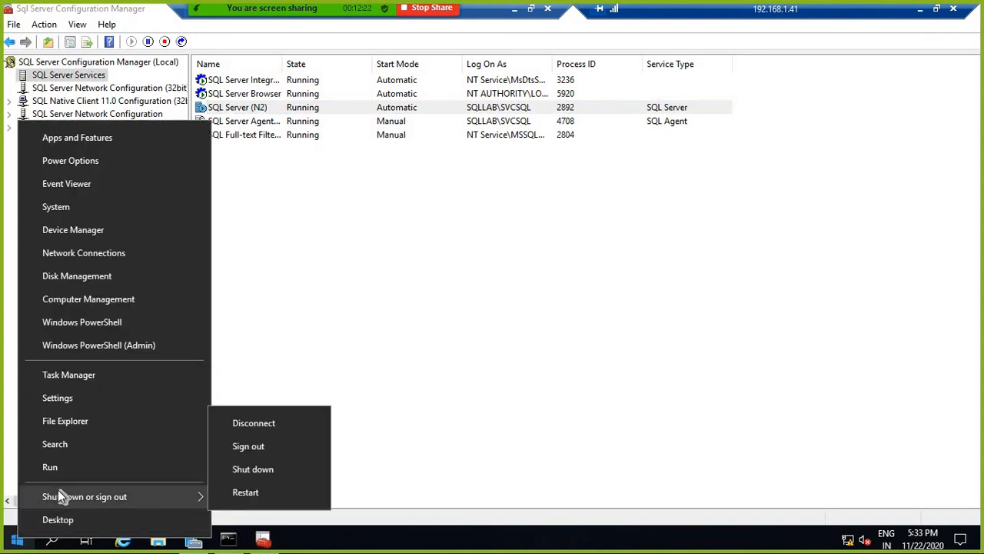
left_click(246, 494)
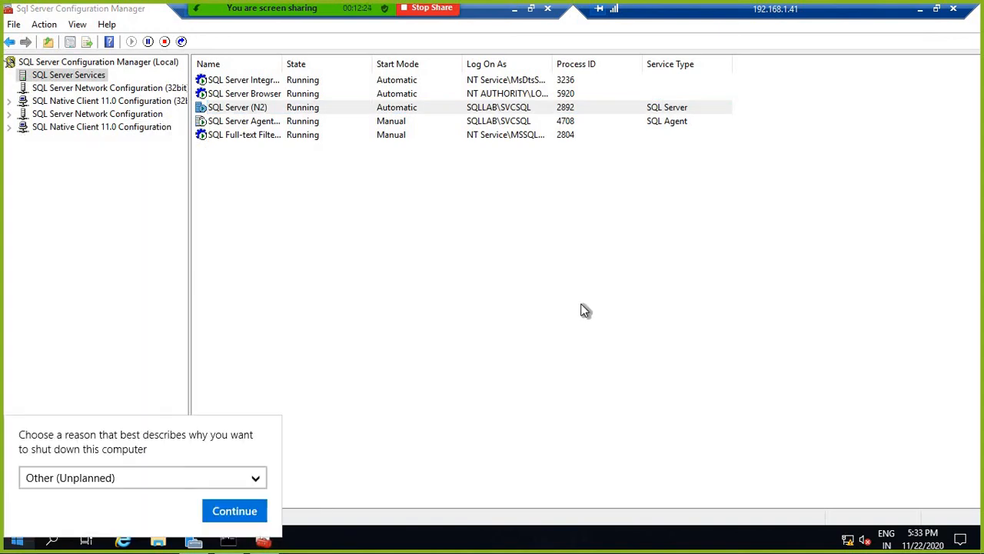
left_click(248, 515)
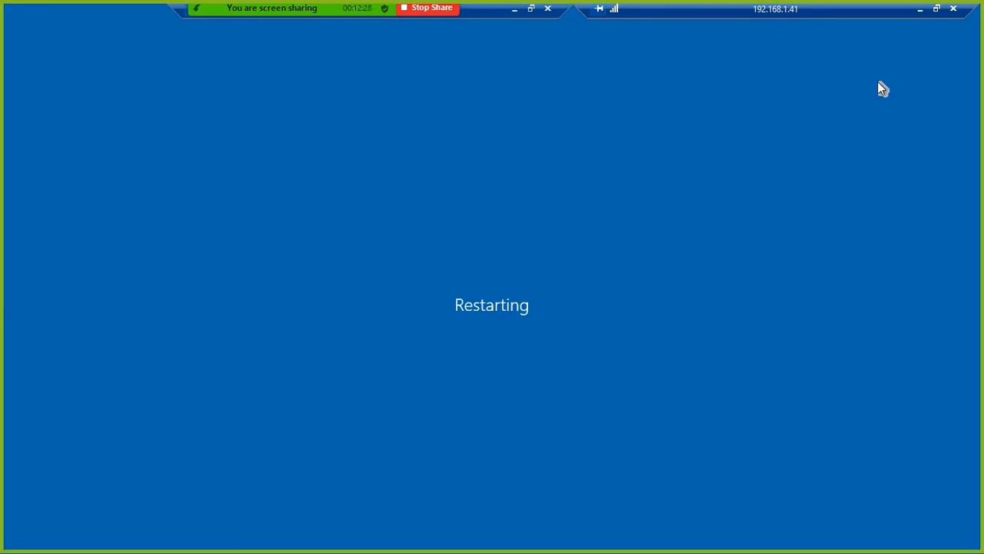
left_click(922, 13)
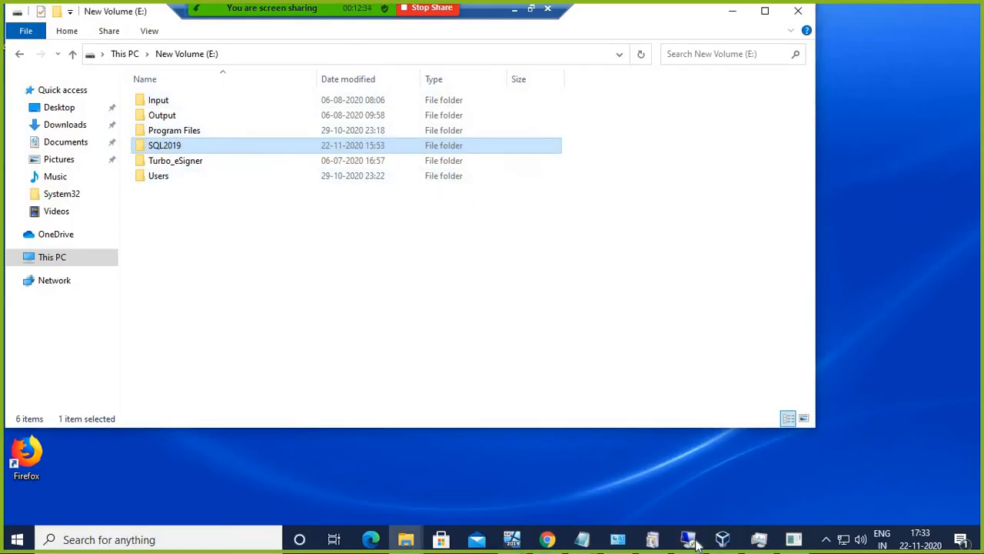
Step: Return to the 192.168.1.40 SSMS session and refresh the AG1\N1 server tree
mouse_move(696, 545)
left_click(682, 470)
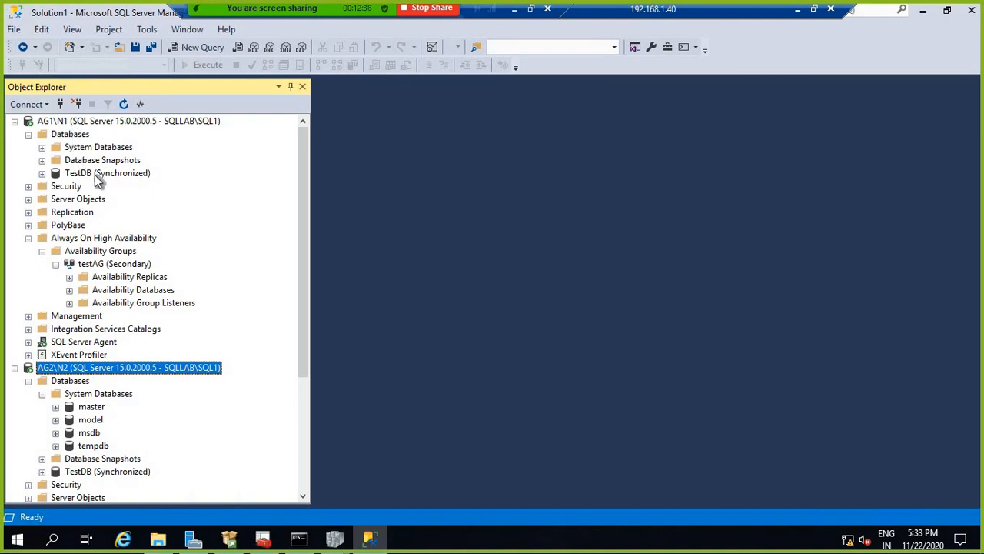
right_click(90, 123)
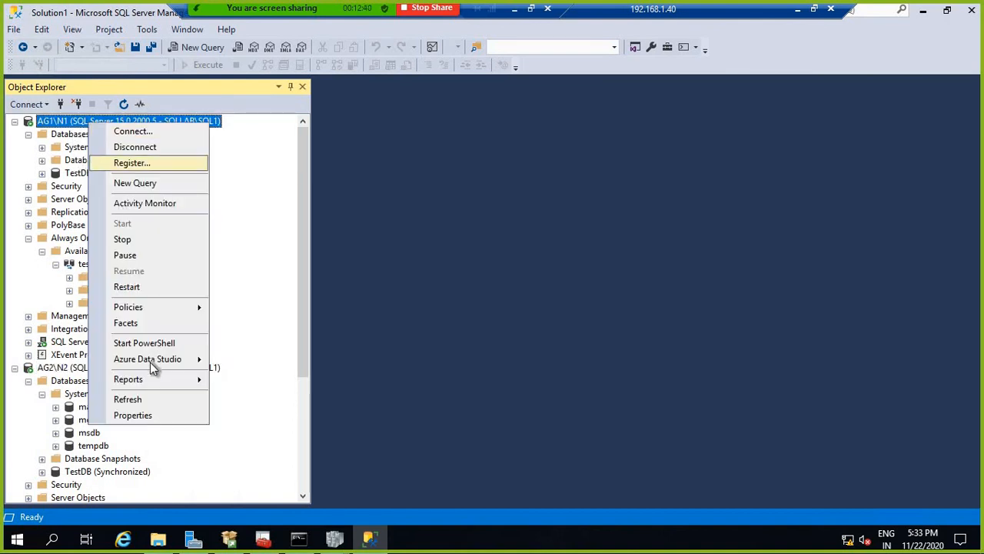
left_click(139, 399)
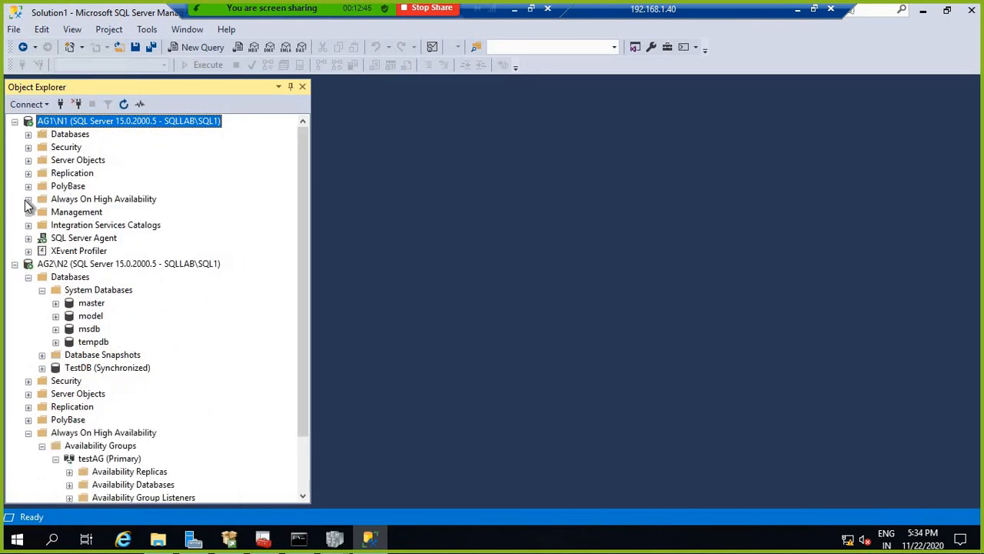
Step: Expand AG1\N1's Always On availability groups through testAG (Primary) to its listeners
left_click(28, 199)
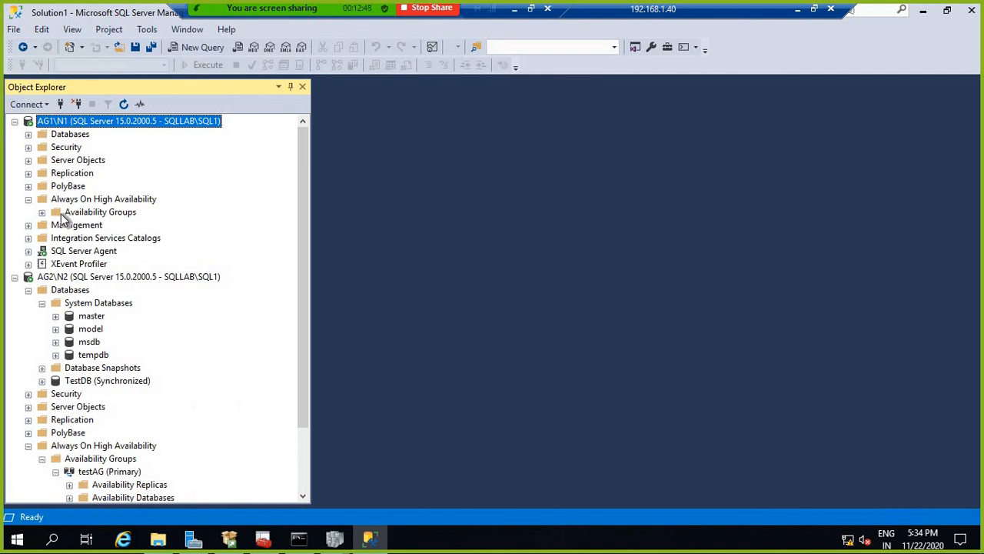
left_click(61, 213)
left_click(42, 213)
left_click(58, 225)
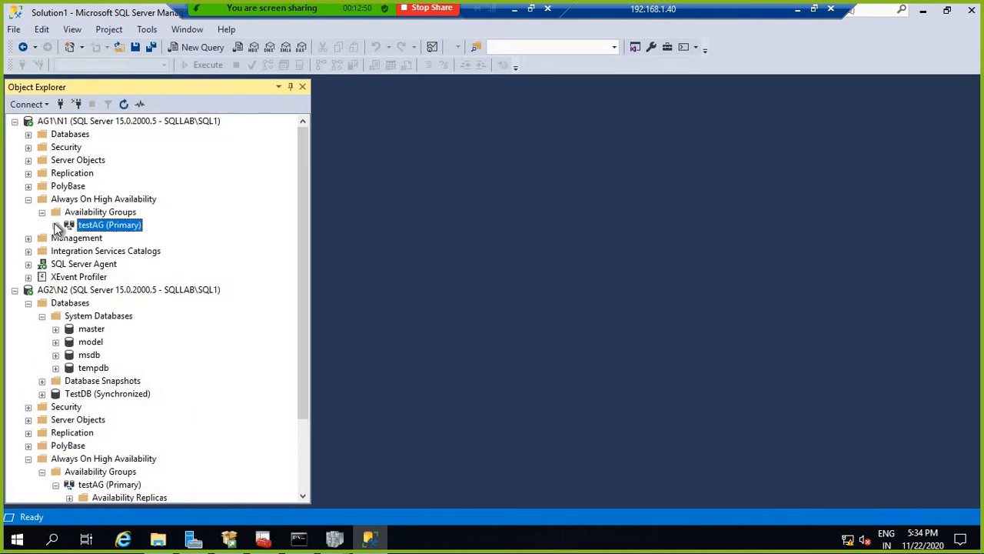
left_click(56, 225)
left_click(158, 238)
left_click(75, 263)
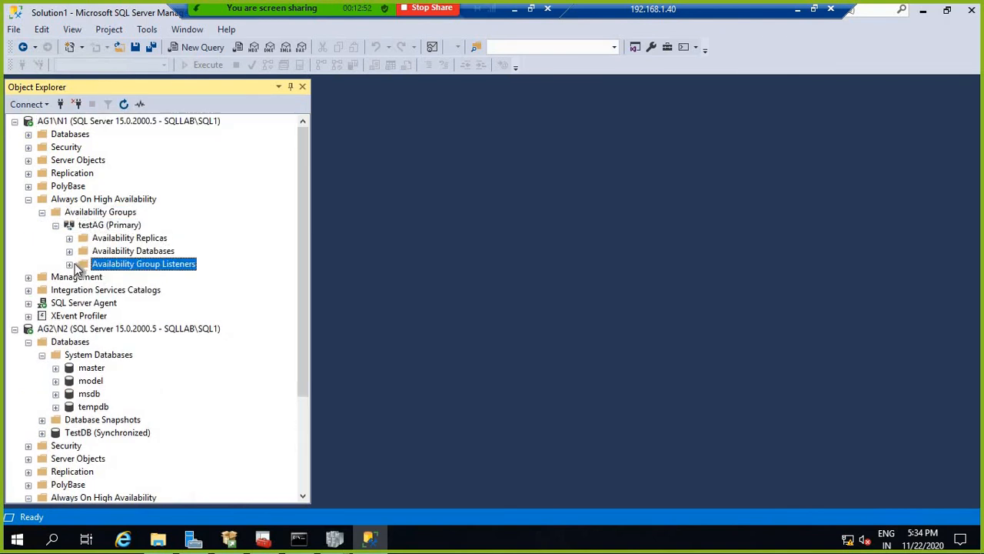
Step: Connect to testAGlistener,57872, expand its TestDB (Synchronized), and minimise the remote session
right_click(98, 123)
left_click(132, 127)
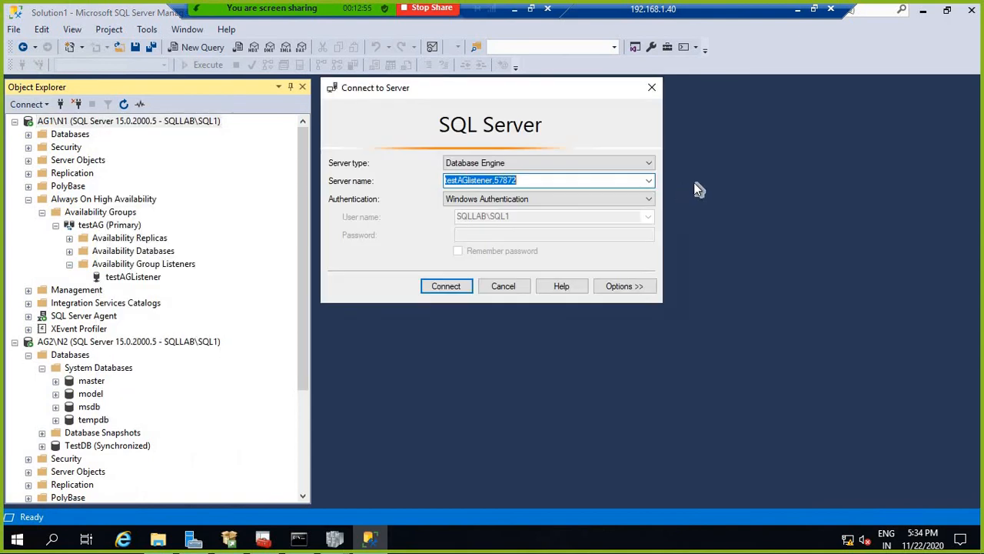
left_click(446, 286)
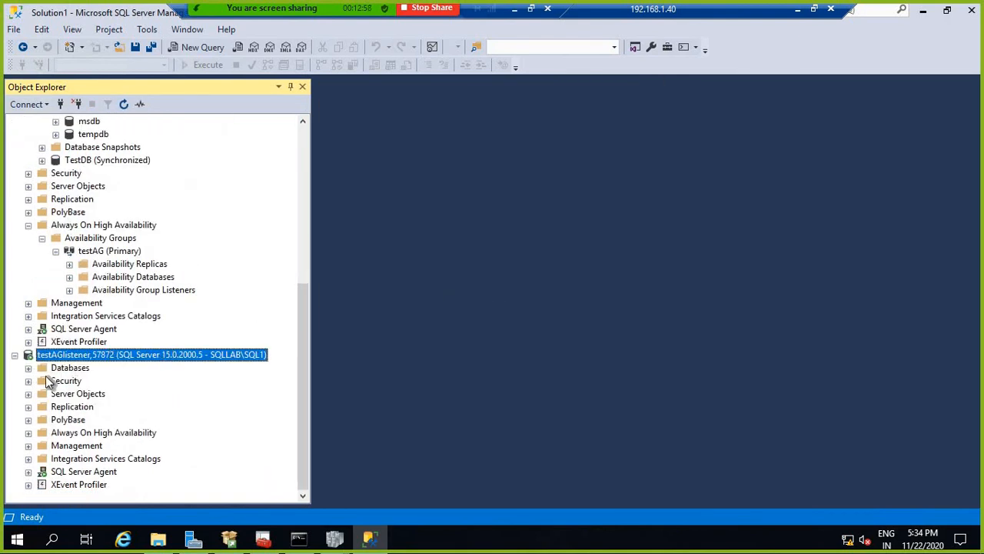
left_click(28, 368)
left_click(73, 407)
left_click(42, 406)
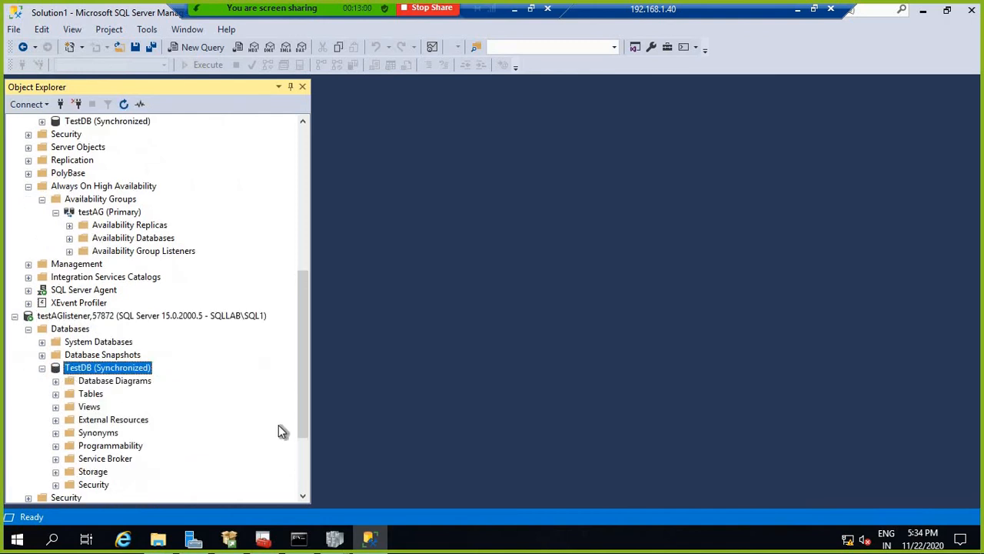
left_click(798, 9)
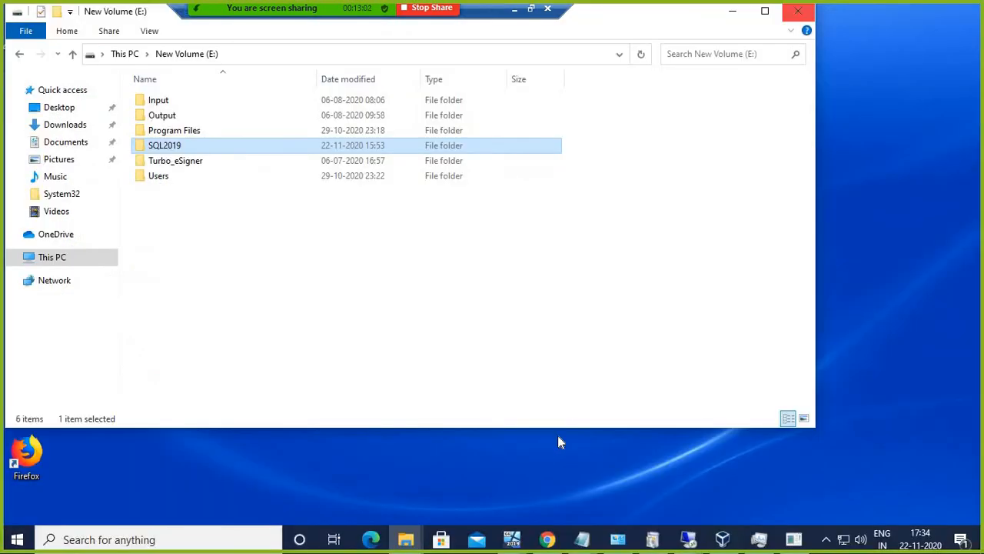
Step: Power off the WQ00122P virtual machine from VirtualBox Manager's Close menu
left_click(513, 541)
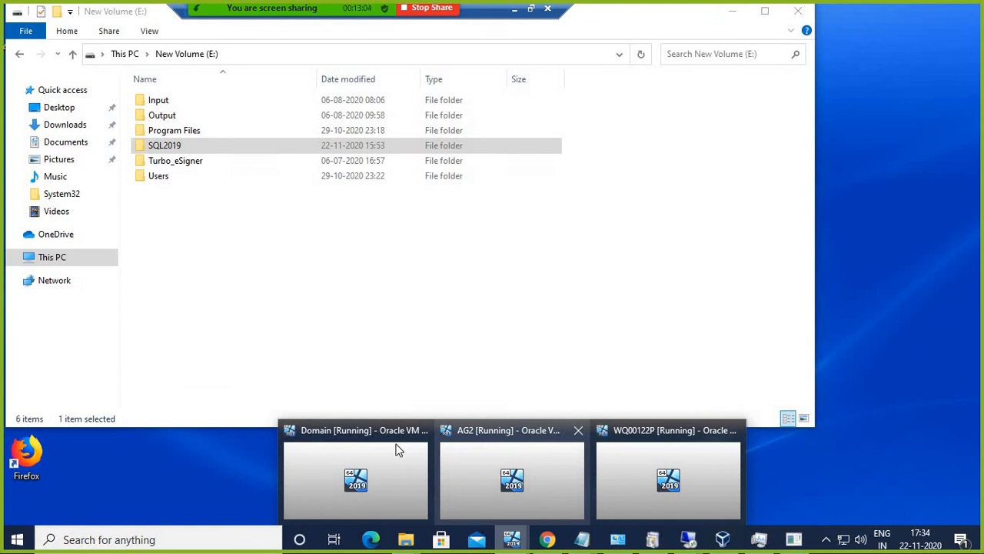
left_click(723, 539)
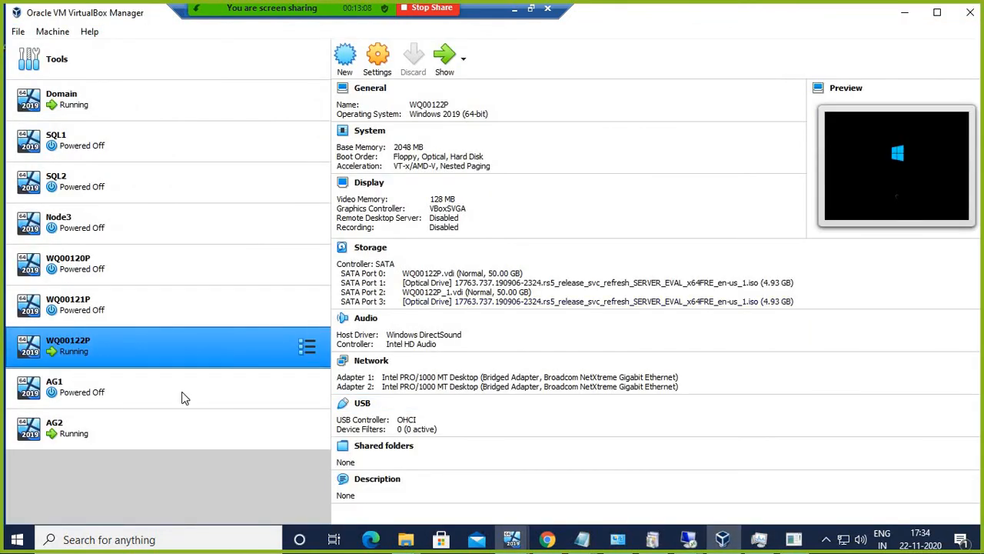
right_click(144, 343)
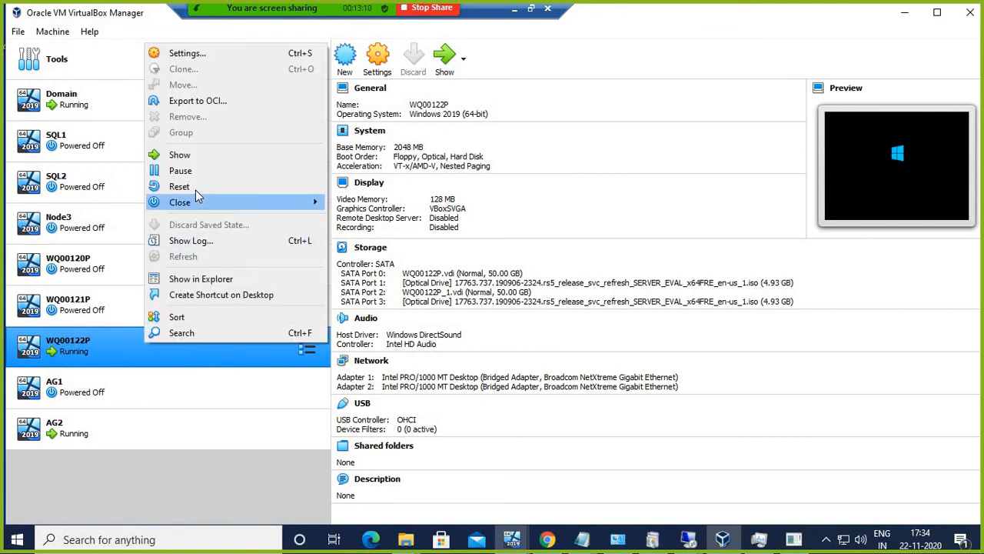
mouse_move(196, 203)
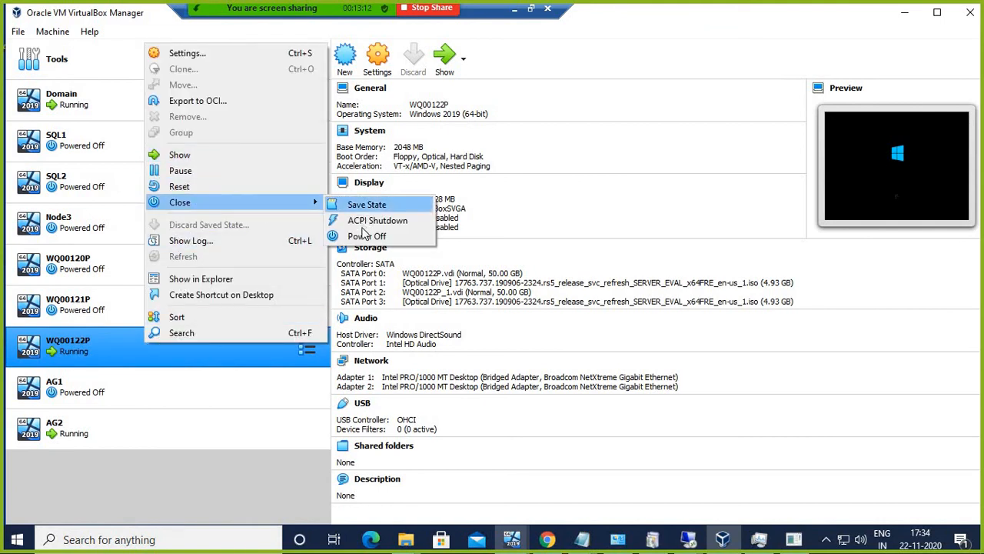
left_click(397, 237)
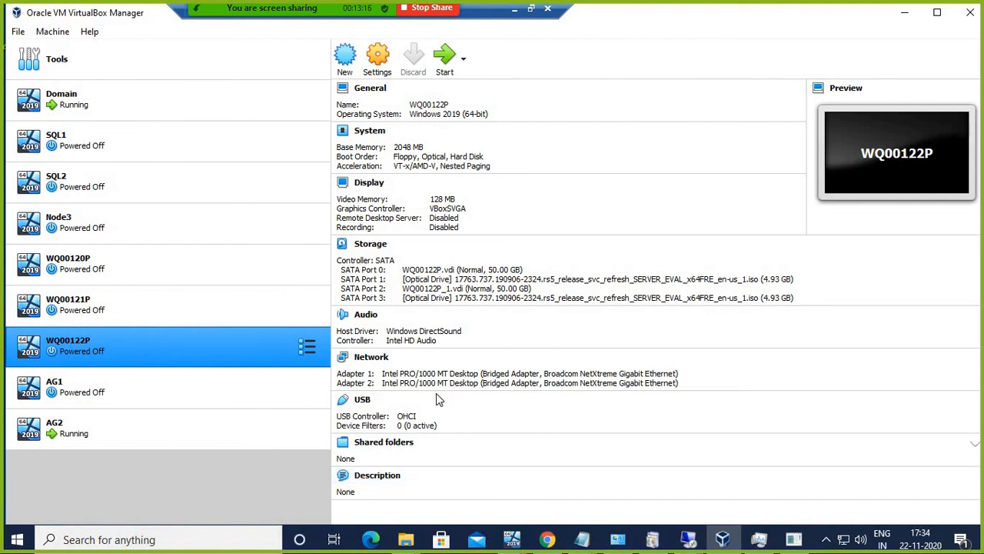
left_click(688, 539)
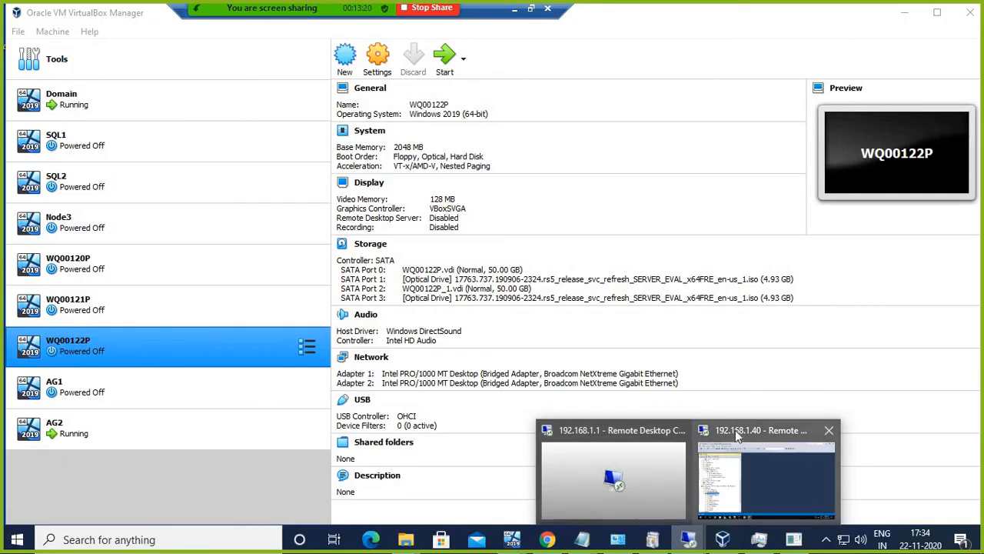
Step: Refresh AG1\N1 and expand its TestDB (Synchronized) database
left_click(737, 435)
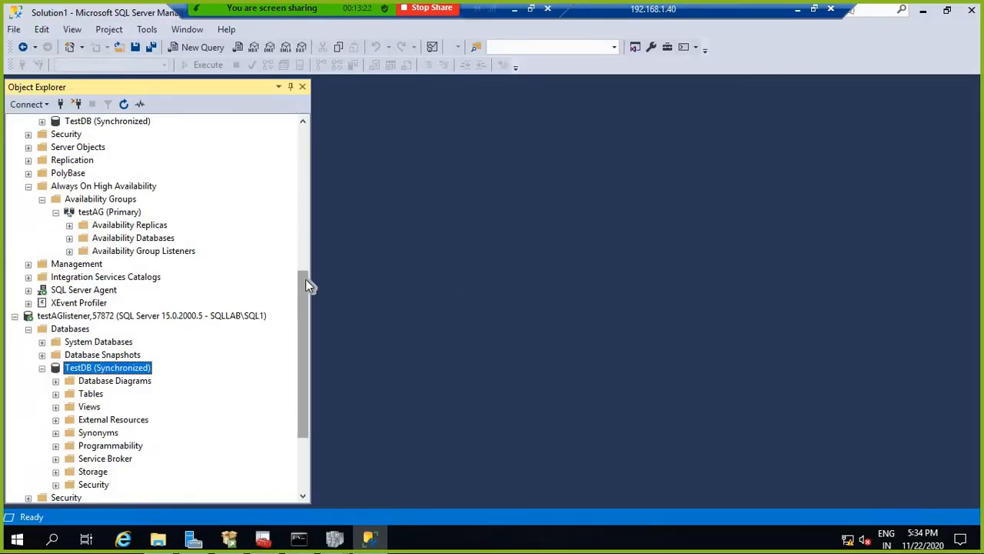
left_click_drag(304, 291, 308, 143)
left_click(90, 119)
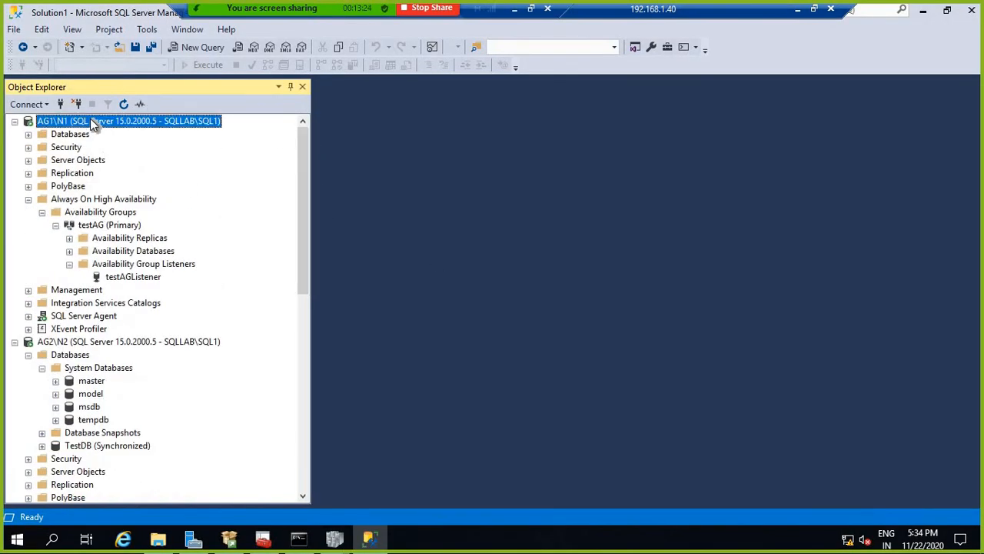
right_click(90, 120)
left_click(140, 392)
left_click(28, 134)
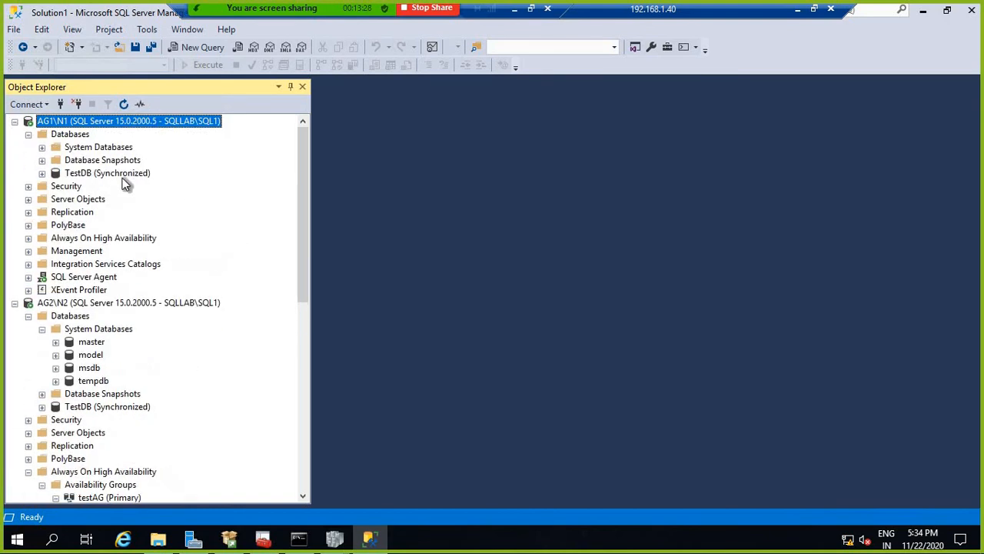
left_click(55, 174)
left_click(42, 174)
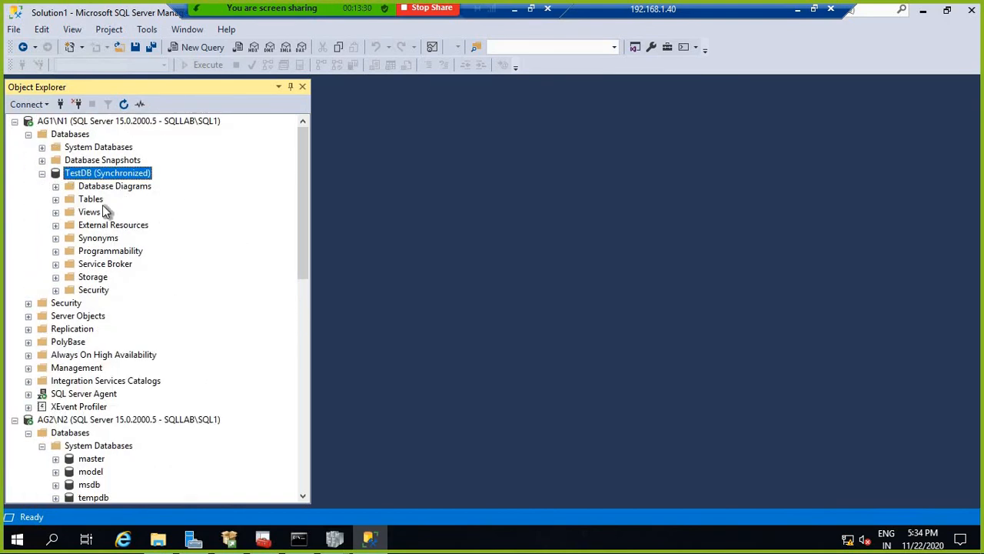
Step: Disconnect the AG2\N2 server and the testAGlistener connection
scroll(266, 305, "down", 2)
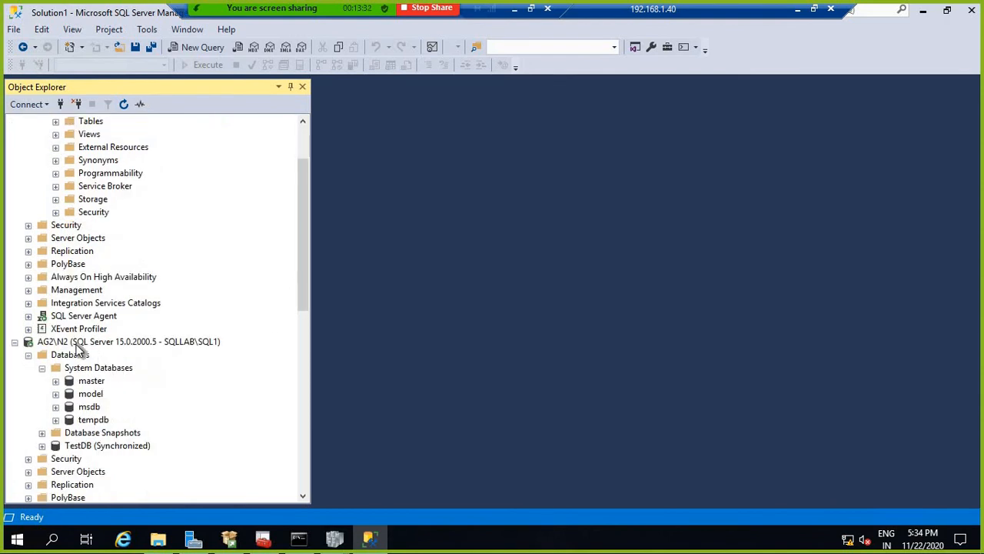
right_click(115, 343)
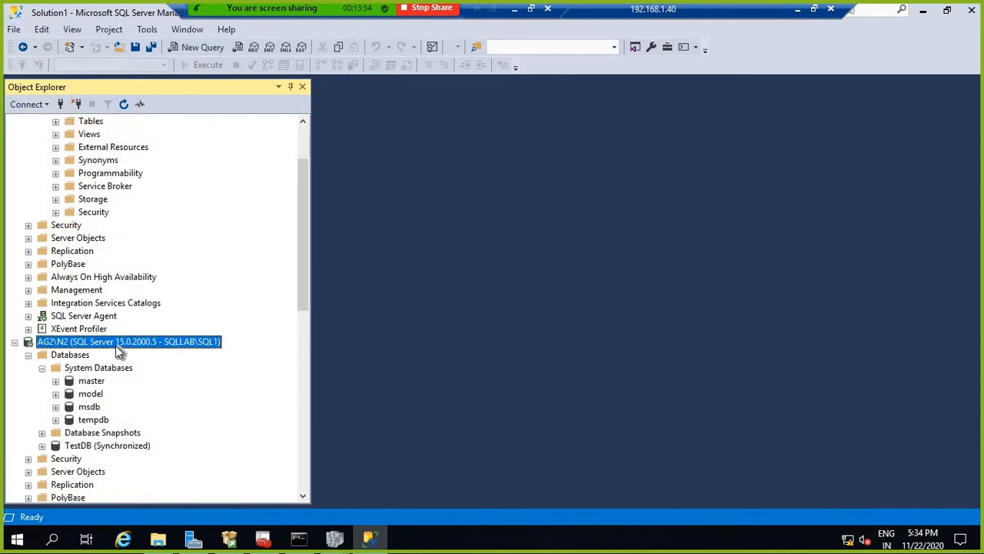
left_click(162, 246)
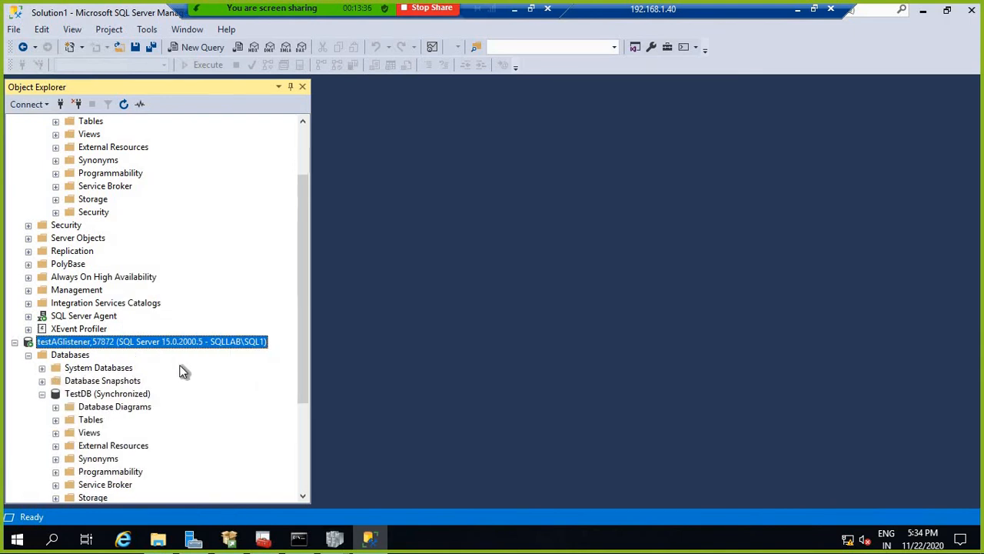
right_click(130, 342)
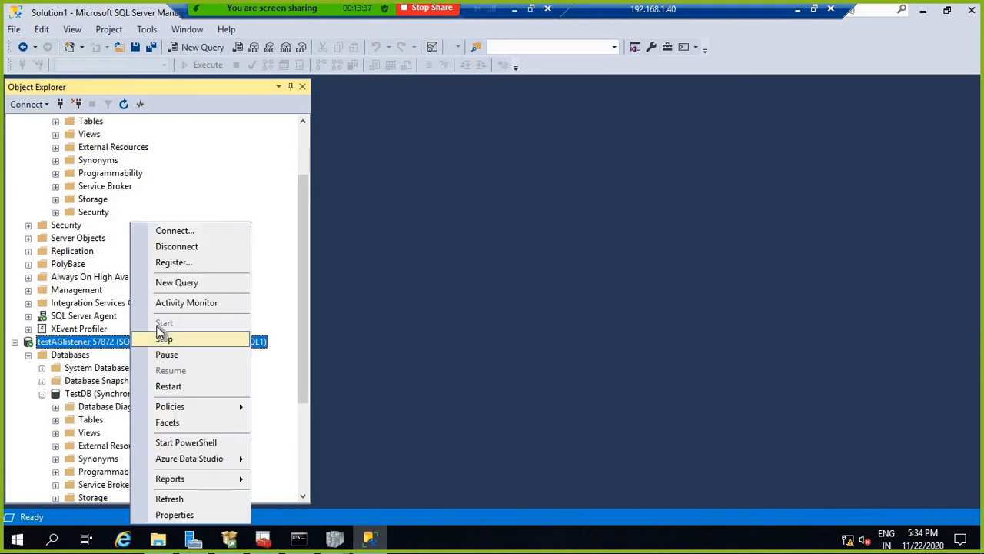
left_click(183, 250)
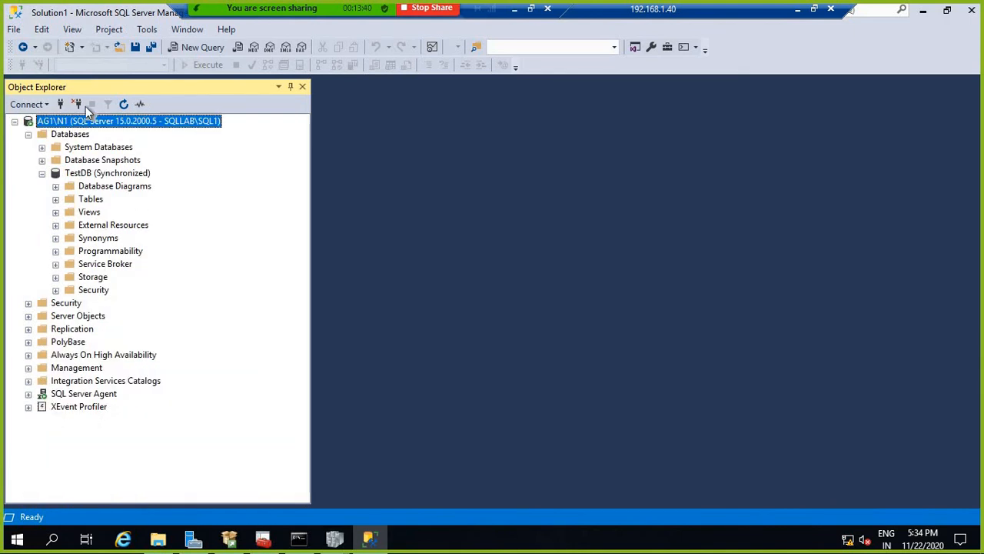
Step: Reconnect to testAGlistener,57872 and expand its TestDB (Synchronized)
right_click(81, 122)
left_click(103, 132)
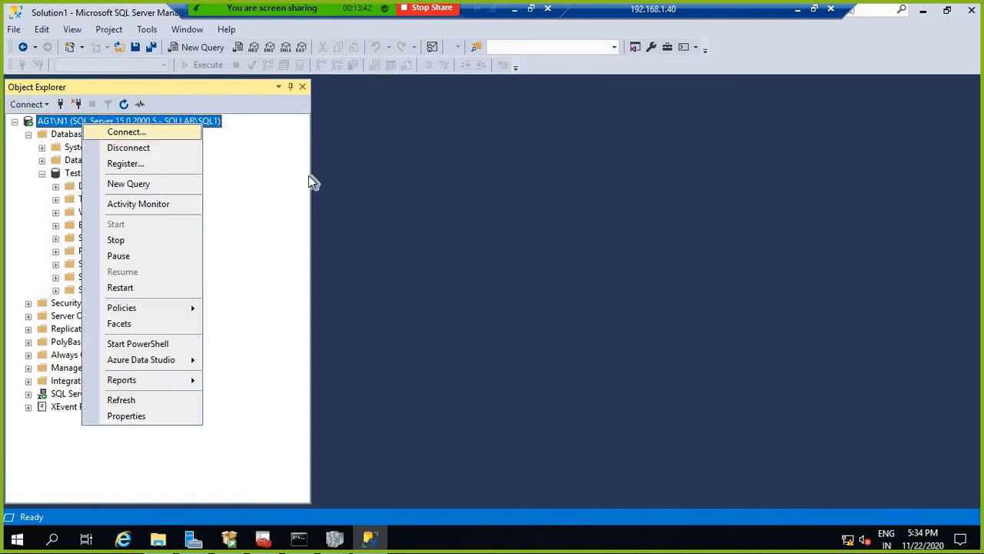
left_click(436, 285)
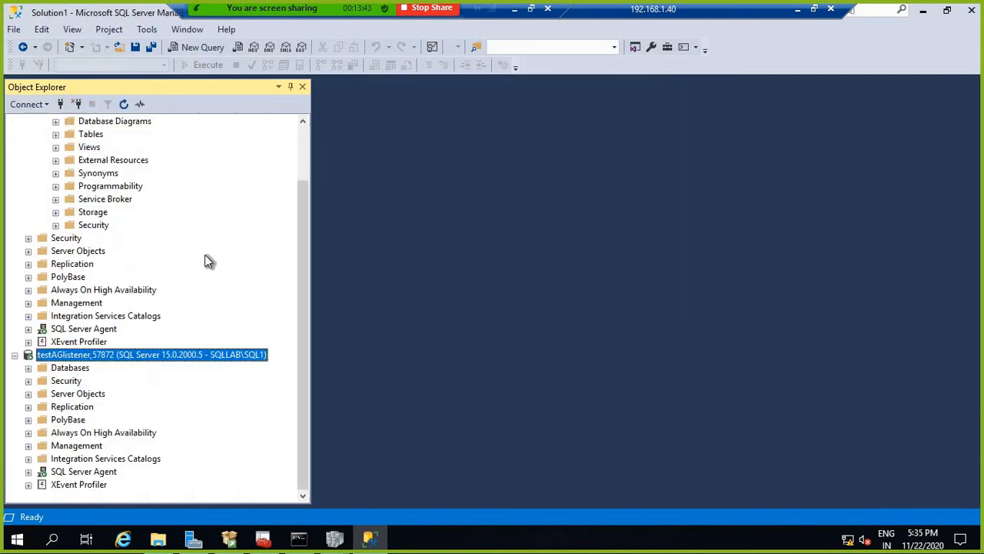
left_click(29, 368)
left_click(72, 407)
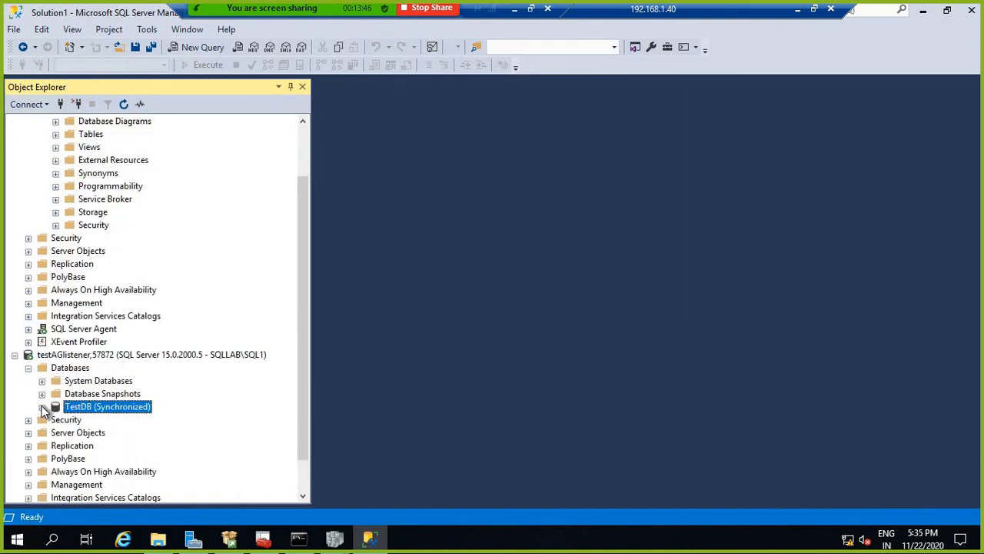
left_click(42, 406)
scroll(194, 300, "up", 3)
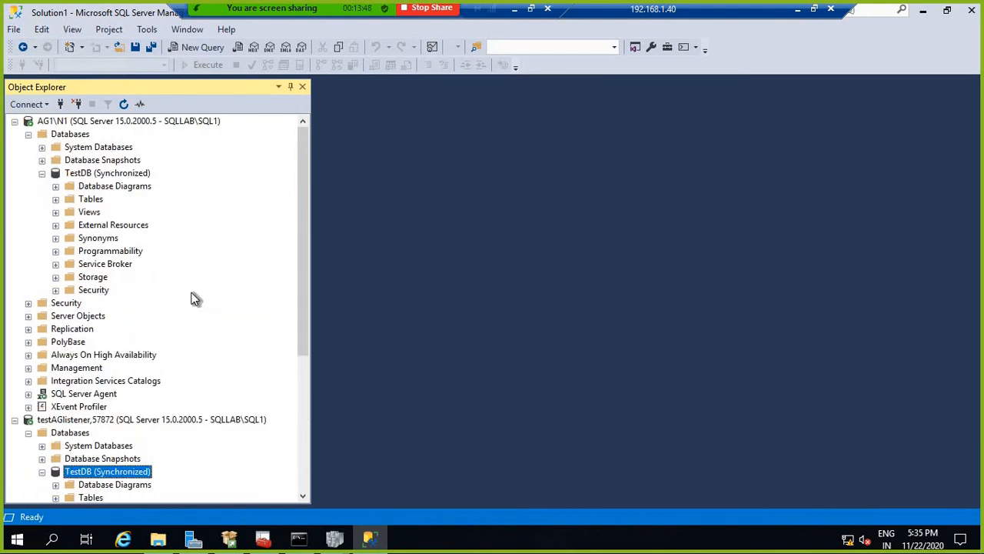
Step: Expand AG1\N1's Always On tree down to testAG's Availability Replicas
double_click(96, 355)
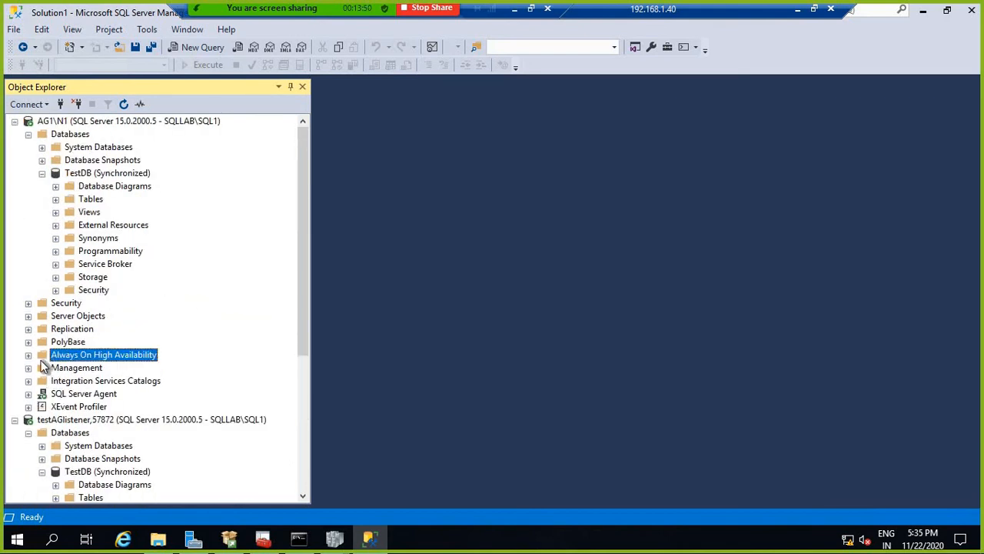
double_click(107, 371)
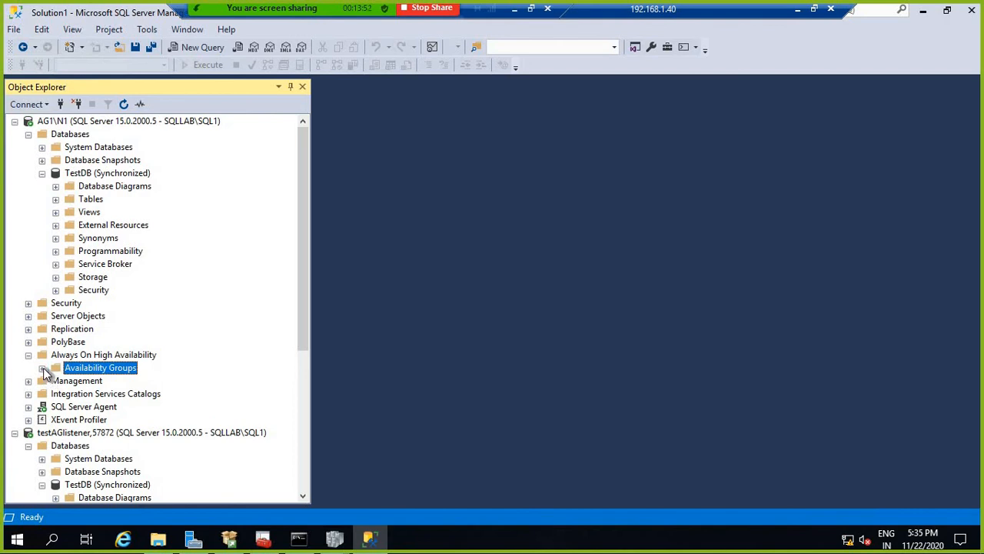
double_click(68, 382)
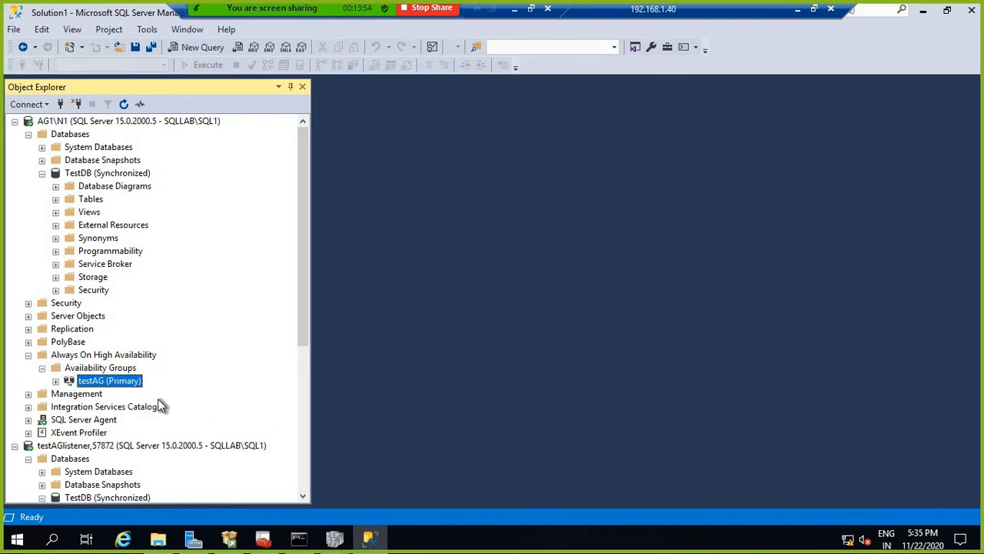
left_click(149, 410)
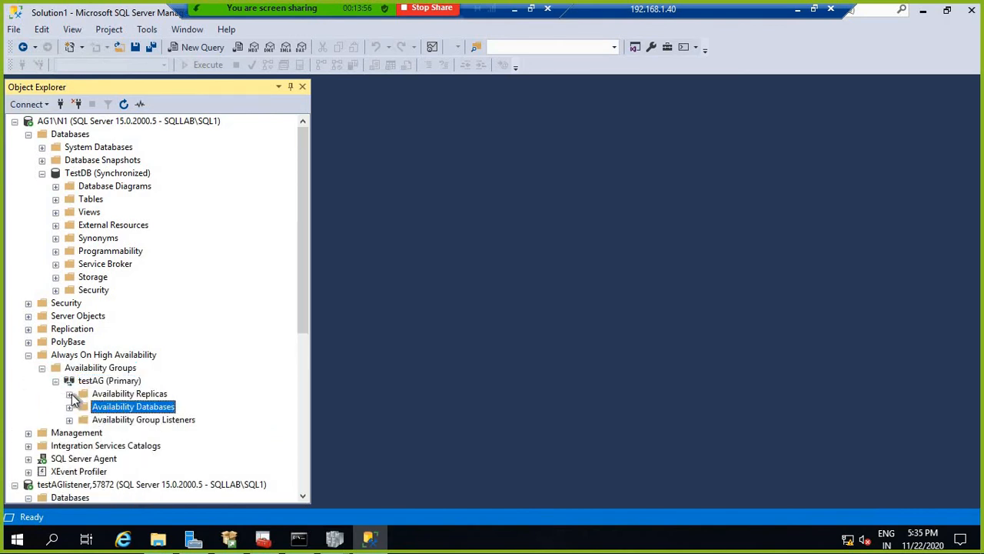
left_click(69, 393)
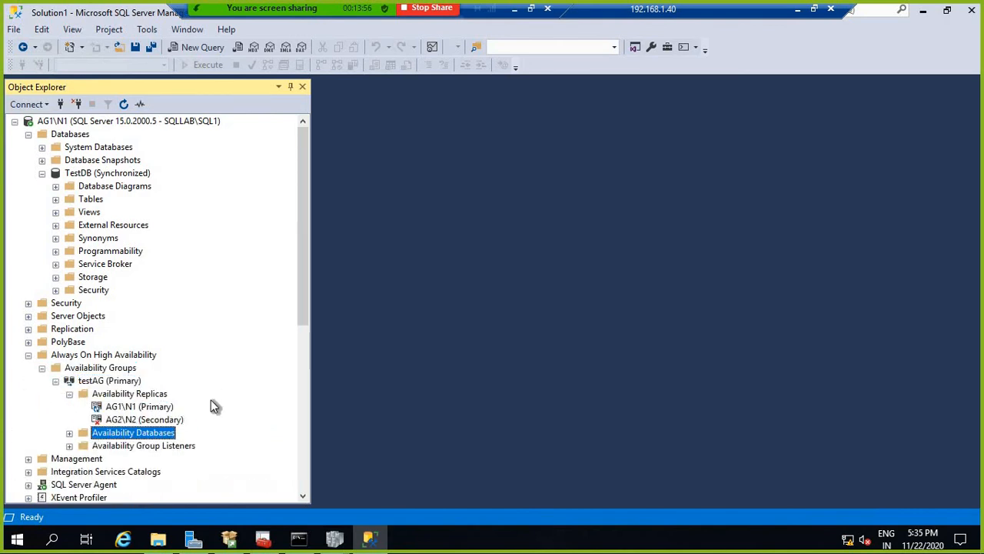
Step: Attempt a connection to the AG2\N2 secondary replica, then cancel it
left_click(133, 420)
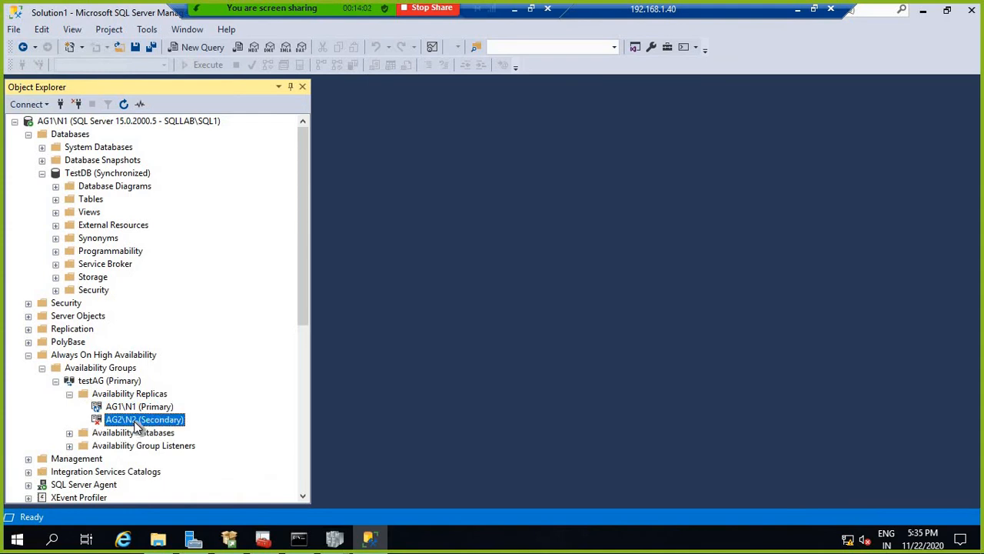
right_click(134, 420)
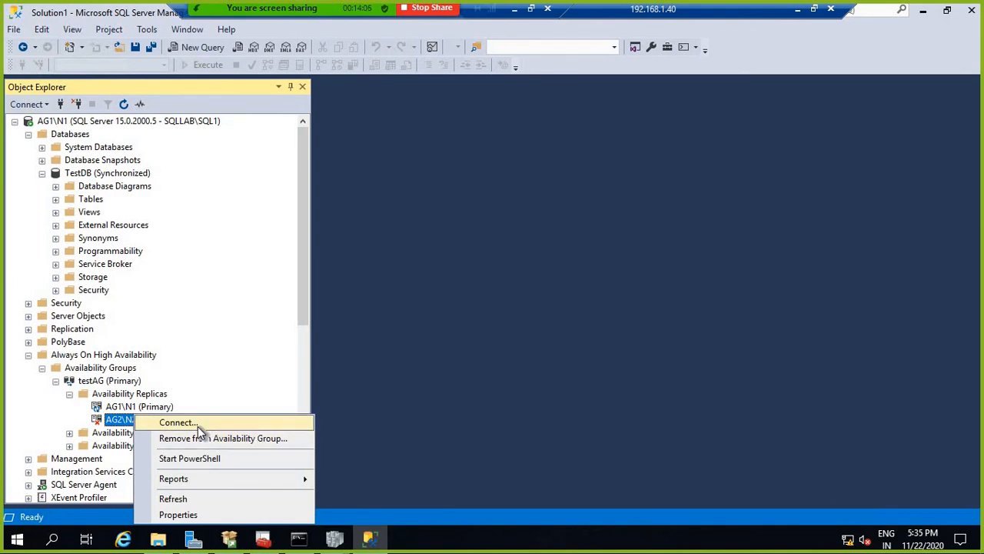
left_click(308, 315)
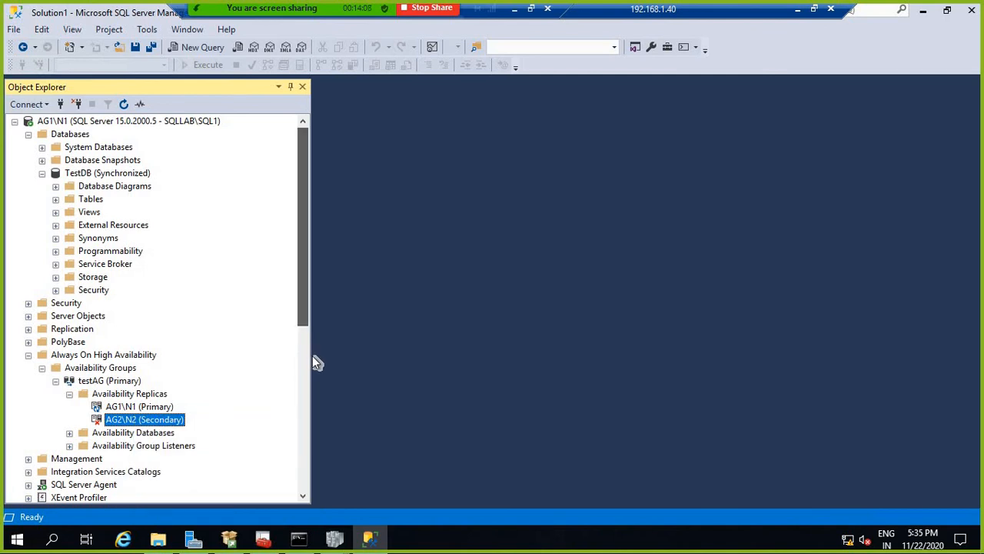
left_click_drag(302, 308, 306, 394)
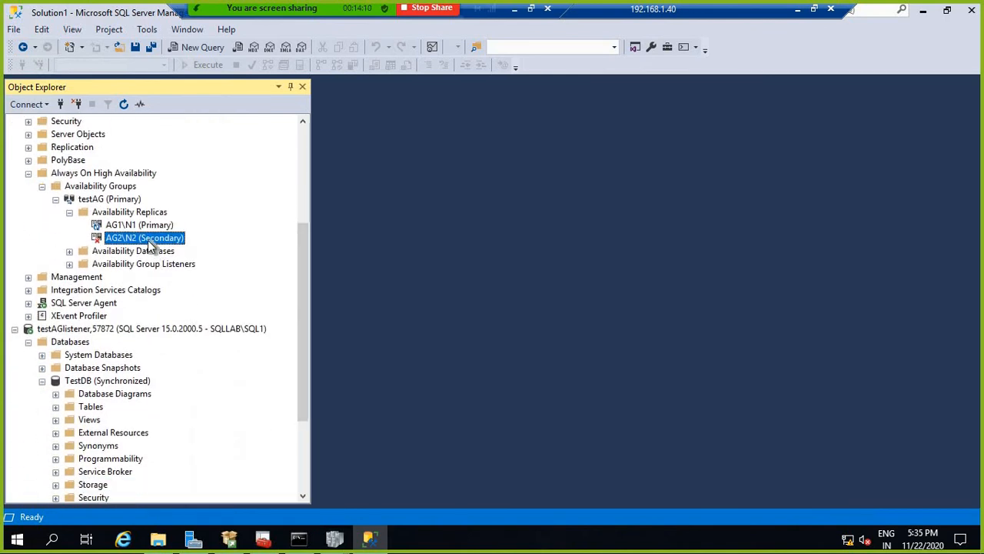
right_click(149, 239)
left_click(192, 248)
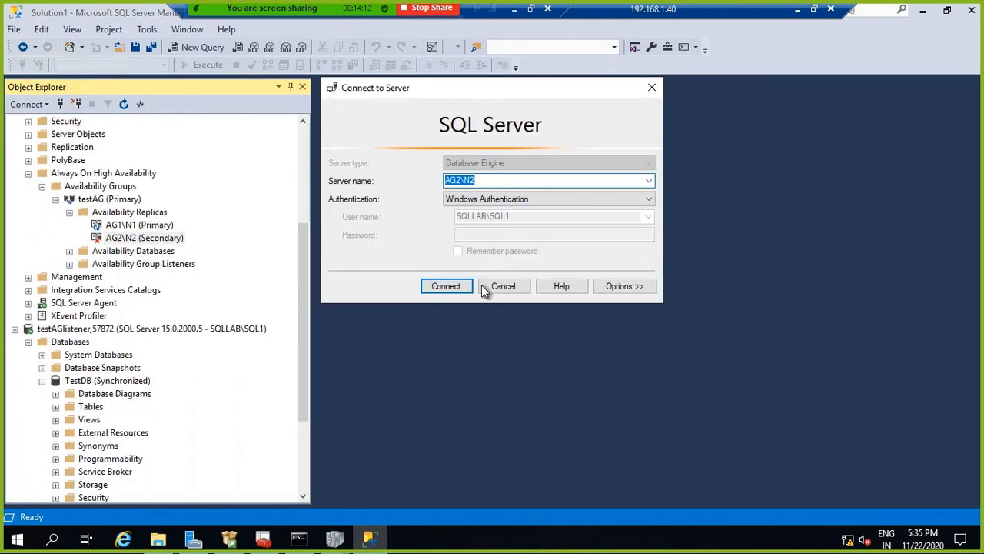
left_click(456, 283)
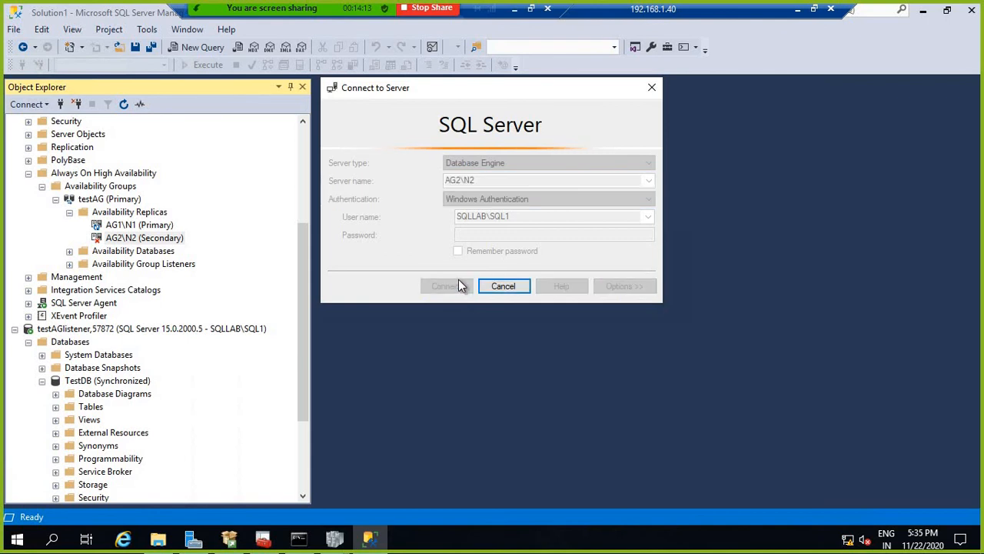
left_click(504, 286)
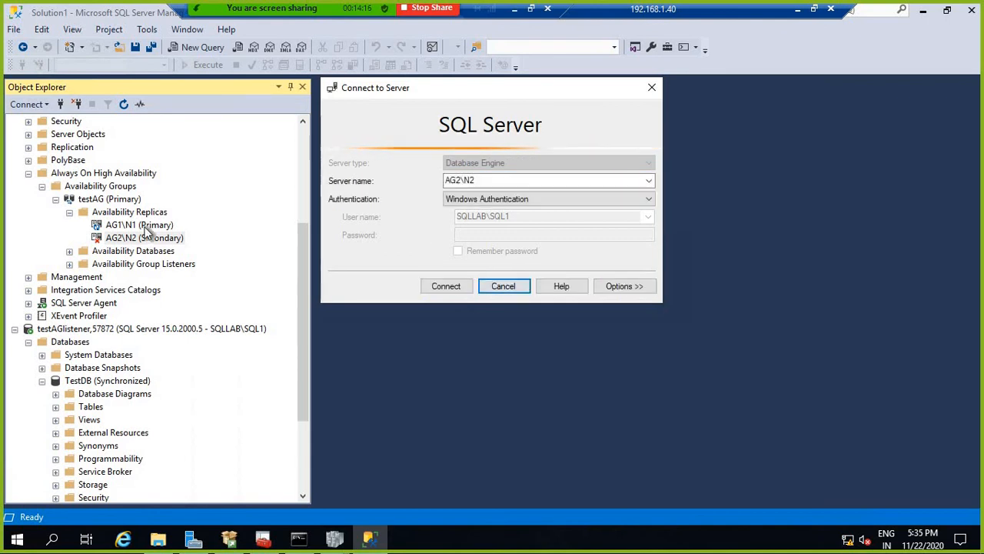
left_click(504, 287)
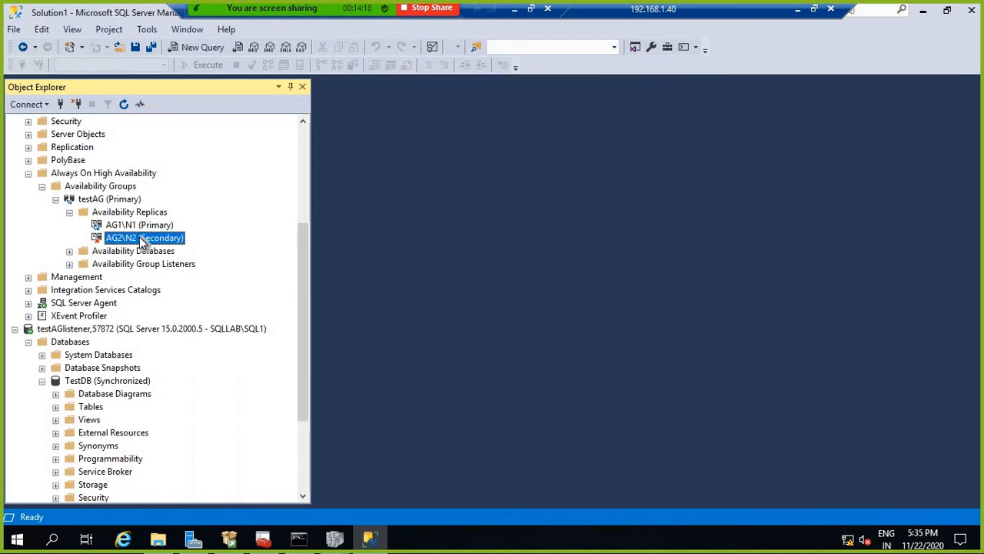
Step: Expand Availability Group Listeners to show testAGListener, then select AG1\N1
double_click(132, 264)
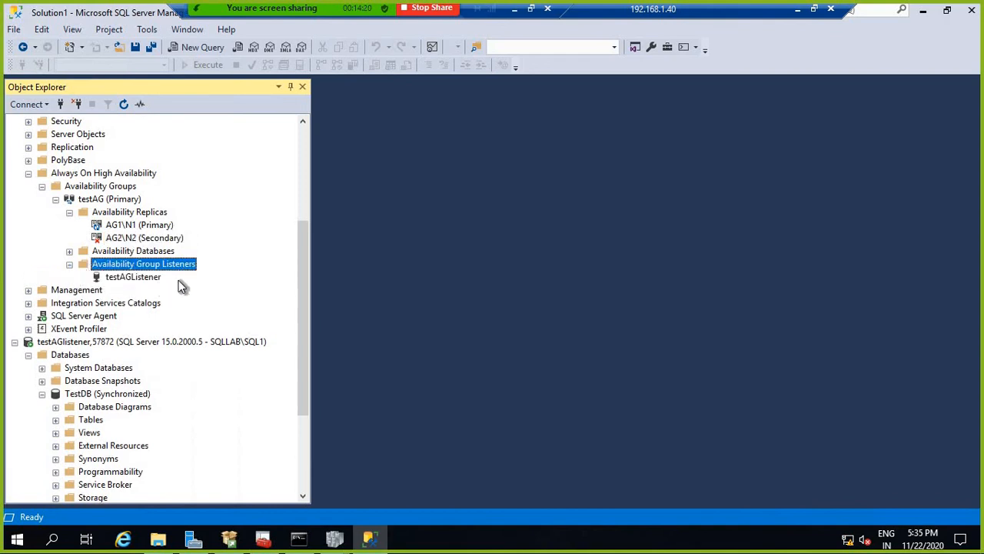
left_click(148, 277)
left_click(153, 343)
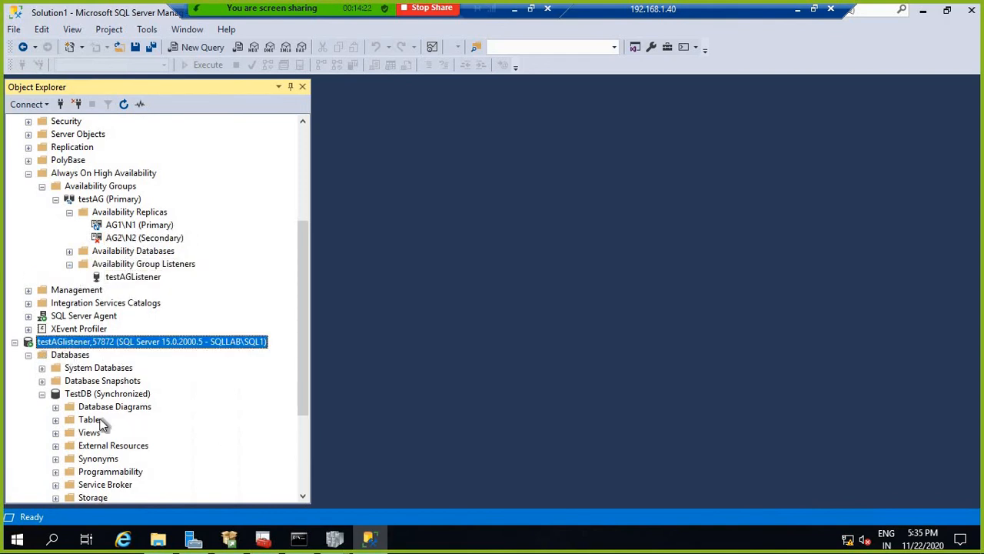
scroll(173, 325, "up", 3)
scroll(169, 279, "up", 2)
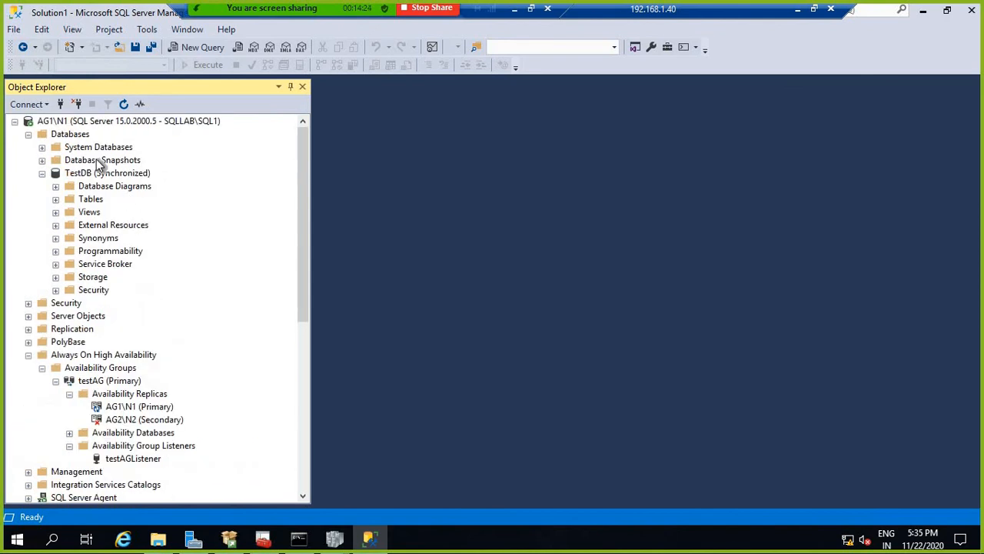
left_click(88, 122)
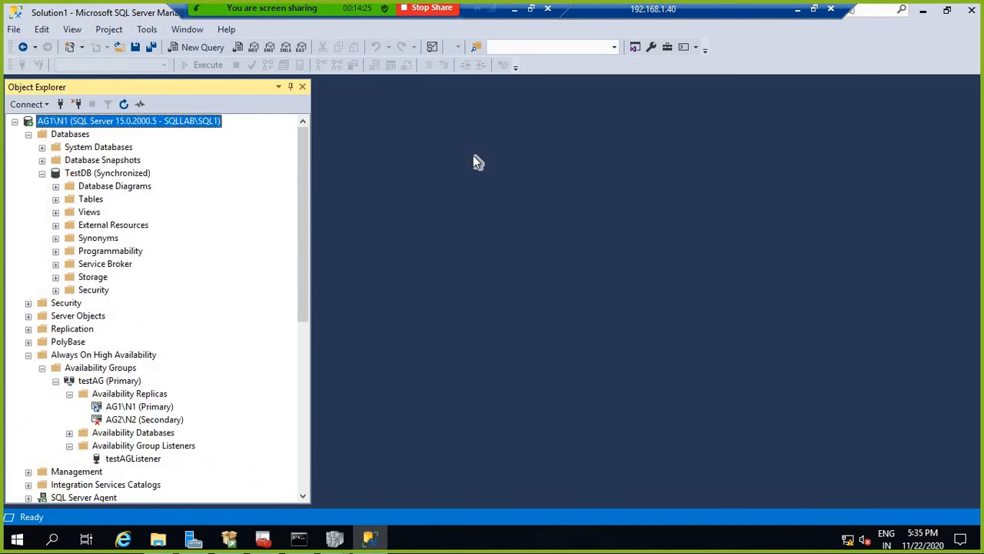
left_click(800, 11)
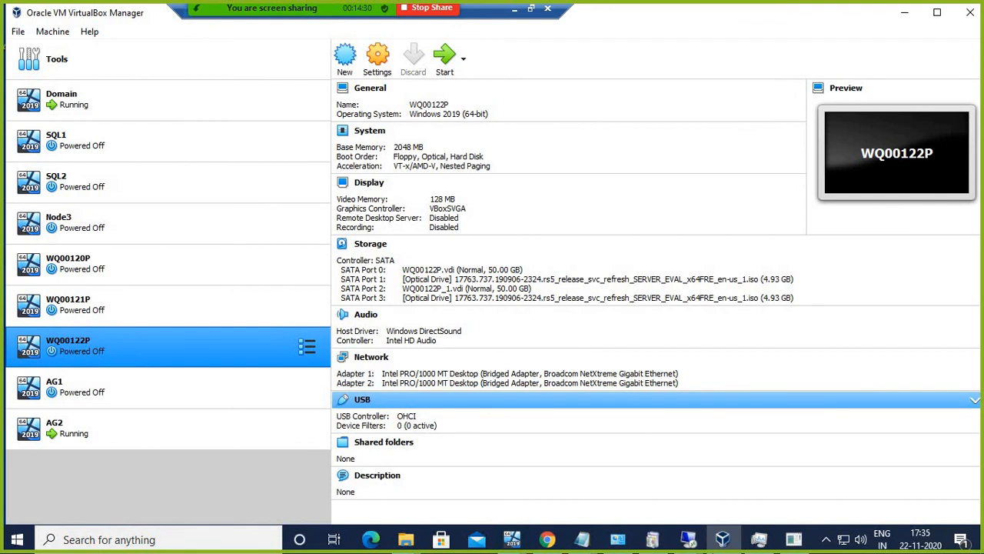
mouse_move(683, 543)
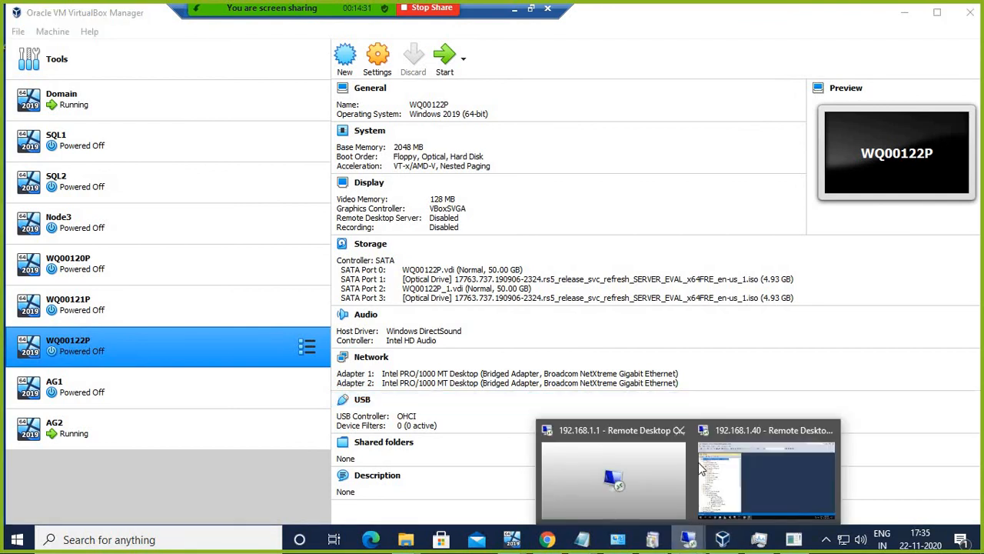
left_click(743, 432)
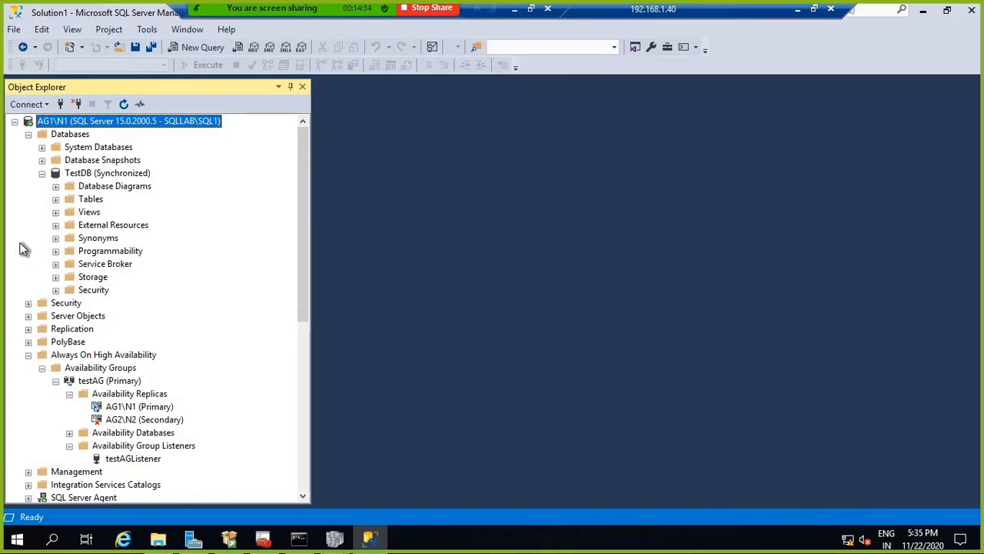
Step: Open the TestDB dbo.tbl_emp table for editing its rows
left_click(55, 200)
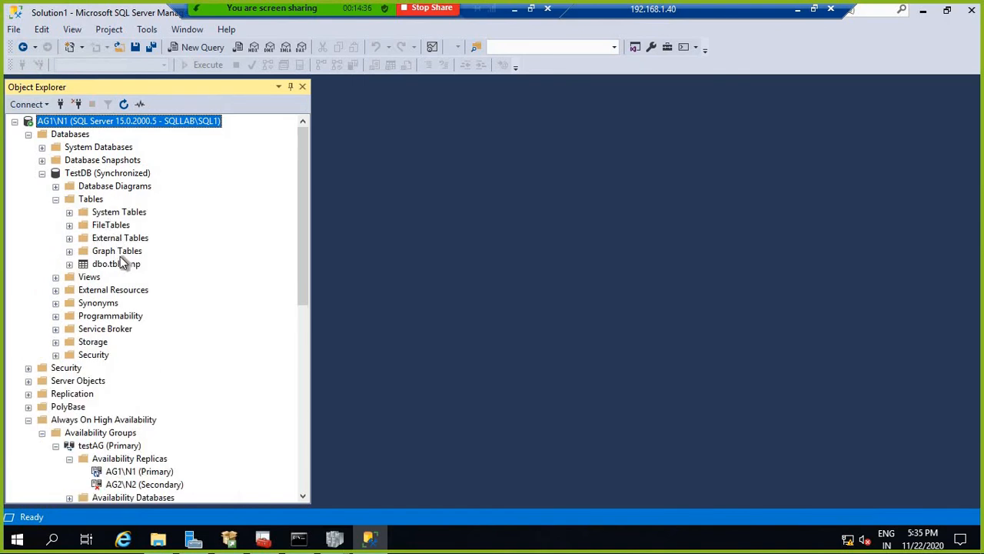
right_click(125, 266)
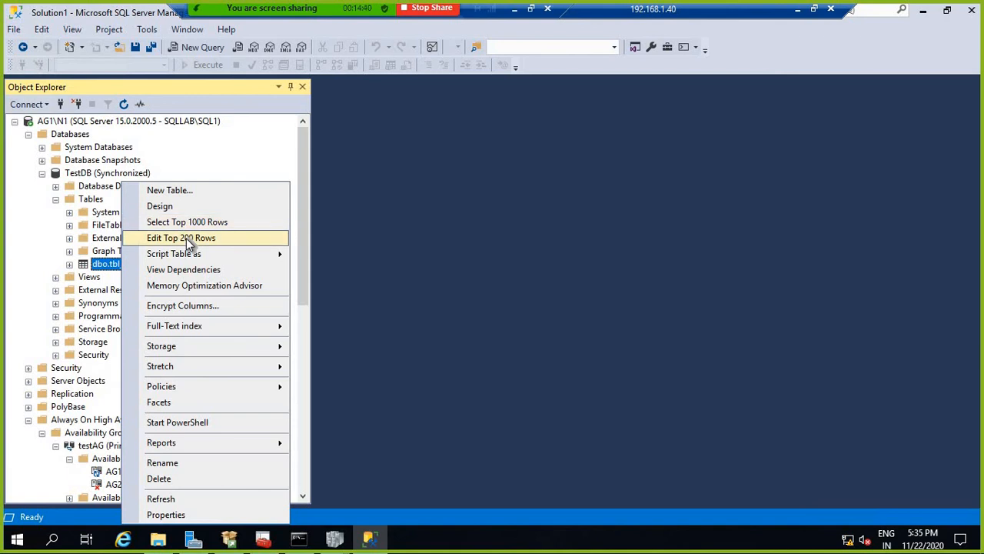
left_click(424, 207)
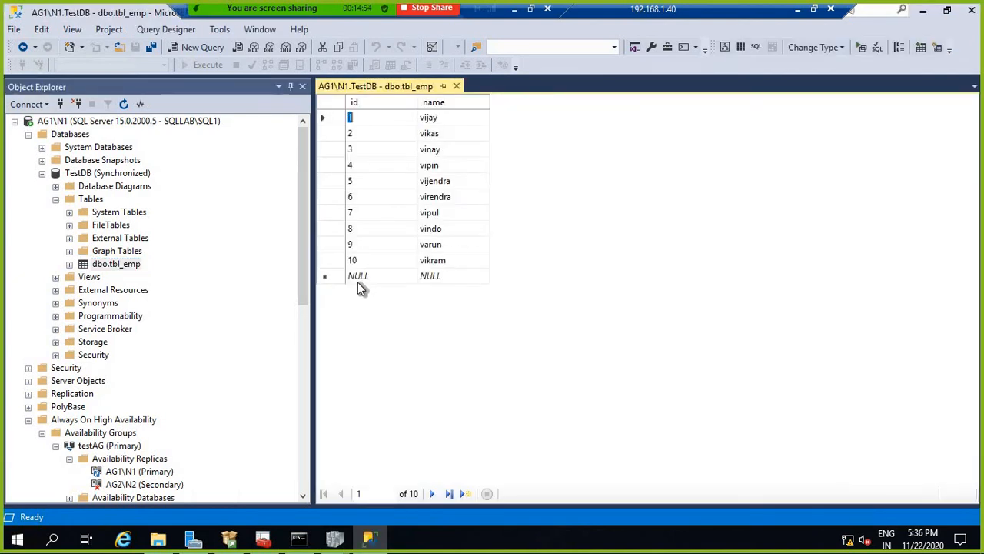
Step: Enter rows 11 'Raja', 12 'rajesh' and row 13 into dbo.tbl_emp
left_click(360, 277)
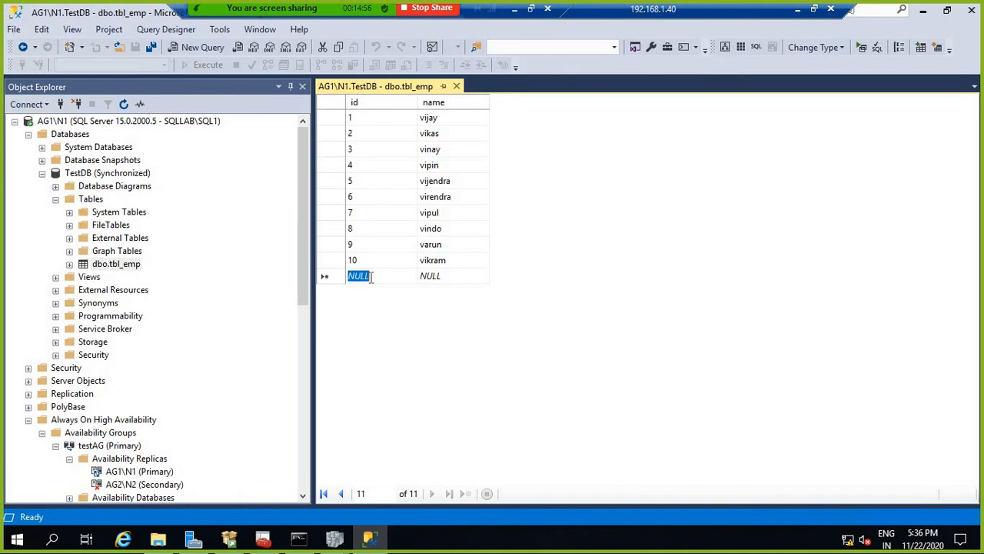
type("1")
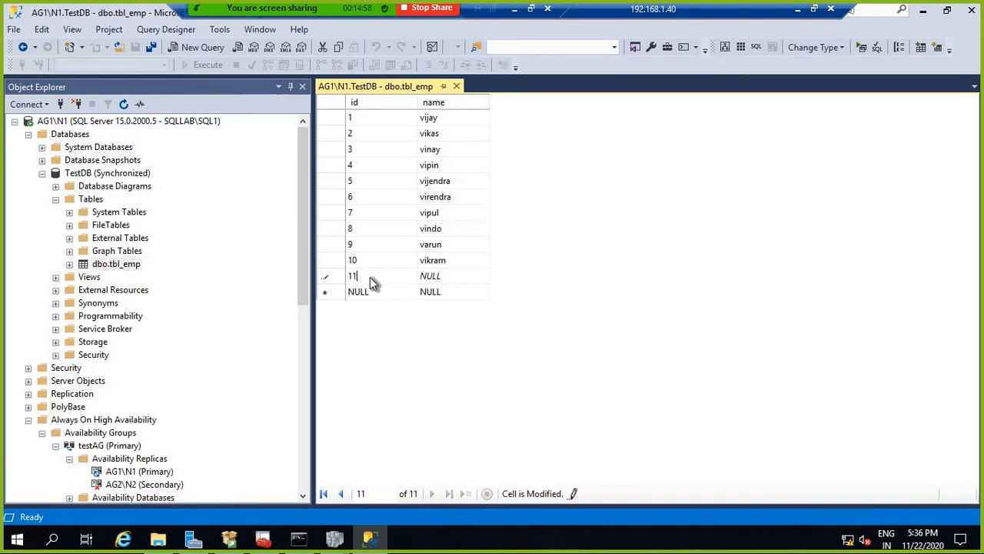
type("1")
key("Tab")
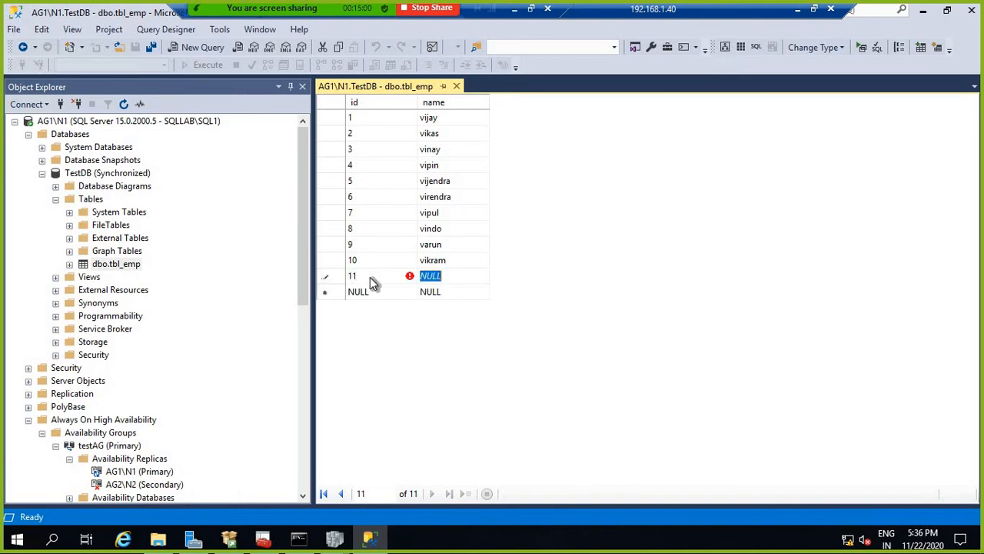
type("Raja")
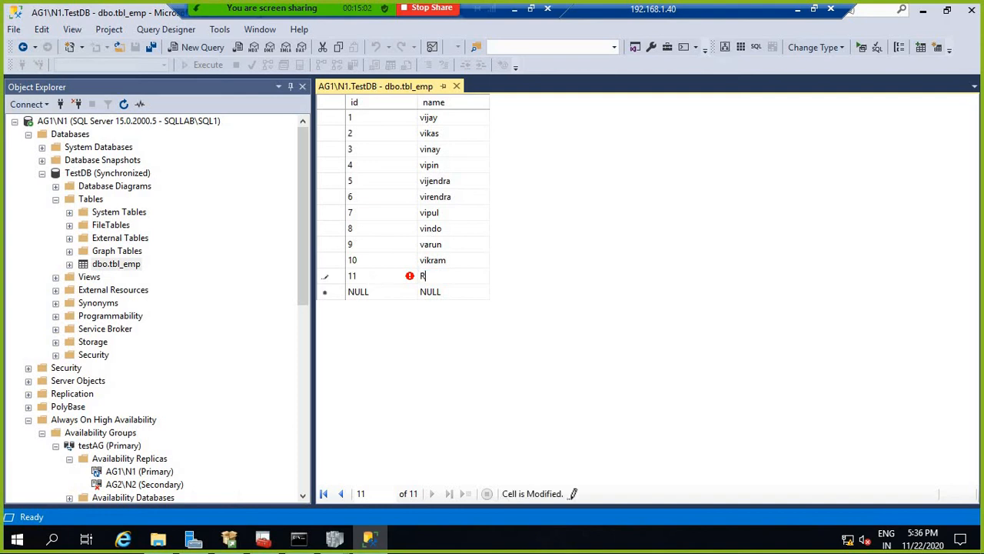
key("Tab")
type("12")
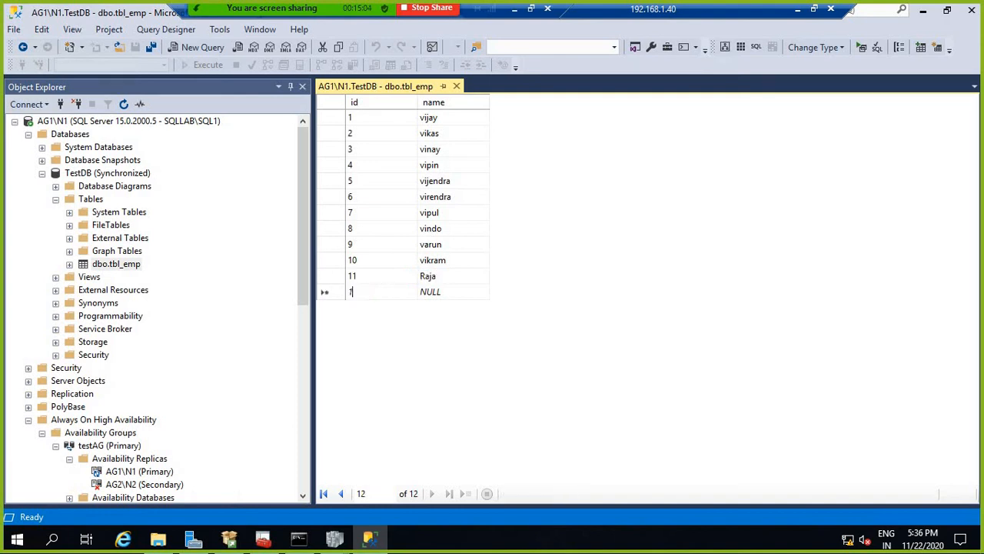
key("Tab")
type("r")
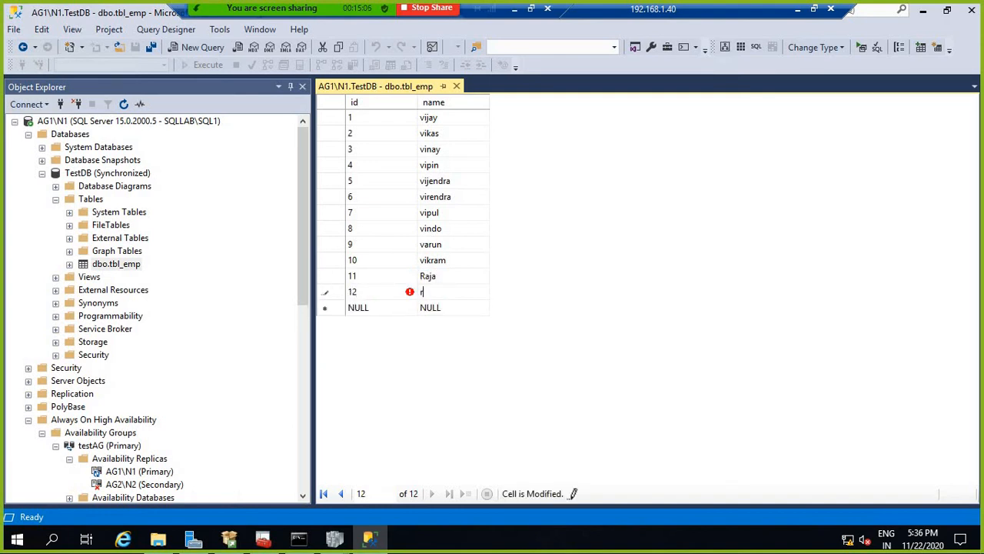
type("ajesh")
key("Tab")
type("1")
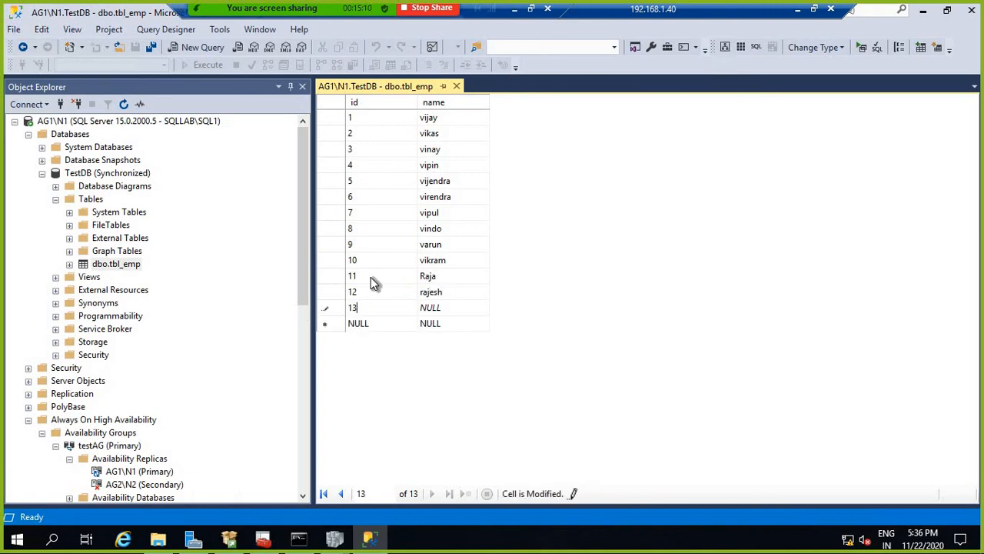
key("Tab")
type("ra")
key("Tab")
Step: Add row 14 'ratnesh' and row 15 'rajendra', then close the table editor
type("14")
key("Tab")
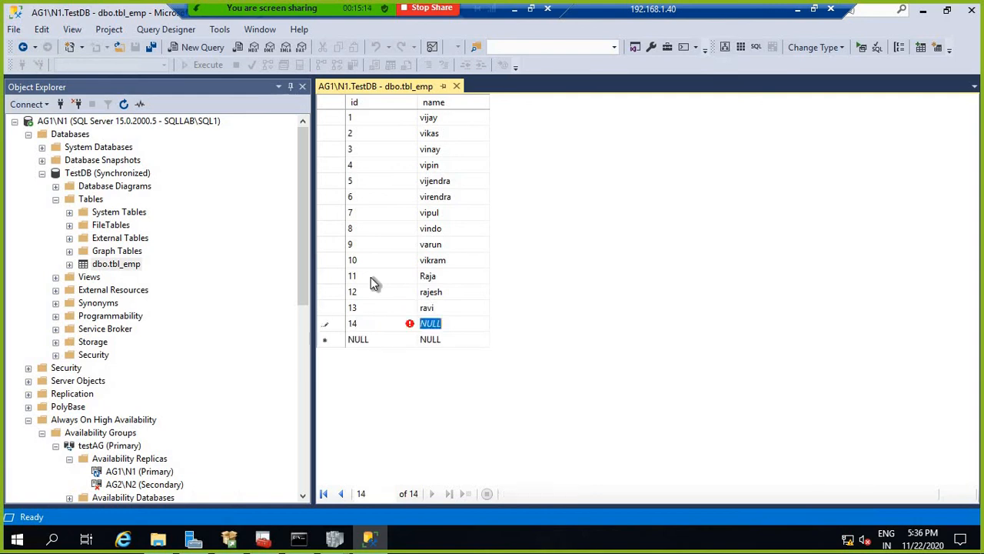
type("ratnesh")
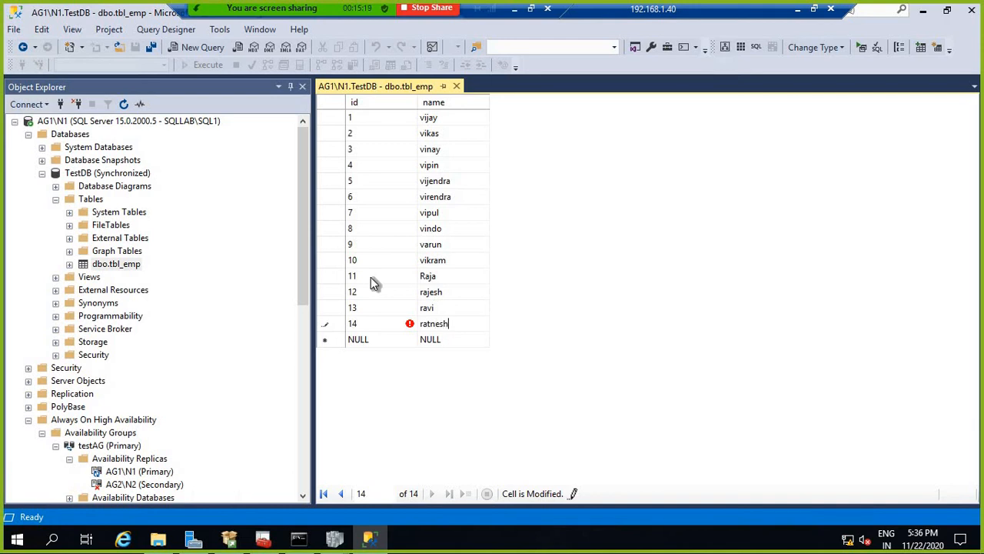
key("Tab")
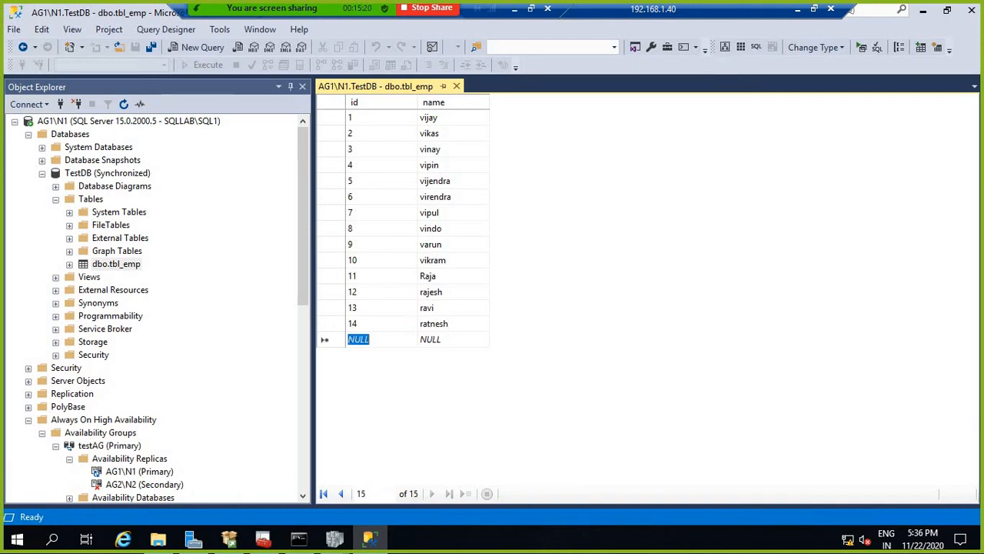
type("15")
key("Tab")
type("r")
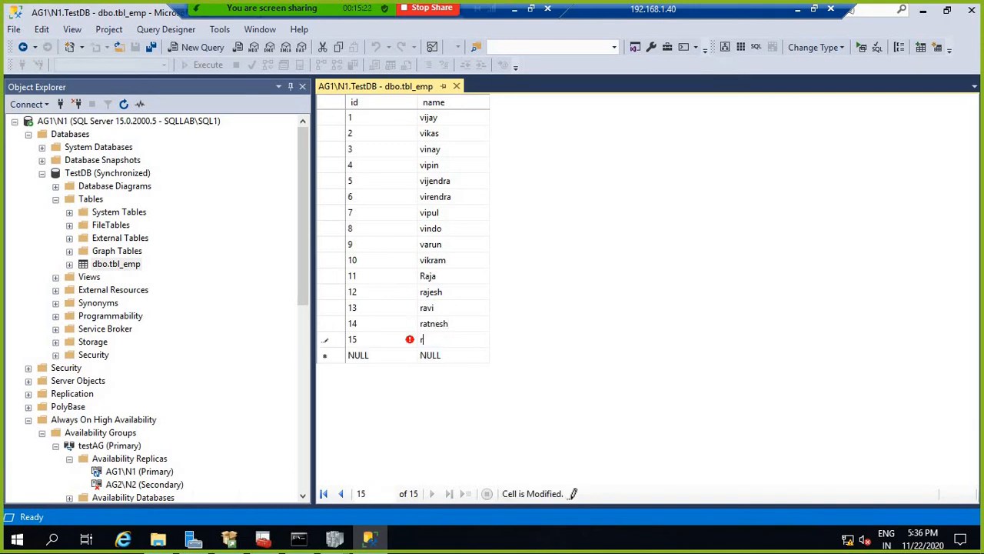
type("ajendra")
left_click(457, 86)
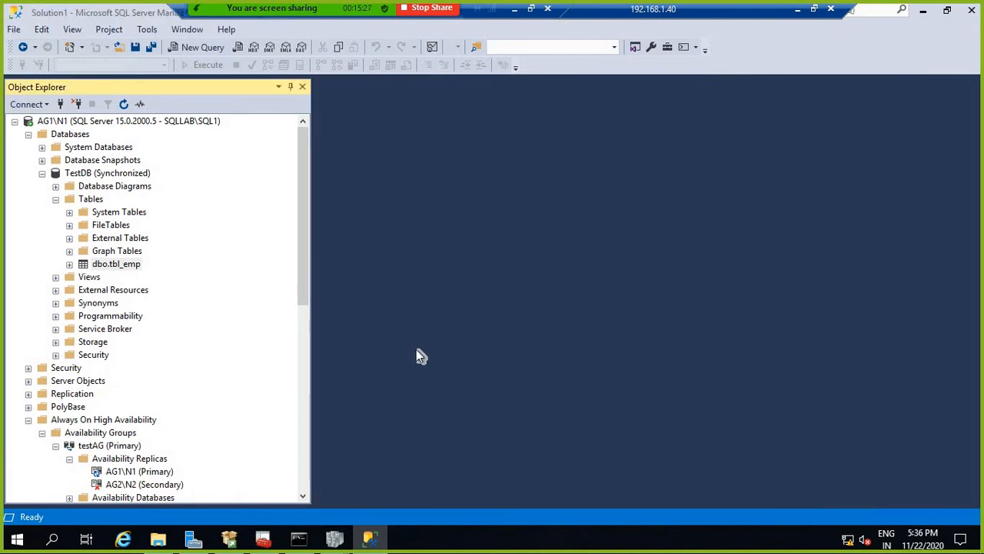
Step: Minimize the remote session and launch WQ00122P with Normal Start from VirtualBox Manager
left_click(795, 8)
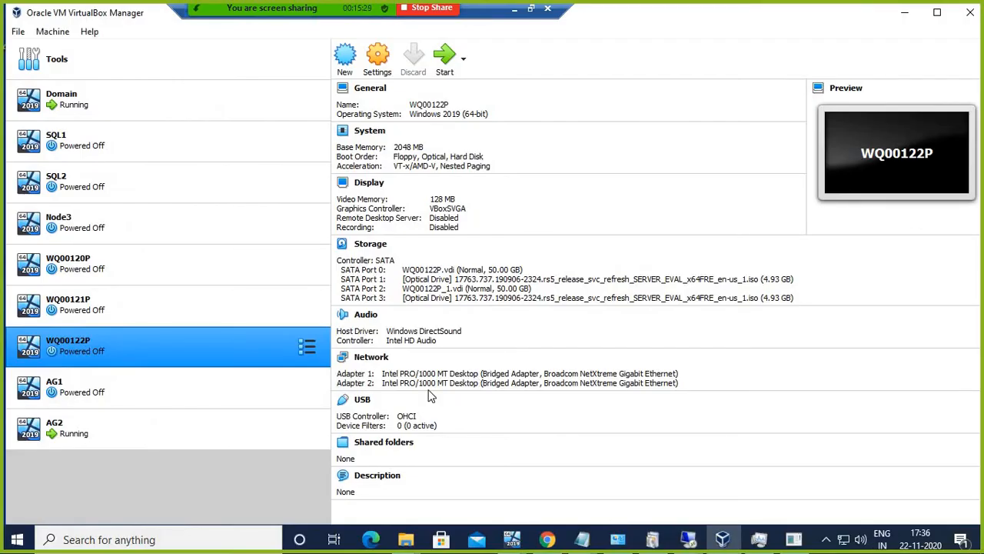
right_click(121, 341)
mouse_move(169, 153)
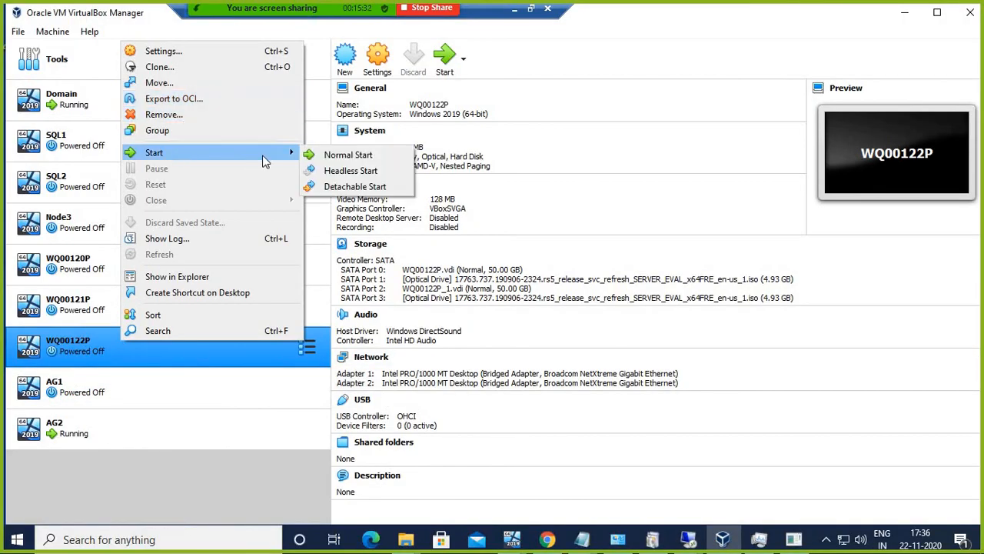
left_click(342, 153)
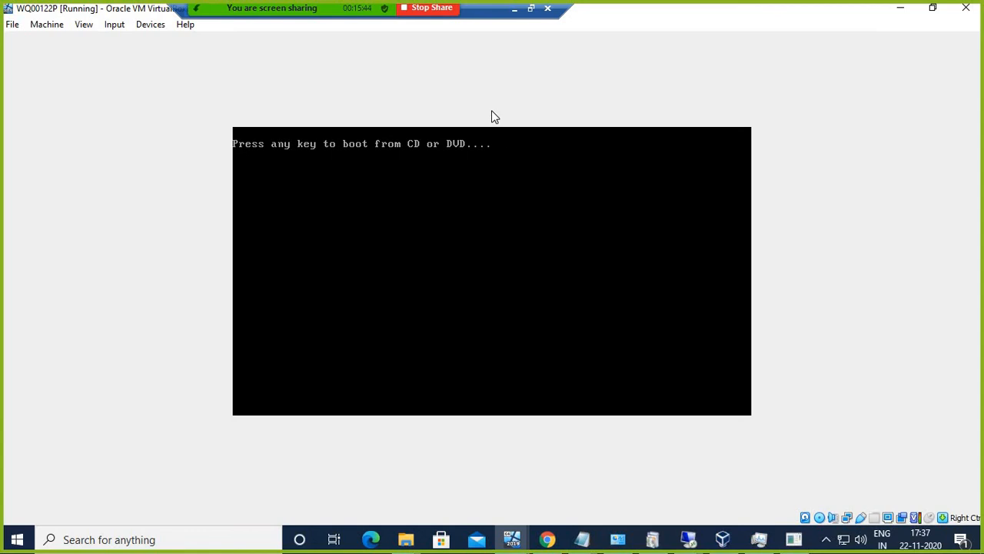
Step: Continue WQ00122P past the CD/DVD boot prompt, dismiss the mouse-integration notice, and show the remote desktop windows
key("Return")
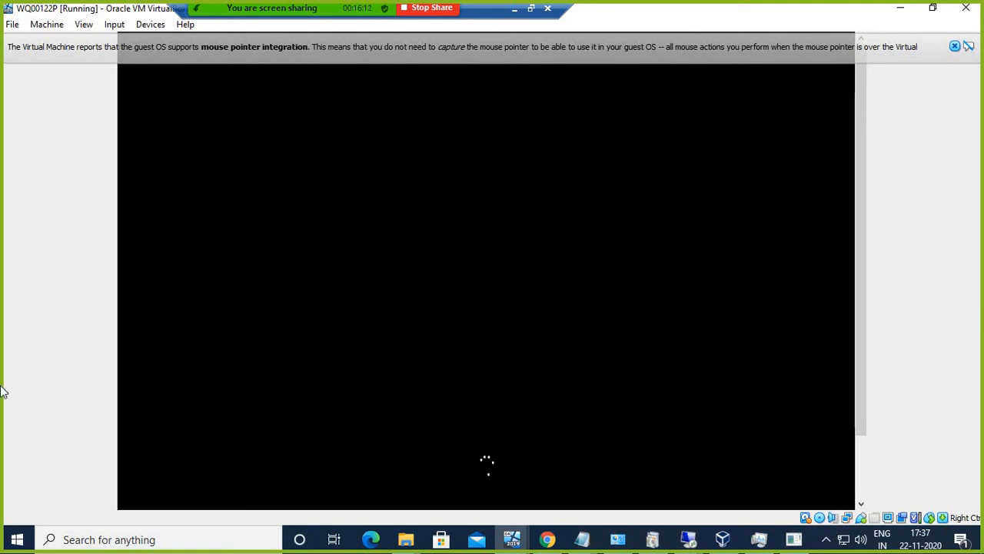
left_click(954, 47)
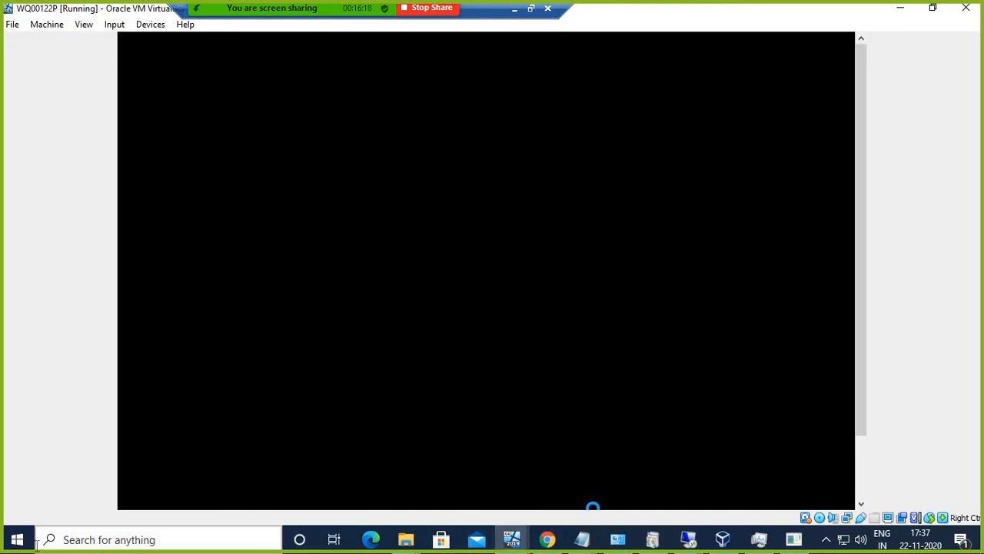
left_click(688, 539)
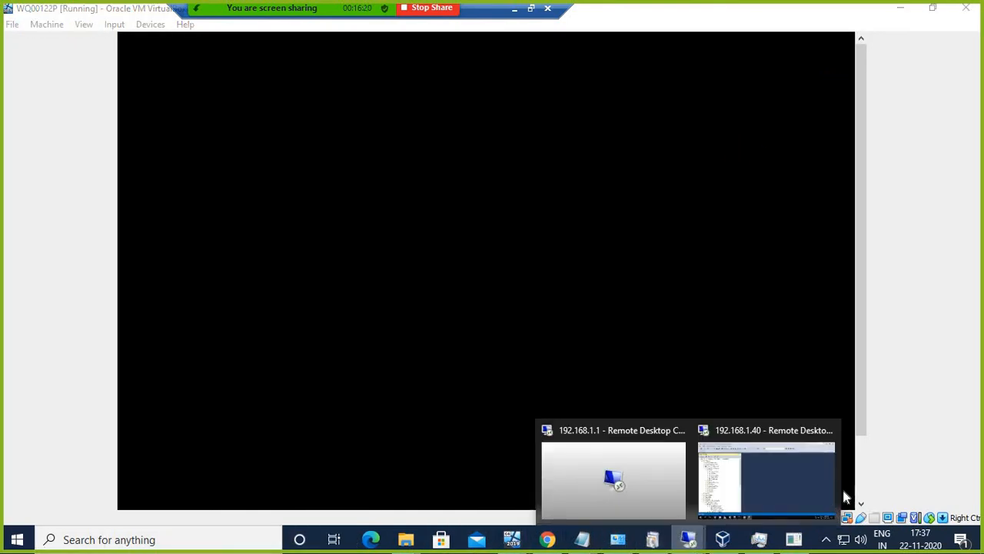
Step: Launch Remote Desktop Connection via Run, connect to 192.168.1.41, and enter the account password
right_click(17, 539)
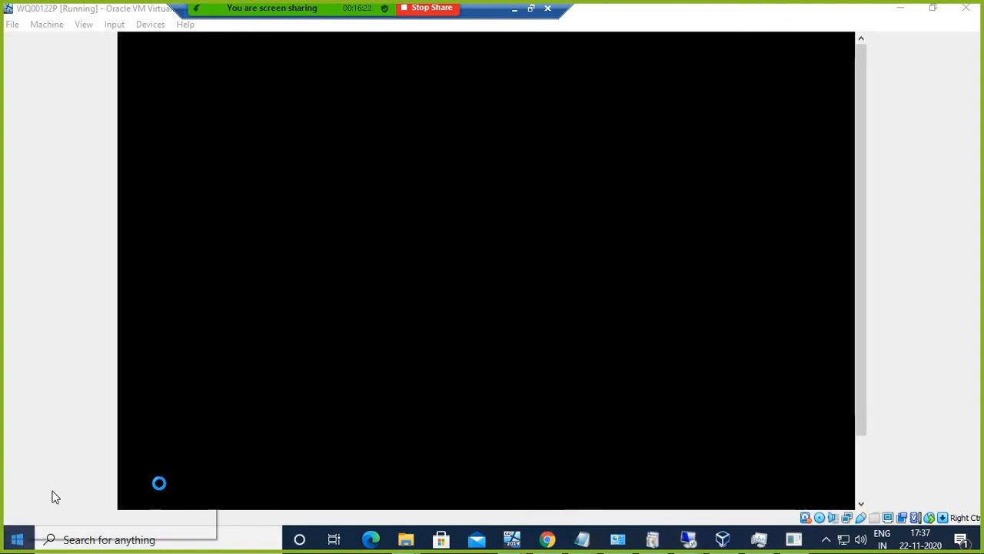
left_click(56, 469)
left_click(124, 493)
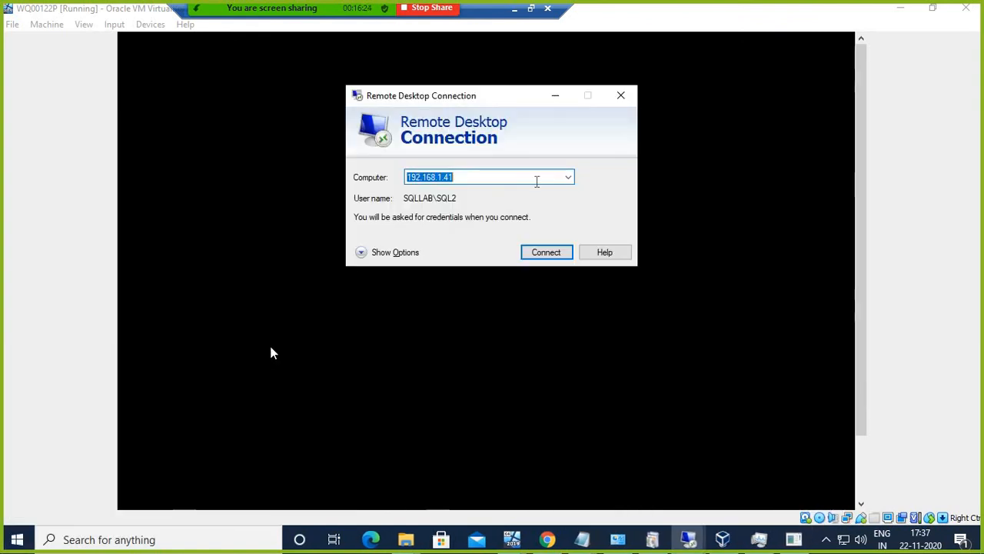
left_click_drag(468, 100, 794, 131)
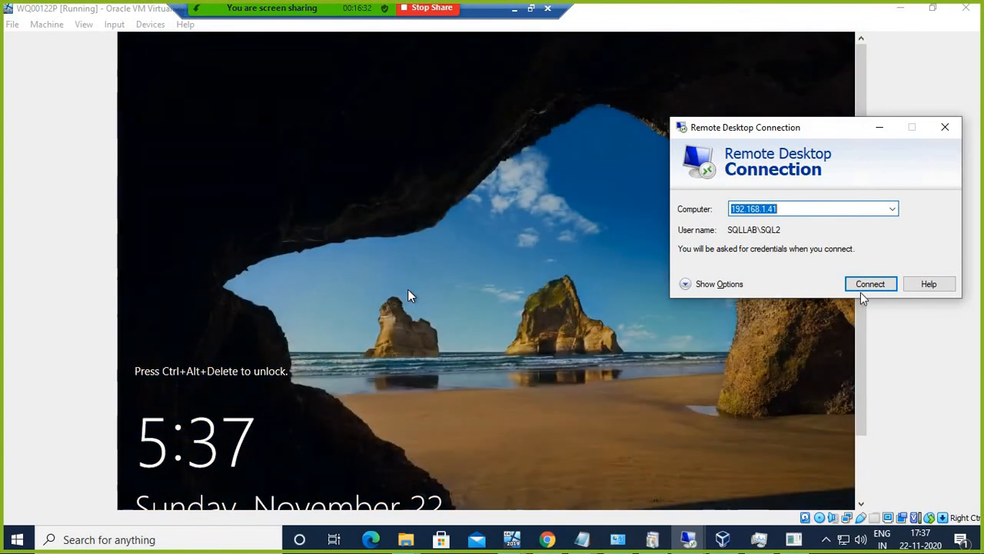
left_click(862, 287)
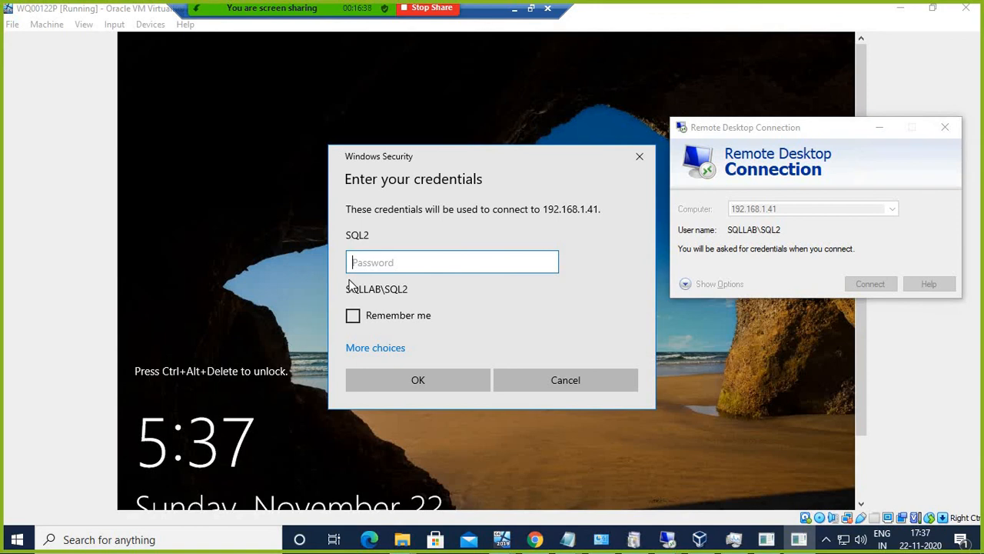
type("••••••••")
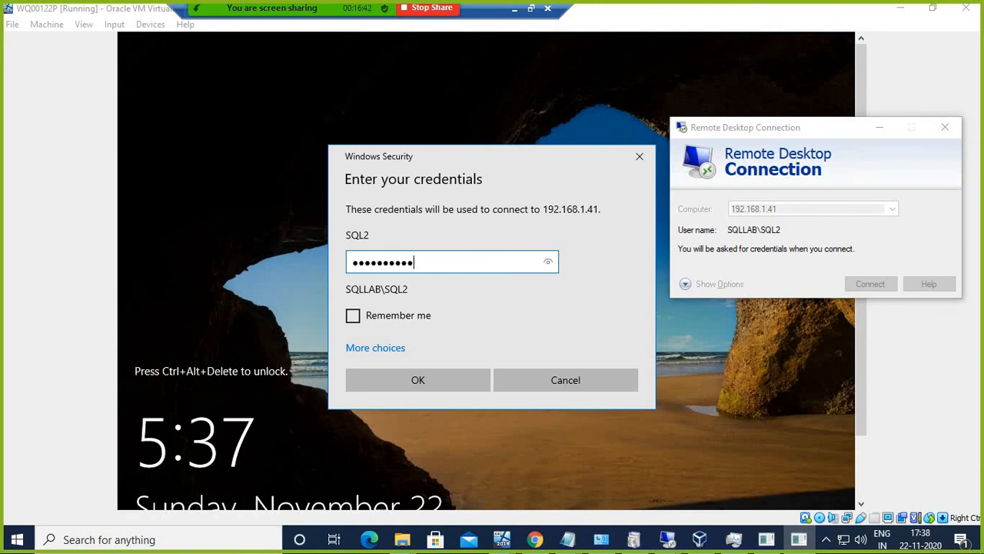
key("Return")
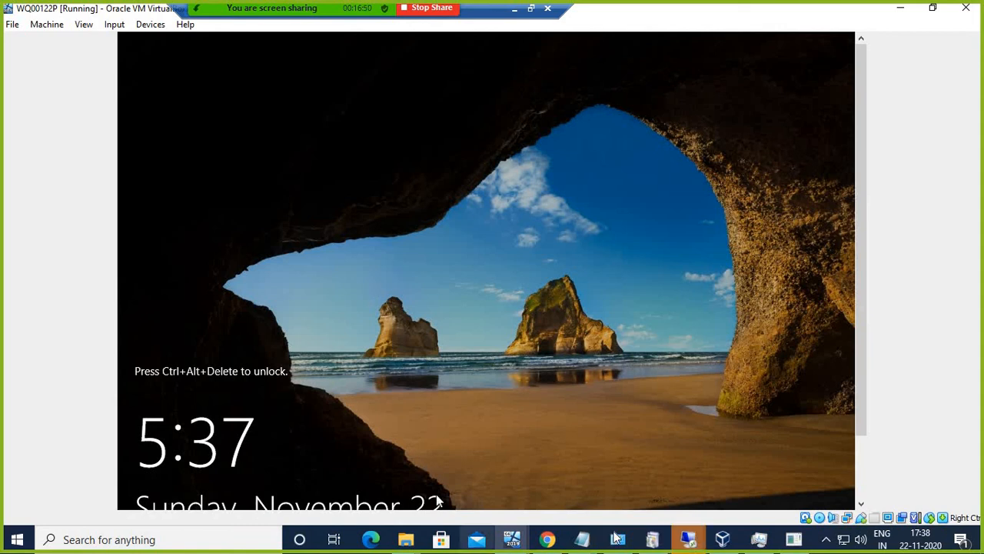
Step: Accept the untrusted certificate warning, then minimize the remote session
mouse_move(688, 539)
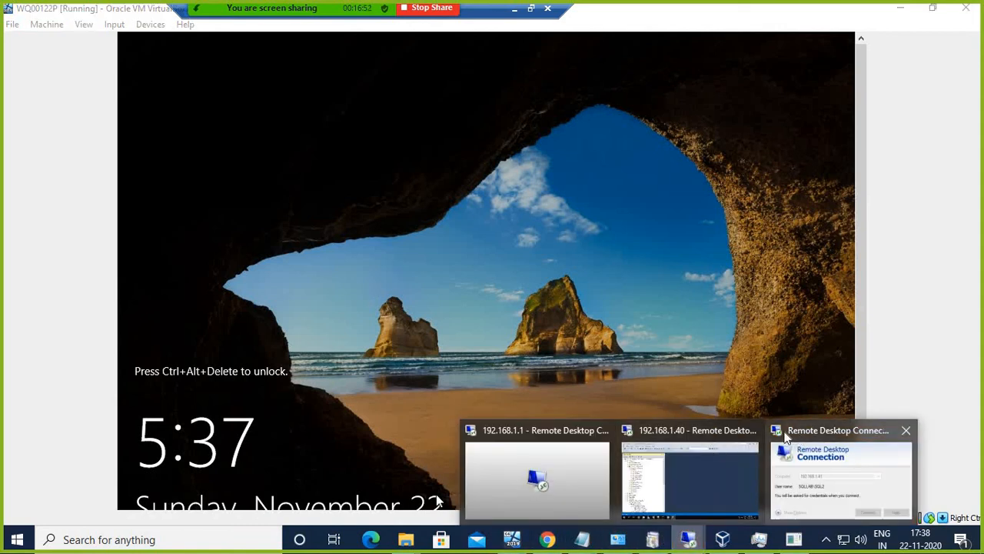
left_click(786, 437)
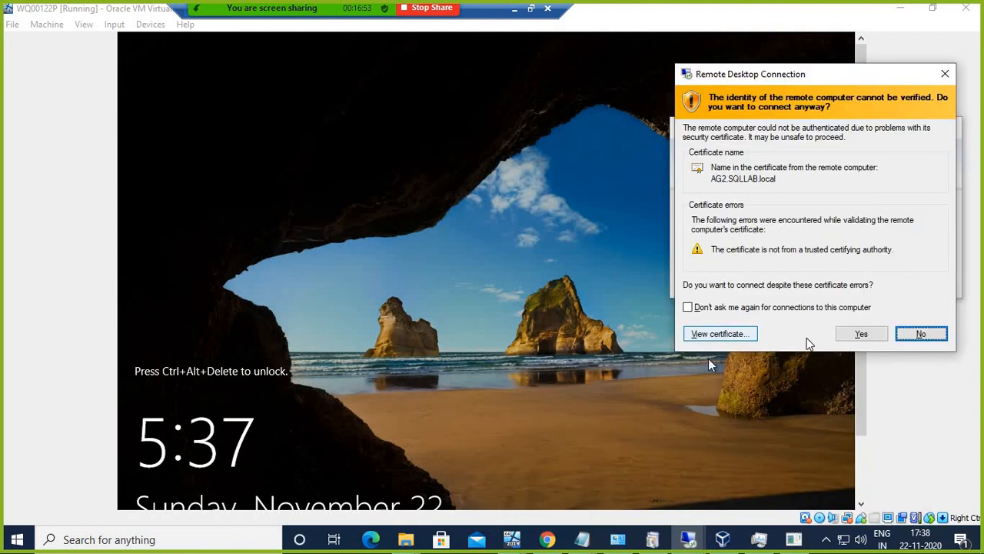
left_click(861, 334)
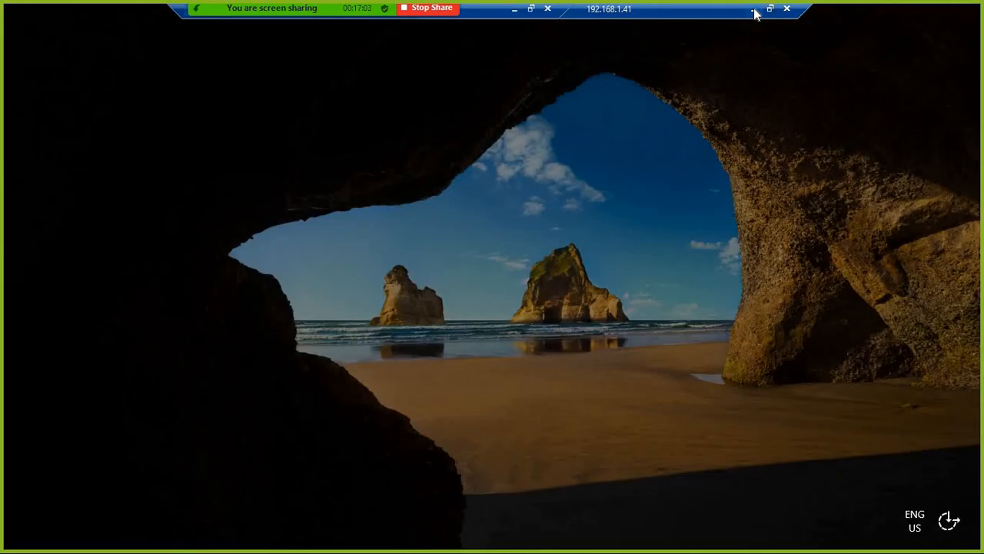
left_click(753, 10)
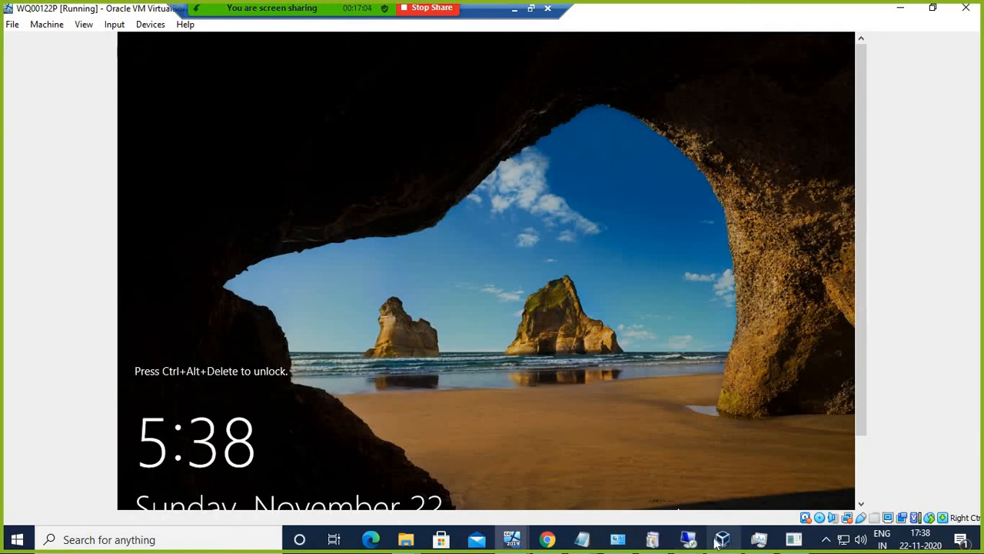
Step: In the 192.168.1.40 session, connect Object Explorer to the AG2\N2 server
mouse_move(693, 539)
left_click(682, 435)
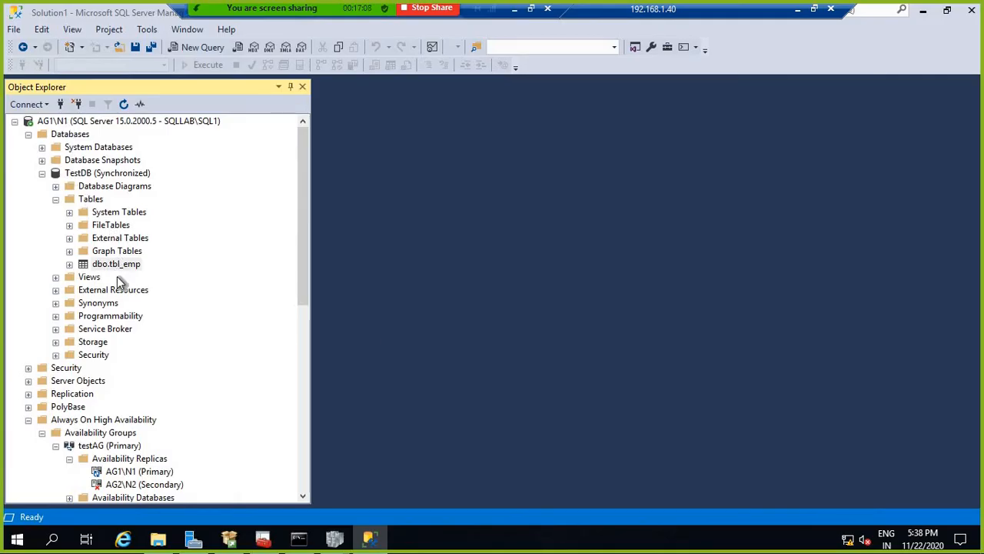
right_click(70, 120)
left_click(113, 131)
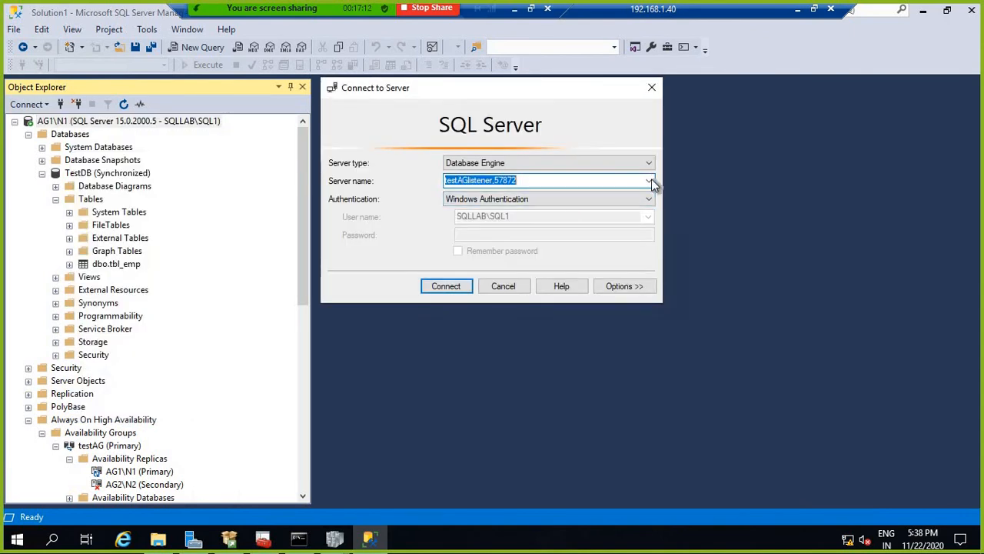
left_click(650, 180)
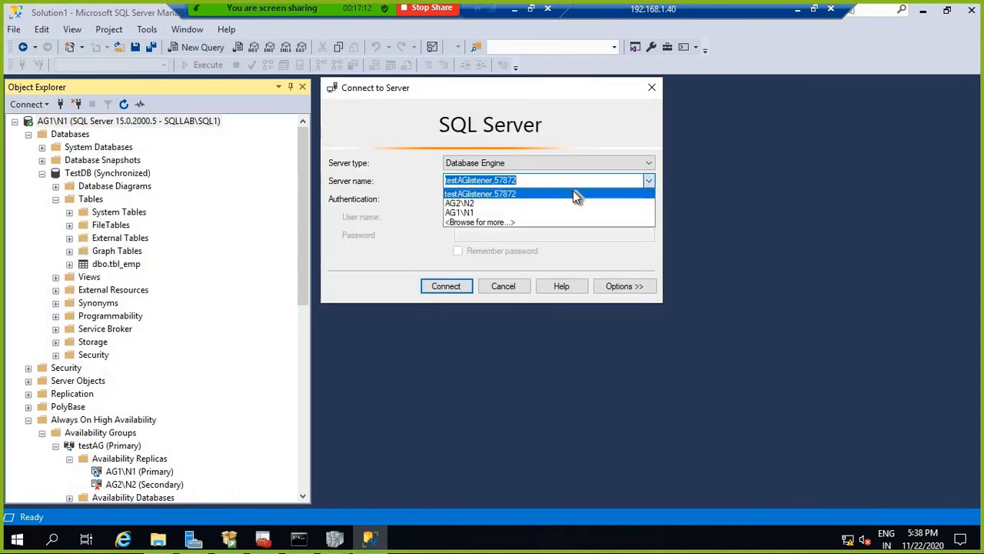
left_click(513, 204)
left_click(464, 286)
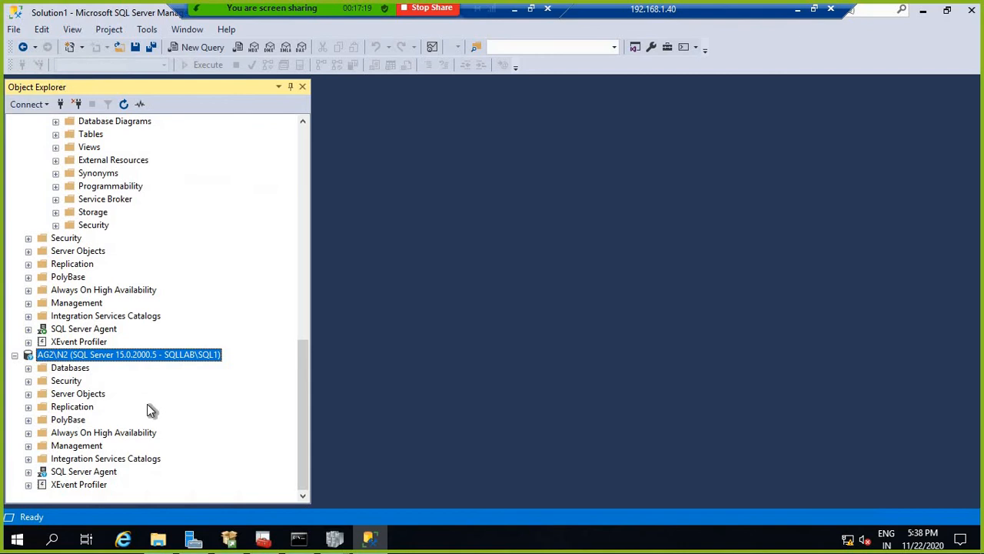
Step: Expand AG2\N2's Always On groups and databases, refresh, and dismiss the TestDB not-accessible error
left_click(28, 432)
left_click(41, 445)
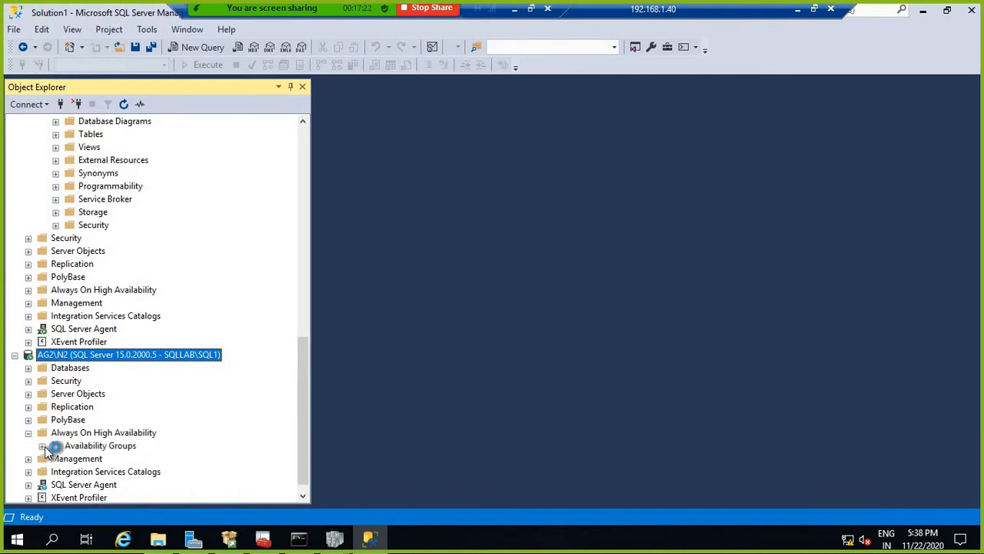
left_click(28, 369)
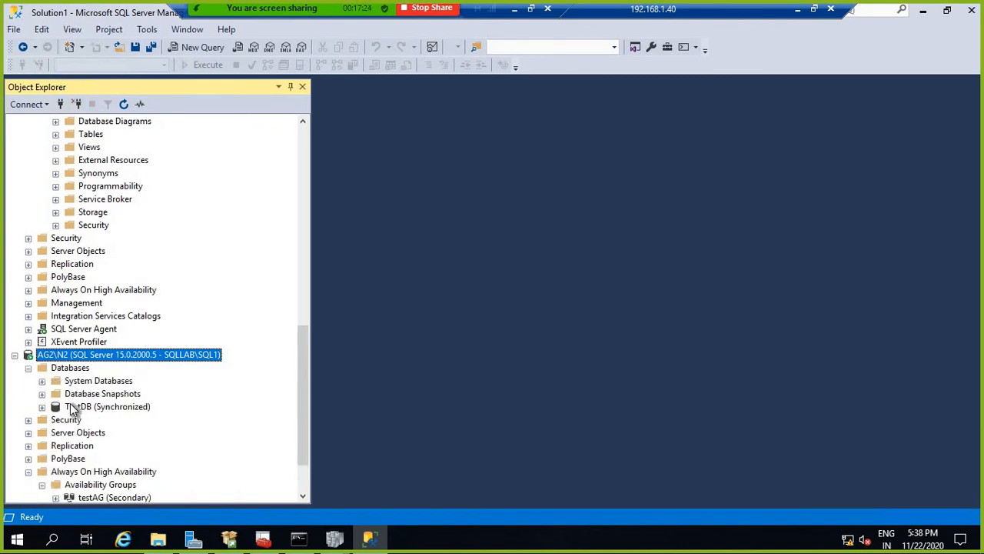
right_click(77, 355)
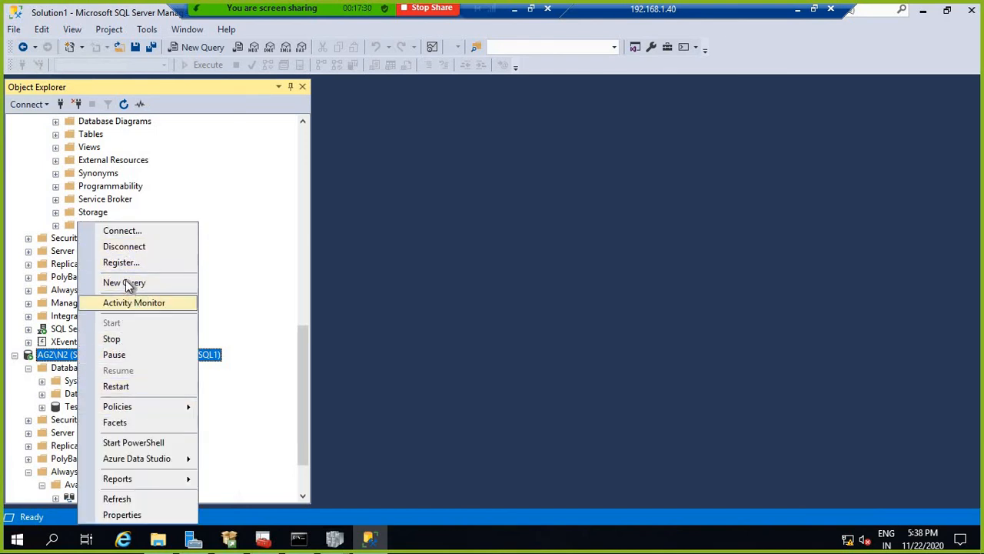
left_click(128, 498)
left_click(28, 367)
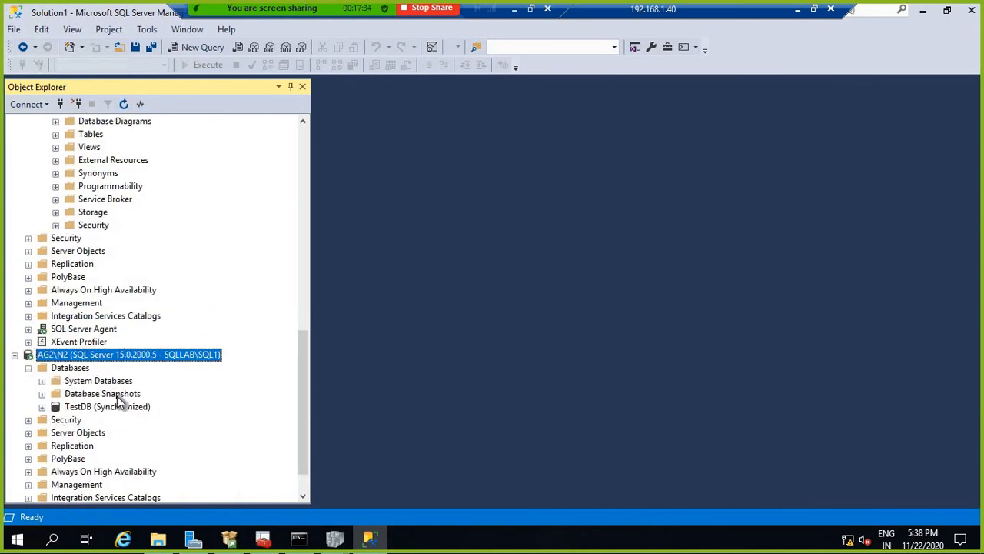
left_click(60, 409)
left_click(42, 406)
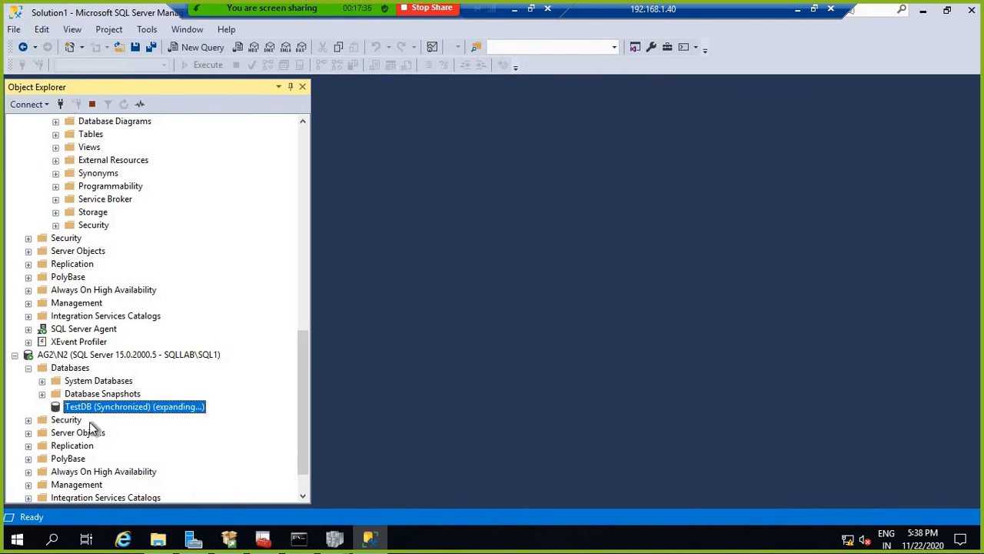
left_click(670, 290)
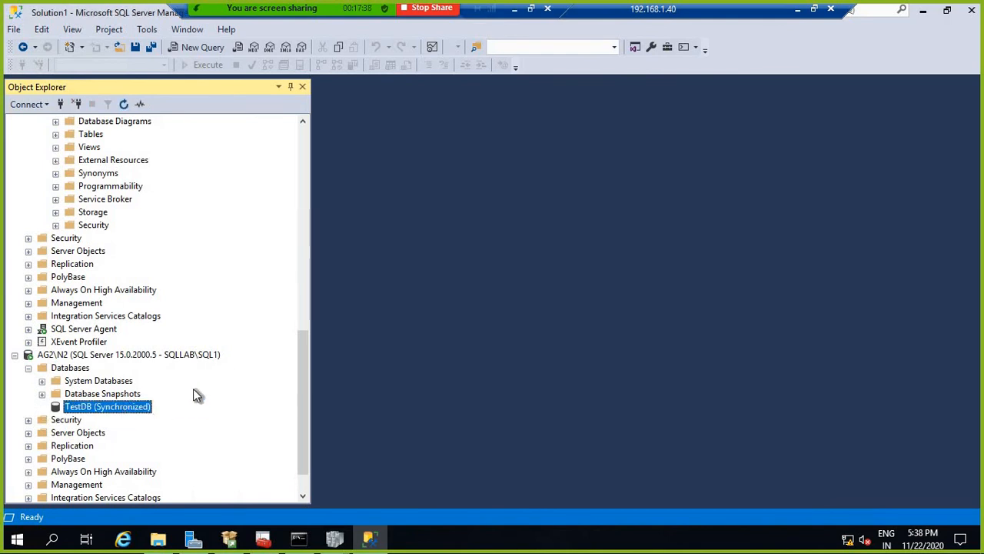
Step: Expand SQL Server Agent under AG2\N2, then refresh the AG2\N2 server tree
scroll(218, 372, "down", 1)
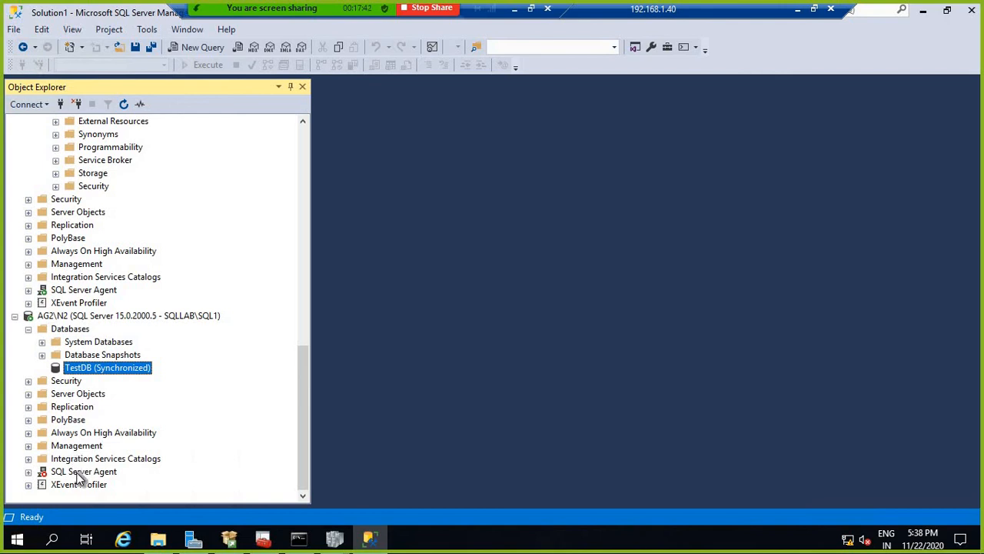
left_click(46, 472)
left_click(28, 472)
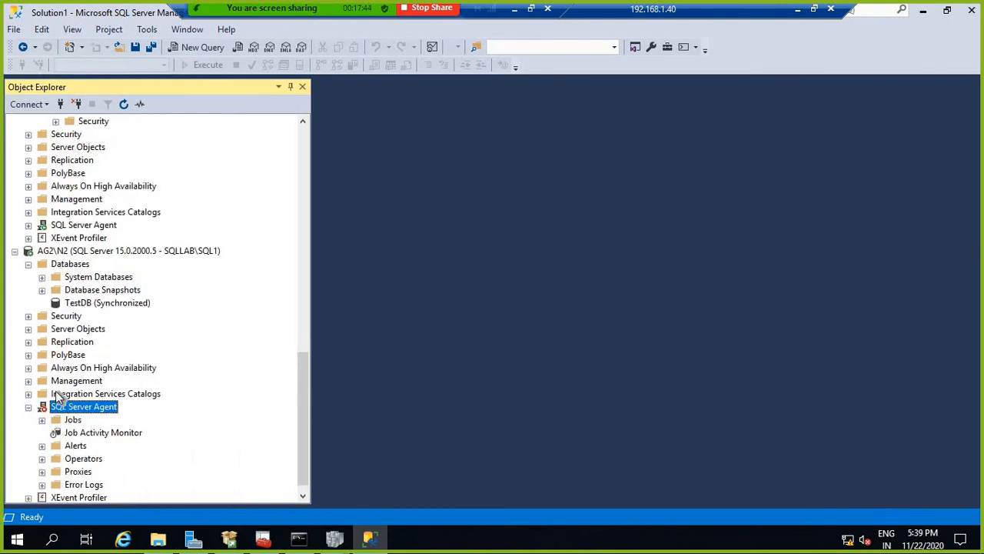
right_click(55, 243)
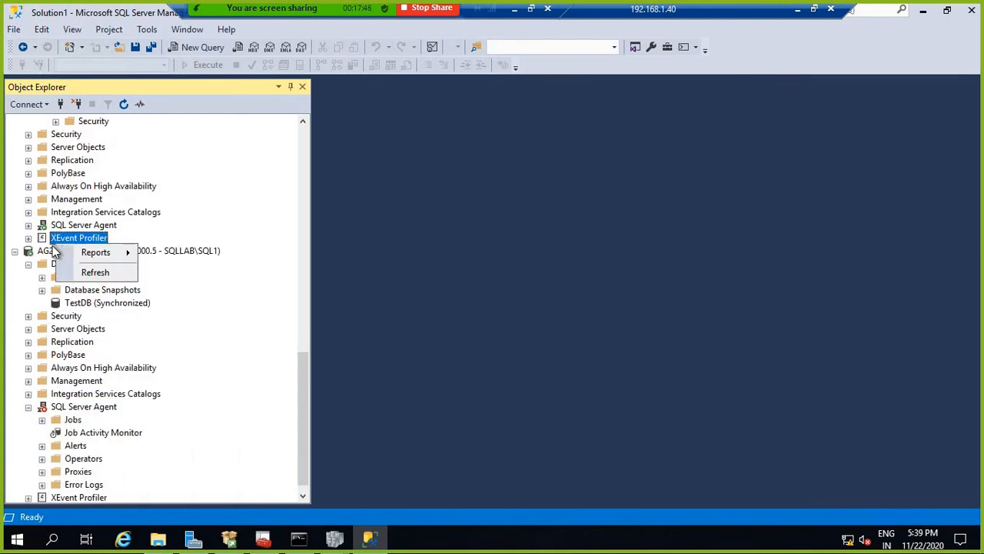
left_click(54, 251)
right_click(54, 250)
left_click(88, 498)
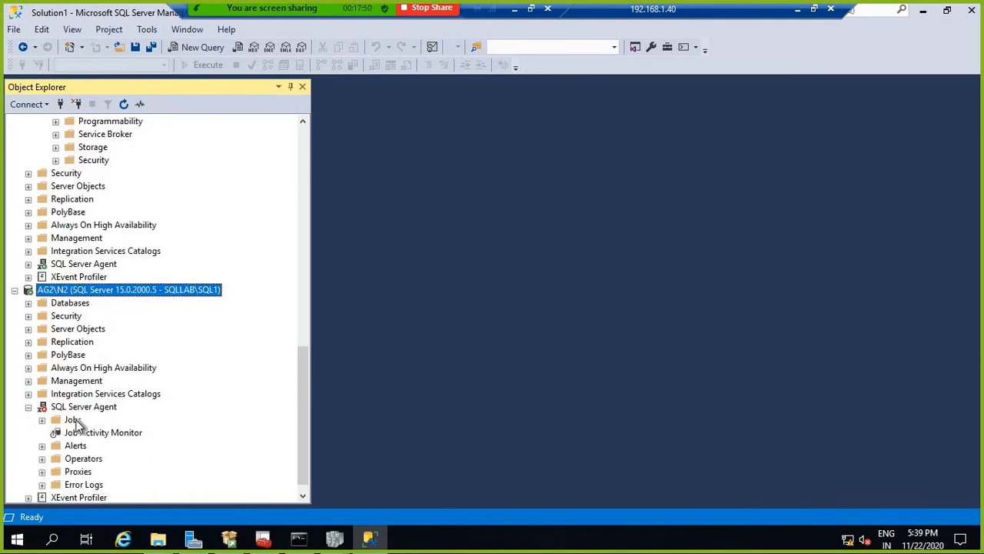
Step: Refresh the SQL Server services list in Configuration Manager, then return to Management Studio
left_click(263, 538)
right_click(299, 258)
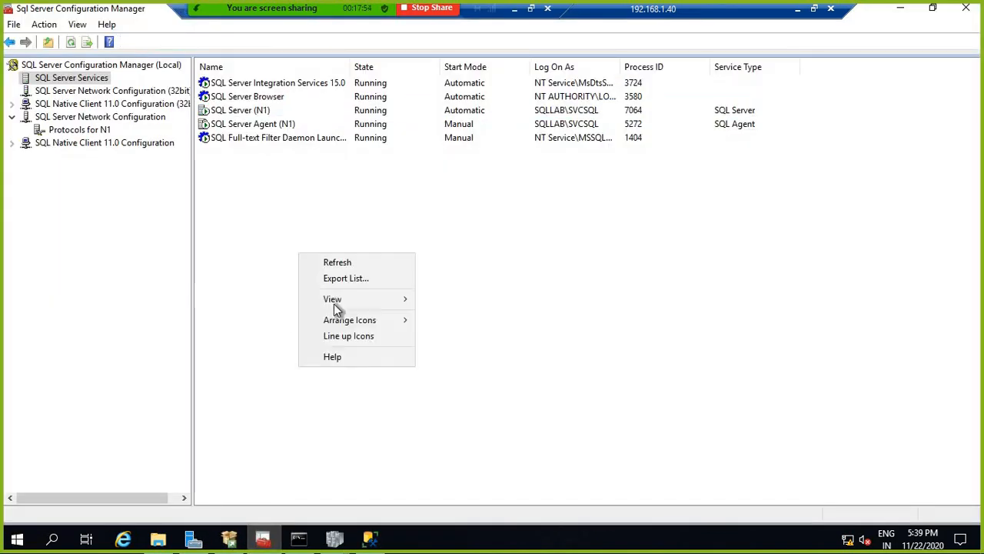
left_click(339, 262)
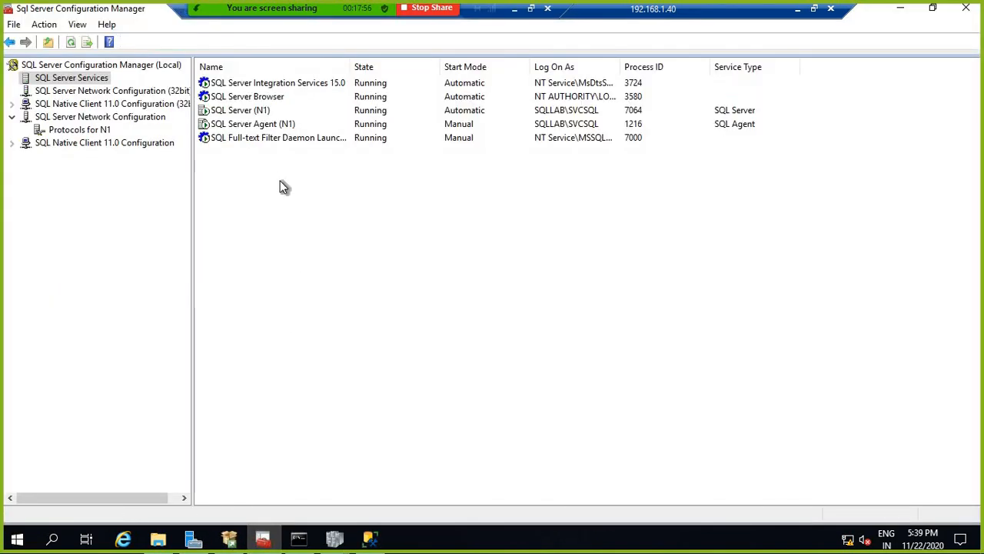
left_click(370, 538)
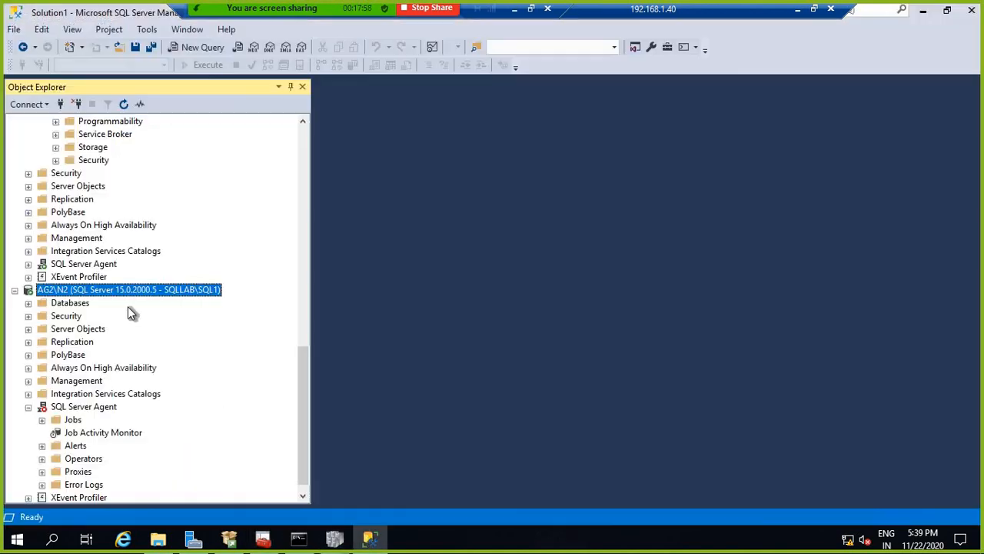
Step: Refresh the SQL Server Agent and AG2\N2 nodes, then expand the lower SQL Server Agent
right_click(68, 408)
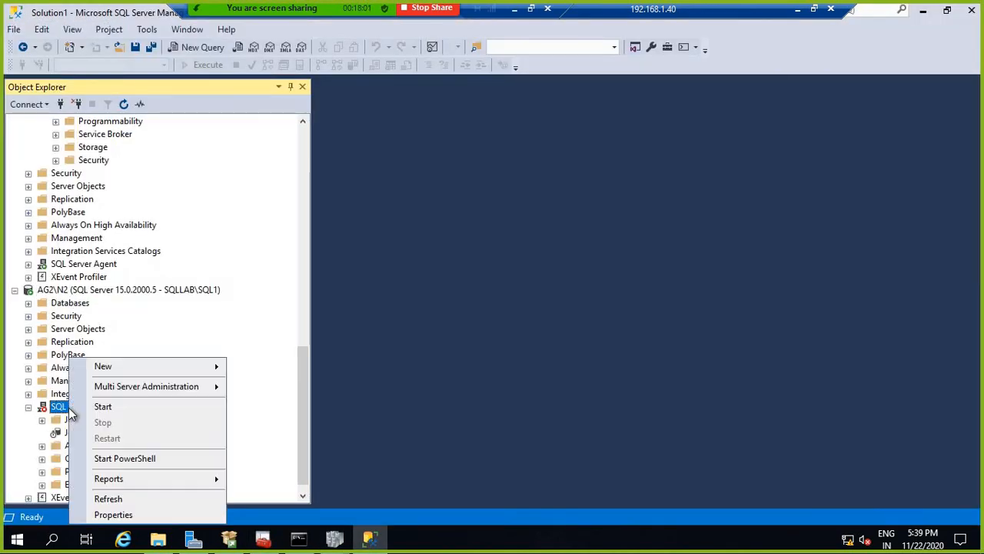
left_click(108, 499)
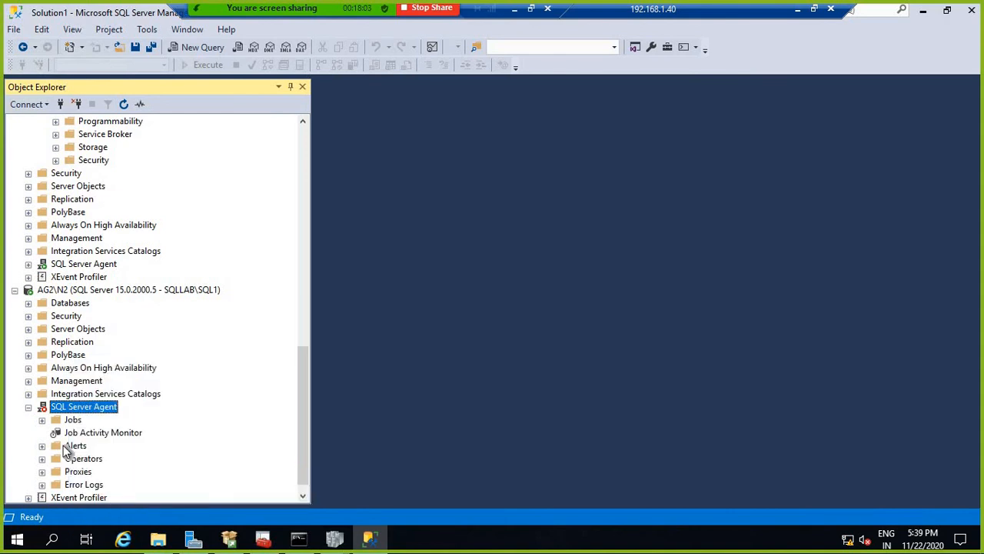
left_click(29, 407)
right_click(66, 356)
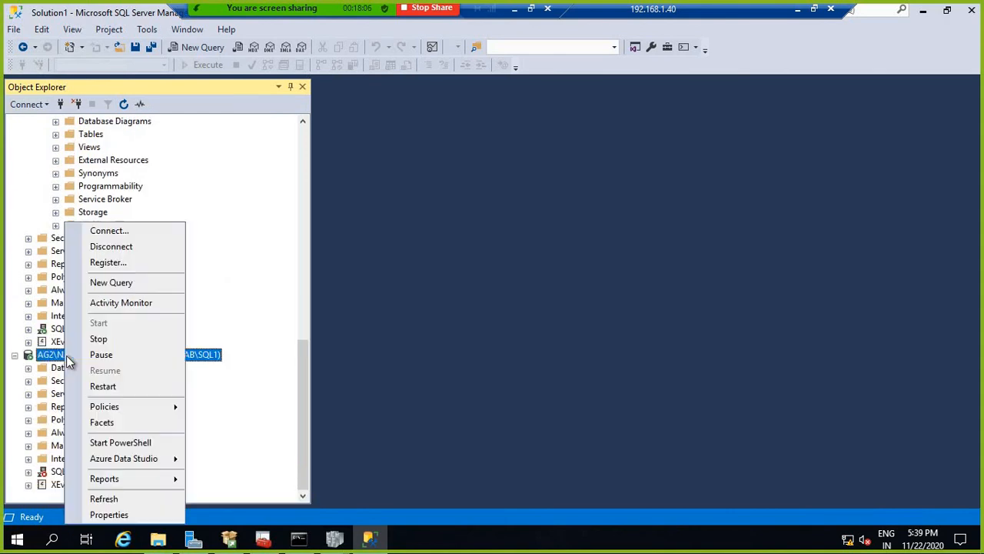
left_click(105, 498)
left_click(77, 471)
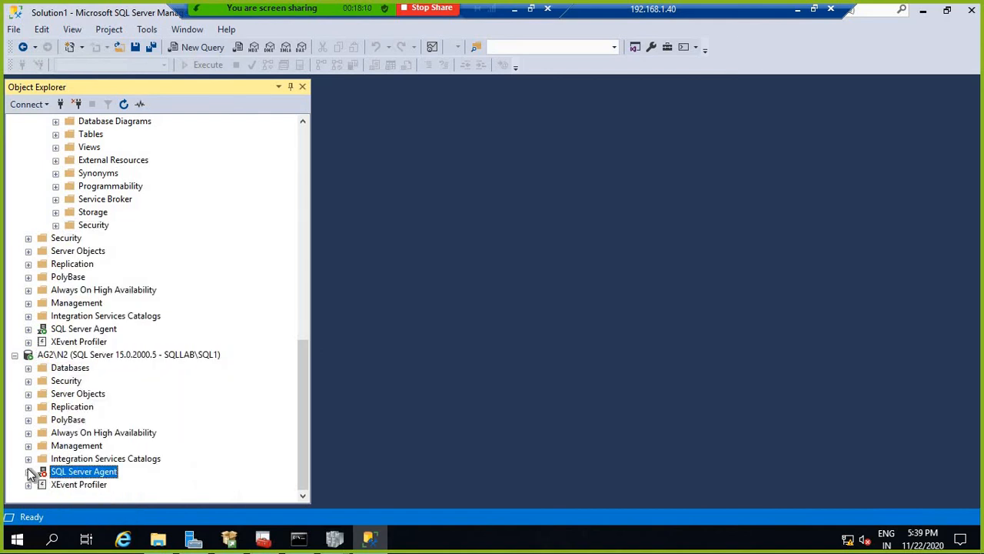
left_click(28, 471)
scroll(143, 420, "up", 8)
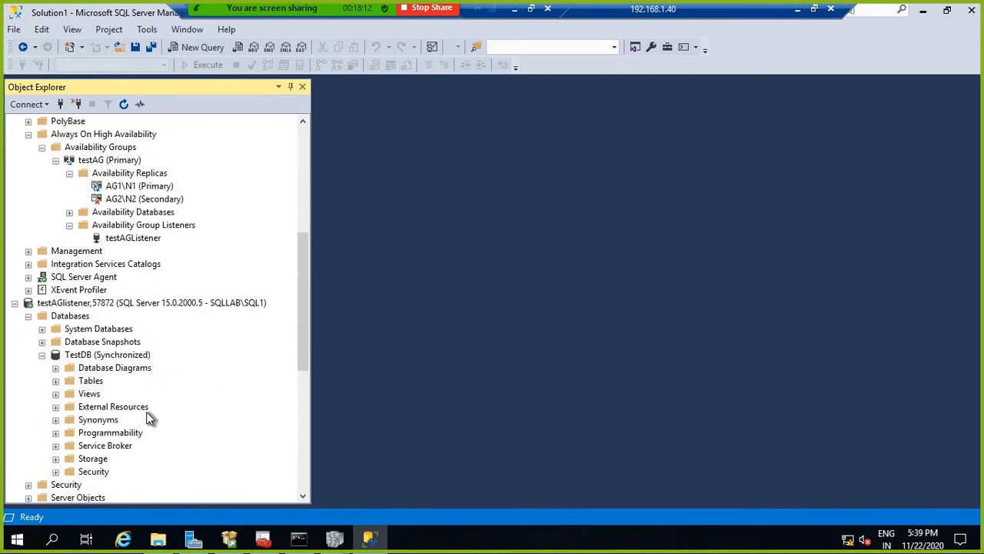
scroll(157, 395, "down", 4)
scroll(158, 389, "up", 7)
scroll(153, 269, "down", 3)
scroll(154, 271, "up", 7)
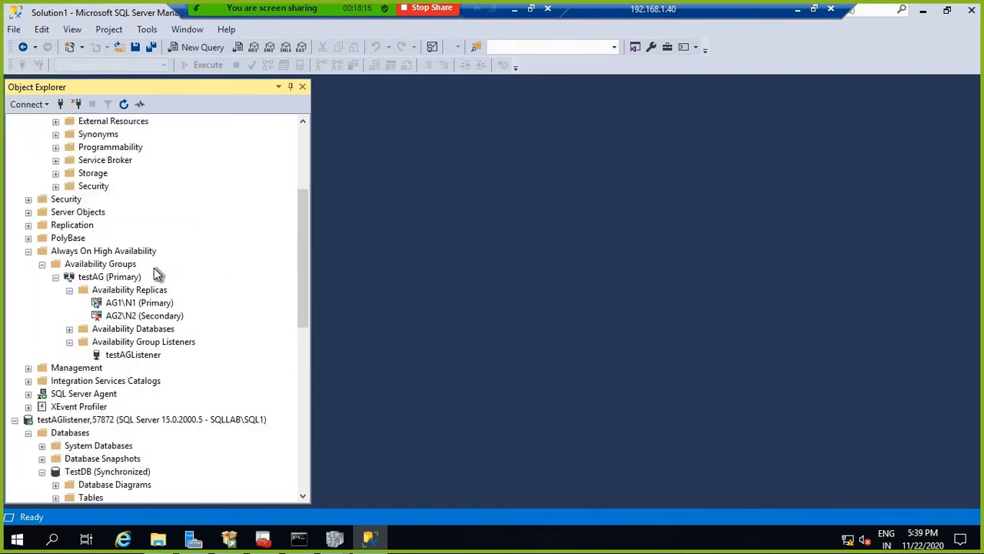
Step: Under AG1\N1, view the testAG availability group properties without changes, then reopen its context menu
left_click(107, 123)
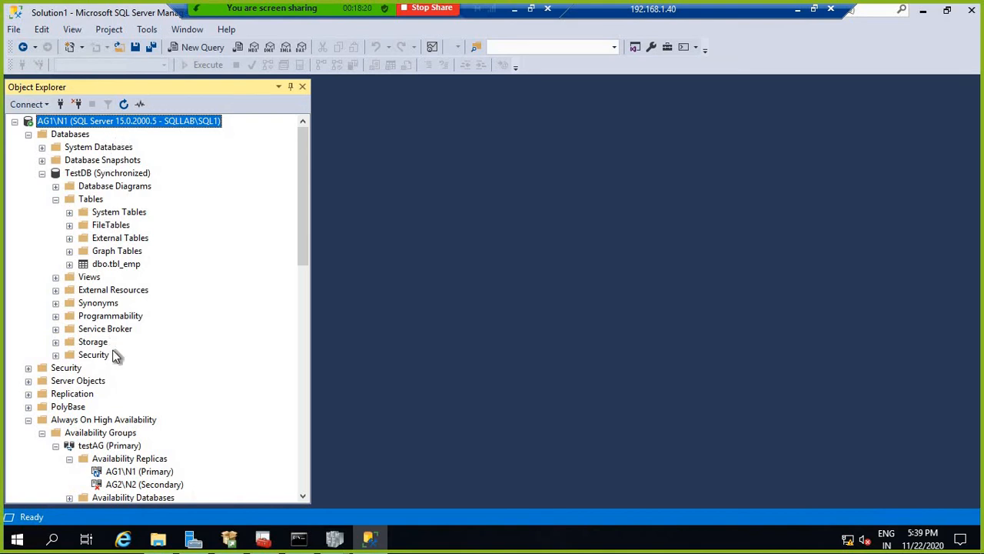
scroll(158, 358, "down", 4)
right_click(114, 291)
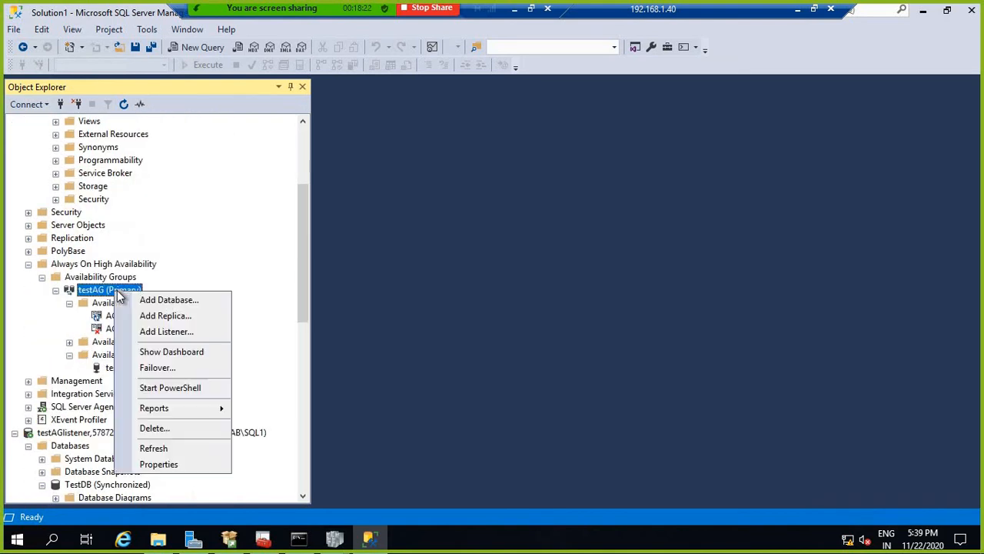
right_click(112, 277)
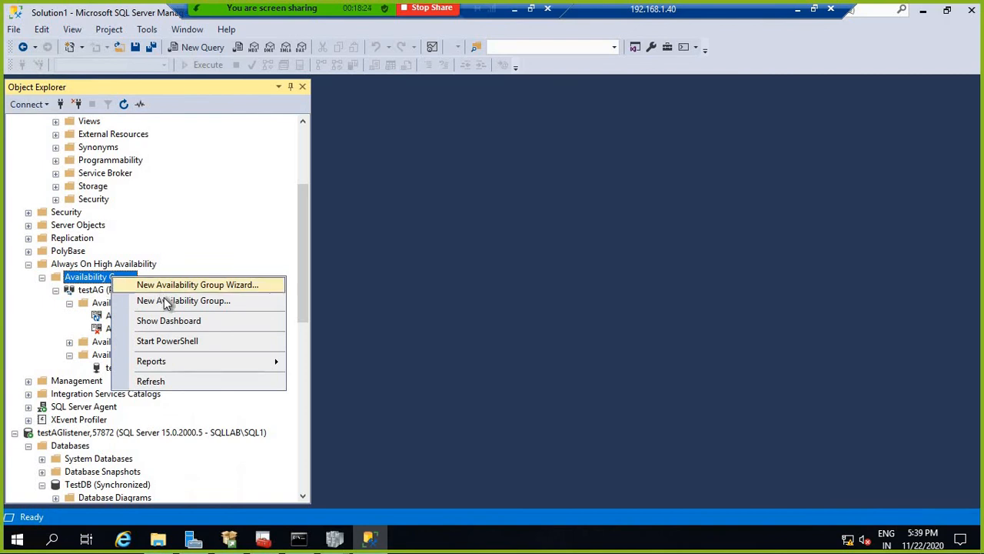
right_click(113, 291)
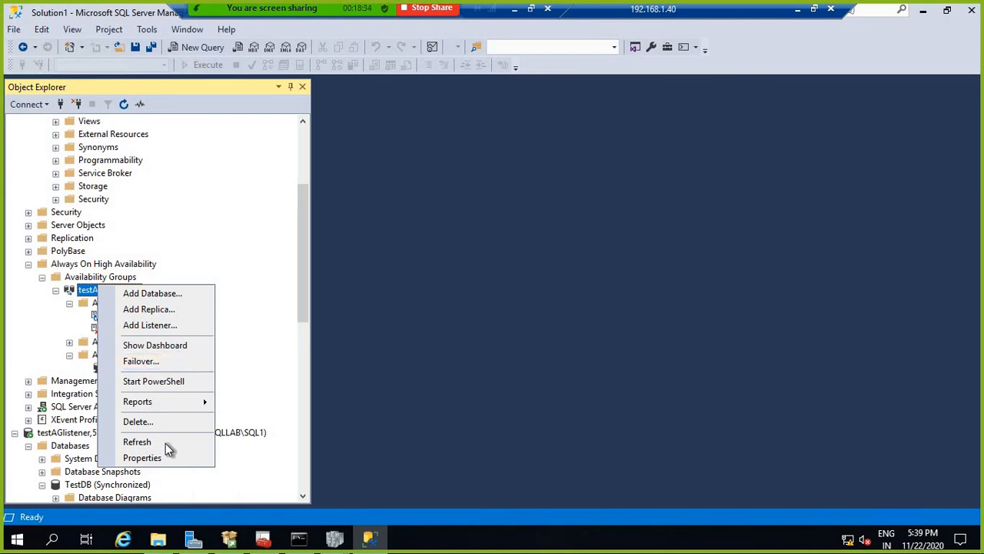
left_click(143, 458)
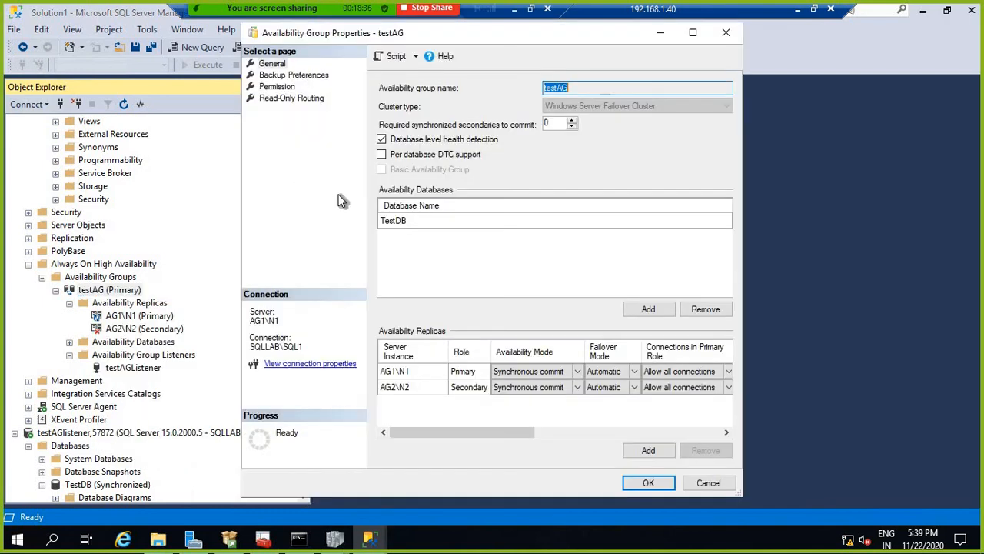
left_click(707, 486)
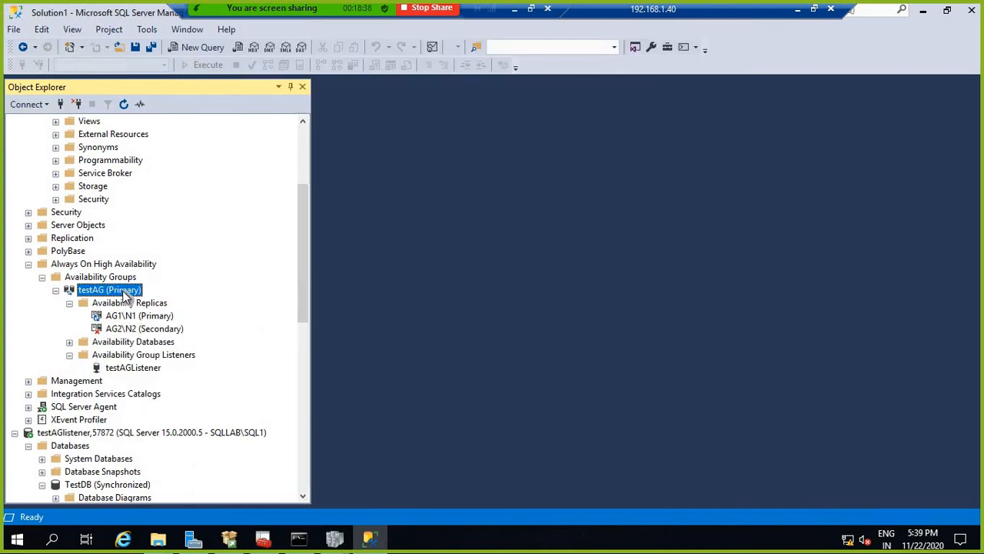
right_click(126, 296)
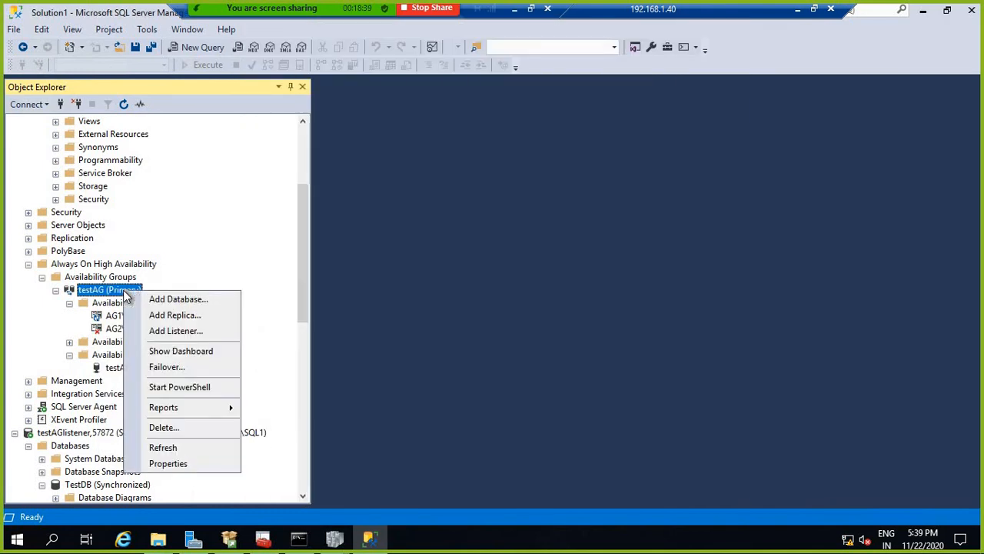
Step: Open the testAG dashboard and refresh the AG2\N2 secondary replica's status
left_click(163, 353)
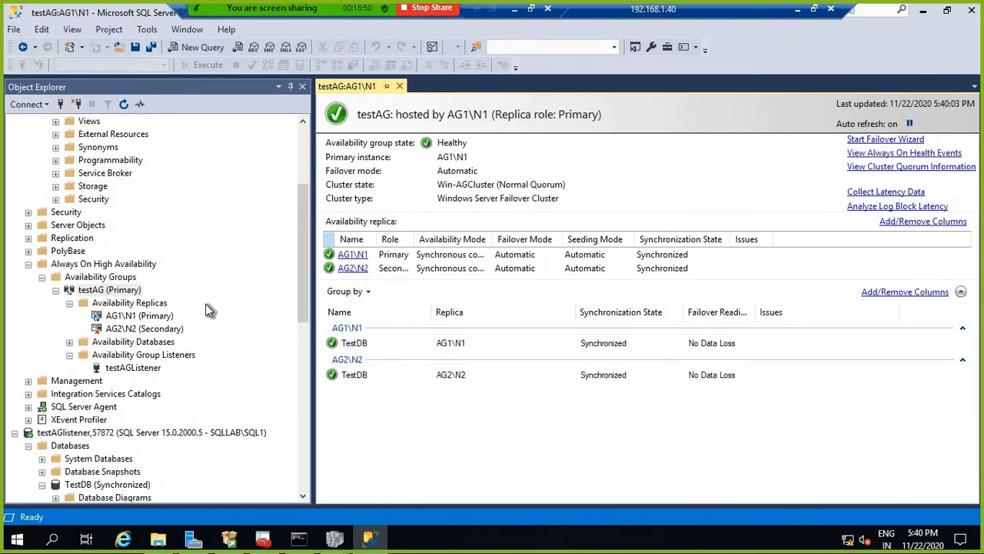
right_click(132, 330)
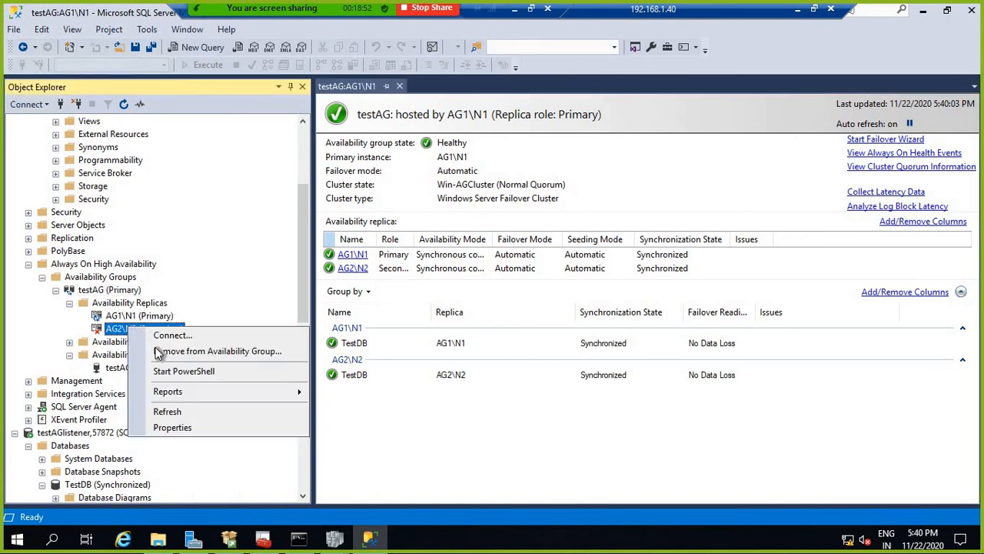
left_click(168, 411)
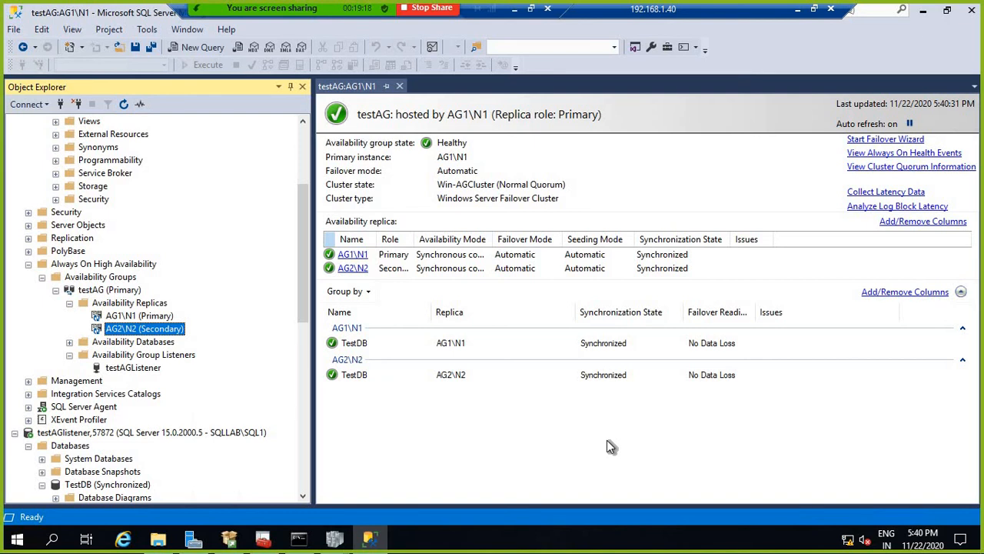
Step: Check testAG's context menus without choosing anything, then select its Availability Databases, testAGListener and Availability Groups nodes
right_click(133, 306)
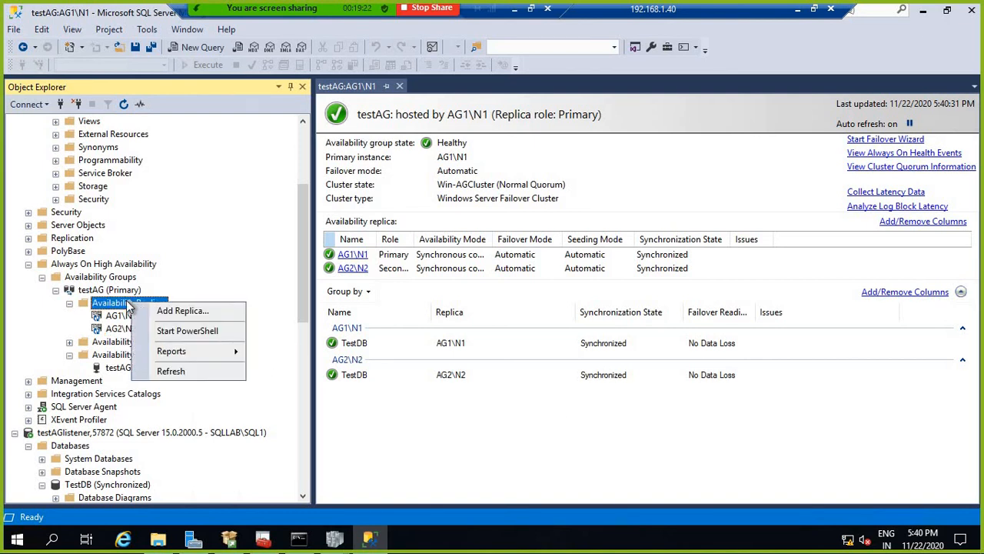
right_click(119, 293)
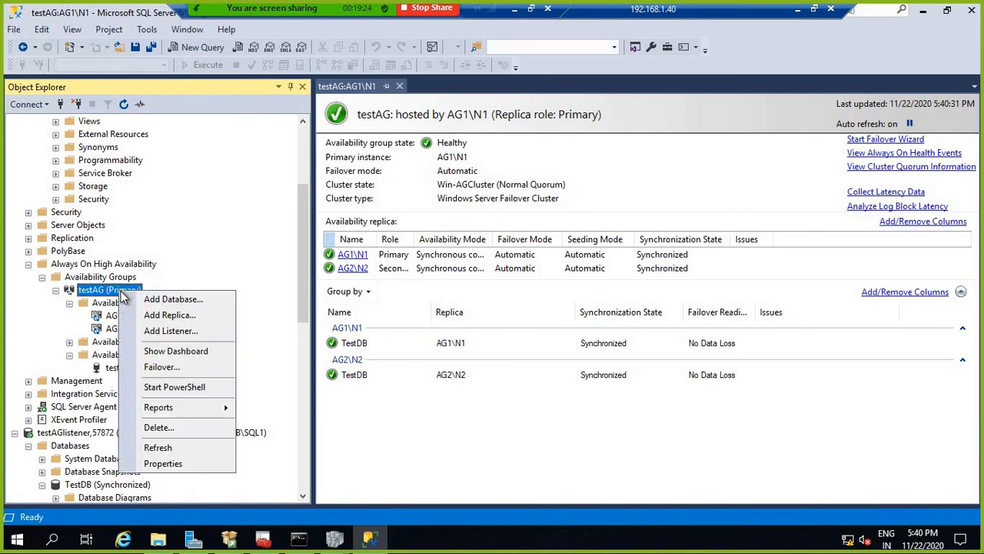
mouse_move(192, 409)
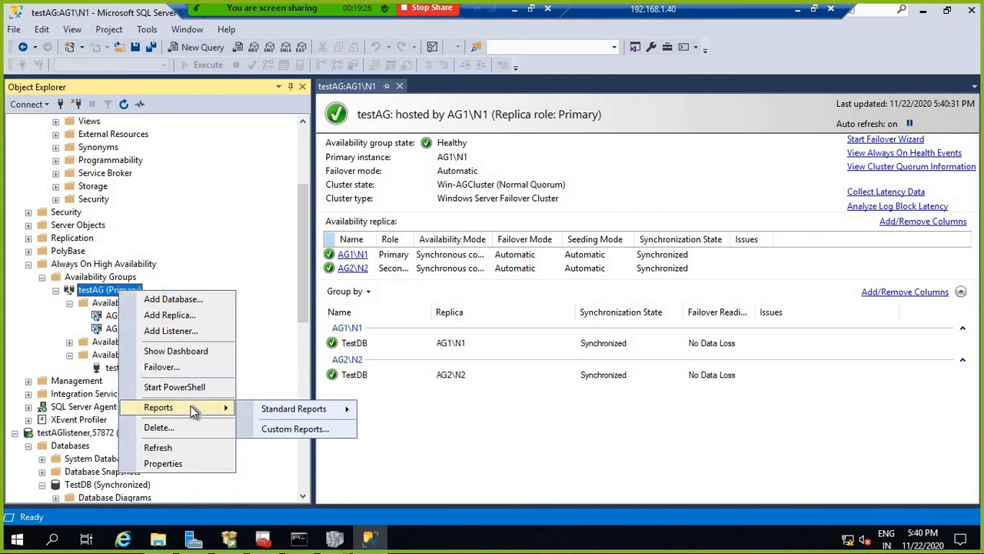
mouse_move(265, 420)
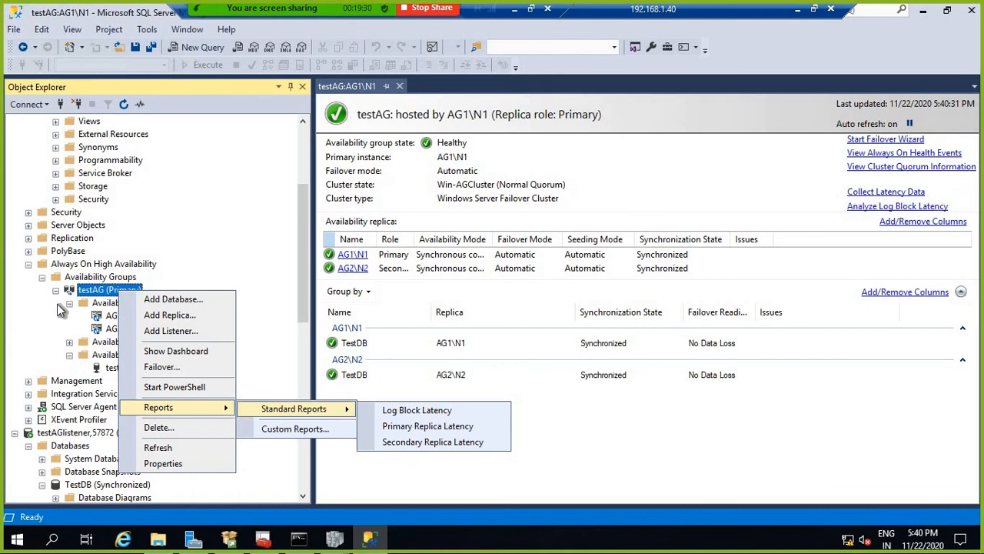
left_click(43, 343)
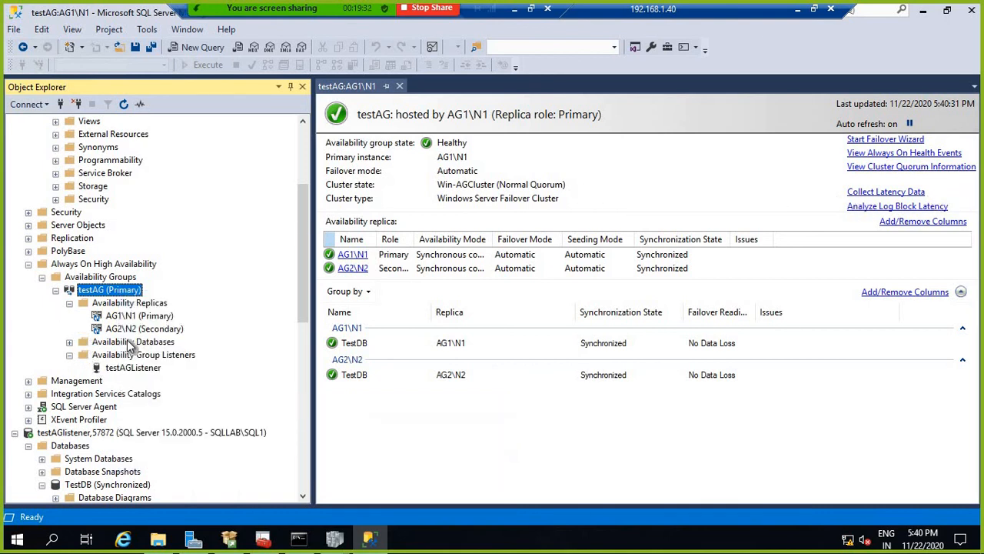
left_click(132, 343)
left_click(141, 367)
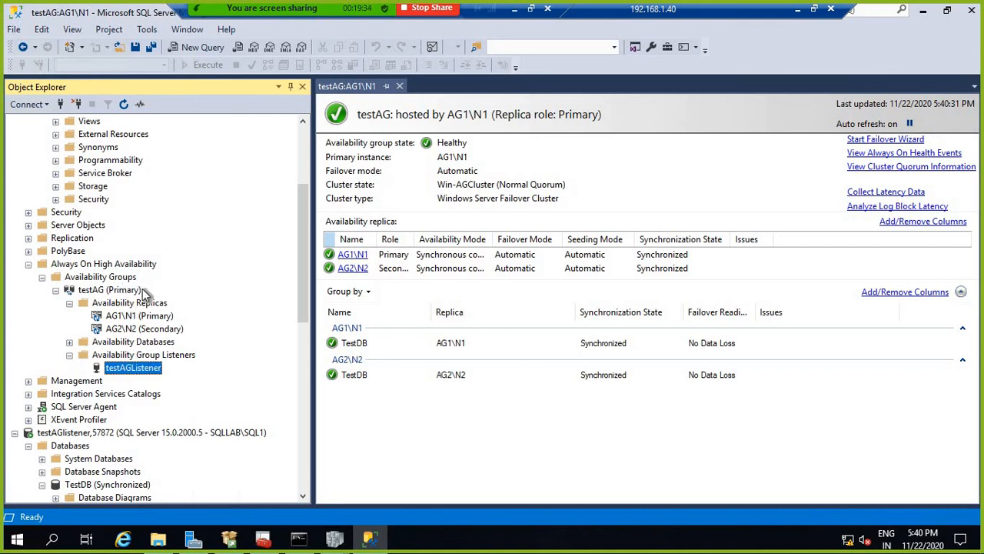
left_click(108, 277)
Step: Select the AG2\N2 server further down, then the AG1\N1 server back at the top
scroll(227, 293, "down", 6)
scroll(178, 288, "down", 6)
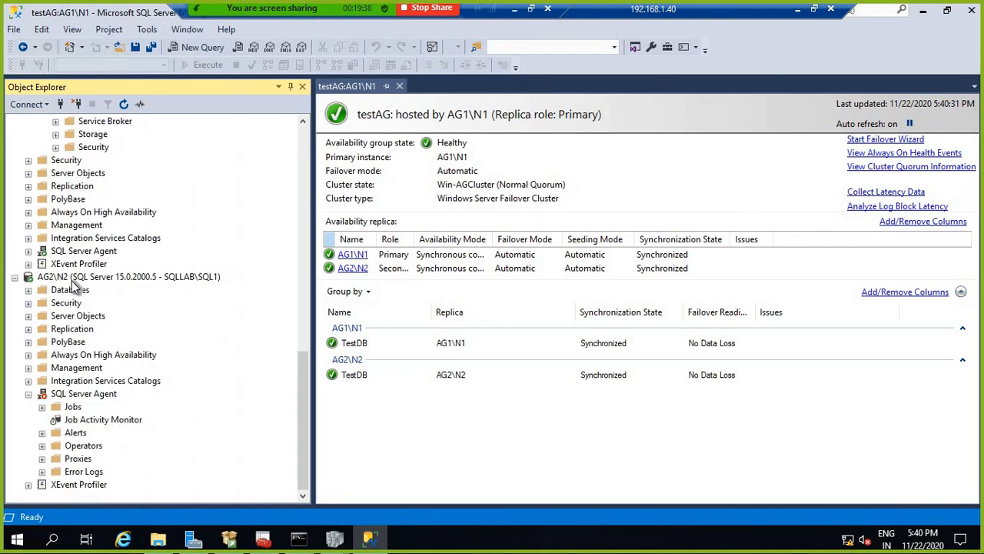
left_click(73, 278)
scroll(127, 329, "up", 13)
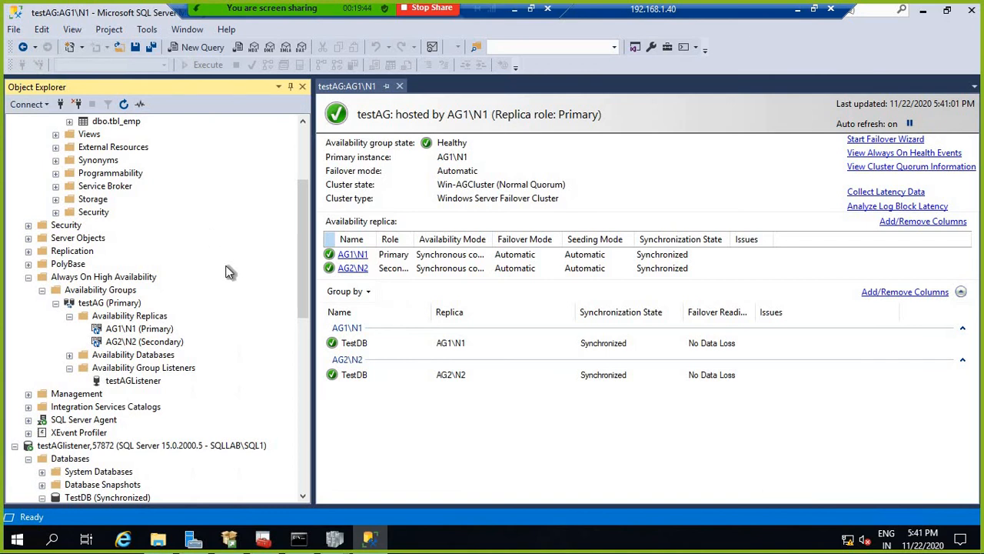
scroll(228, 271, "up", 4)
left_click(71, 121)
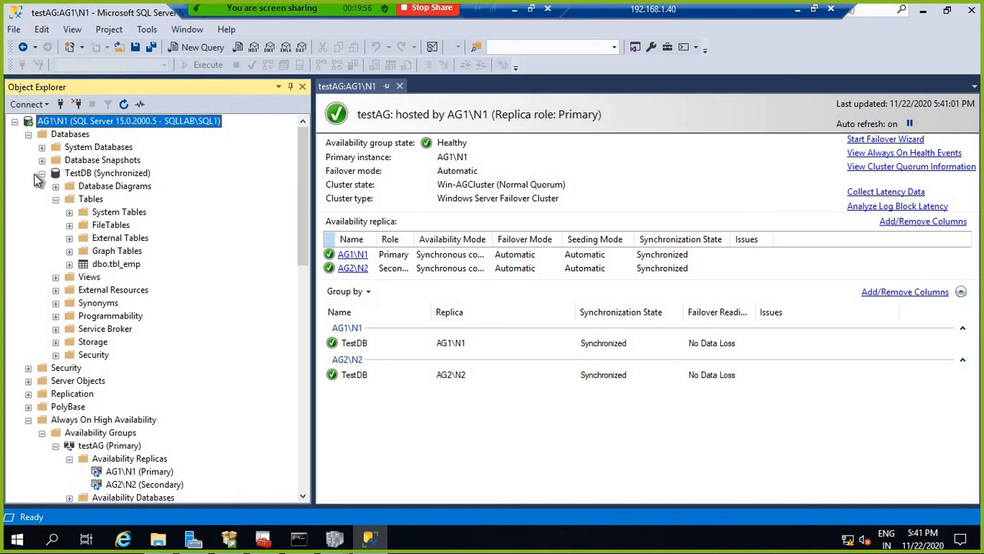
Step: Collapse TestDB under AG1\N1, select the testAGlistener,57872 connection and testAG, then reselect AG1\N1
left_click(41, 173)
scroll(284, 288, "down", 2)
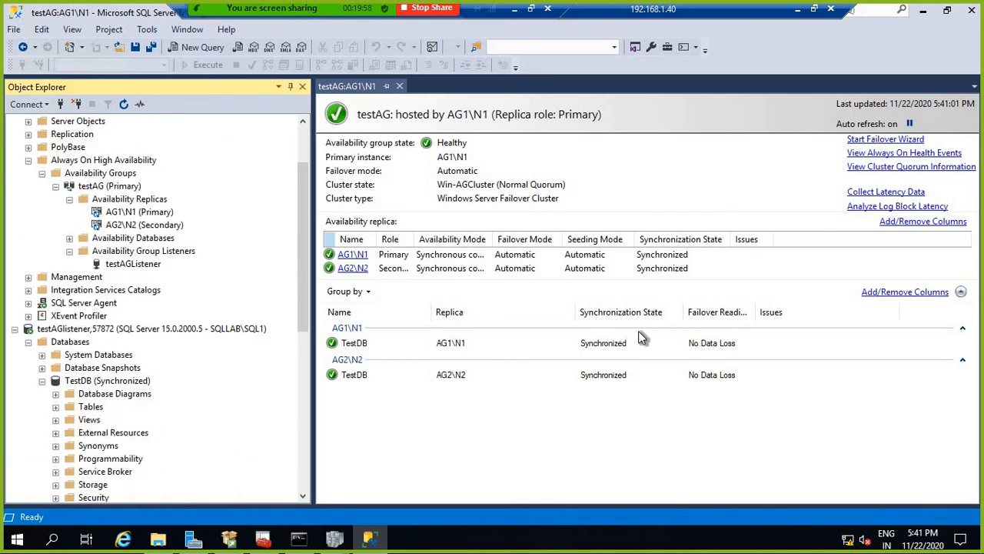
left_click(122, 331)
scroll(224, 287, "up", 2)
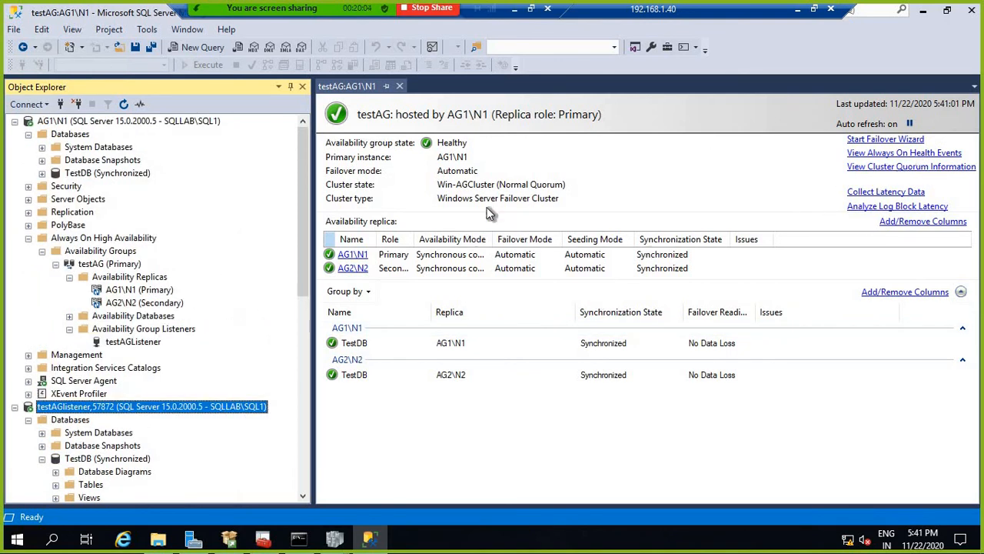
left_click(116, 264)
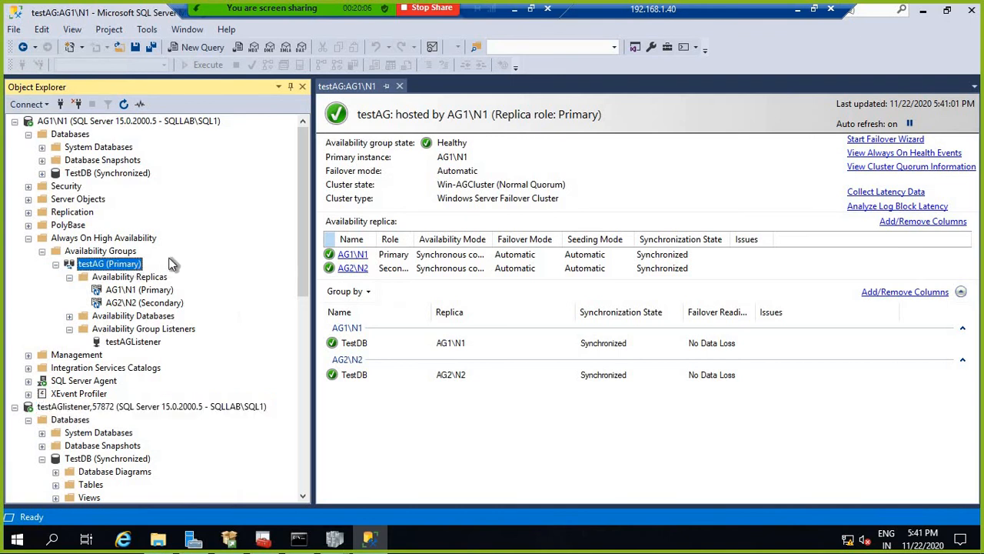
mouse_move(285, 9)
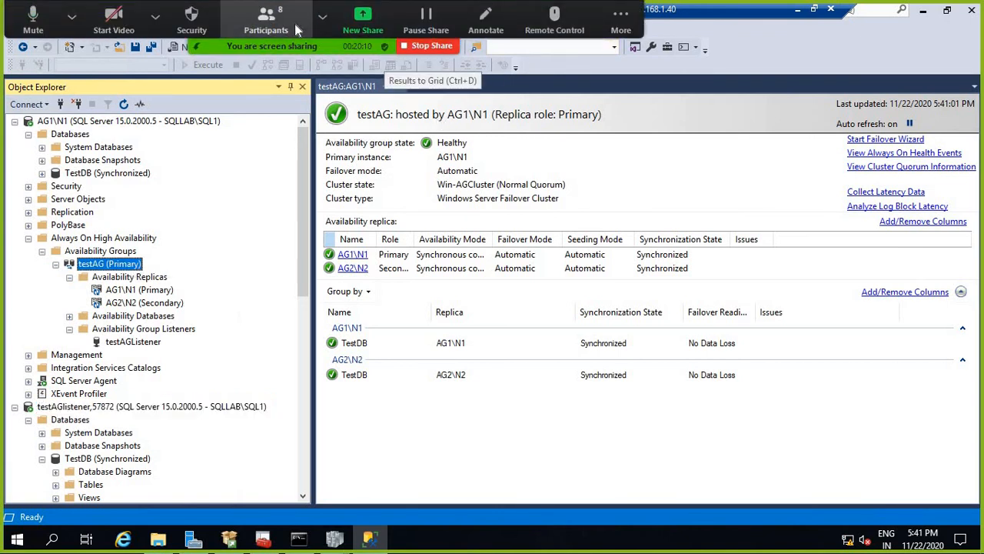
left_click(322, 16)
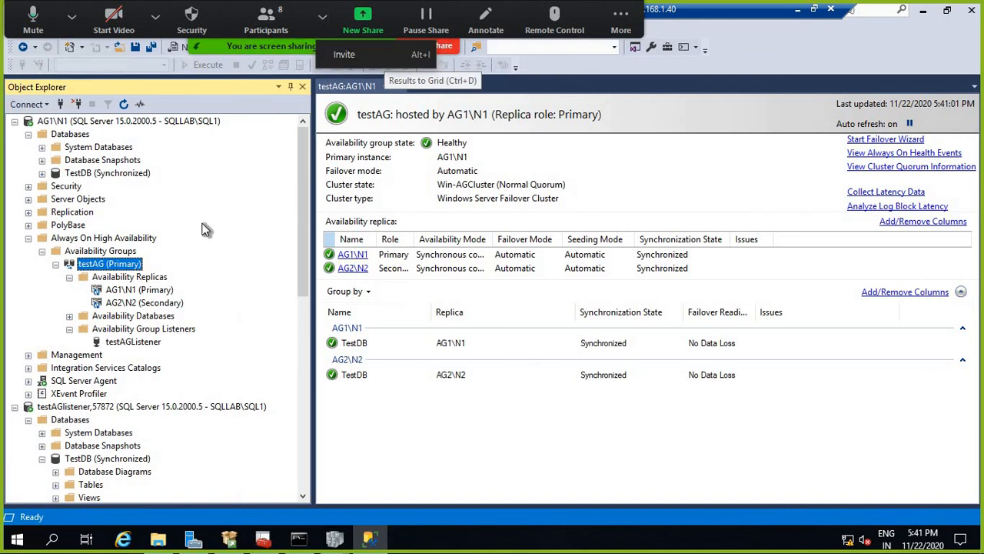
left_click(85, 122)
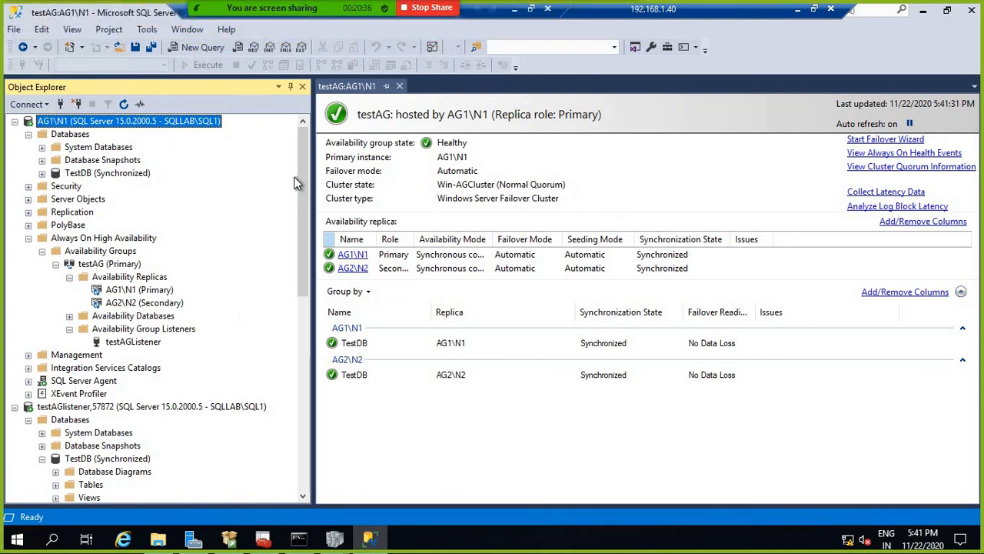
Step: Collapse the AG1\N1, testAGlistener,57872 and AG2\N2 server trees in Object Explorer
left_click(16, 121)
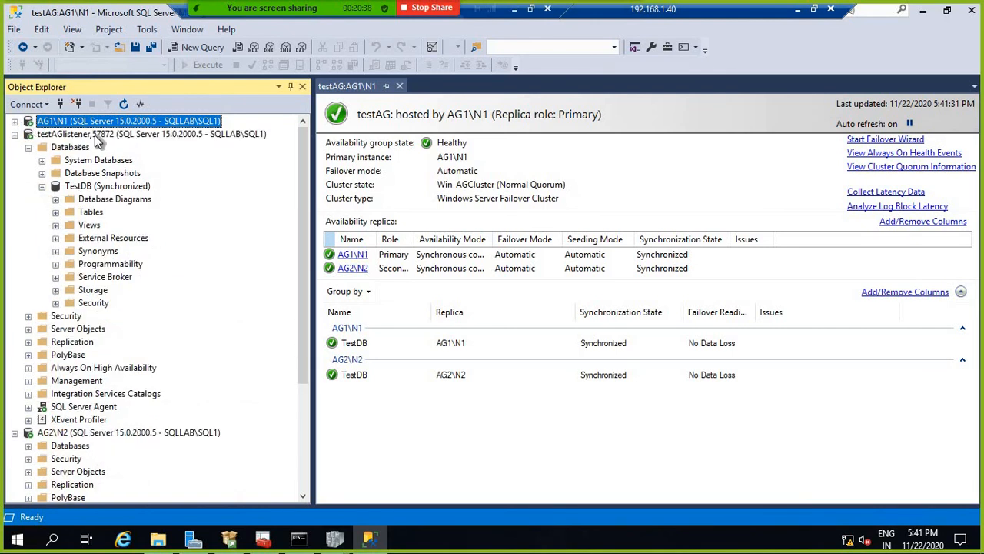
left_click(23, 138)
left_click(15, 134)
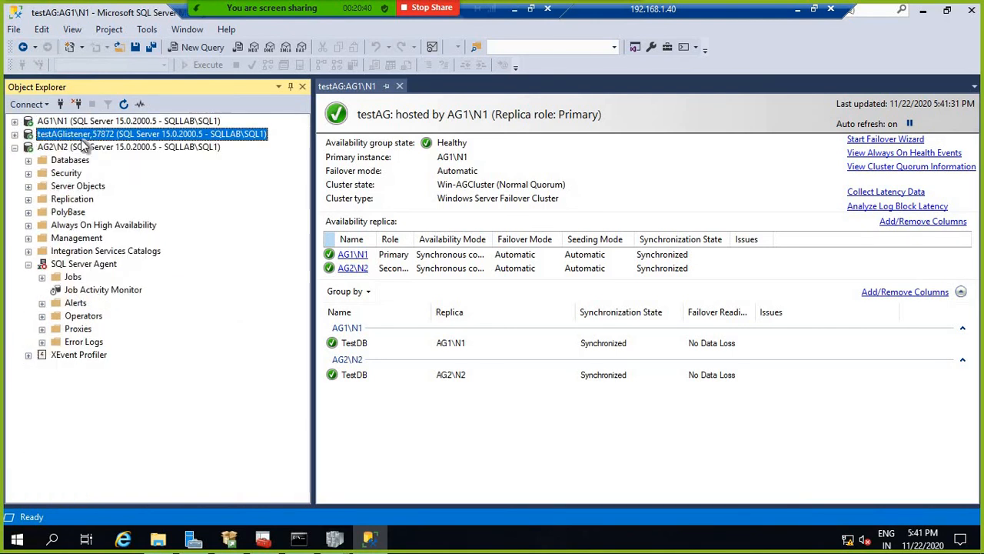
left_click(92, 146)
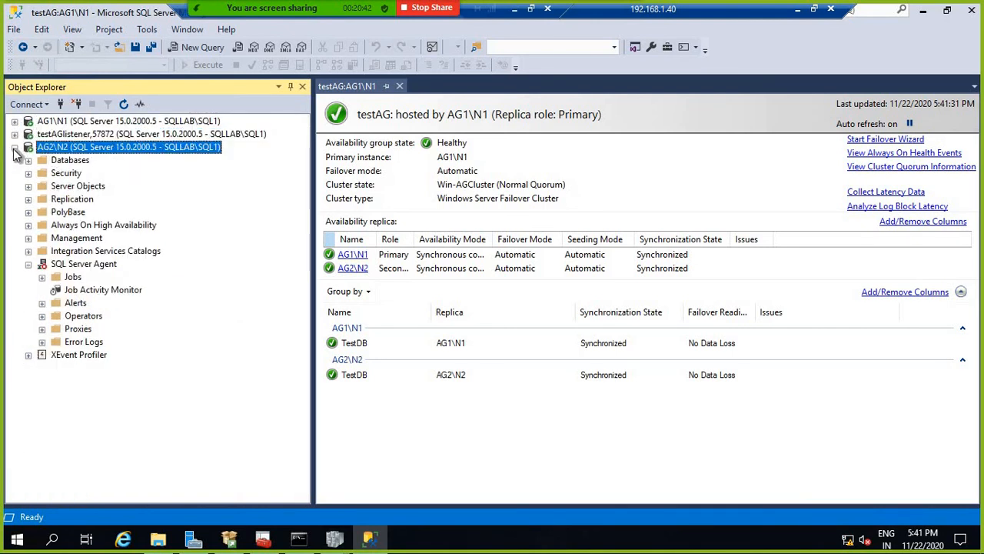
left_click(14, 147)
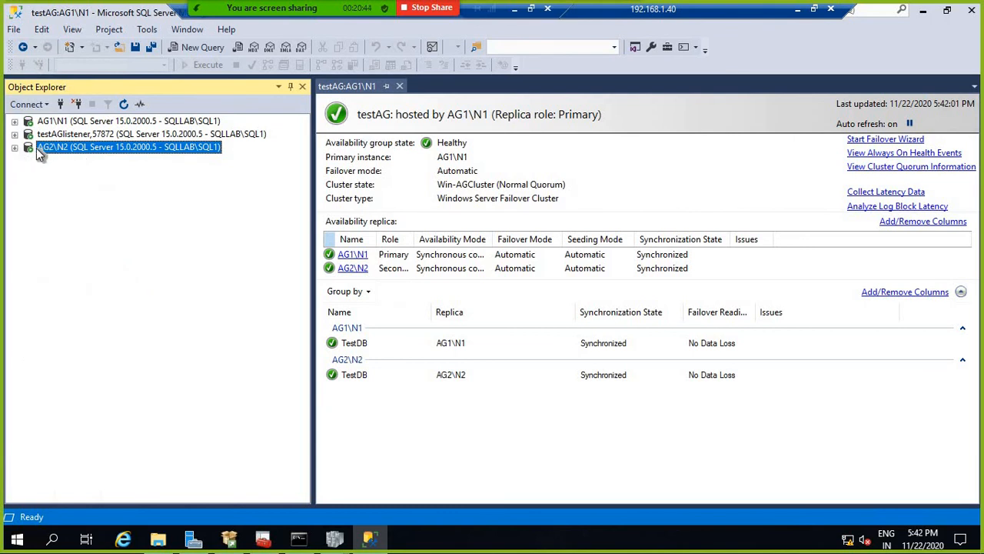
Step: Re-expand the three server trees, then minimize the Remote Desktop session and VirtualBox window
left_click(15, 147)
left_click(15, 134)
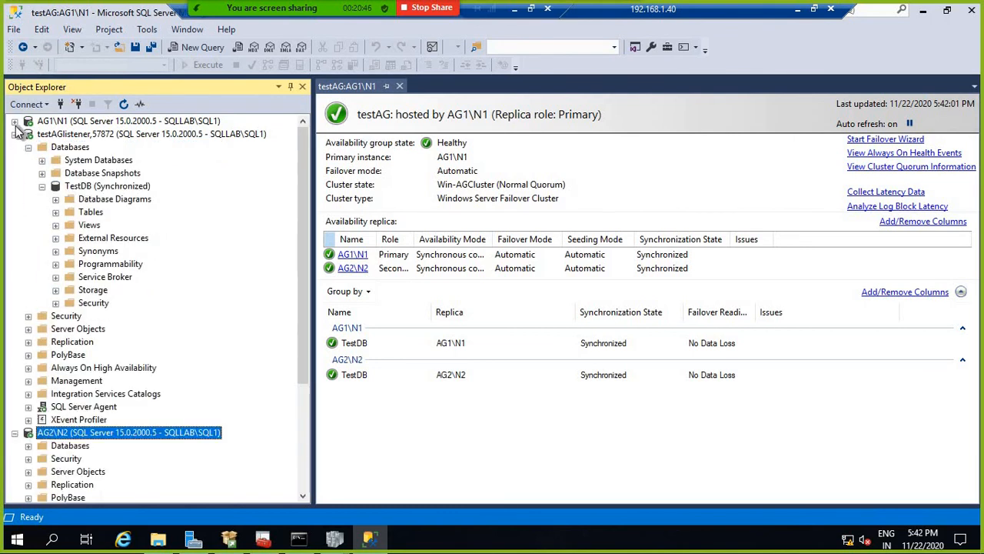
left_click(15, 121)
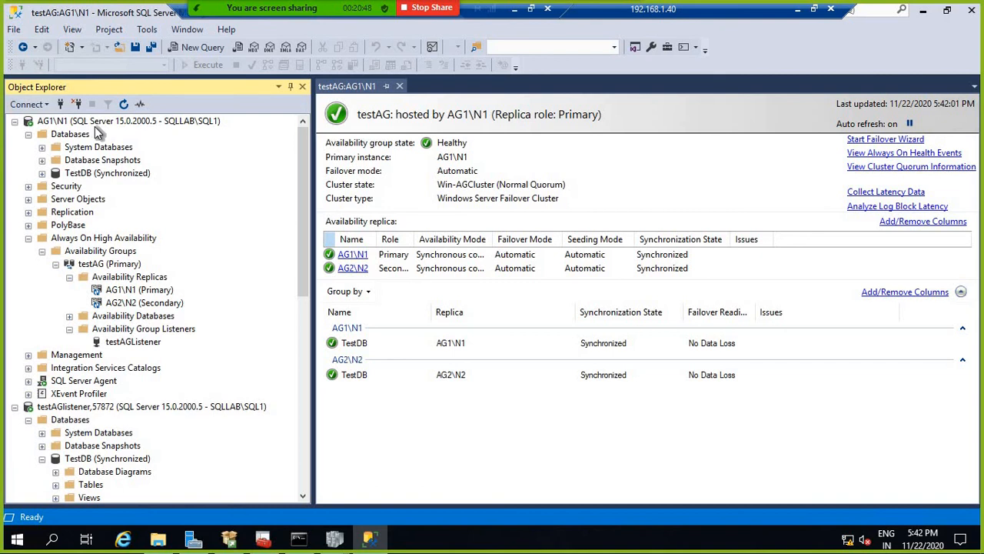
left_click(796, 15)
left_click(518, 14)
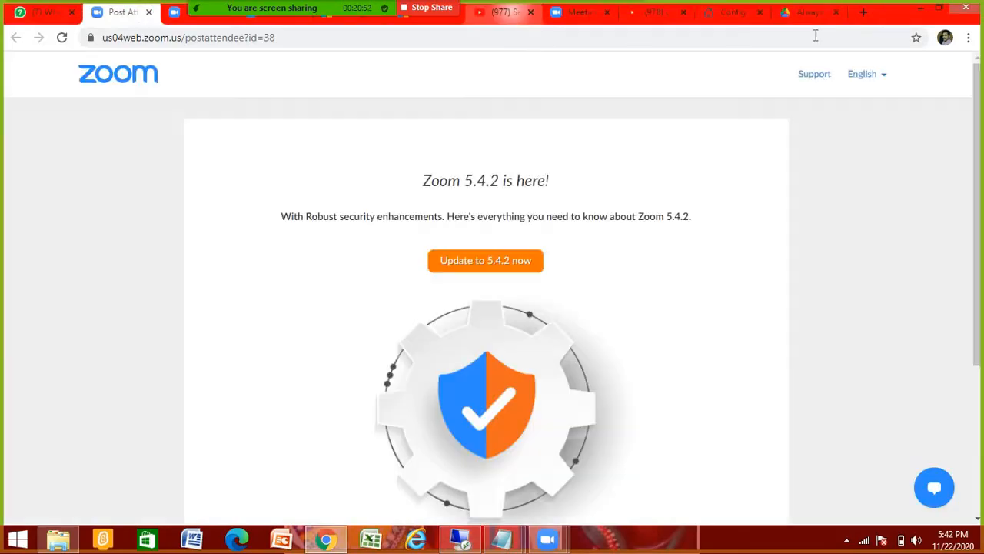
Step: Minimize Chrome's Zoom page and the VM window, then switch to the 192.168.1.40 Remote Desktop session
left_click(919, 12)
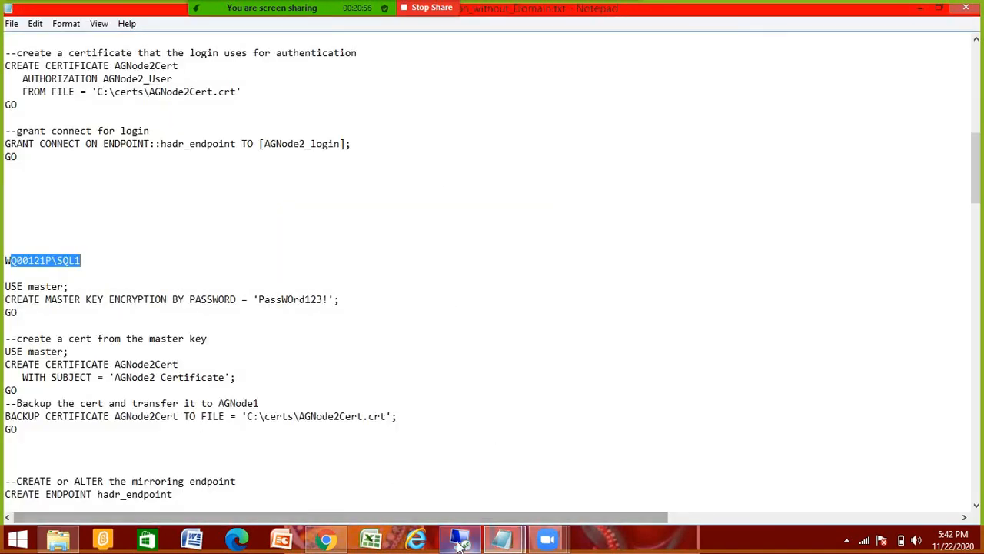
left_click(462, 538)
left_click(908, 11)
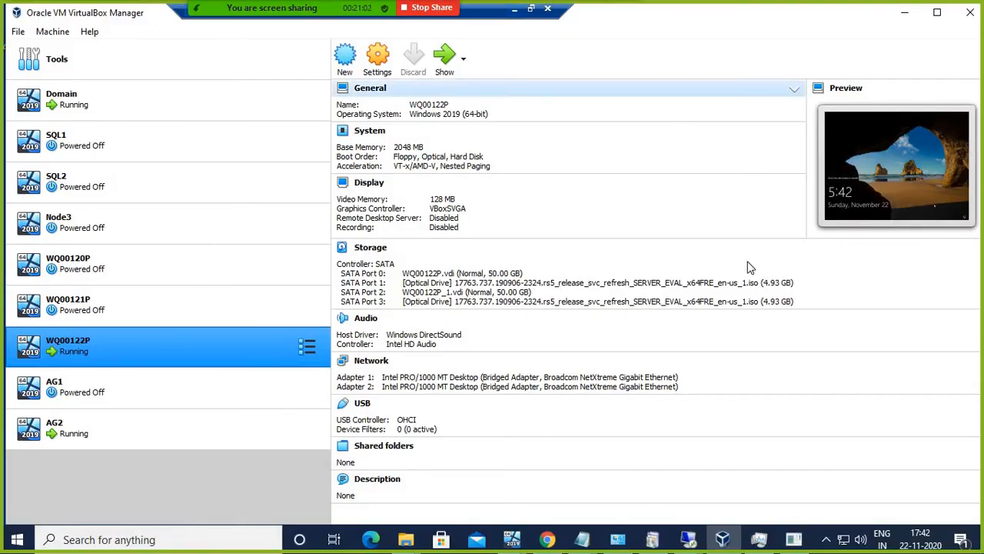
mouse_move(688, 538)
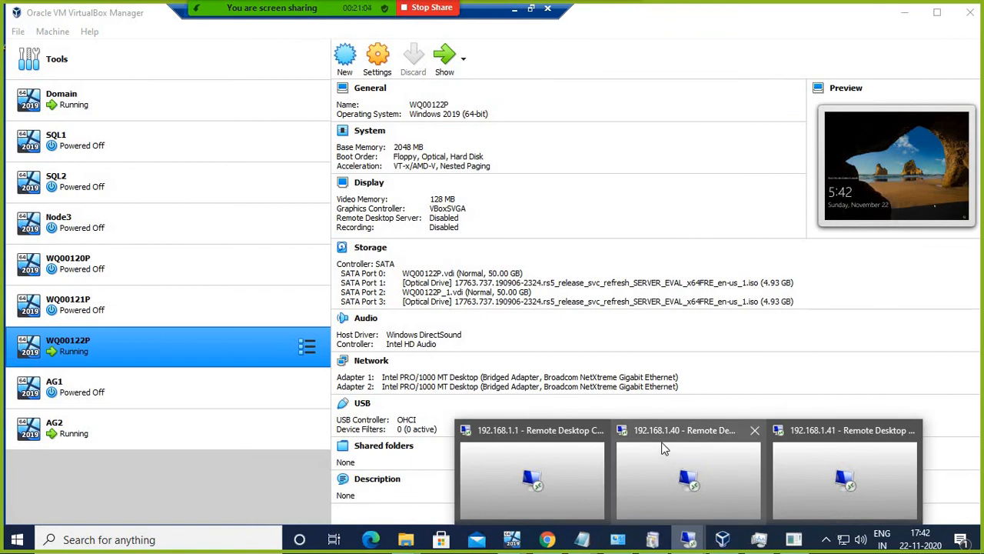
left_click(696, 429)
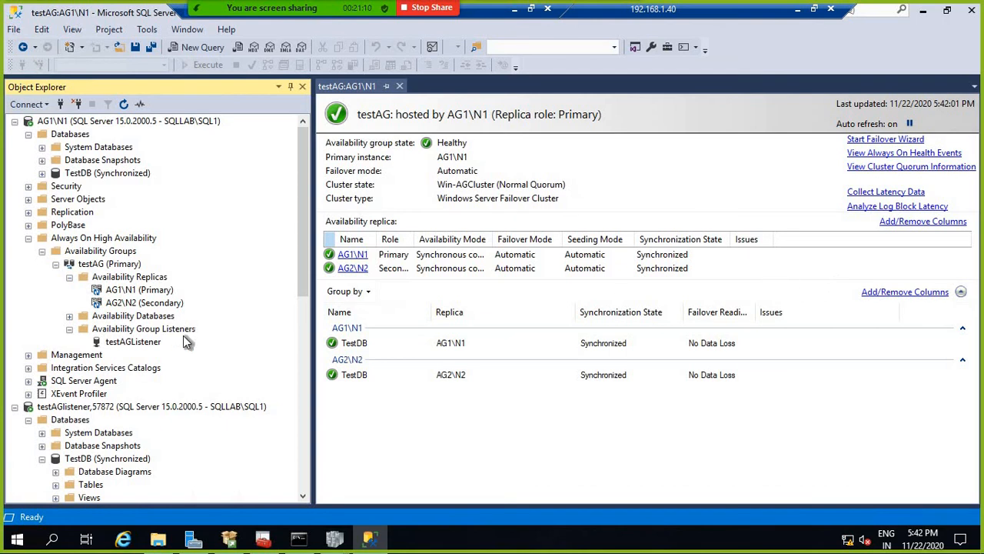
left_click(111, 264)
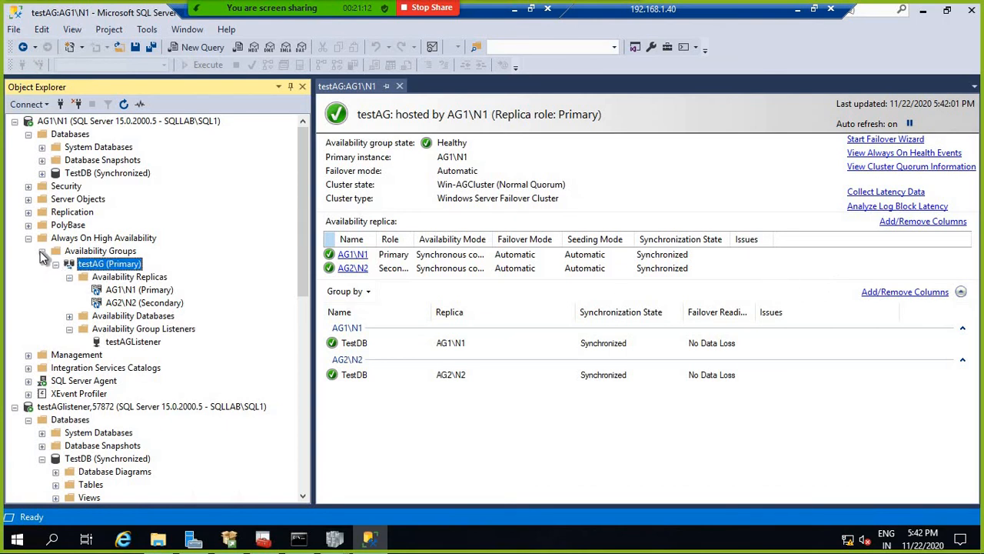
left_click(102, 252)
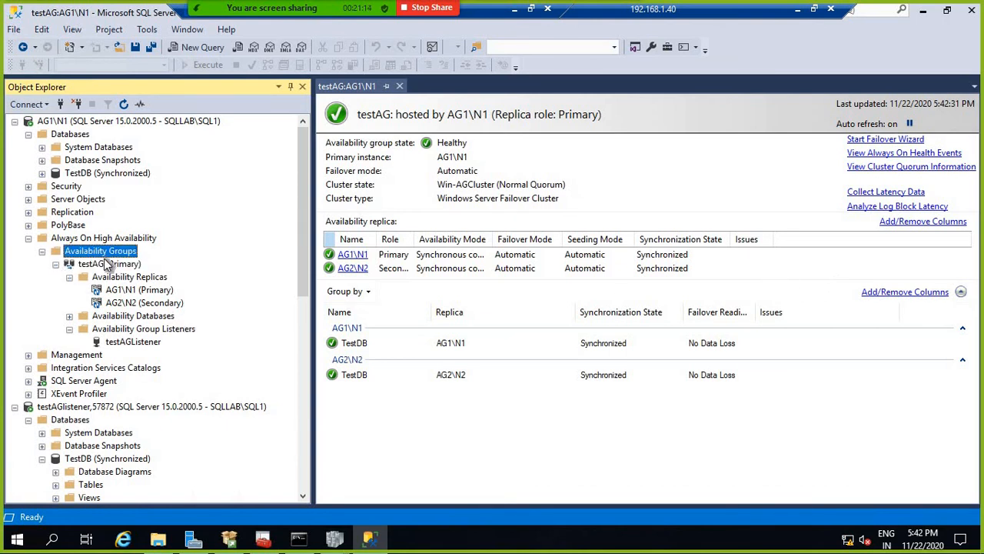
left_click(110, 265)
scroll(160, 277, "down", 3)
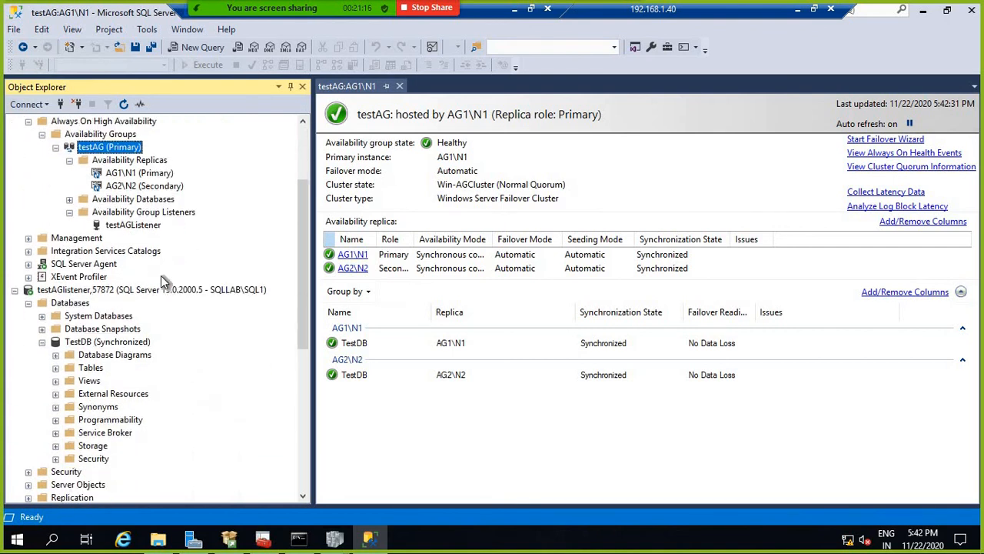
left_click(139, 290)
scroll(173, 277, "up", 3)
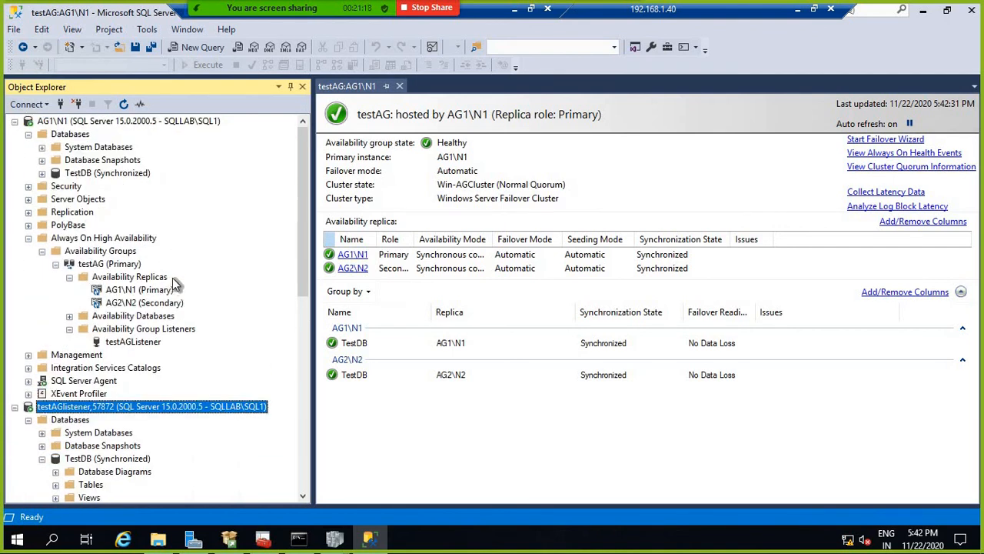
left_click(86, 121)
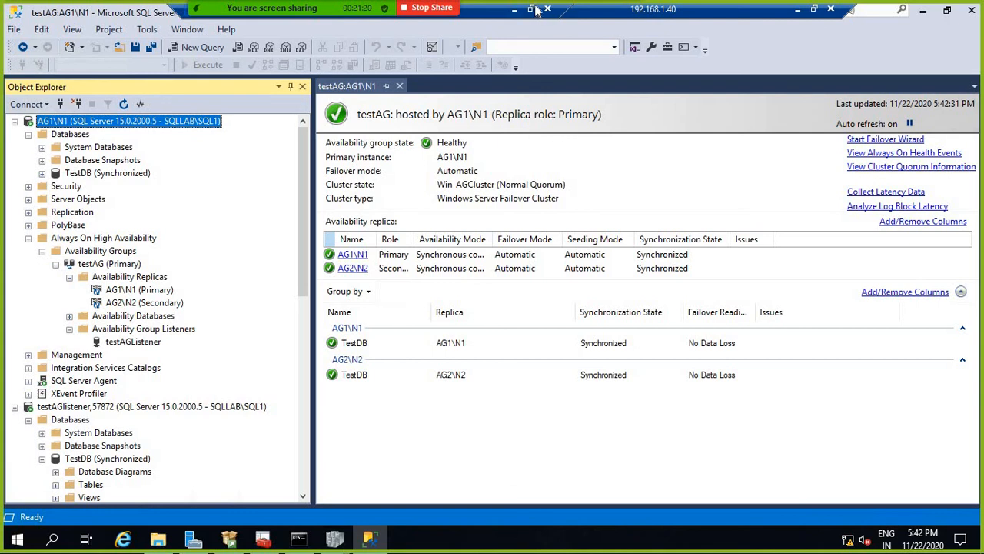
mouse_move(265, 9)
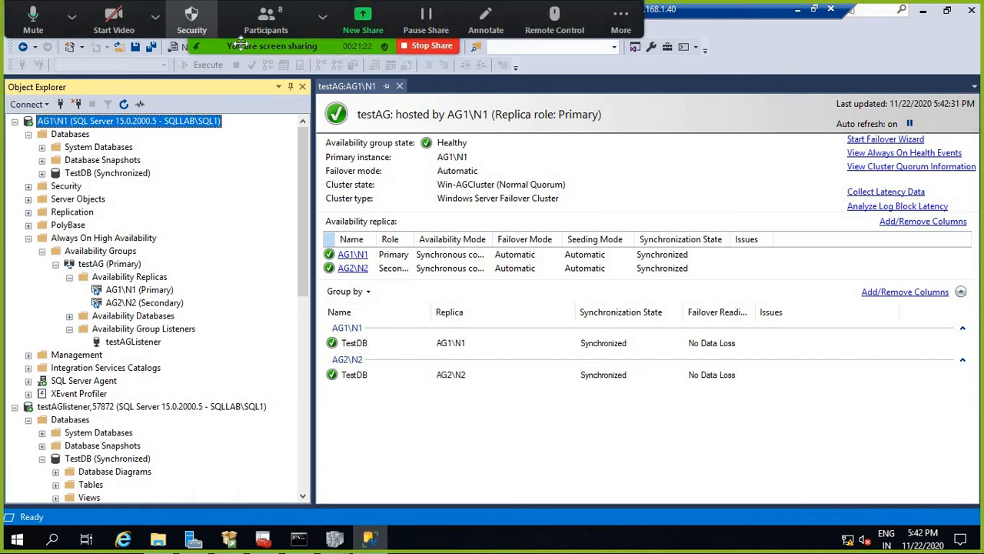
left_click(155, 28)
left_click(351, 49)
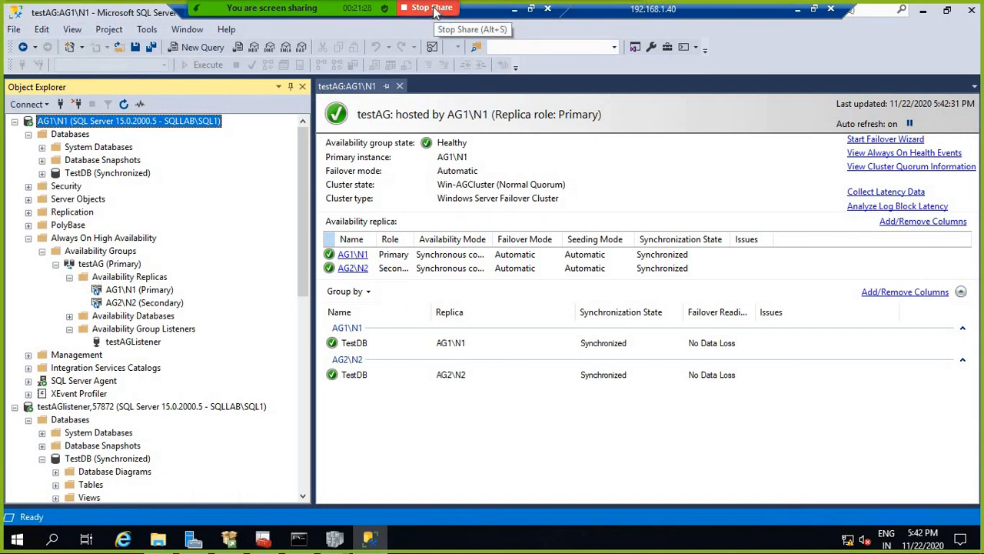
Step: Stop screen sharing and end the Zoom meeting for all participants
left_click(433, 9)
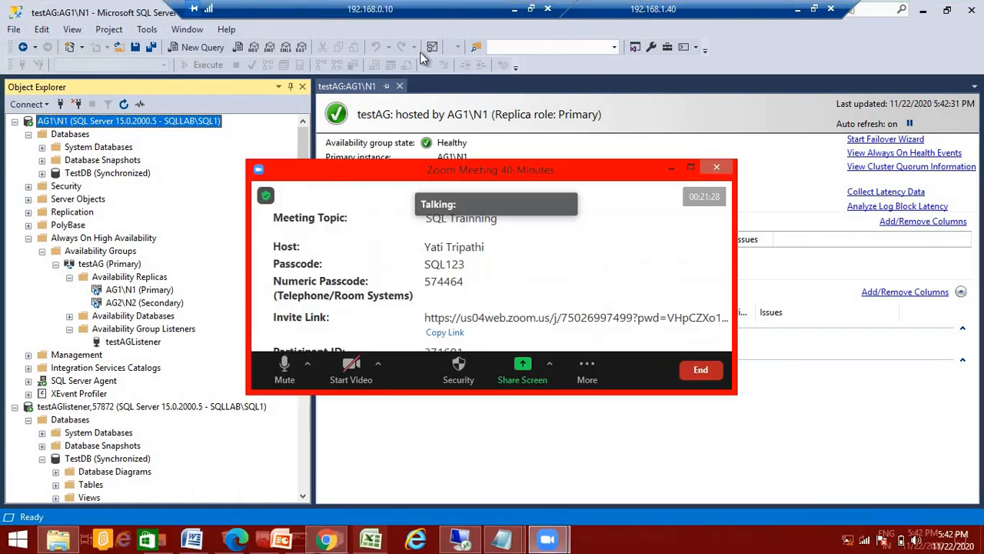
left_click(700, 376)
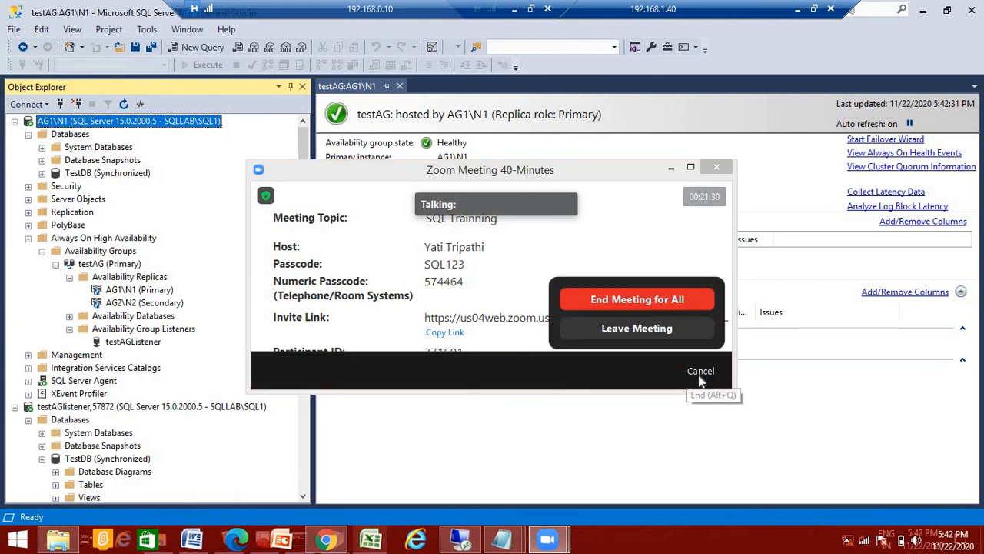
left_click(639, 330)
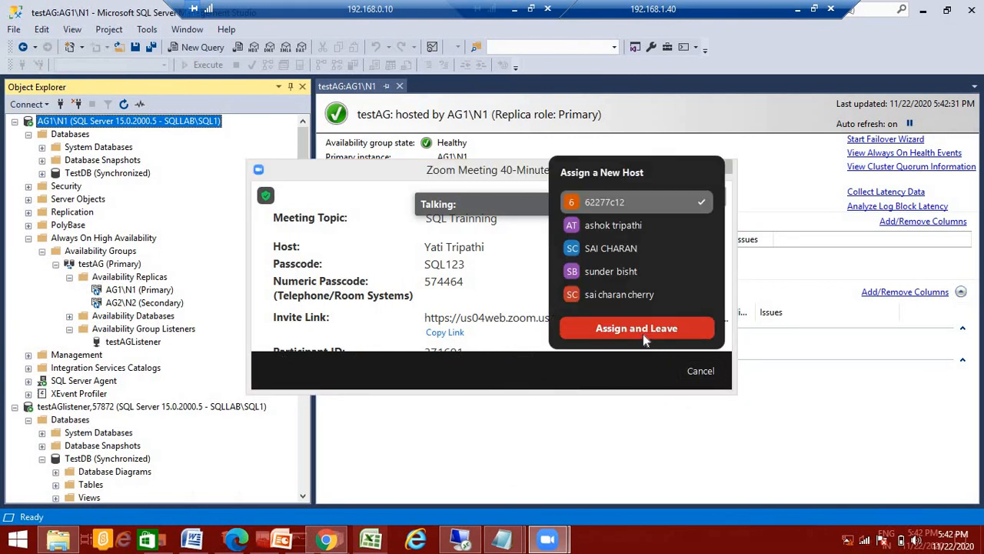
left_click(700, 373)
left_click(708, 371)
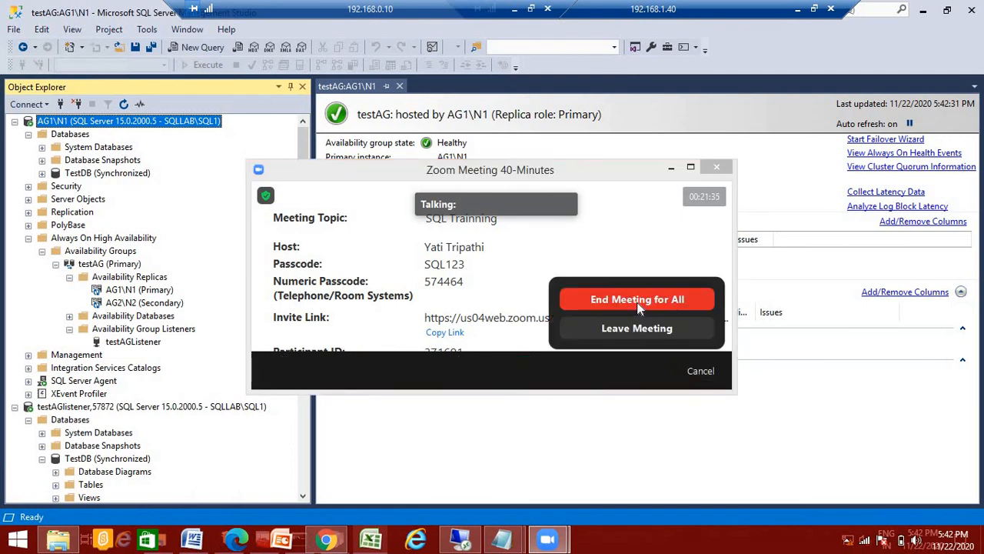
left_click(639, 300)
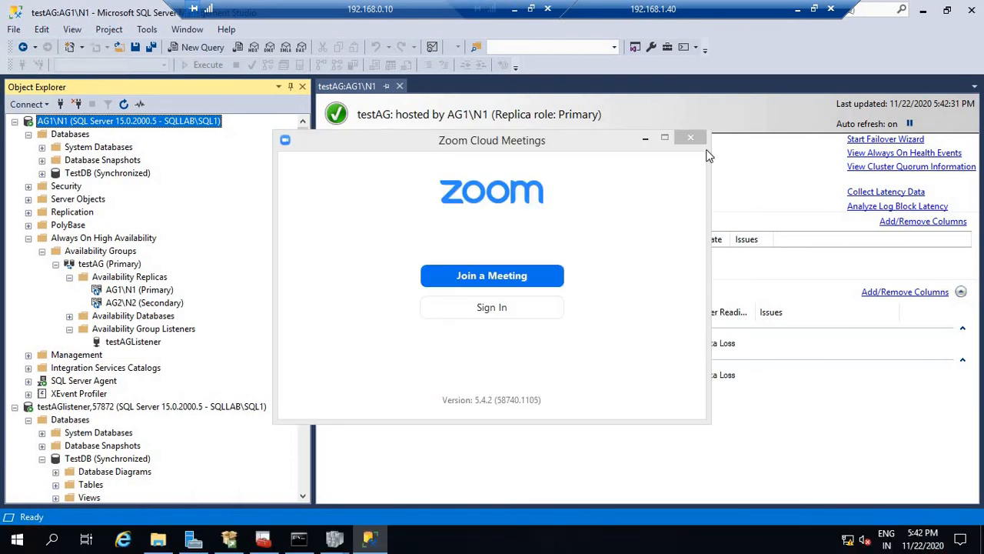
Step: Close Zoom, minimize both Remote Desktop sessions, and show the hidden system tray icons
left_click(690, 138)
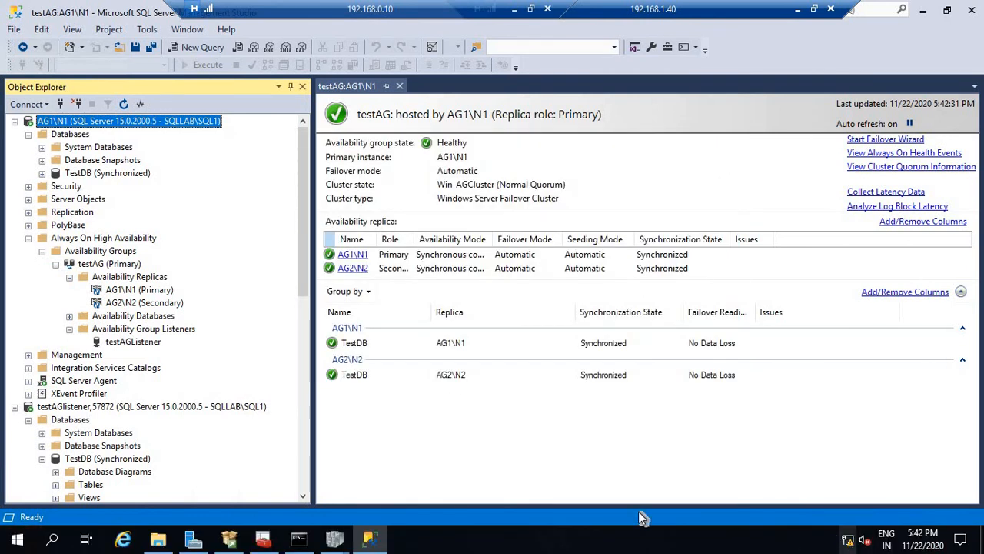
left_click(798, 9)
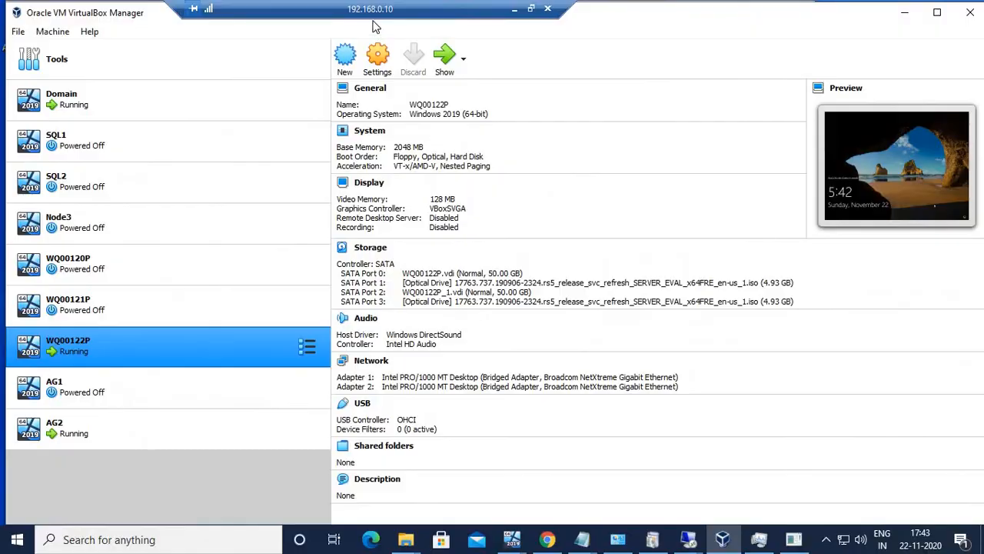
left_click(513, 9)
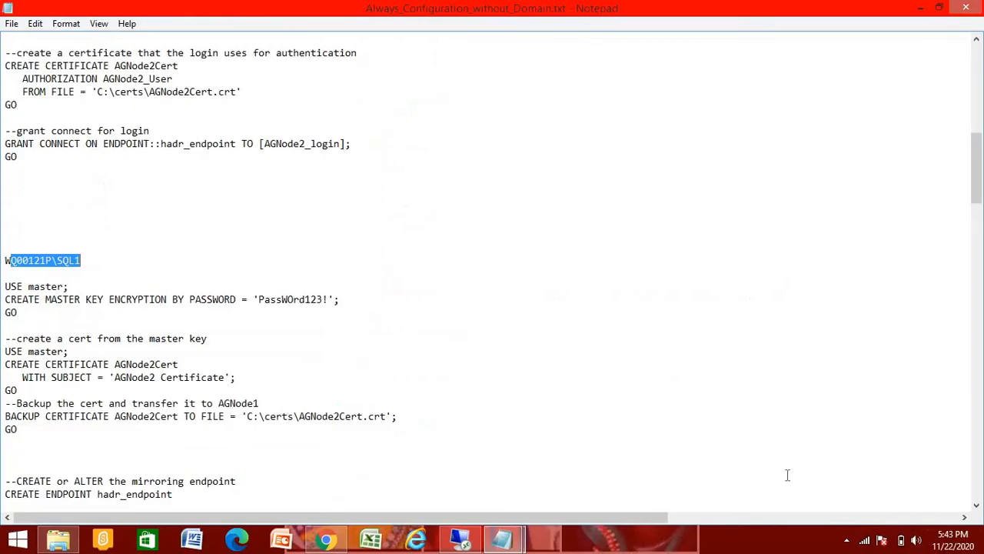
left_click(847, 539)
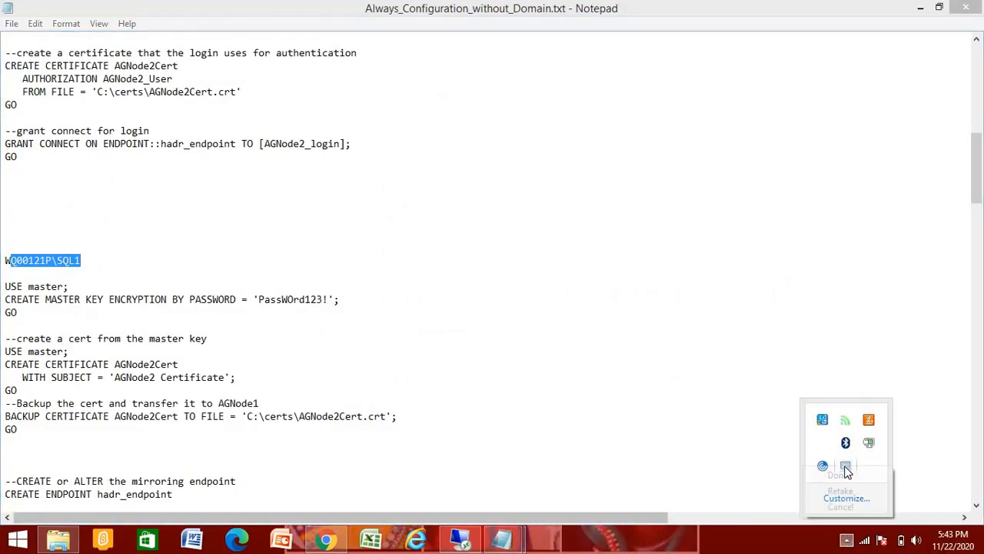